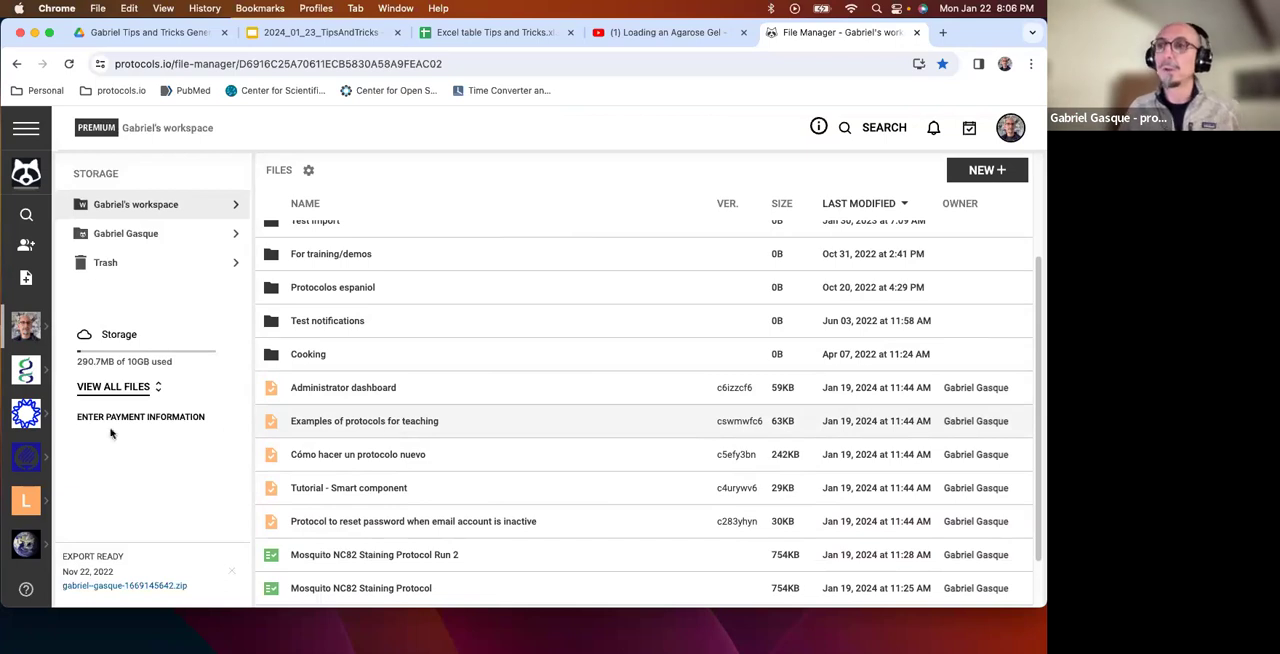
# Look through the available workspaces, view the files of the ASAP Collaborative Research Network workspace, and return to the personal workspace.
pyautogui.scroll(-2, 24, 430)
pyautogui.scroll(2, 22, 430)
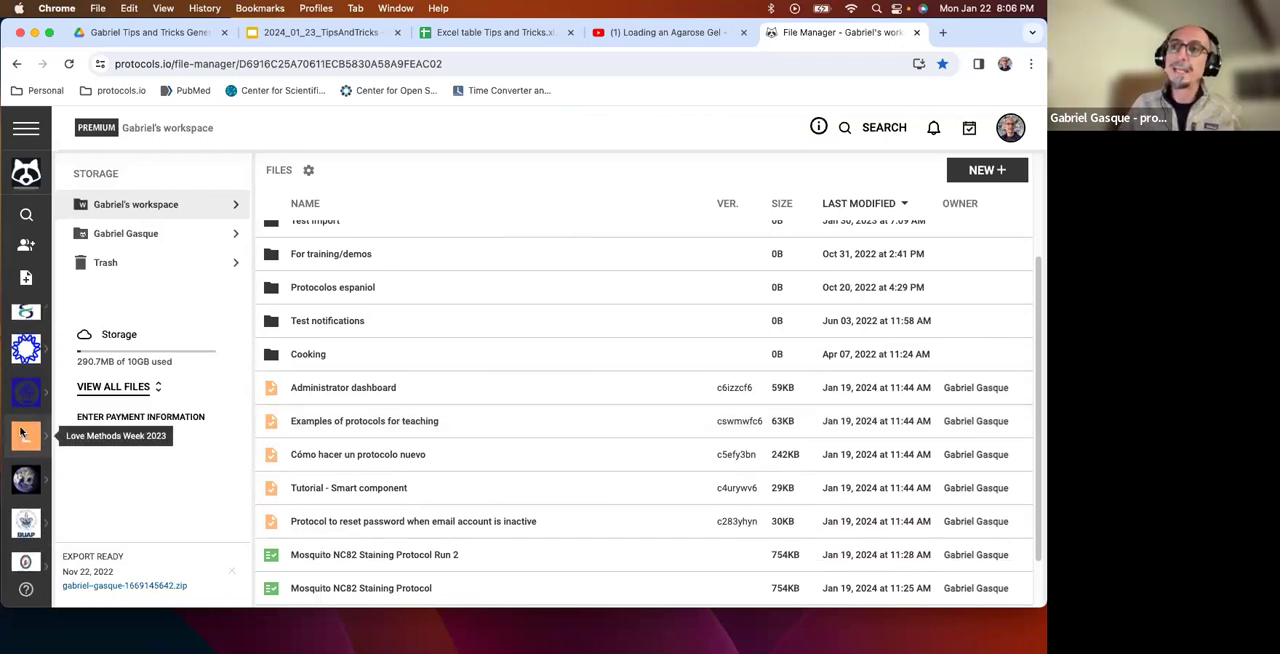
pyautogui.scroll(-1, 24, 428)
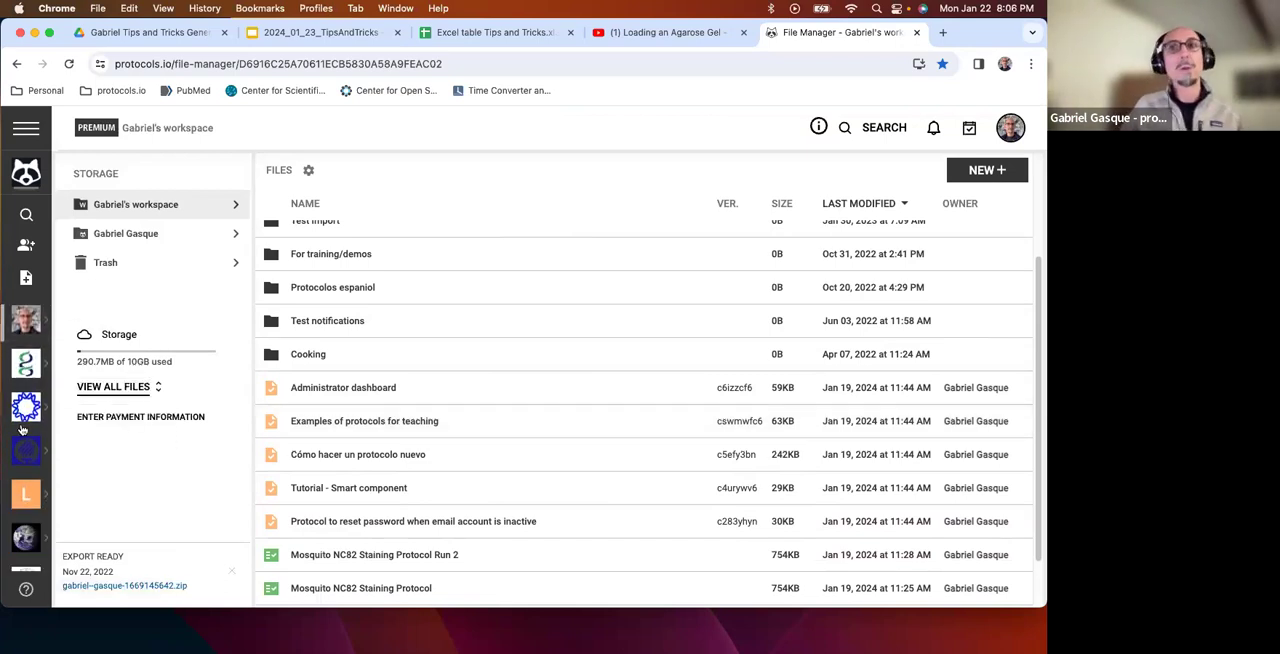
pyautogui.scroll(2, 22, 428)
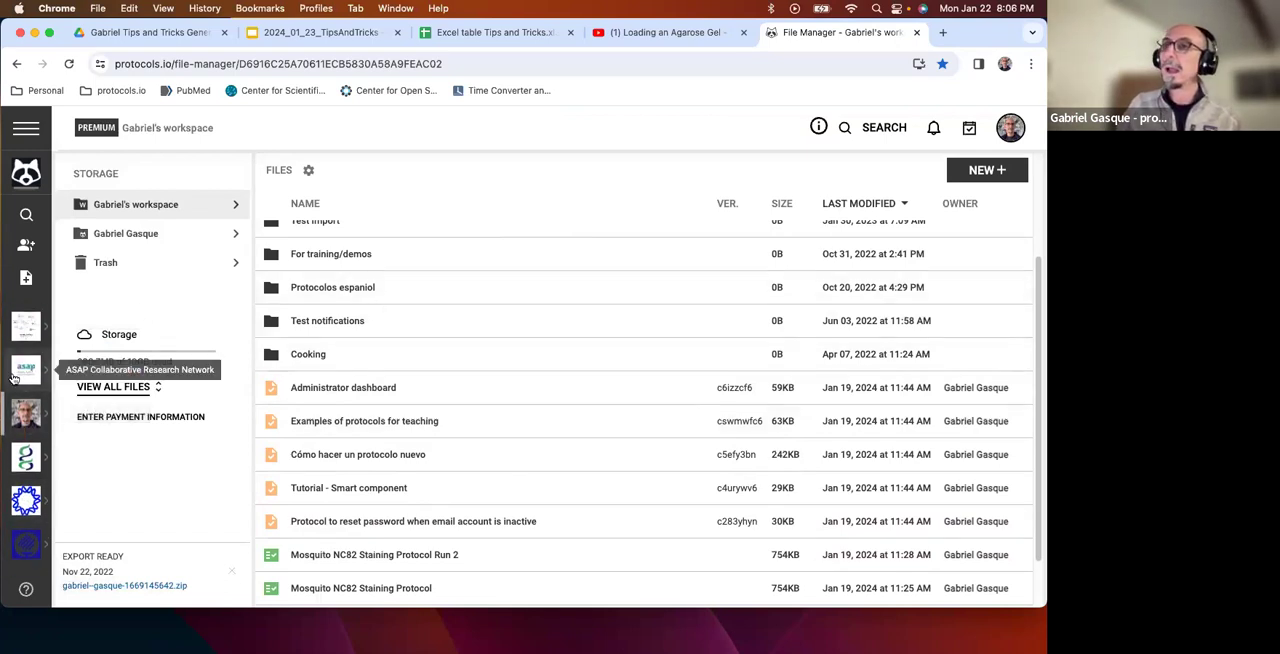
pyautogui.click(27, 375)
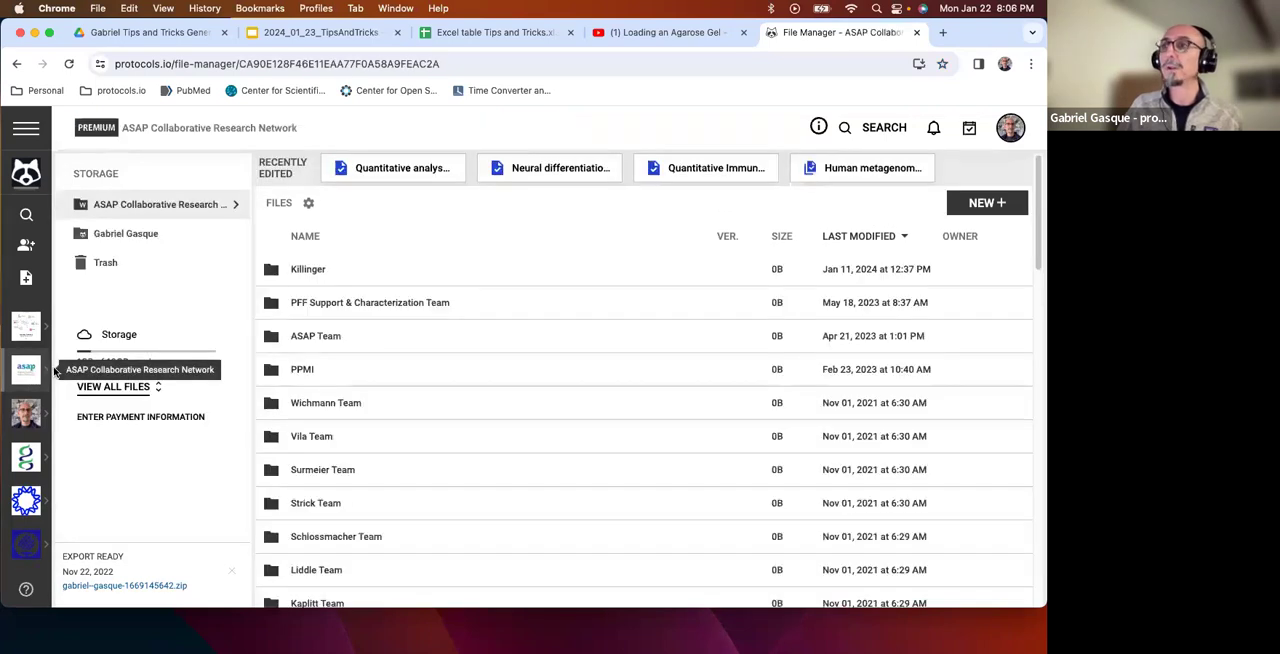
pyautogui.scroll(-10, 360, 395)
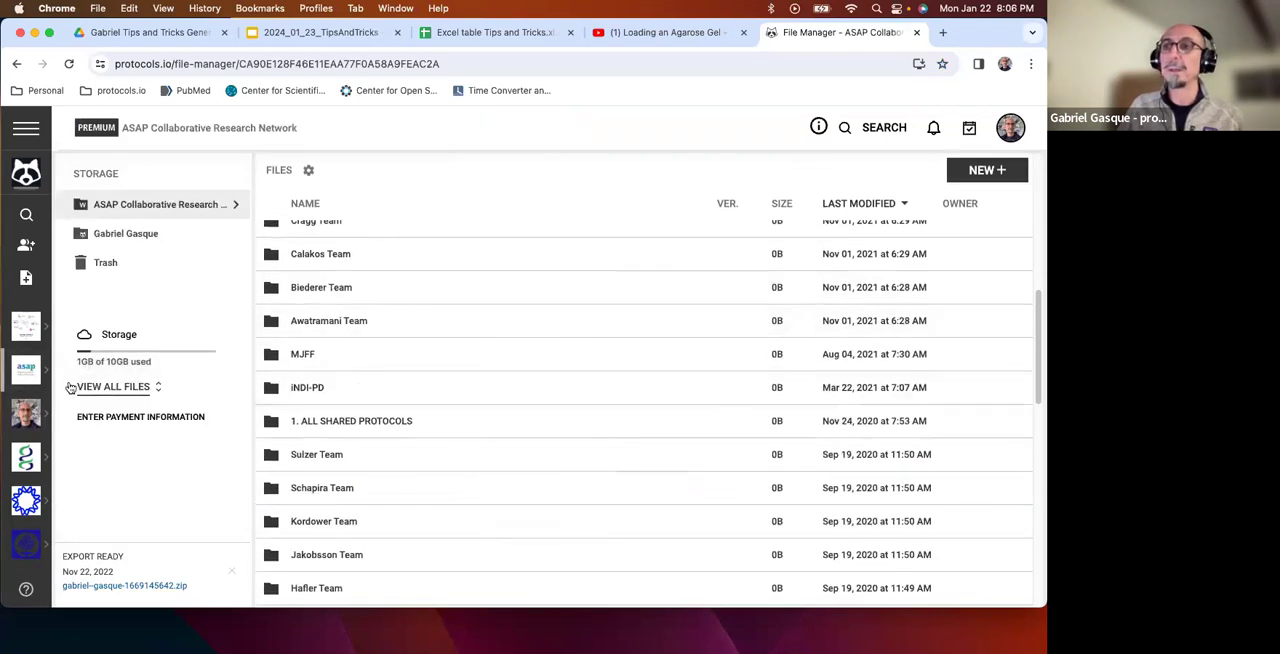
pyautogui.click(29, 415)
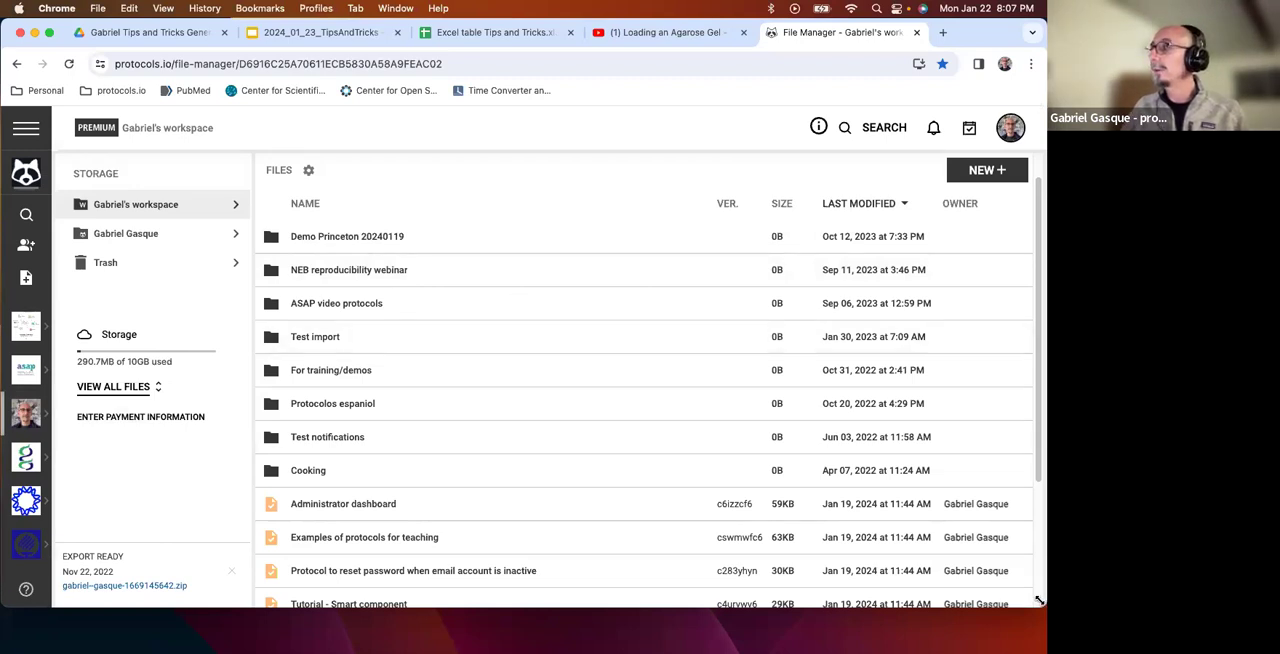
# Make the browser window narrower and taller, and bring the Protocols for import folder window in Finder to the front.
pyautogui.moveTo(1040, 602); pyautogui.dragTo(992, 600)
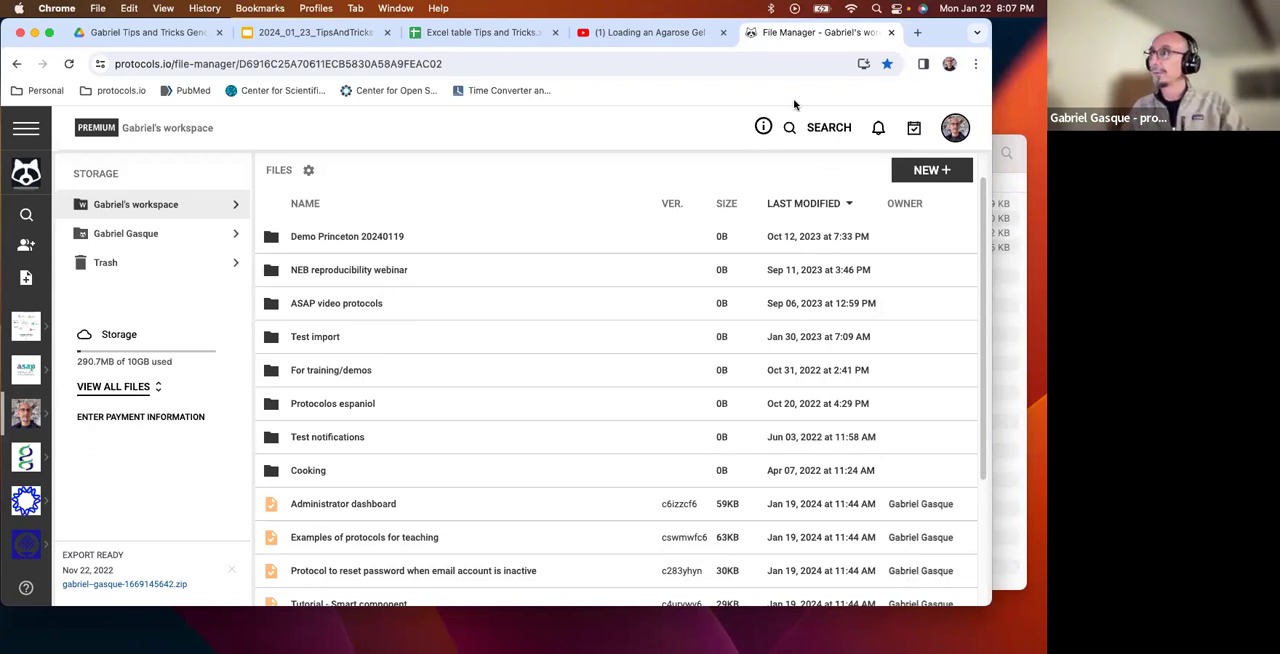
pyautogui.moveTo(990, 606); pyautogui.dragTo(833, 650)
pyautogui.click(945, 271)
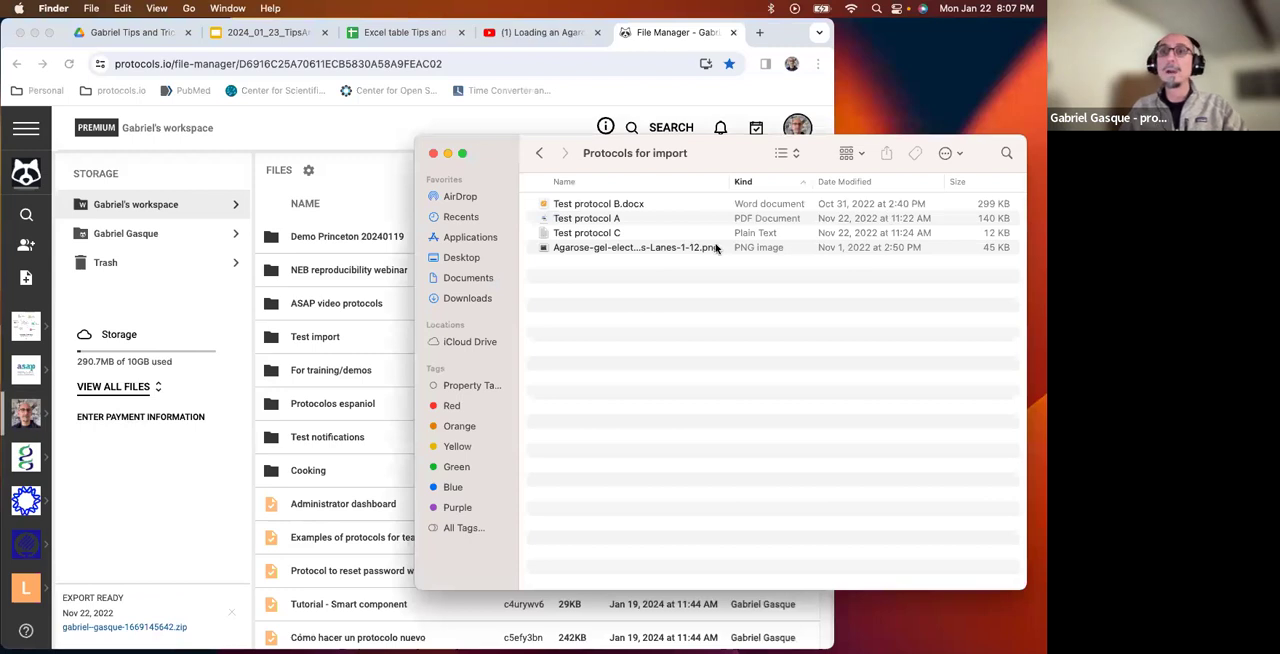
# Check the PDF, Word and plain text files Test protocol A, B and C, and shift the folder window slightly away from the browser.
pyautogui.click(612, 218)
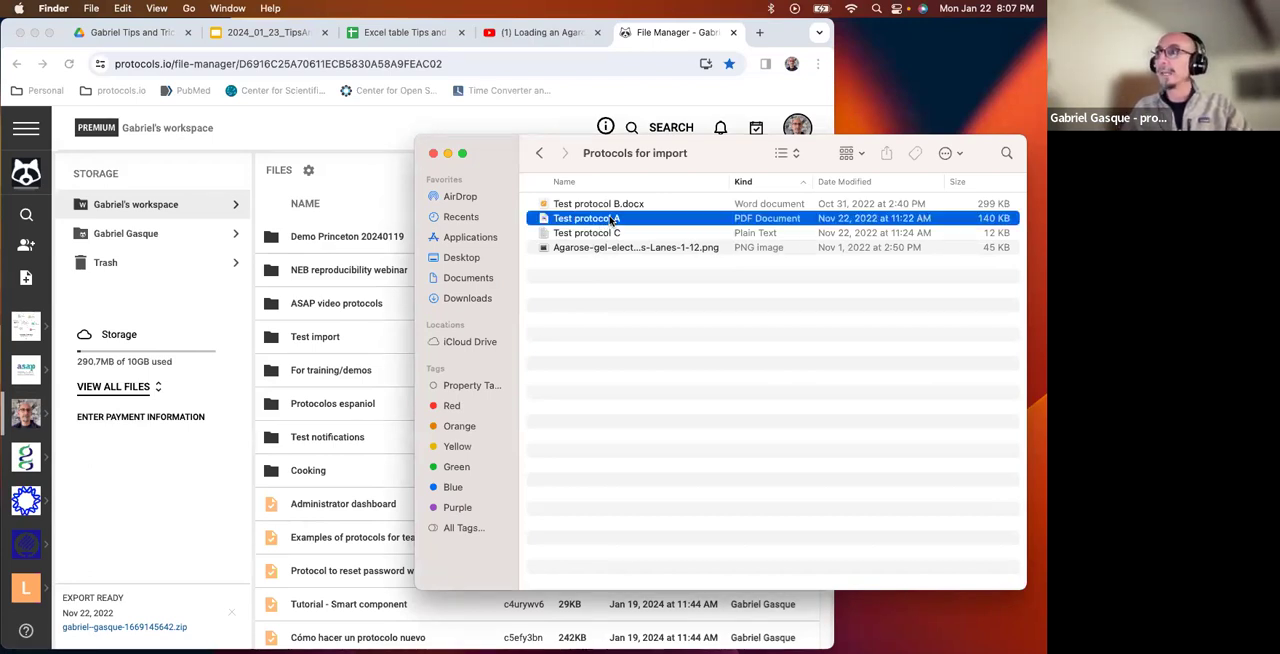
pyautogui.click(612, 206)
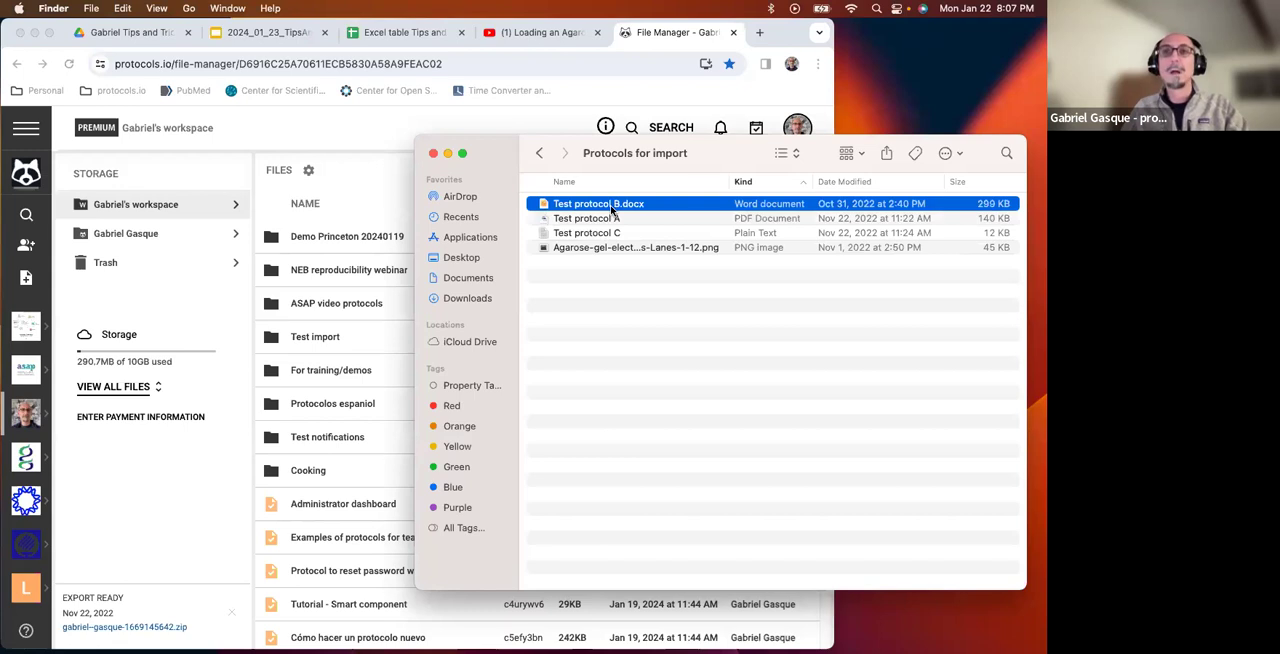
pyautogui.click(605, 236)
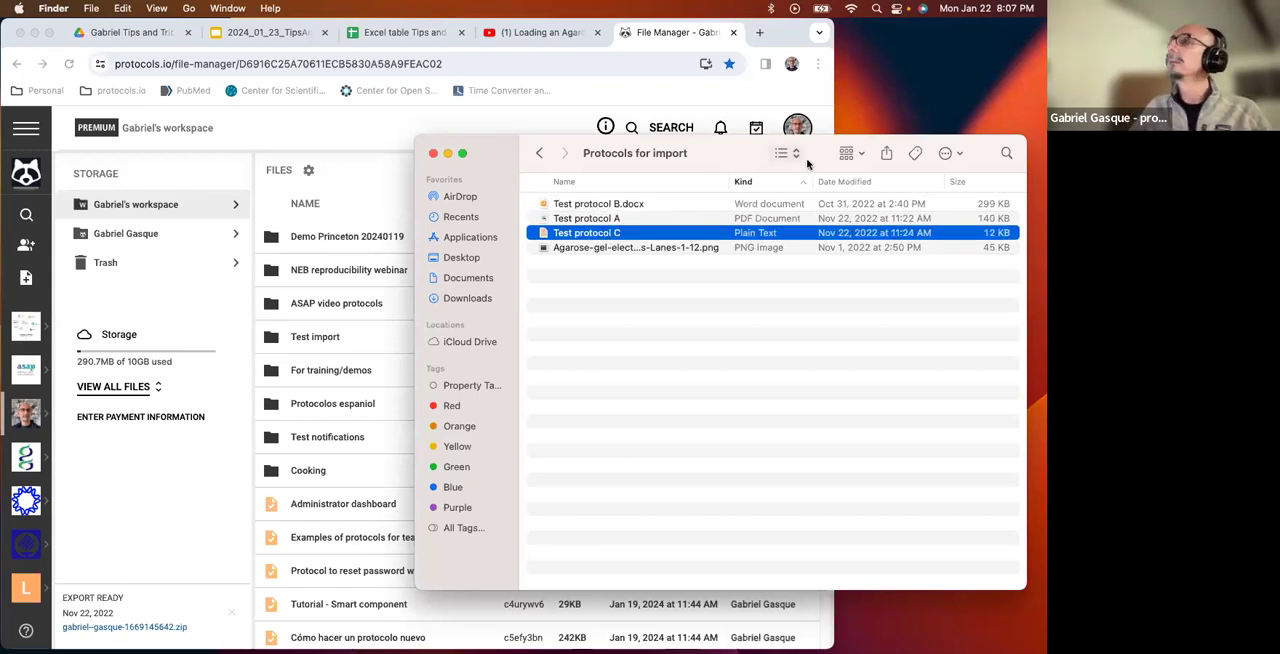
pyautogui.moveTo(749, 170); pyautogui.dragTo(769, 172)
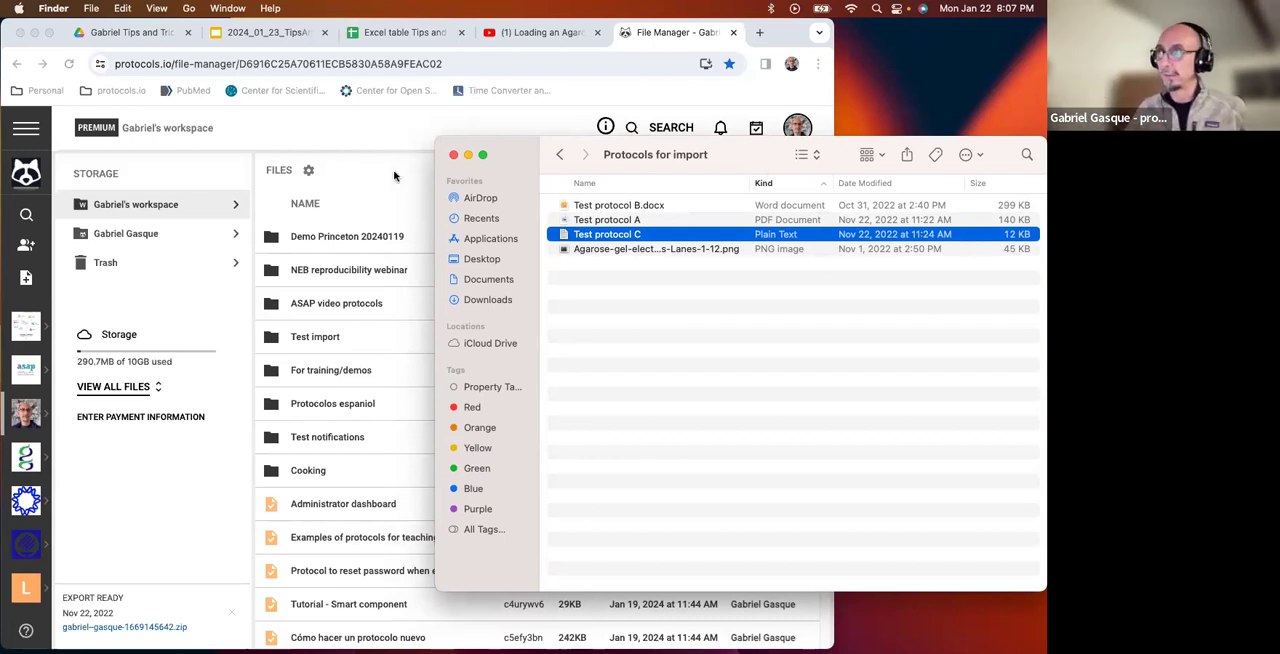
# Switch back to the browser, create a folder titled "20240123 Demo" in the personal workspace, and reload the file list.
pyautogui.click(404, 175)
pyautogui.click(770, 172)
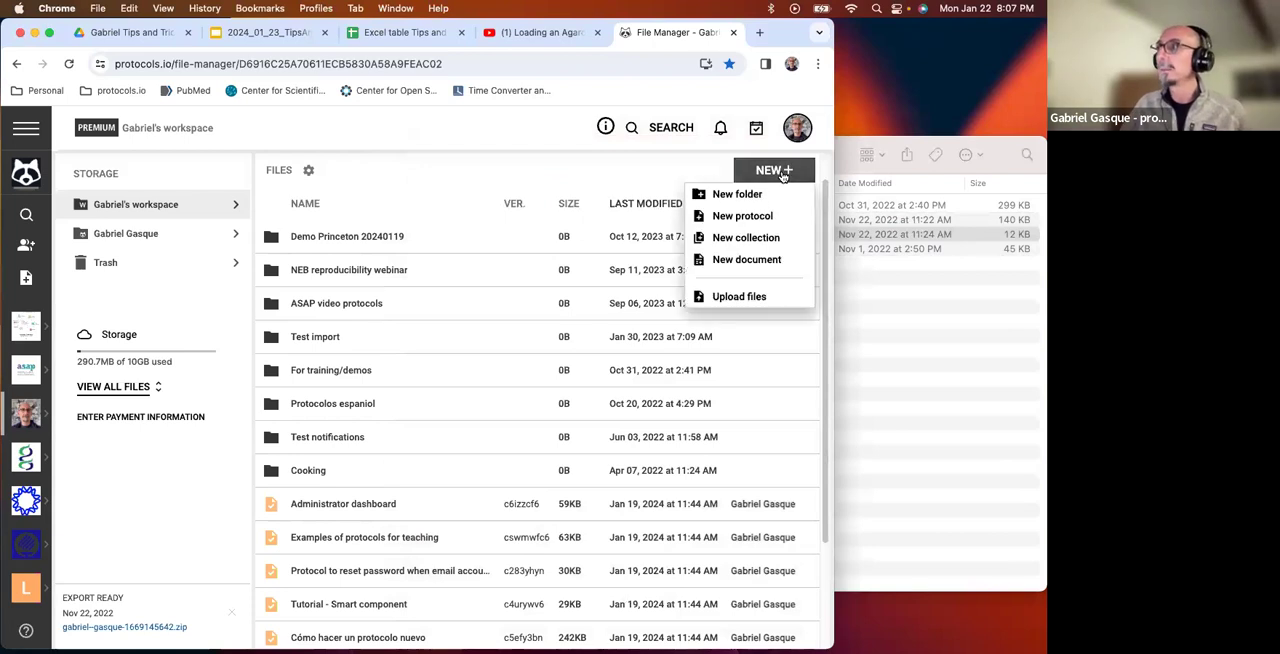
pyautogui.click(768, 195)
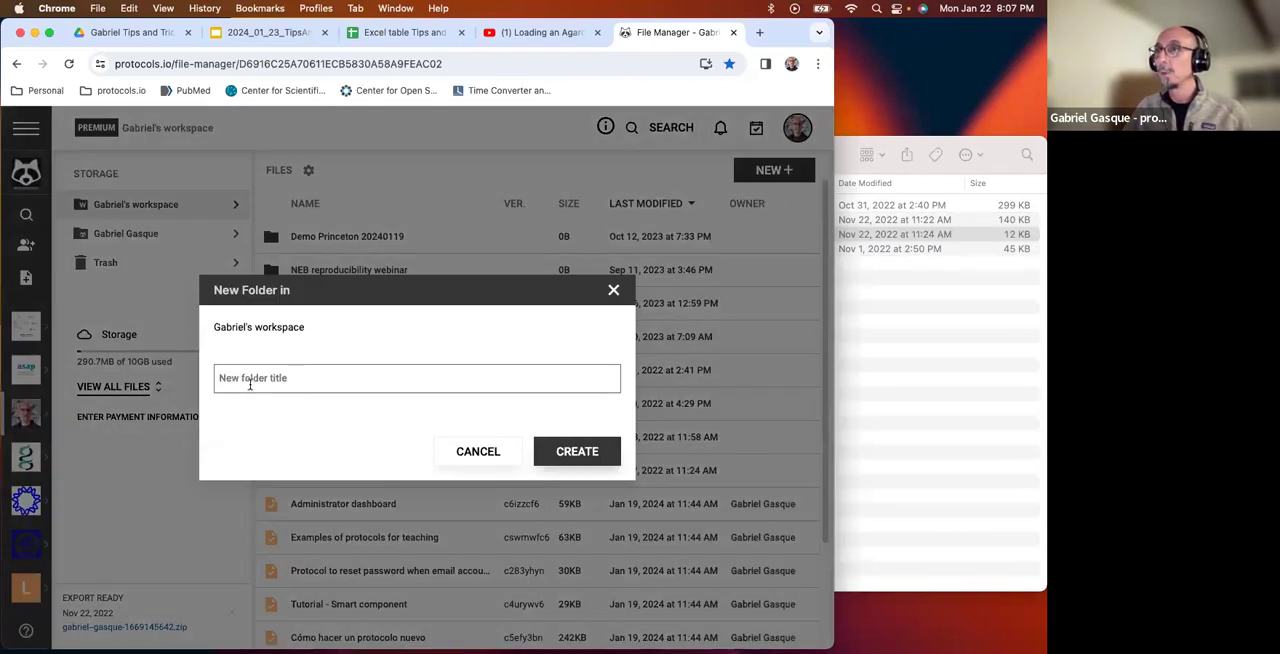
pyautogui.click(249, 386)
pyautogui.write('20240123 Demo')
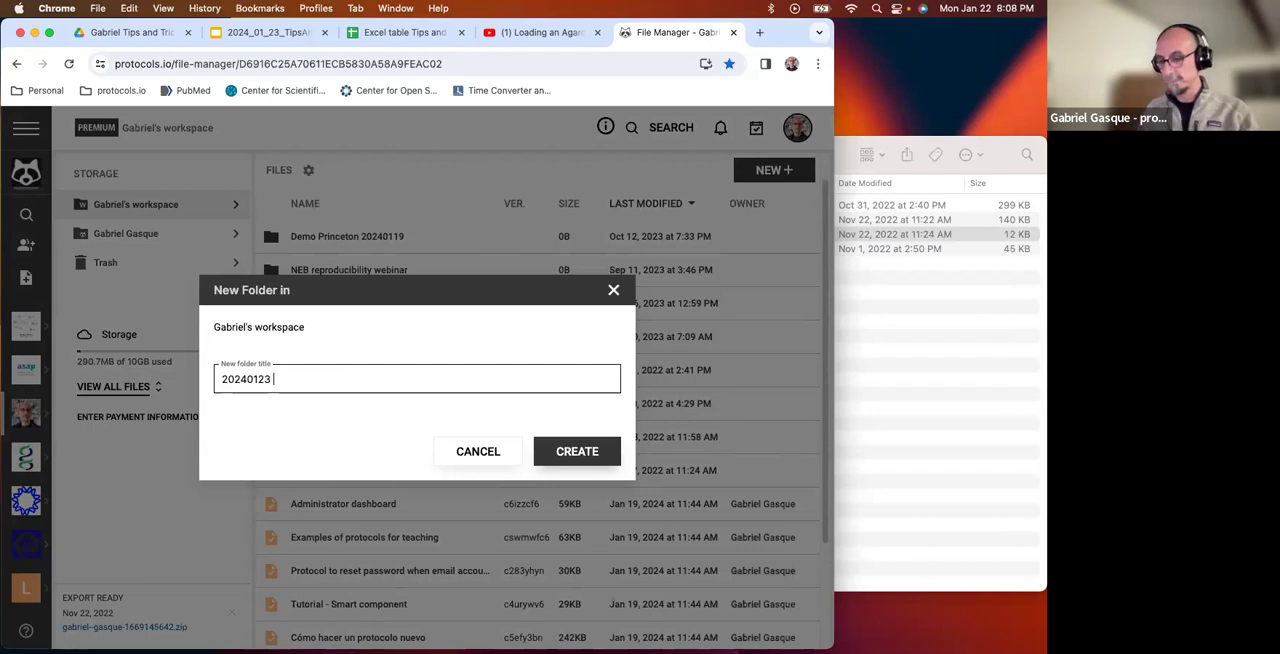
pyautogui.click(599, 454)
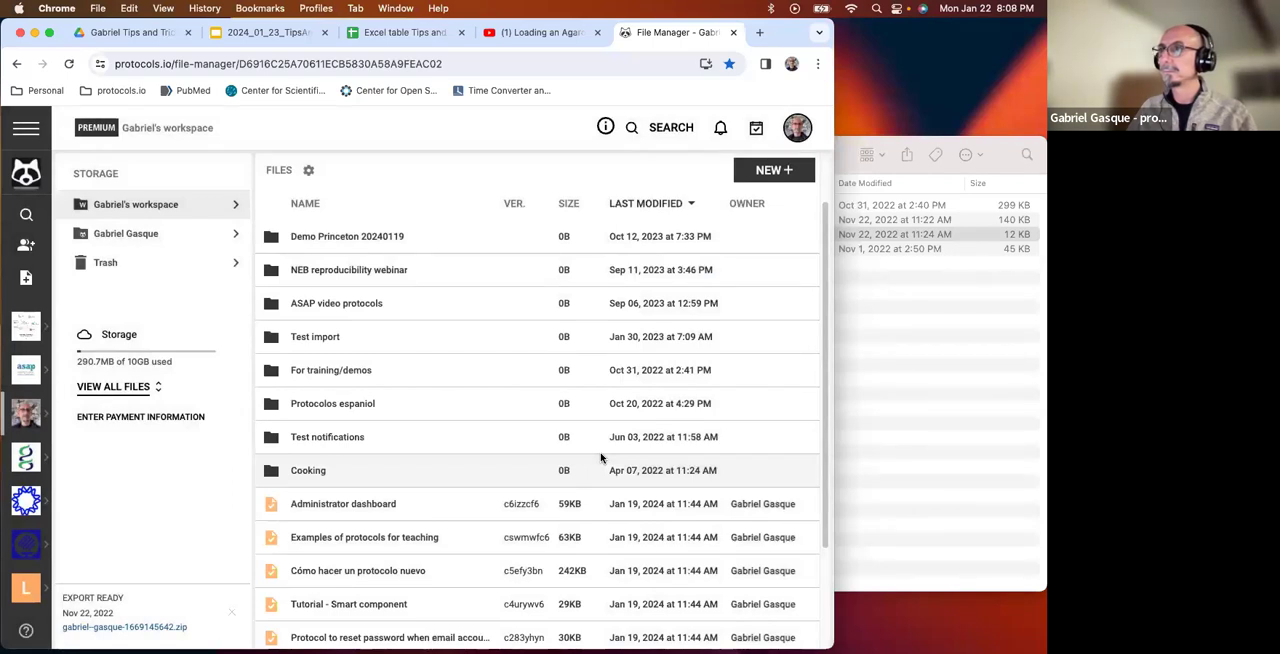
pyautogui.click(70, 64)
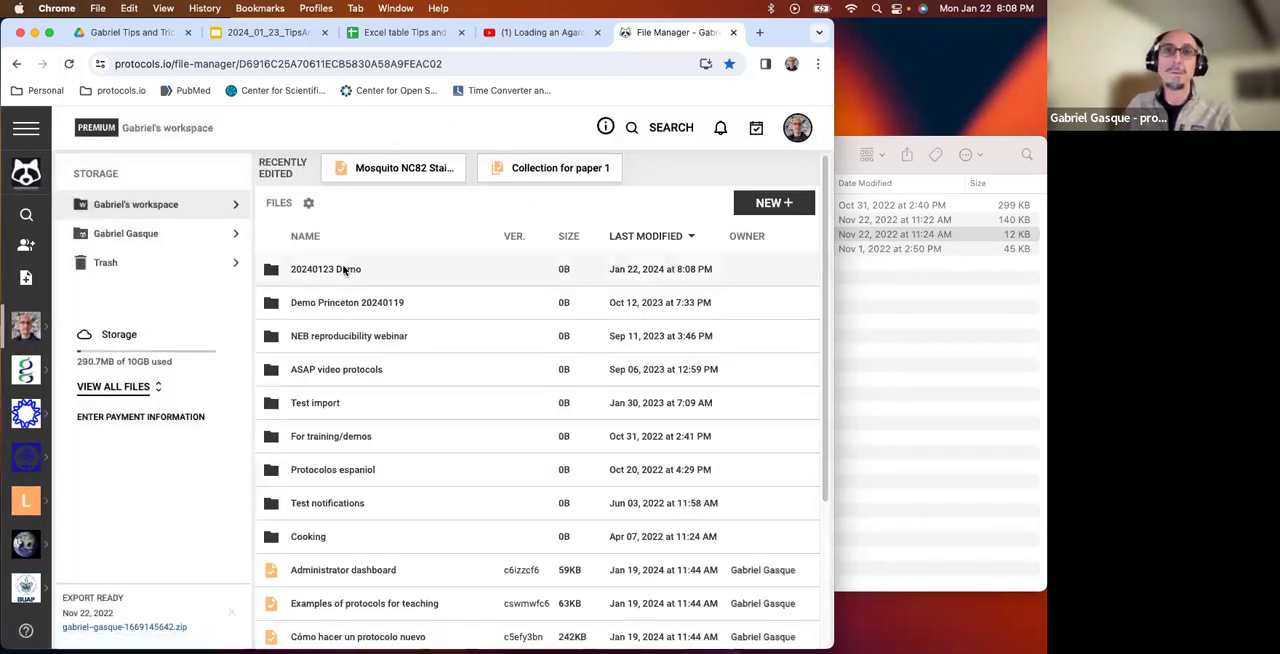
# Upload Test protocol A, B and C from the Finder folder into the 20240123 Demo folder and open that folder.
pyautogui.click(343, 269)
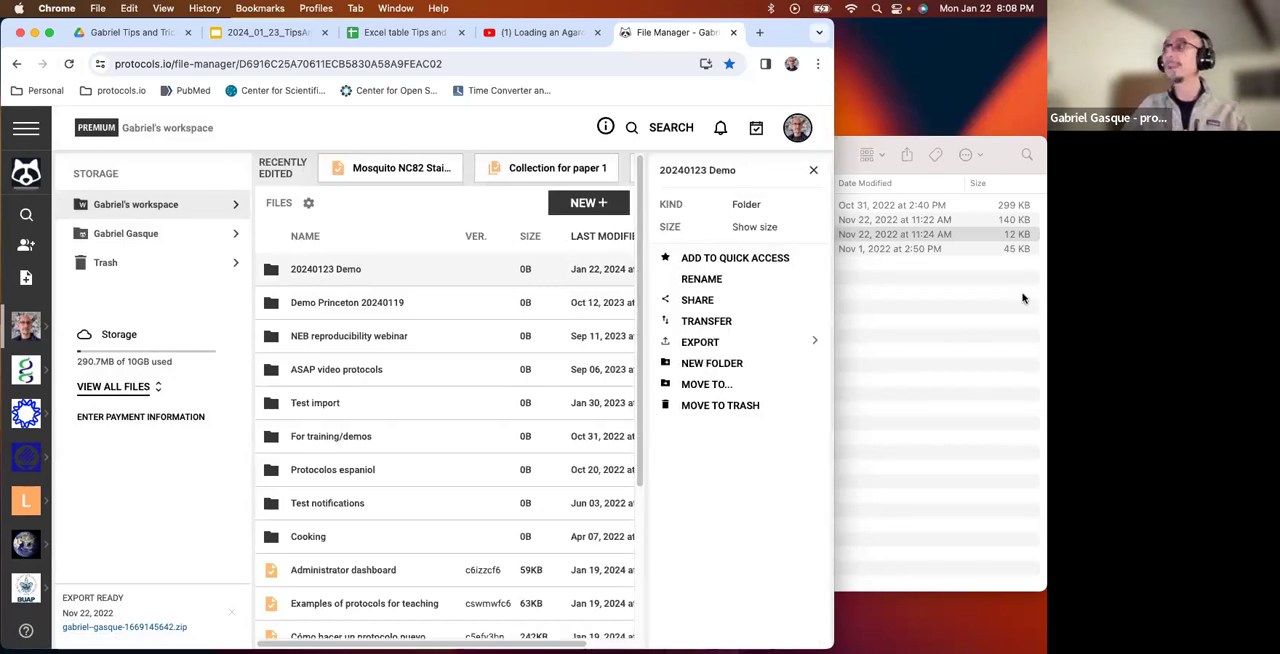
pyautogui.click(974, 295)
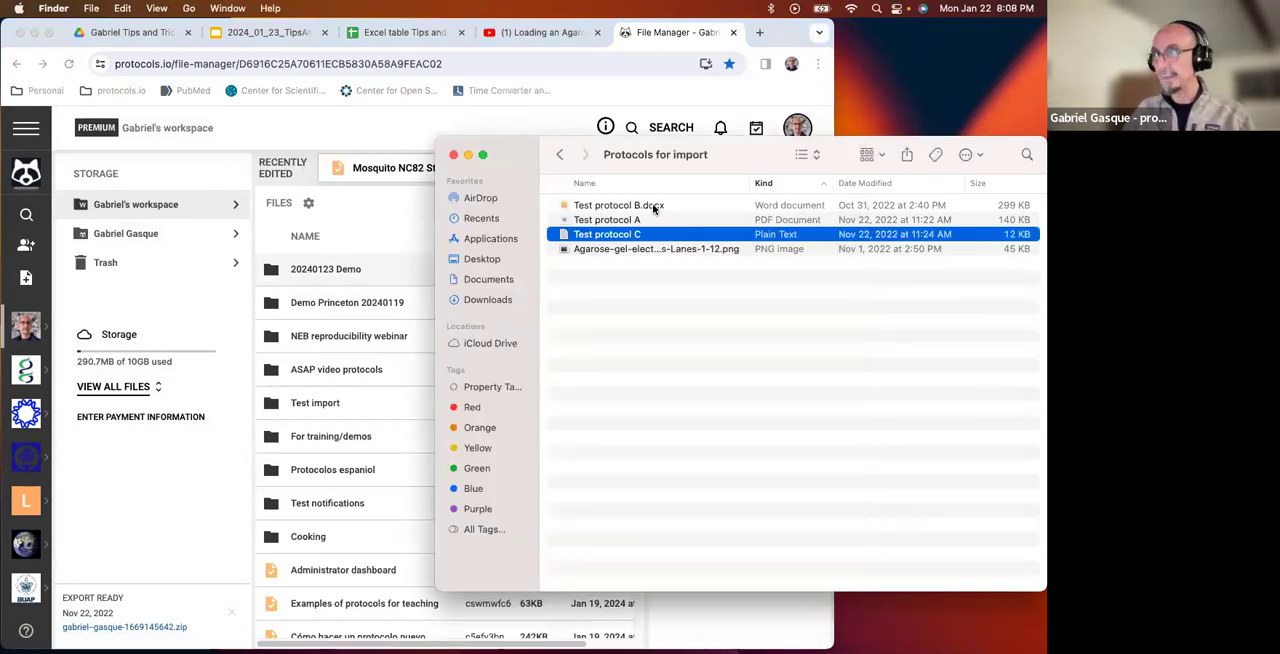
pyautogui.keyDown('shift'); pyautogui.click(654, 207); pyautogui.keyUp('shift')
pyautogui.moveTo(638, 233); pyautogui.dragTo(344, 269)
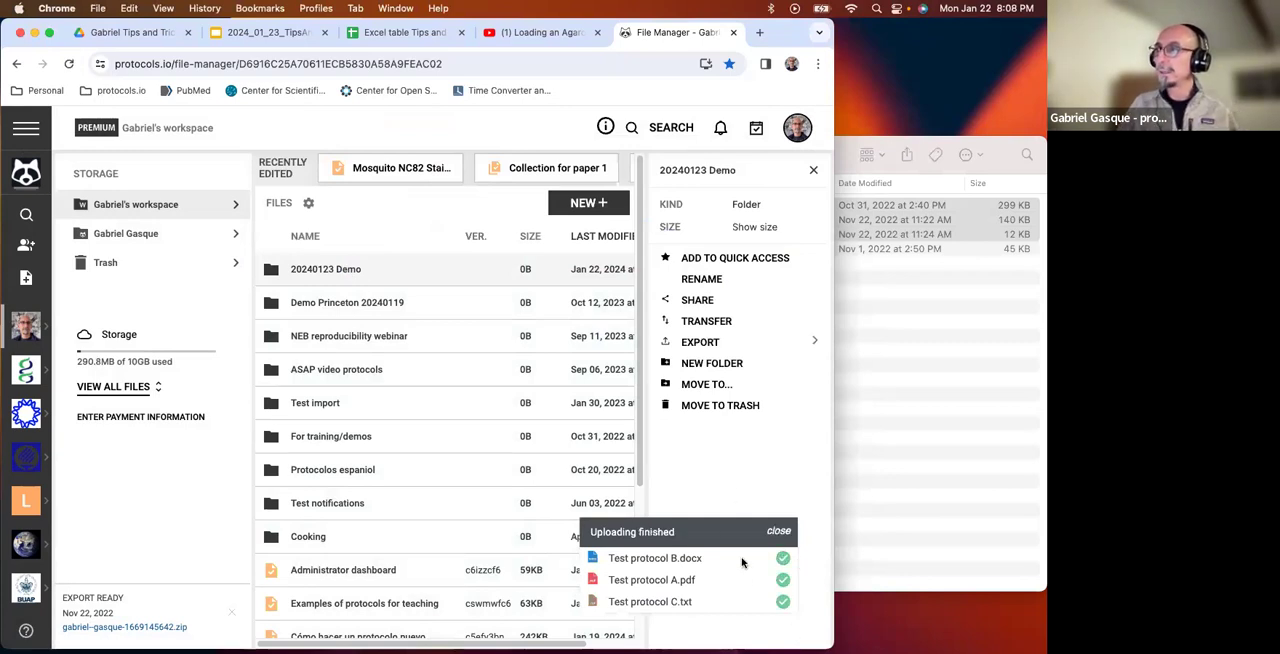
pyautogui.doubleClick(343, 270)
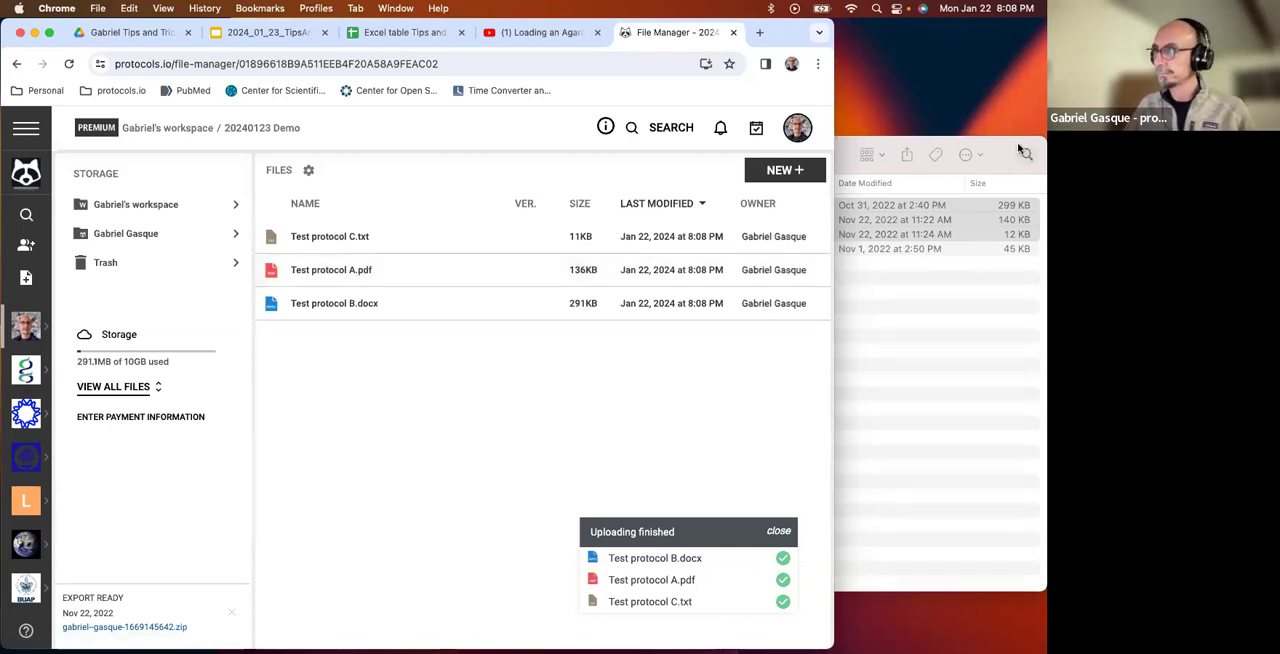
# Open the local Test protocol A PDF in Preview, read through its first pages, move it aside and return to the browser.
pyautogui.click(970, 262)
pyautogui.click(651, 284)
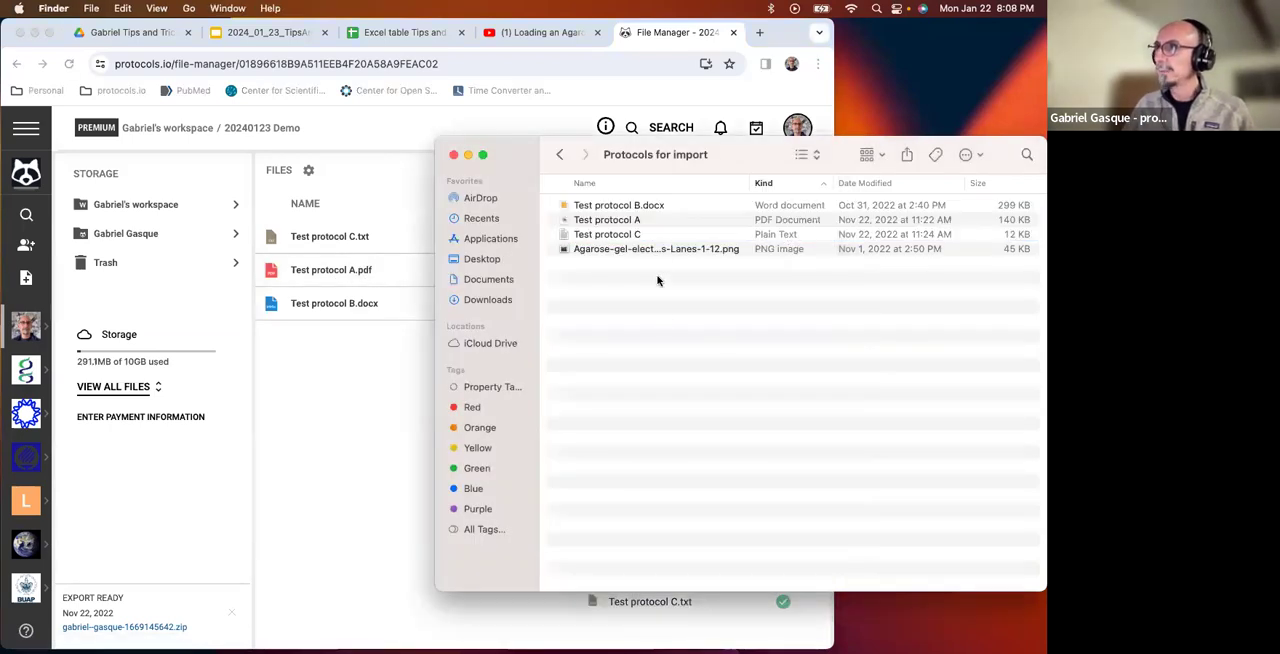
pyautogui.click(637, 222)
pyautogui.doubleClick(650, 224)
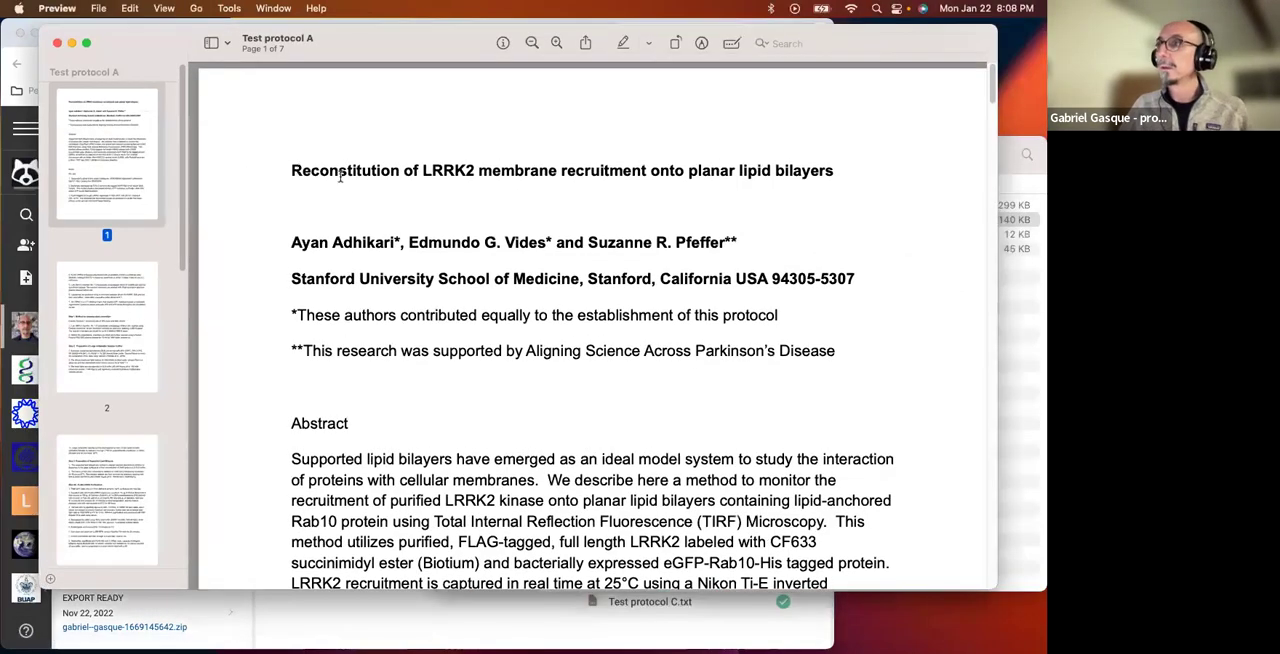
pyautogui.tripleClick(340, 175)
pyautogui.scroll(-6, 416, 332)
pyautogui.scroll(-19, 416, 332)
pyautogui.scroll(-12, 416, 332)
pyautogui.scroll(-12, 416, 332)
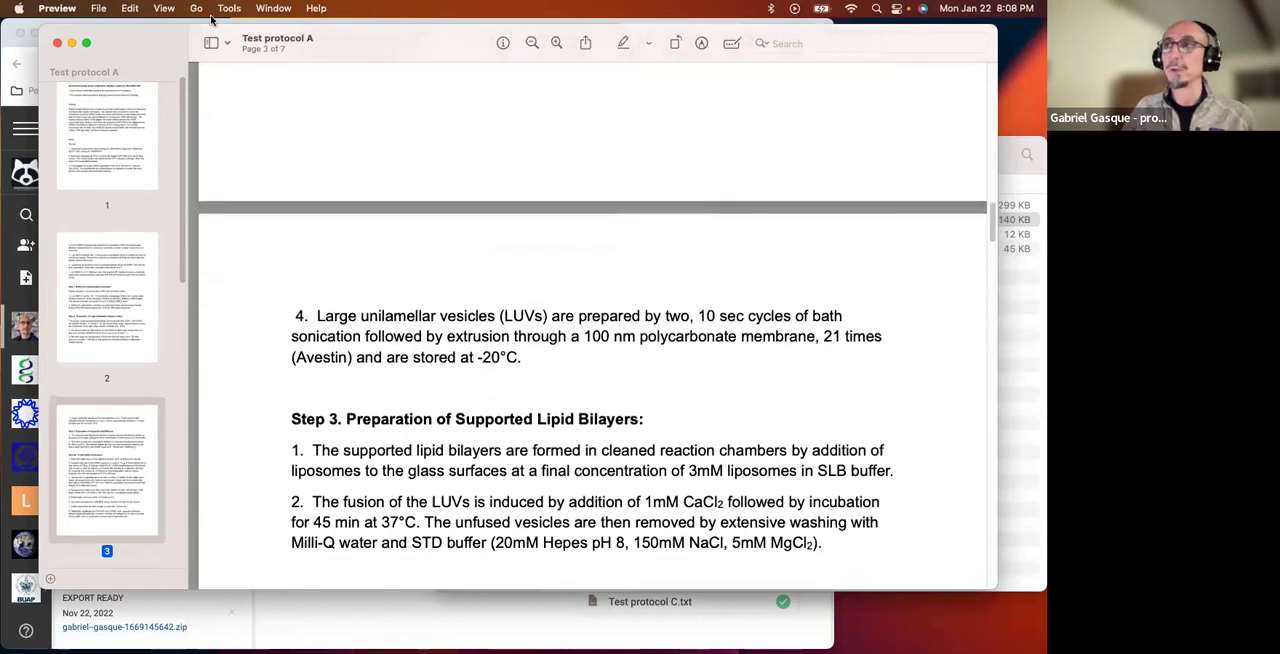
pyautogui.moveTo(148, 43); pyautogui.dragTo(371, 129)
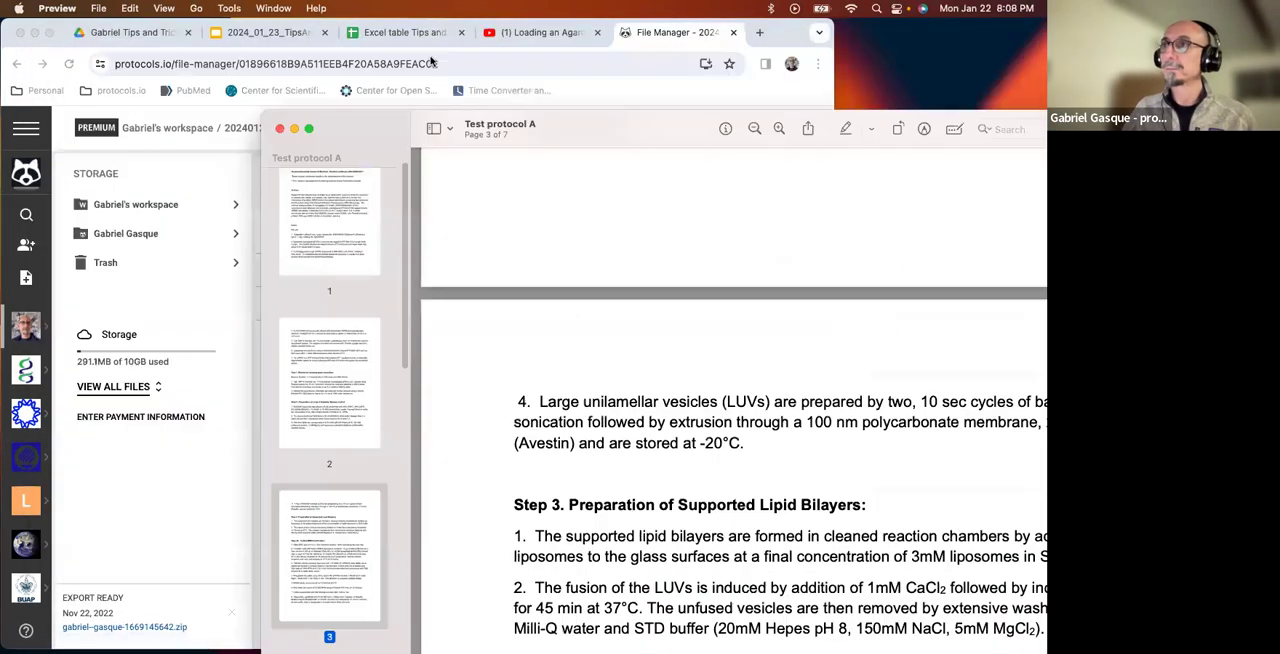
pyautogui.click(670, 44)
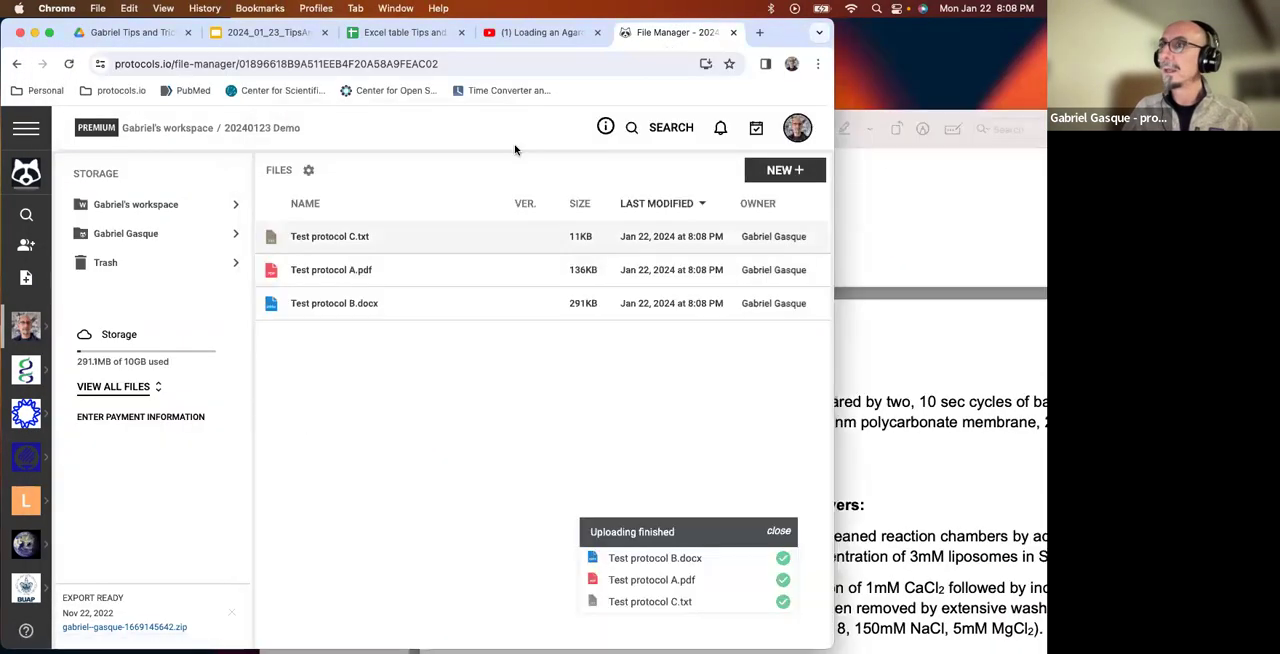
# Examine the sharing options for Test protocol A.pdf, including sharing by email and with workspaces, and close them without sharing.
pyautogui.rightClick(337, 271)
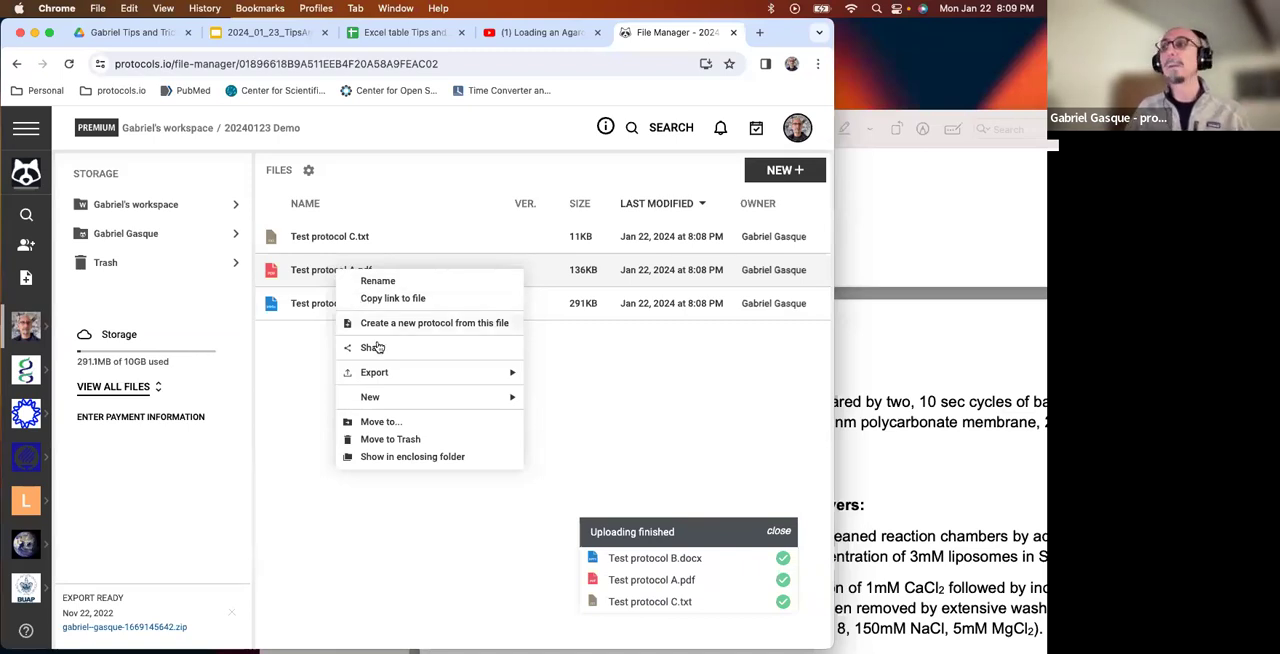
pyautogui.click(310, 336)
pyautogui.rightClick(310, 277)
pyautogui.click(358, 355)
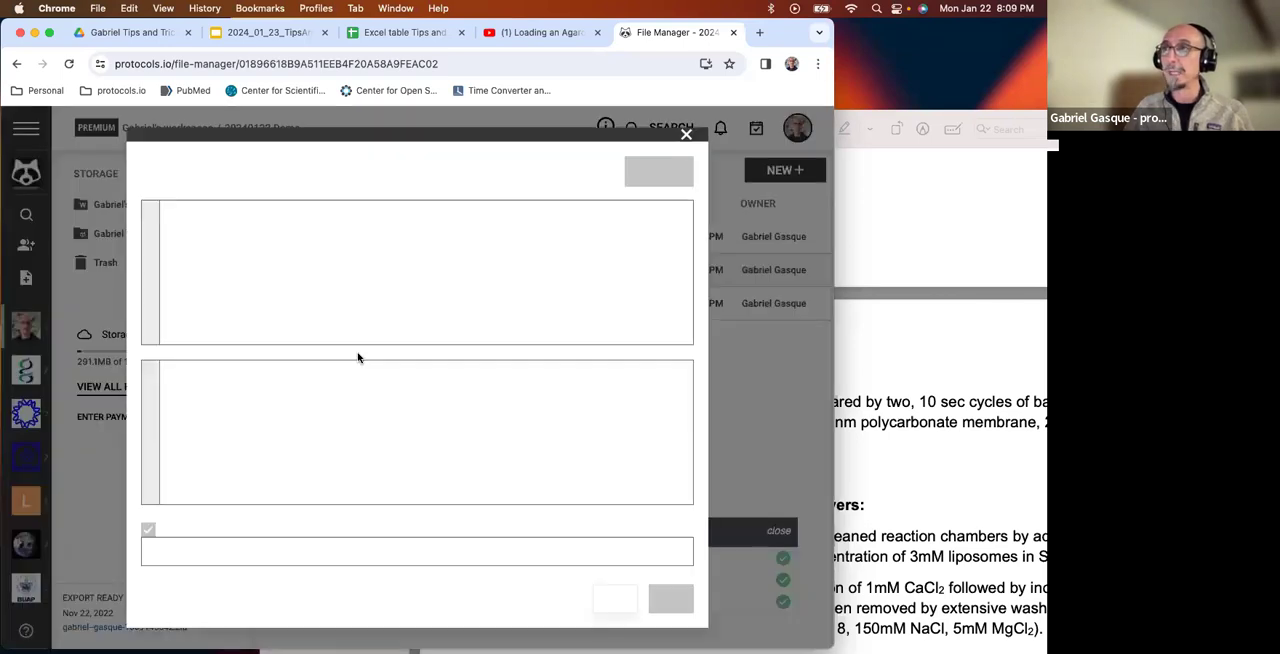
pyautogui.click(214, 226)
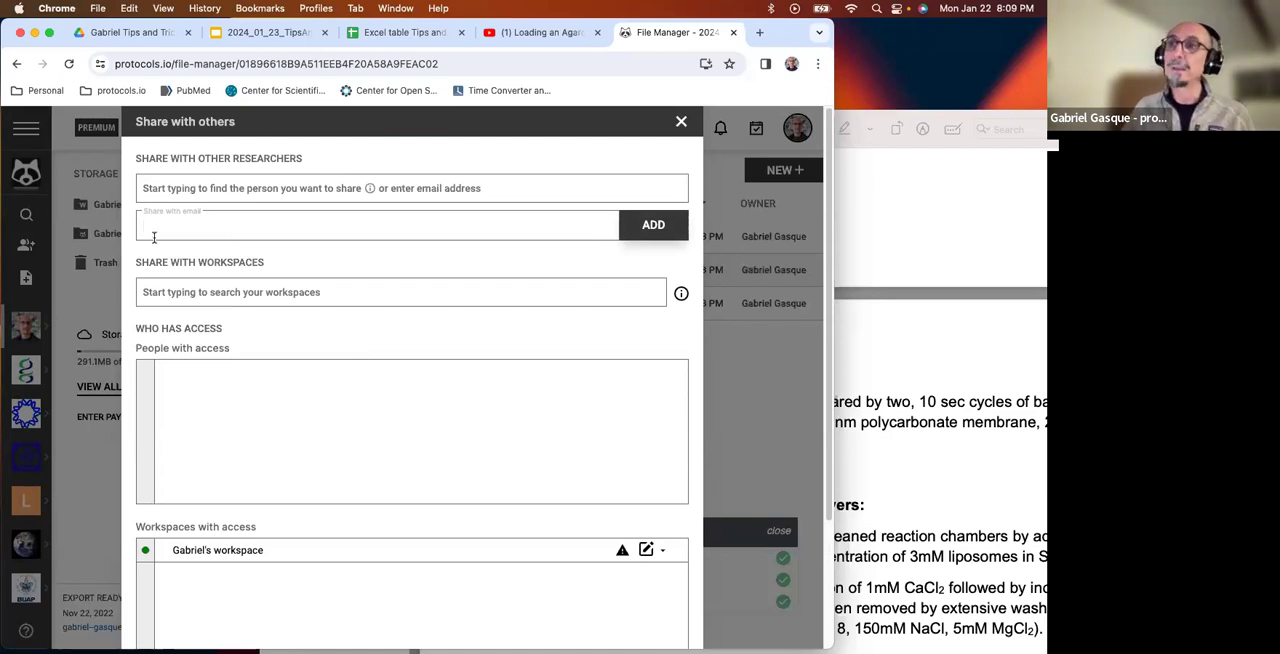
pyautogui.click(681, 121)
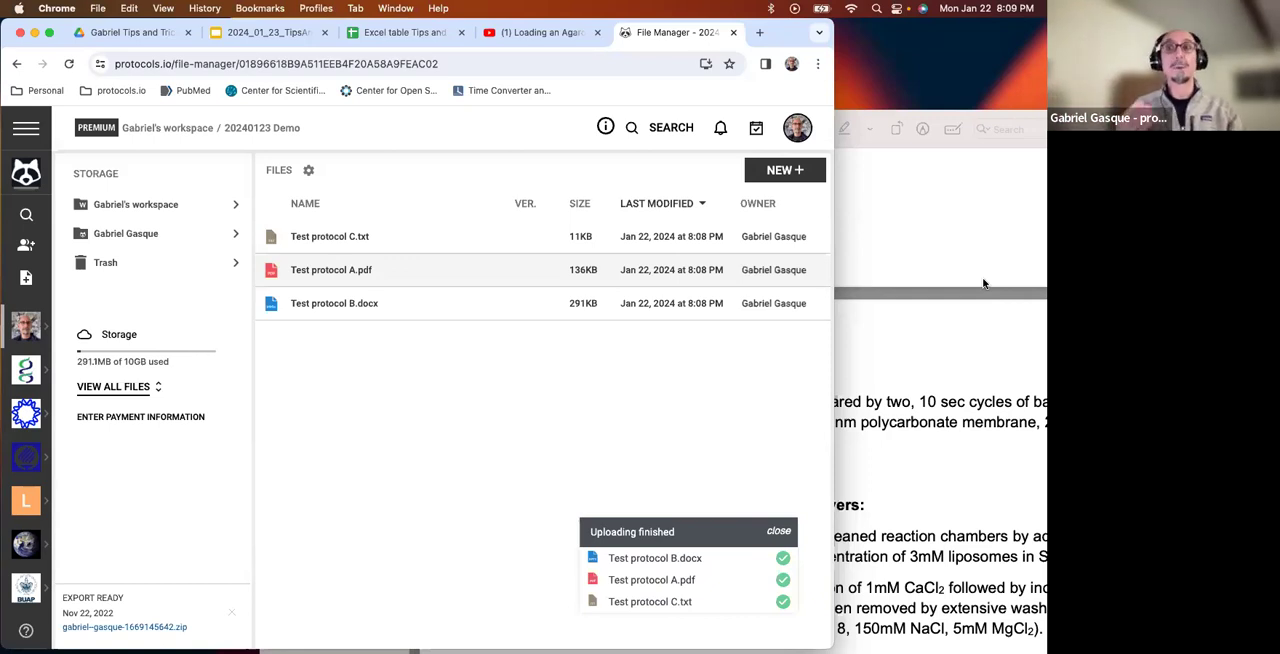
# Create a new protocol of the Biology protocol type in the 20240123 Demo folder.
pyautogui.click(785, 170)
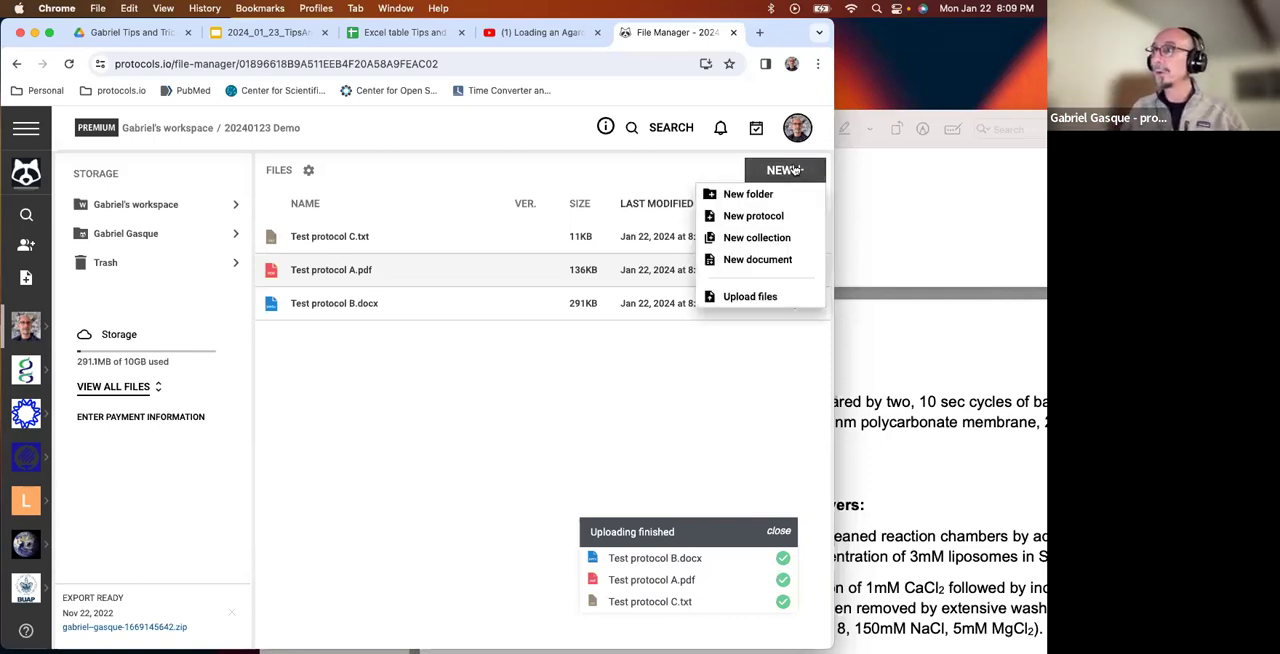
pyautogui.click(778, 222)
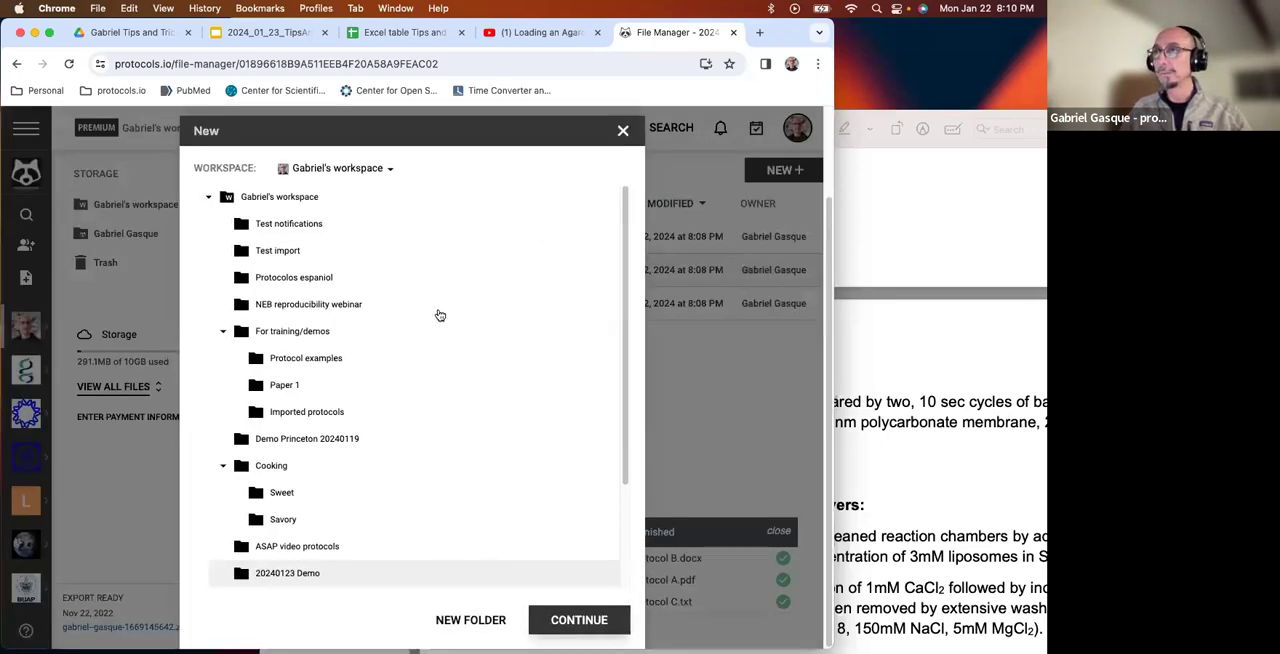
pyautogui.click(575, 620)
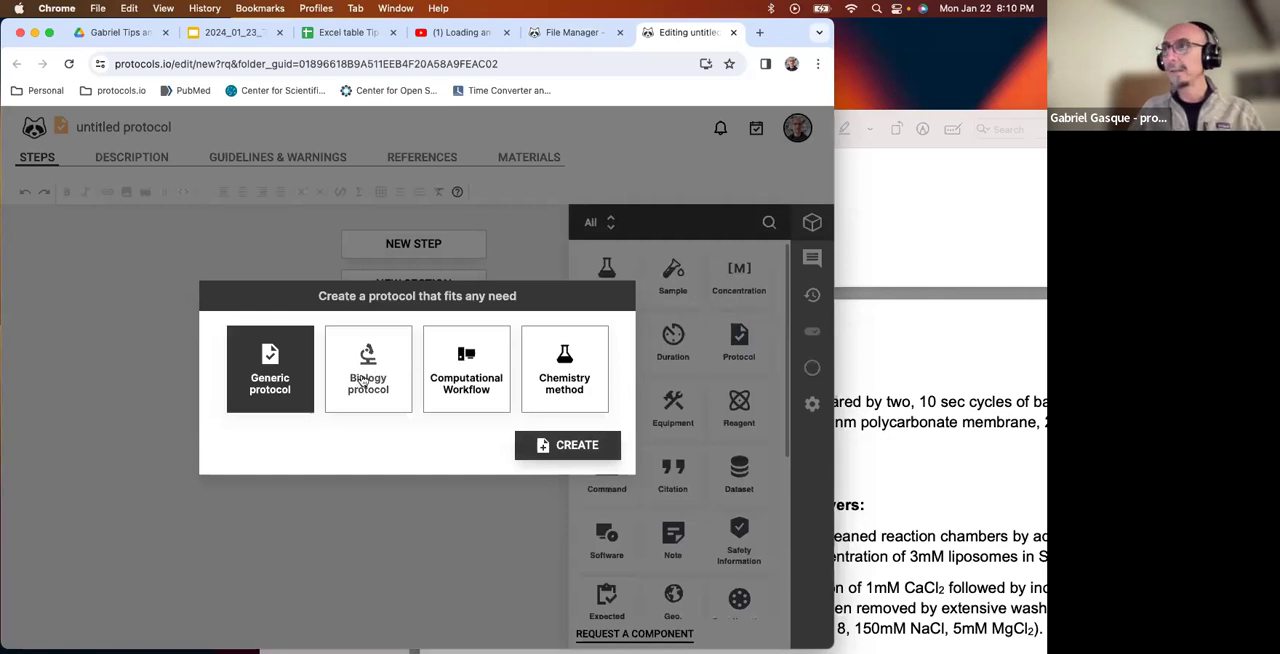
pyautogui.click(362, 380)
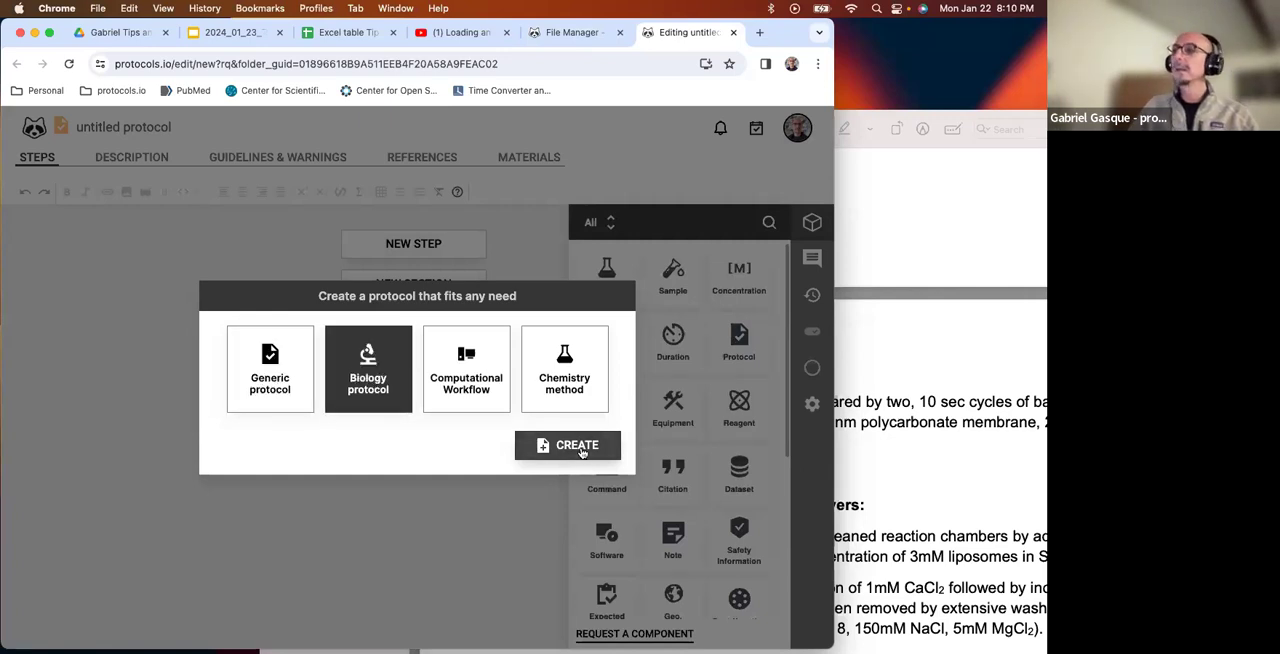
pyautogui.click(580, 448)
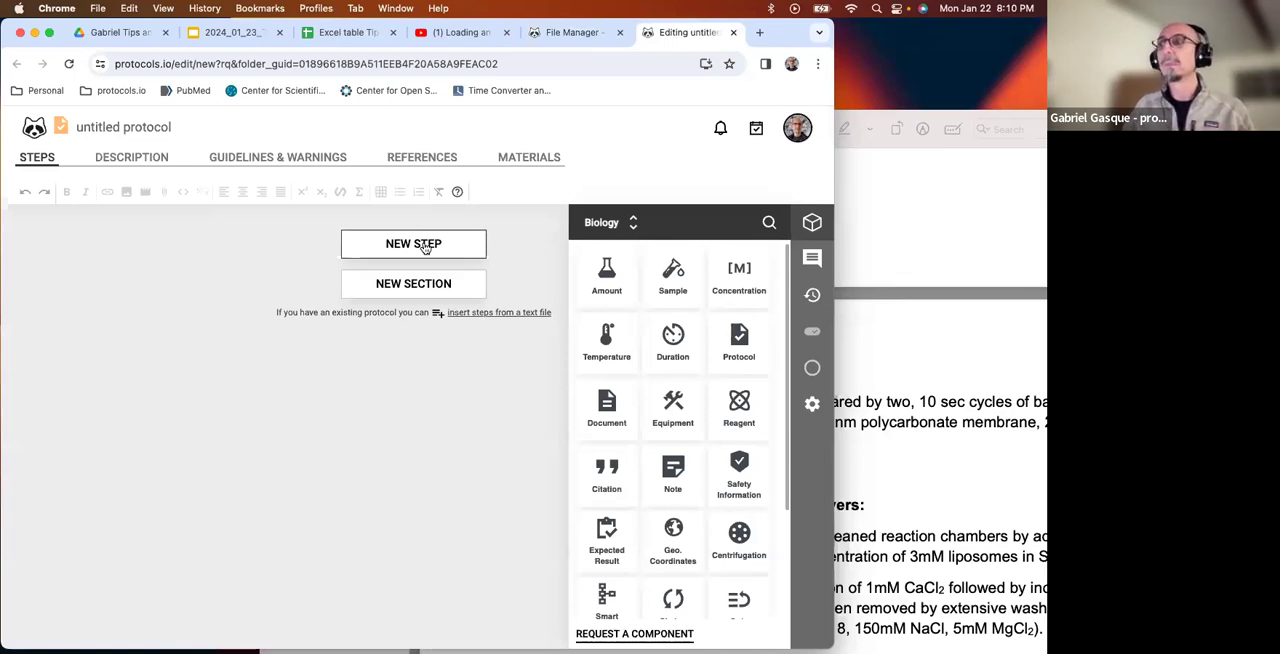
# Title the new protocol "Protocol 1 20240123".
pyautogui.click(177, 128)
pyautogui.press('BackSpace')
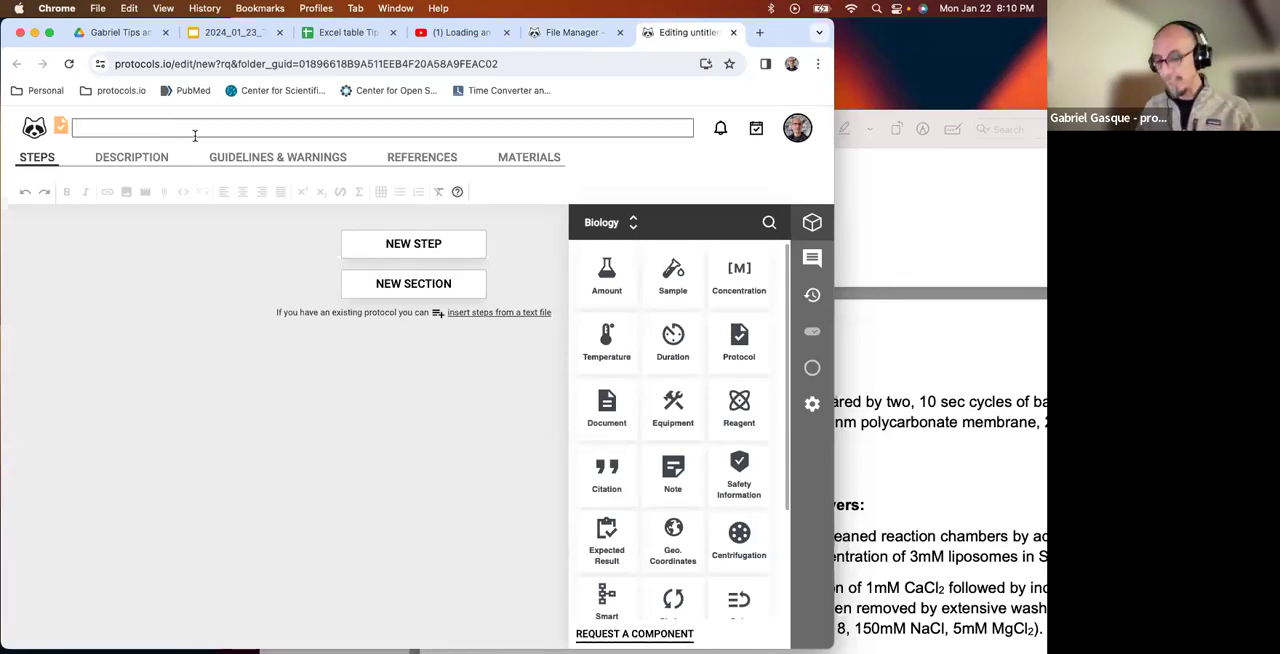
pyautogui.write('Protocvo')
pyautogui.press('BackSpace')
pyautogui.press('BackSpace')
pyautogui.write('ol 1')
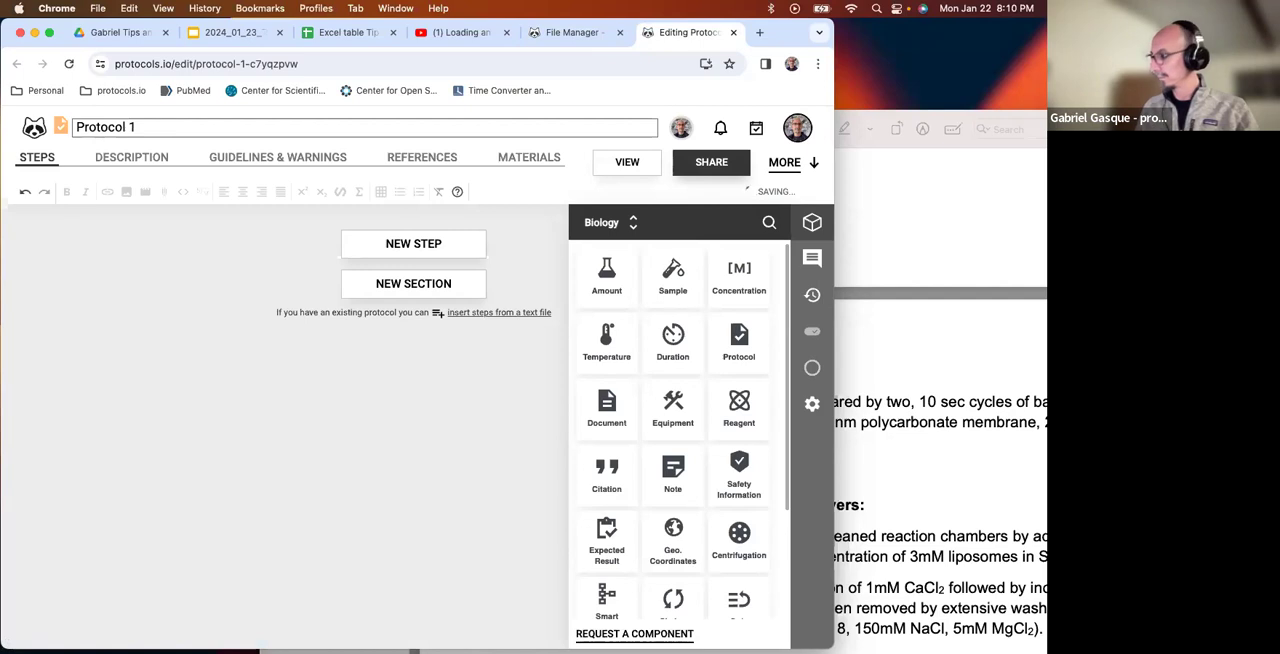
pyautogui.write(' 2024')
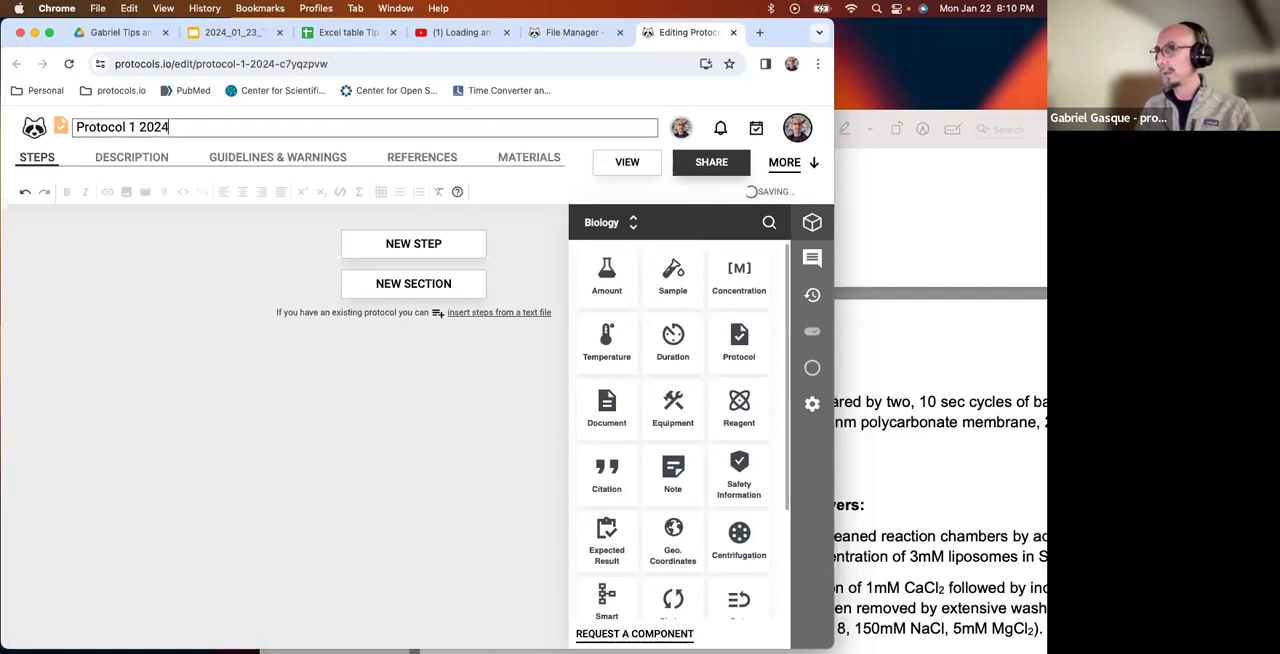
pyautogui.write('0123')
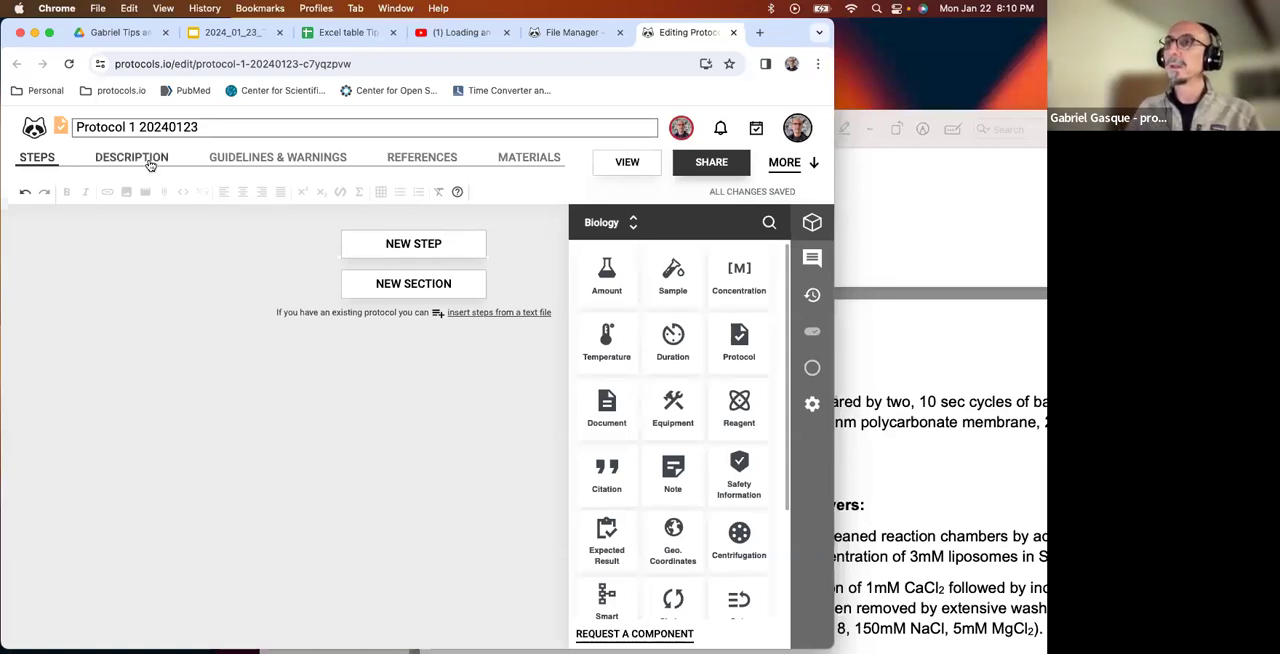
# Enter the placeholder lines adfadsjkladhsf, adjksfhkljasdhf, asdkjfhjkasdlfh, ] and ajksdfhajklsfh as the abstract in the protocol's description.
pyautogui.click(124, 160)
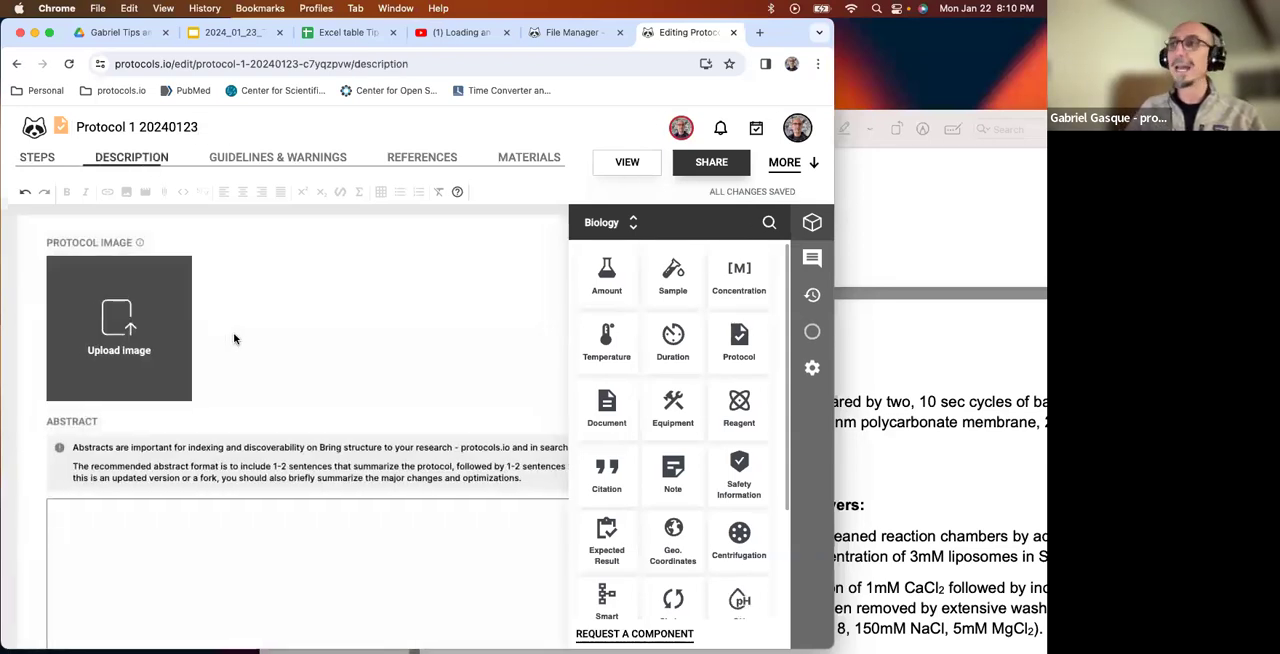
pyautogui.click(180, 456)
pyautogui.write('adfadsjkladhsf')
pyautogui.press('Return')
pyautogui.write('adjksfhklasdhf')
pyautogui.press('Return')
pyautogui.write('asdkjfhjkasdlfh')
pyautogui.press('Return')
pyautogui.write('ajksdfhajklsfh')
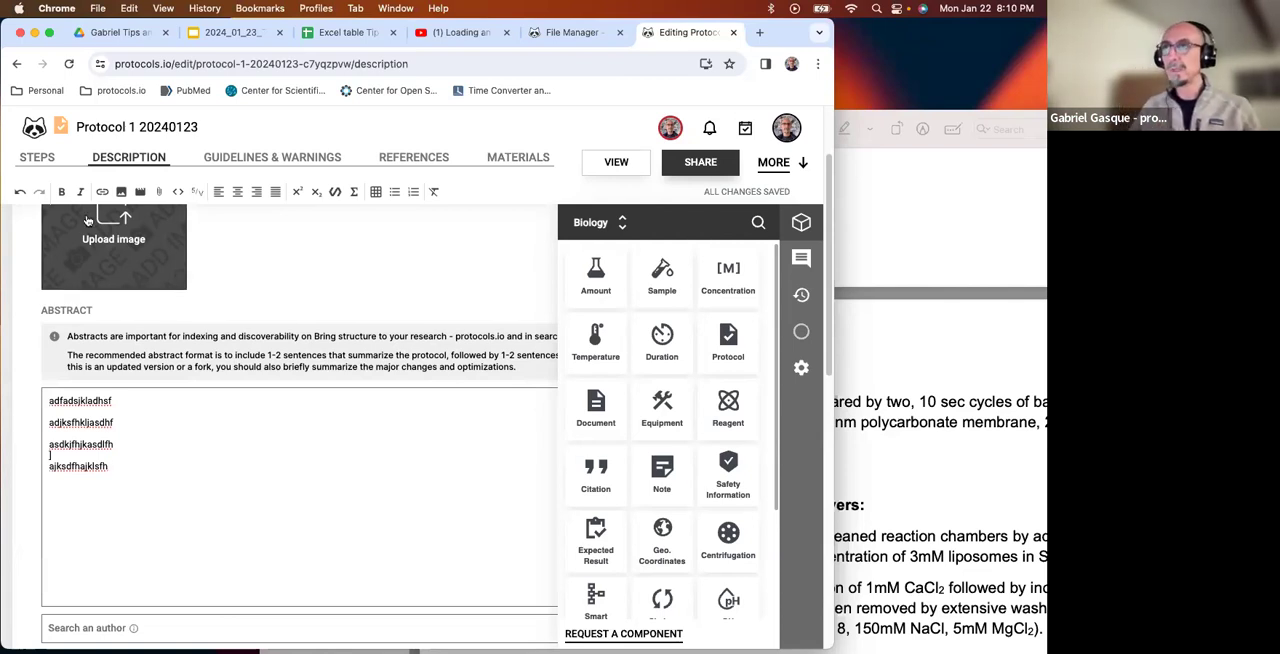
# Add an empty first step to the protocol and collapse the list of Biology components.
pyautogui.click(37, 157)
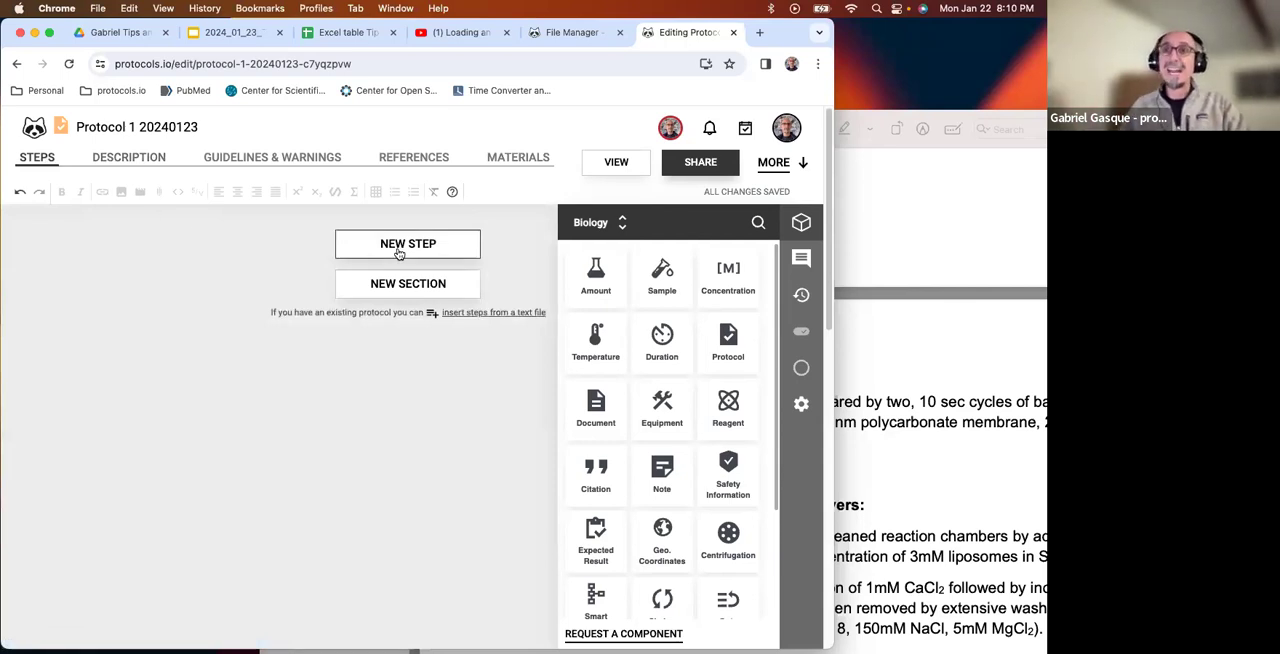
pyautogui.click(407, 247)
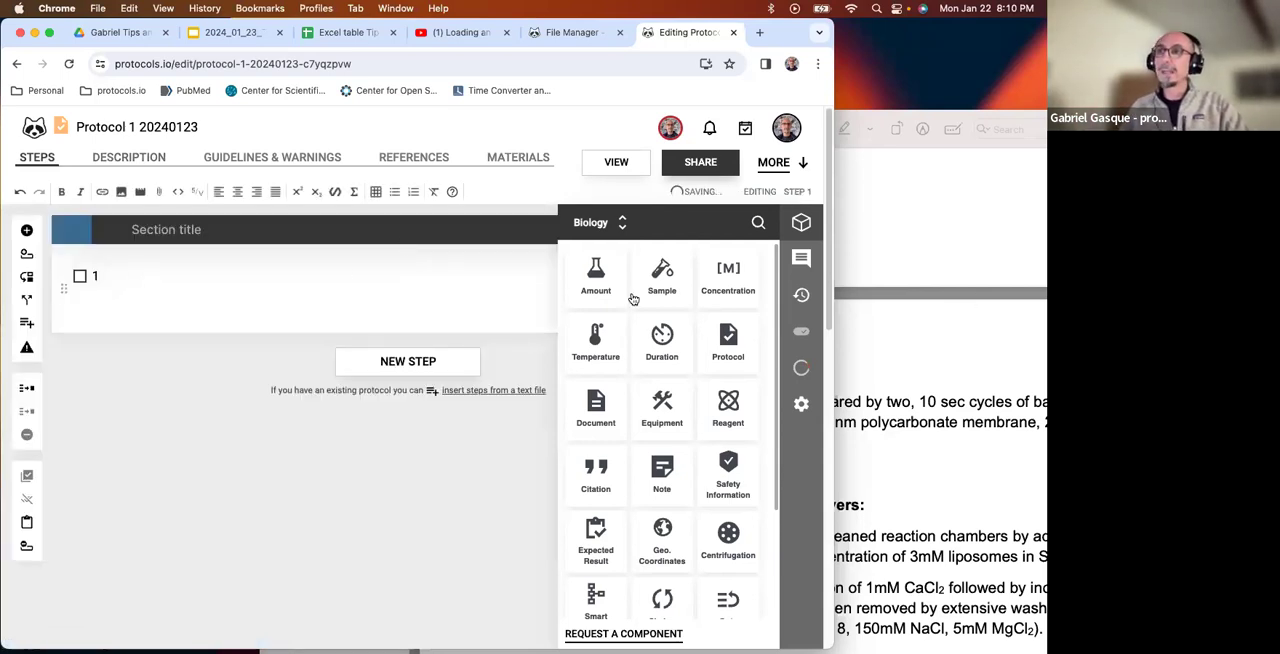
pyautogui.click(805, 222)
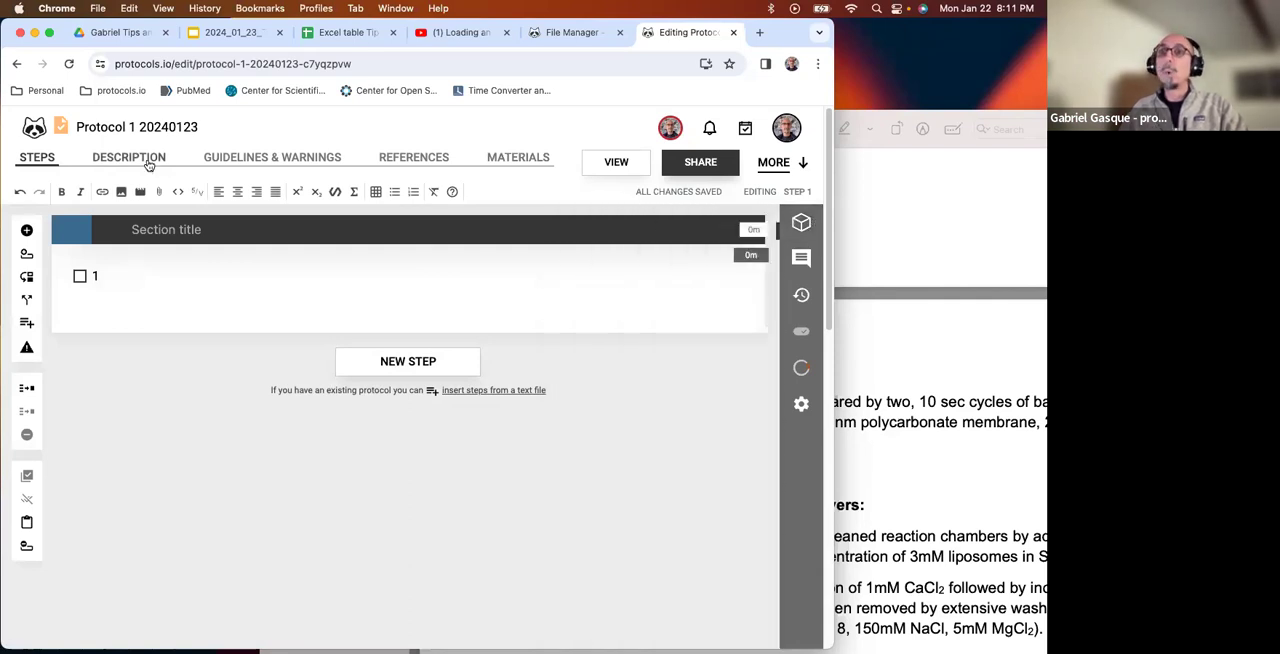
# Reopen the protocol's description, close the Test protocol A PDF in Preview and return to the browser.
pyautogui.click(148, 160)
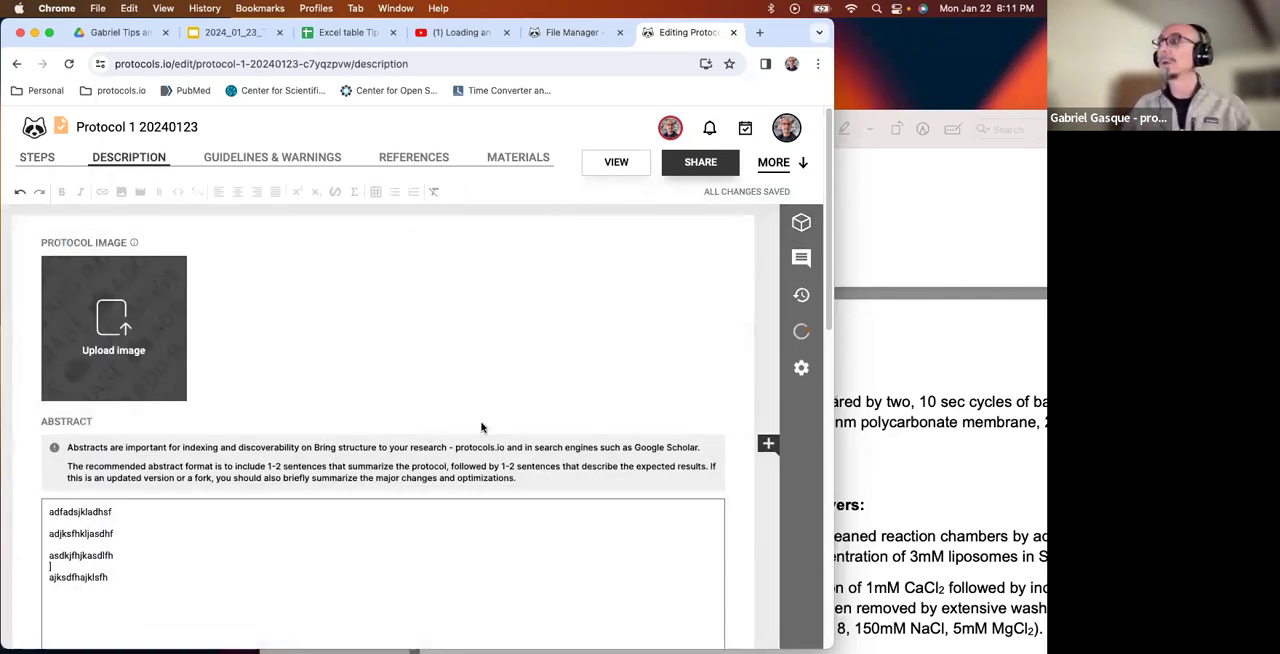
pyautogui.click(885, 262)
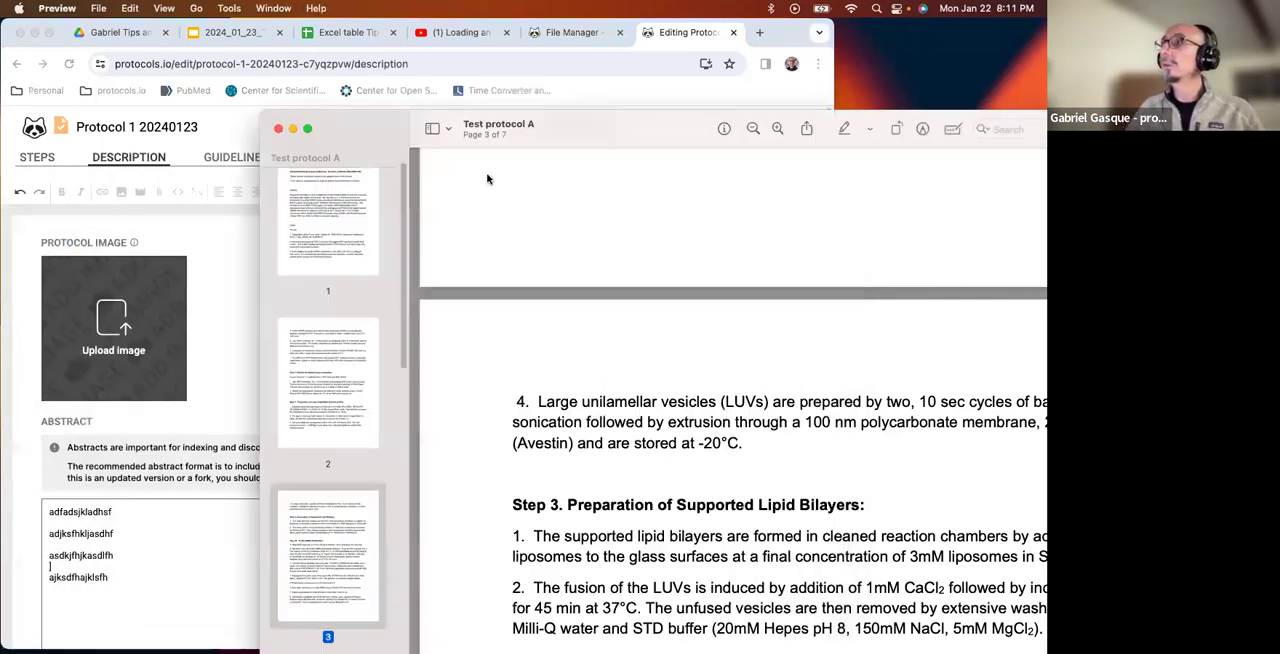
pyautogui.click(278, 128)
pyautogui.click(962, 306)
pyautogui.click(277, 364)
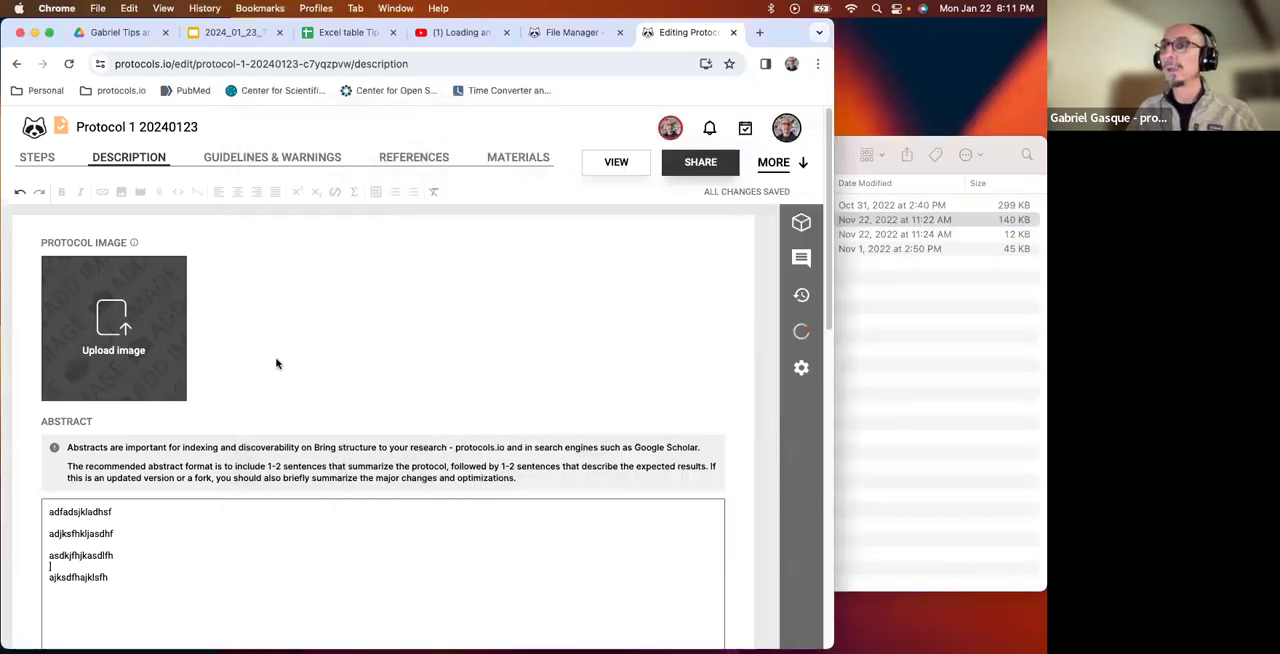
# Attach the Test protocol A PDF from the Protocols for import folder to the file area at the end of the description.
pyautogui.scroll(-5, 277, 364)
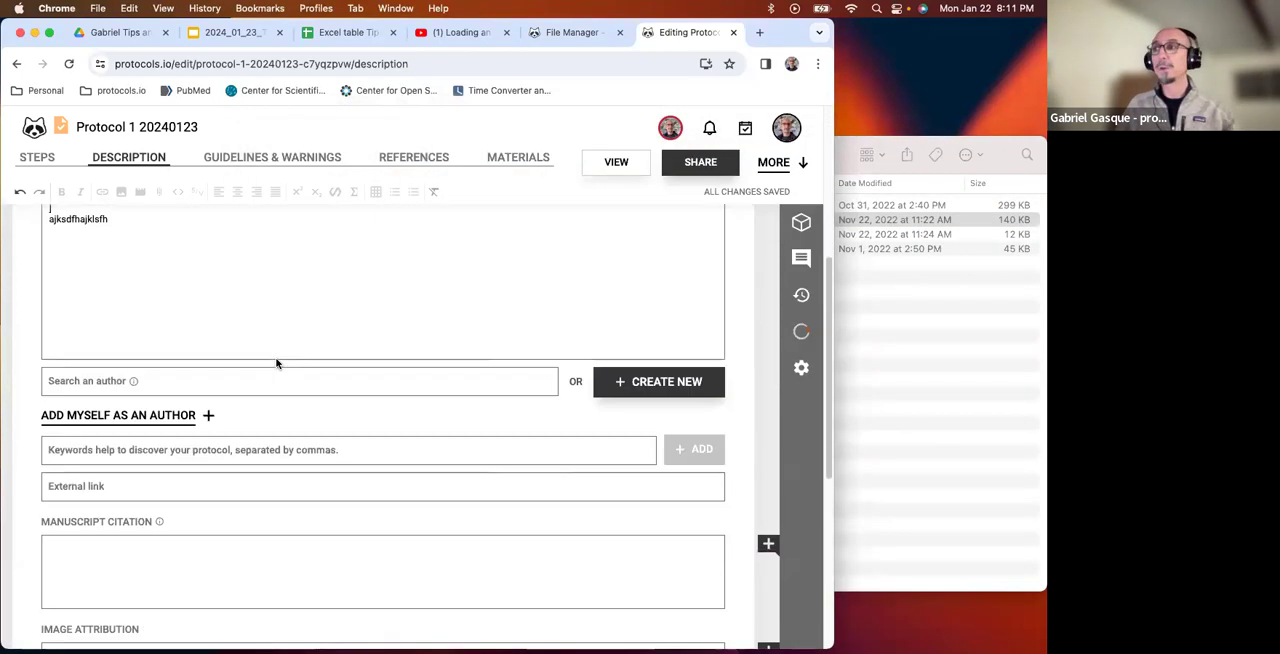
pyautogui.click(983, 386)
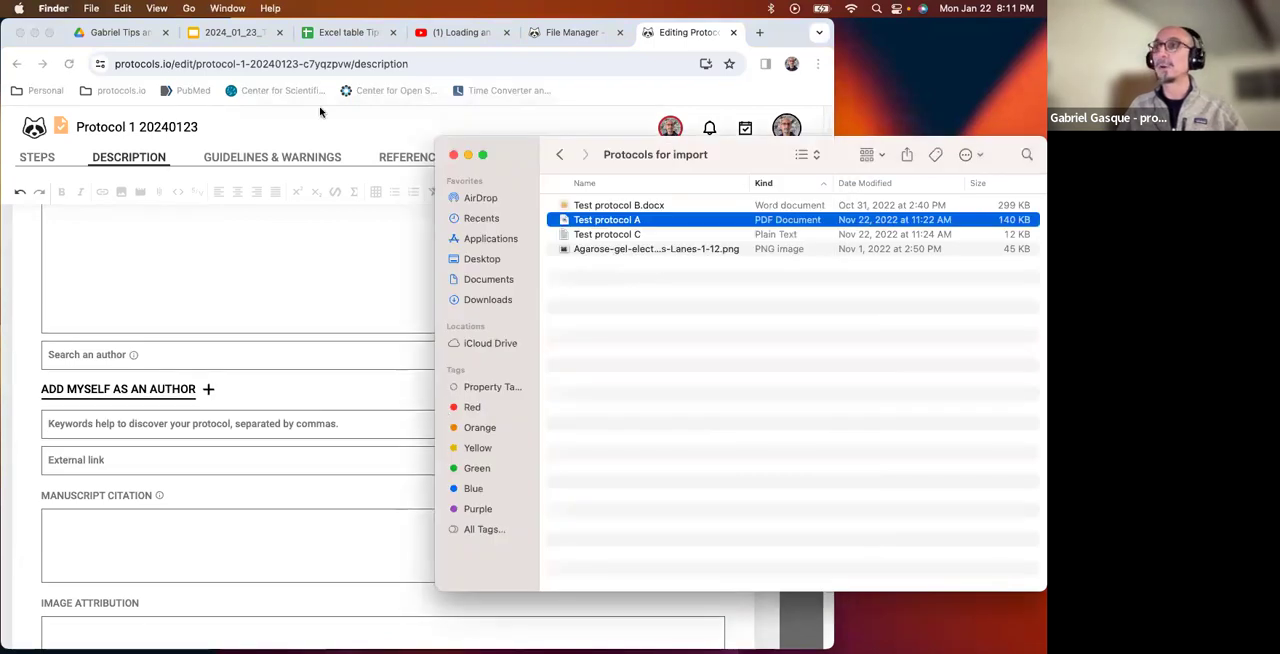
pyautogui.click(255, 213)
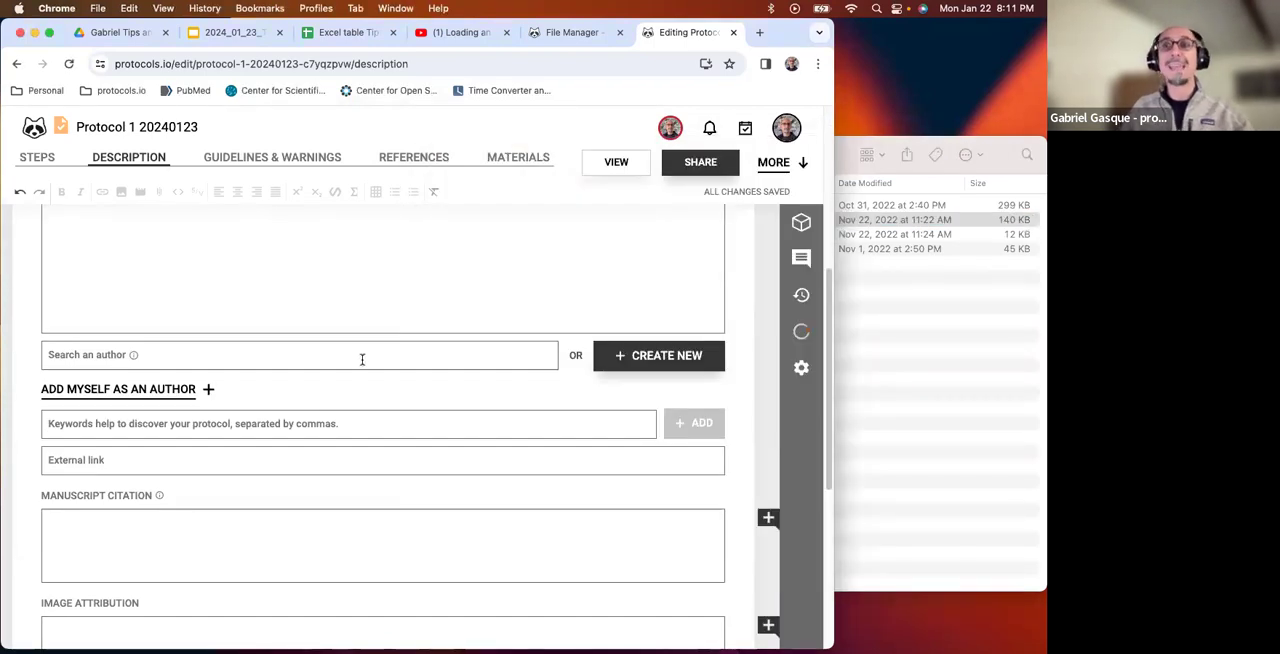
pyautogui.scroll(-5, 363, 359)
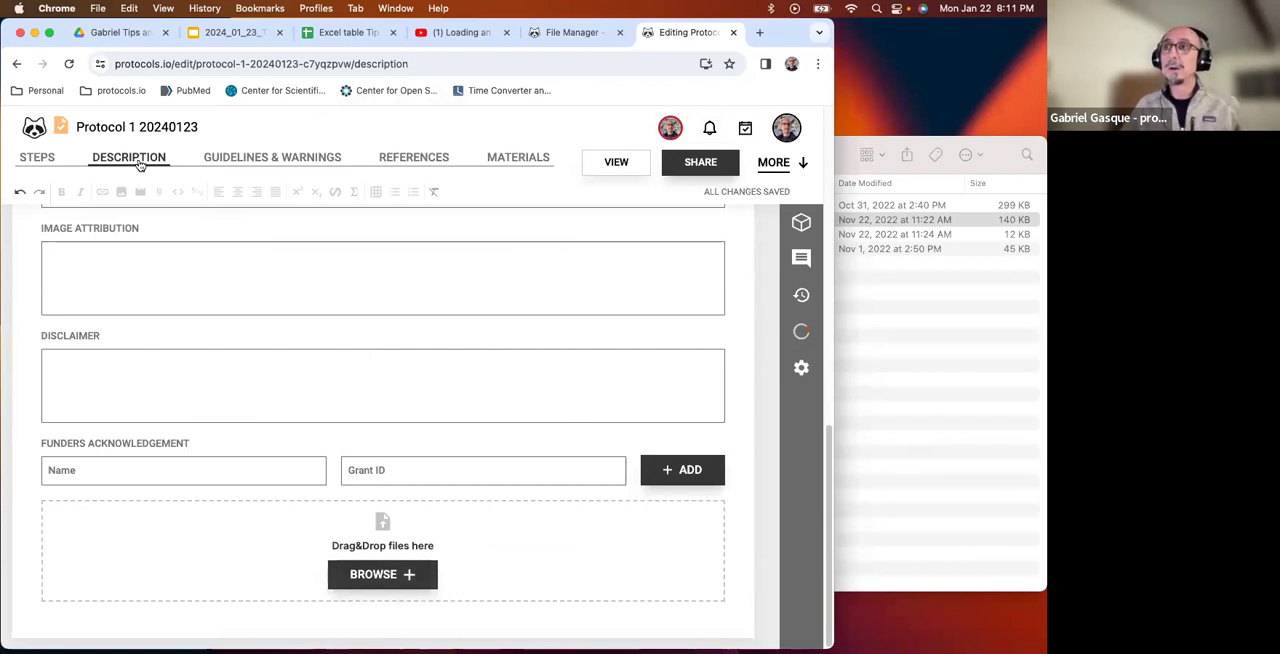
pyautogui.click(985, 355)
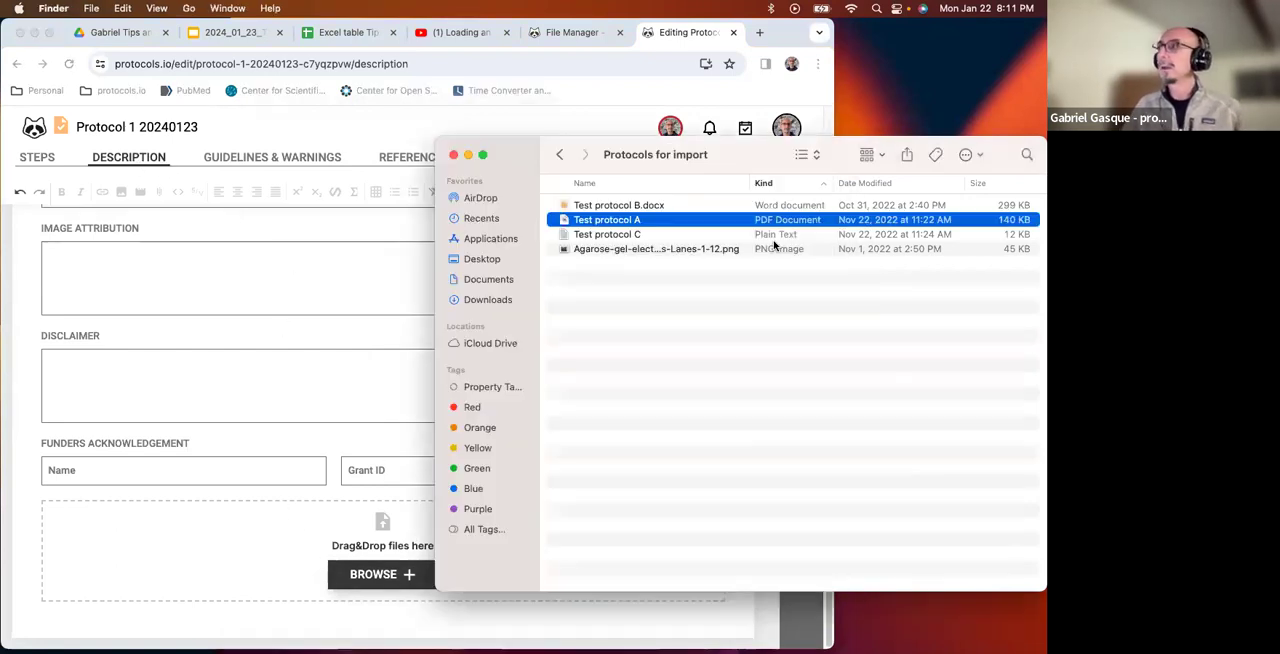
pyautogui.moveTo(608, 222); pyautogui.dragTo(347, 541)
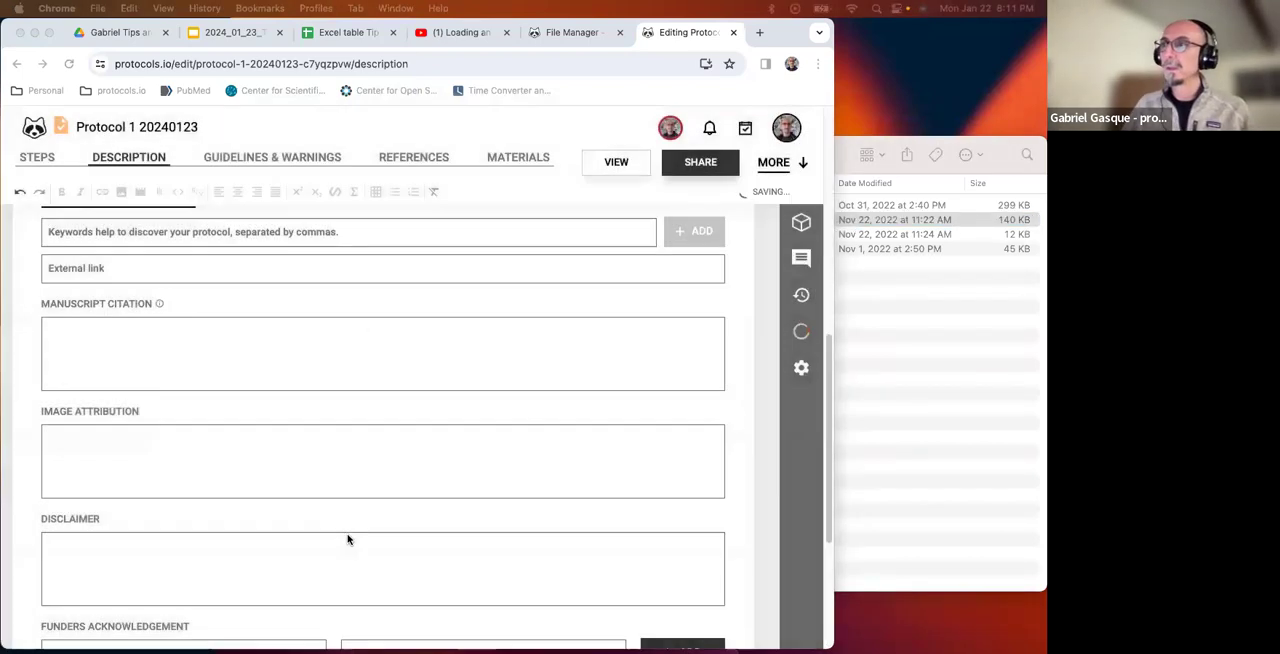
pyautogui.scroll(-3, 300, 550)
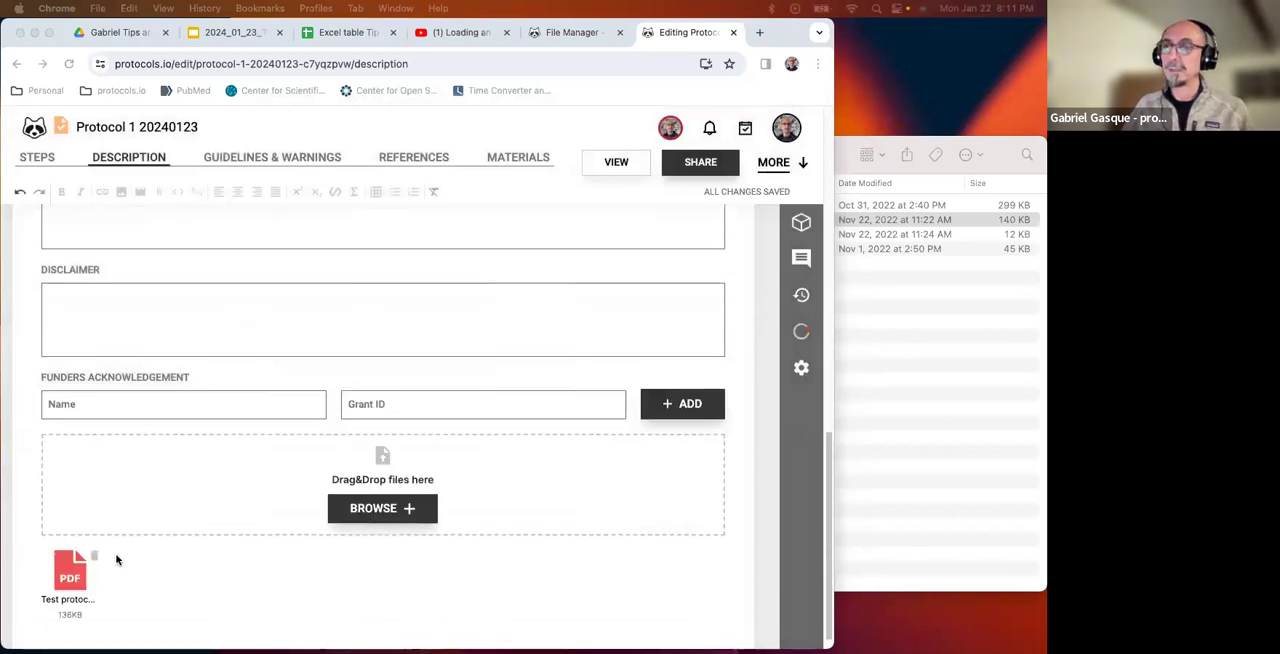
pyautogui.scroll(10, 114, 557)
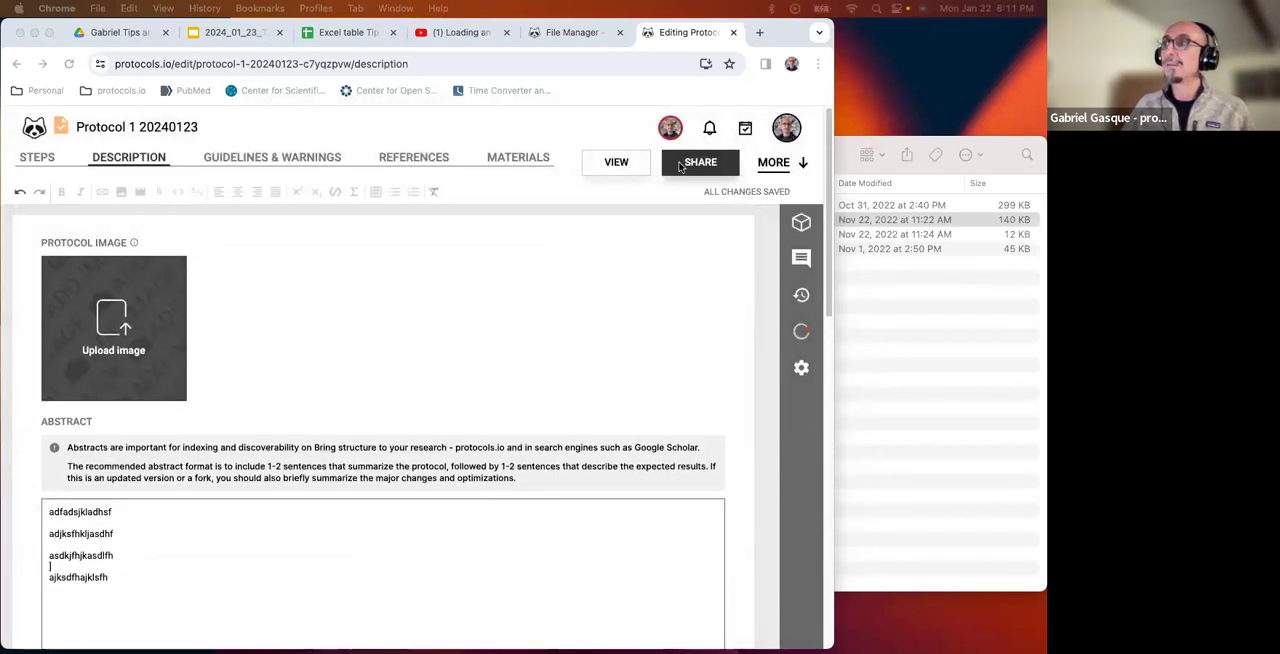
# Open the reading view of Protocol 1 20240123, dismiss the rating request and examine the title, abstract, attachment and step.
pyautogui.click(626, 169)
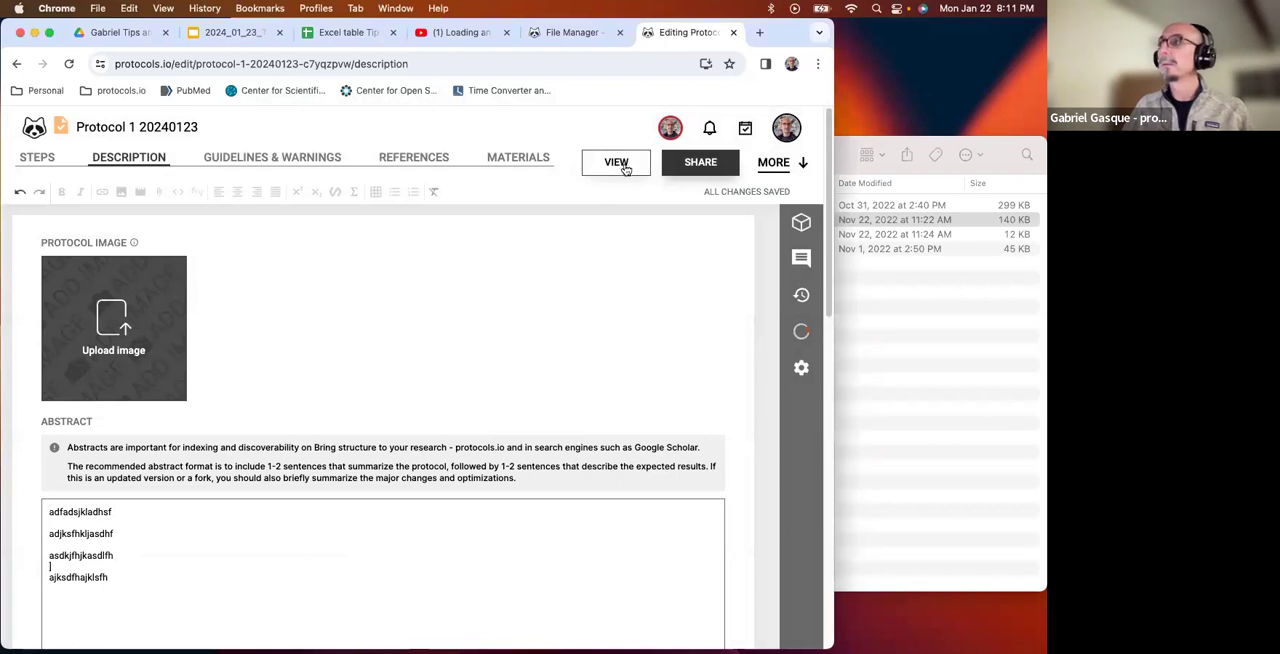
pyautogui.click(623, 163)
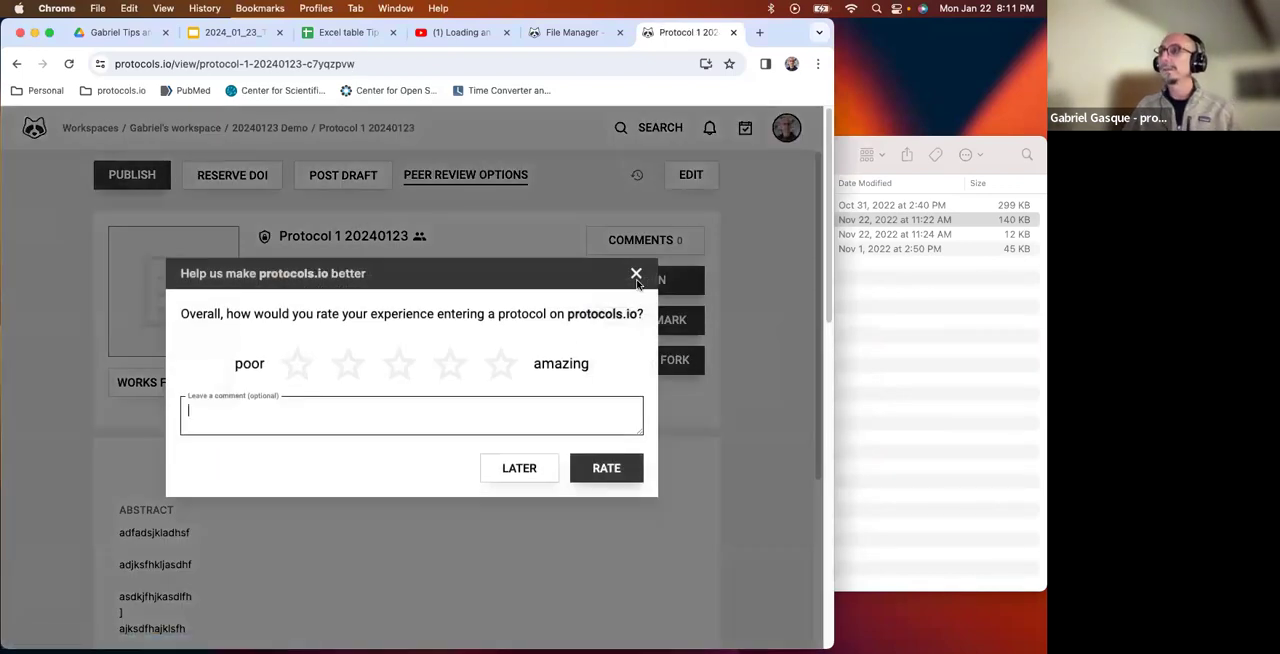
pyautogui.click(637, 268)
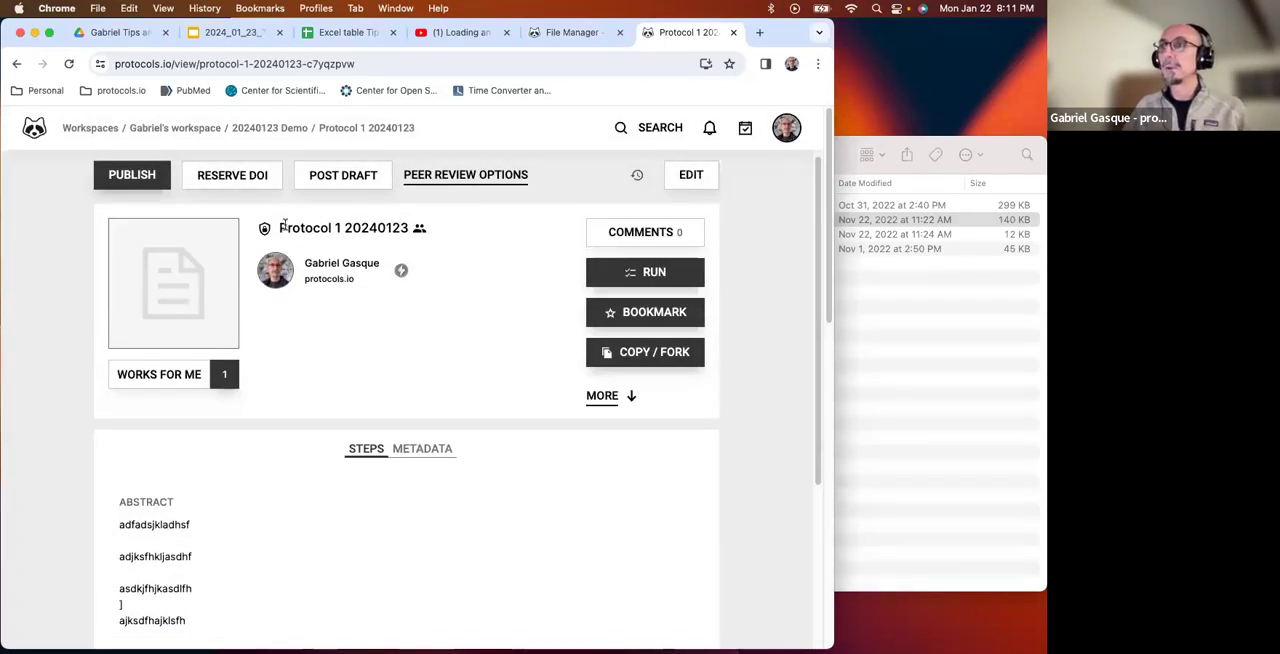
pyautogui.doubleClick(295, 228)
pyautogui.moveTo(362, 228); pyautogui.dragTo(414, 226)
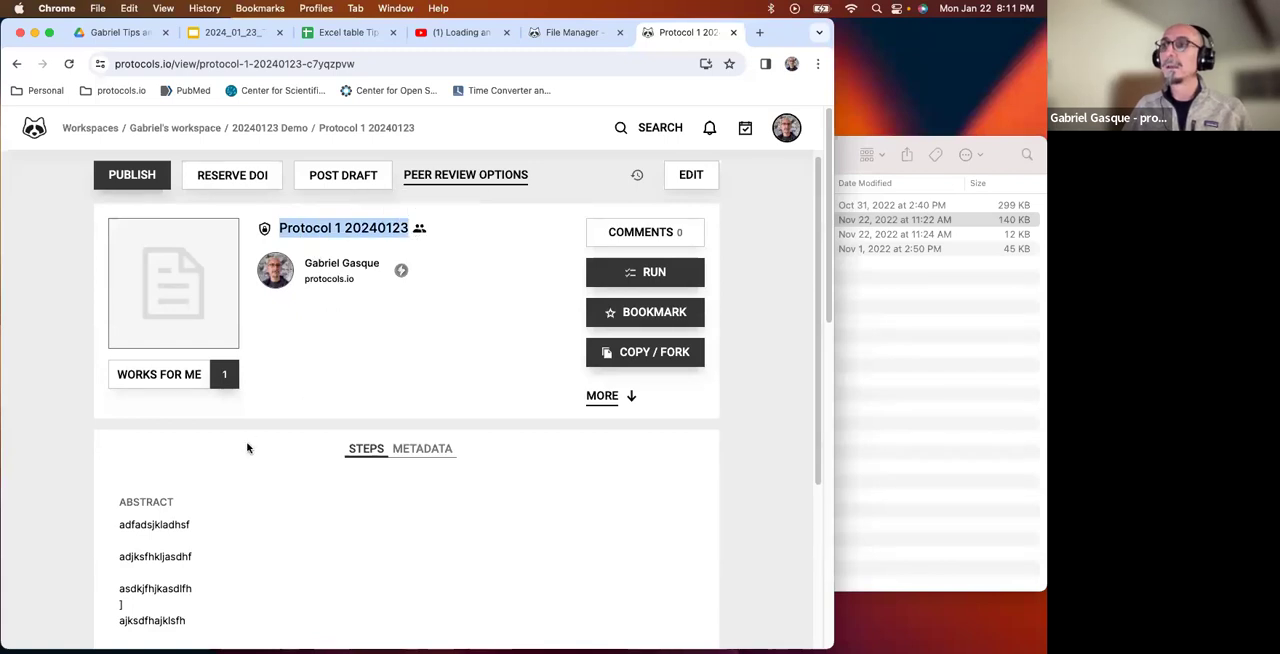
pyautogui.scroll(-1, 252, 456)
pyautogui.scroll(-1, 258, 467)
pyautogui.moveTo(200, 528); pyautogui.dragTo(95, 417)
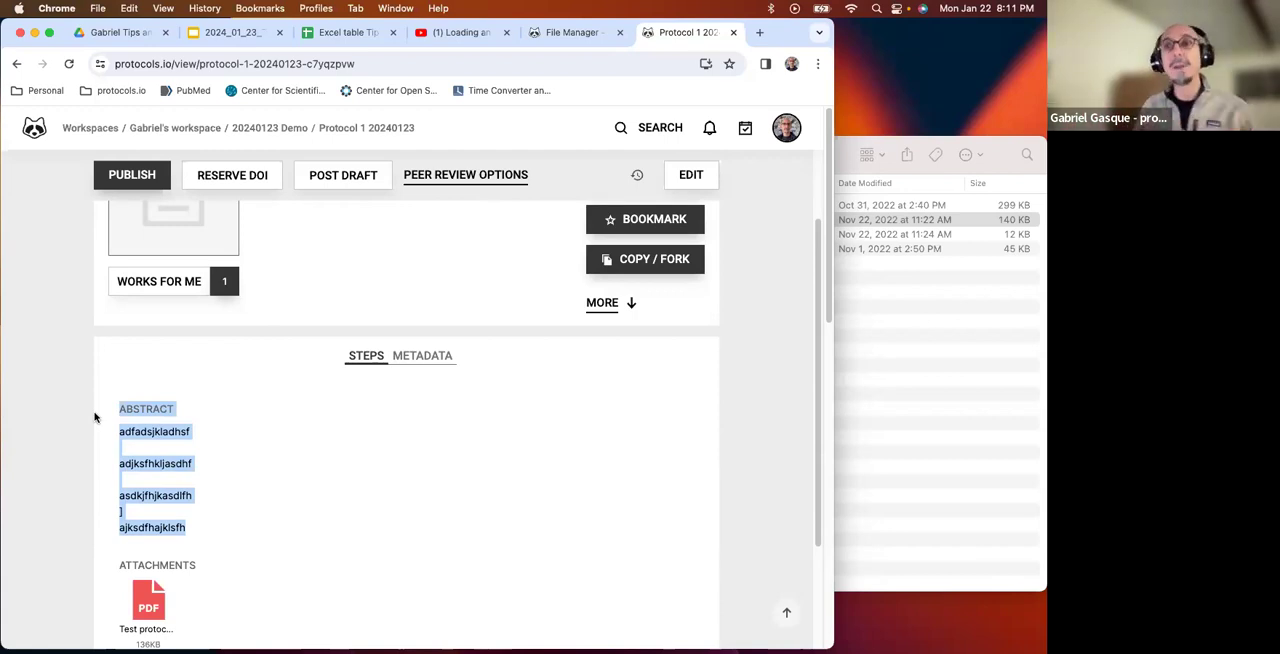
pyautogui.scroll(-3, 299, 467)
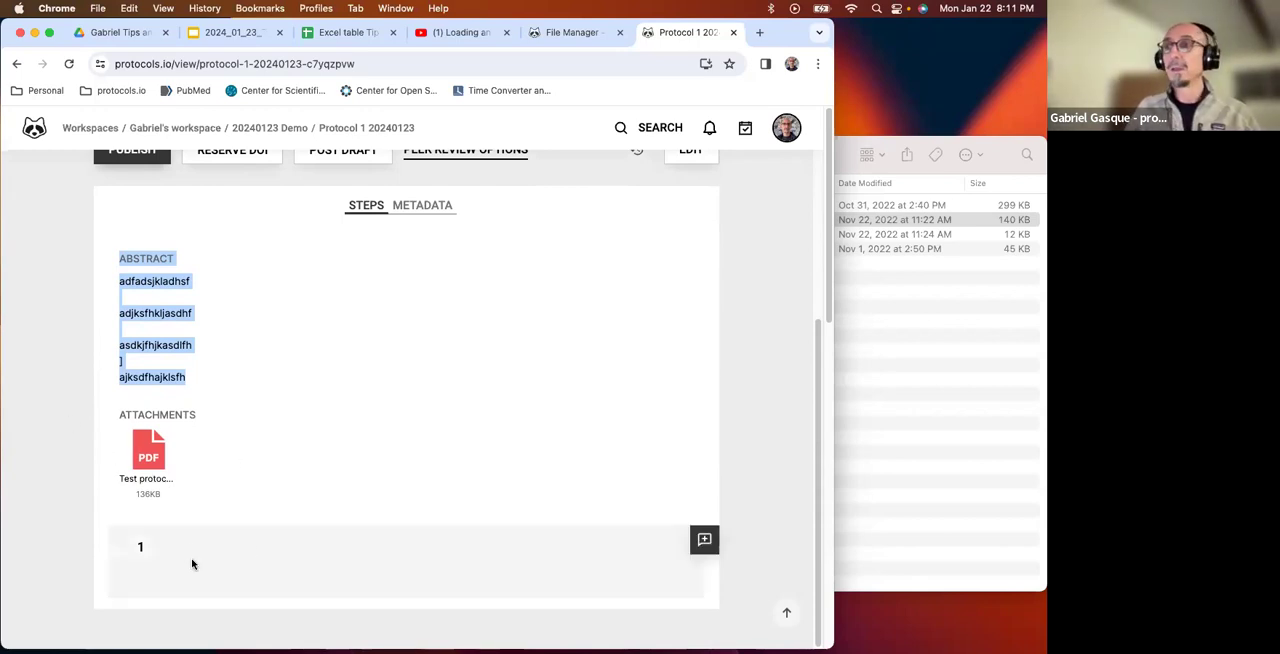
pyautogui.scroll(5, 253, 547)
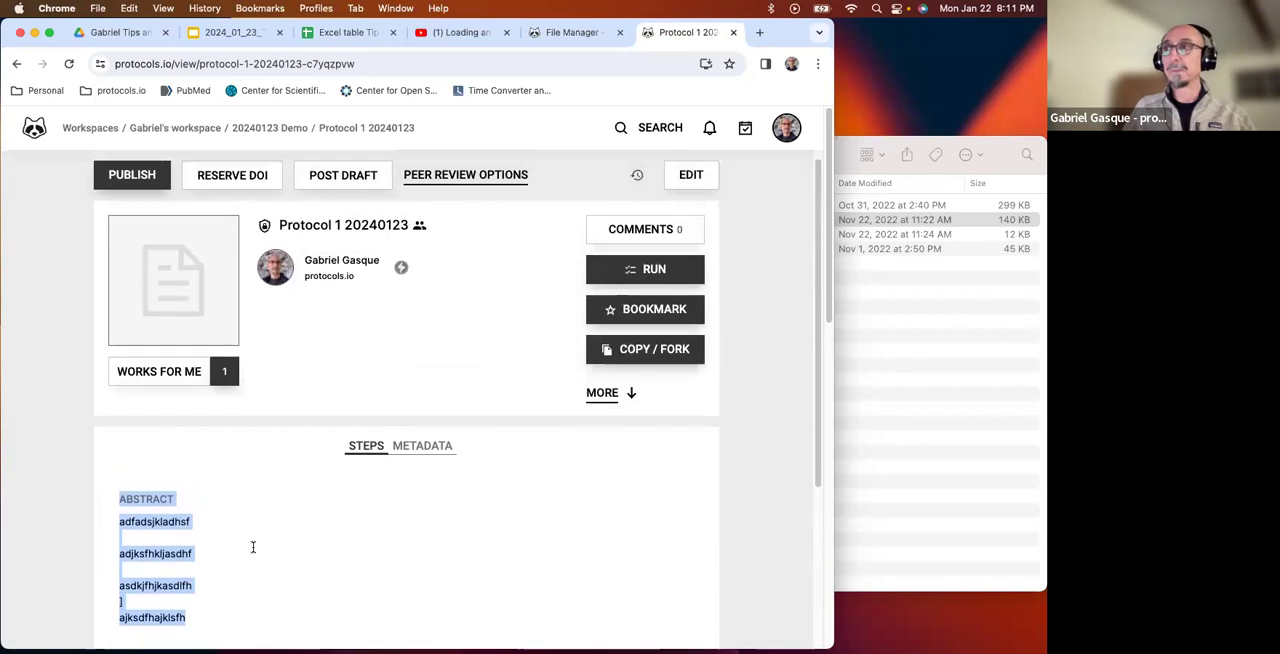
# Examine the options for sharing Protocol 1 20240123 with researchers, by email and with workspaces, and close them without sharing.
pyautogui.click(630, 407)
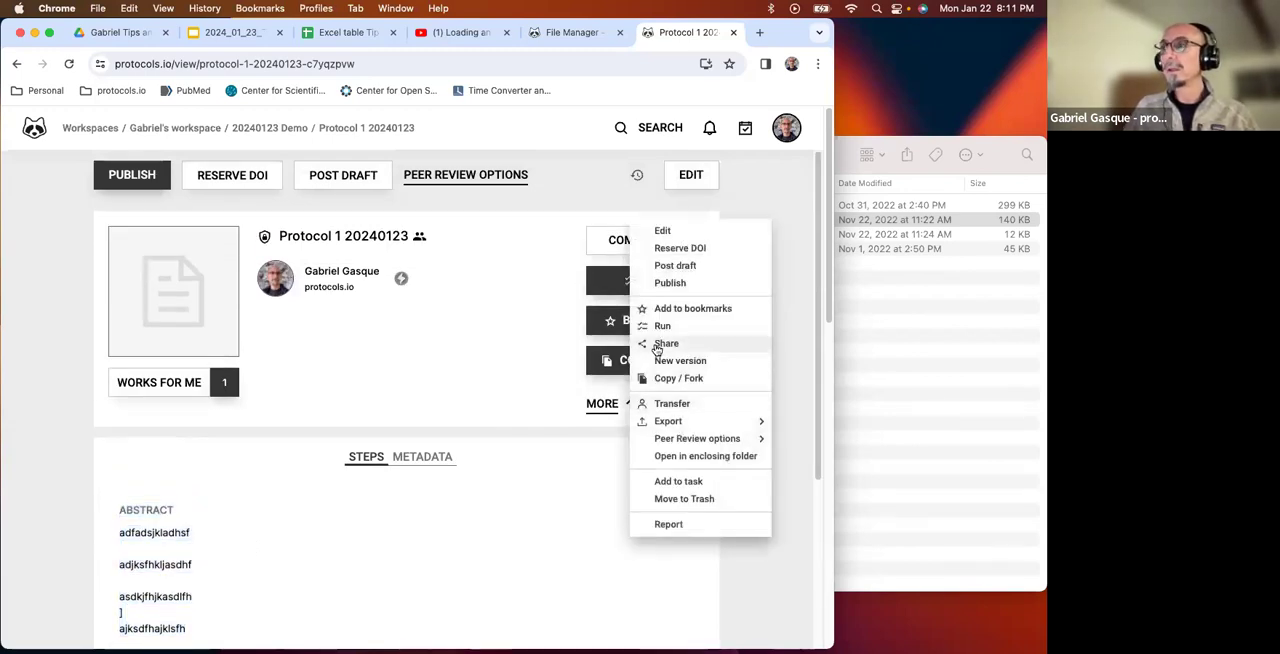
pyautogui.click(657, 345)
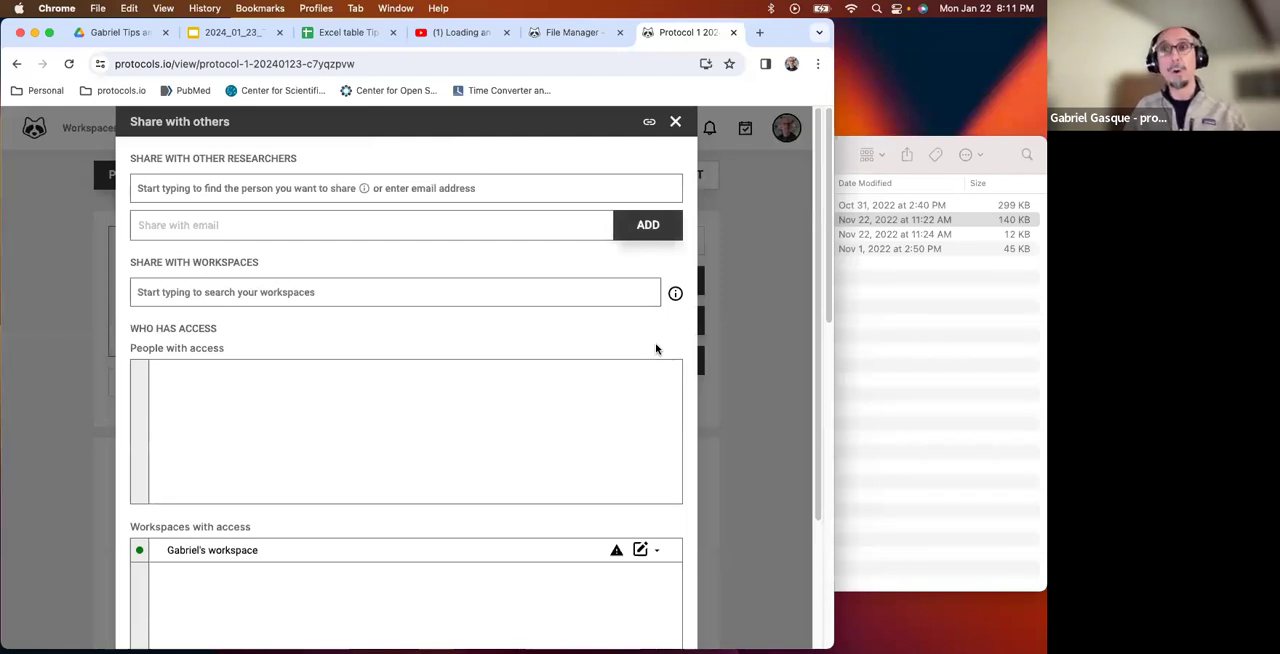
pyautogui.scroll(-2, 654, 306)
pyautogui.scroll(2, 640, 411)
pyautogui.click(211, 224)
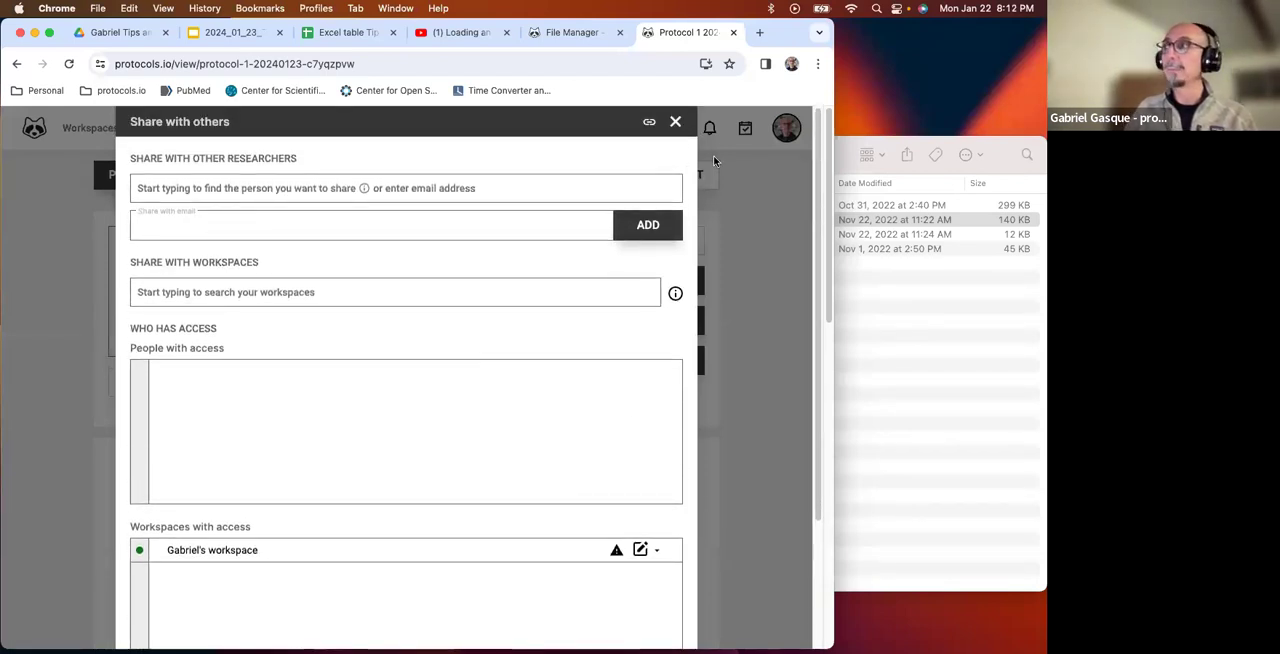
pyautogui.click(675, 121)
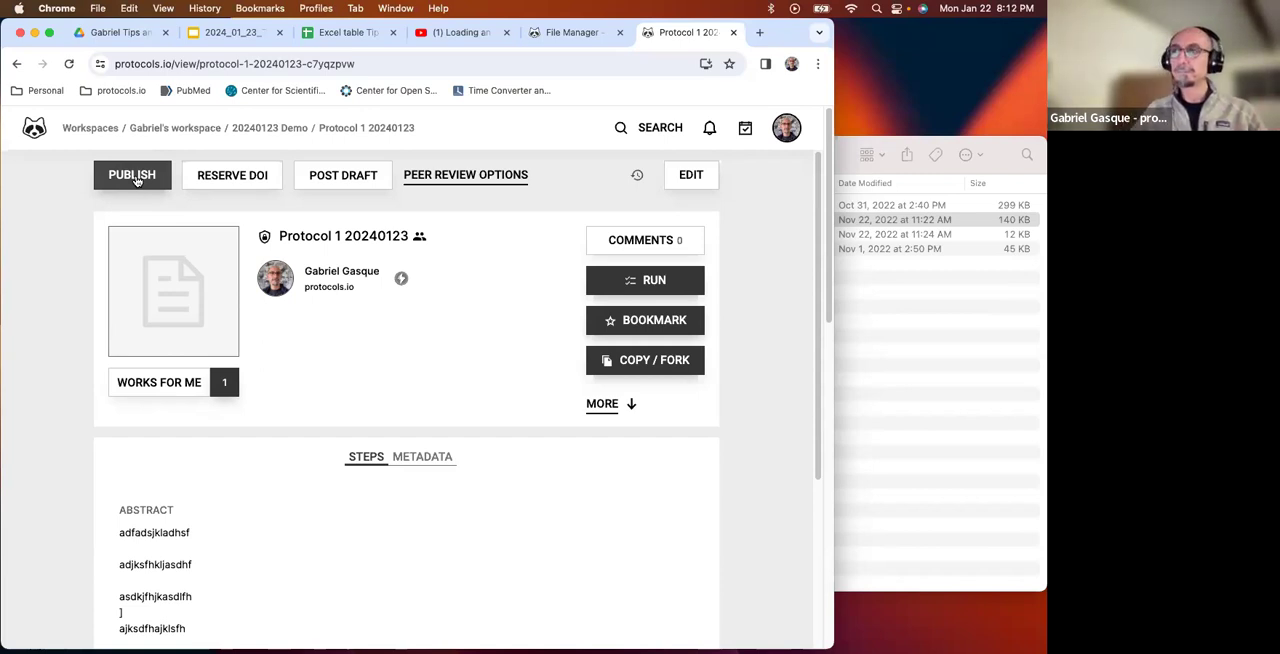
# Look over the abstract, attachment and step of Protocol 1 20240123 and reopen the protocol for editing.
pyautogui.scroll(-3, 260, 245)
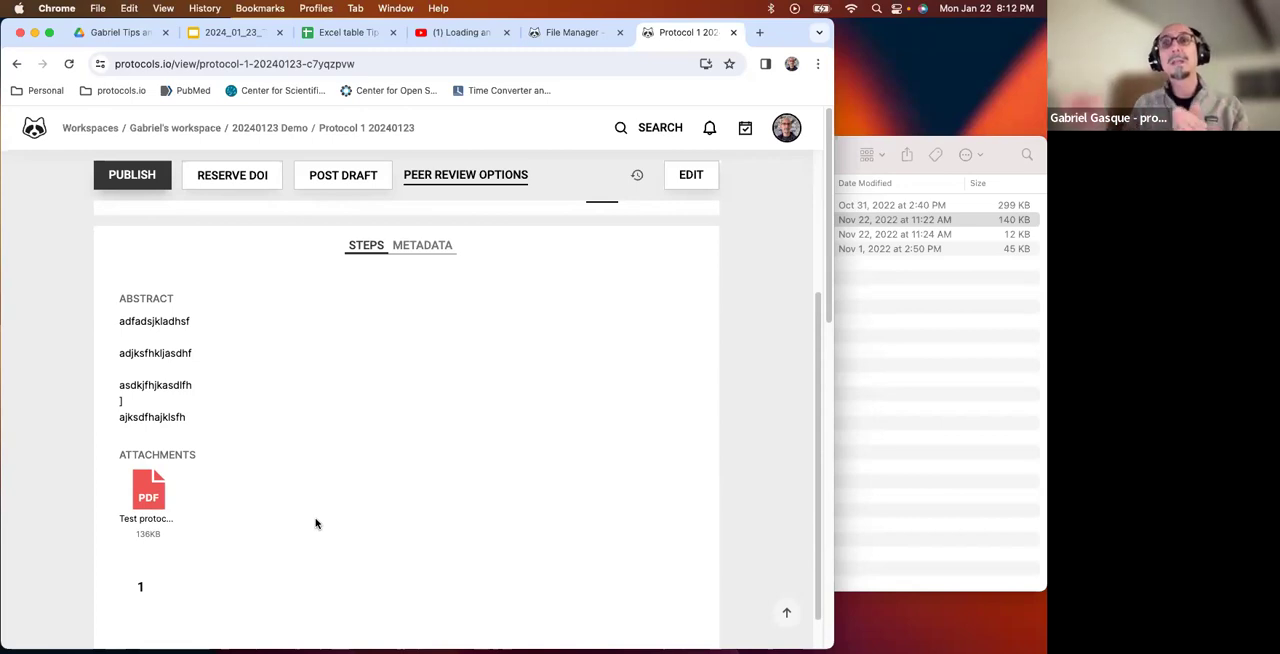
pyautogui.scroll(-1, 236, 491)
pyautogui.scroll(2, 263, 516)
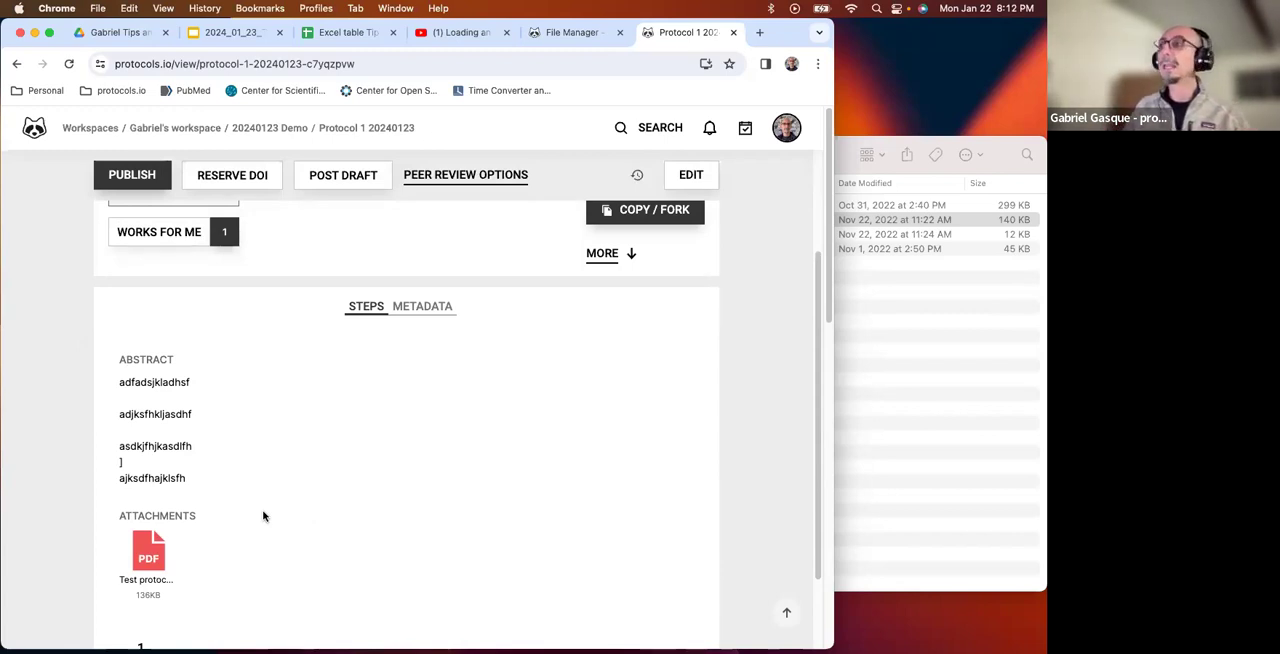
pyautogui.scroll(3, 263, 516)
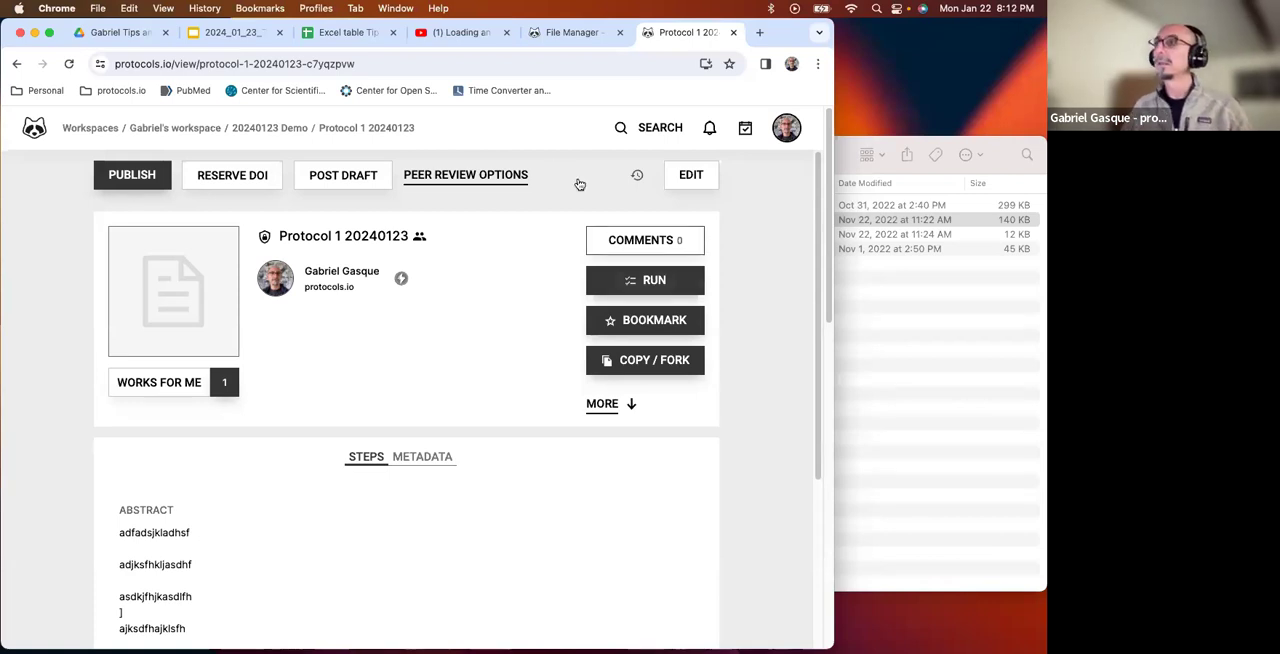
pyautogui.click(701, 178)
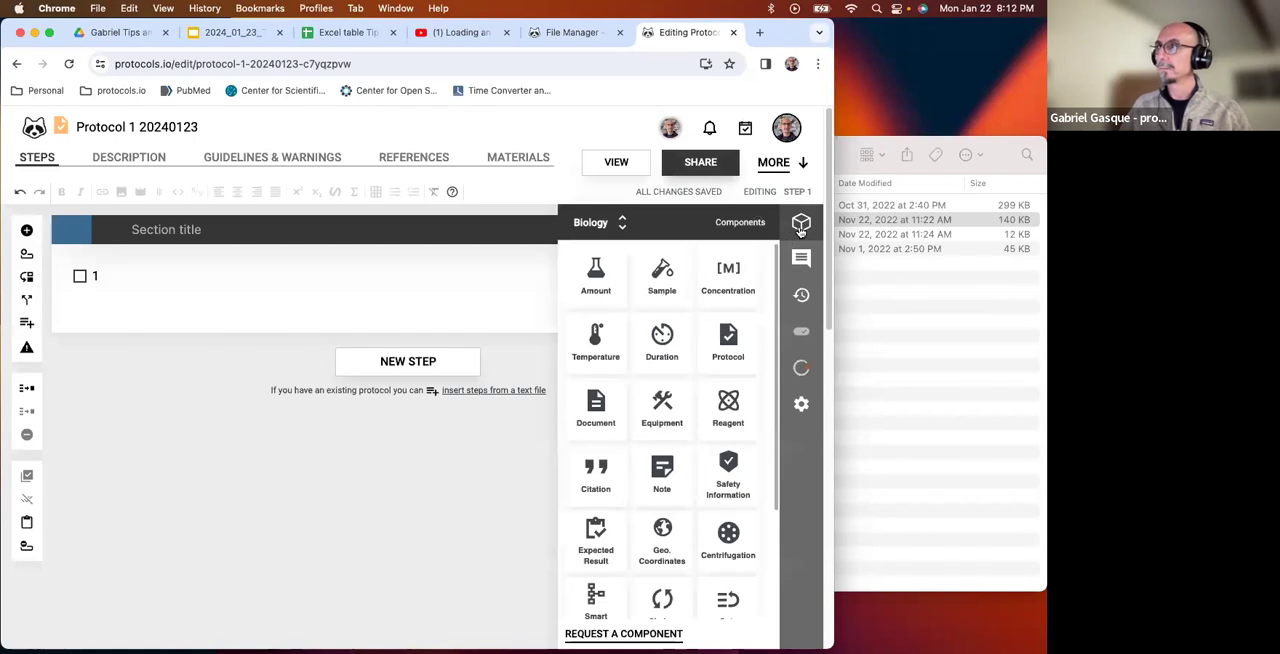
# Close the components list and open Test protocol B.docx from the Protocols for import folder in Finder.
pyautogui.click(801, 226)
pyautogui.click(926, 289)
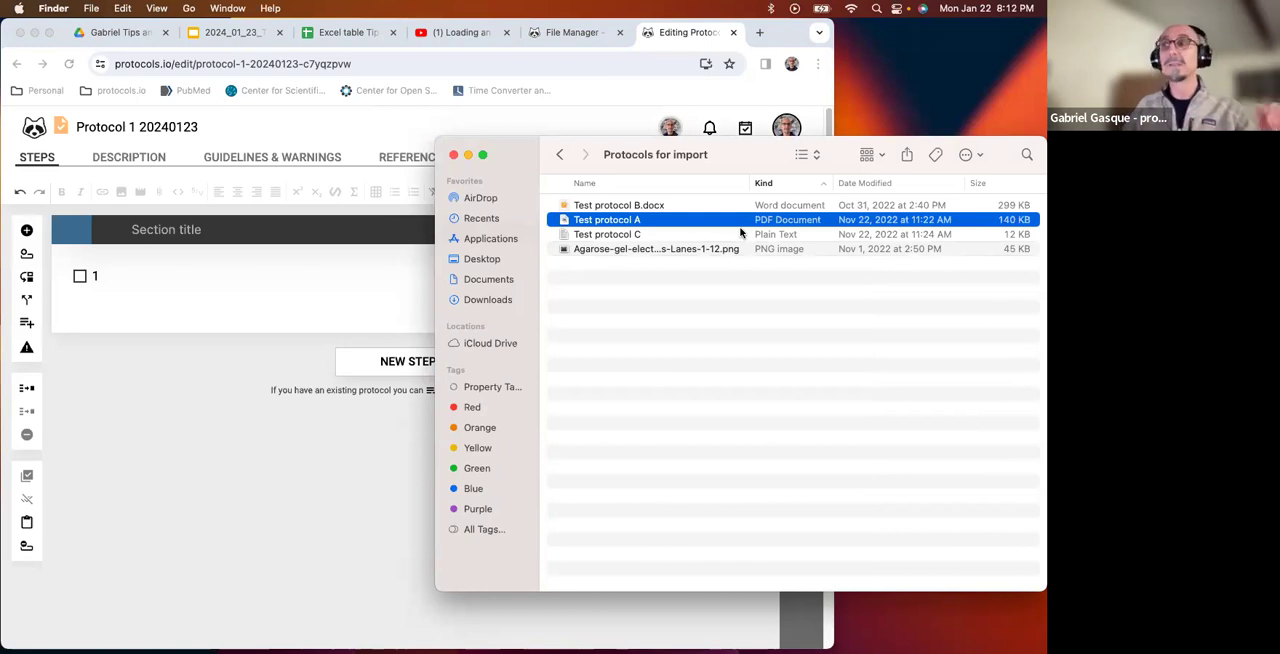
pyautogui.click(645, 207)
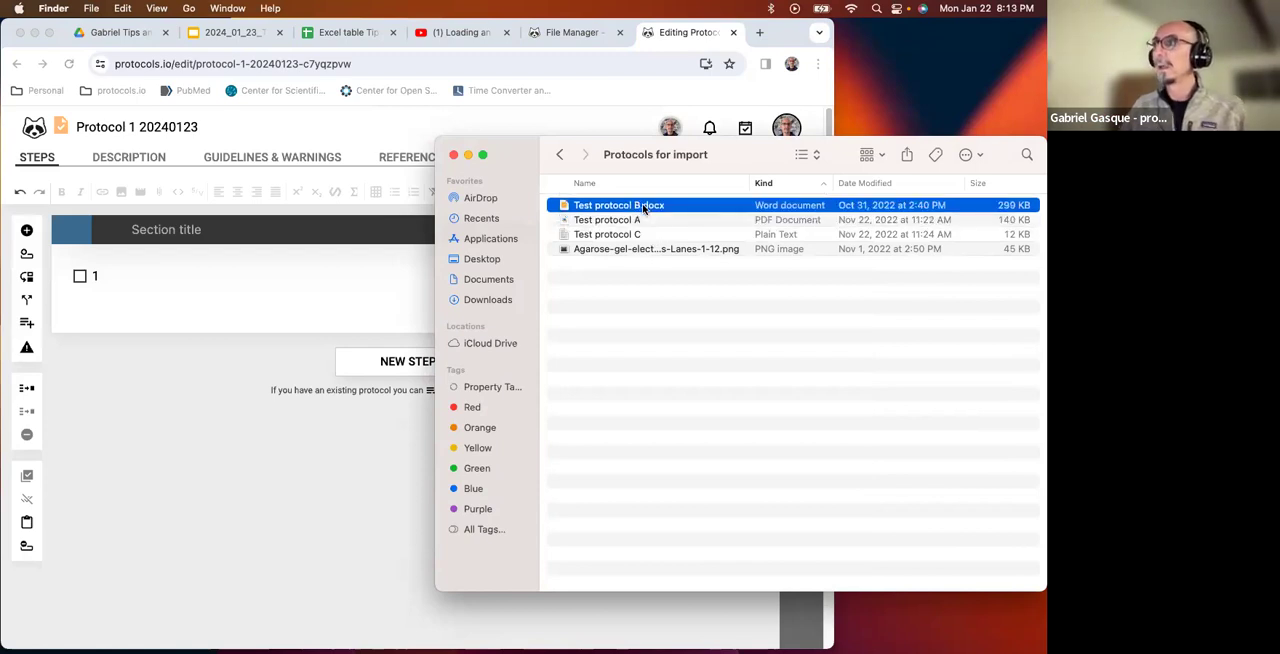
pyautogui.doubleClick(645, 207)
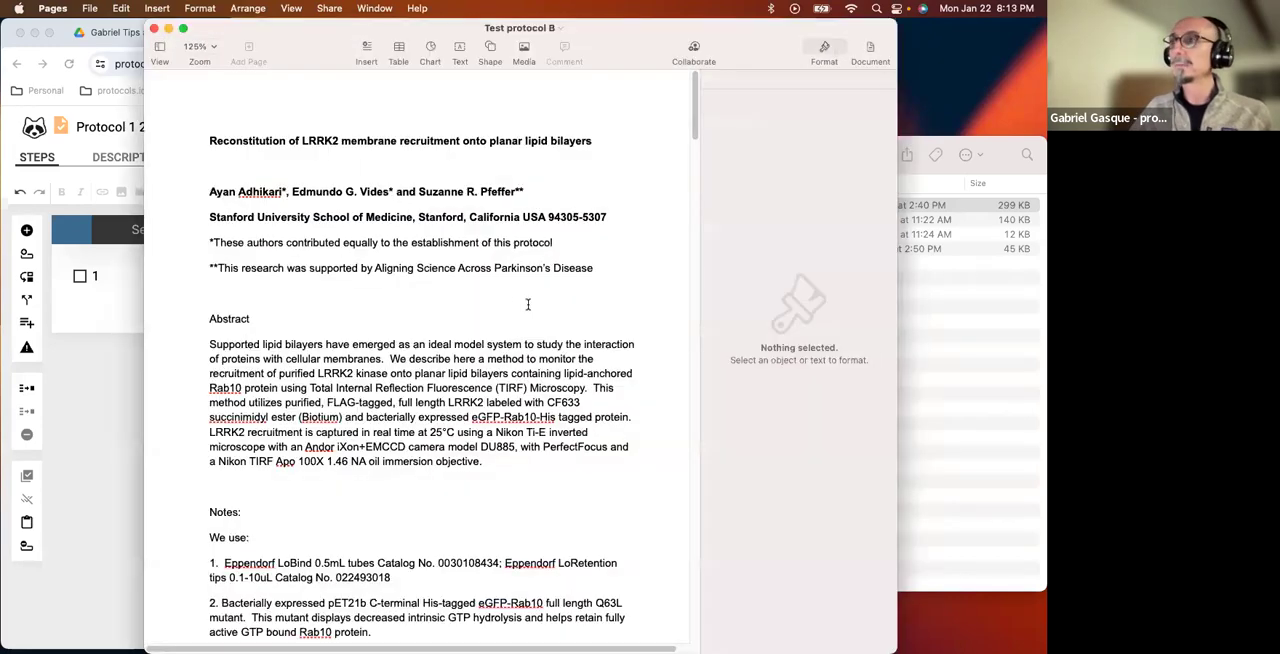
# Look through the abstract, notes and numbered method sections of Test protocol B, highlighting the Step 1 heading and its first instruction.
pyautogui.scroll(-2, 528, 305)
pyautogui.scroll(-10, 528, 305)
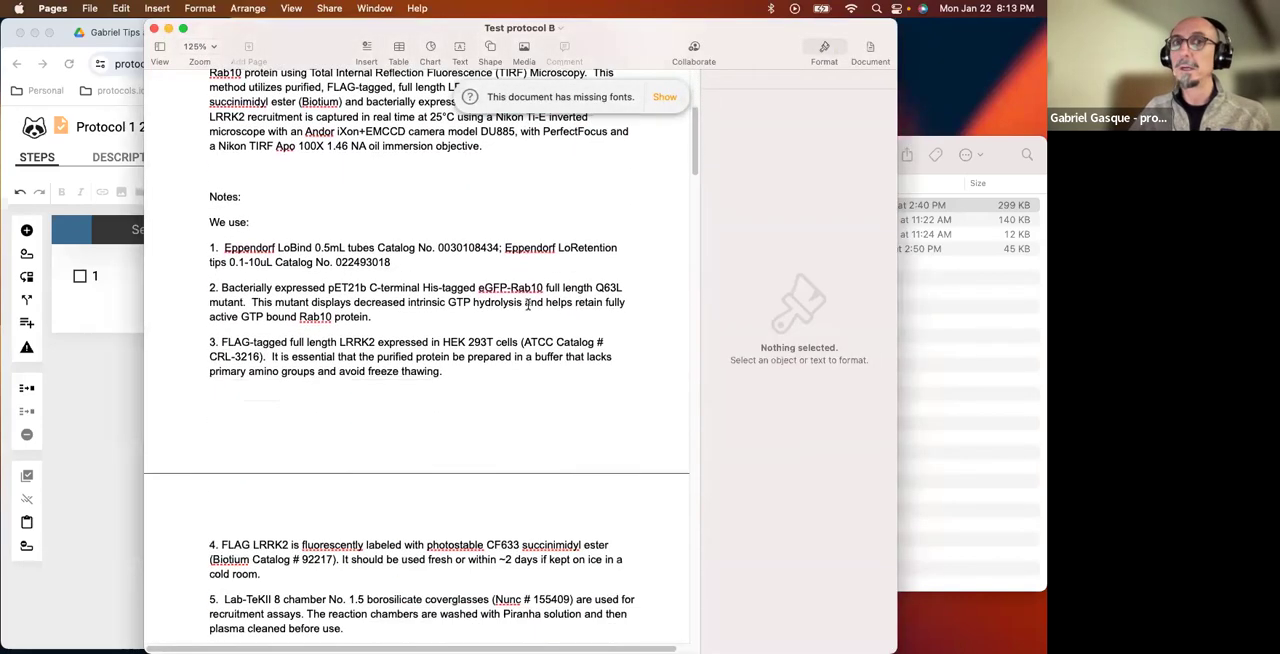
pyautogui.scroll(6, 530, 312)
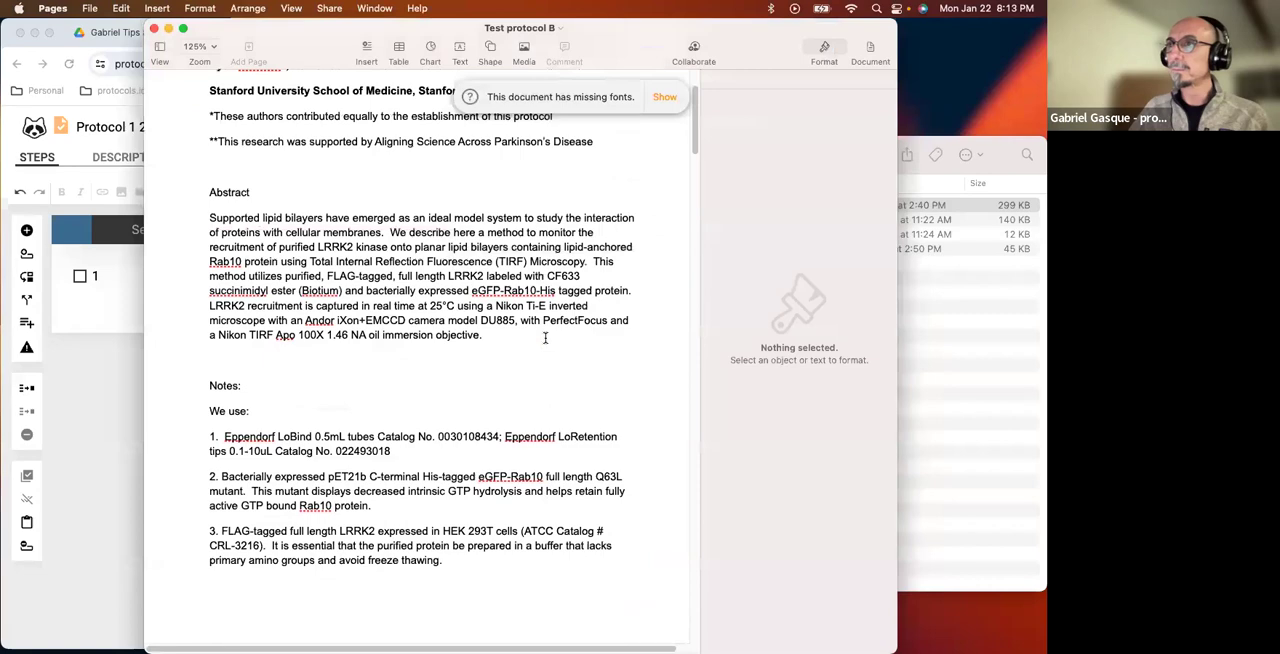
pyautogui.scroll(-13, 545, 338)
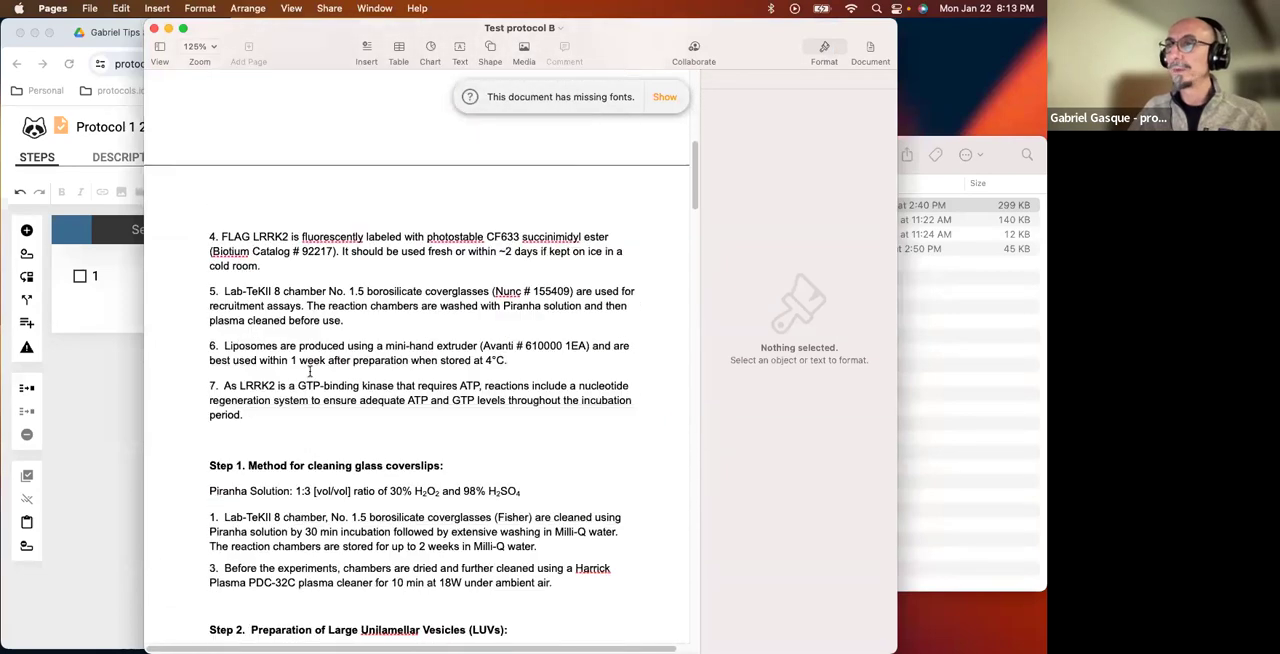
pyautogui.tripleClick(216, 419)
pyautogui.scroll(-2, 217, 390)
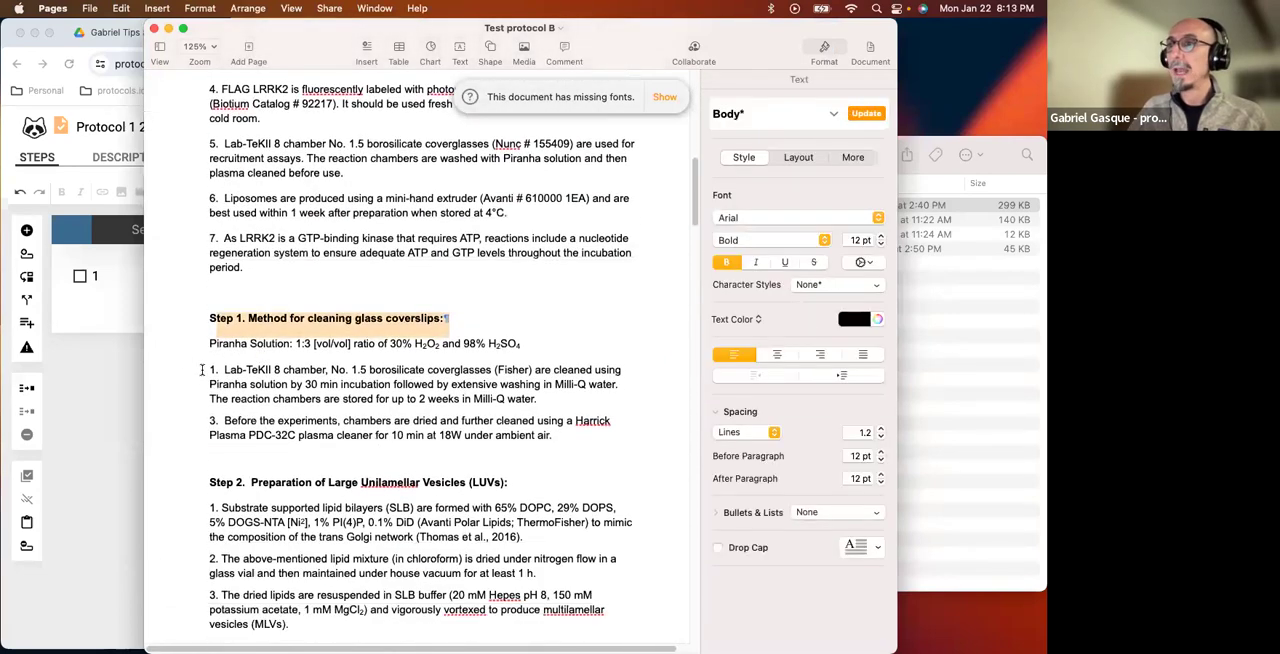
pyautogui.tripleClick(201, 369)
pyautogui.scroll(-2, 217, 372)
# Move the Test protocol B window off the empty protocol step, highlight the first coverslip-cleaning instruction and return to the protocol editor in Chrome.
pyautogui.moveTo(799, 39); pyautogui.dragTo(931, 39)
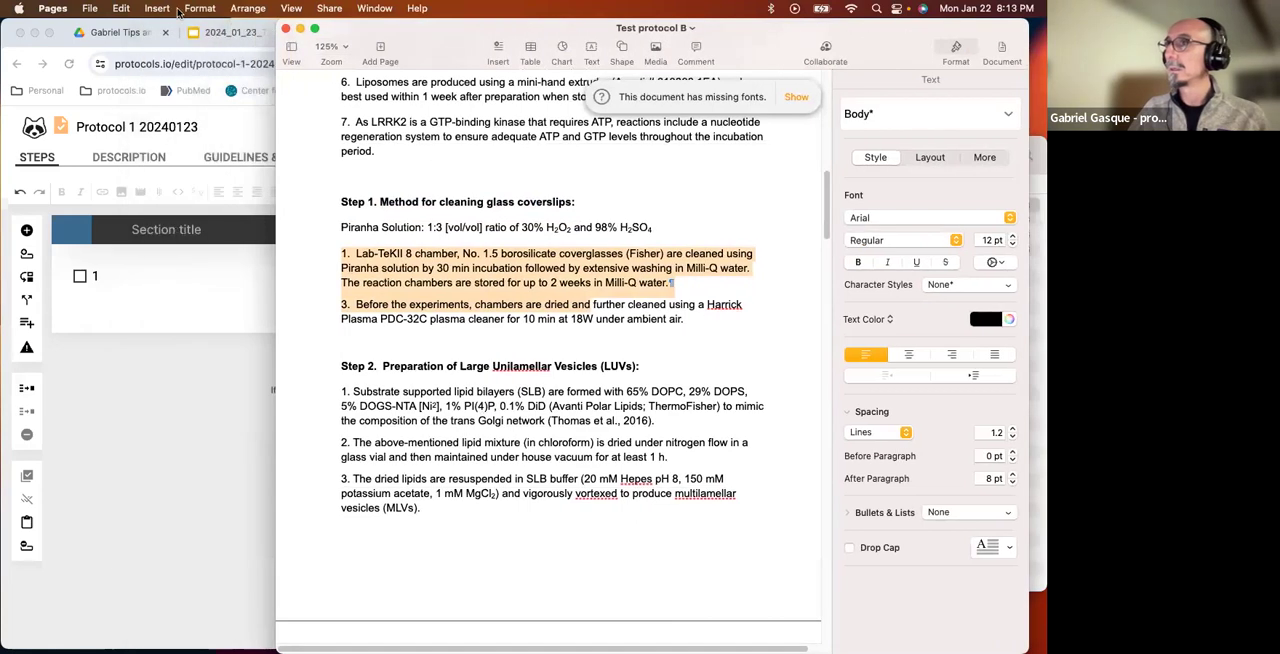
pyautogui.click(155, 463)
pyautogui.click(913, 38)
pyautogui.click(388, 281)
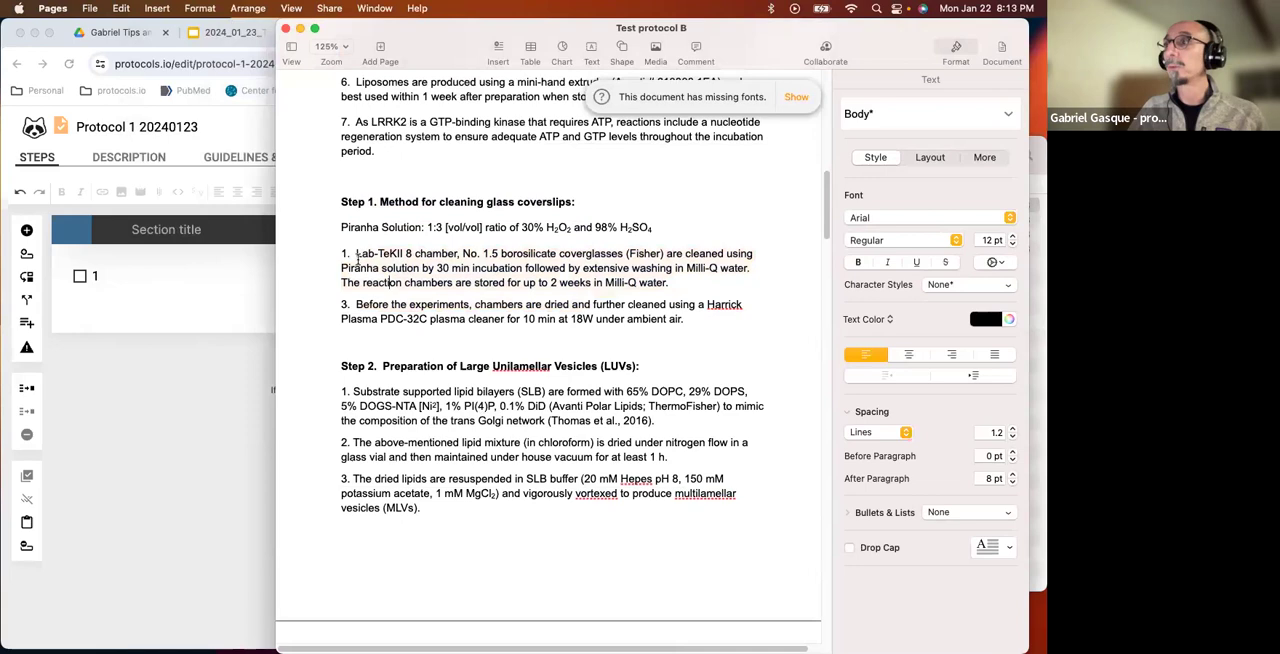
pyautogui.tripleClick(388, 253)
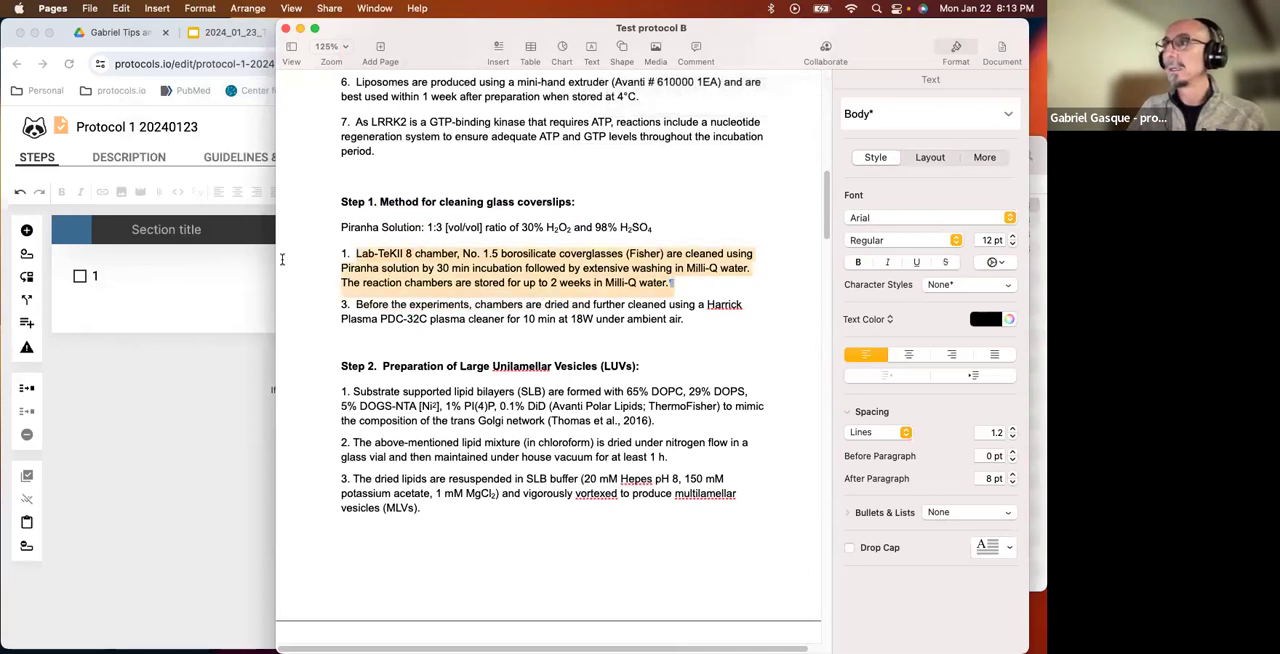
pyautogui.click(133, 277)
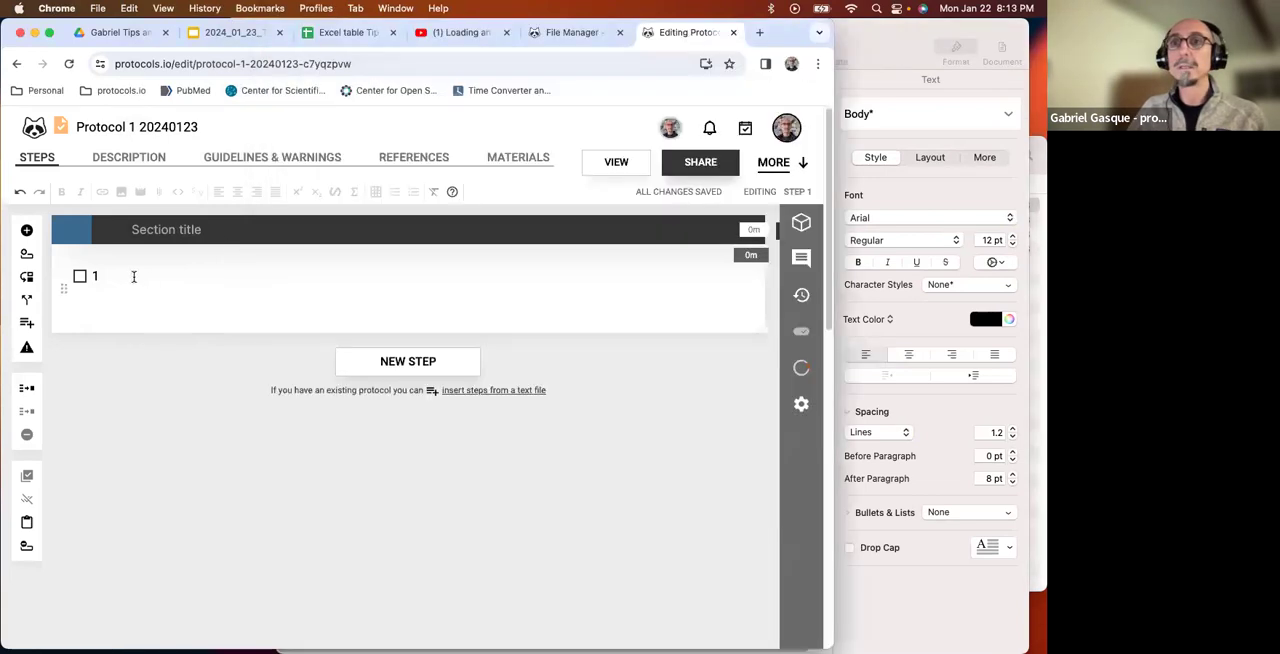
# Insert the two numbered coverslip-cleaning instructions from Test protocol B as protocol steps, splitting the text so each number is a step.
pyautogui.moveTo(263, 390); pyautogui.dragTo(549, 399)
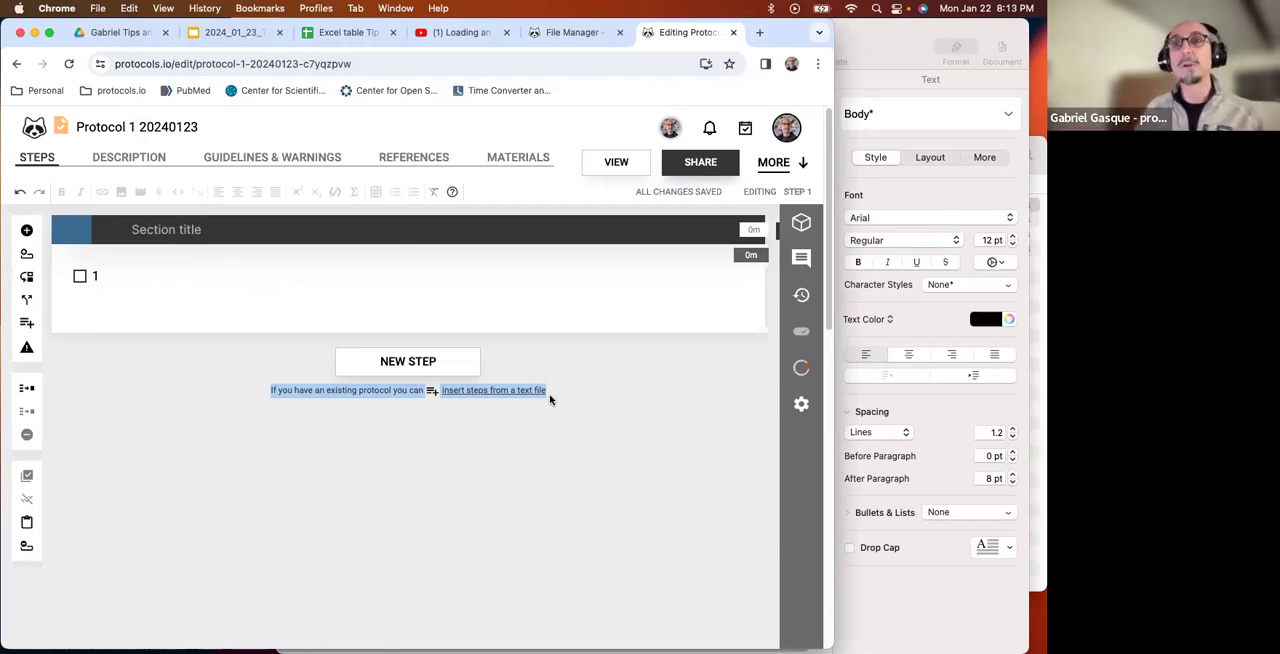
pyautogui.click(532, 454)
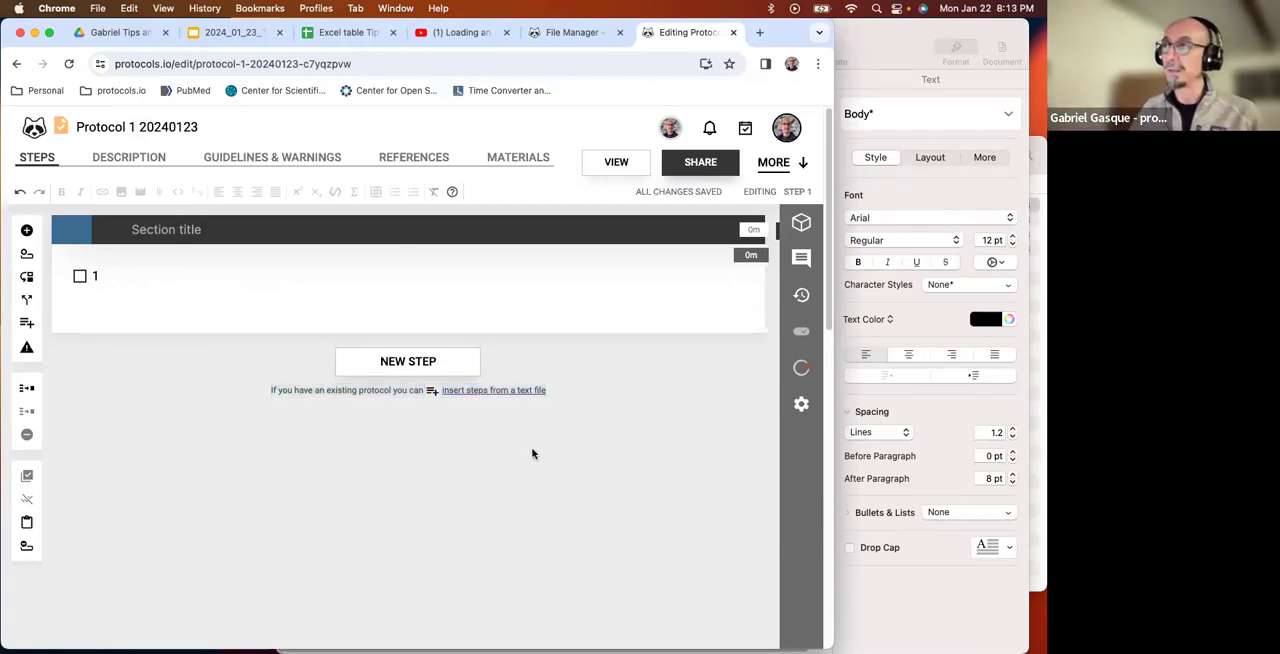
pyautogui.click(499, 394)
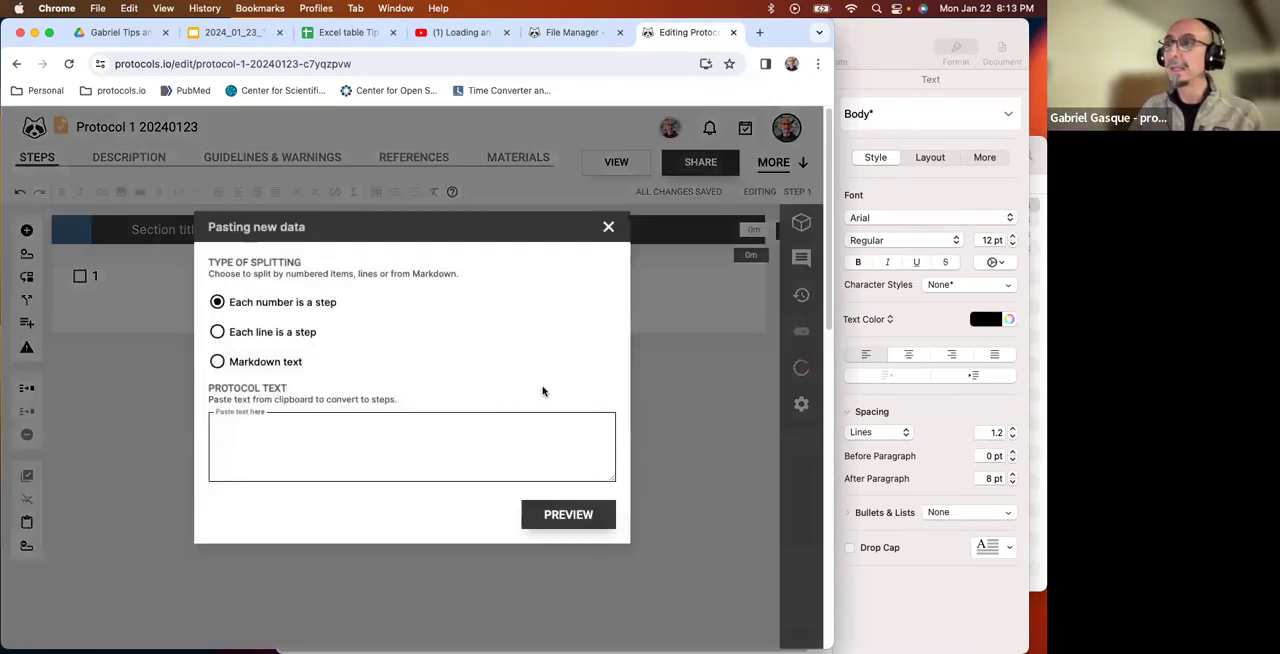
pyautogui.click(892, 37)
pyautogui.moveTo(341, 253); pyautogui.dragTo(690, 332)
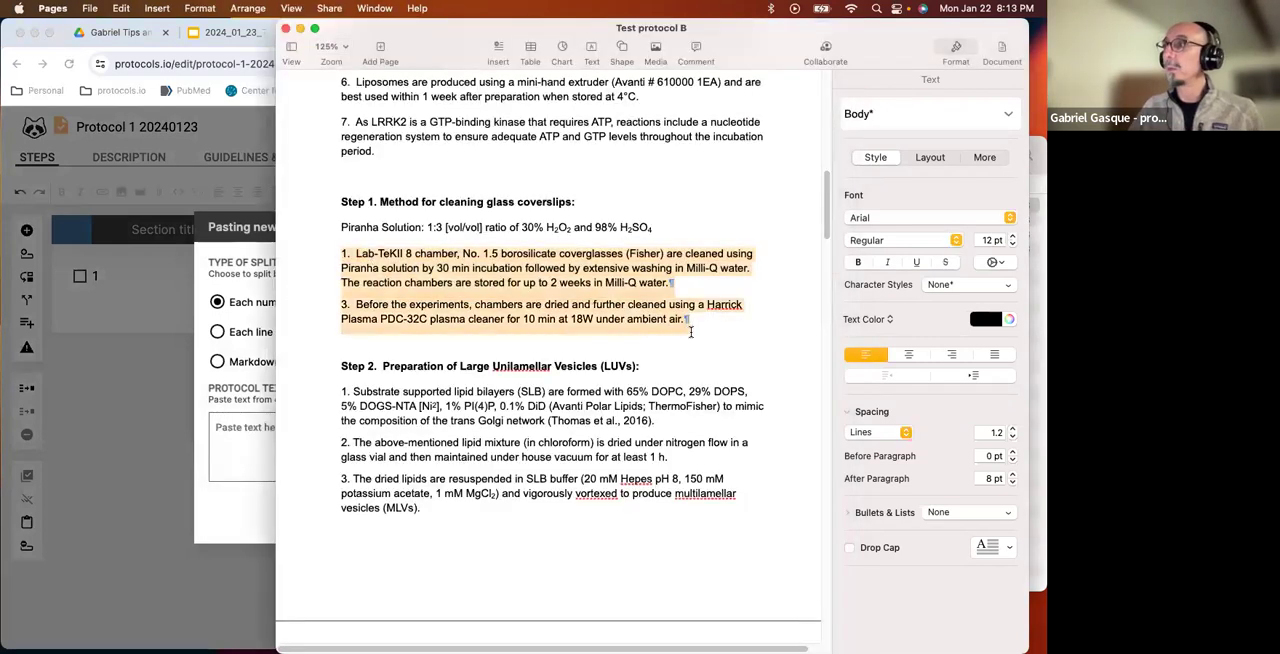
pyautogui.press('super+c')
pyautogui.click(240, 452)
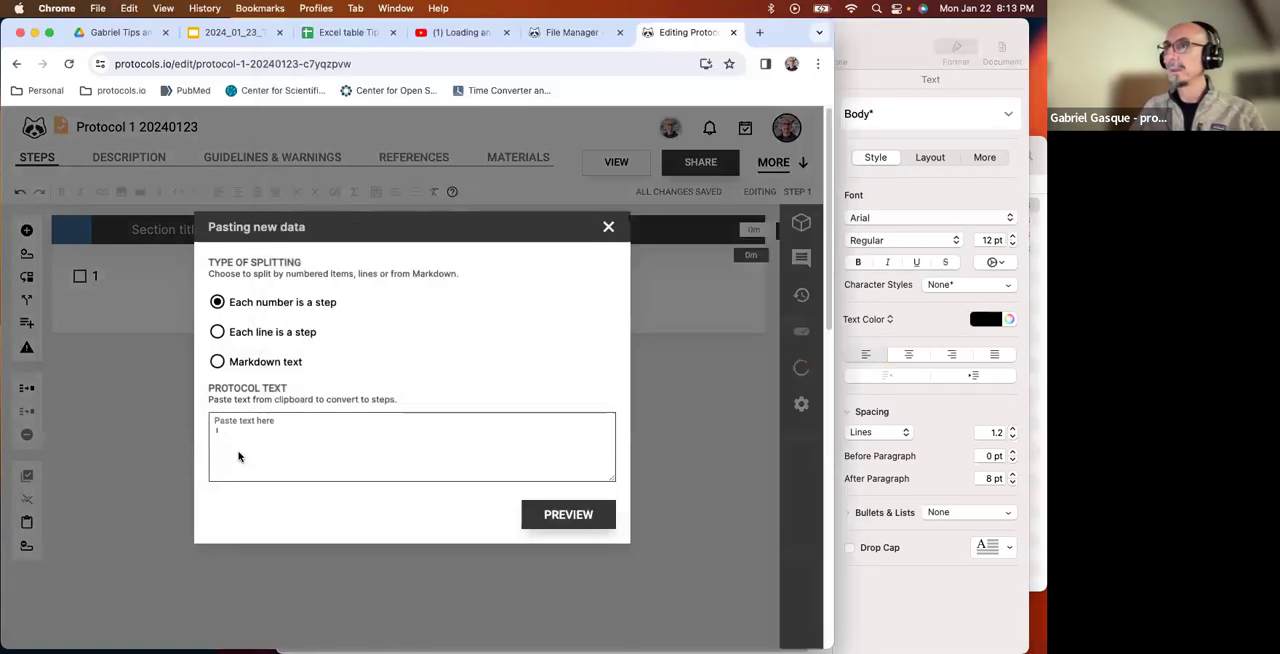
pyautogui.press('super+v')
pyautogui.click(566, 511)
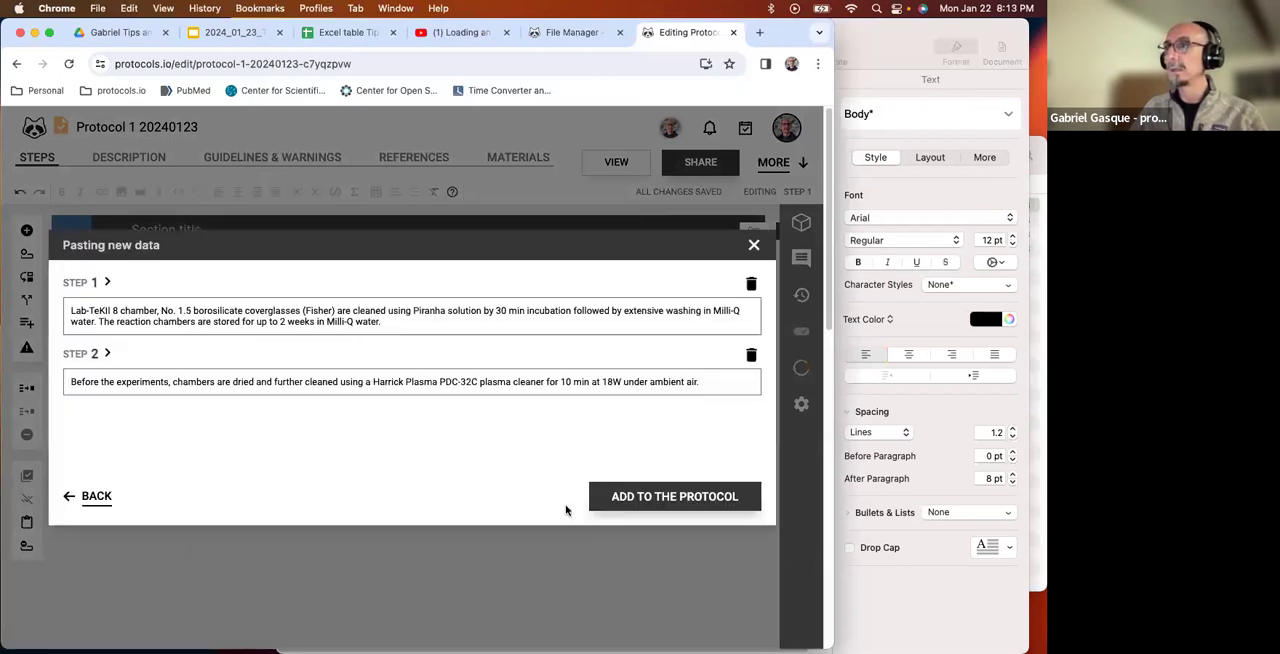
pyautogui.click(655, 507)
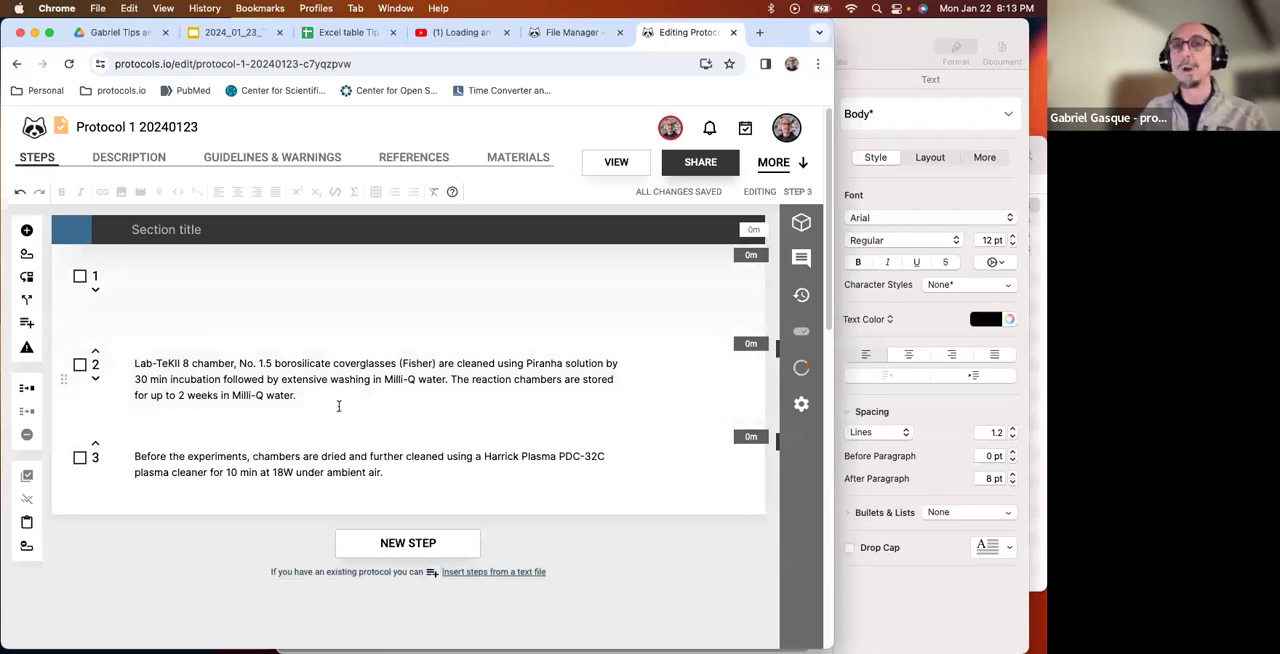
# Delete the empty step 1 above the inserted coverslip-cleaning steps.
pyautogui.rightClick(173, 292)
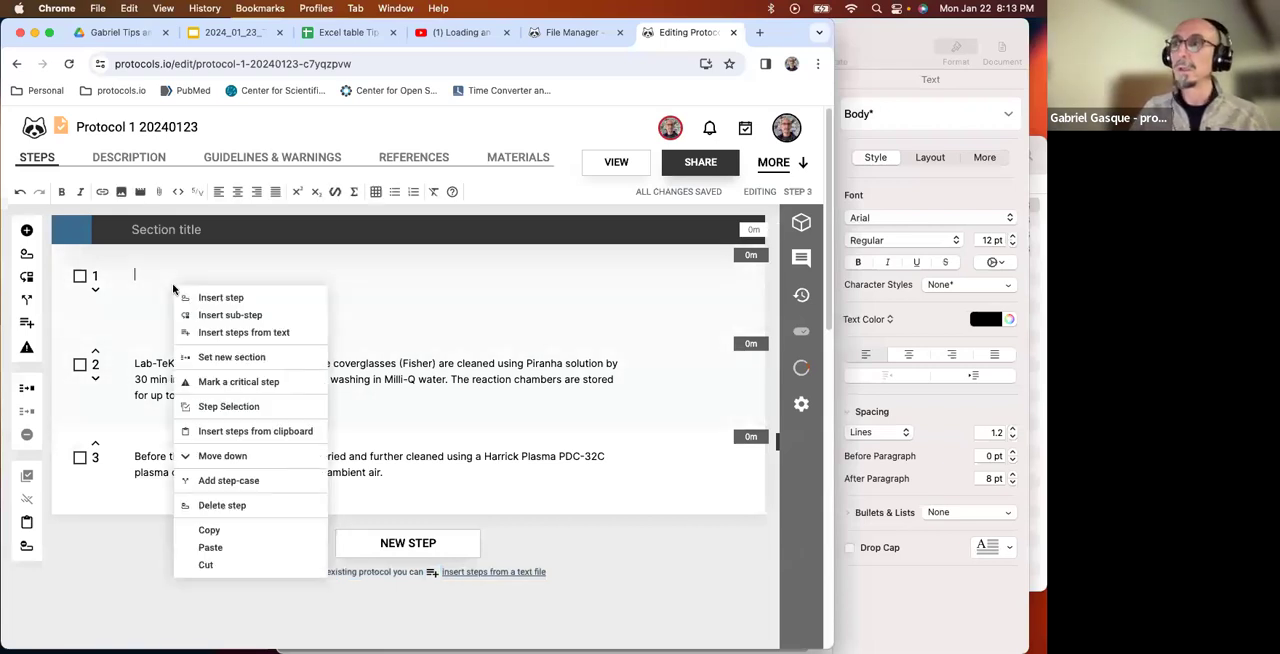
pyautogui.click(217, 506)
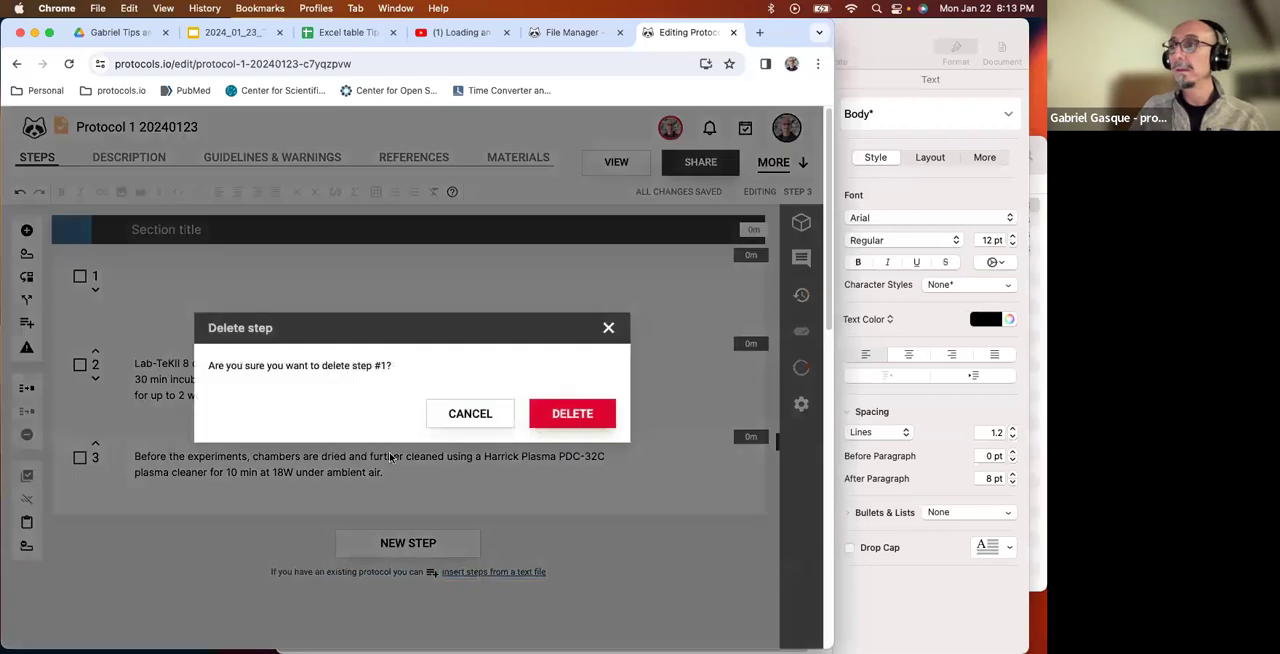
pyautogui.click(566, 415)
# Title the first section "Method for cleaning glass coverslips", copying the heading from Test protocol B.
pyautogui.click(887, 102)
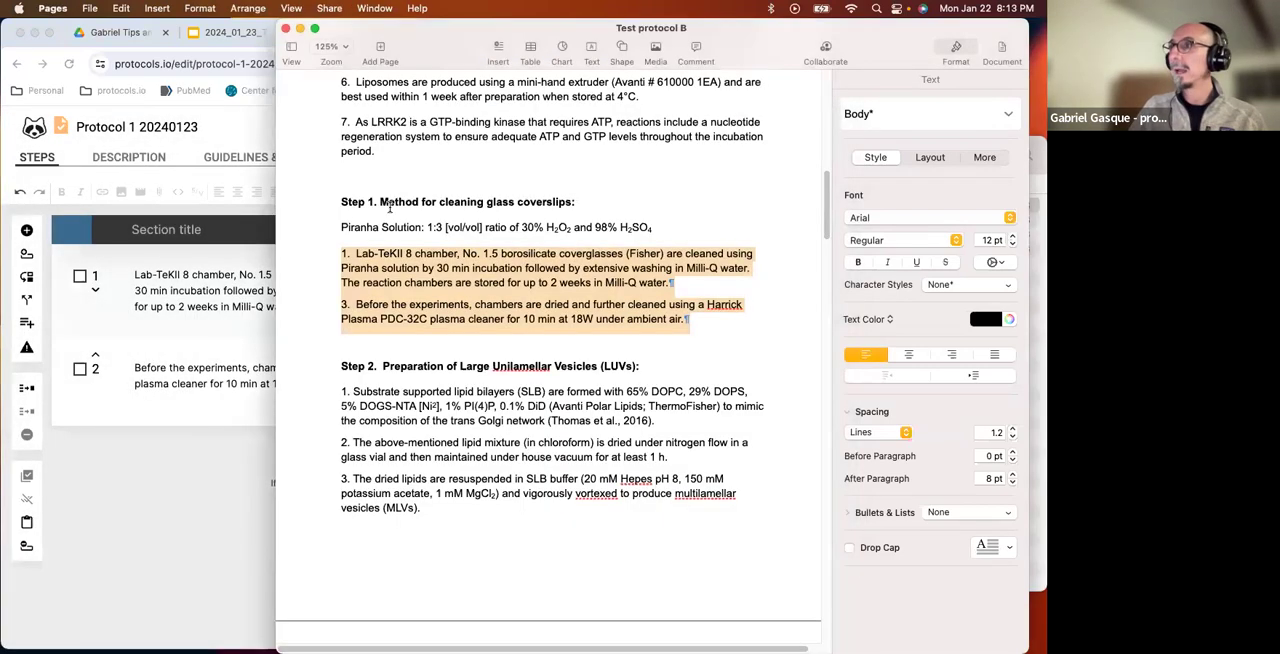
pyautogui.moveTo(381, 202); pyautogui.dragTo(579, 202)
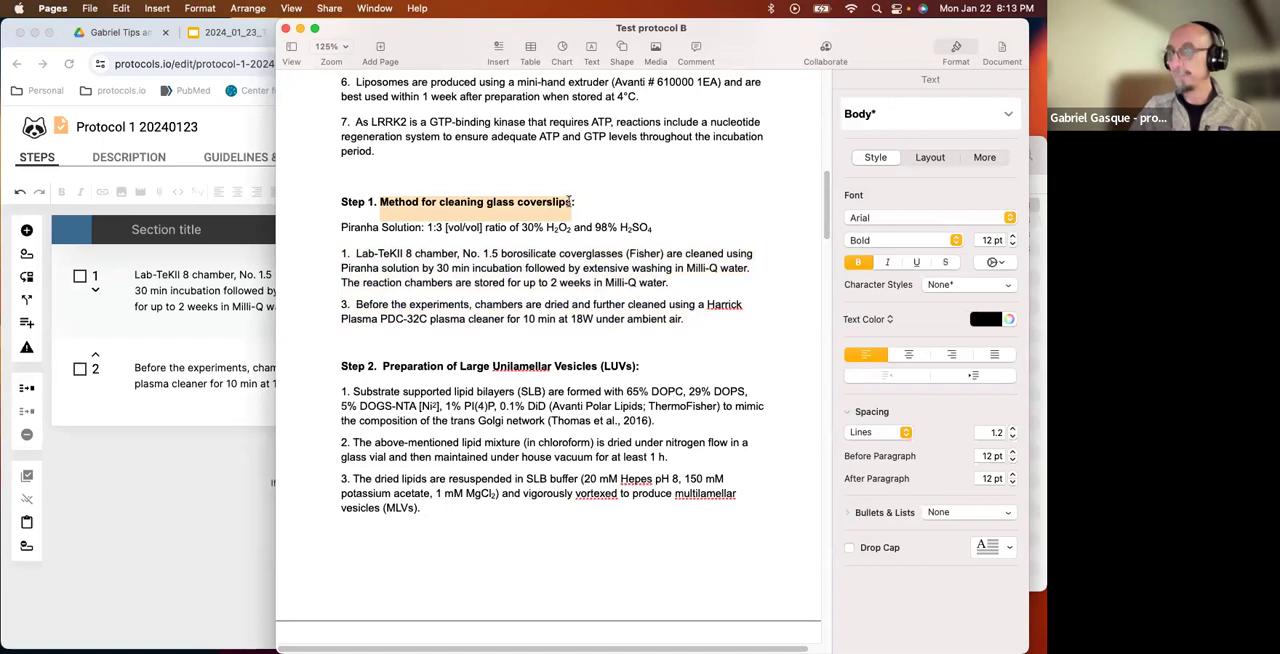
pyautogui.click(190, 240)
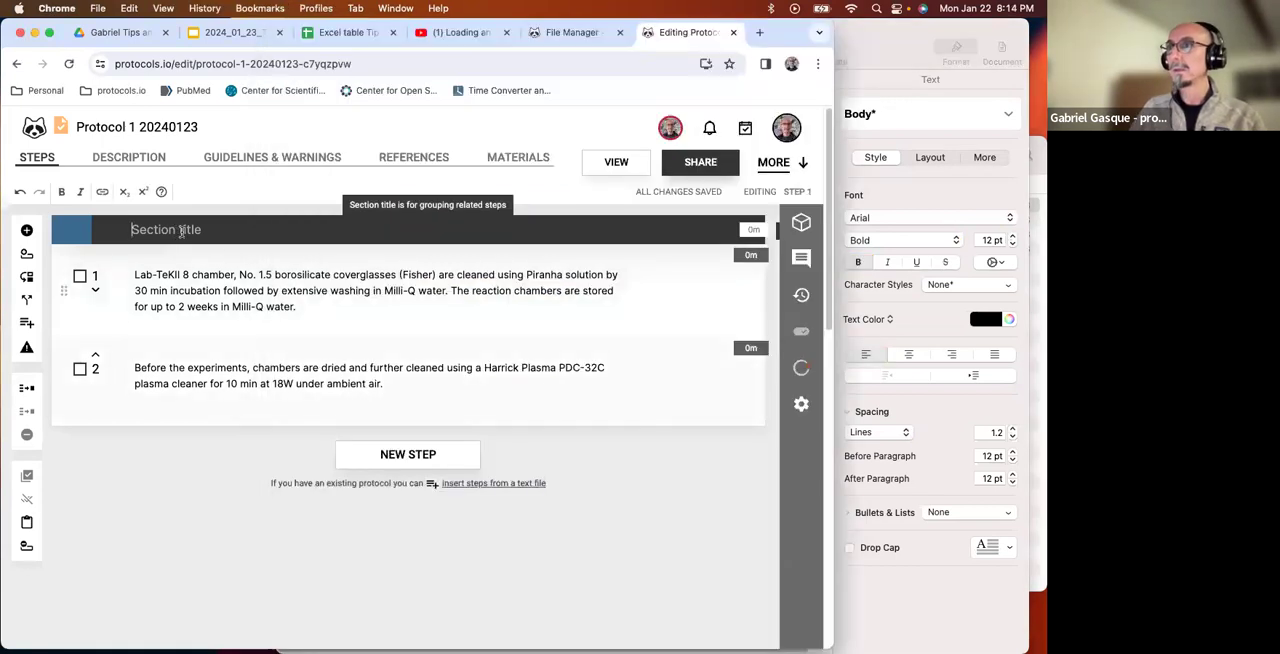
pyautogui.press('super+v')
# Add a new section after step 2 and title it "Preparation of Large Unilamellar Vesicles (LUVs)", copied from Test protocol B.
pyautogui.moveTo(455, 468)
pyautogui.click(423, 483)
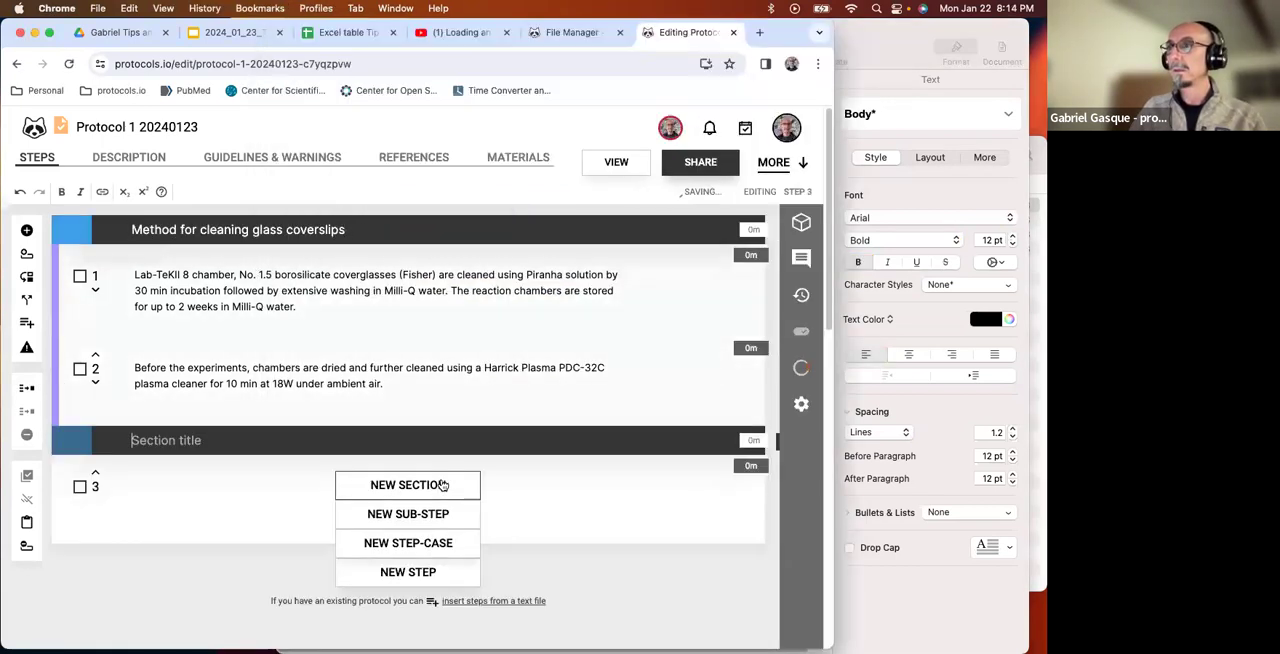
pyautogui.click(859, 106)
pyautogui.scroll(-1, 581, 351)
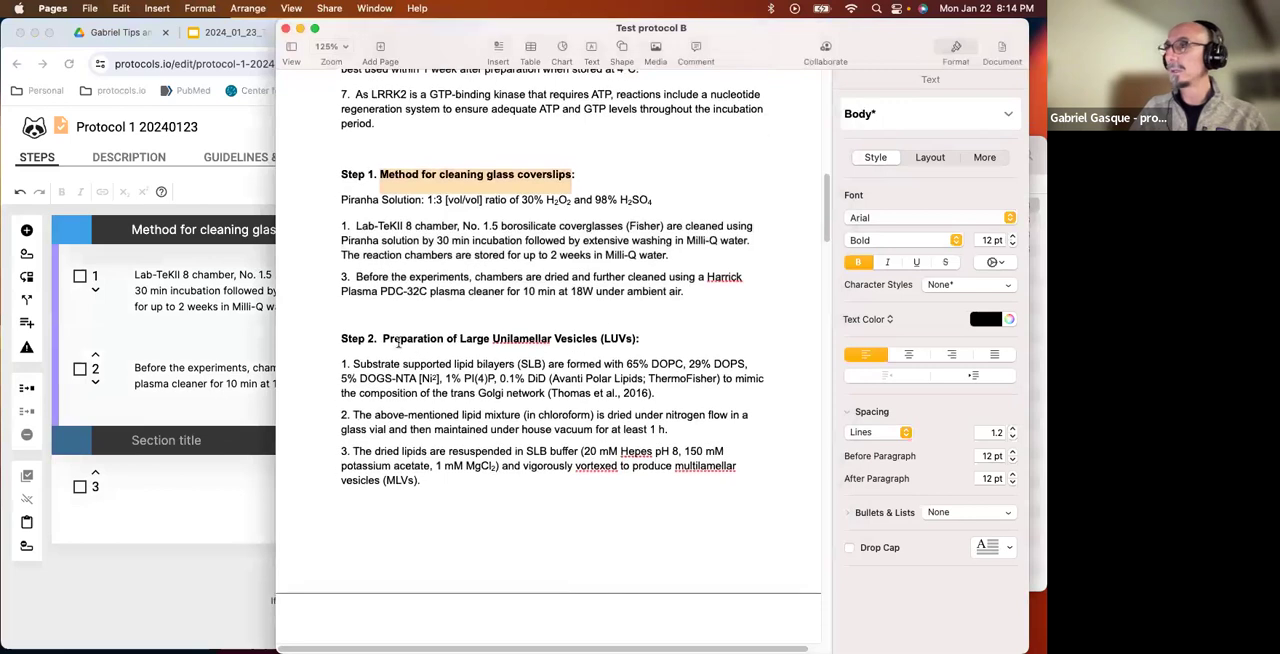
pyautogui.moveTo(383, 338); pyautogui.dragTo(636, 338)
pyautogui.press('super+c')
pyautogui.click(185, 441)
pyautogui.press('super+v')
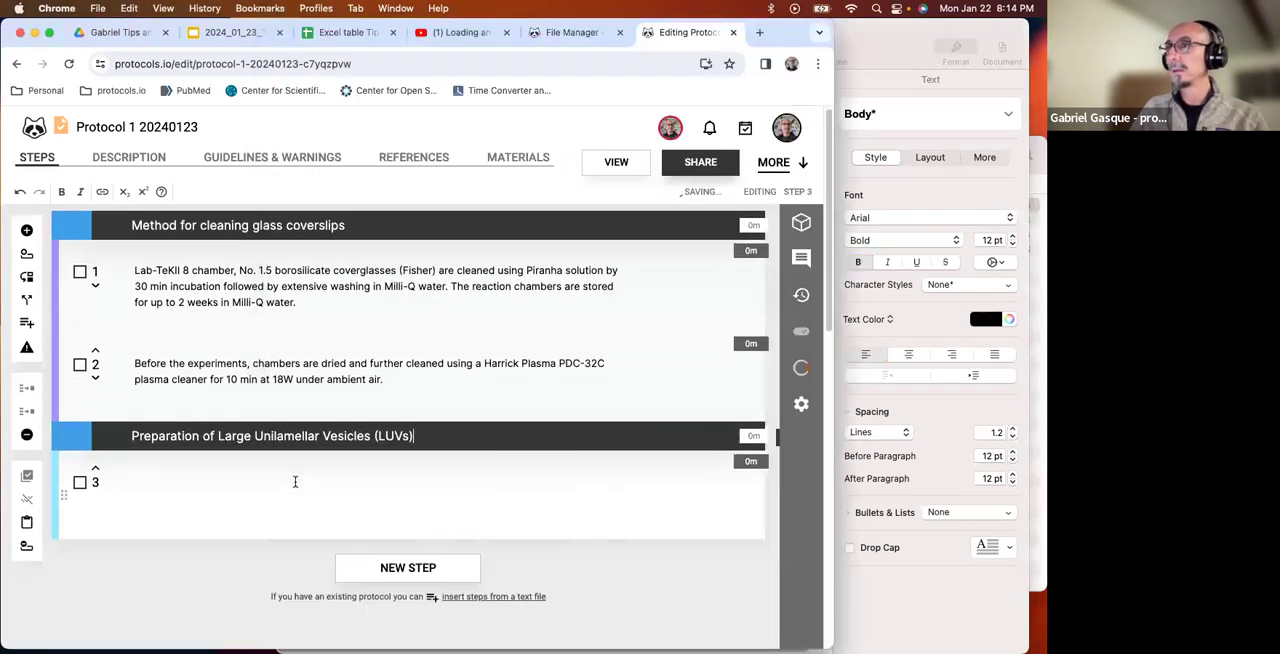
# Insert the four numbered LUV preparation instructions from Test protocol B into the second section, with each number as a step.
pyautogui.click(509, 449)
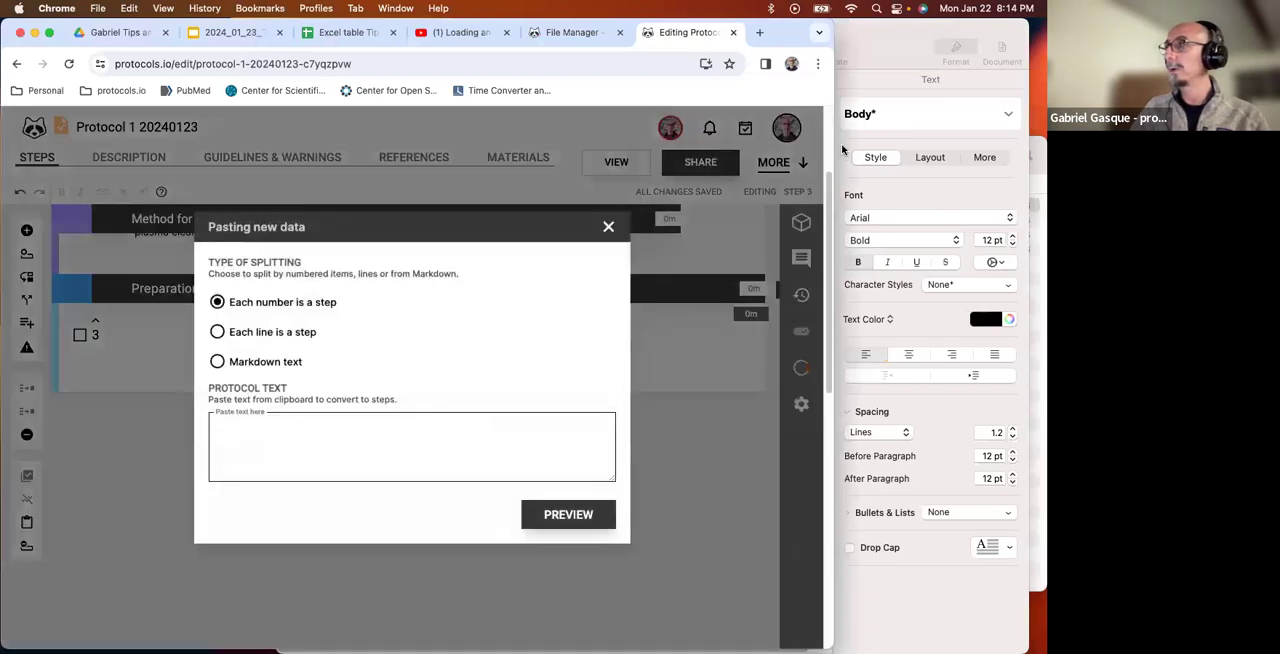
pyautogui.click(841, 143)
pyautogui.scroll(-1, 450, 380)
pyautogui.click(341, 342)
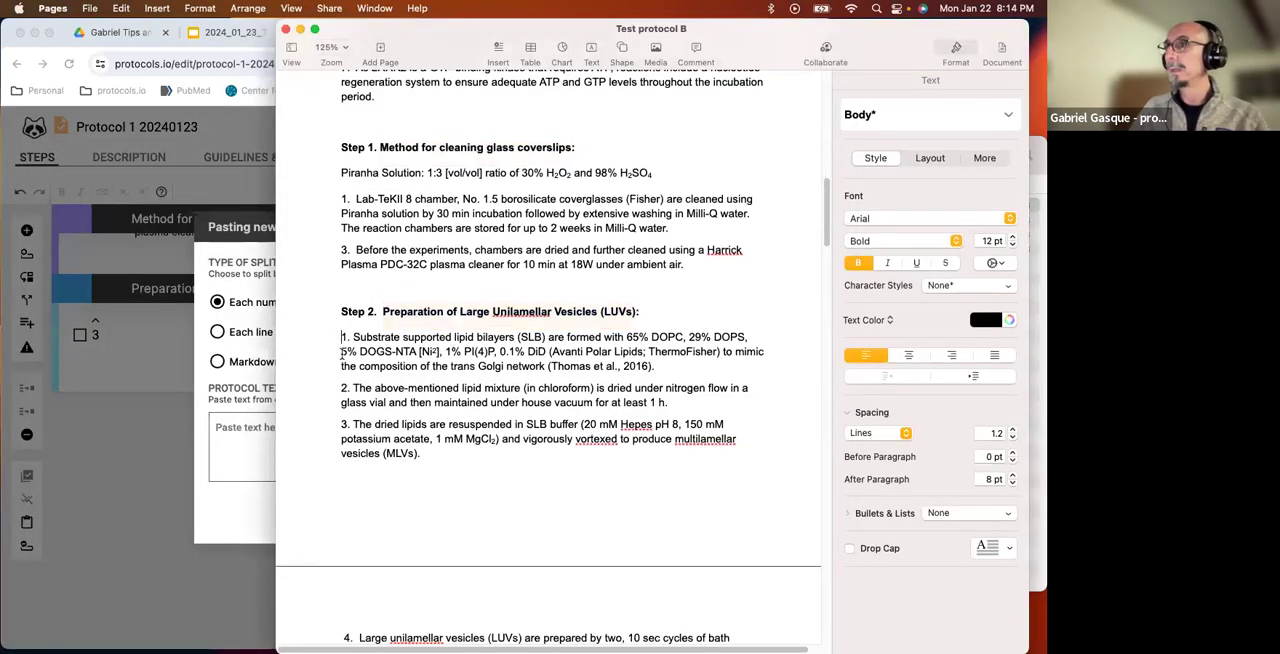
pyautogui.scroll(-4, 500, 420)
pyautogui.keyDown('shift'); pyautogui.click(531, 479); pyautogui.keyUp('shift')
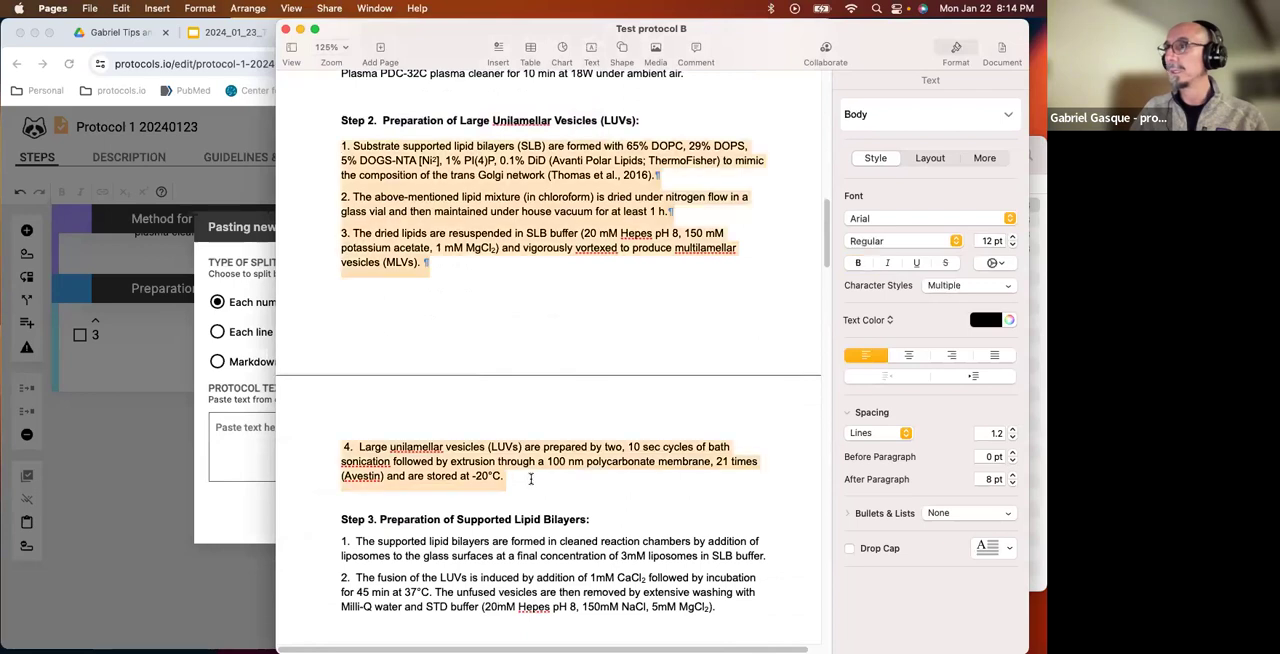
pyautogui.press('super+c')
pyautogui.click(231, 446)
pyautogui.press('super+v')
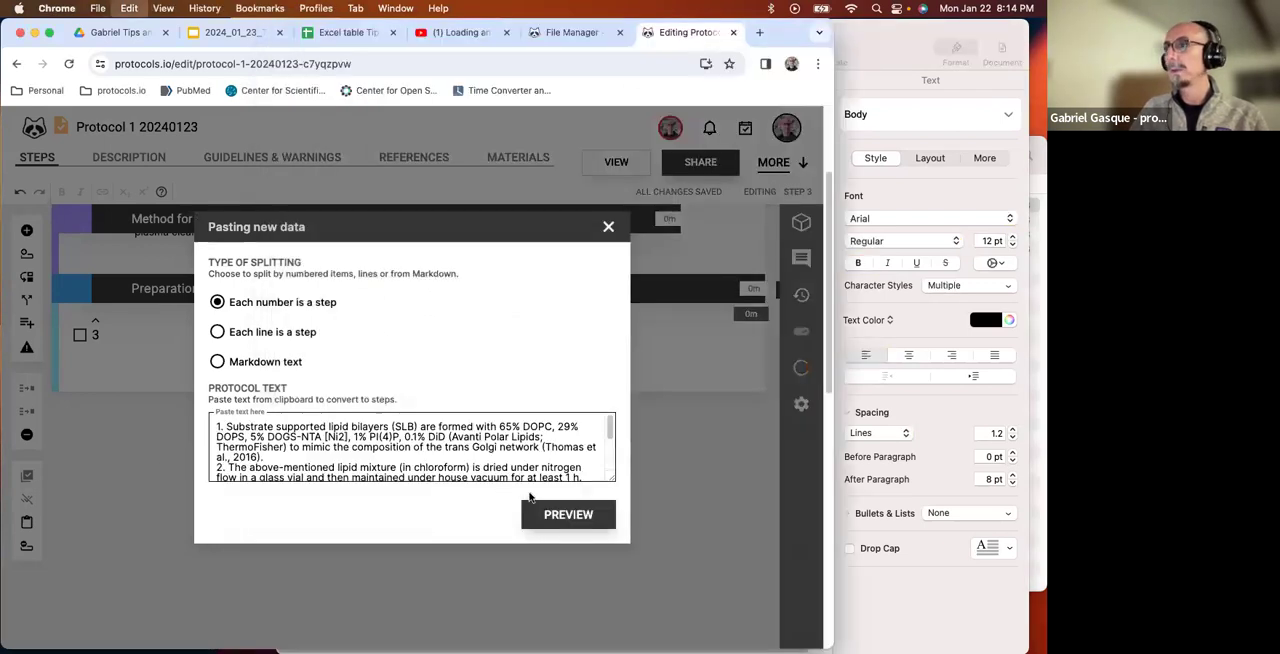
pyautogui.click(558, 514)
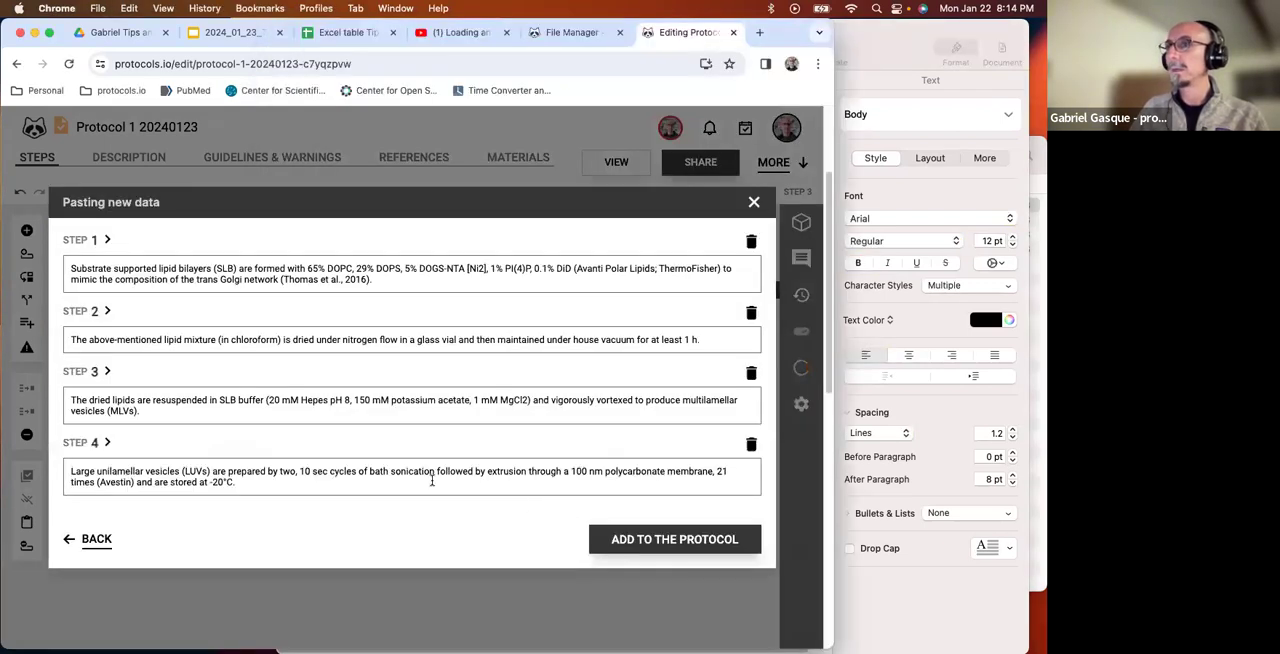
pyautogui.click(676, 539)
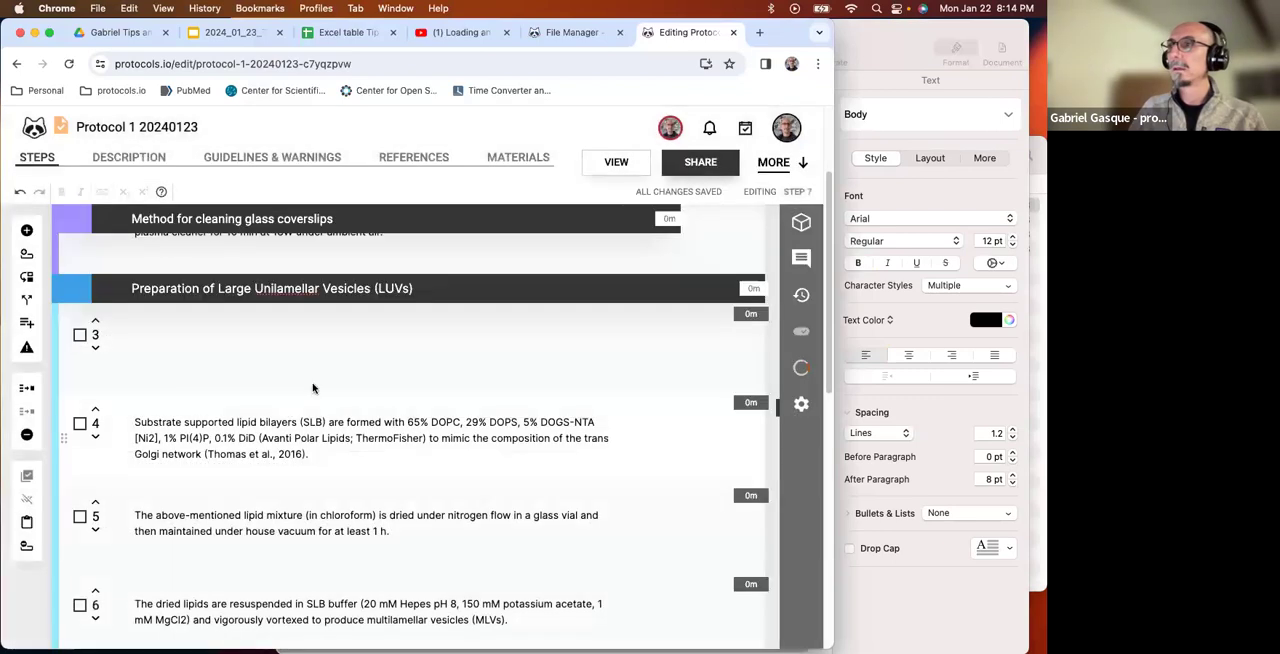
# Delete the empty step 3 at the start of the Preparation of Large Unilamellar Vesicles (LUVs) section.
pyautogui.click(322, 345)
pyautogui.rightClick(320, 340)
pyautogui.click(370, 577)
pyautogui.click(580, 414)
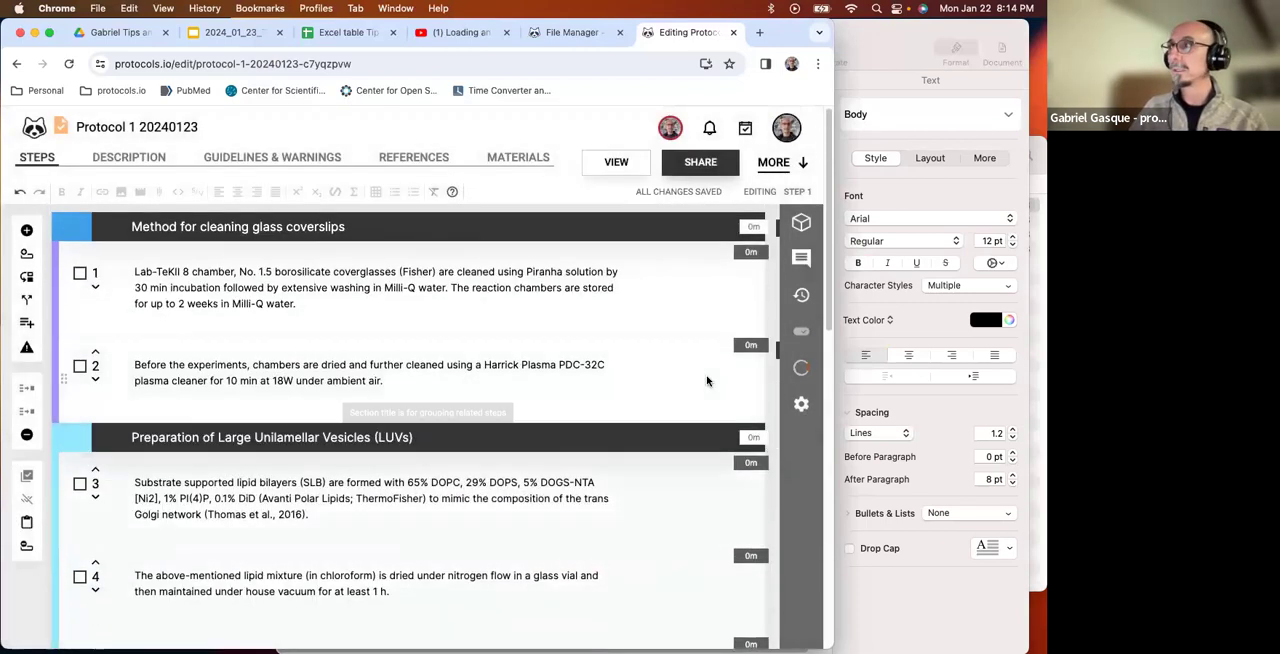
# Check the two sections in the protocol's table of contents, close it and look over the inserted steps.
pyautogui.click(801, 331)
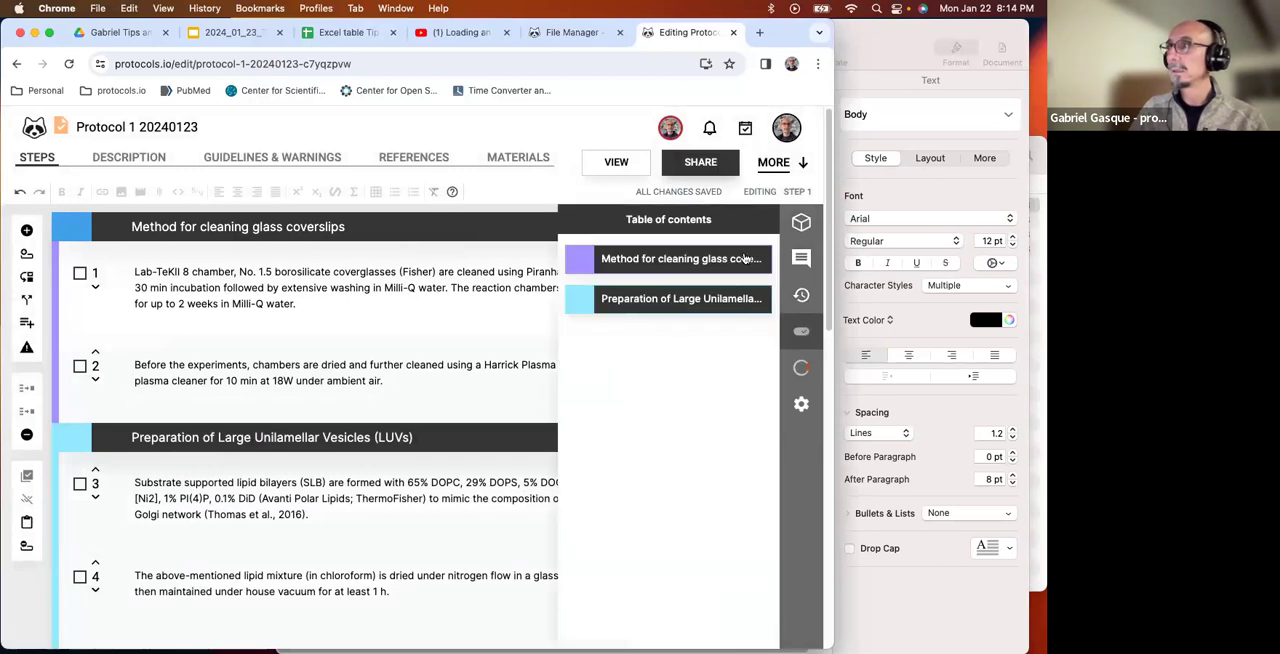
pyautogui.click(801, 331)
pyautogui.scroll(-5, 148, 425)
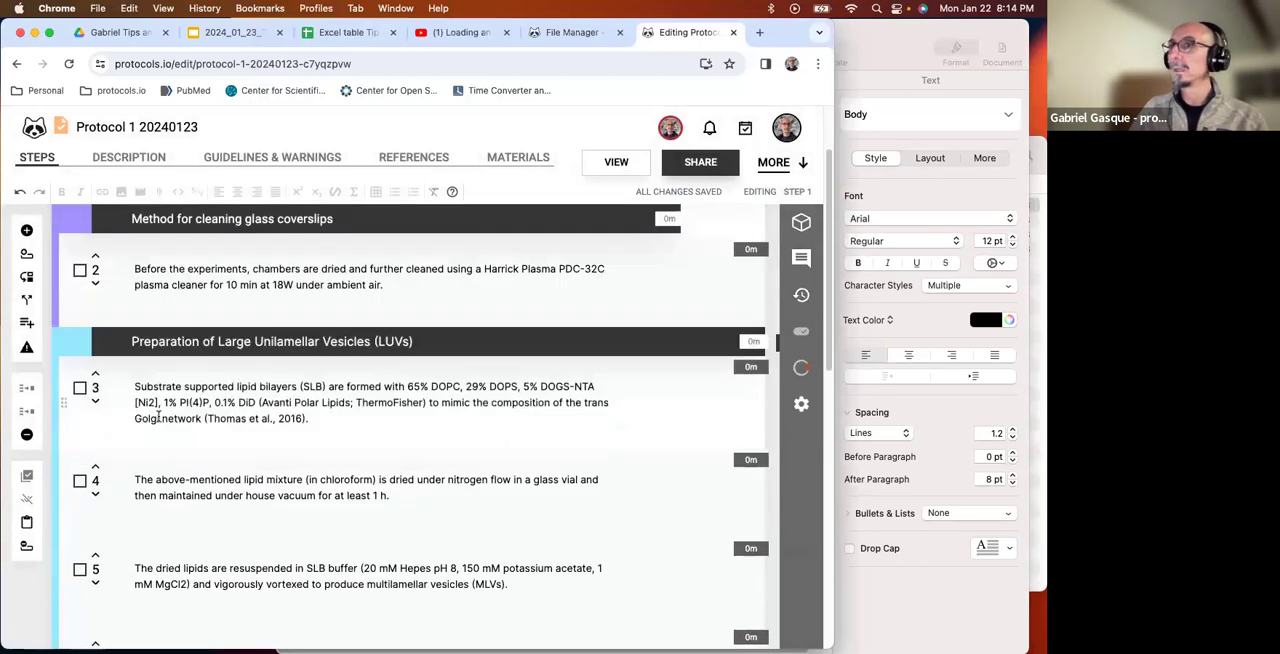
# Open the protocol in view mode, dismiss the experience rating request, and review its abstract, PDF attachment and both step sections.
pyautogui.scroll(5, 148, 428)
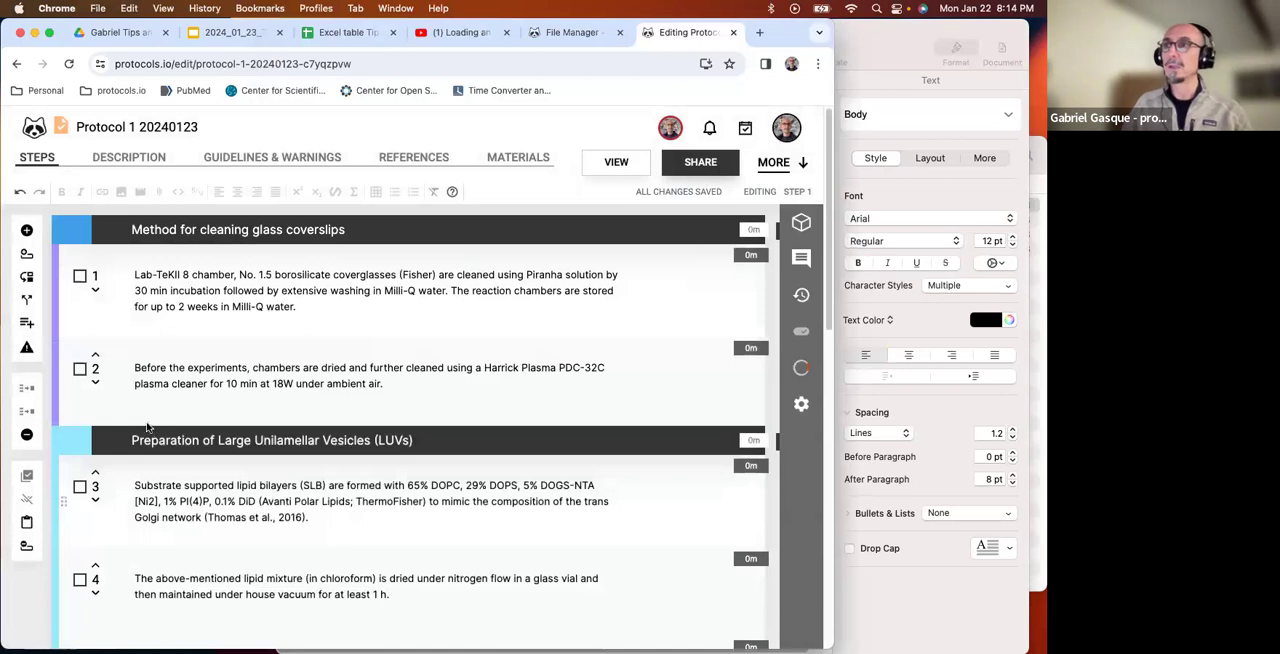
pyautogui.click(614, 156)
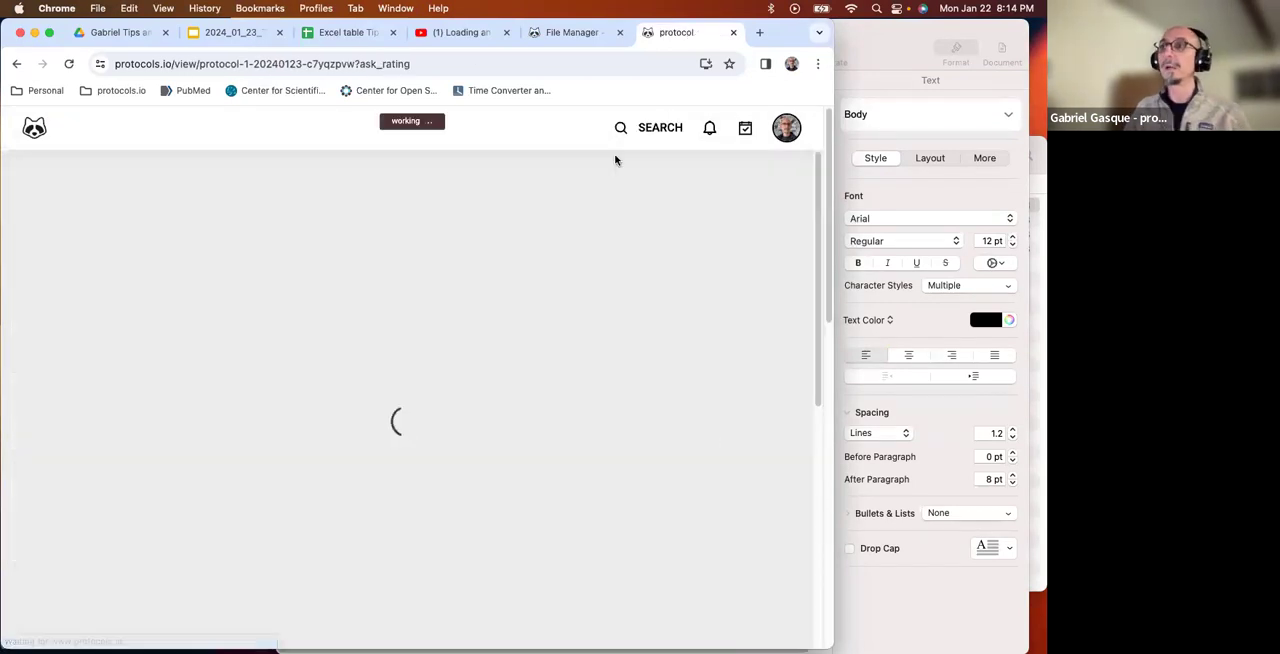
pyautogui.click(636, 276)
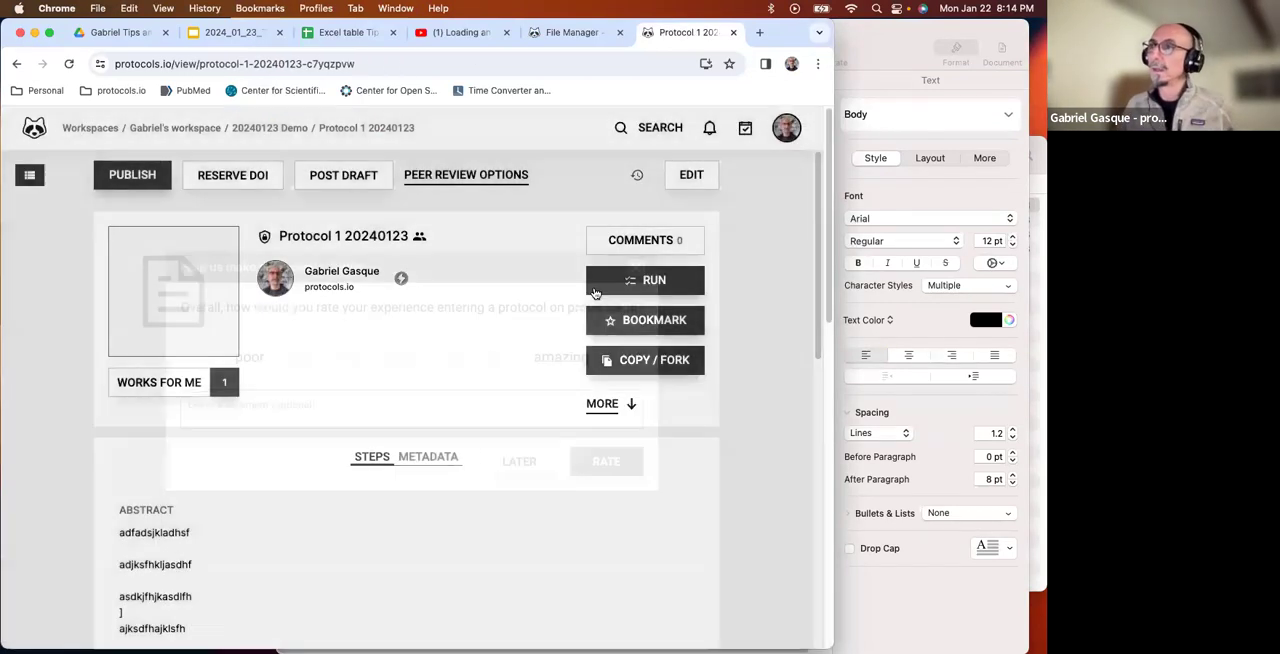
pyautogui.scroll(-3, 299, 292)
pyautogui.scroll(-3, 299, 292)
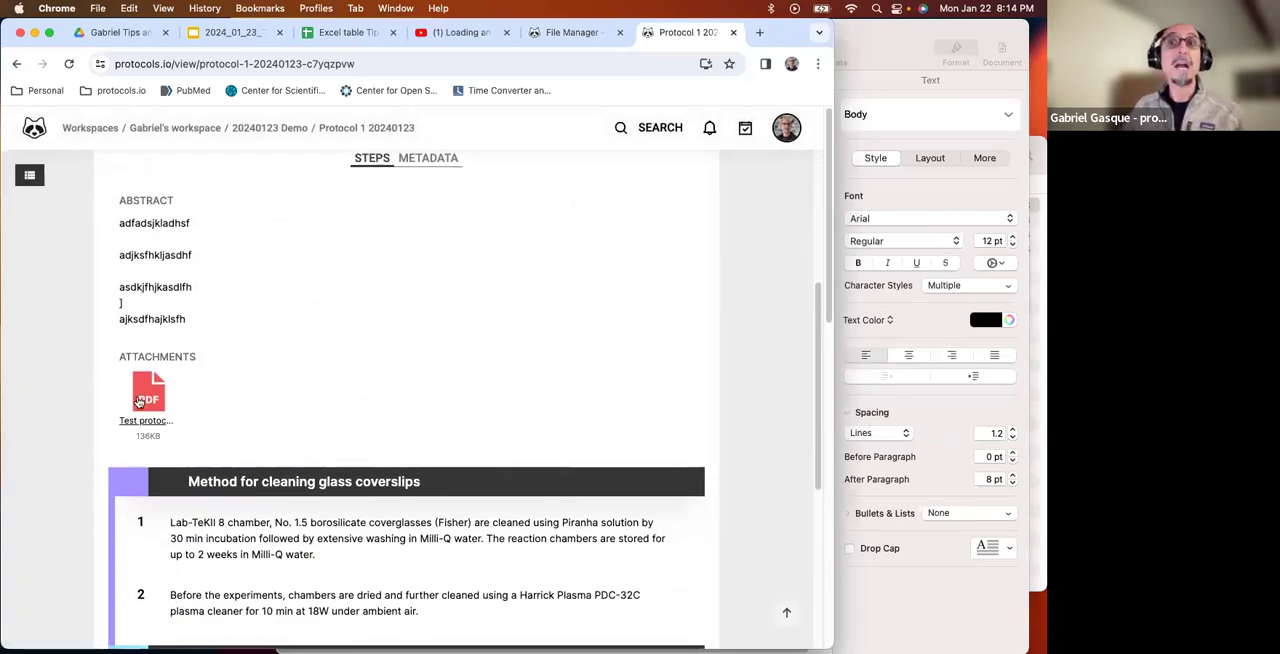
pyautogui.scroll(-2, 193, 425)
pyautogui.scroll(-5, 193, 425)
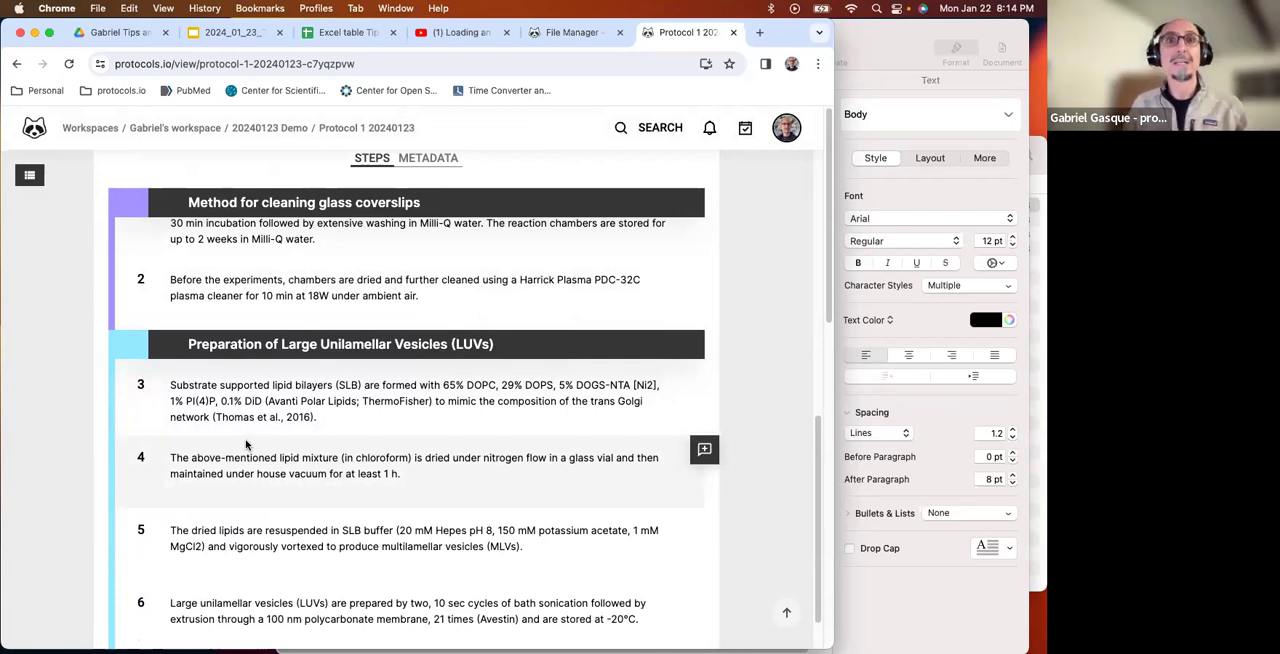
# Post the comment "Comment" on step 2 of the protocol and close the comment box.
pyautogui.click(705, 273)
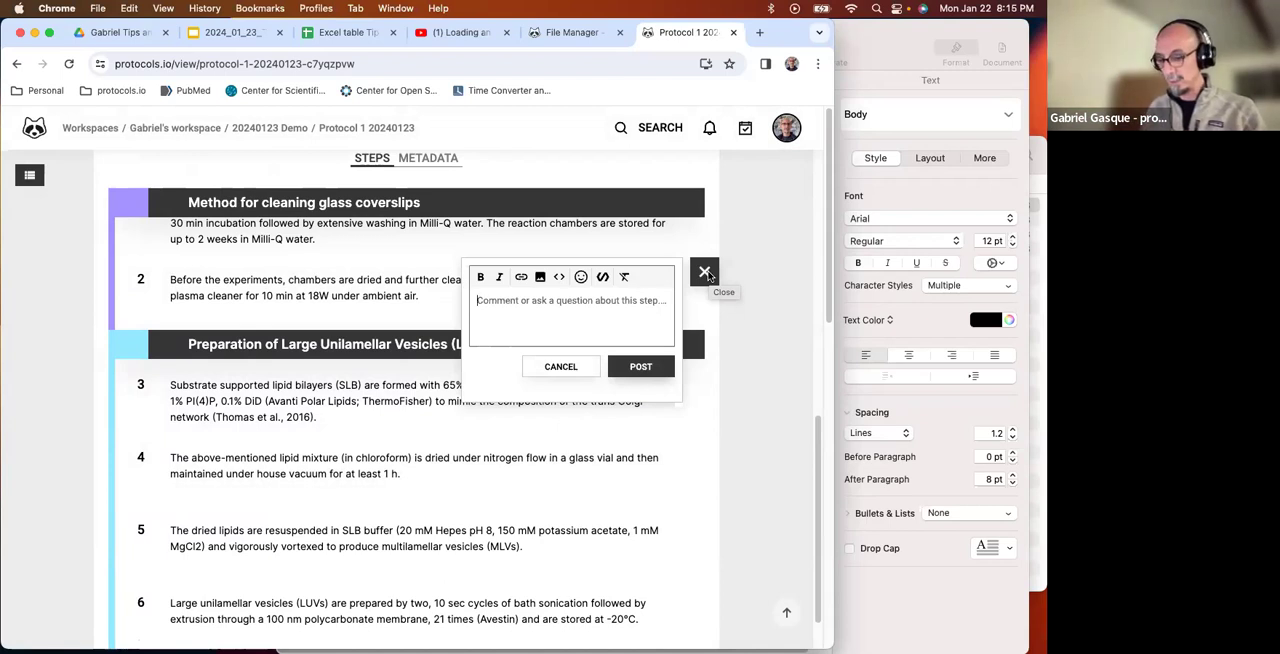
pyautogui.write('Comment')
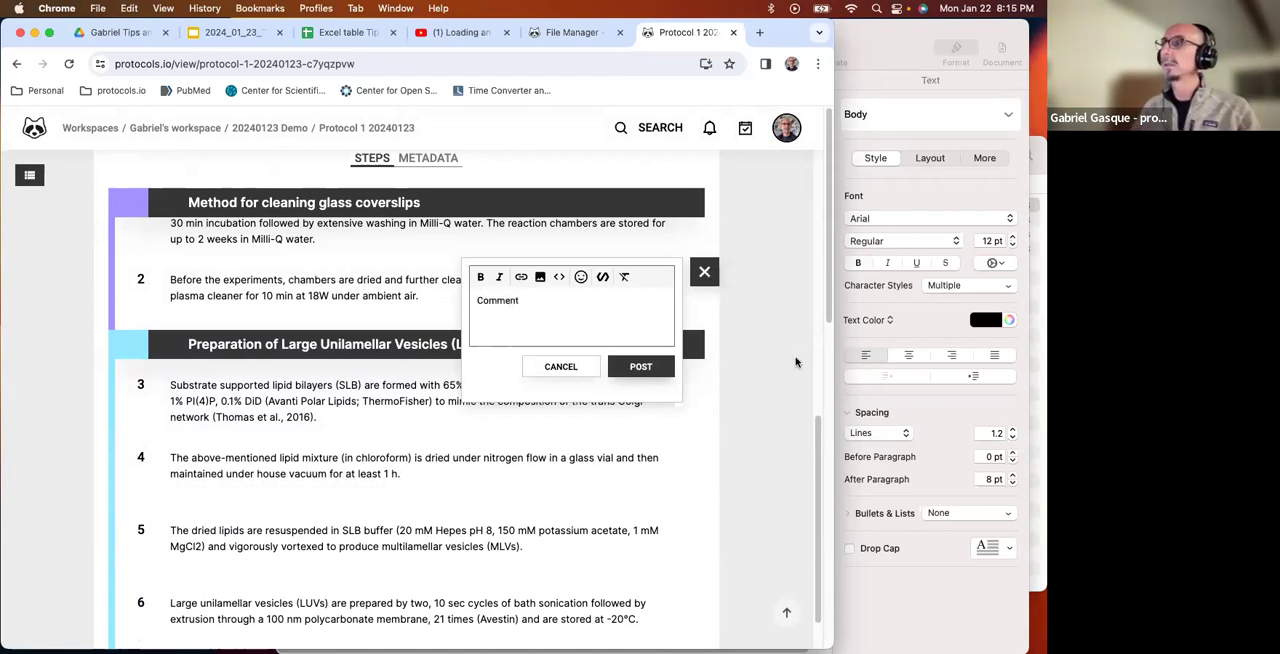
pyautogui.click(661, 372)
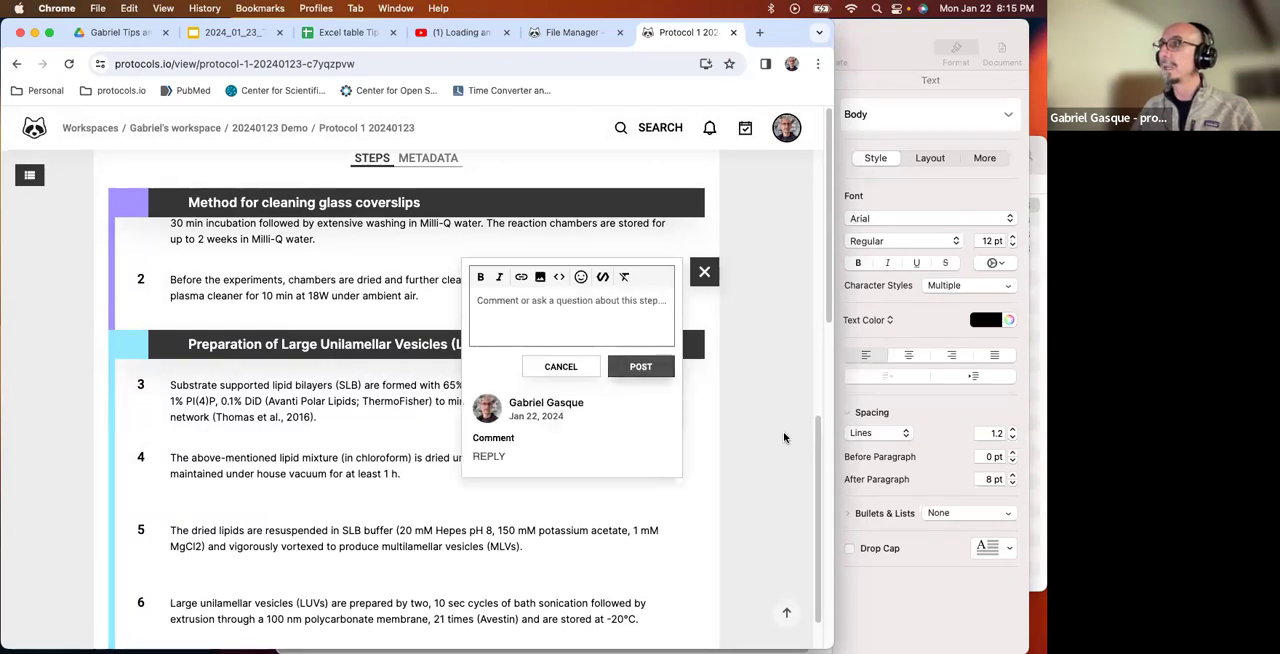
pyautogui.click(705, 273)
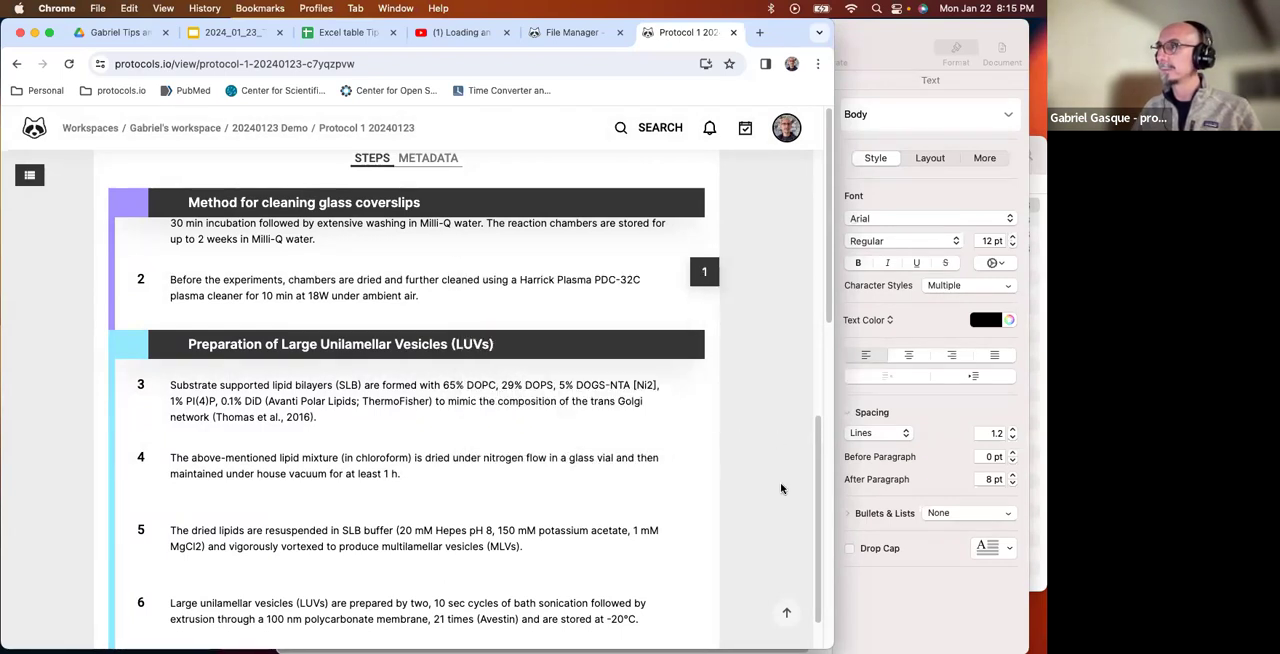
# Start a run of Protocol 1 20240123 from its view page and dismiss the introductory dialog.
pyautogui.scroll(10, 775, 495)
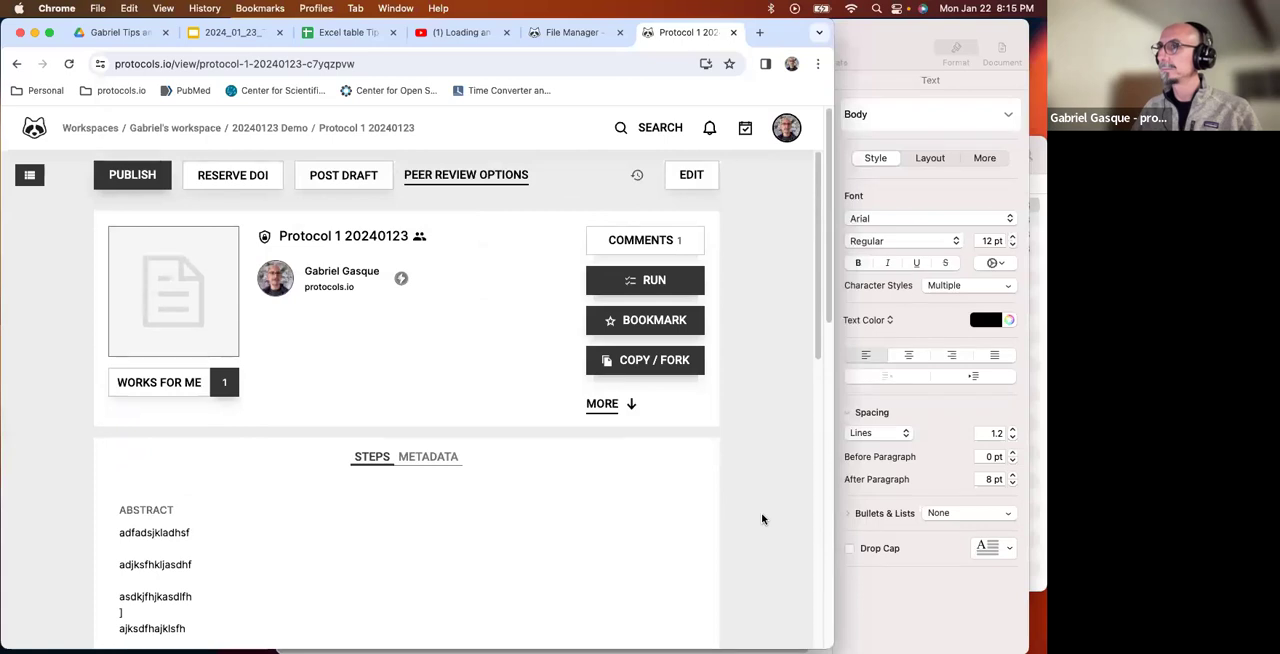
pyautogui.scroll(-1, 762, 518)
pyautogui.scroll(-3, 761, 512)
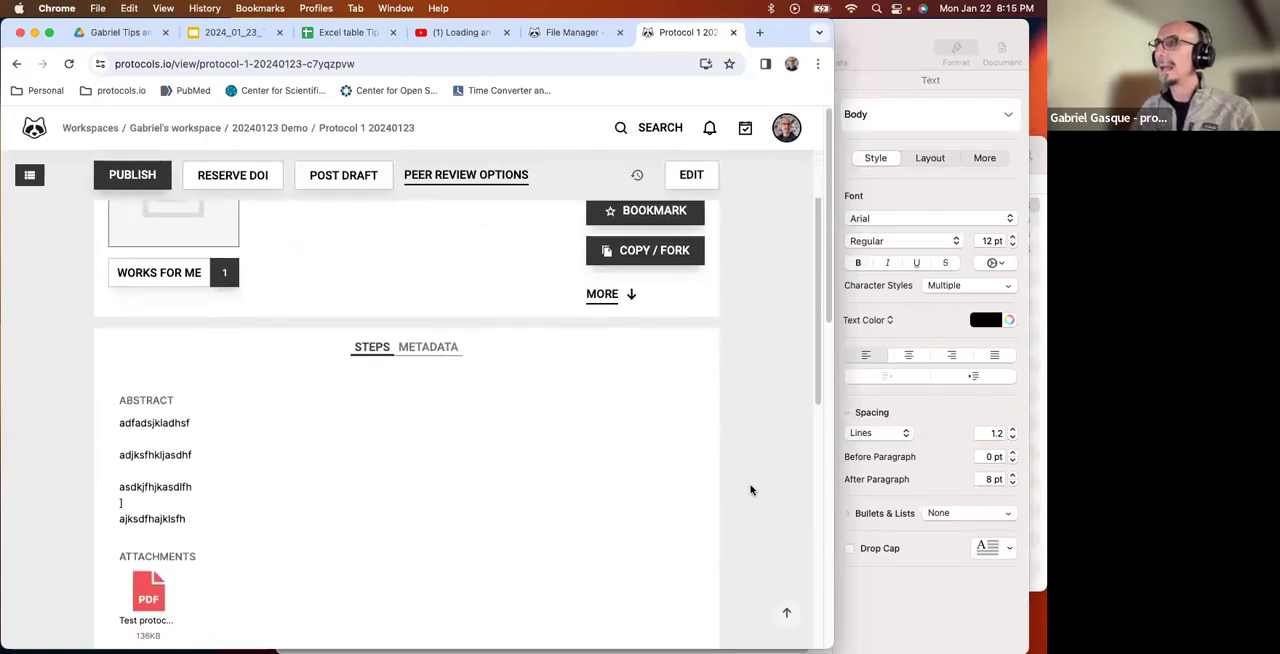
pyautogui.scroll(4, 745, 470)
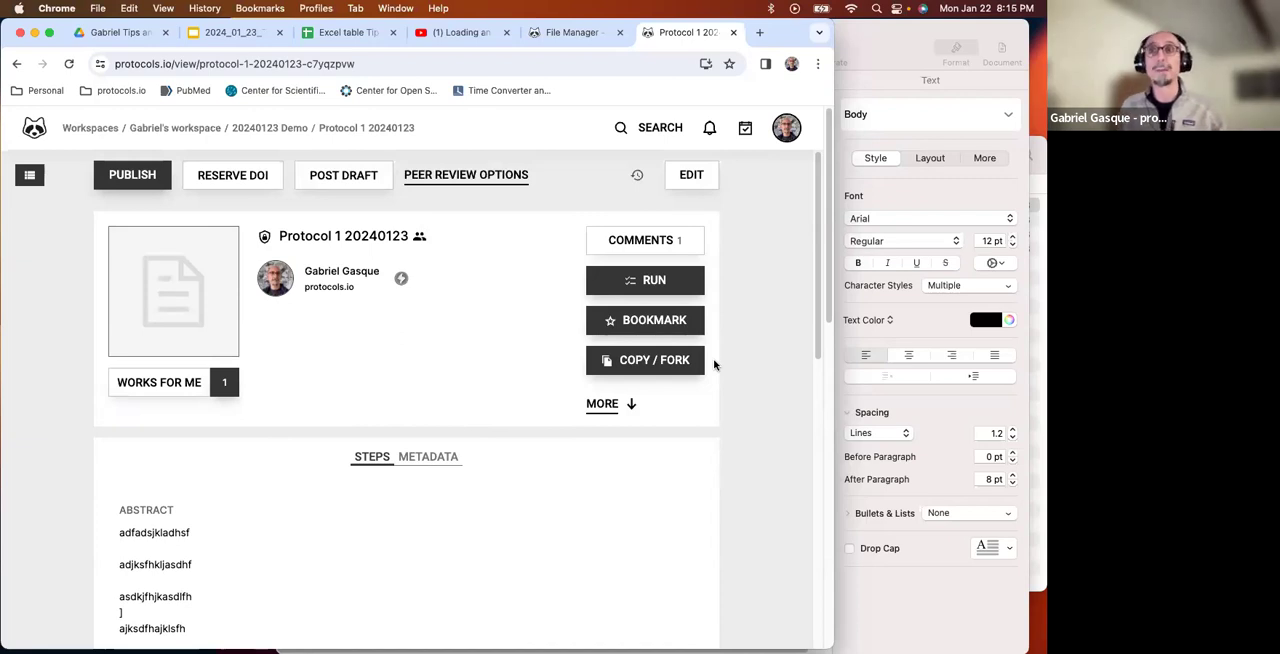
pyautogui.click(630, 281)
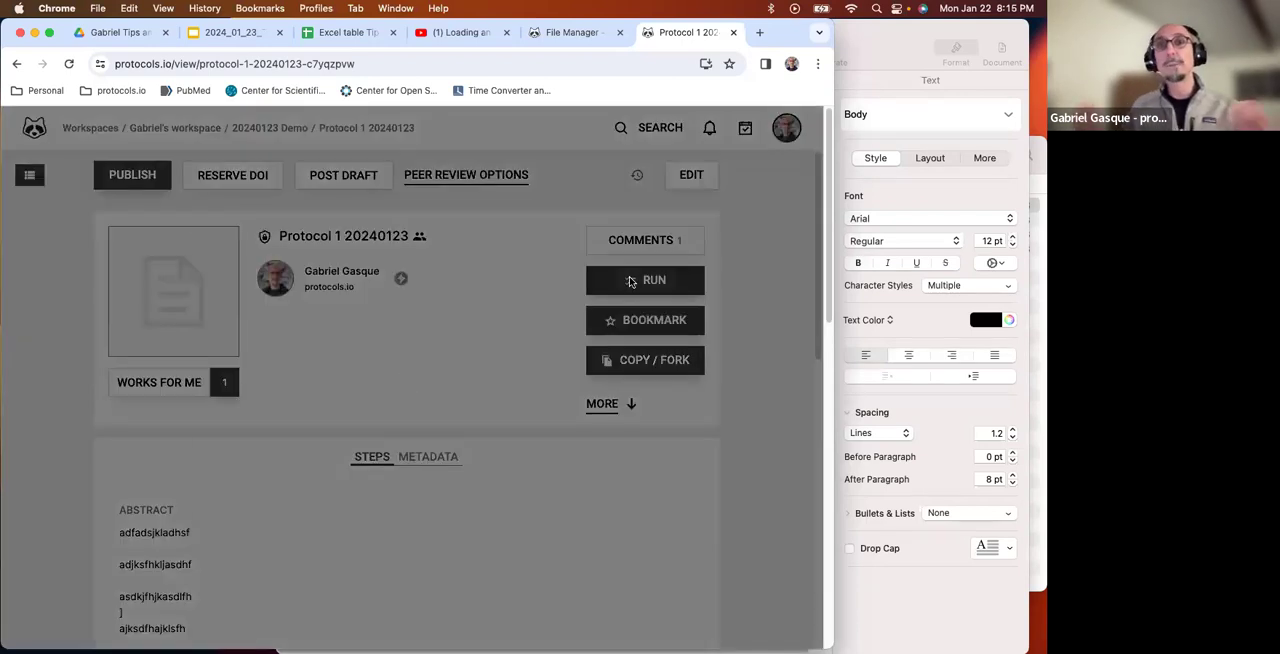
pyautogui.click(583, 493)
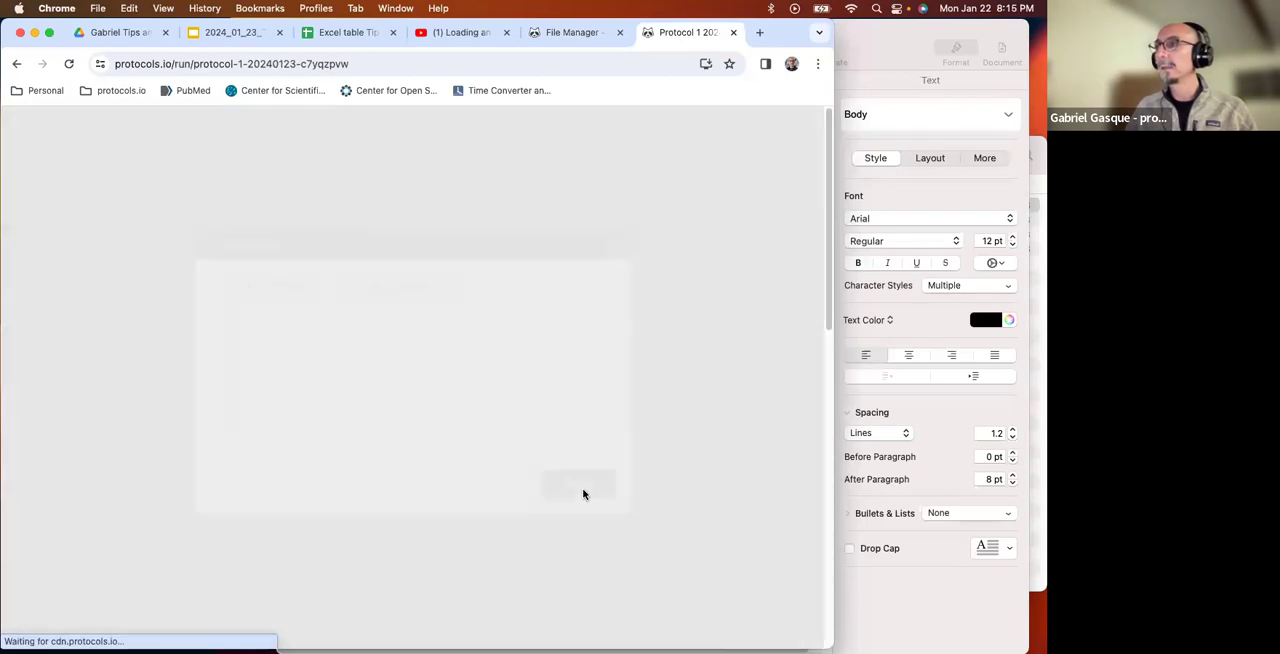
pyautogui.scroll(-2, 583, 493)
pyautogui.scroll(2, 534, 477)
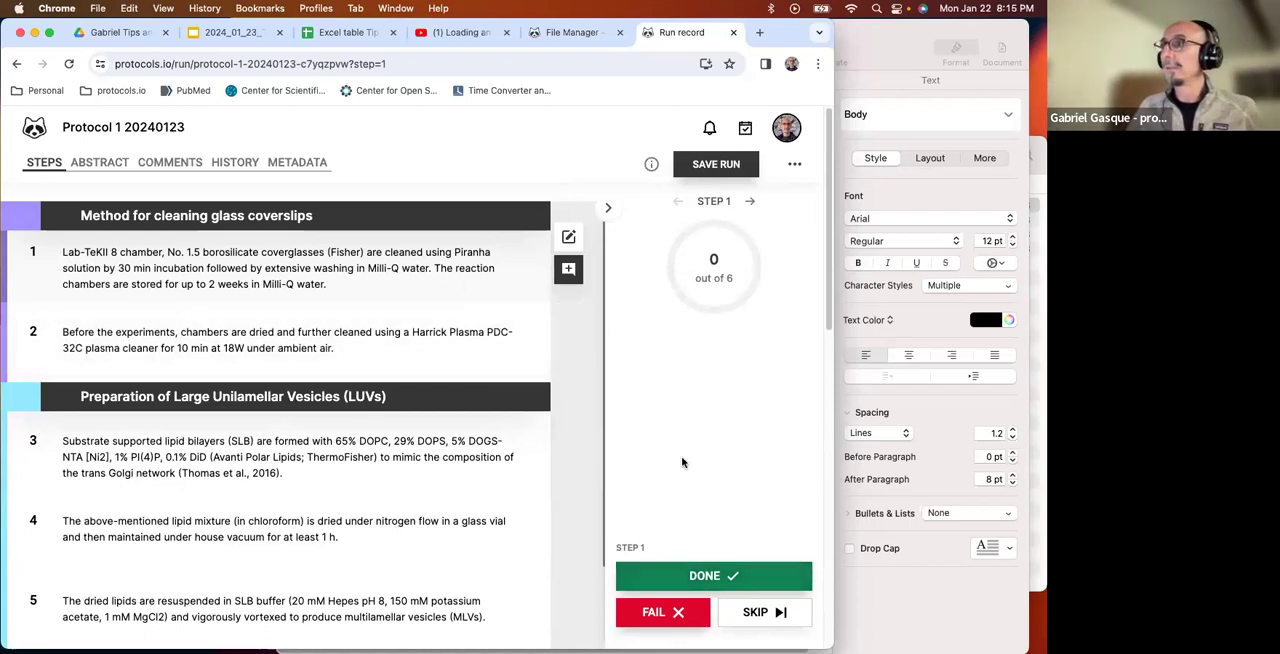
# Mark steps 1 to 6 of the run as done, one after another.
pyautogui.click(714, 577)
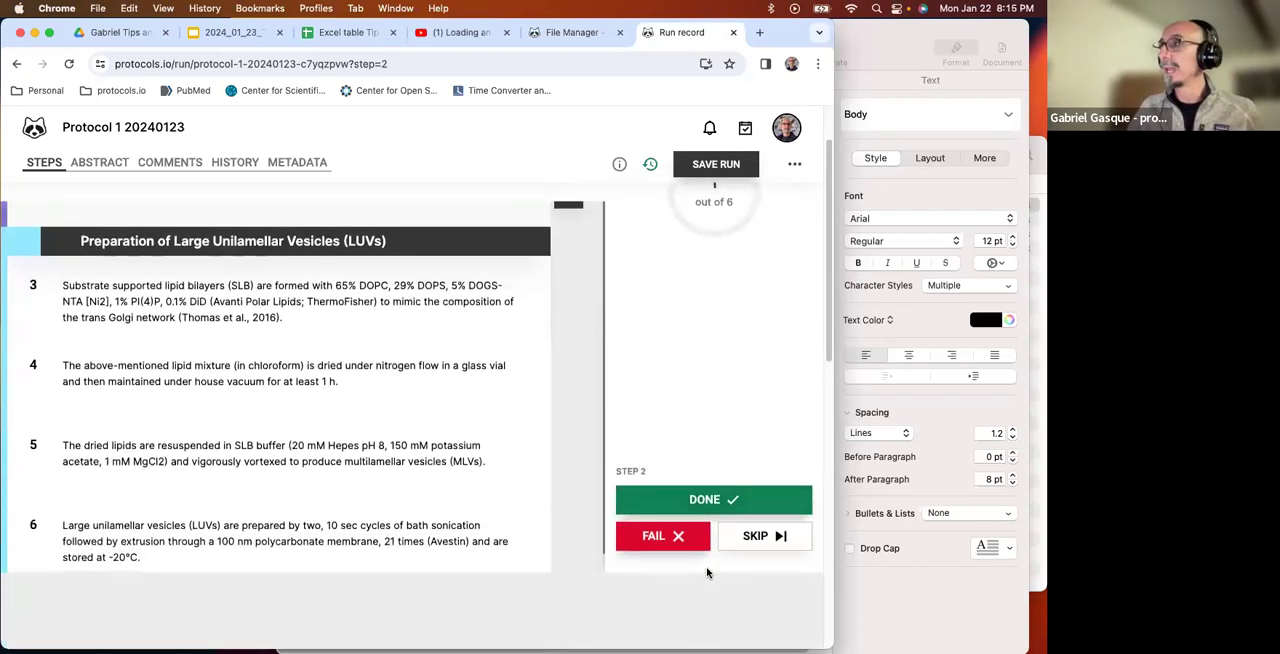
pyautogui.click(706, 499)
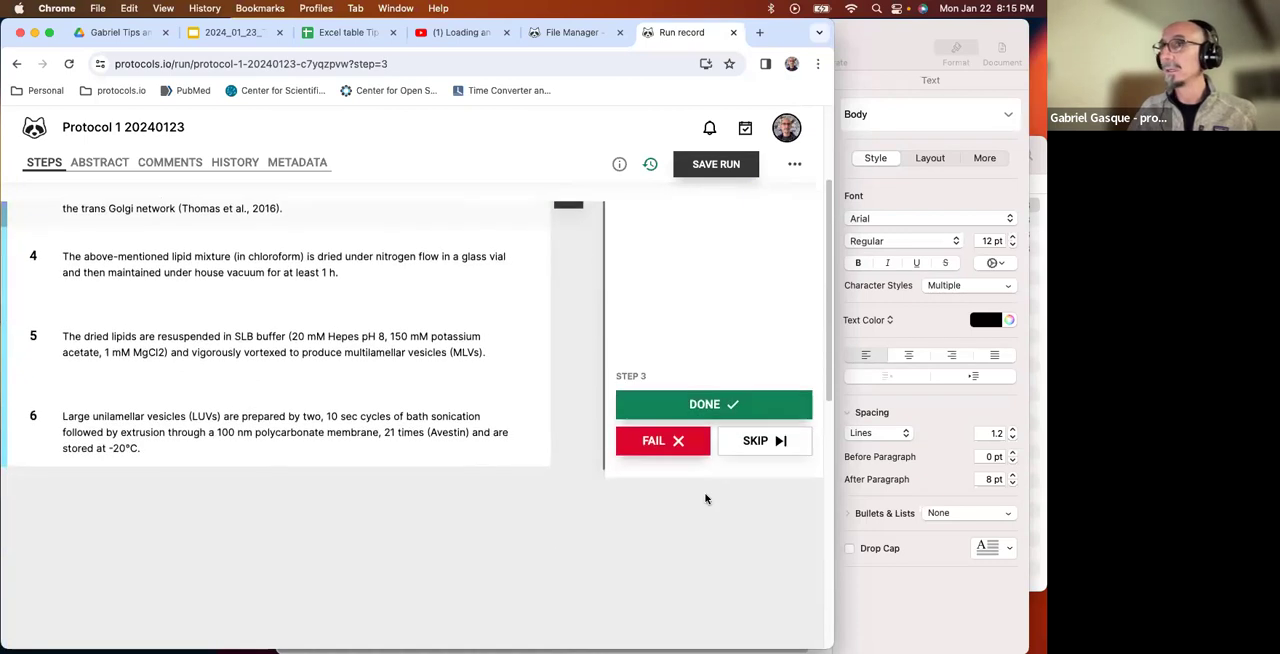
pyautogui.click(707, 417)
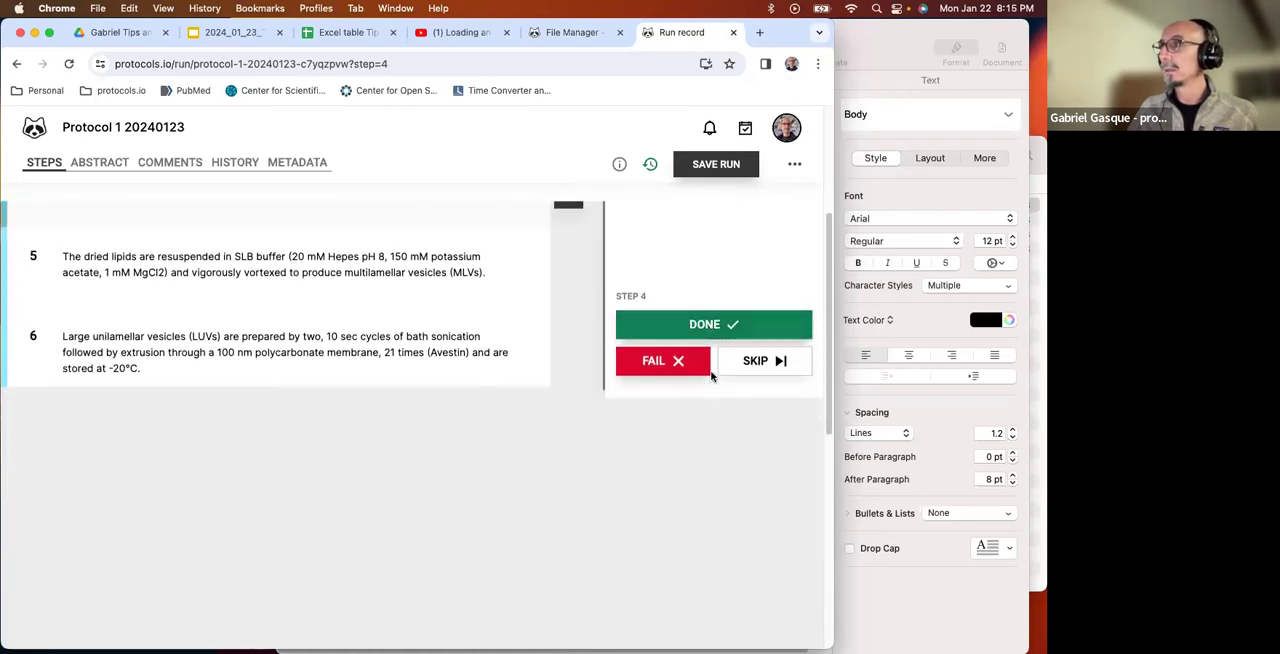
pyautogui.click(714, 328)
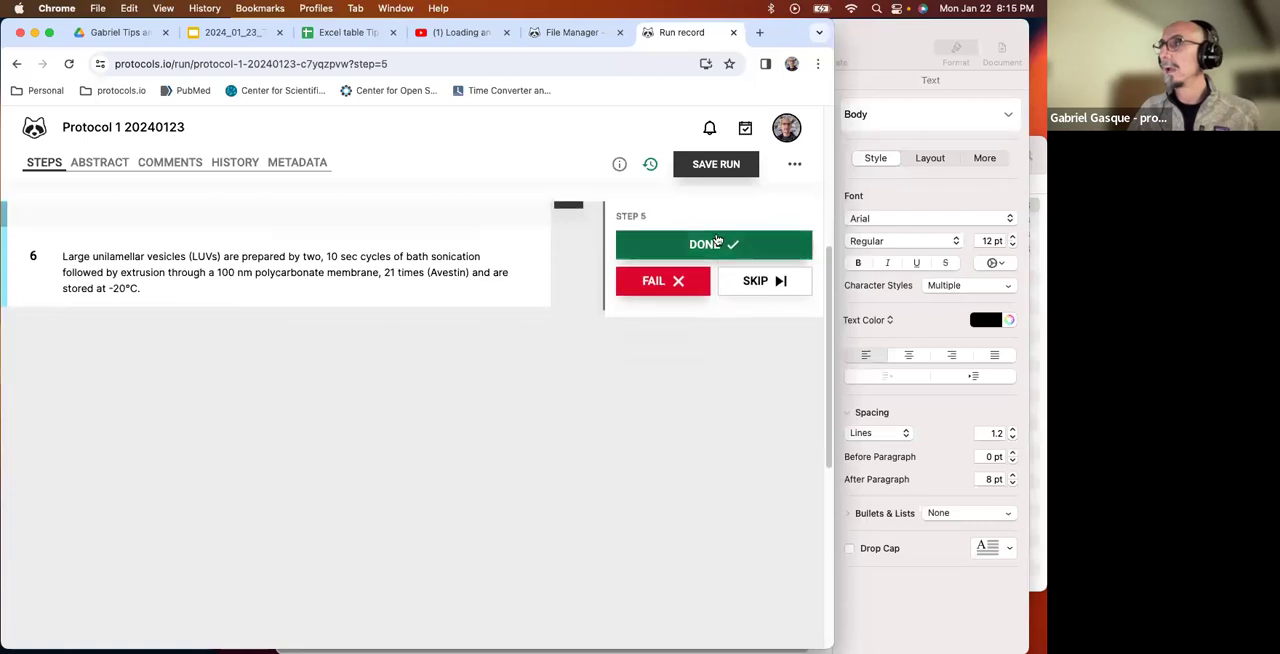
pyautogui.click(714, 243)
pyautogui.scroll(3, 708, 320)
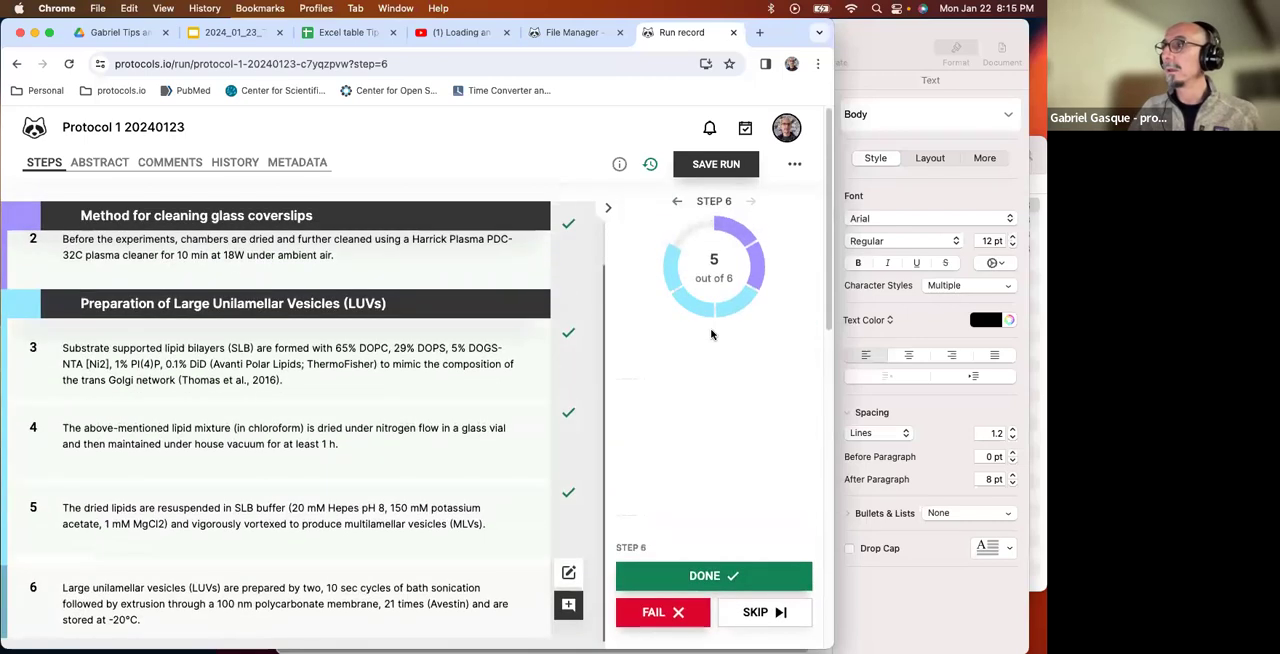
pyautogui.scroll(-2, 534, 499)
pyautogui.click(705, 465)
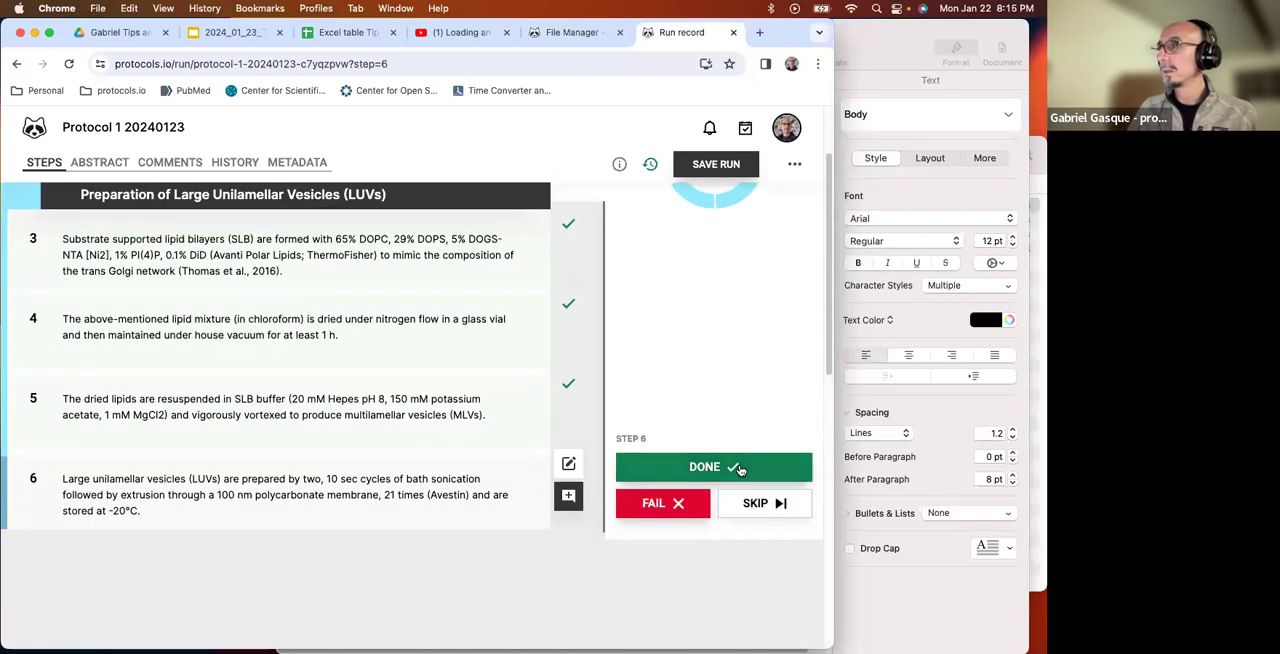
# Save the run record with the current date and time as its conducted time, in the workspace's 20240123 Demo folder.
pyautogui.click(708, 165)
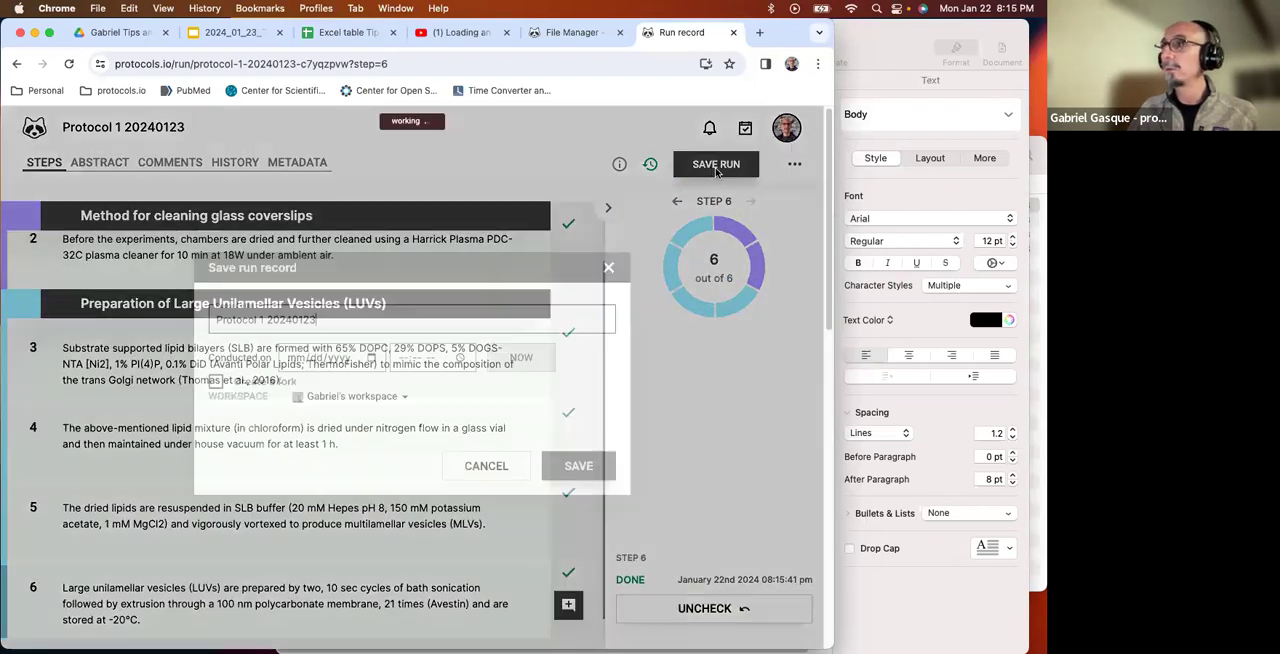
pyautogui.click(494, 219)
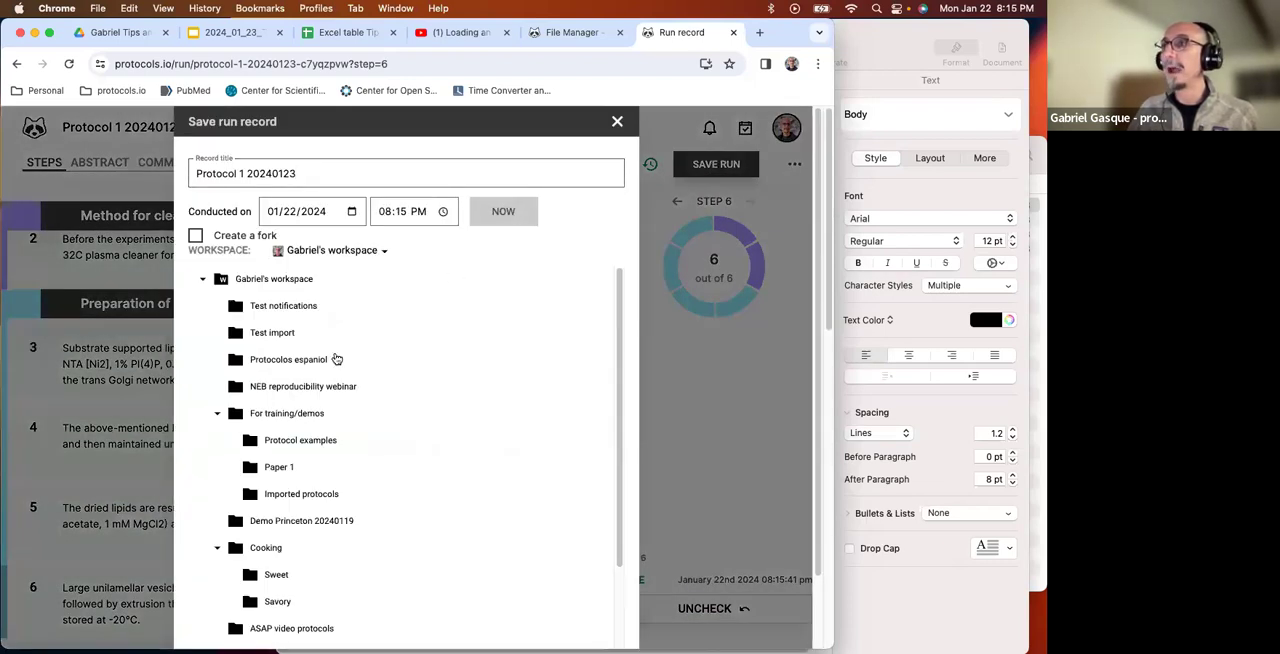
pyautogui.scroll(-3, 338, 400)
pyautogui.scroll(-2, 329, 429)
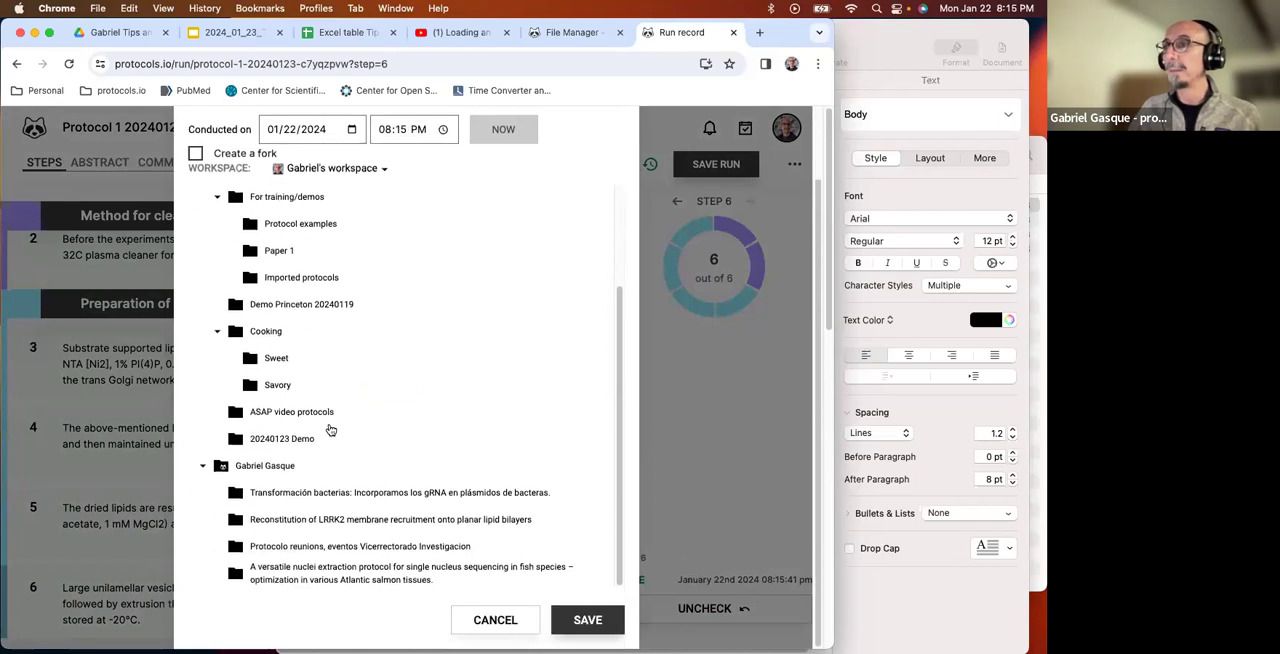
pyautogui.scroll(3, 333, 440)
pyautogui.scroll(3, 333, 444)
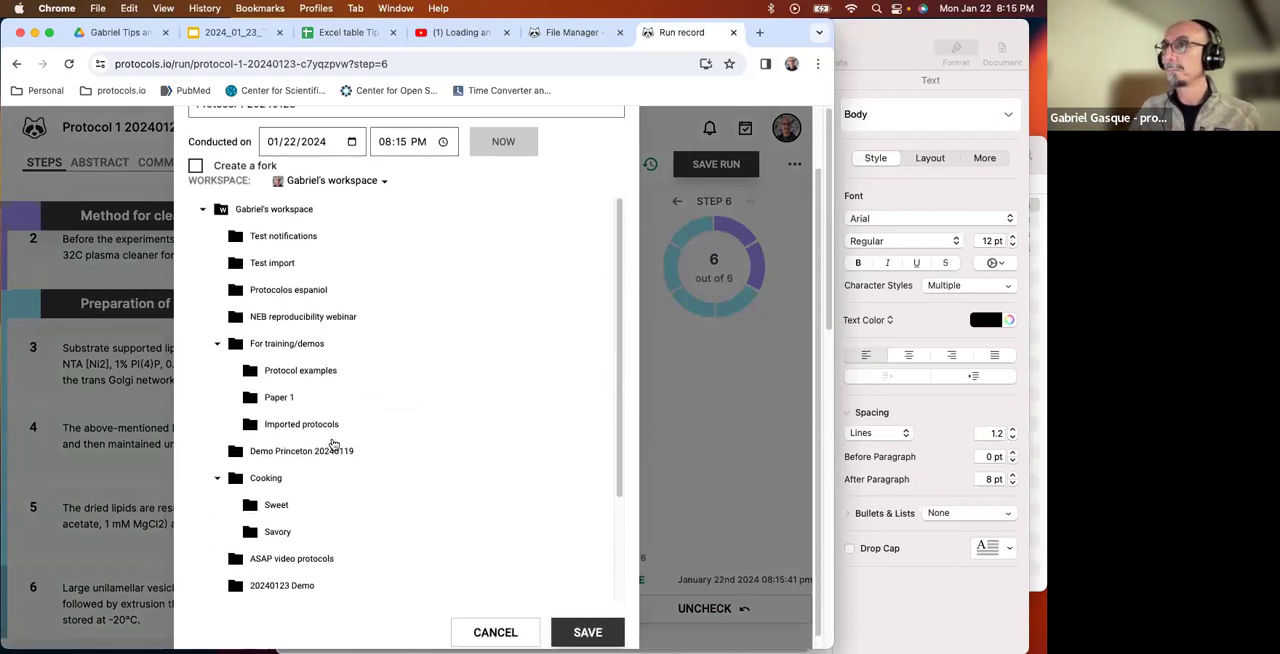
pyautogui.scroll(-1, 333, 444)
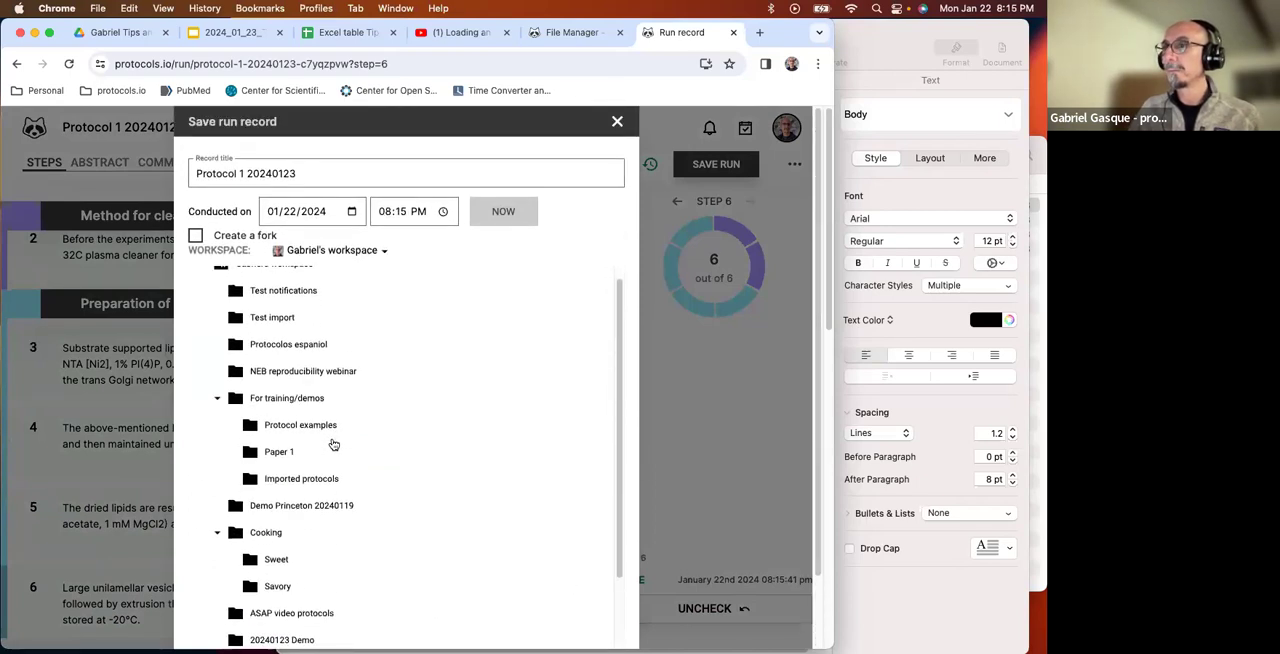
pyautogui.scroll(-2, 340, 508)
pyautogui.click(294, 575)
pyautogui.scroll(-3, 530, 560)
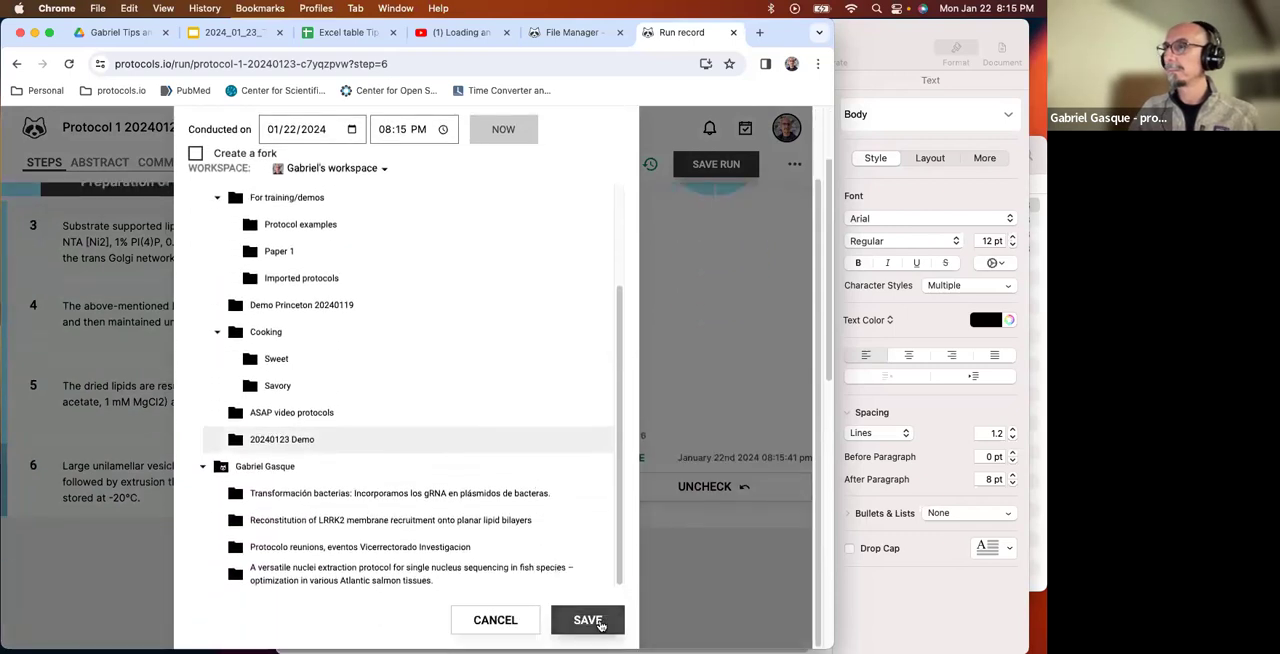
pyautogui.click(588, 621)
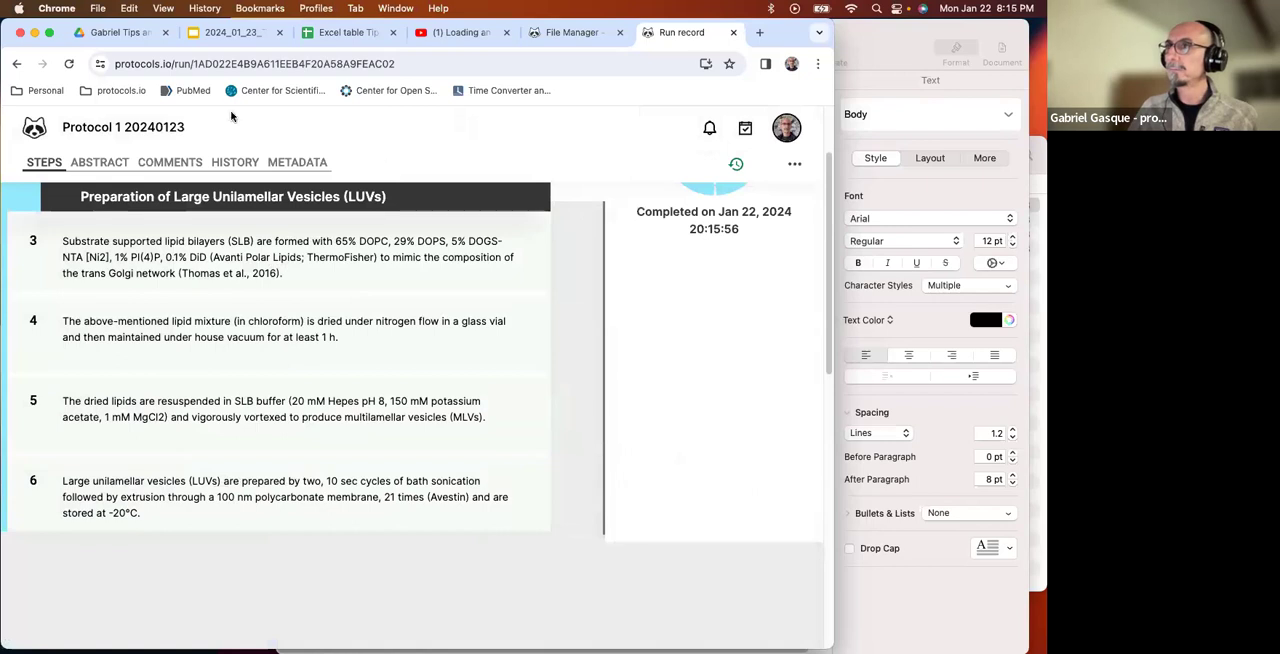
# Switch to the file manager, dismiss the access warning and refresh the 20240123 Demo folder to check for the saved run record.
pyautogui.click(568, 33)
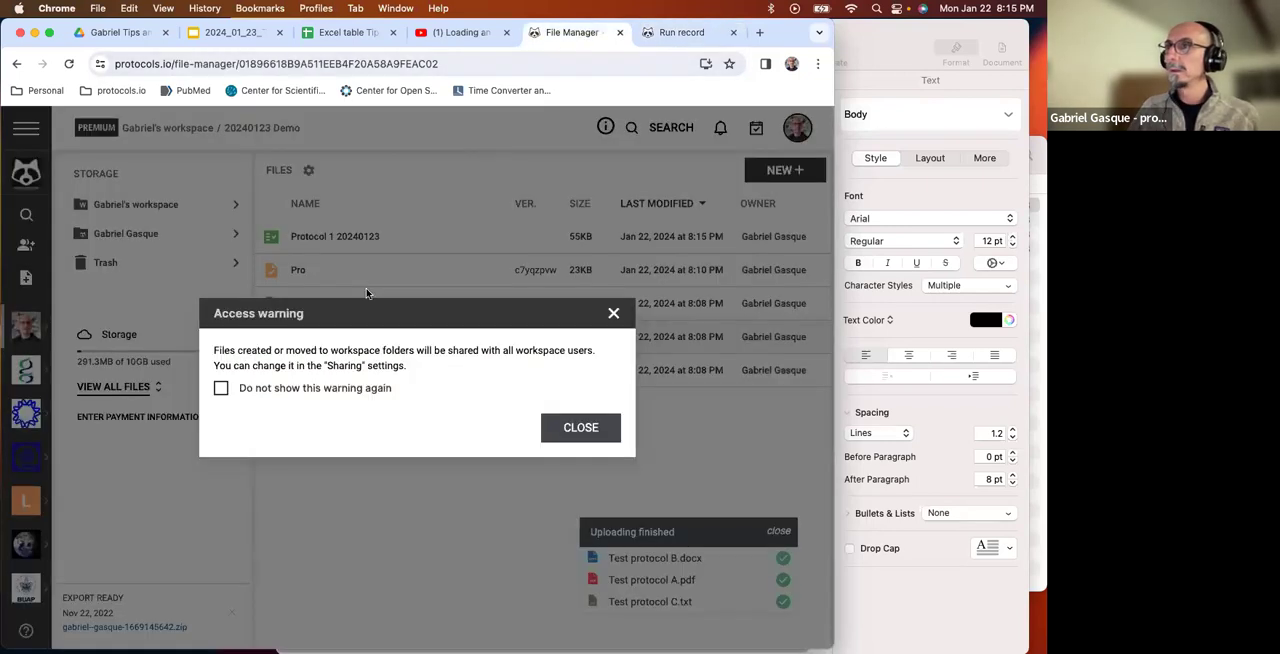
pyautogui.click(574, 432)
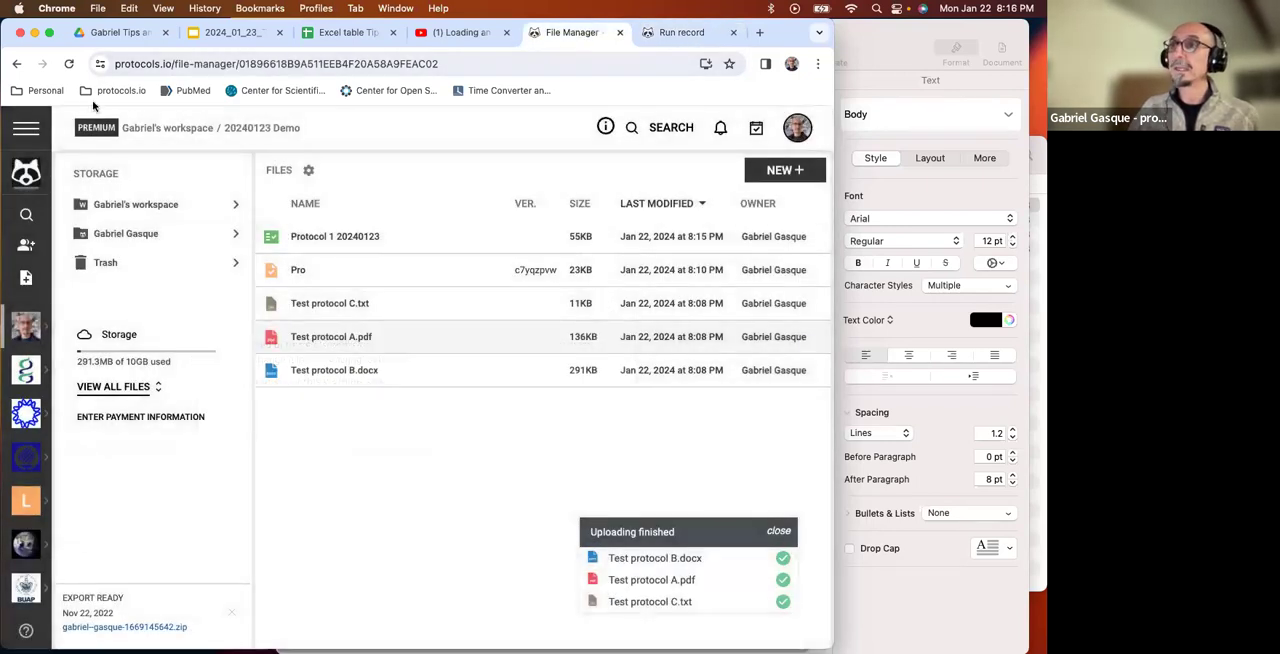
pyautogui.click(70, 63)
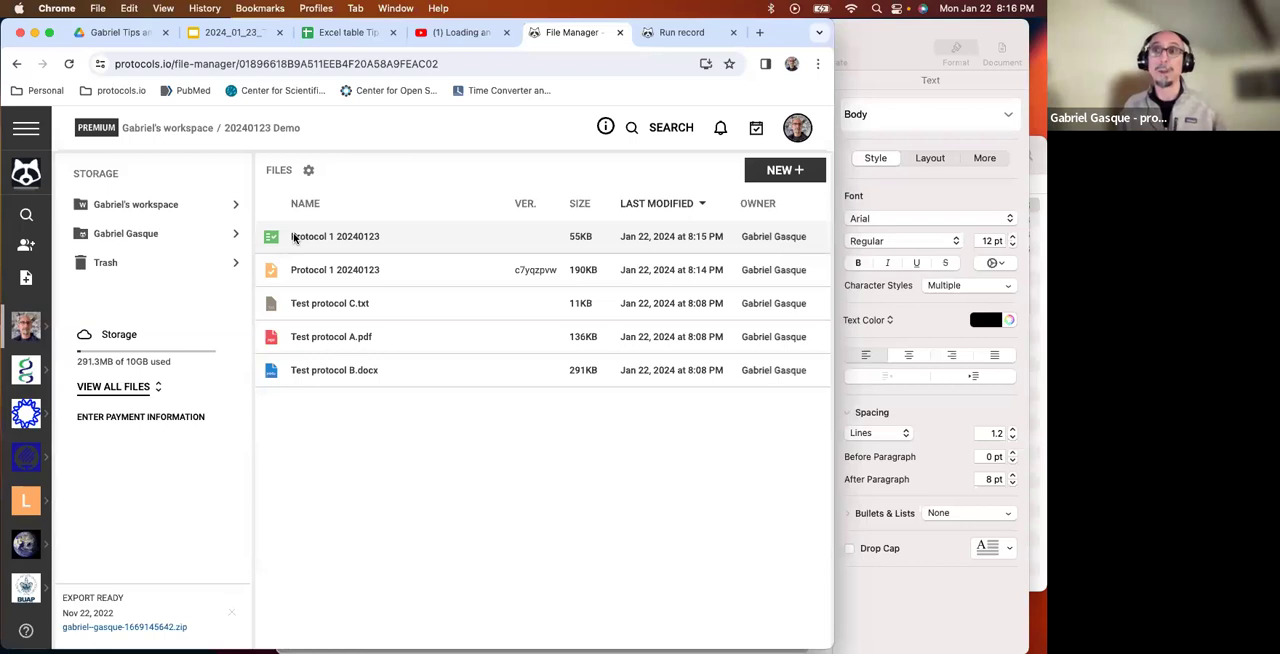
# Open the saved Protocol 1 20240123 run record from the 20240123 Demo folder and review its completed steps.
pyautogui.click(294, 237)
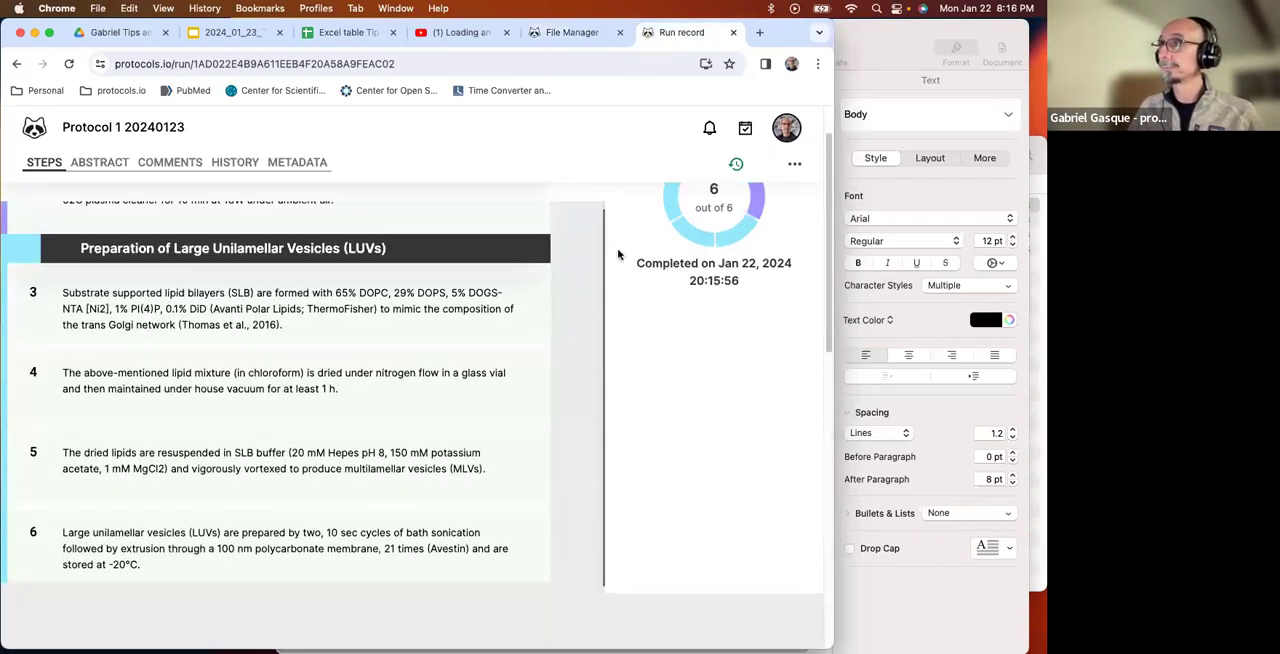
pyautogui.scroll(1, 618, 255)
# Return from the run record to the view page of Protocol 1 20240123, open it for editing and hide the components list.
pyautogui.click(18, 65)
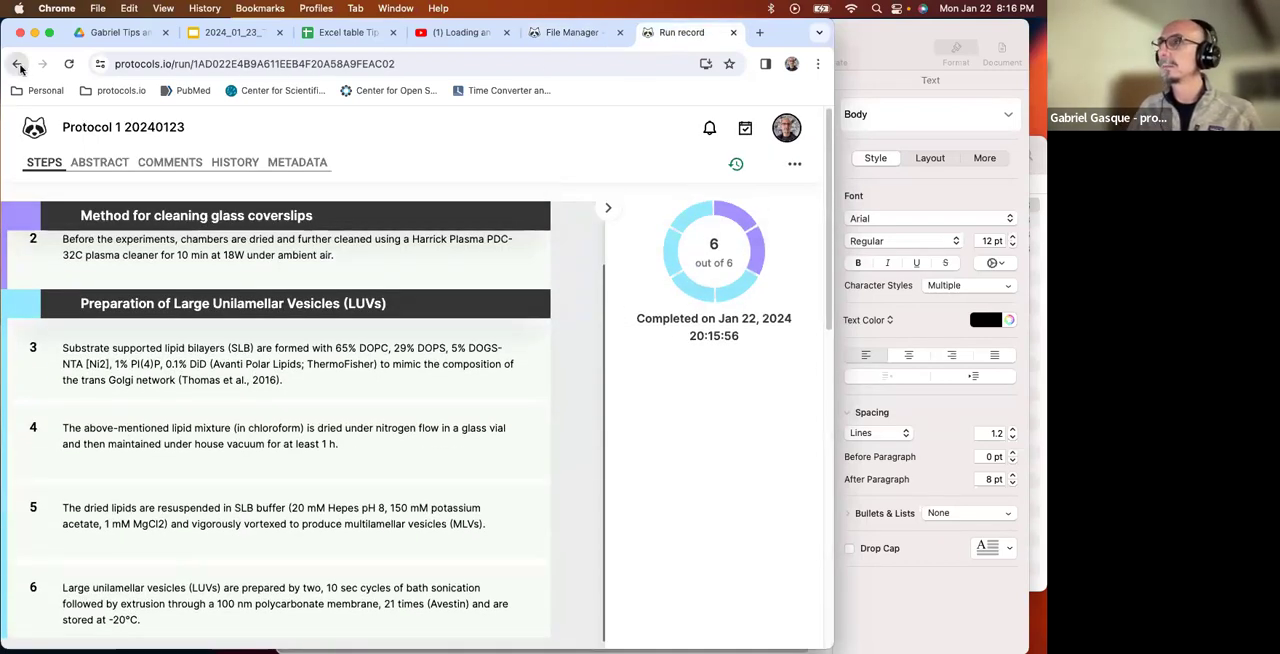
pyautogui.click(374, 138)
pyautogui.click(22, 64)
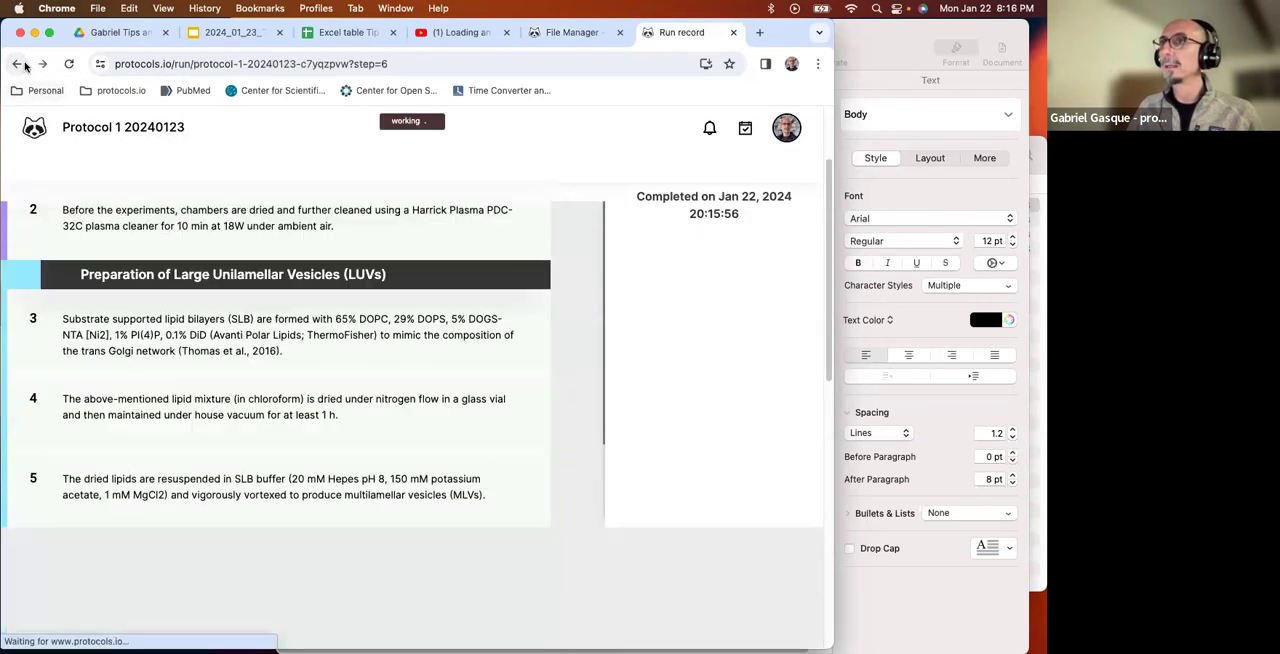
pyautogui.click(18, 65)
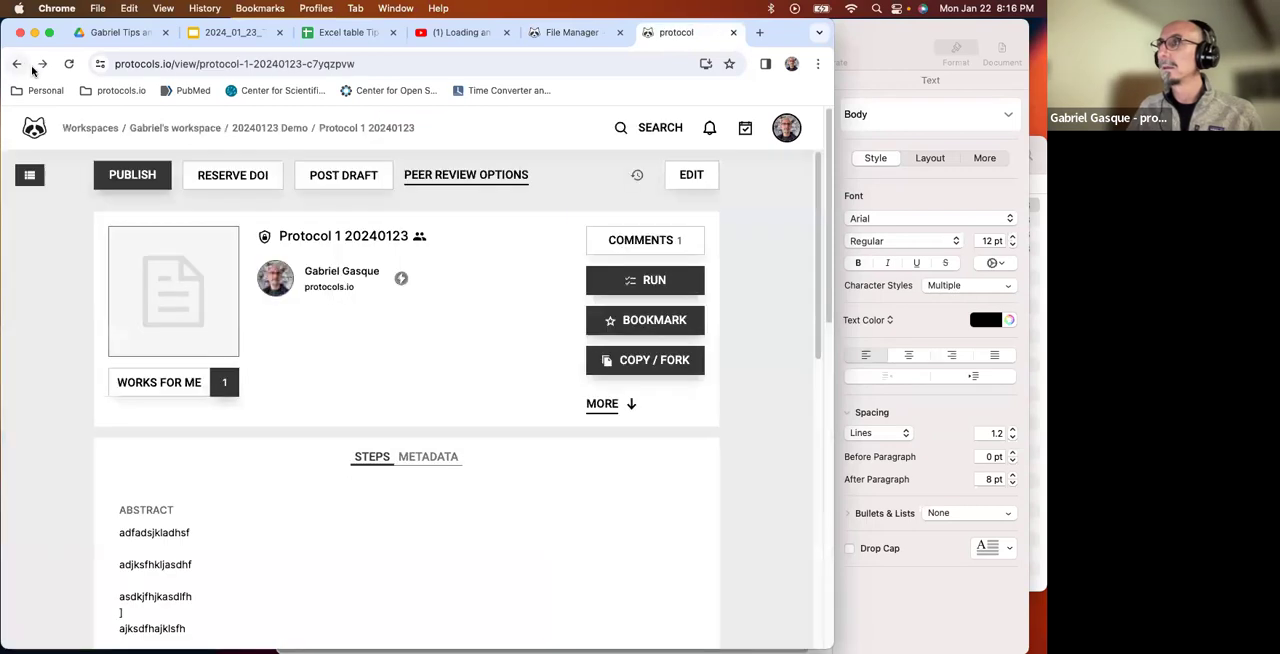
pyautogui.click(690, 175)
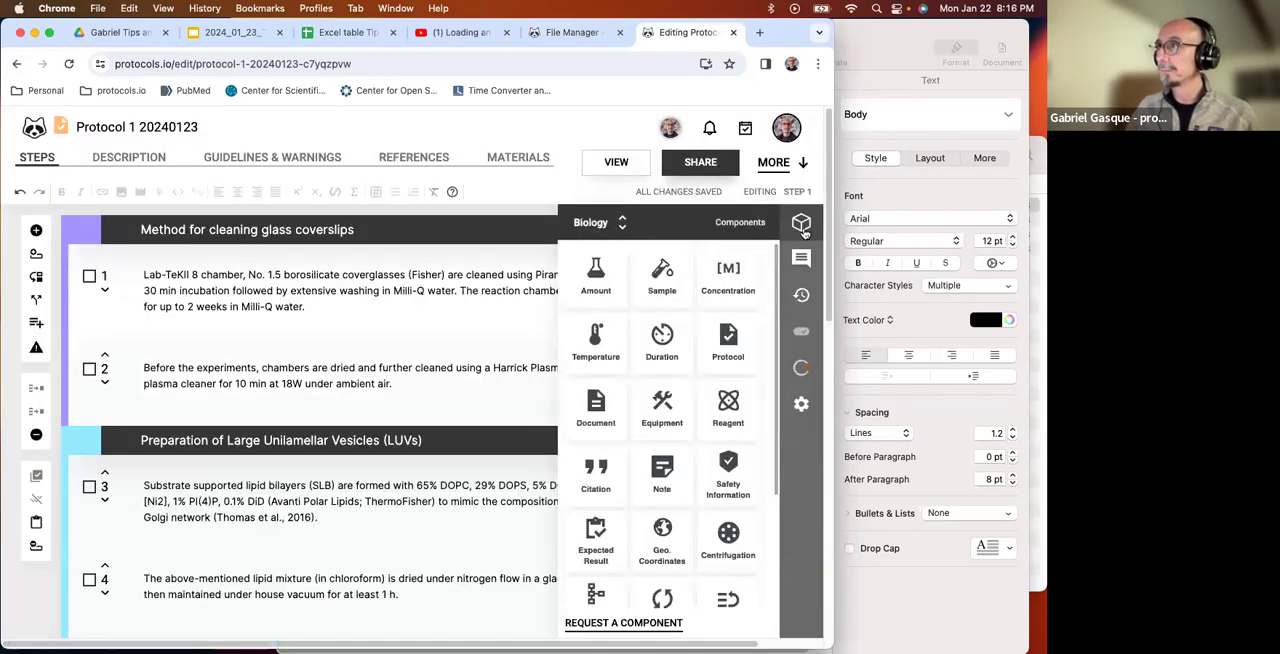
pyautogui.click(803, 230)
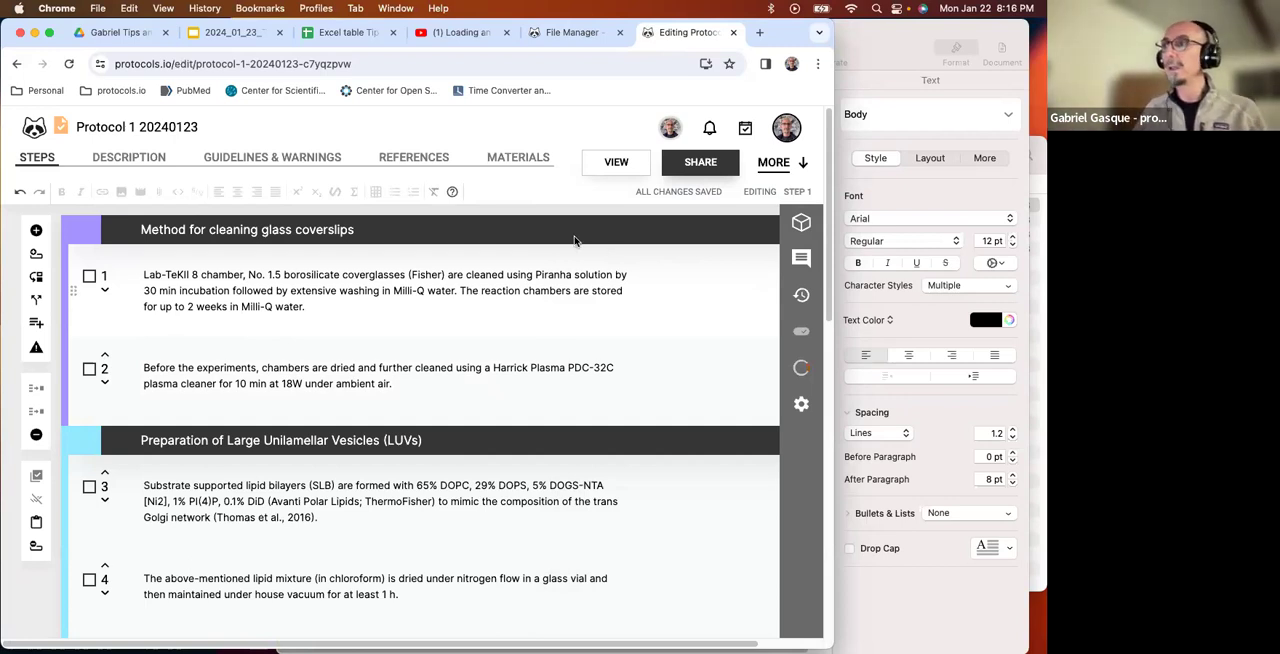
# Convert the text "10 min" in step 2 into a Duration component of 00:10:00 and hide the components list.
pyautogui.click(421, 396)
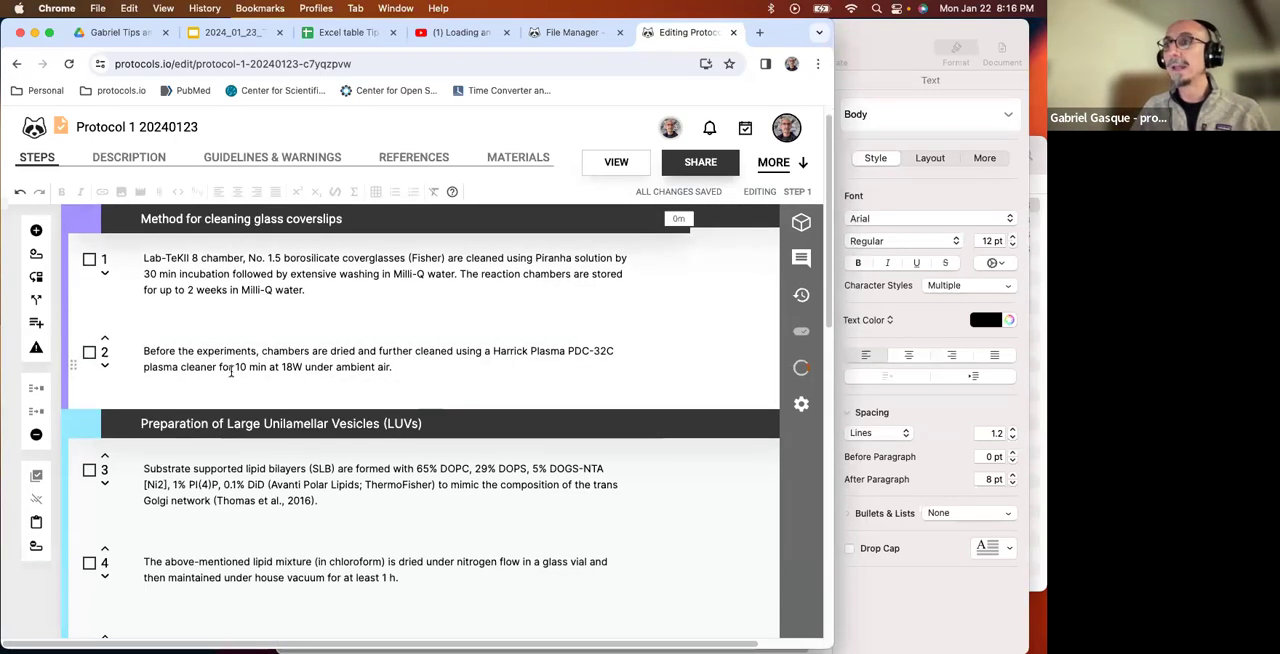
pyautogui.moveTo(233, 368); pyautogui.dragTo(252, 366)
pyautogui.moveTo(261, 367); pyautogui.dragTo(266, 367)
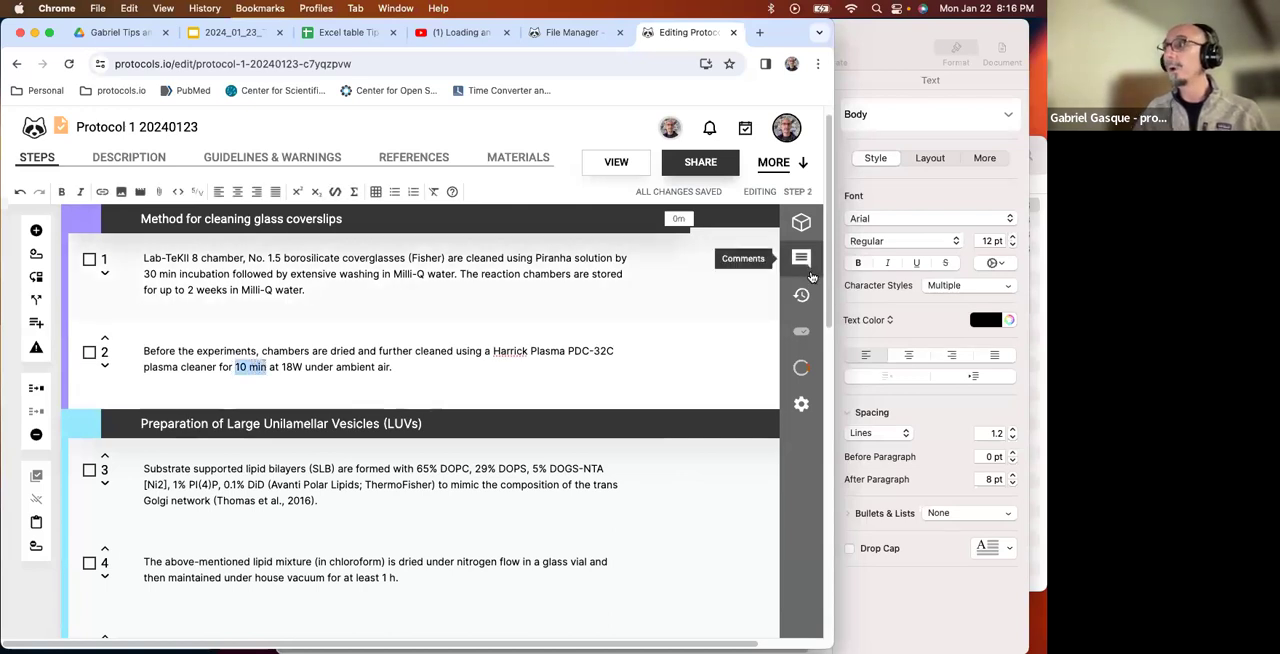
pyautogui.click(800, 230)
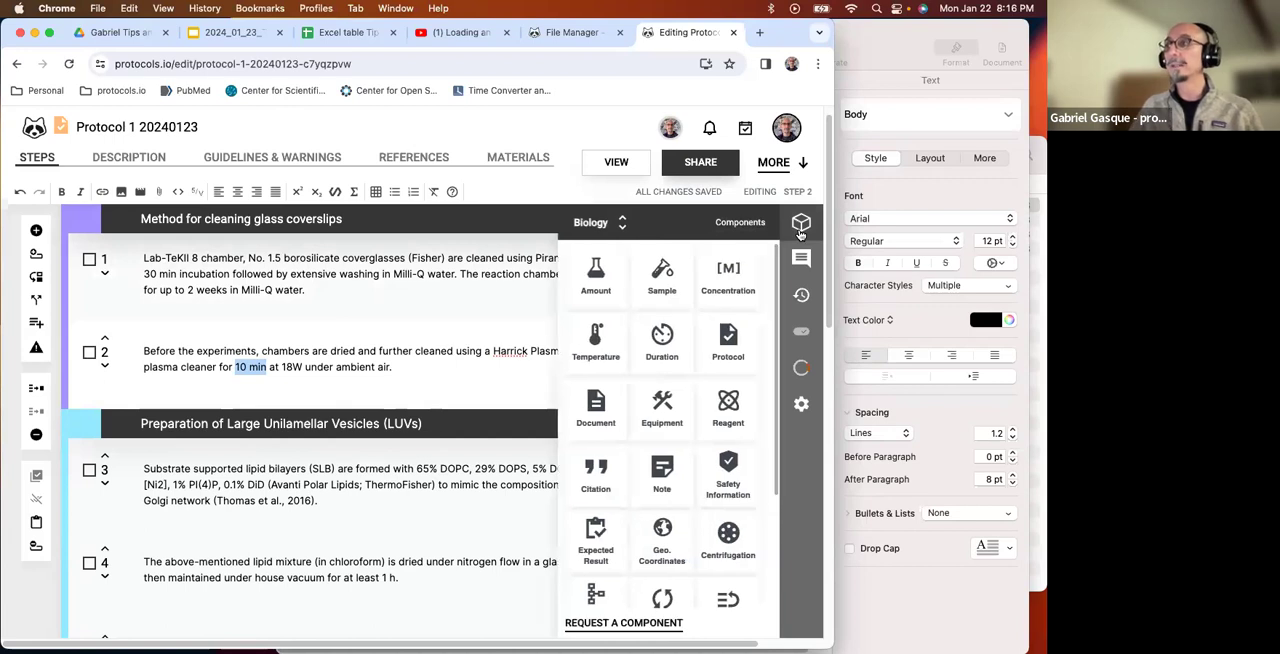
pyautogui.click(655, 338)
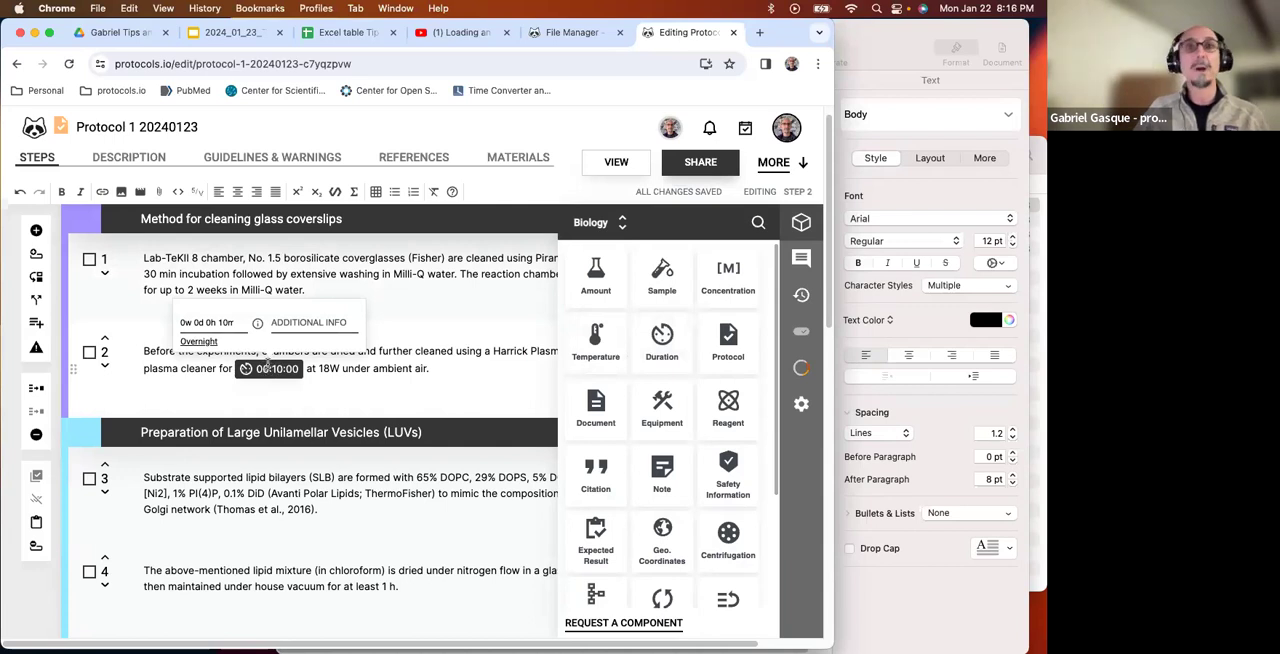
pyautogui.click(343, 382)
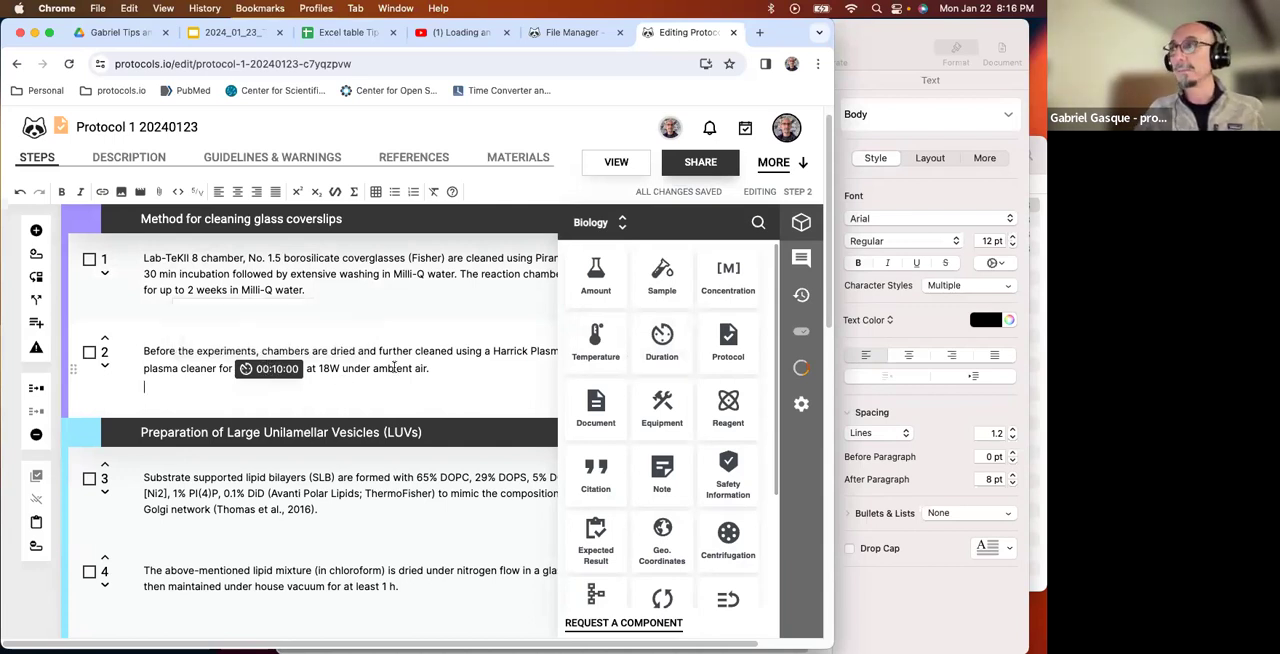
pyautogui.scroll(-1, 337, 449)
pyautogui.scroll(1, 337, 449)
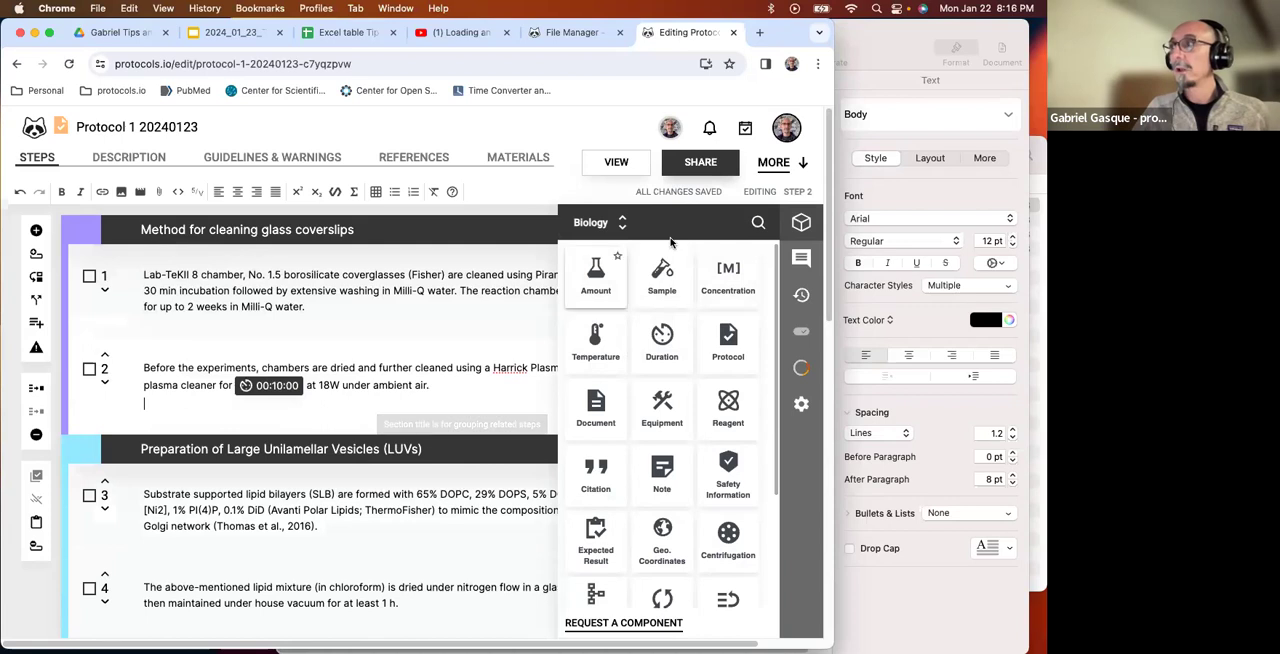
pyautogui.click(801, 222)
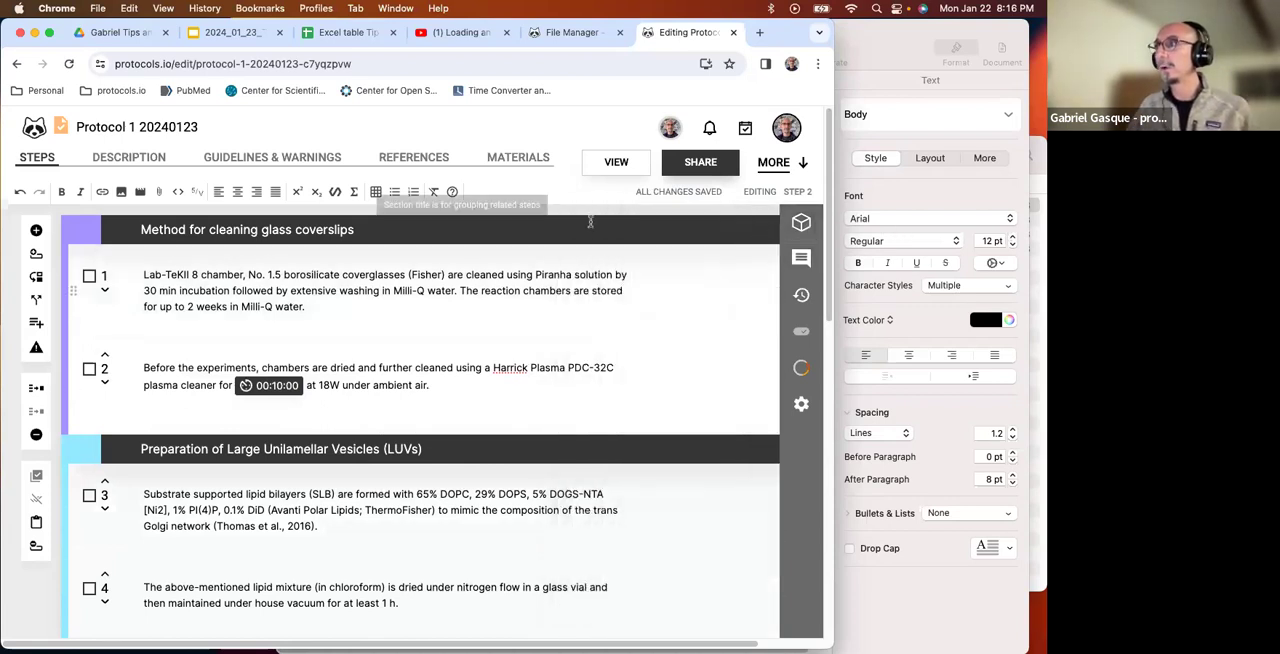
# View the edited protocol and start a new run of it.
pyautogui.click(616, 162)
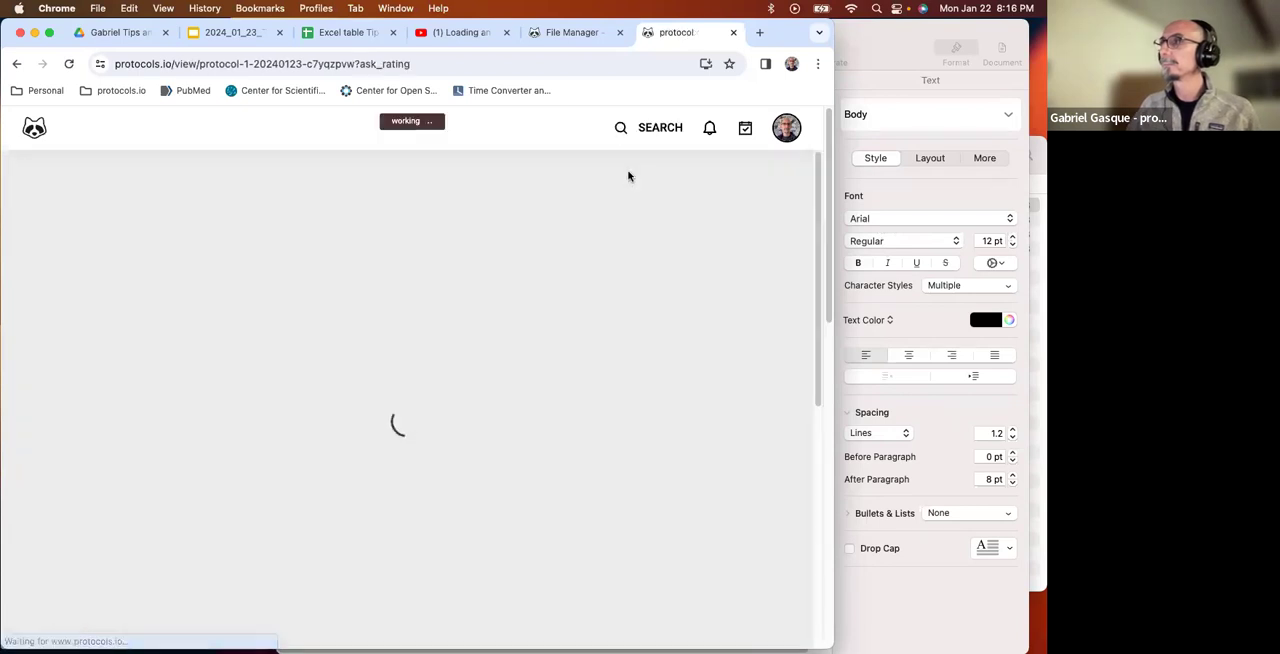
pyautogui.click(677, 280)
pyautogui.click(677, 280)
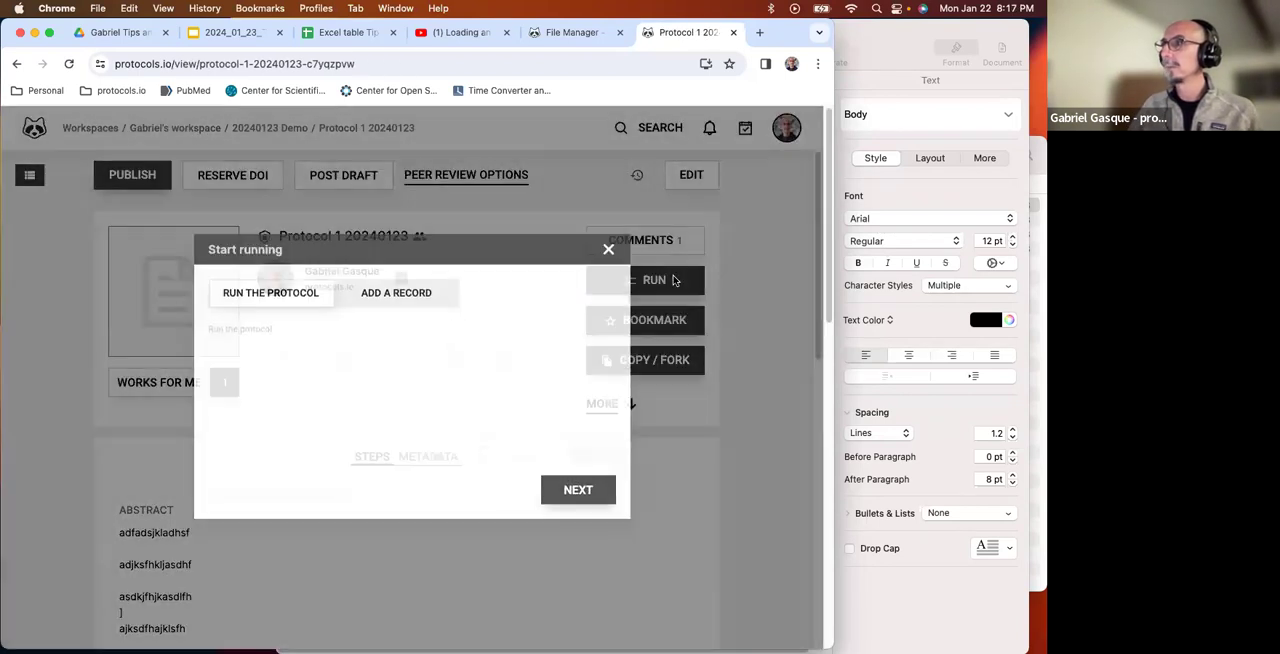
pyautogui.click(588, 480)
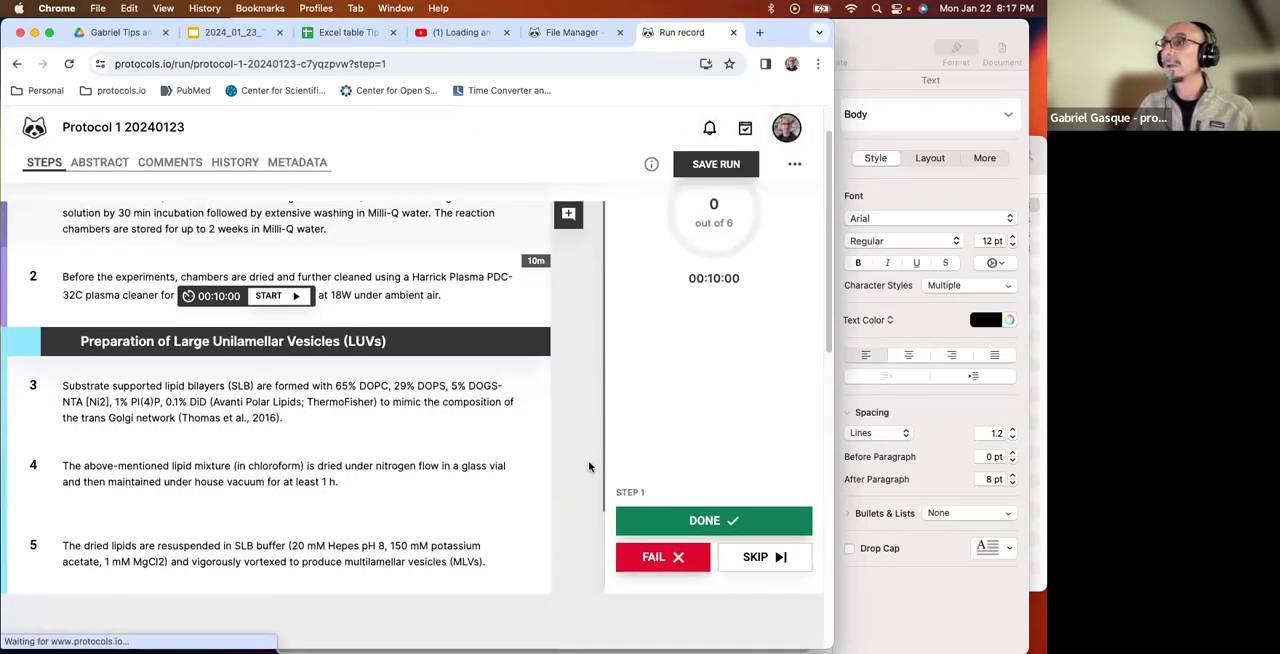
pyautogui.scroll(2, 461, 237)
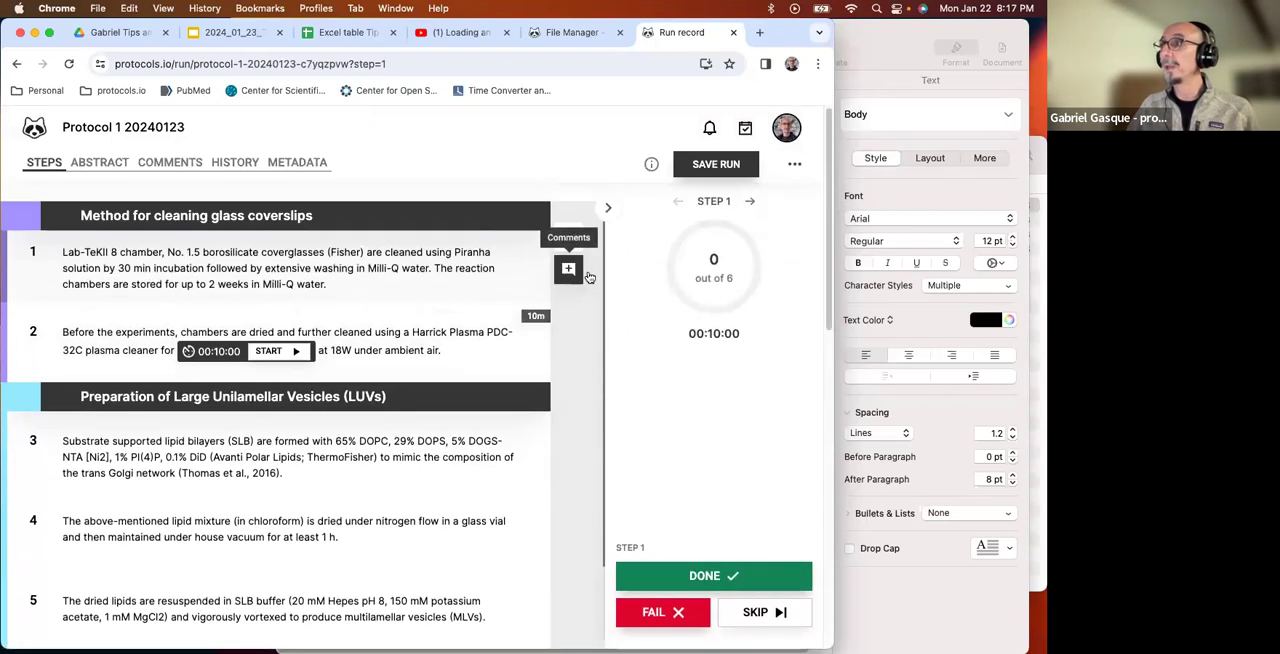
# Mark step 1 of the run as done, and start and pause the 10-minute timer in step 2.
pyautogui.click(718, 576)
pyautogui.scroll(-2, 365, 265)
pyautogui.scroll(1, 368, 290)
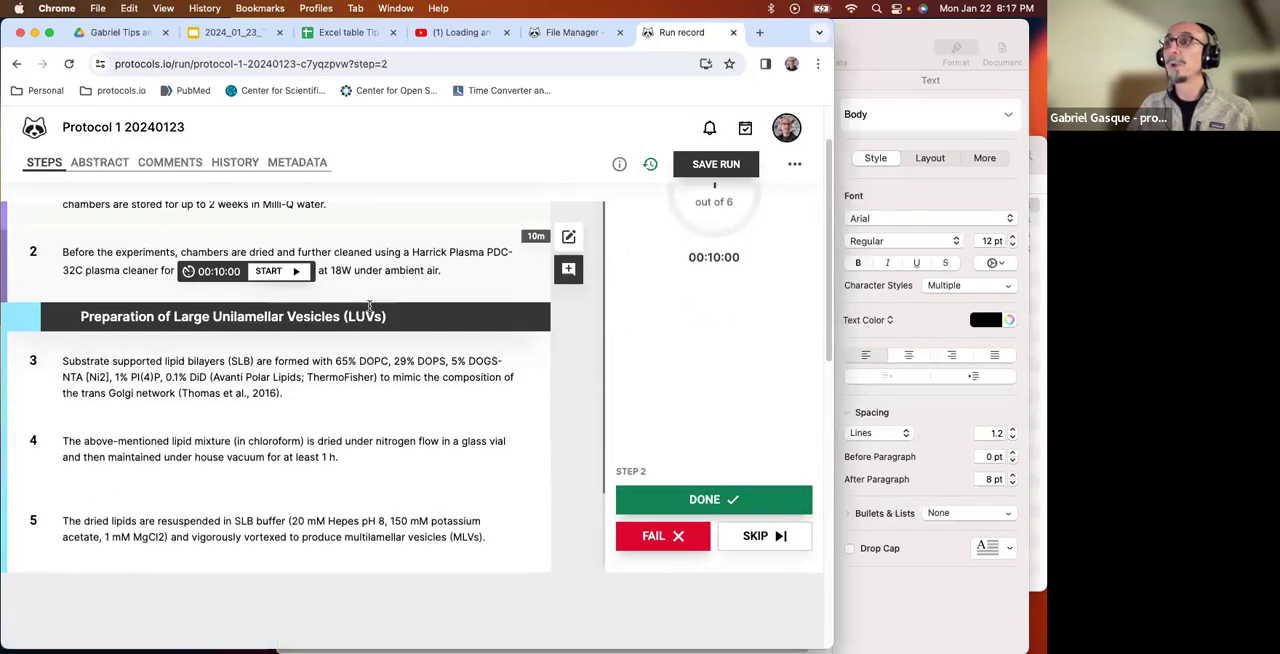
pyautogui.click(298, 276)
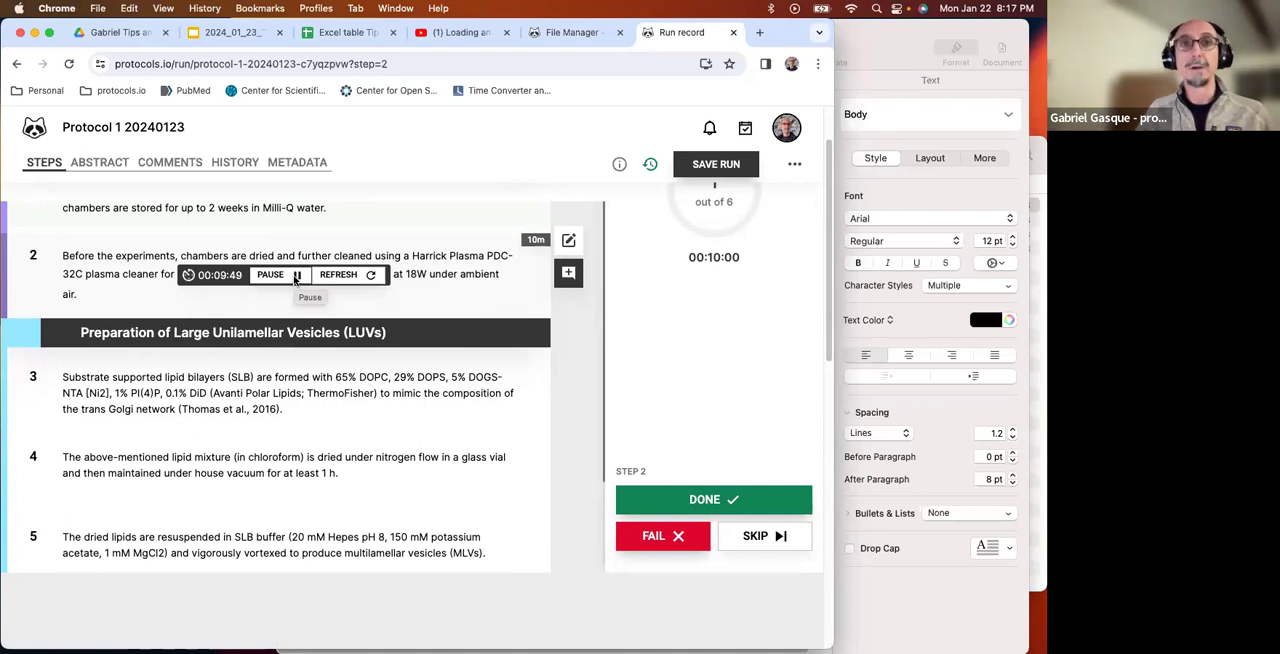
pyautogui.click(296, 275)
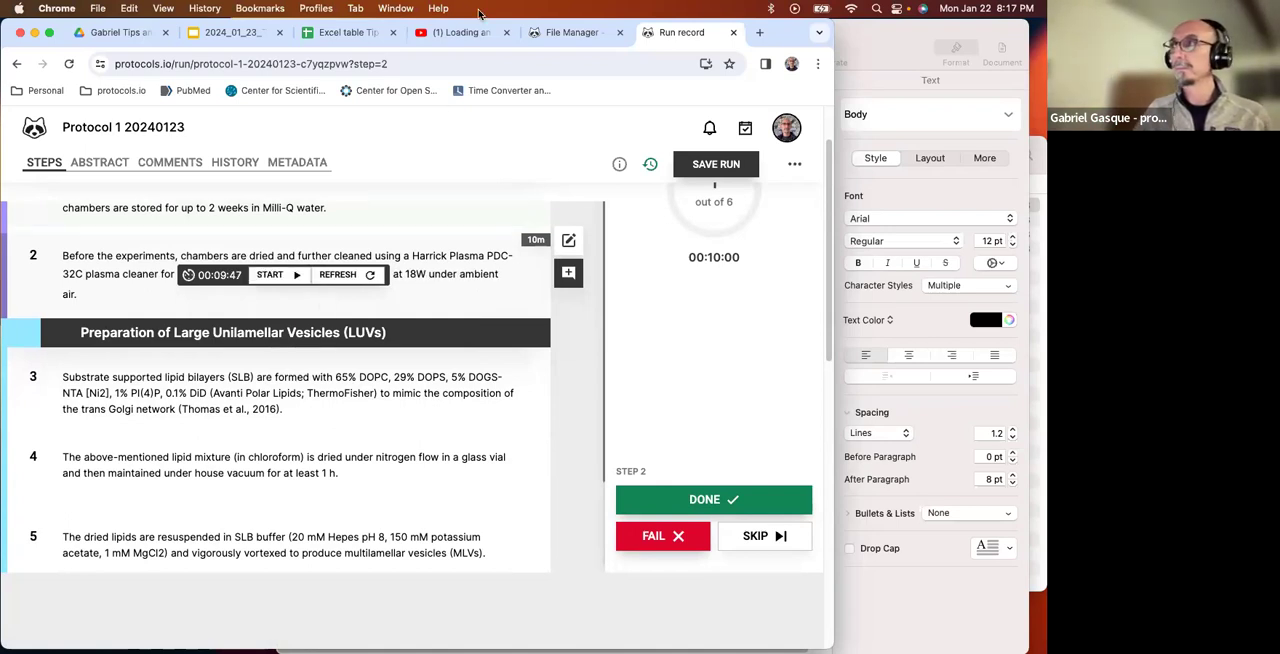
# Leave the run, reopen Protocol 1 20240123 for editing and hide the components list.
pyautogui.click(560, 33)
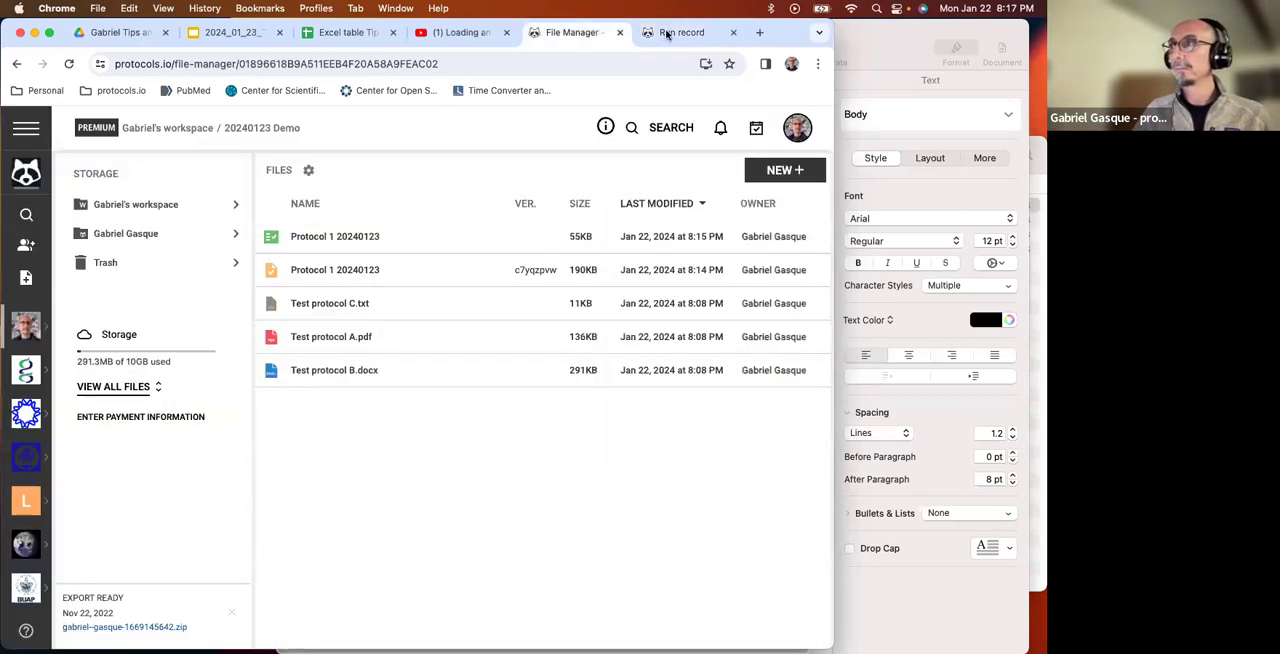
pyautogui.click(670, 33)
pyautogui.click(16, 66)
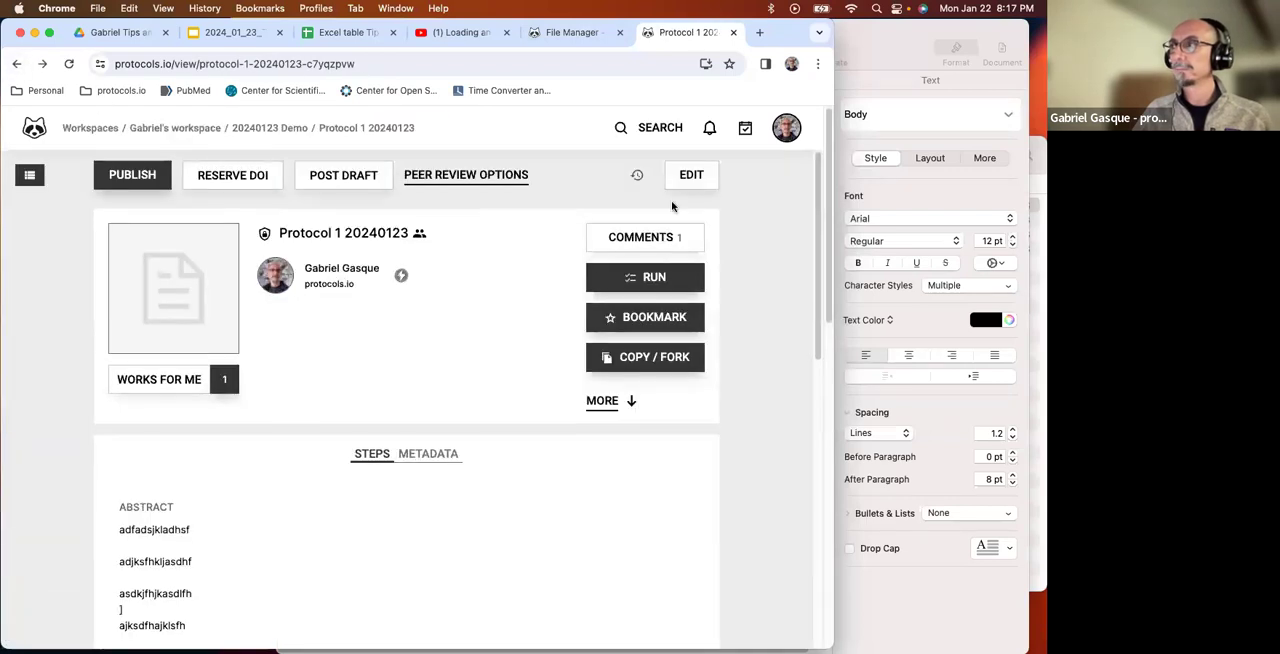
pyautogui.click(691, 174)
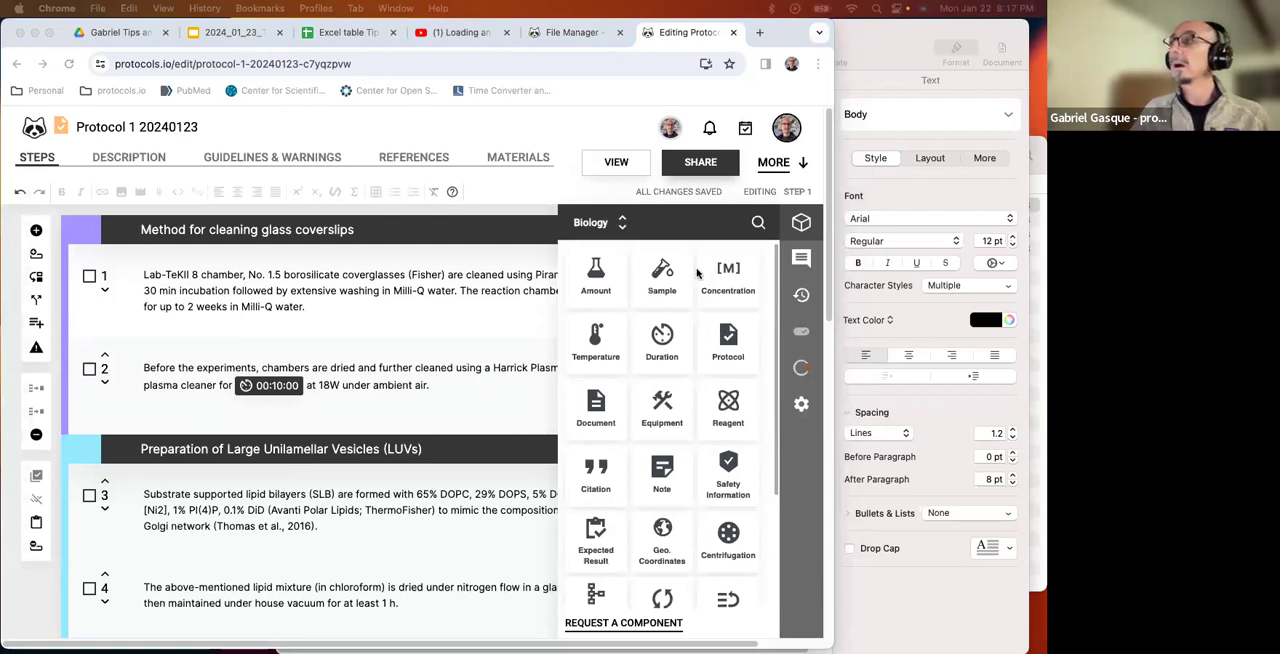
pyautogui.click(793, 229)
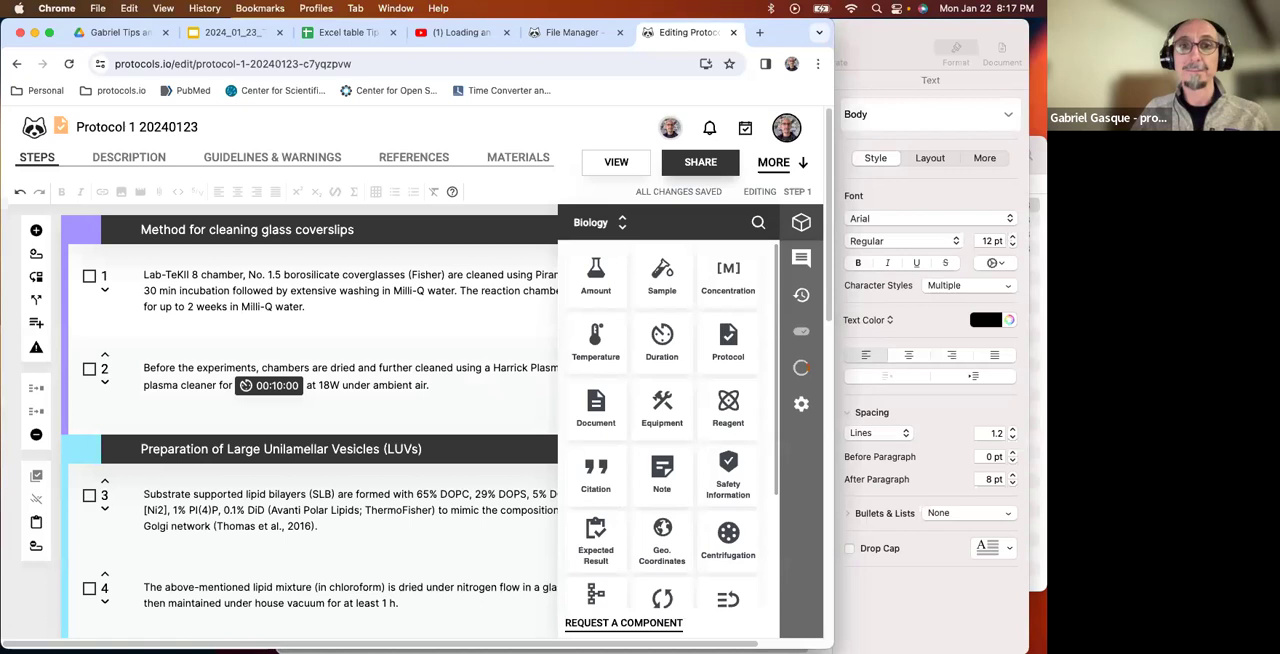
pyautogui.click(806, 227)
# Add an empty line below the text of step 1 and place the cursor within the step.
pyautogui.click(458, 394)
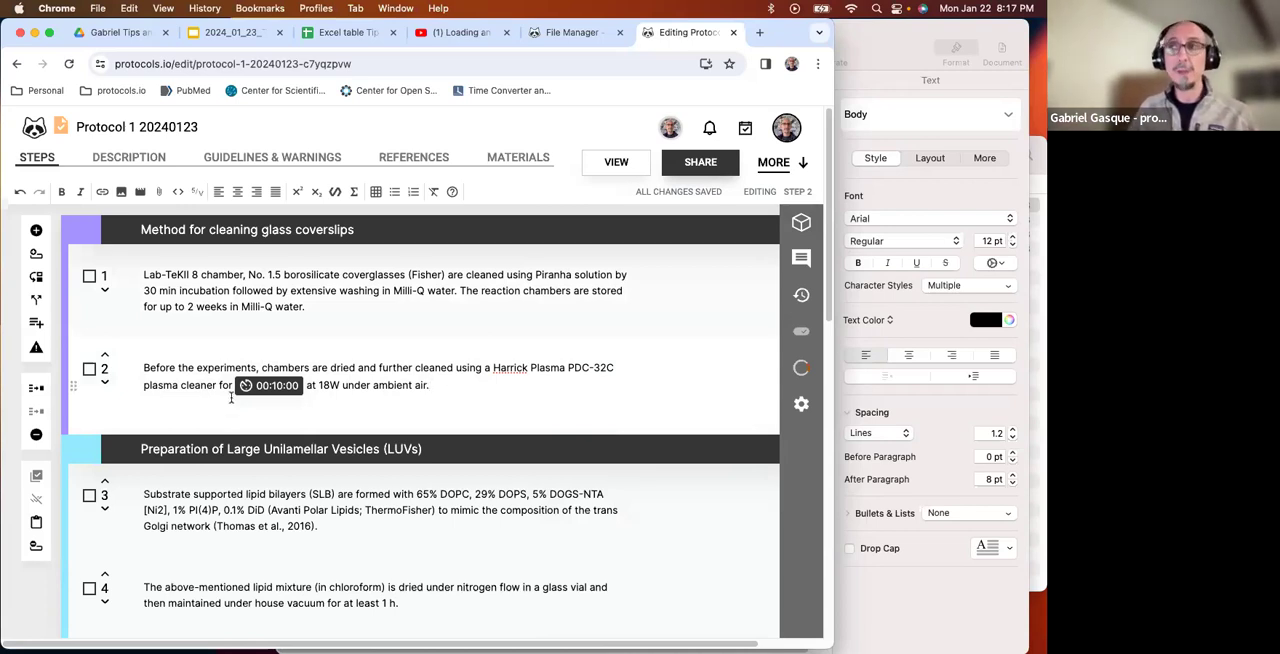
pyautogui.press('Return')
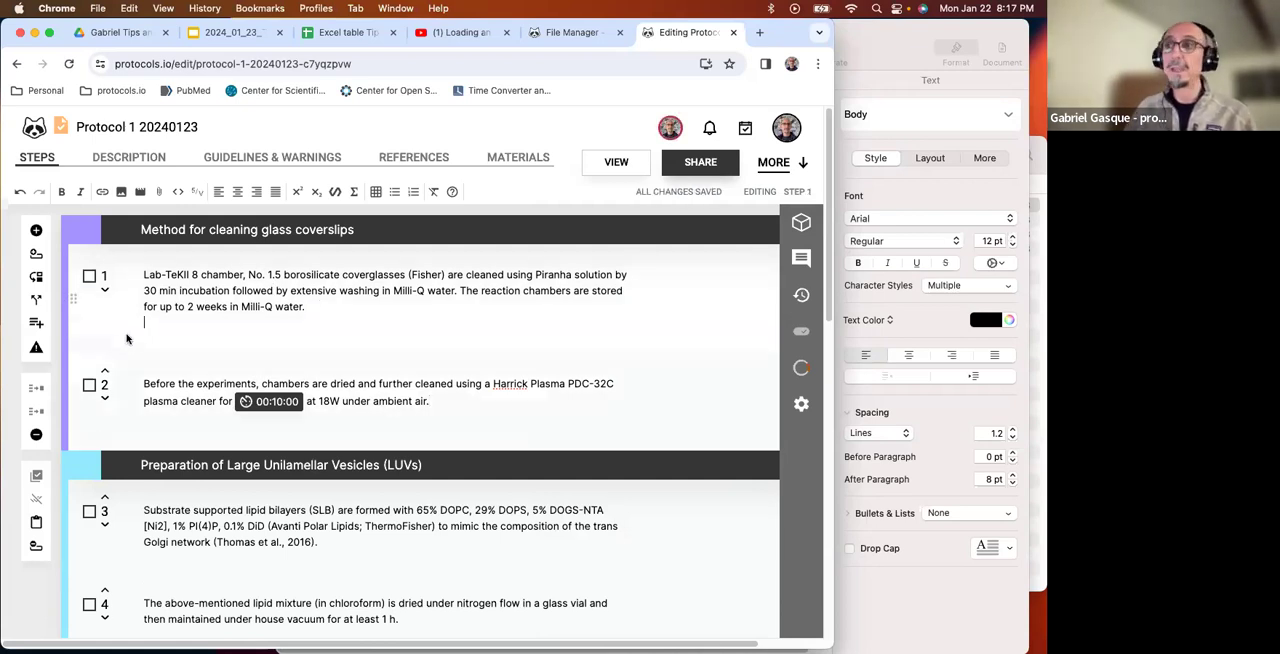
pyautogui.click(160, 346)
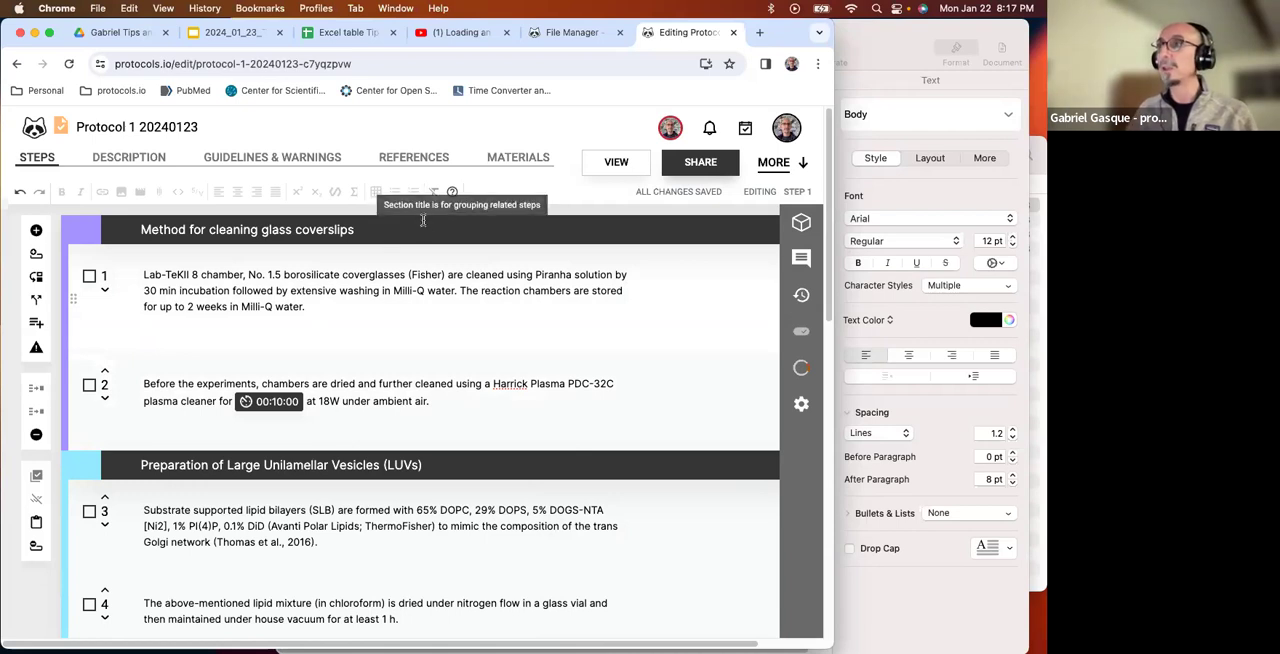
pyautogui.click(355, 305)
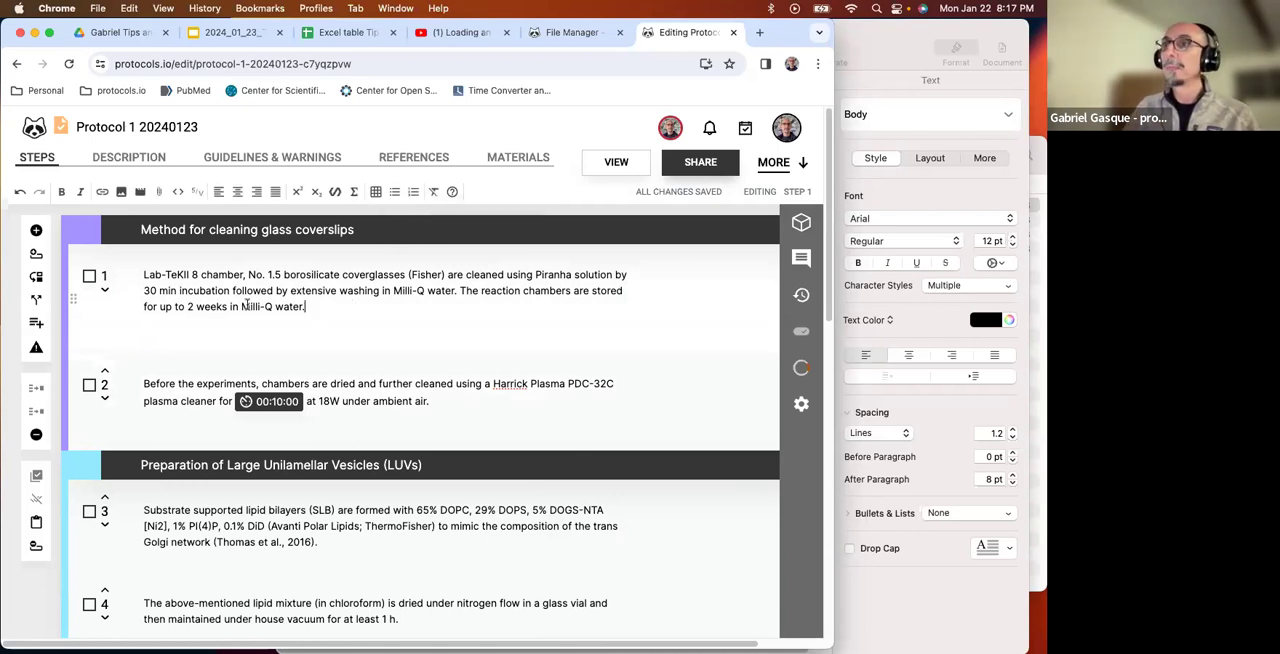
# Insert the agarose gel PNG from Documents > protocols.io > Demos-training > Protocols for import into step 1.
pyautogui.click(121, 193)
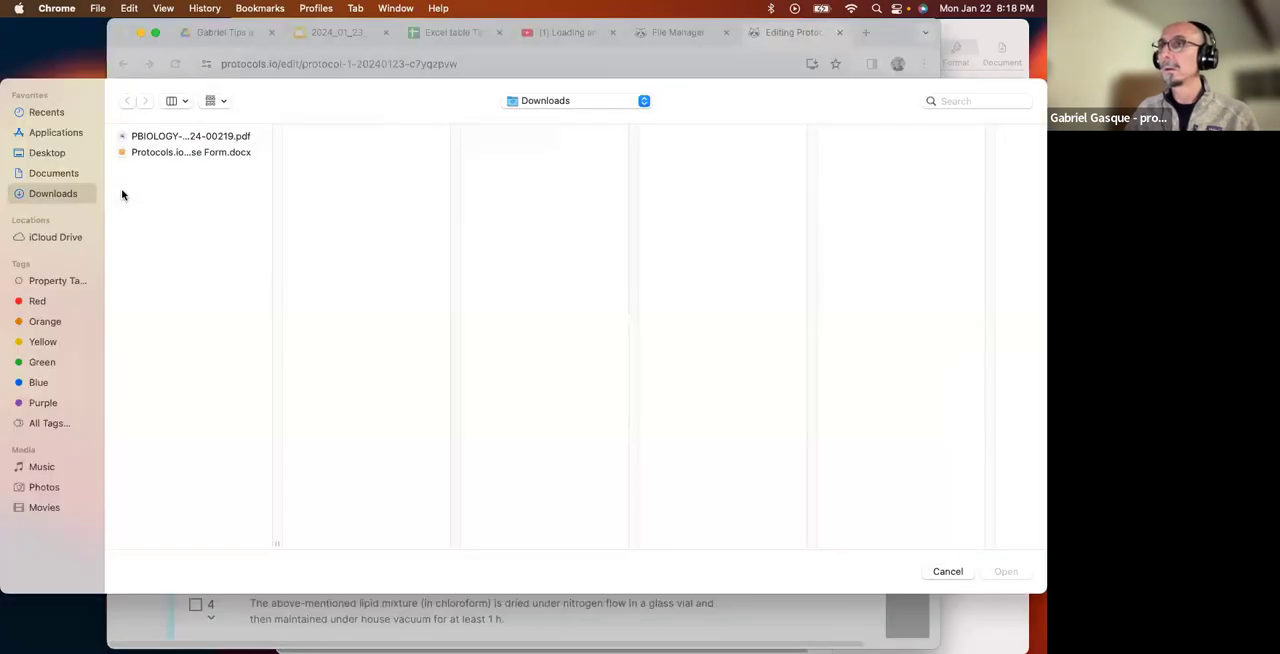
pyautogui.click(60, 173)
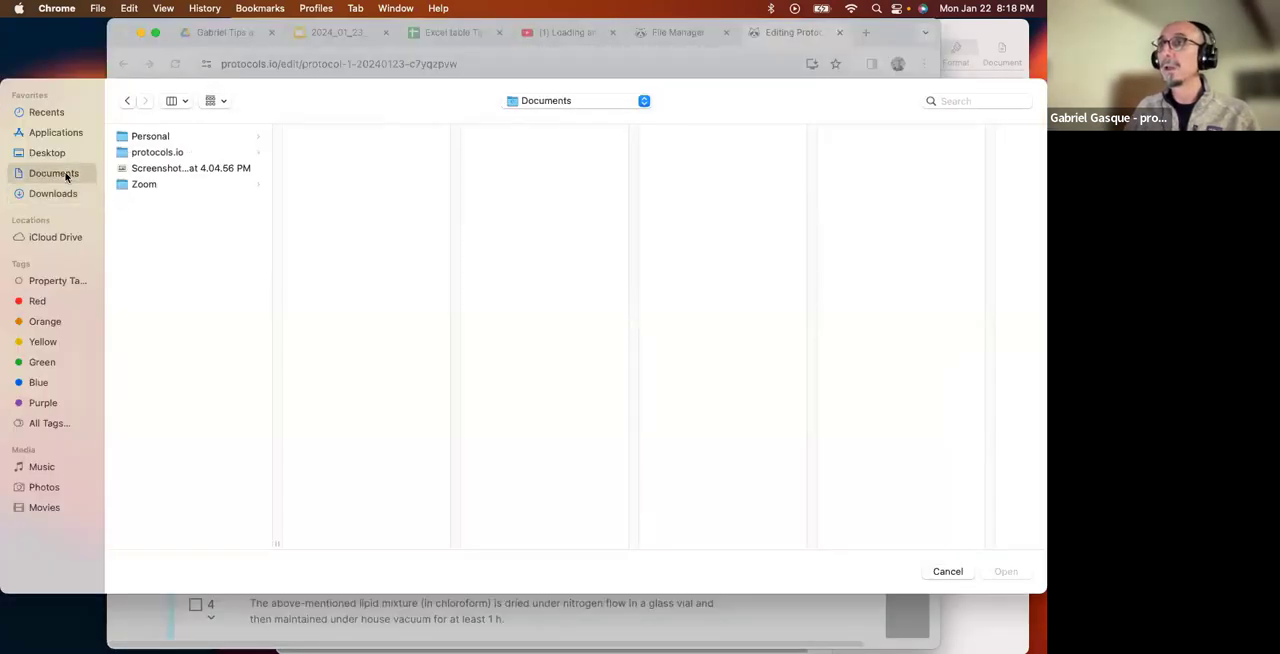
pyautogui.click(157, 157)
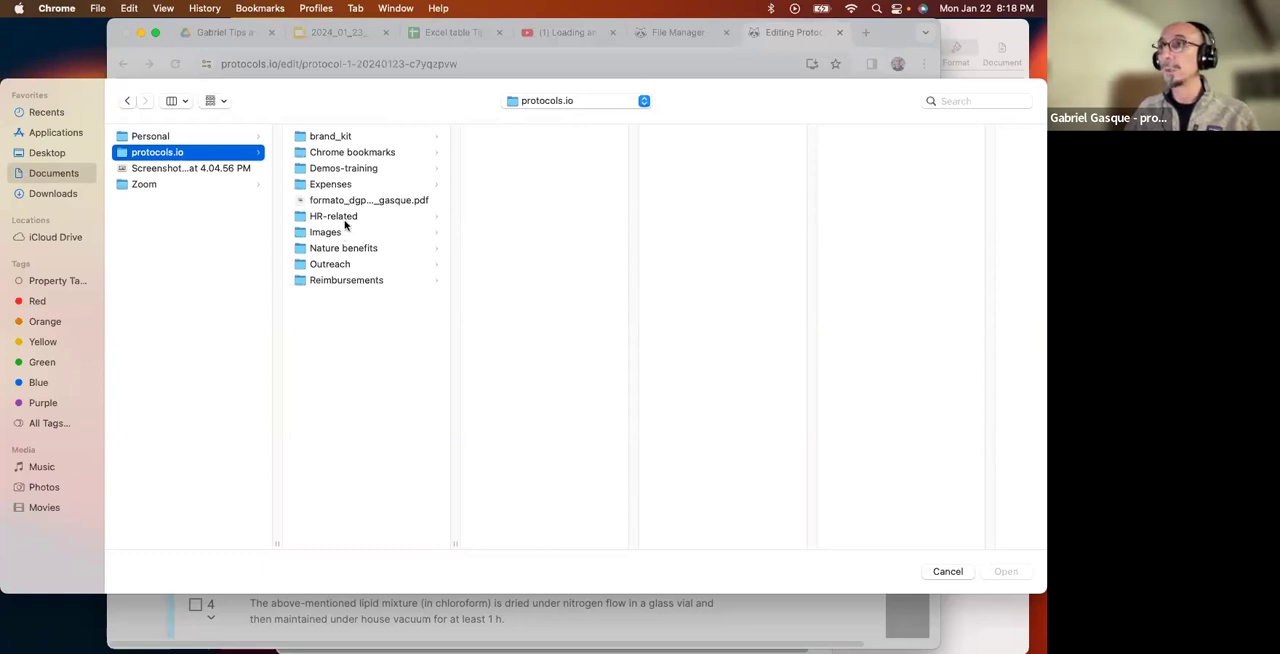
pyautogui.click(355, 171)
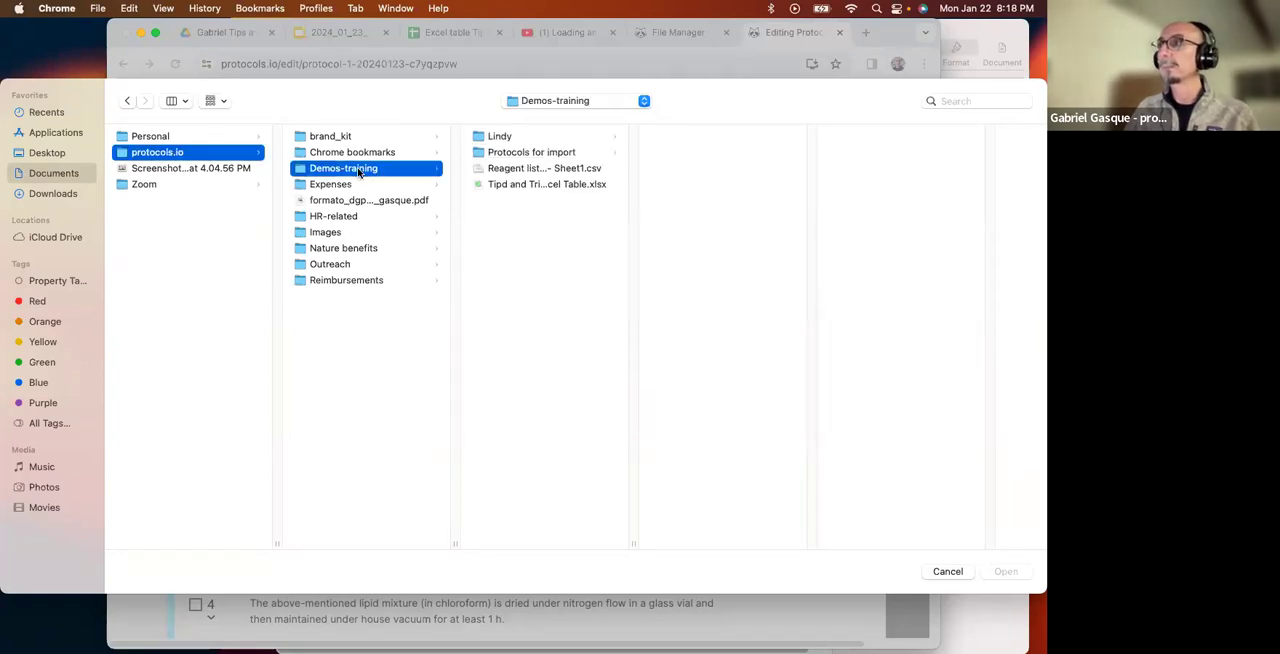
pyautogui.click(544, 152)
pyautogui.click(722, 138)
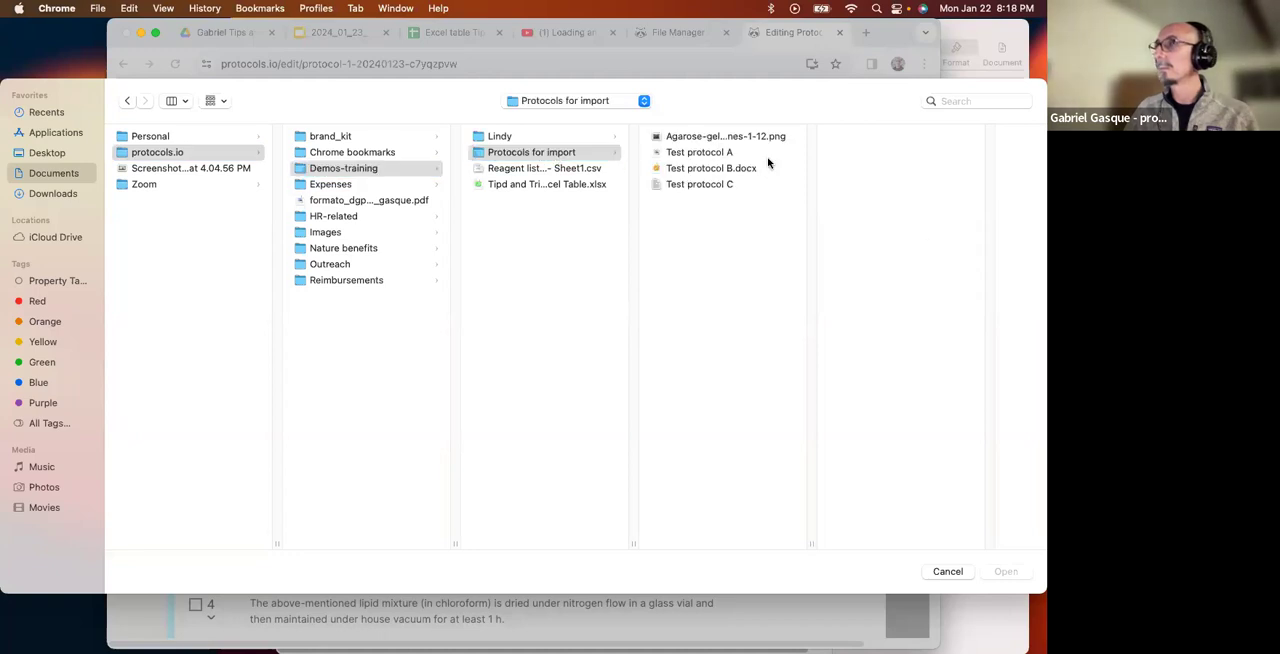
pyautogui.click(1010, 570)
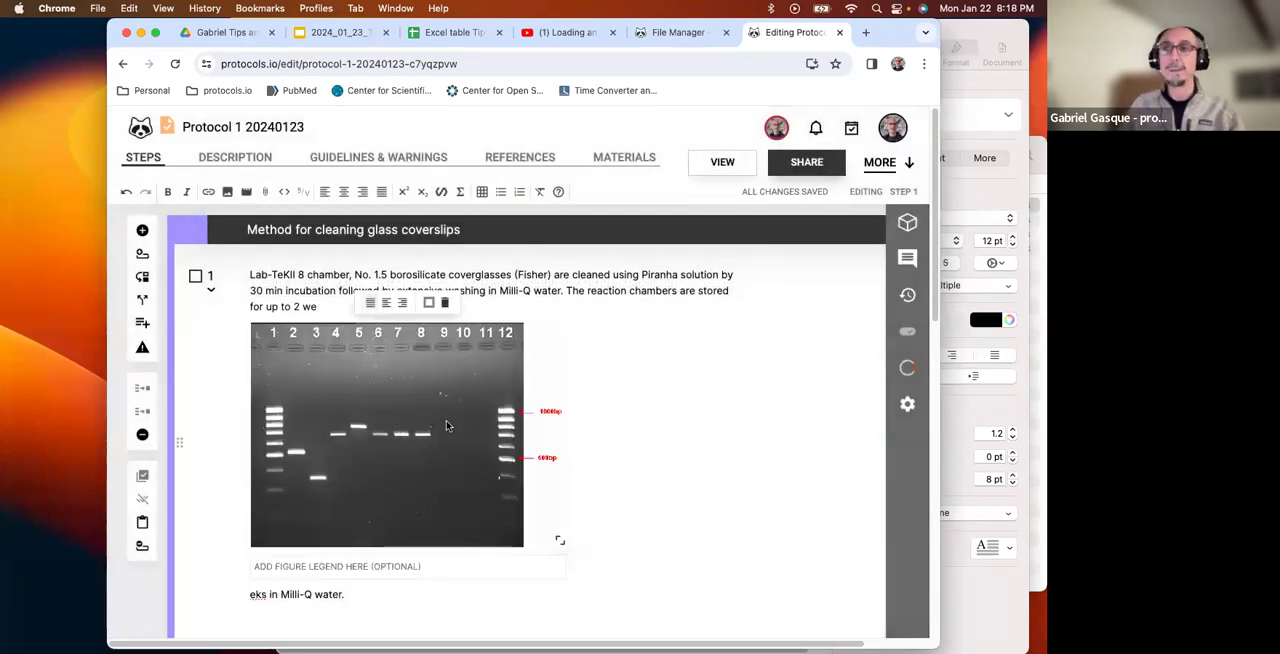
pyautogui.scroll(-4, 740, 449)
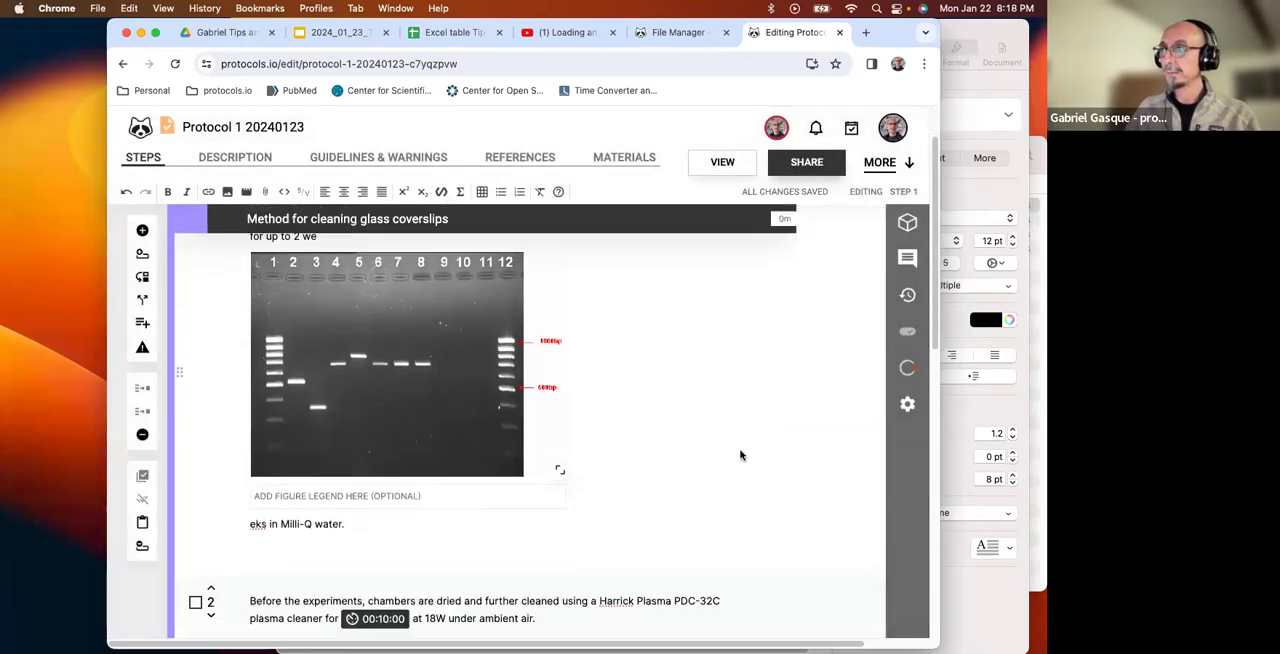
# Add an empty line below the text of step 3 and open the dialog for embedding media there.
pyautogui.scroll(-4, 452, 494)
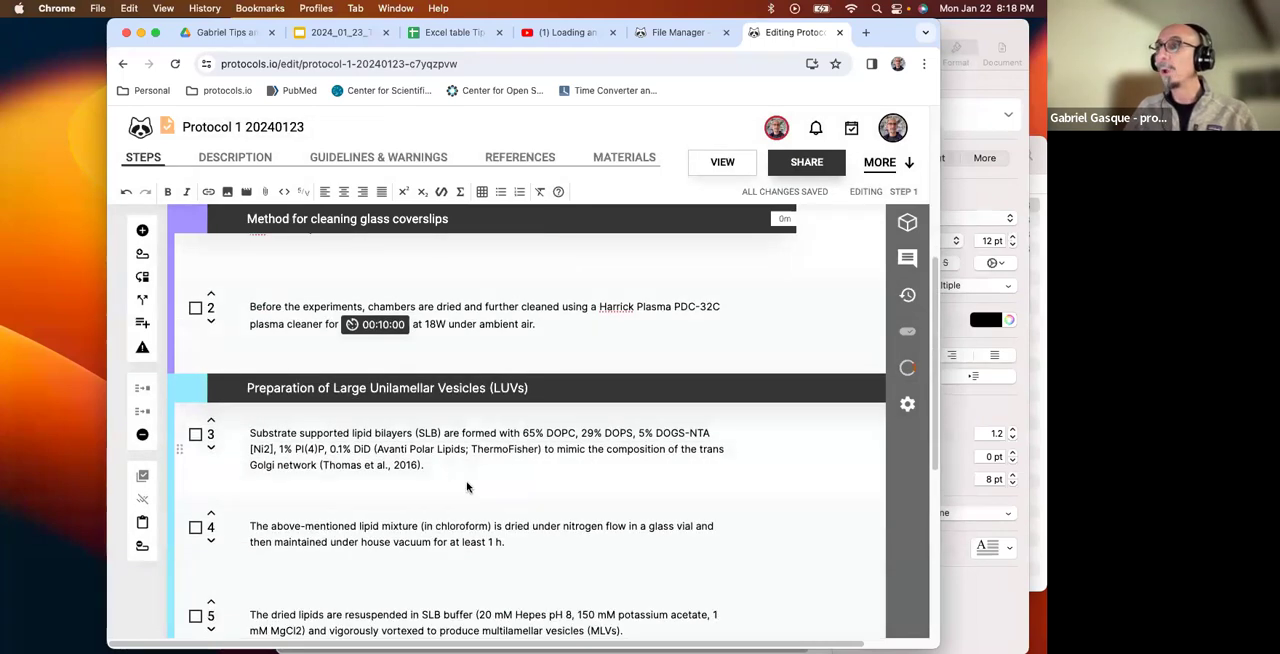
pyautogui.press('Return')
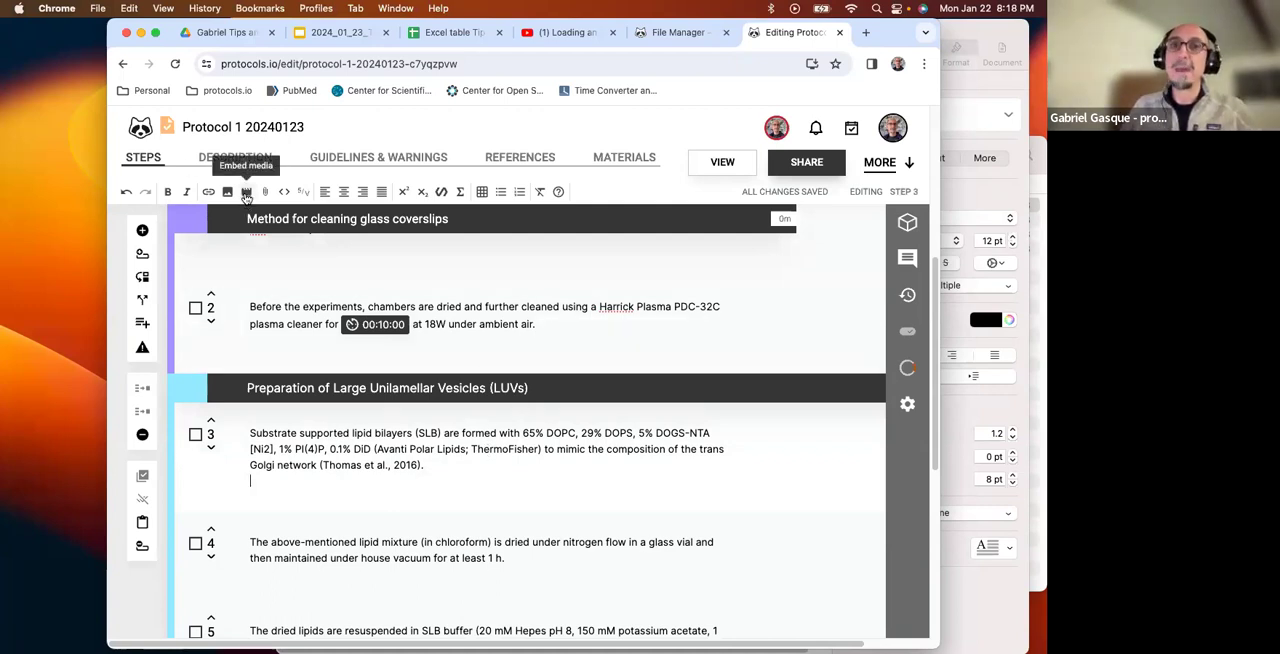
pyautogui.click(246, 192)
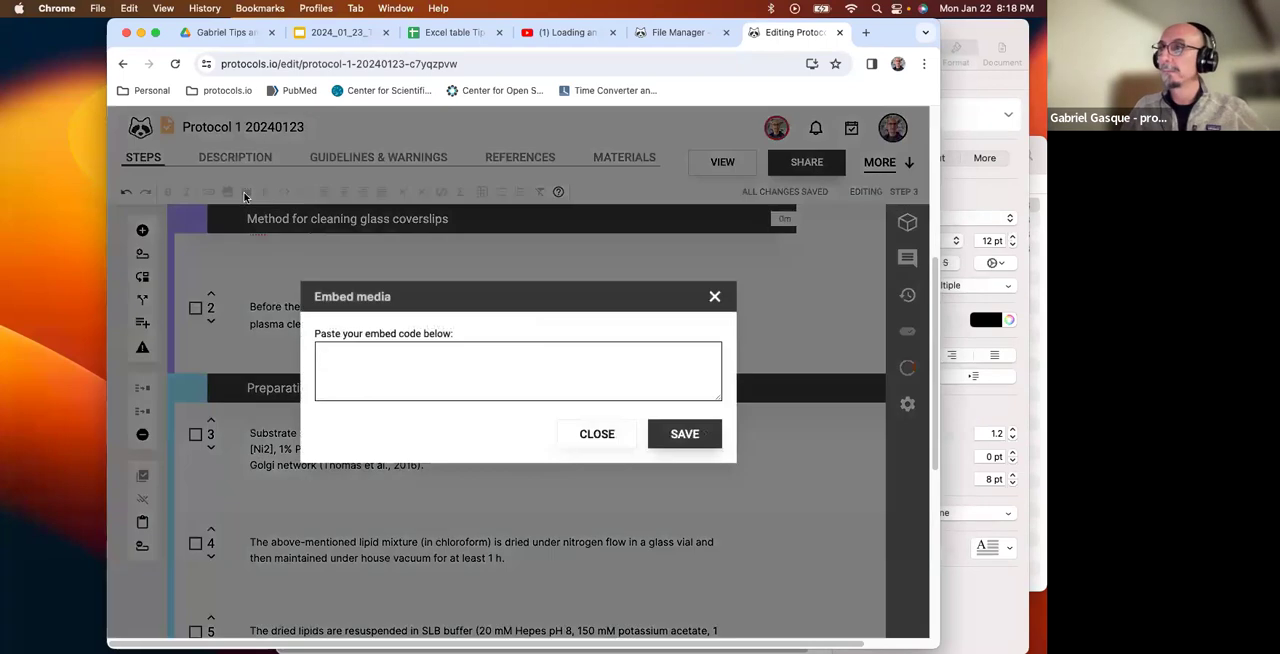
# Switch to the YouTube video "Loading an Agarose Gel", play it briefly and pause it.
pyautogui.click(567, 36)
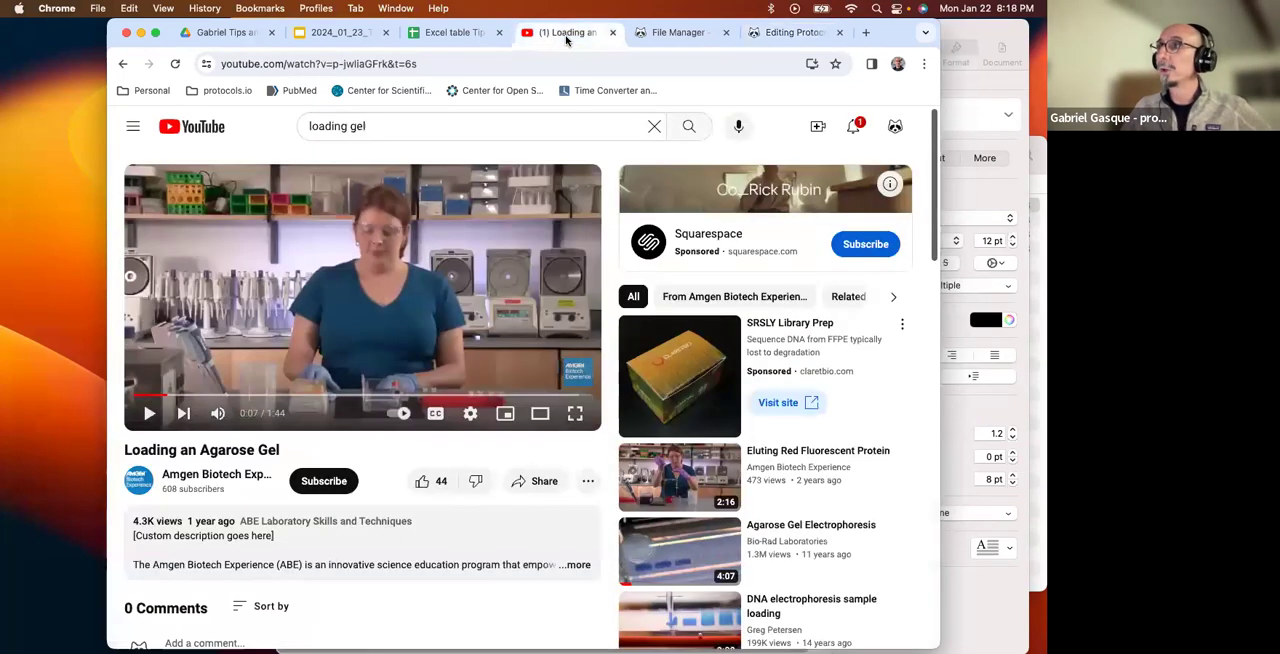
pyautogui.click(150, 414)
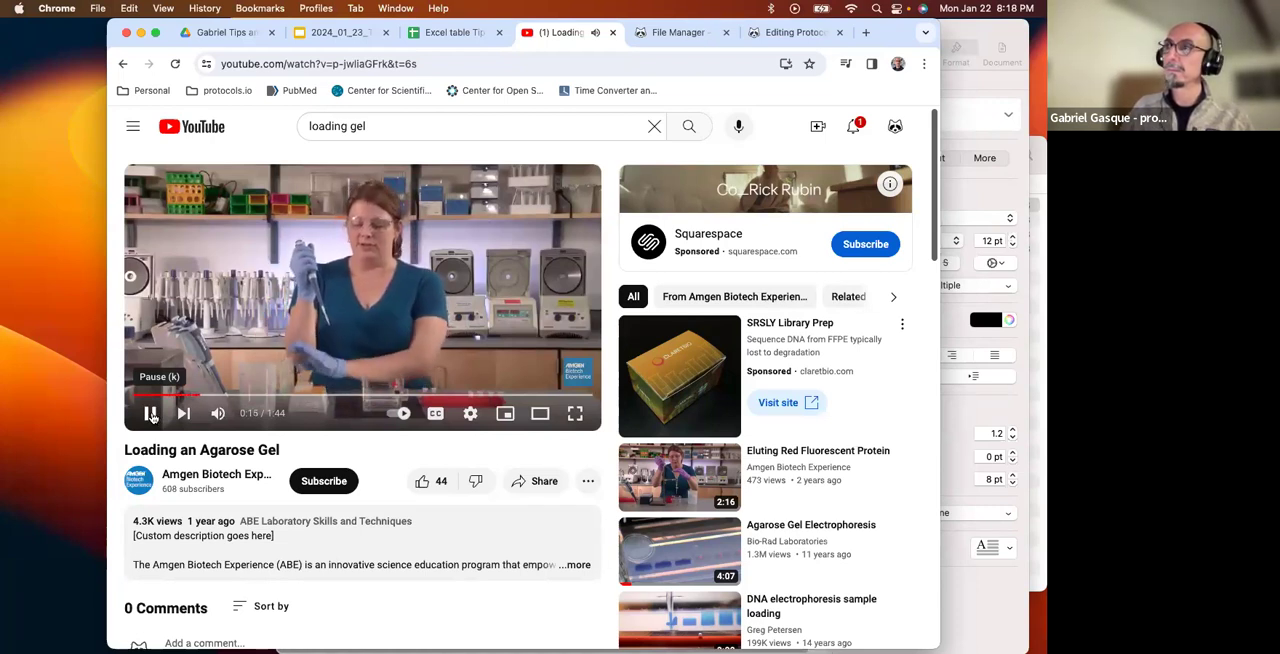
pyautogui.click(151, 415)
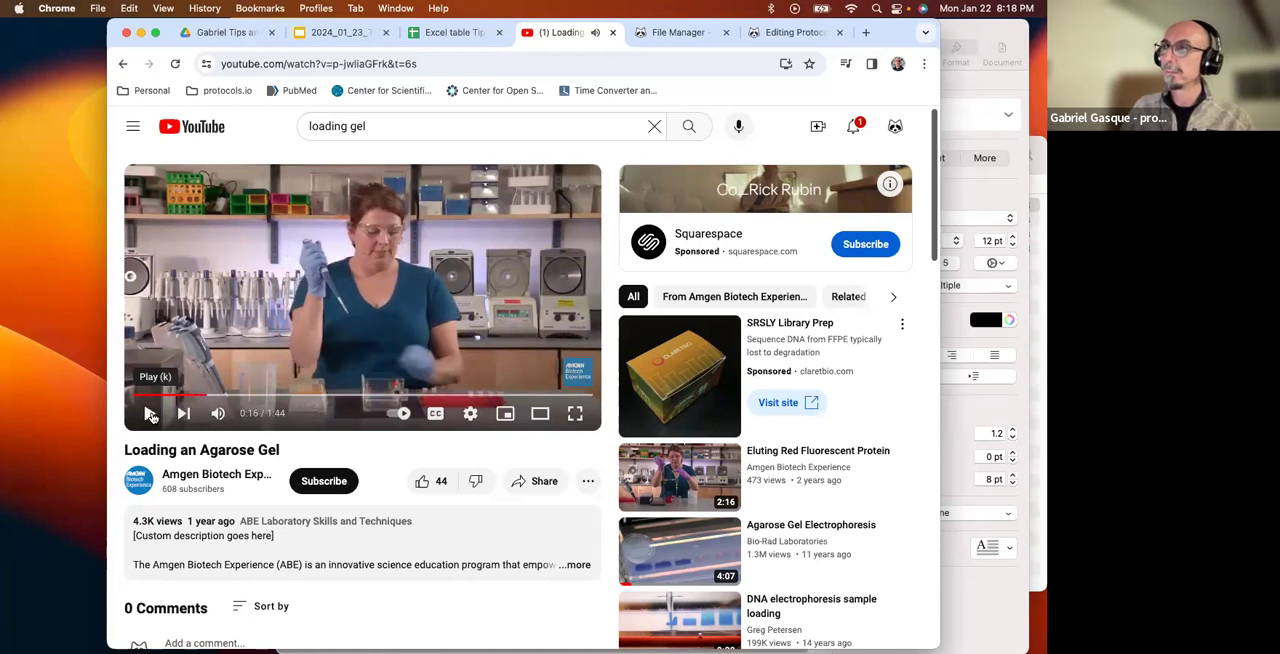
# Copy the embed code of the "Loading an Agarose Gel" video from its share options.
pyautogui.scroll(-2, 503, 443)
pyautogui.click(537, 376)
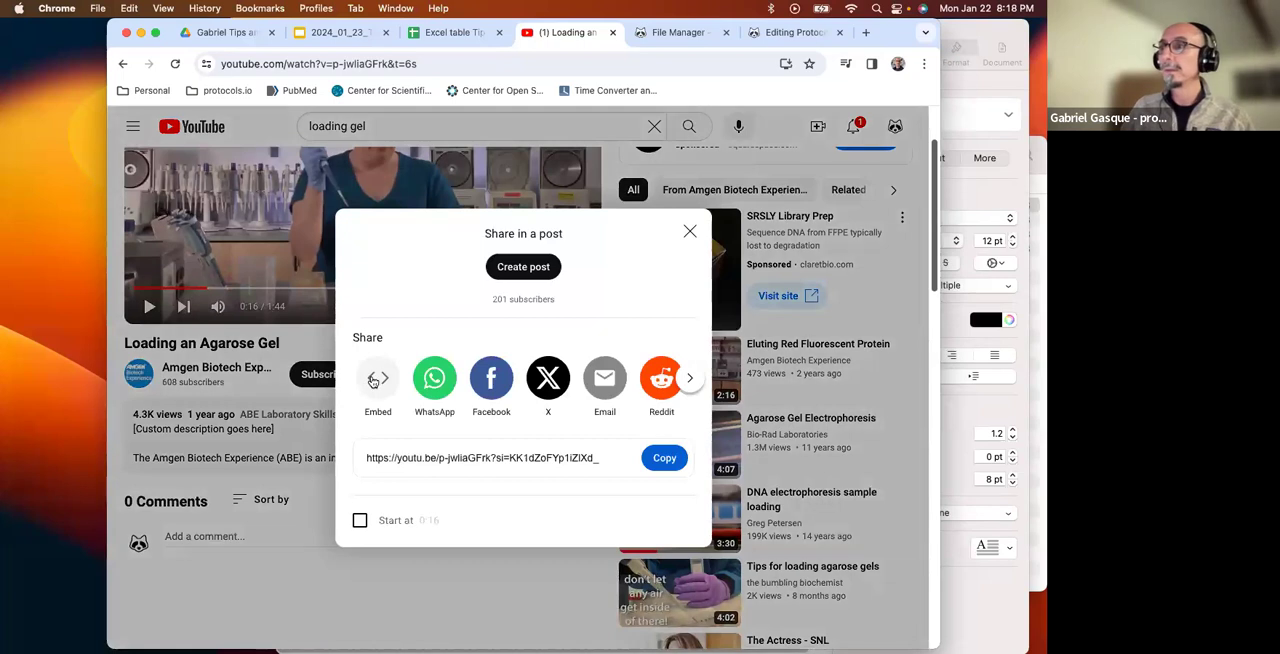
pyautogui.click(377, 379)
pyautogui.scroll(-3, 478, 467)
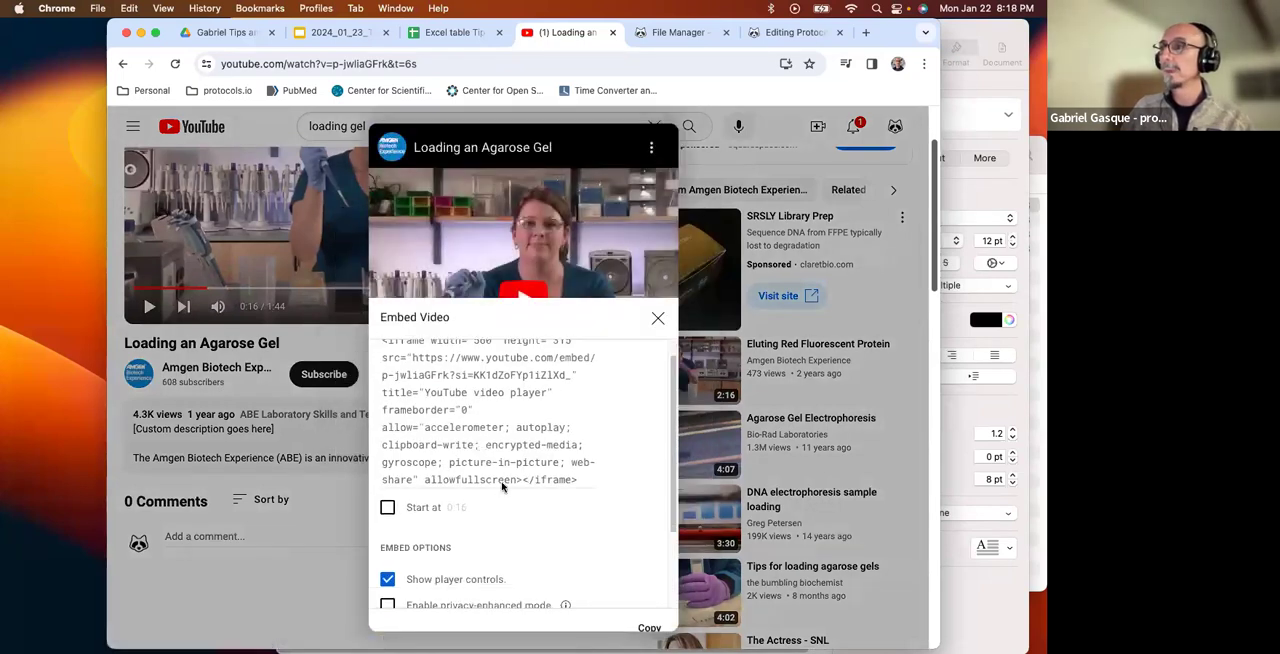
pyautogui.click(649, 626)
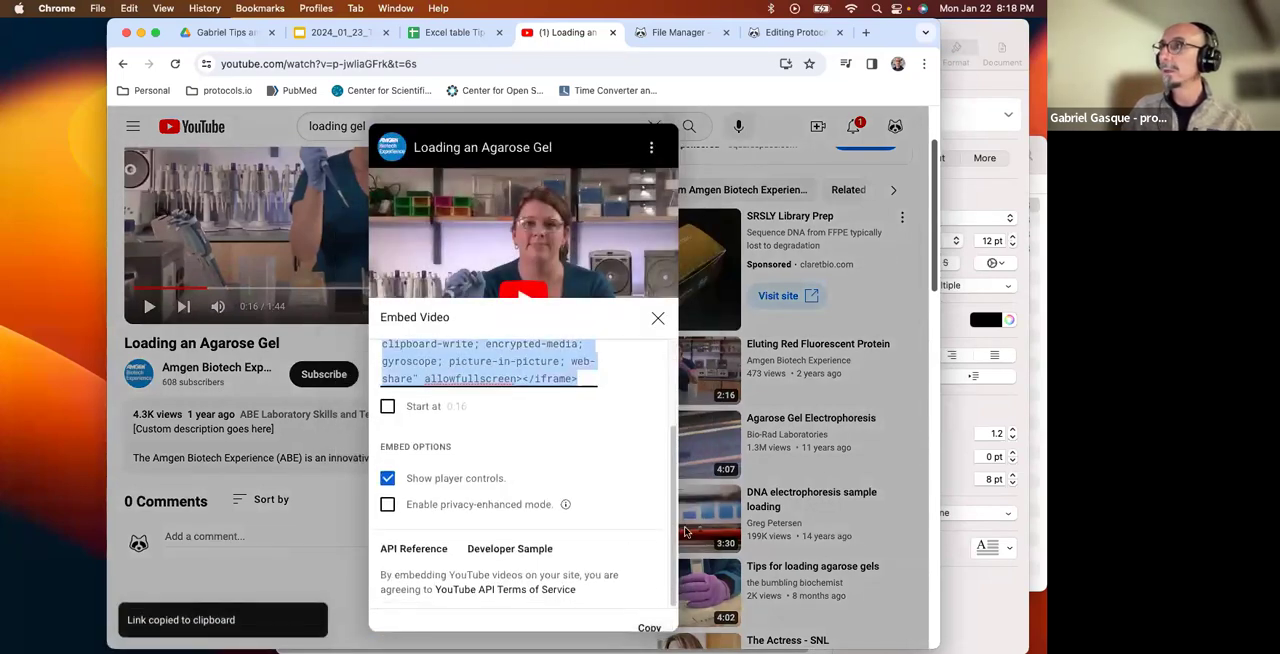
# Return to the protocol editor, paste the copied embed code for step 3 and save the media.
pyautogui.click(792, 32)
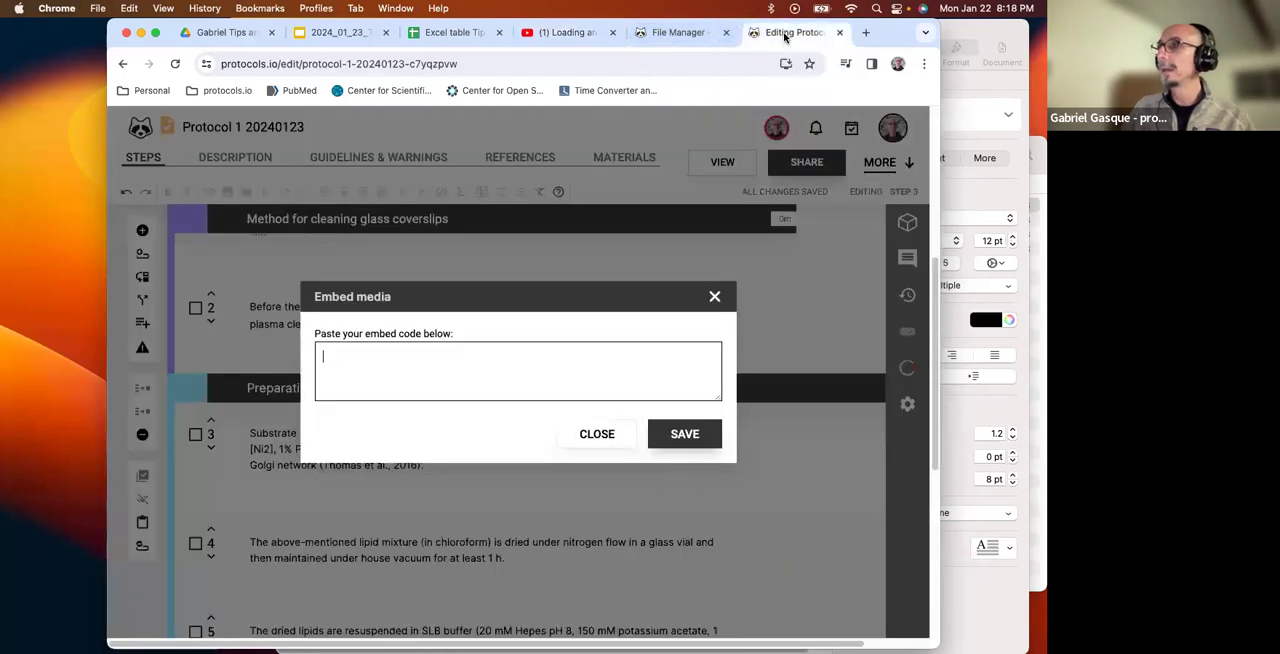
pyautogui.click(542, 374)
pyautogui.rightClick(546, 373)
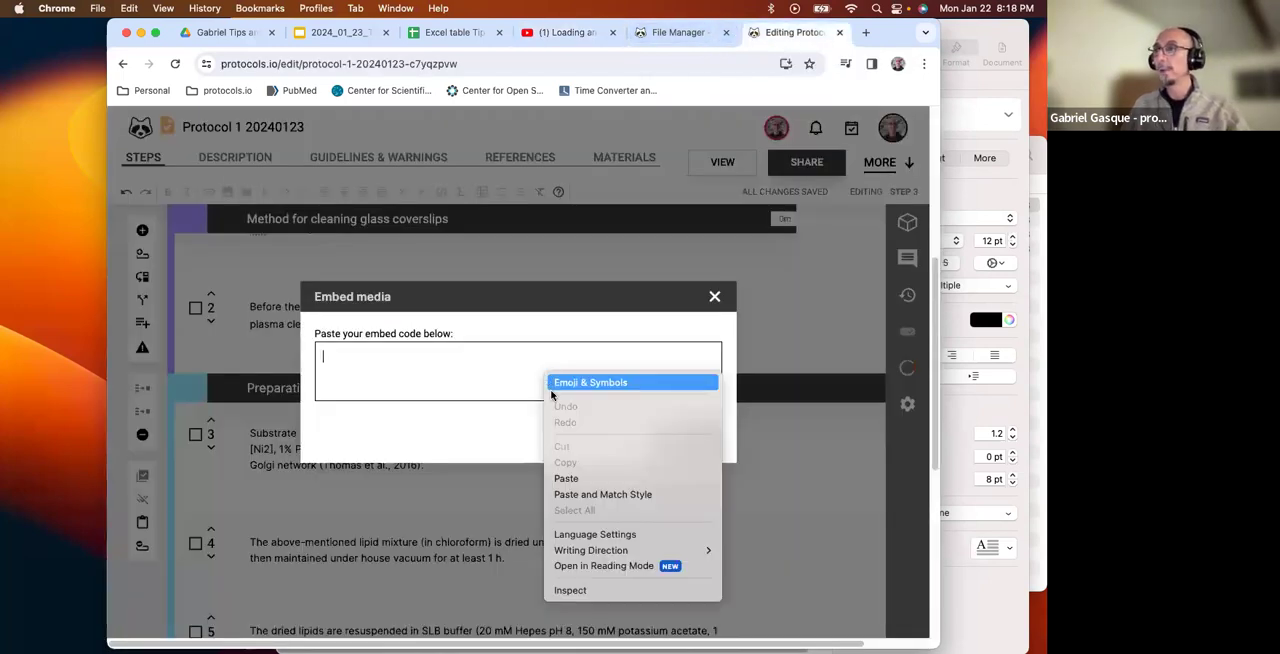
pyautogui.click(580, 478)
pyautogui.click(684, 434)
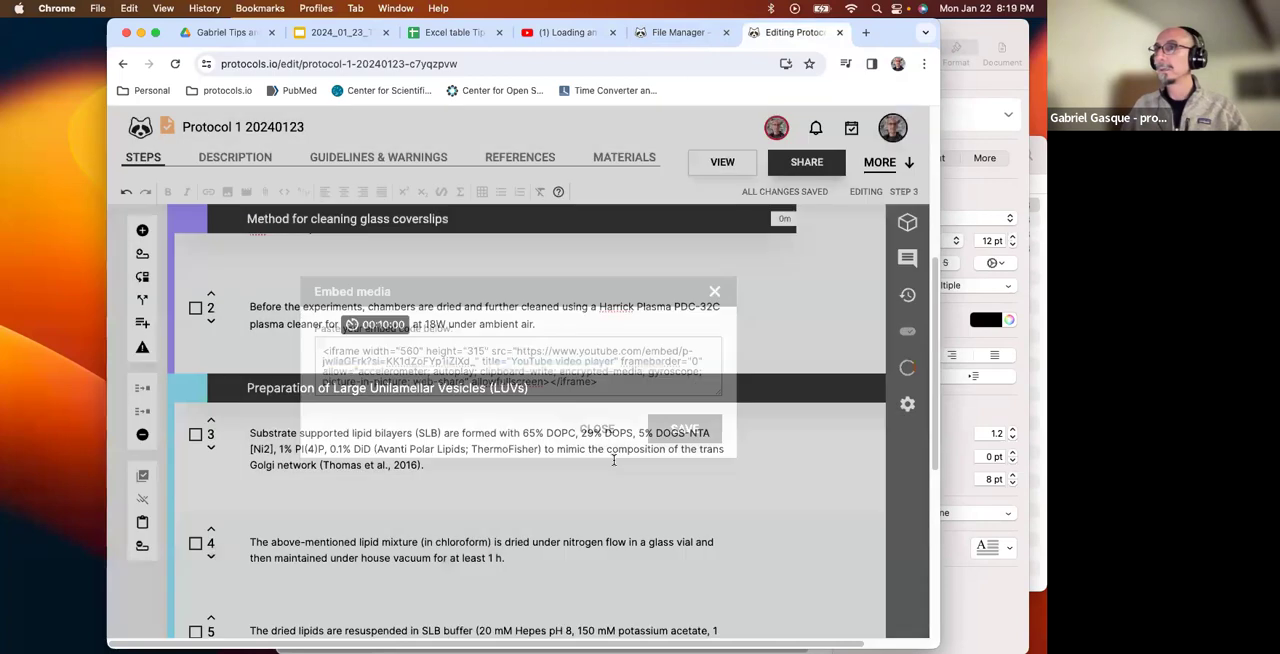
# Play the video embedded in step 3 for a few seconds and pause it.
pyautogui.scroll(3, 527, 529)
pyautogui.scroll(-1, 527, 515)
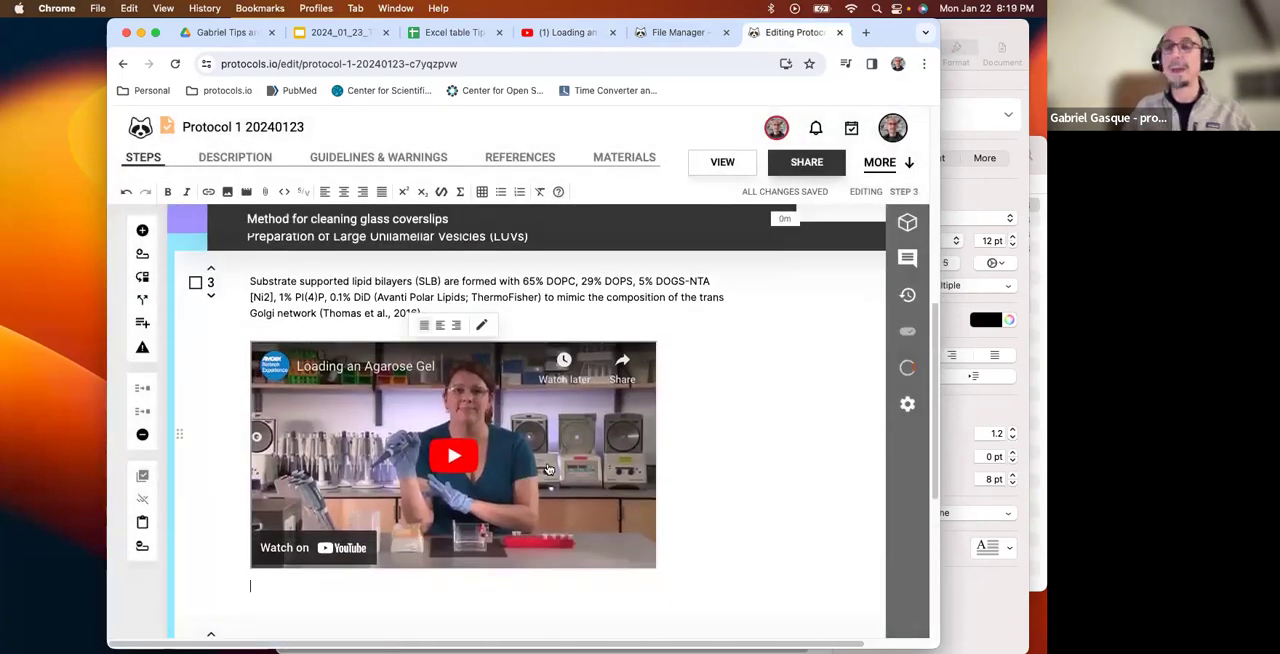
pyautogui.click(473, 459)
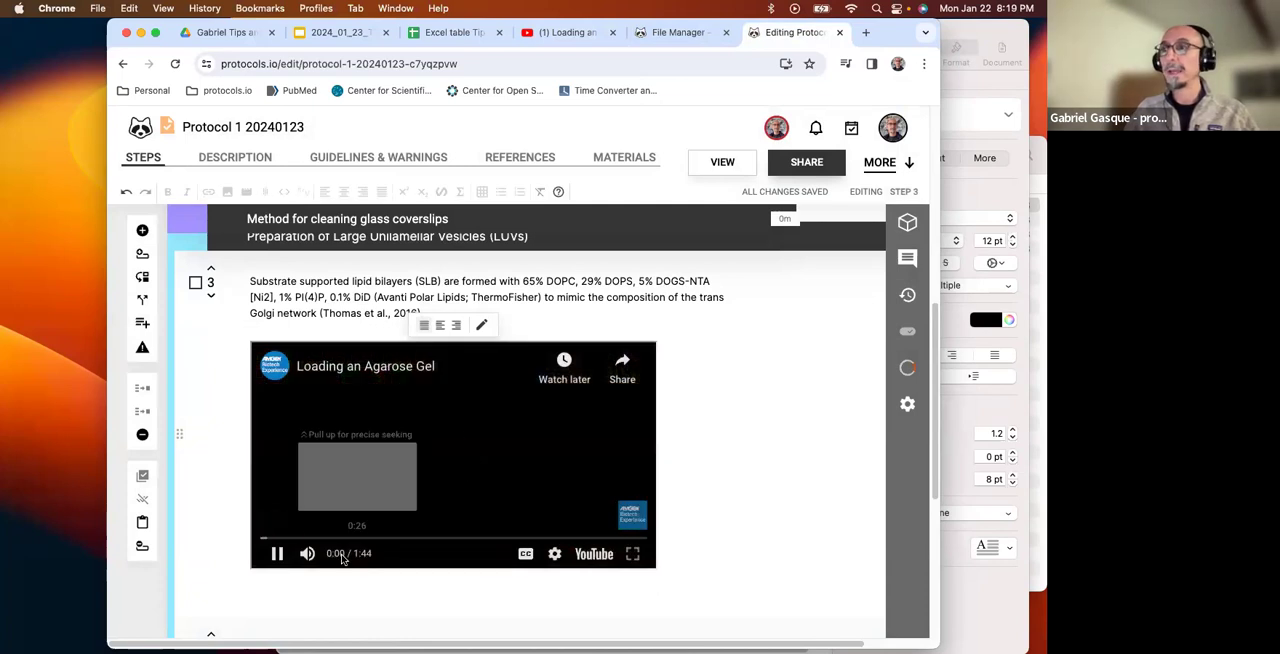
pyautogui.click(276, 553)
# Insert a table with 3 columns and 3 rows below the text of step 4.
pyautogui.scroll(-3, 276, 553)
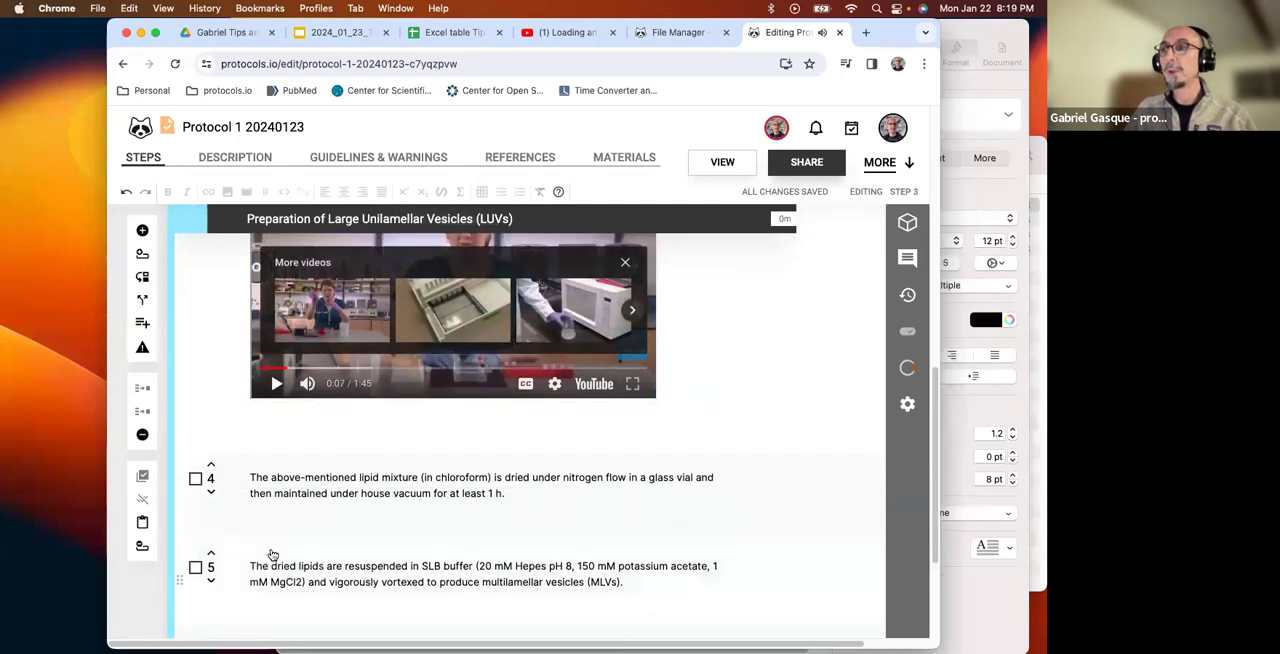
pyautogui.click(587, 472)
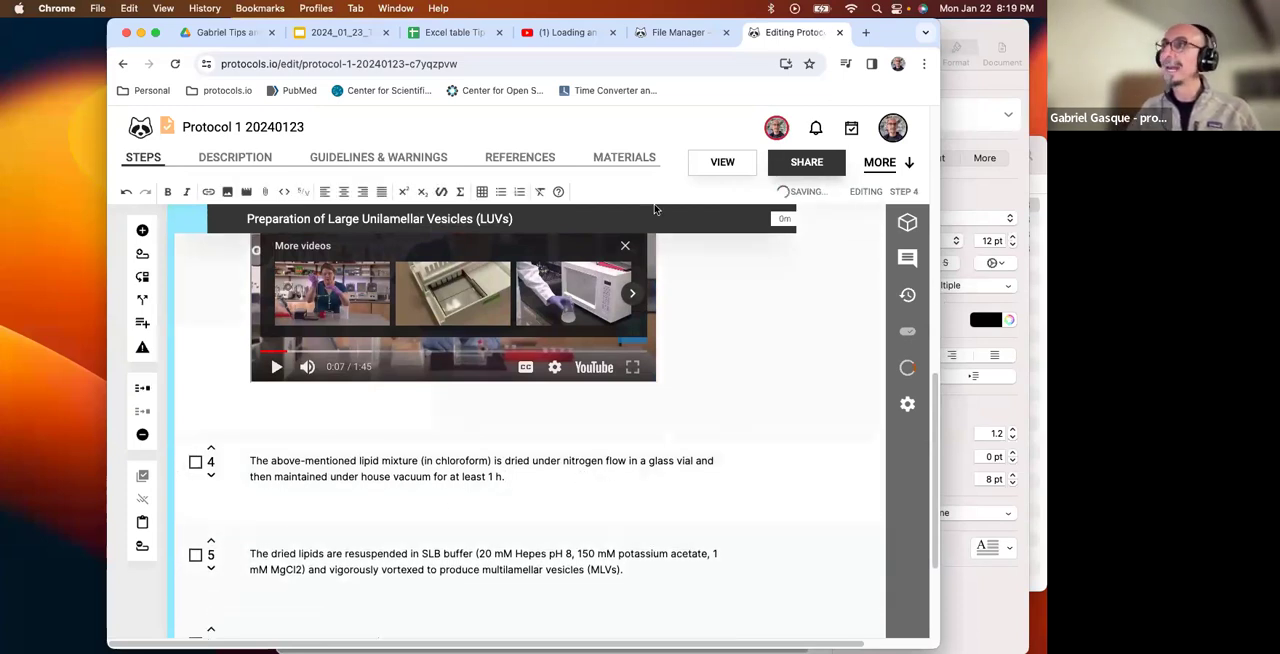
pyautogui.click(482, 193)
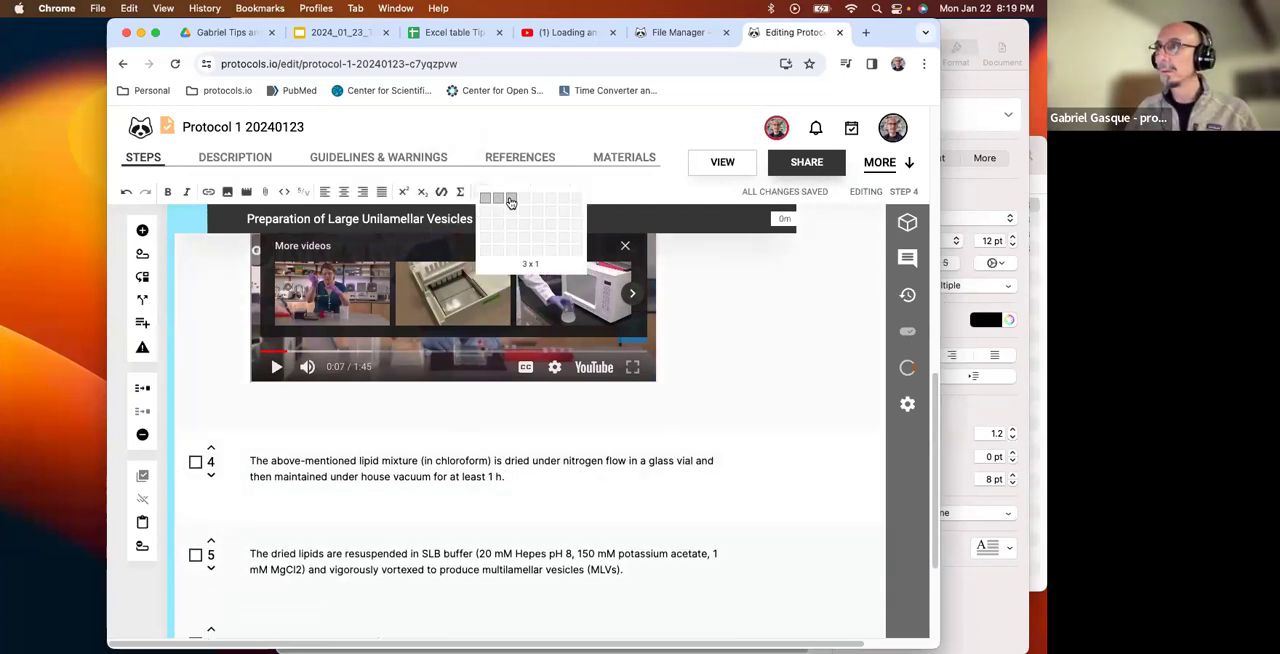
pyautogui.click(513, 232)
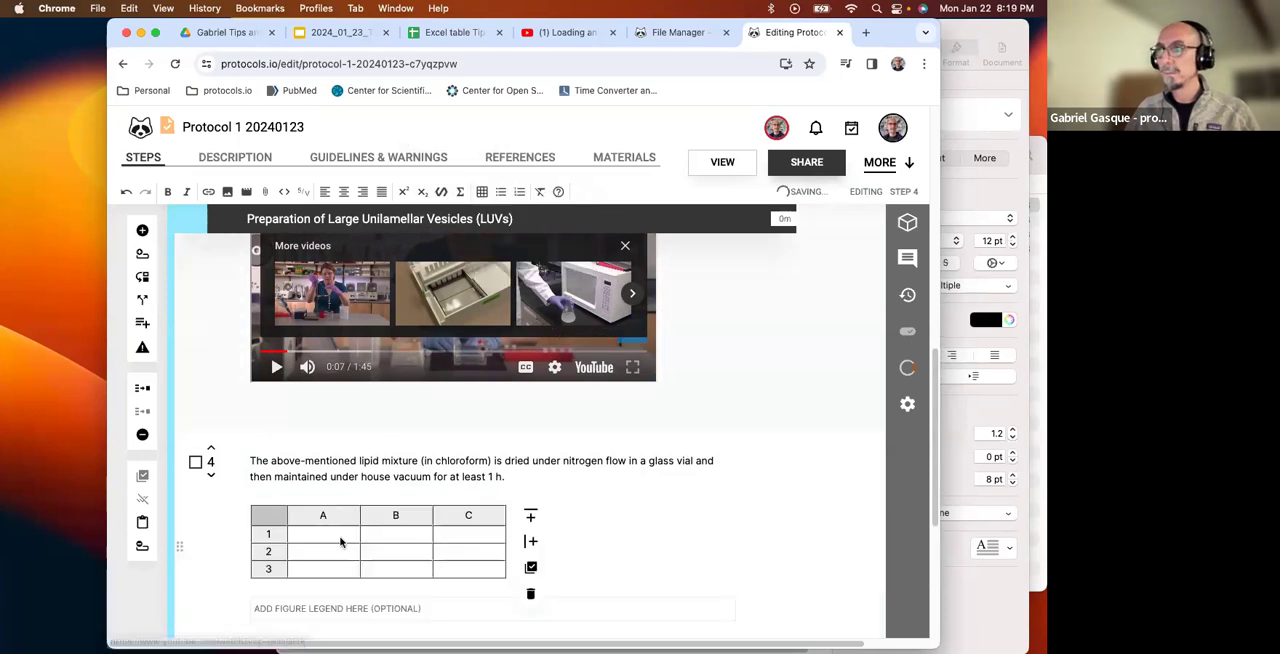
# Fill the first row of the step 4 table with the headers Reagent, Volume and 10X.
pyautogui.write('Reagent')
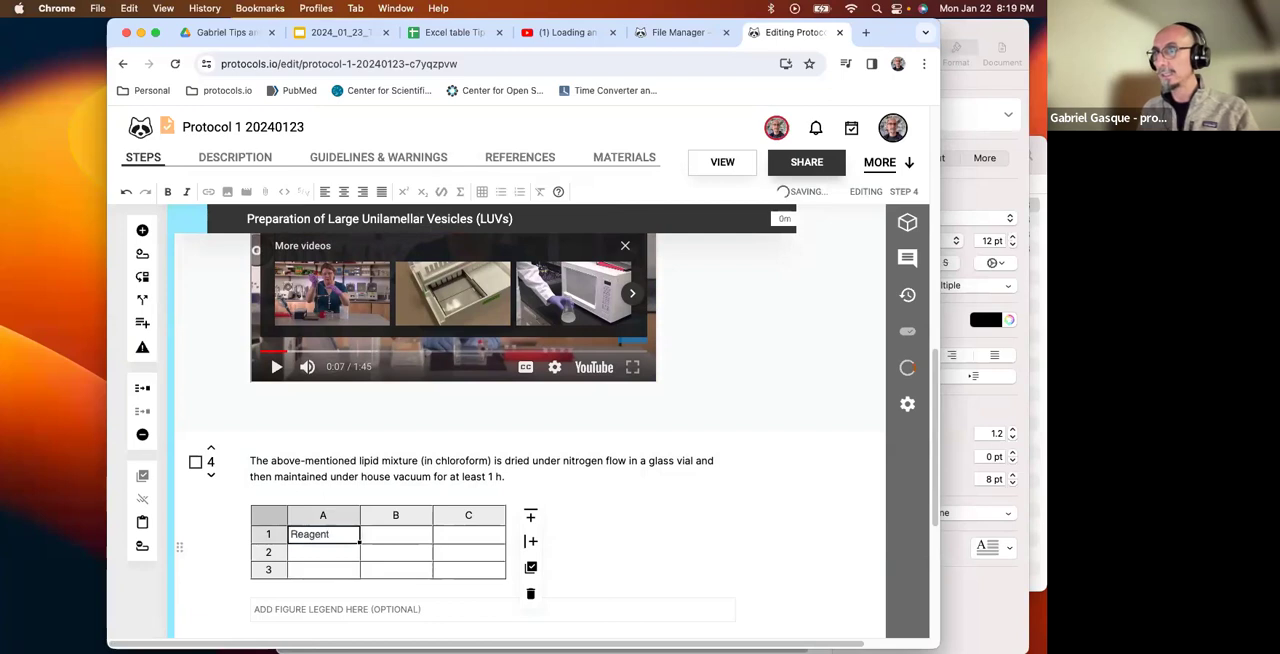
pyautogui.press('Tab')
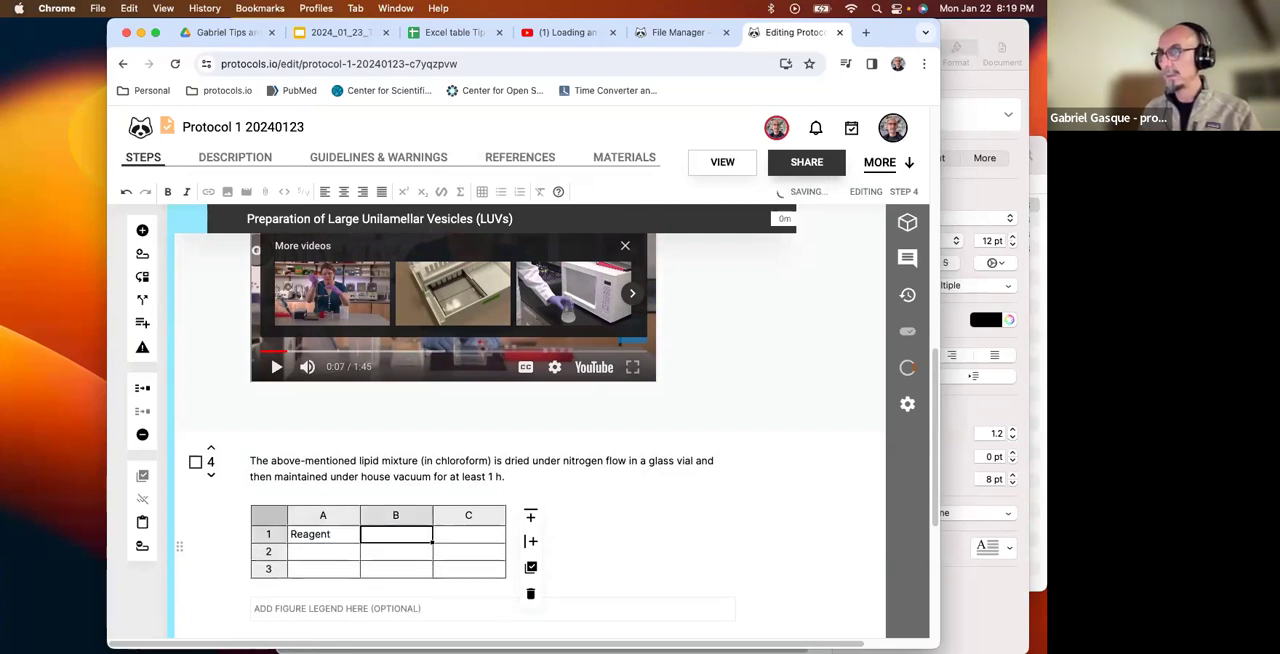
pyautogui.write('Volume')
pyautogui.press('Tab')
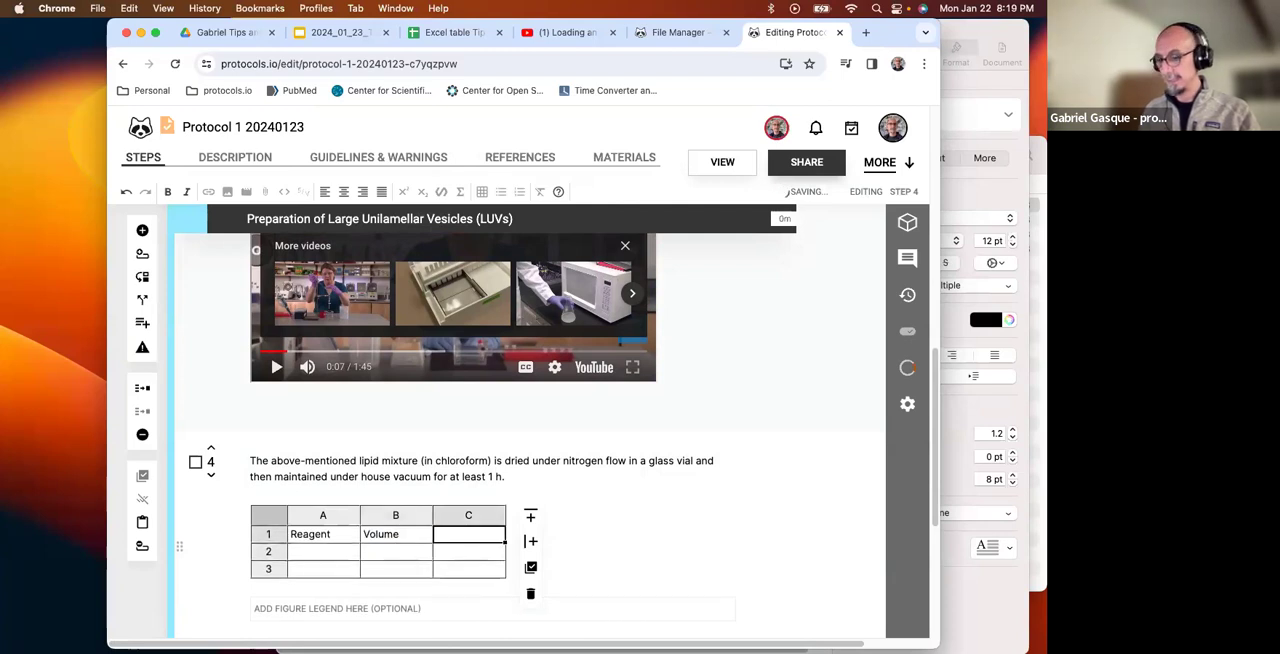
pyautogui.write('10')
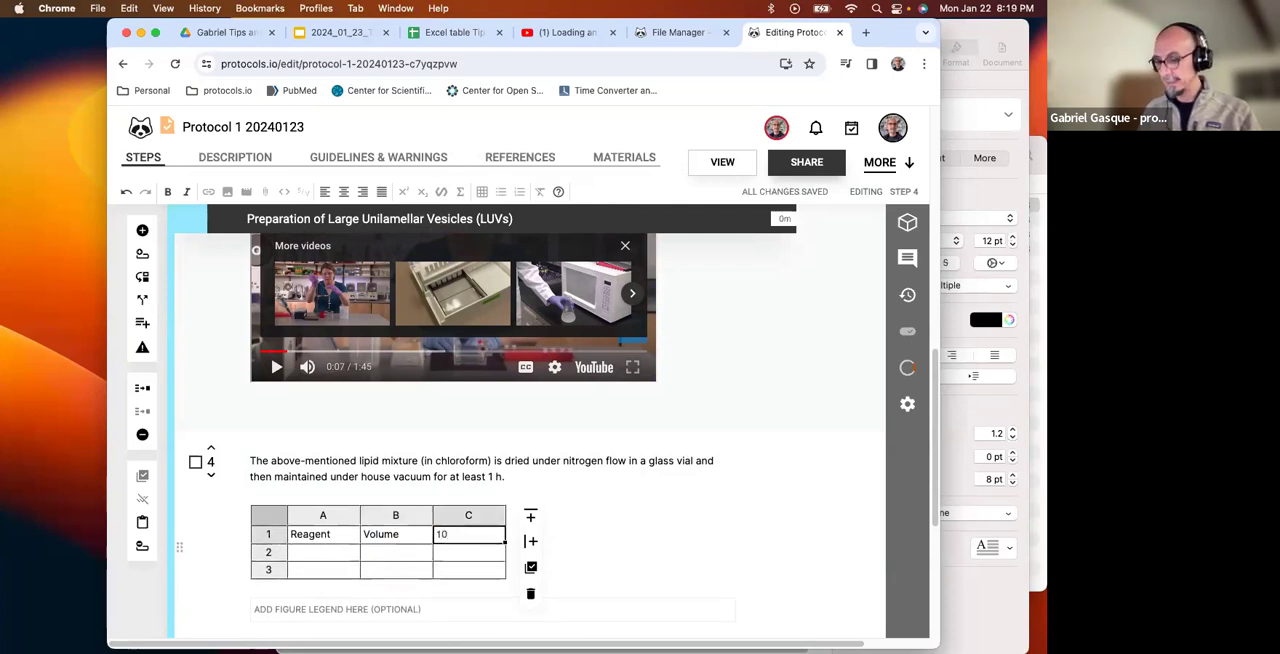
pyautogui.write('K')
pyautogui.press('Tab')
# Enter reagents A and B in cells A2 and A3, with volumes 24 and 6 beside them.
pyautogui.write('A')
pyautogui.press('Return')
pyautogui.write('B')
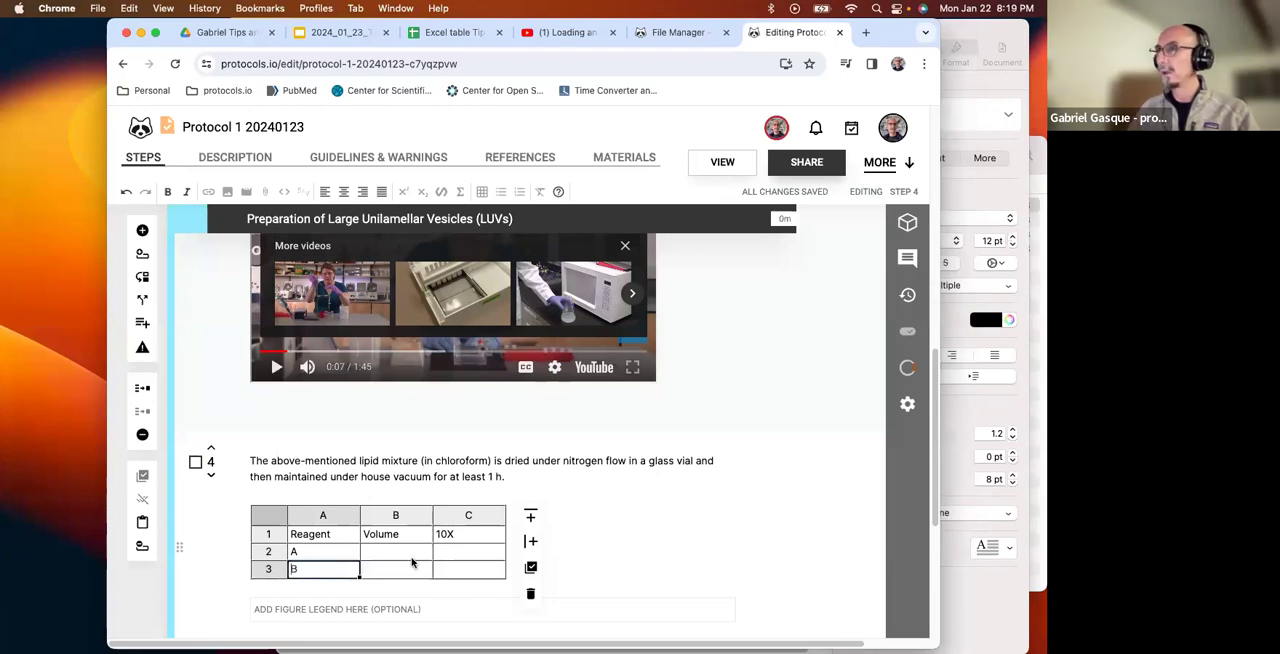
pyautogui.click(405, 552)
pyautogui.write('245')
pyautogui.press('BackSpace')
pyautogui.press('Return')
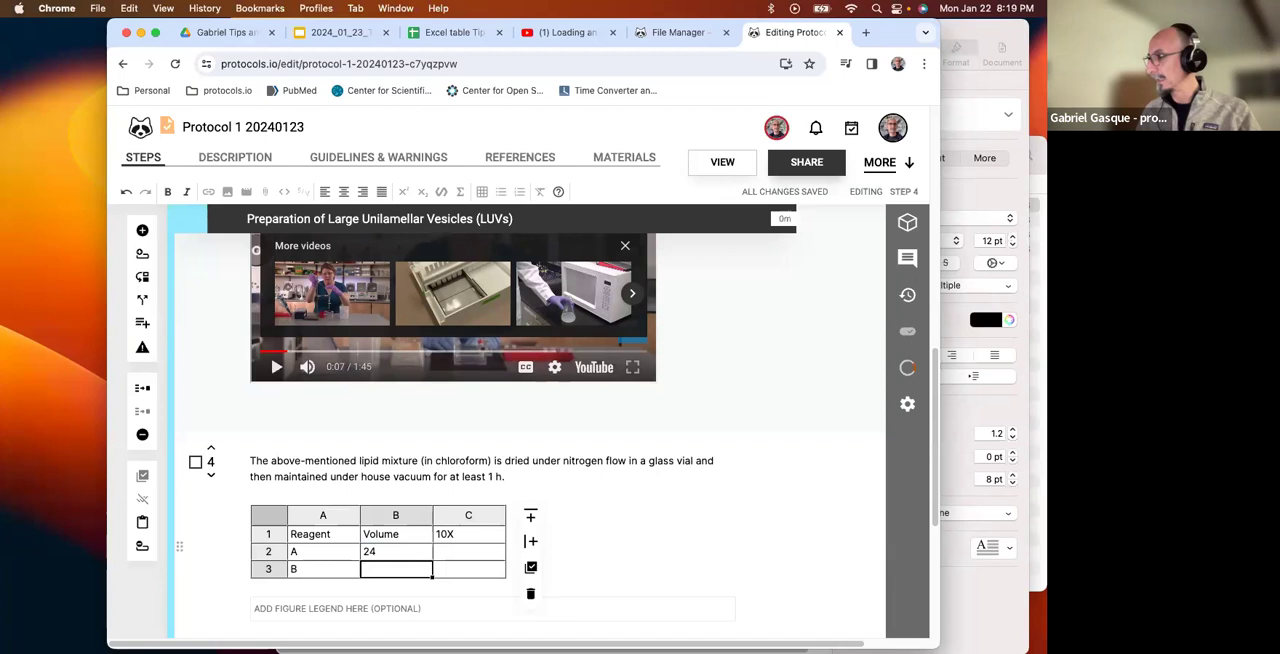
pyautogui.write('6')
pyautogui.press('Return')
# Enter the formula =b2*10 in cell C2 and fill it down through C4.
pyautogui.click(475, 553)
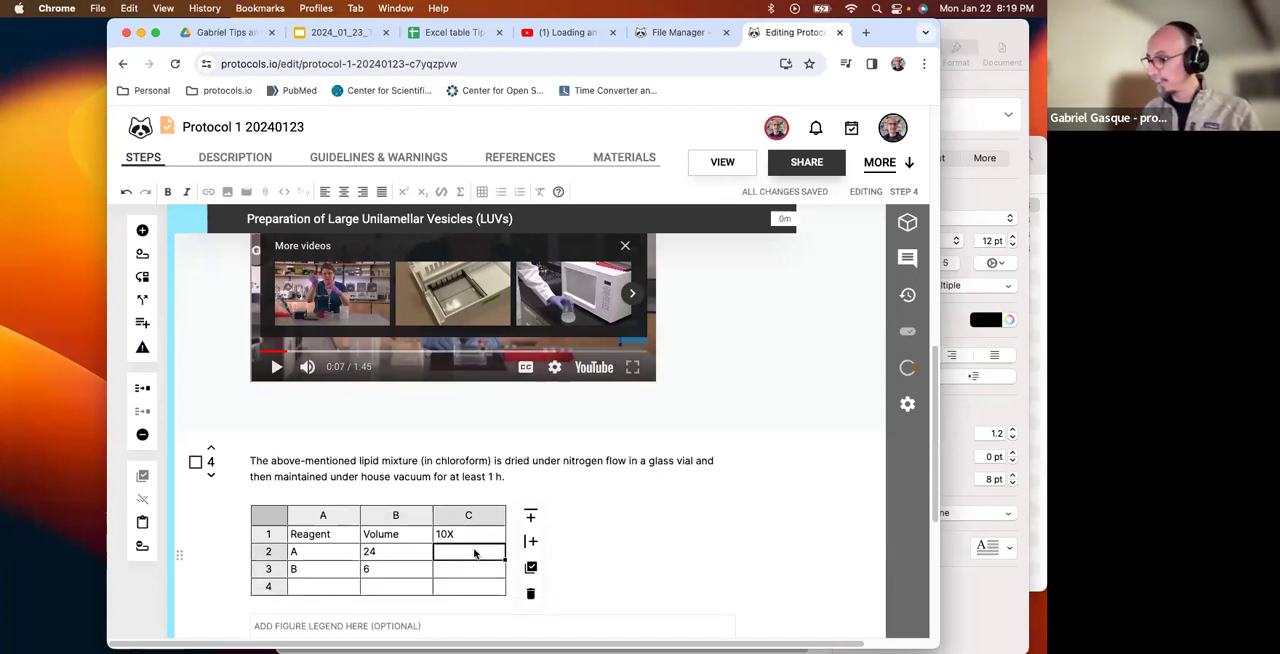
pyautogui.write('=')
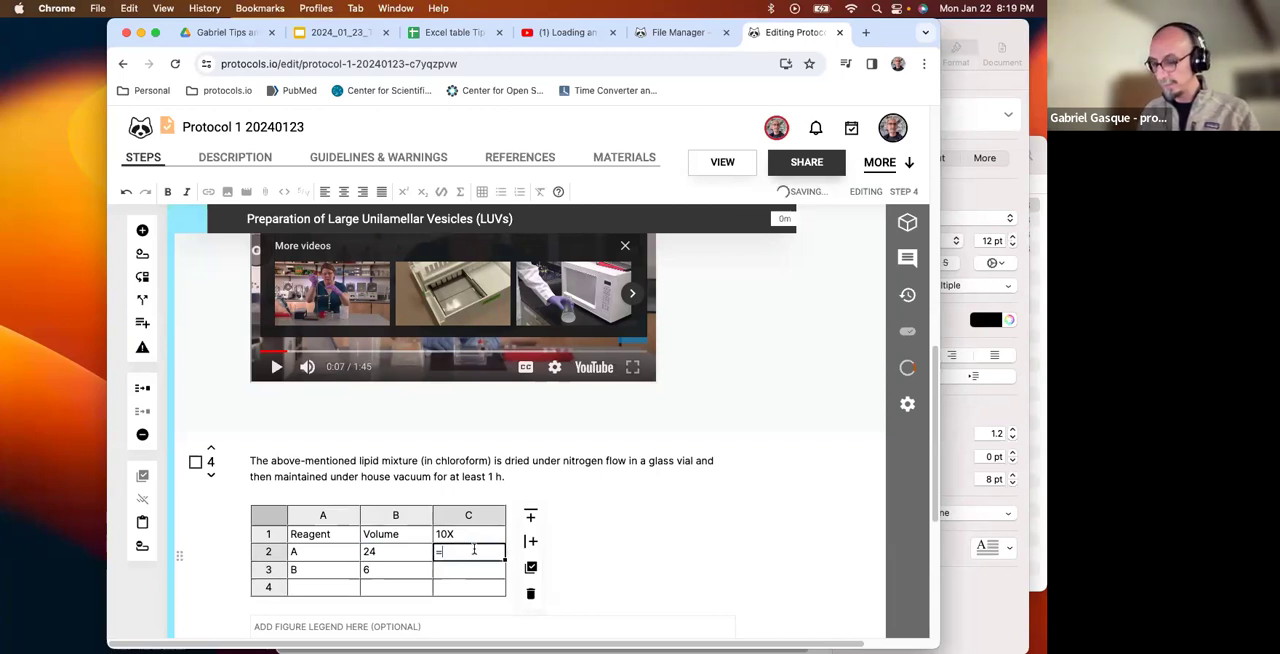
pyautogui.write('b2*')
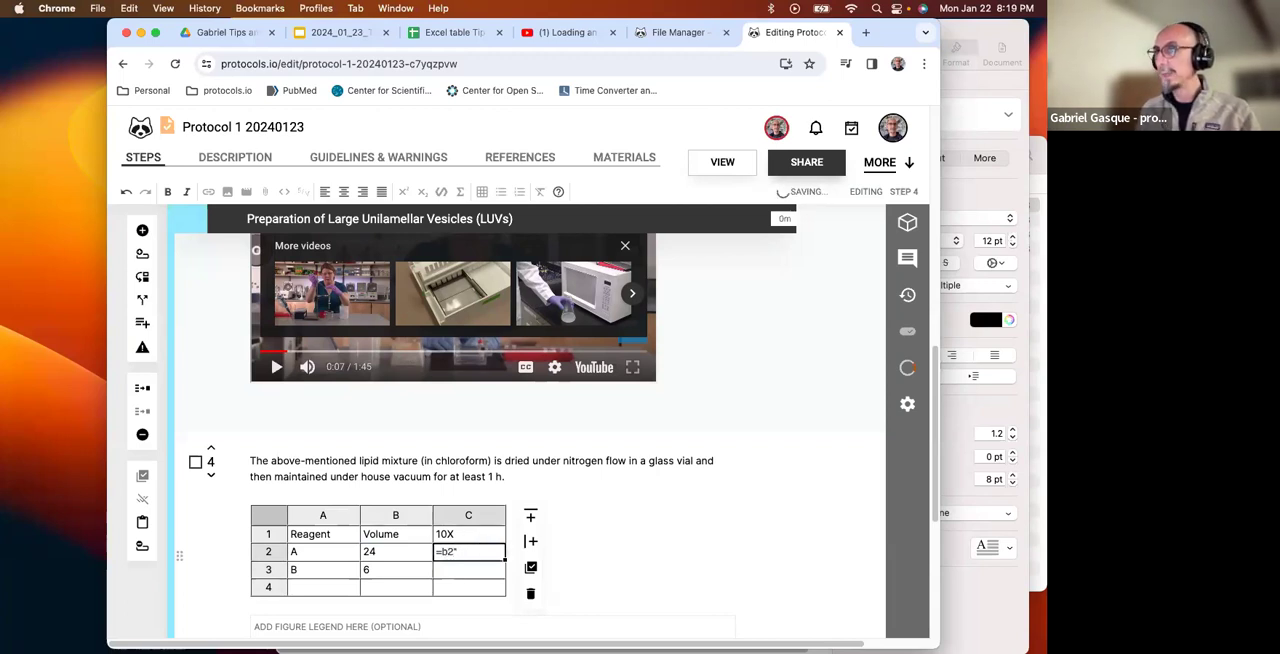
pyautogui.write('10')
pyautogui.press('Return')
pyautogui.click(465, 556)
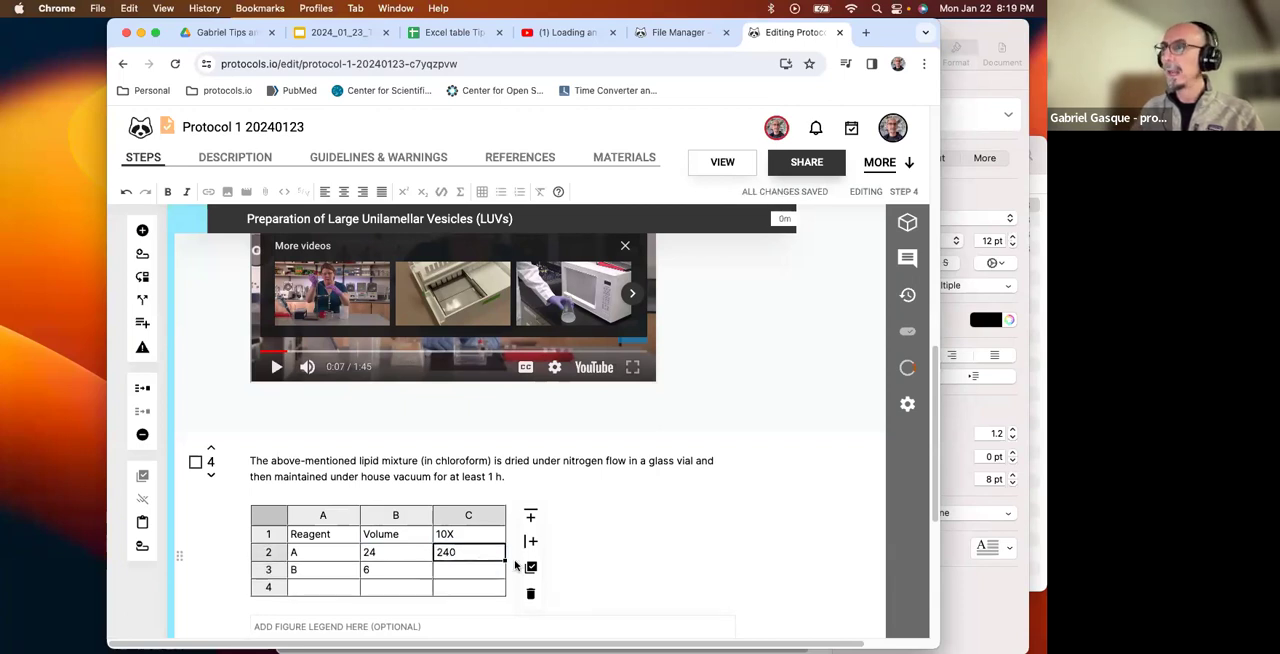
pyautogui.moveTo(505, 560); pyautogui.dragTo(504, 588)
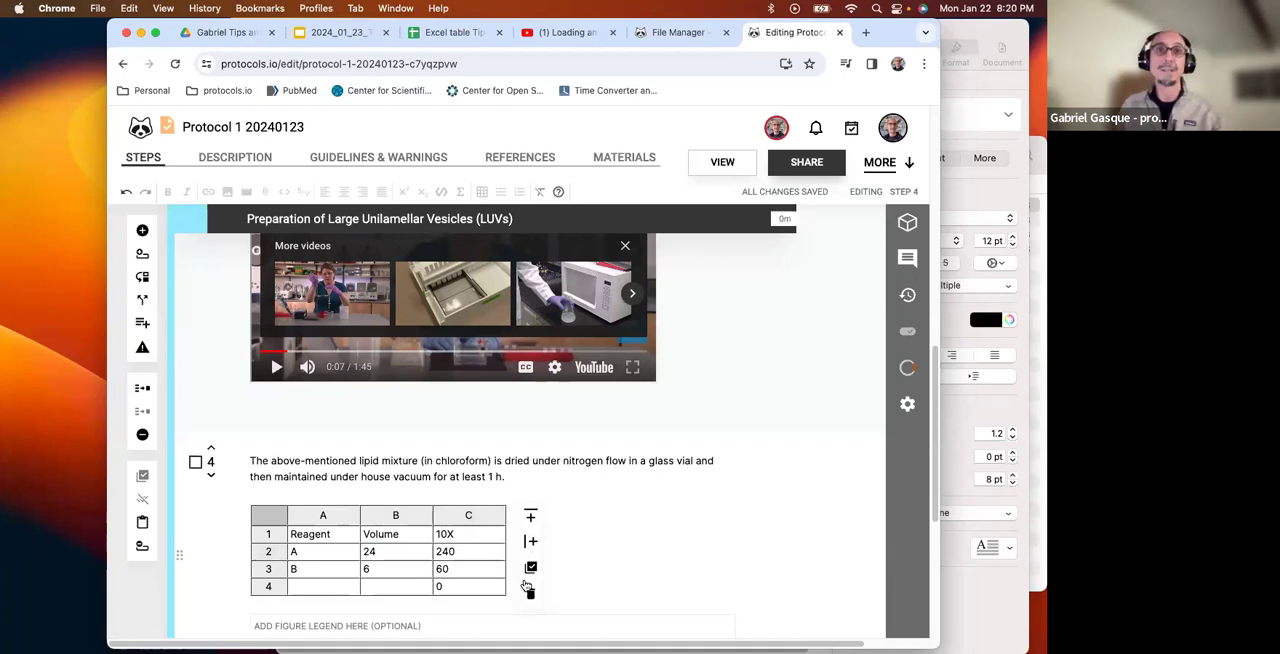
# Insert a 1 x 1 table below the existing table in step 4.
pyautogui.scroll(-2, 527, 588)
pyautogui.click(312, 562)
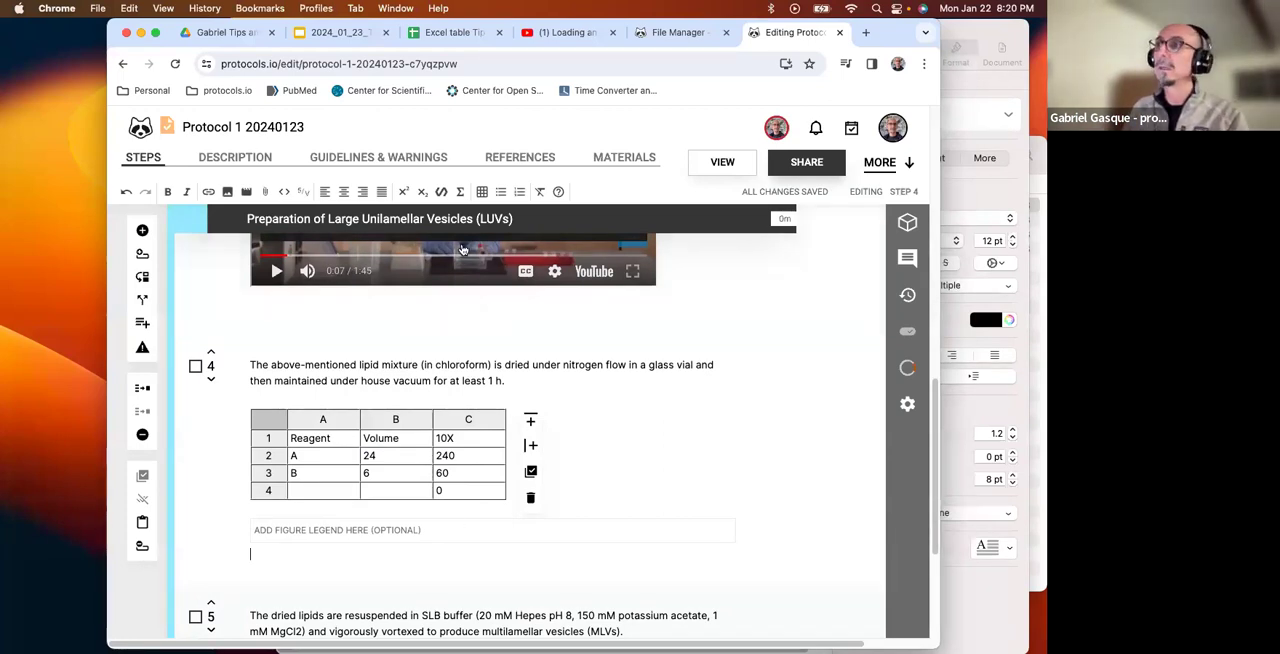
pyautogui.click(483, 193)
pyautogui.click(483, 198)
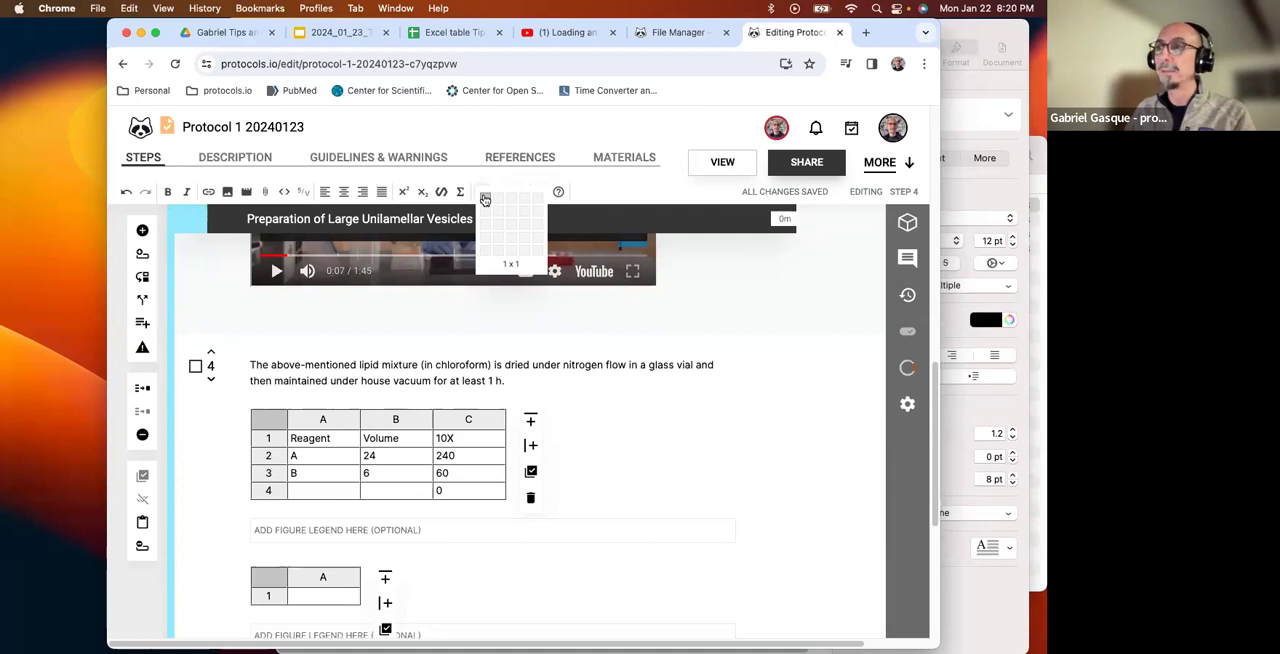
pyautogui.scroll(-3, 437, 503)
pyautogui.scroll(1, 437, 503)
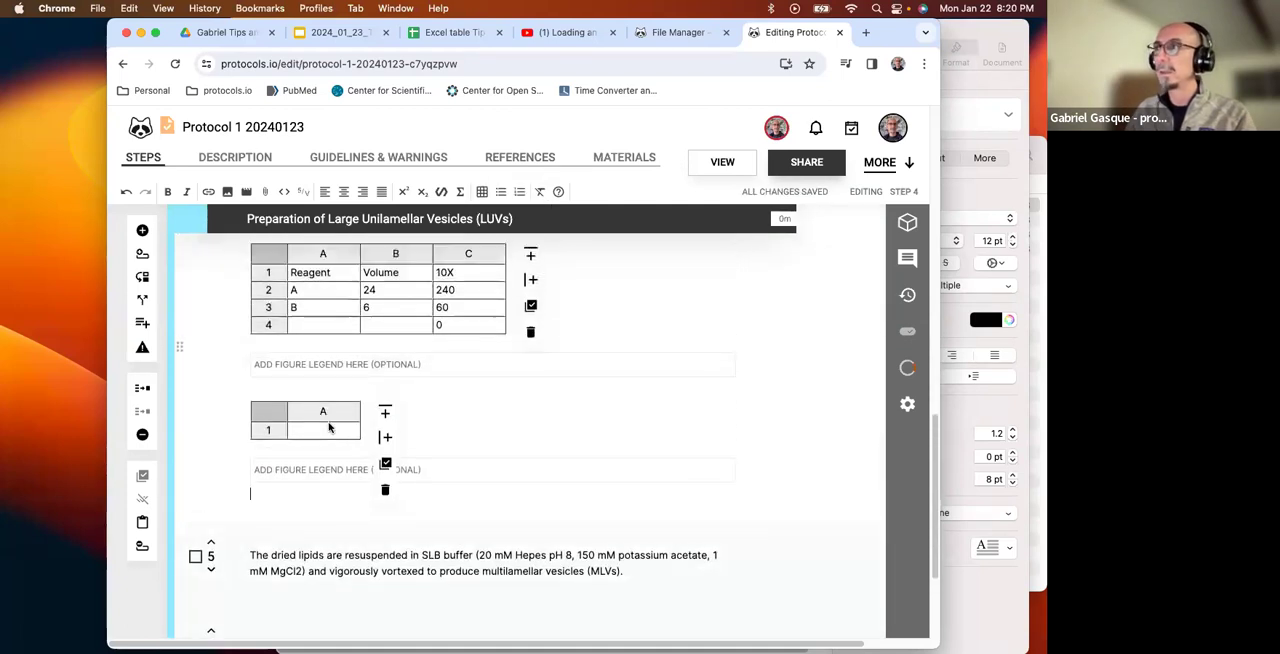
# Switch to the Excel table Tips and Tricks spreadsheet and examine its headers, amounts and the 10X formula in C2.
pyautogui.click(455, 32)
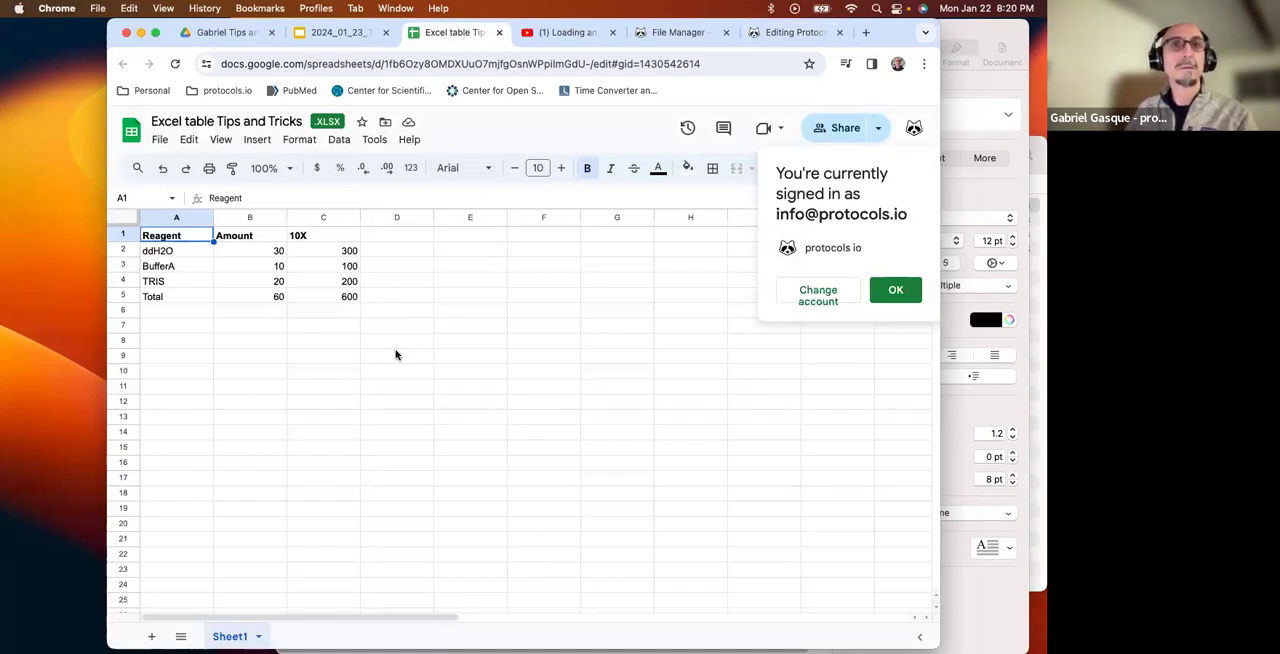
pyautogui.click(273, 255)
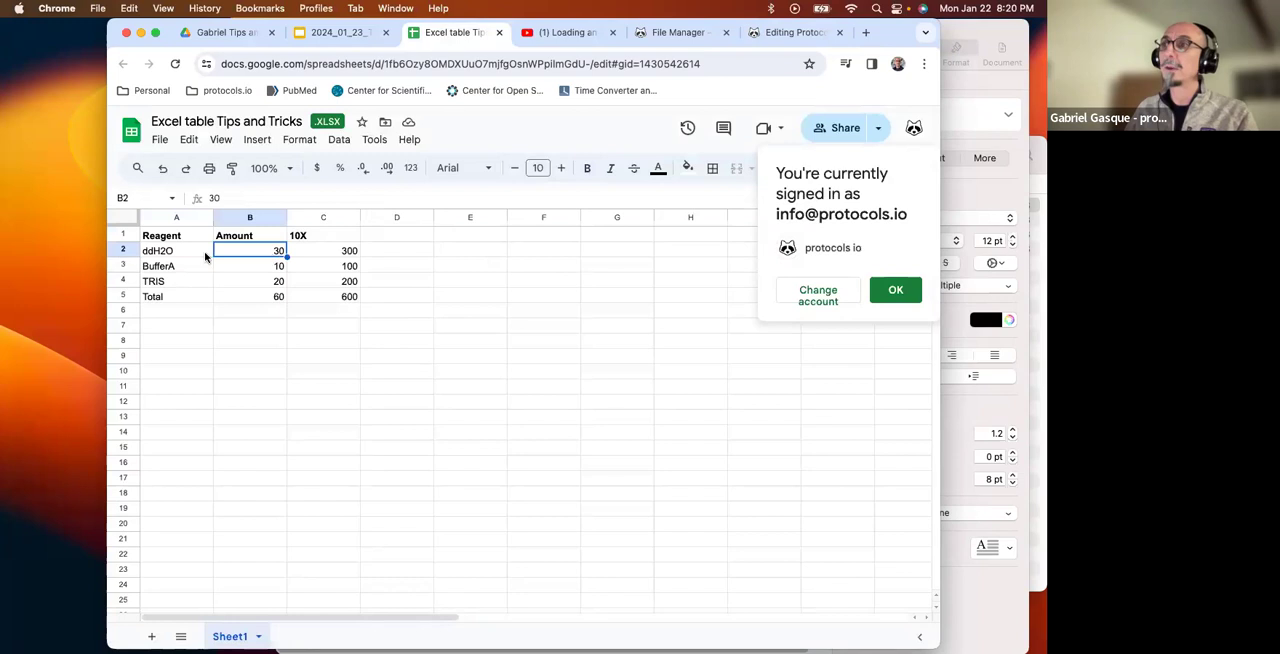
pyautogui.click(153, 240)
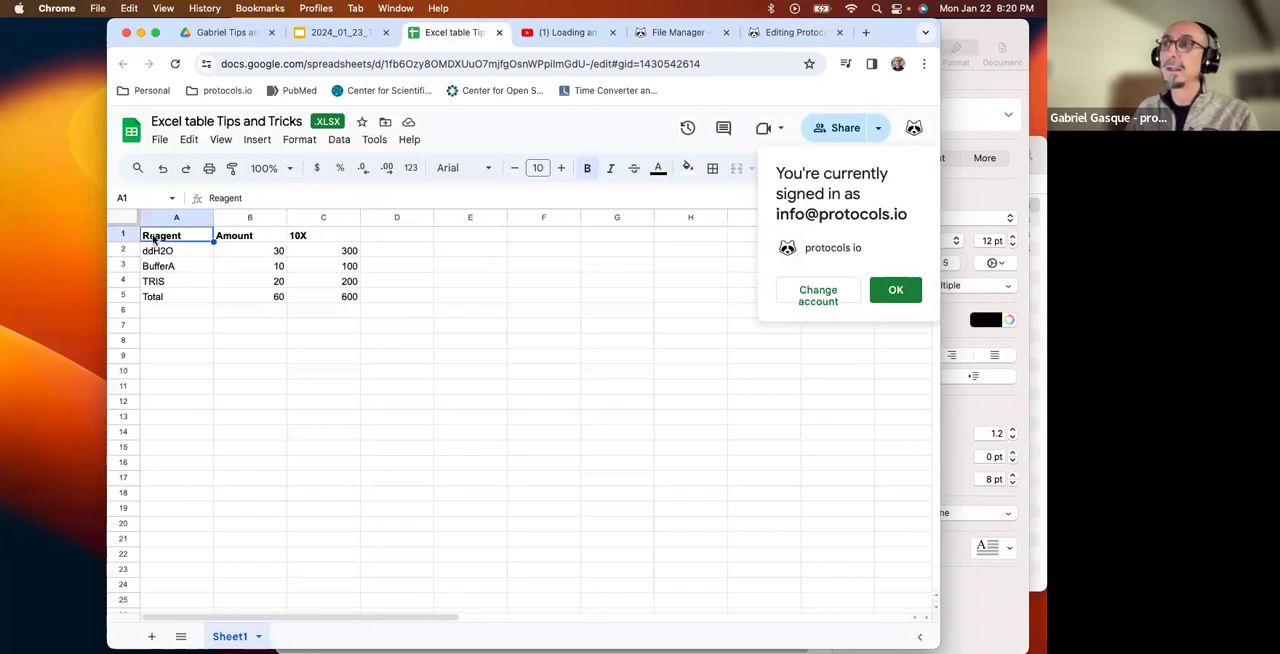
pyautogui.click(246, 240)
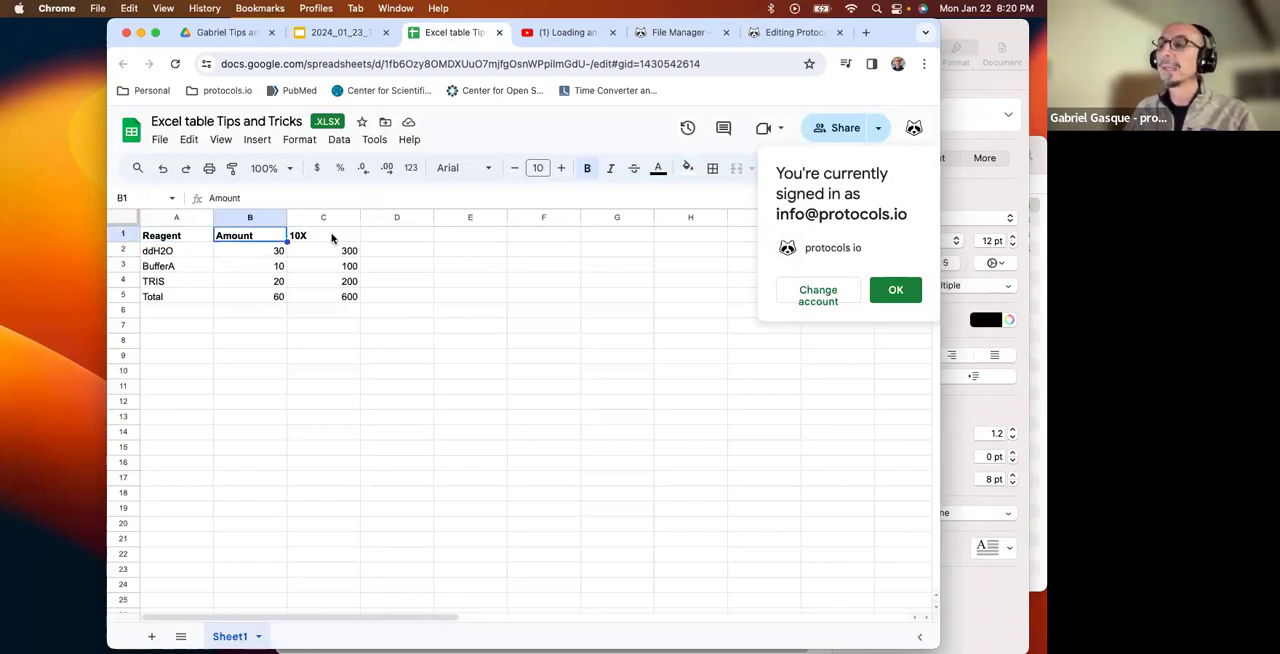
pyautogui.click(332, 237)
pyautogui.click(336, 251)
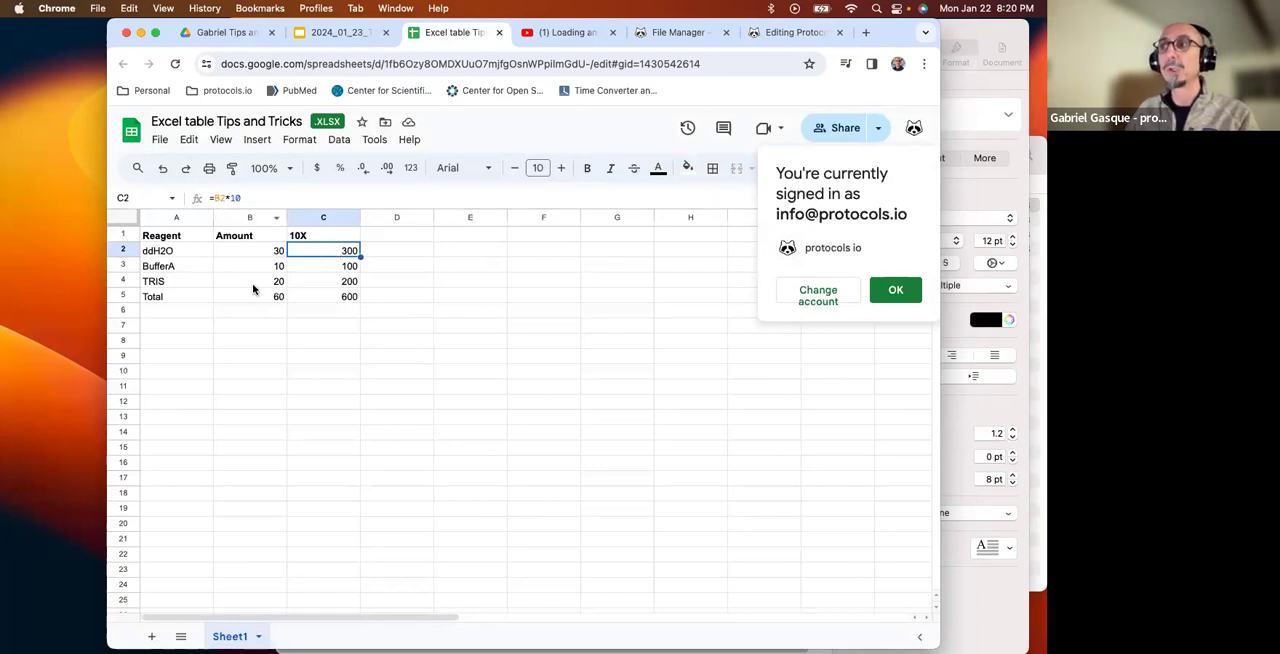
pyautogui.click(248, 362)
# Copy the spreadsheet range A1:C5 and paste it into cell A1 of the lower table in step 4 of the protocol.
pyautogui.moveTo(168, 238); pyautogui.dragTo(324, 296)
pyautogui.rightClick(324, 296)
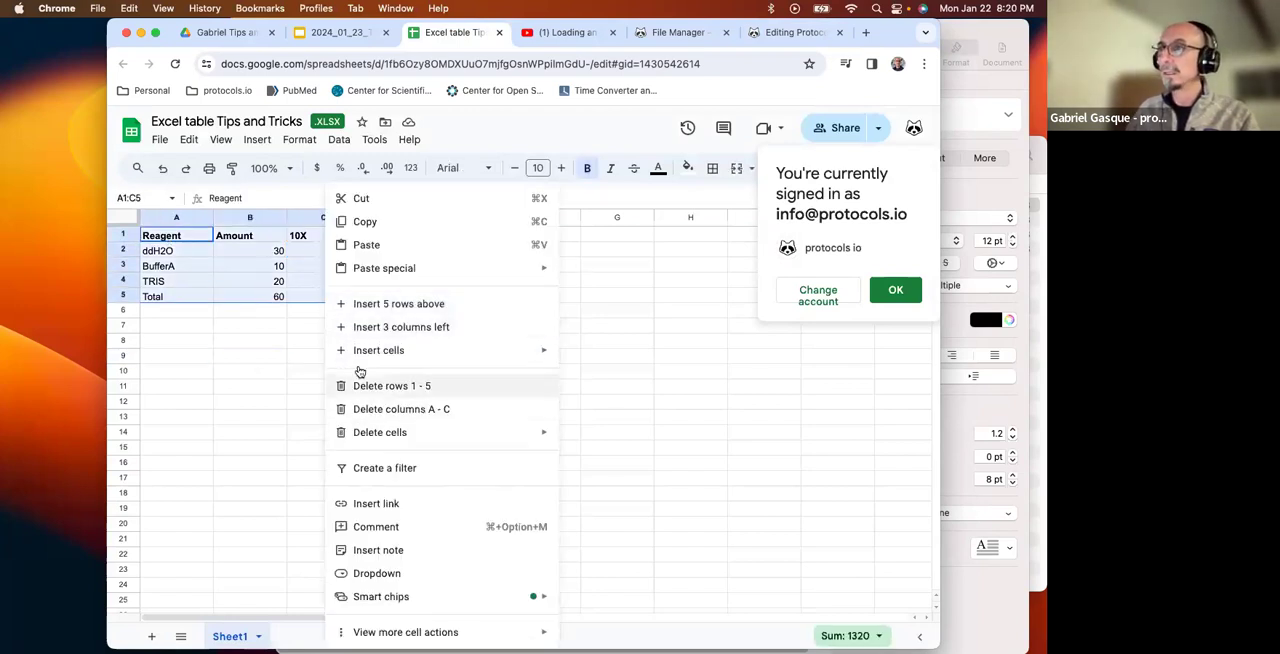
pyautogui.click(366, 224)
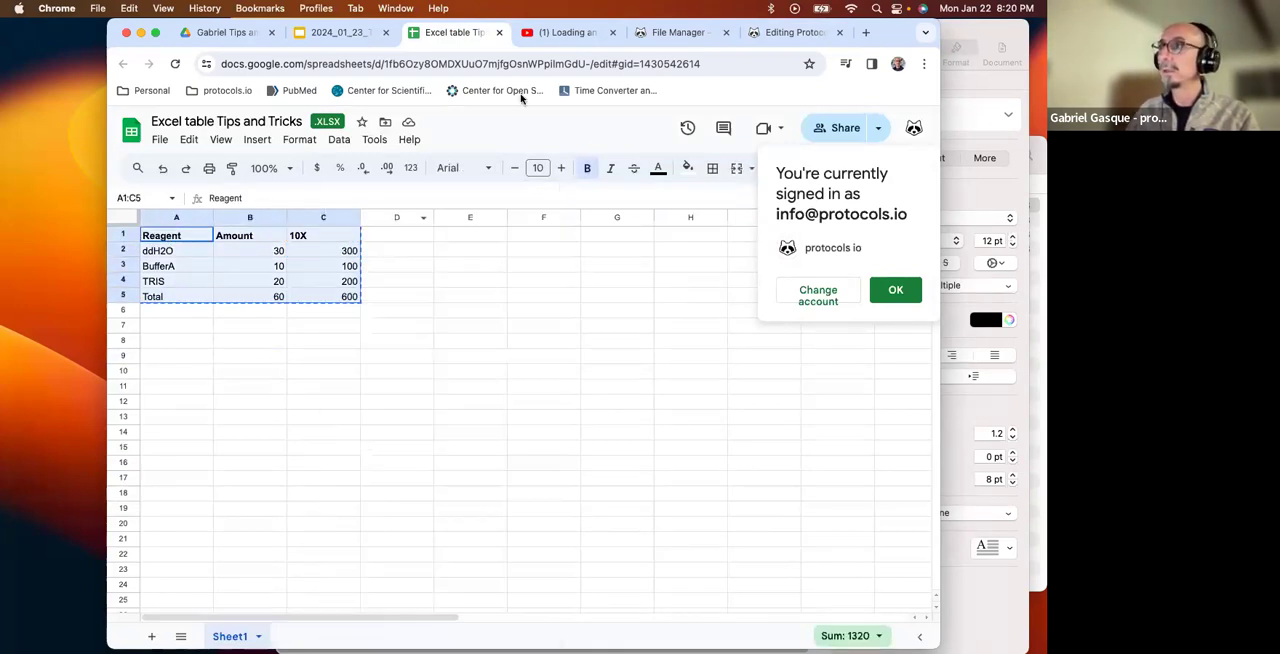
pyautogui.click(800, 33)
pyautogui.rightClick(312, 430)
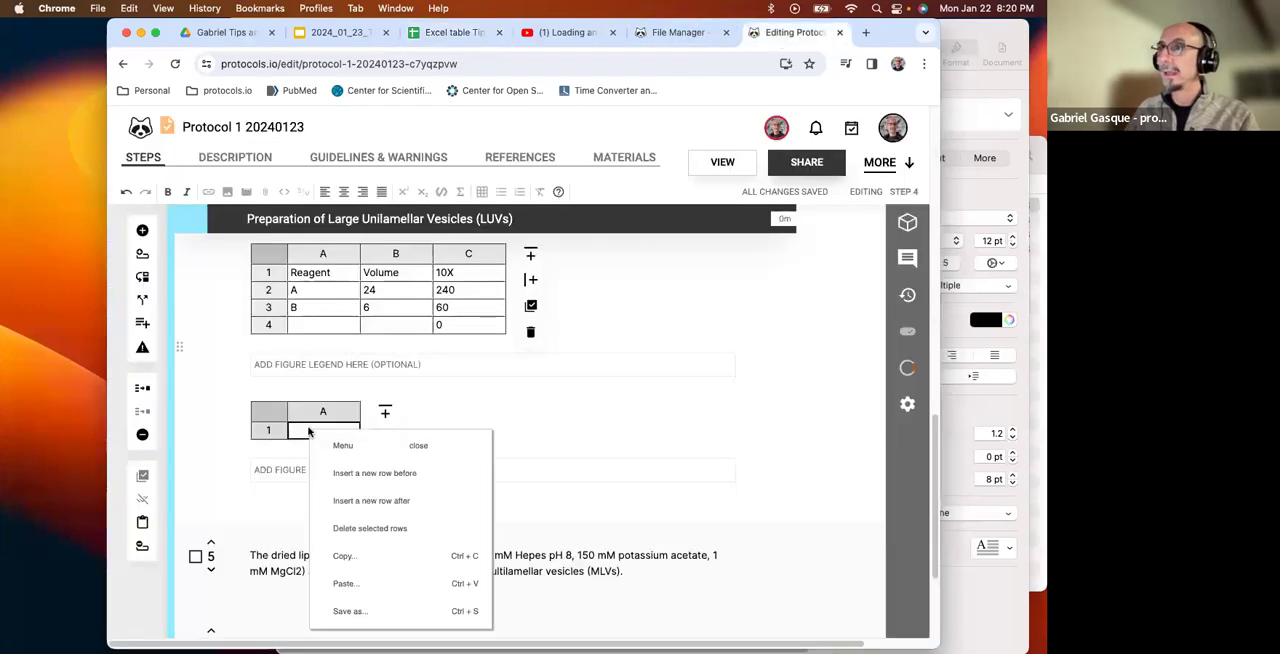
pyautogui.click(350, 585)
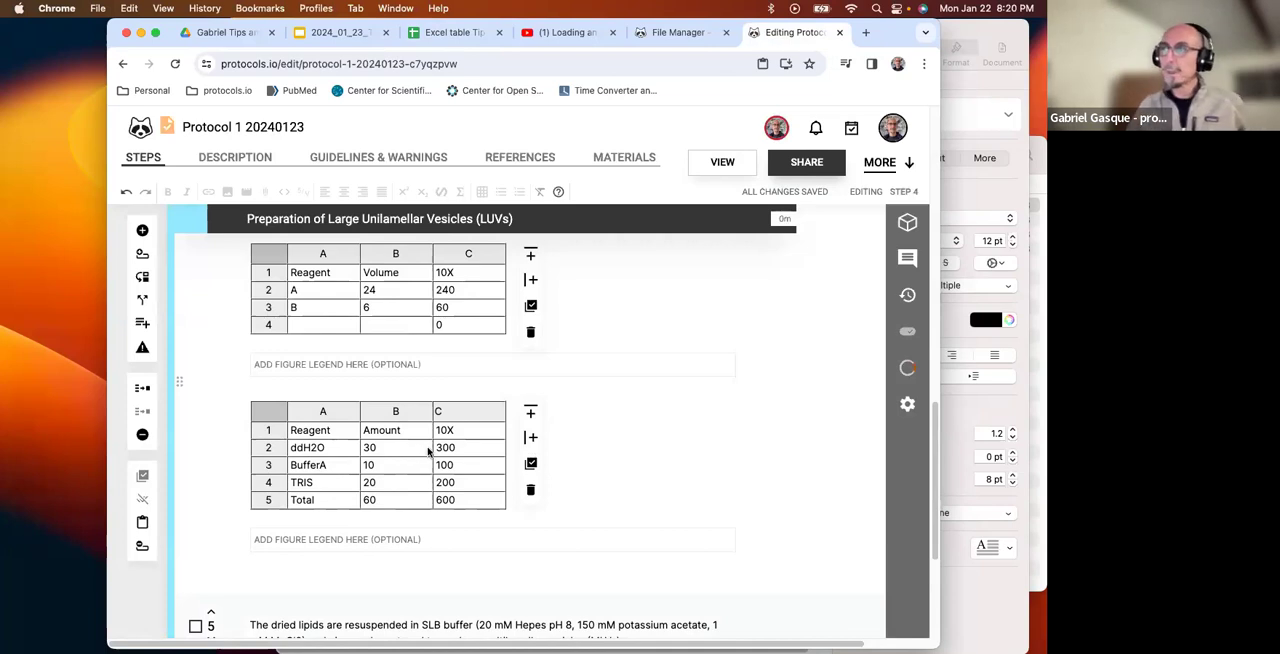
# Check the 10X column cells C2 to C5 in the pasted table.
pyautogui.click(483, 452)
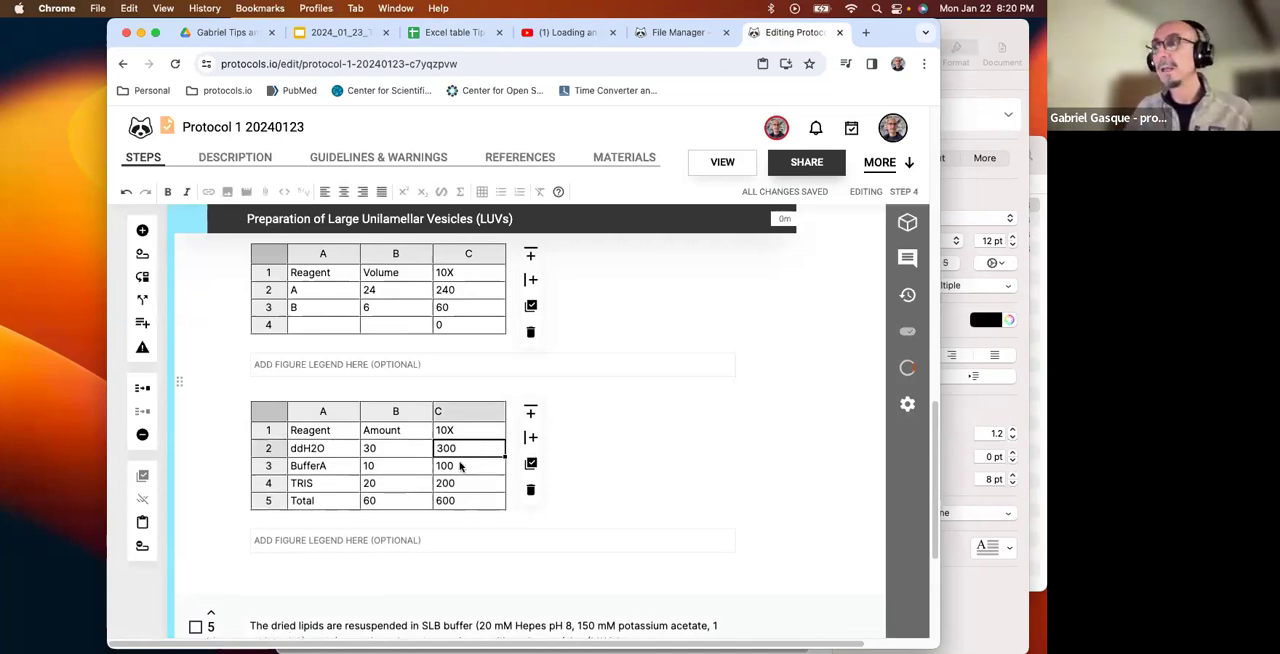
pyautogui.click(458, 470)
pyautogui.click(460, 485)
pyautogui.click(464, 505)
pyautogui.click(445, 487)
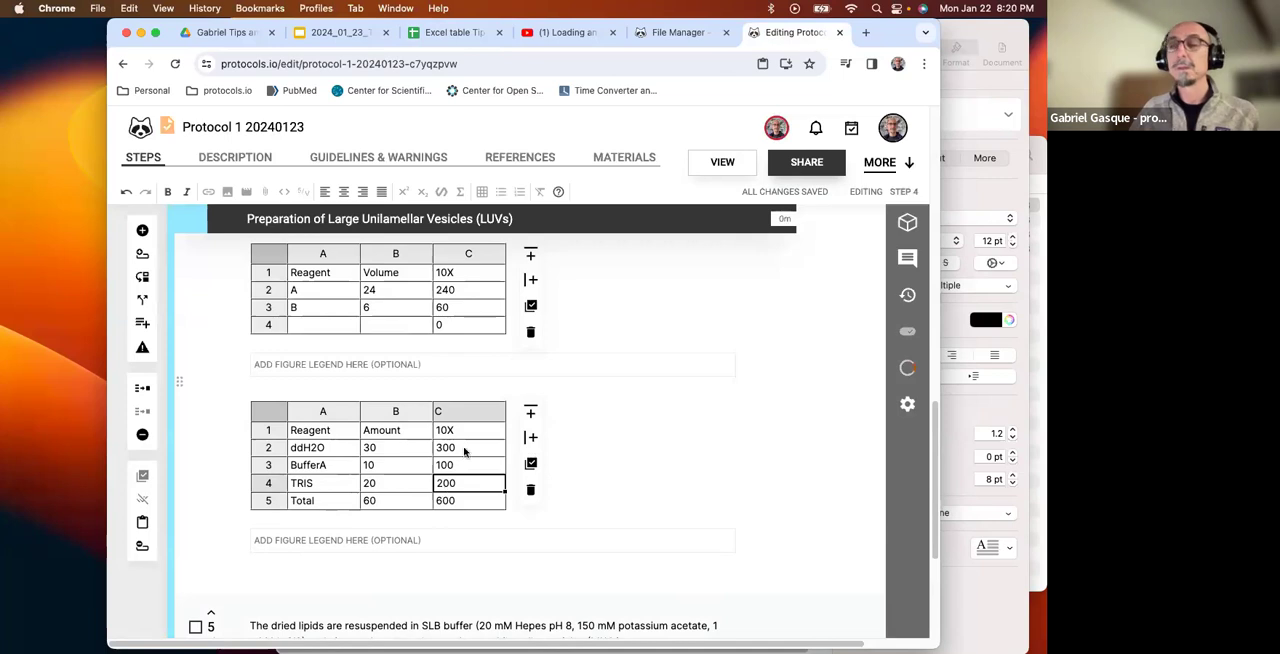
# Return to the Excel table Tips and Tricks spreadsheet and make the cells display their formulas instead of values.
pyautogui.click(455, 33)
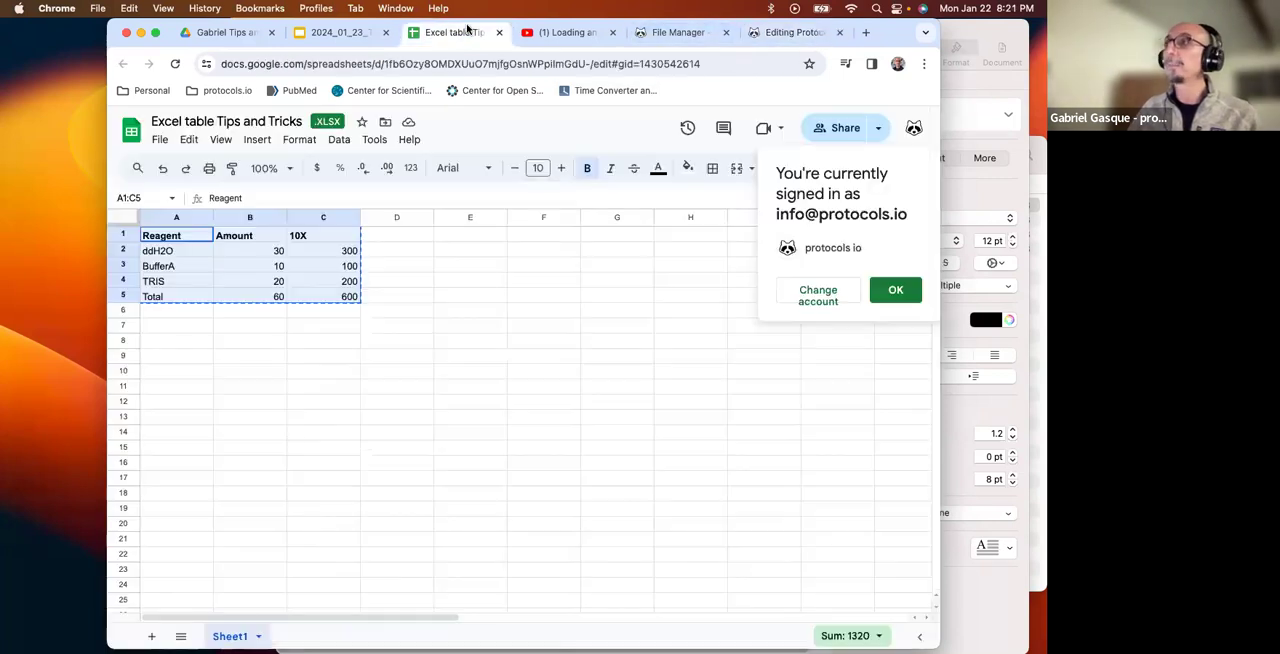
pyautogui.click(349, 251)
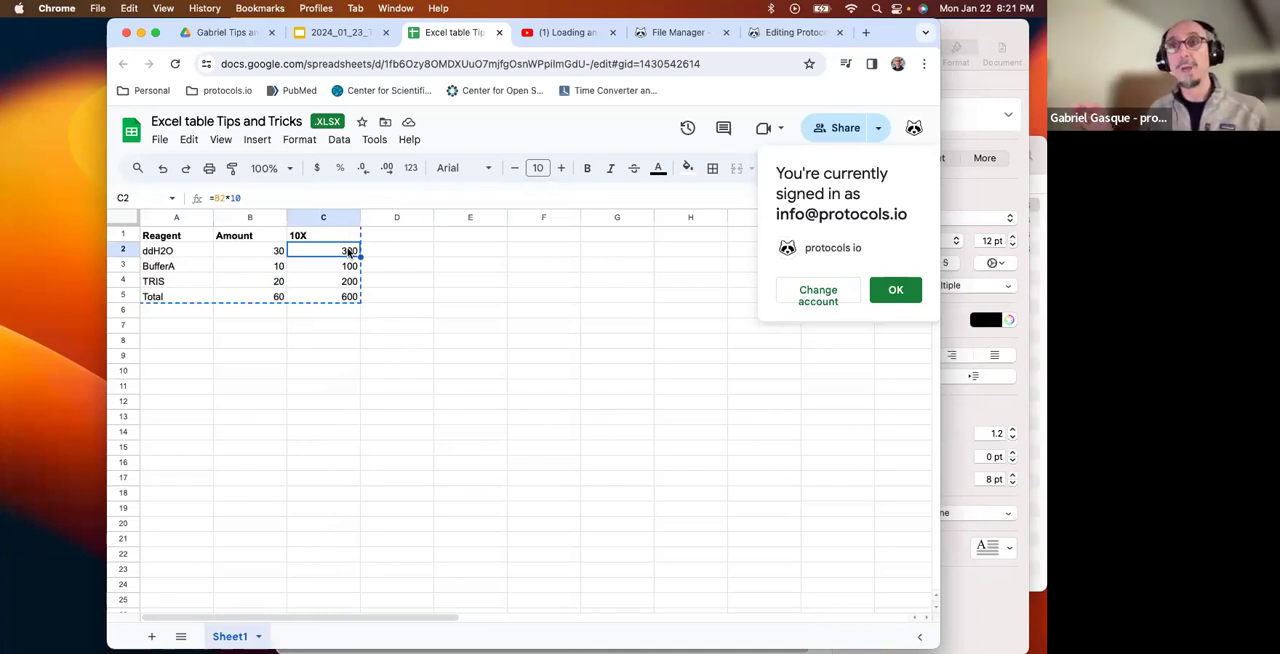
pyautogui.click(499, 284)
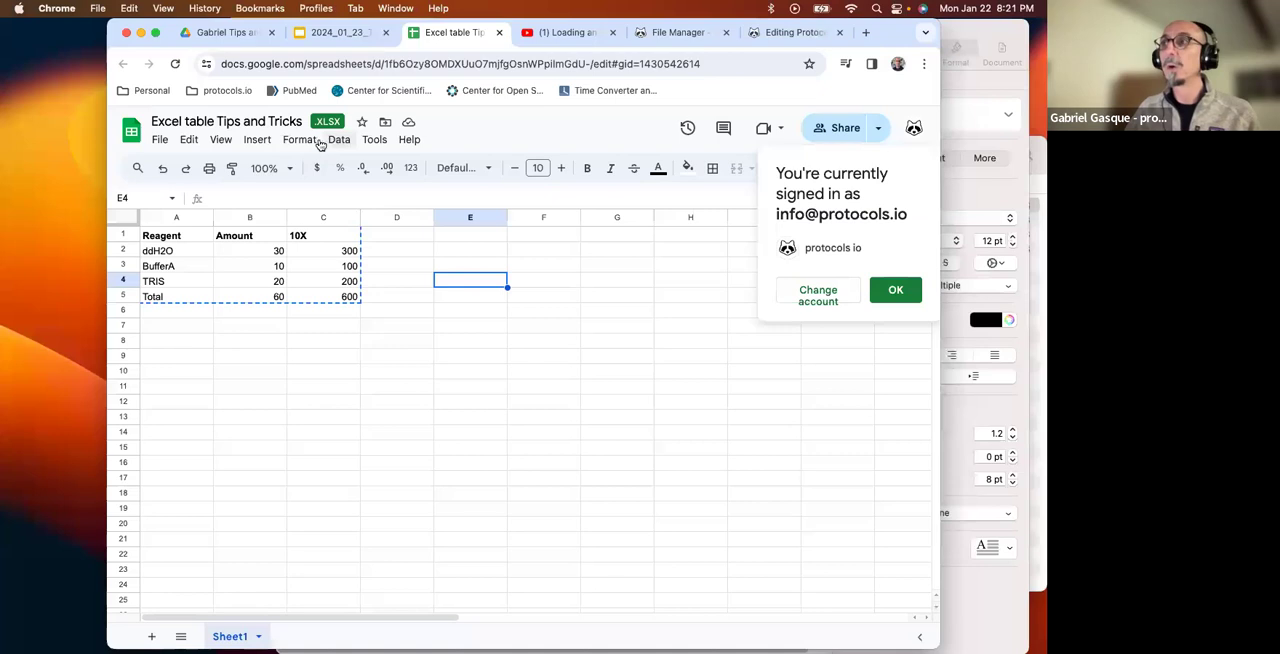
pyautogui.click(222, 142)
pyautogui.moveTo(240, 165)
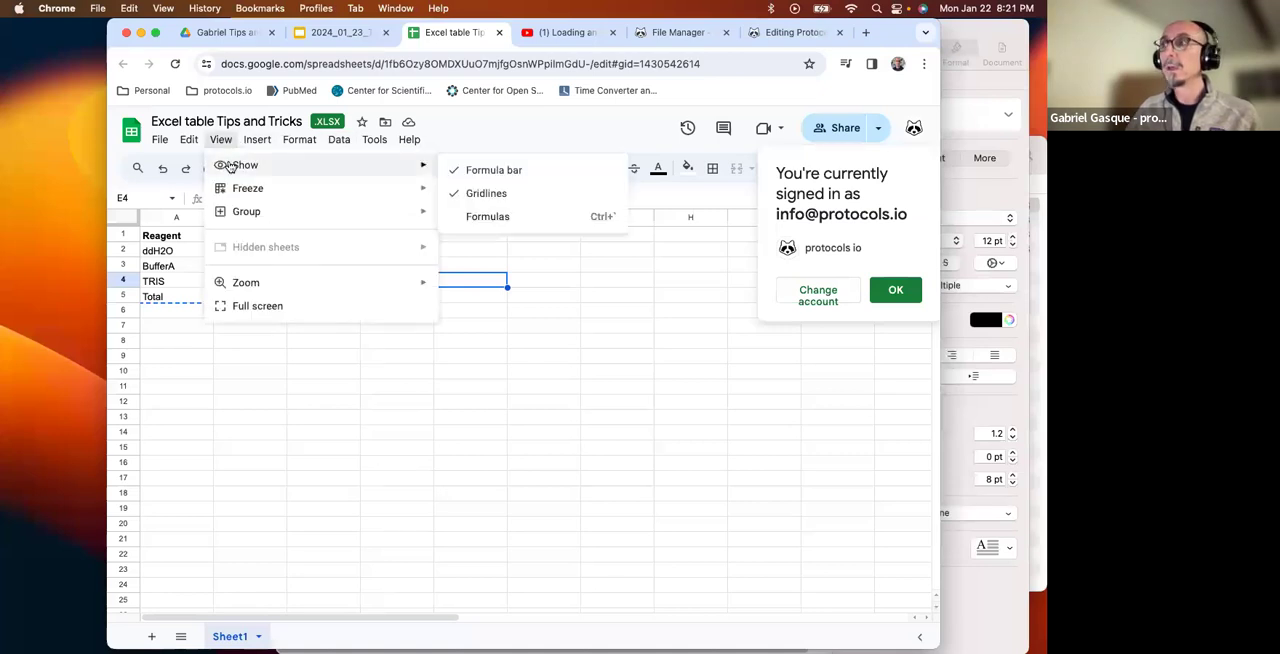
pyautogui.click(506, 215)
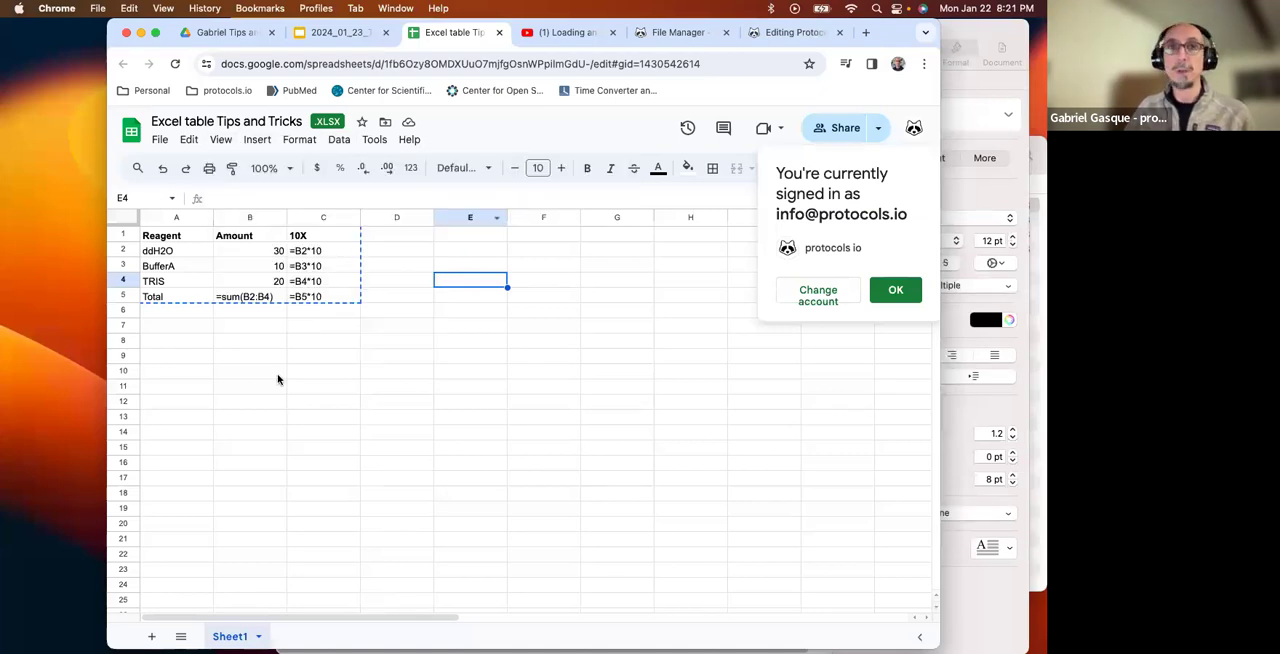
pyautogui.click(318, 368)
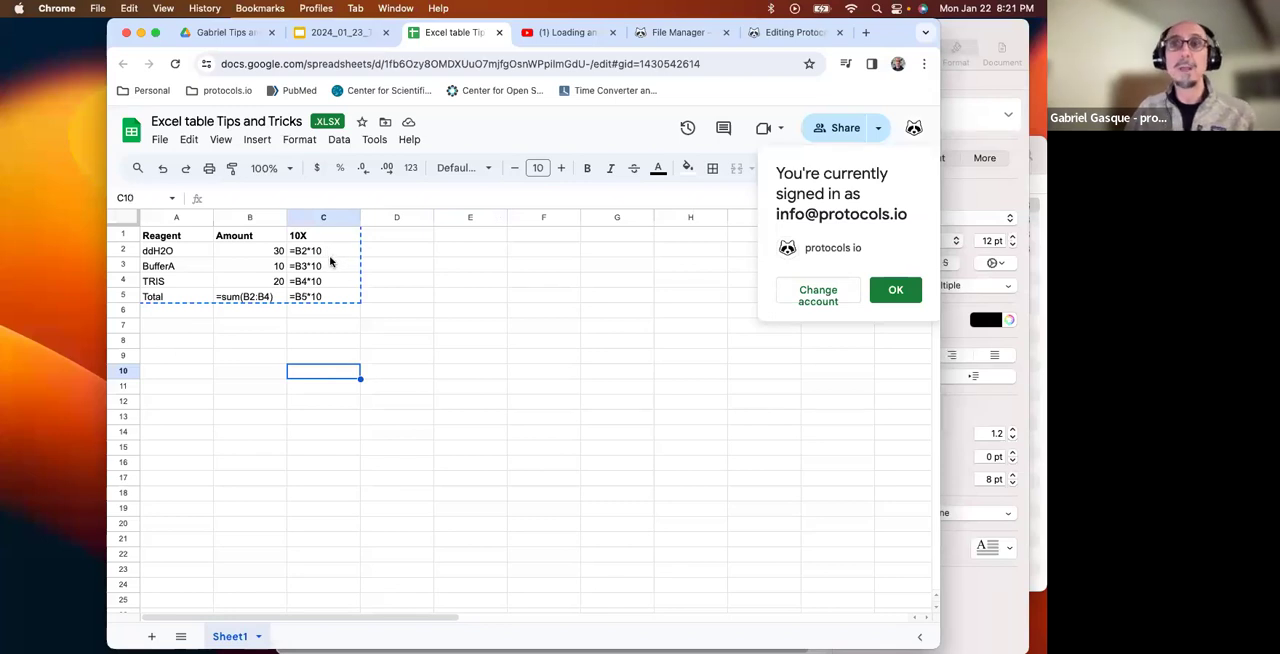
# Copy range A1:C5 with formulas displayed and paste it over the lower step 4 table in the protocol, starting at A1.
pyautogui.moveTo(174, 241); pyautogui.dragTo(329, 296)
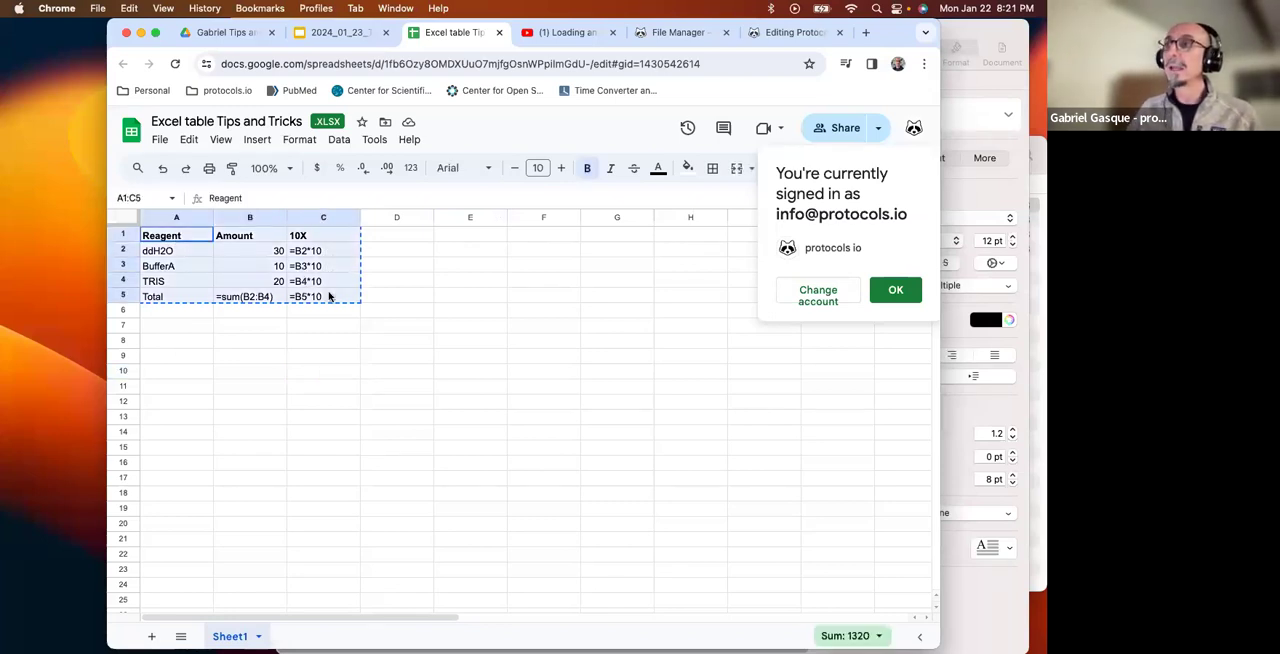
pyautogui.rightClick(329, 296)
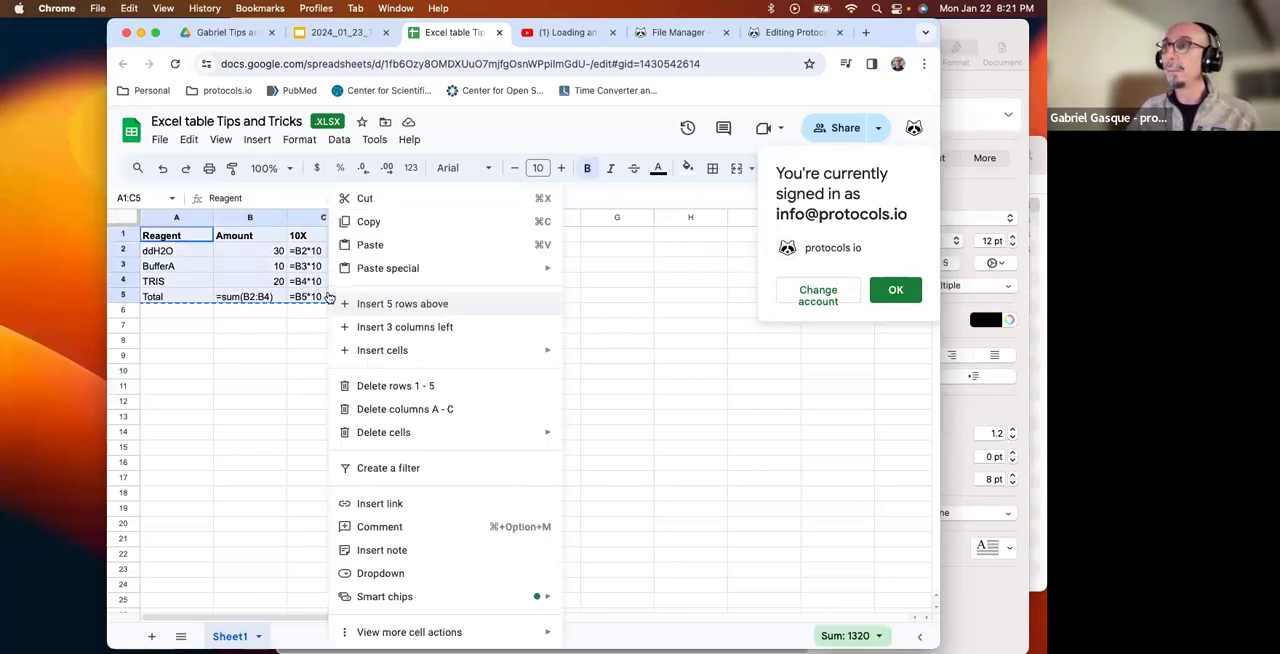
pyautogui.click(369, 223)
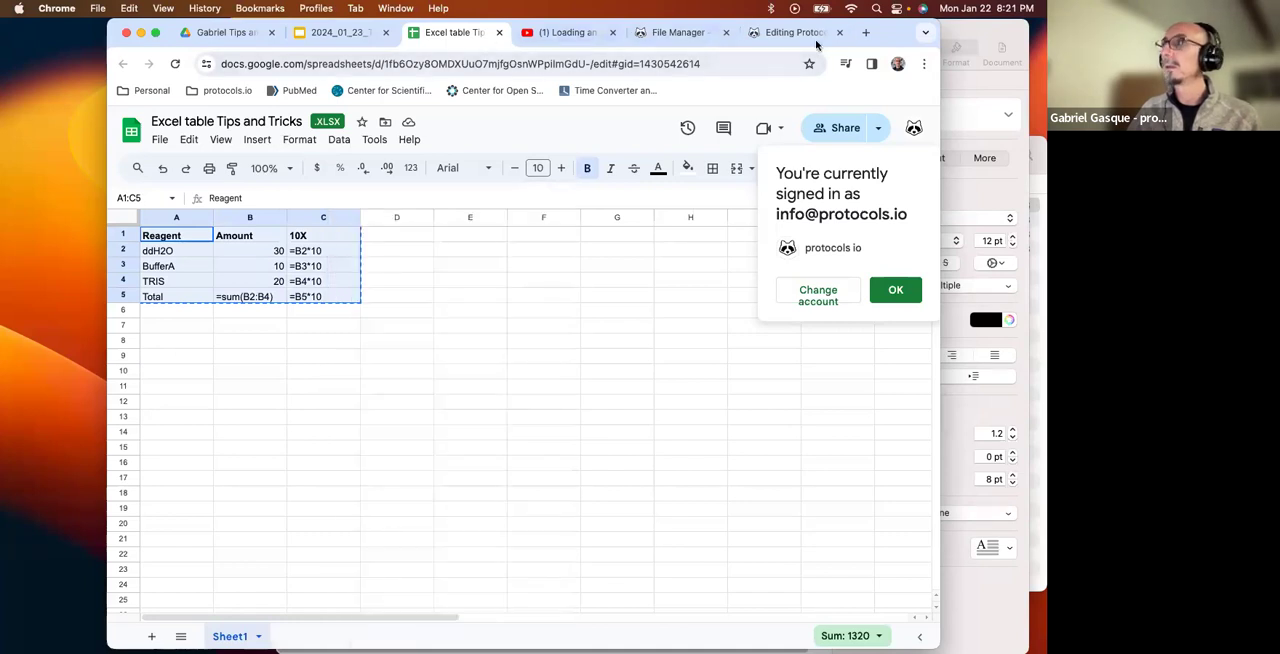
pyautogui.click(786, 36)
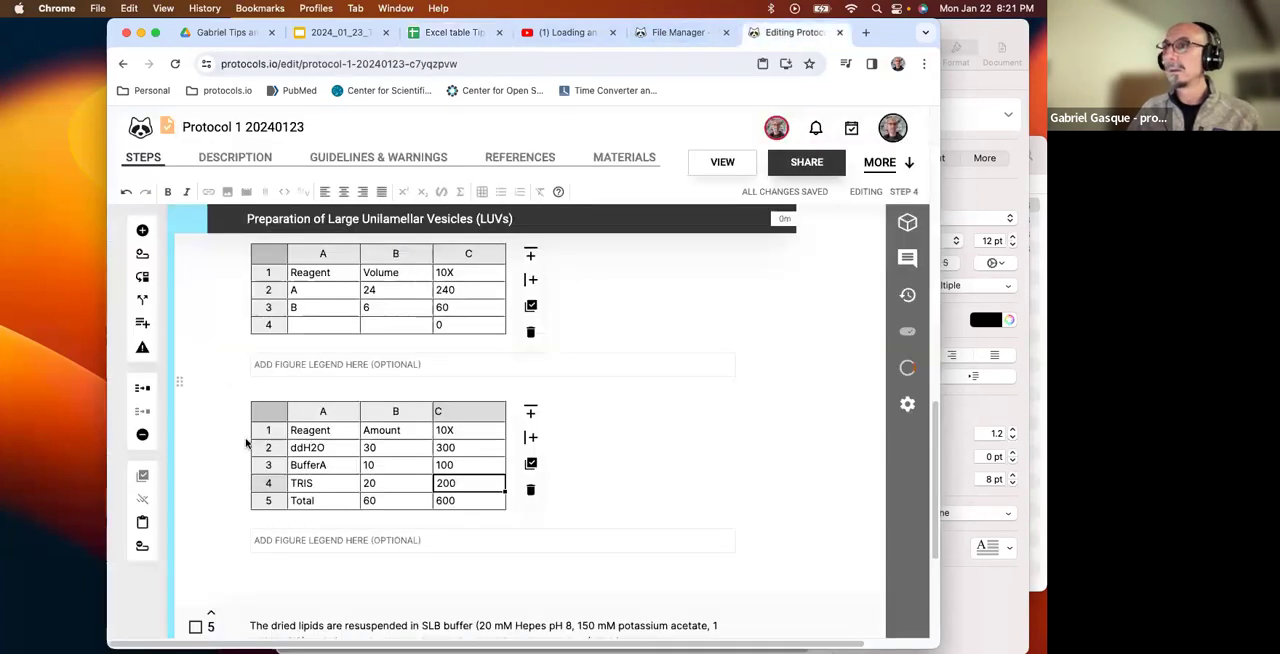
pyautogui.rightClick(300, 430)
pyautogui.click(320, 582)
# Inspect the formula in cell C2 of the lower table, then leave the table for step 5.
pyautogui.scroll(-5, 435, 475)
pyautogui.scroll(3, 435, 475)
pyautogui.doubleClick(437, 320)
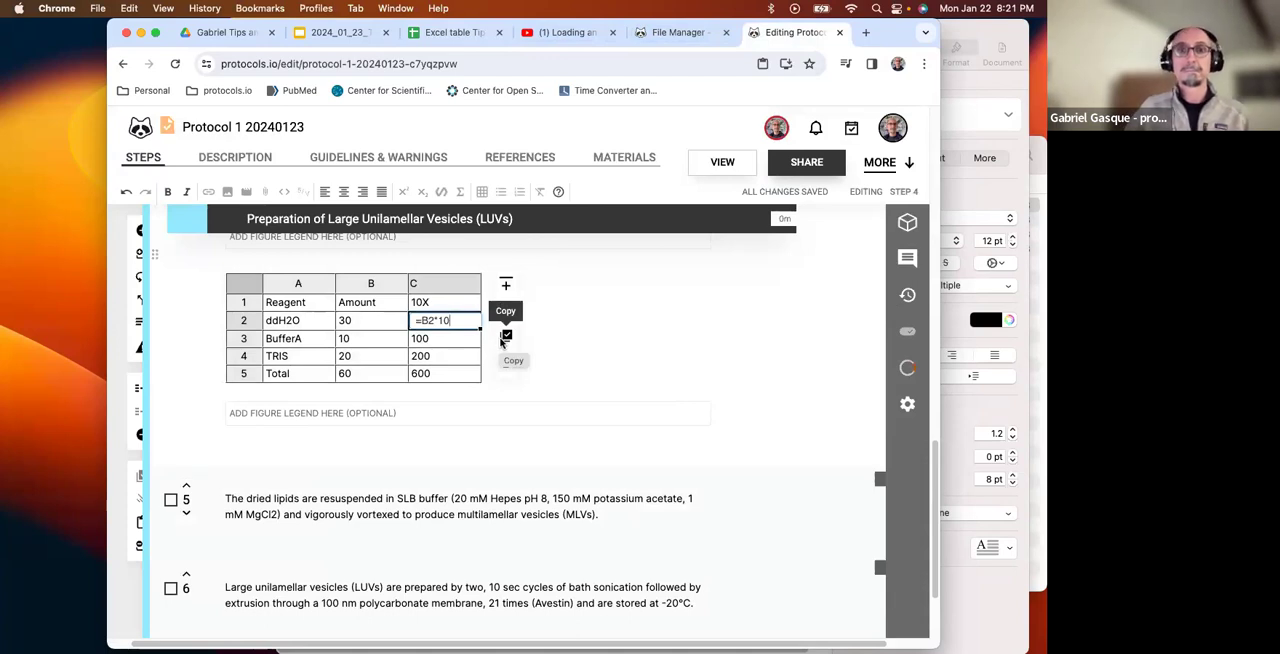
pyautogui.click(290, 546)
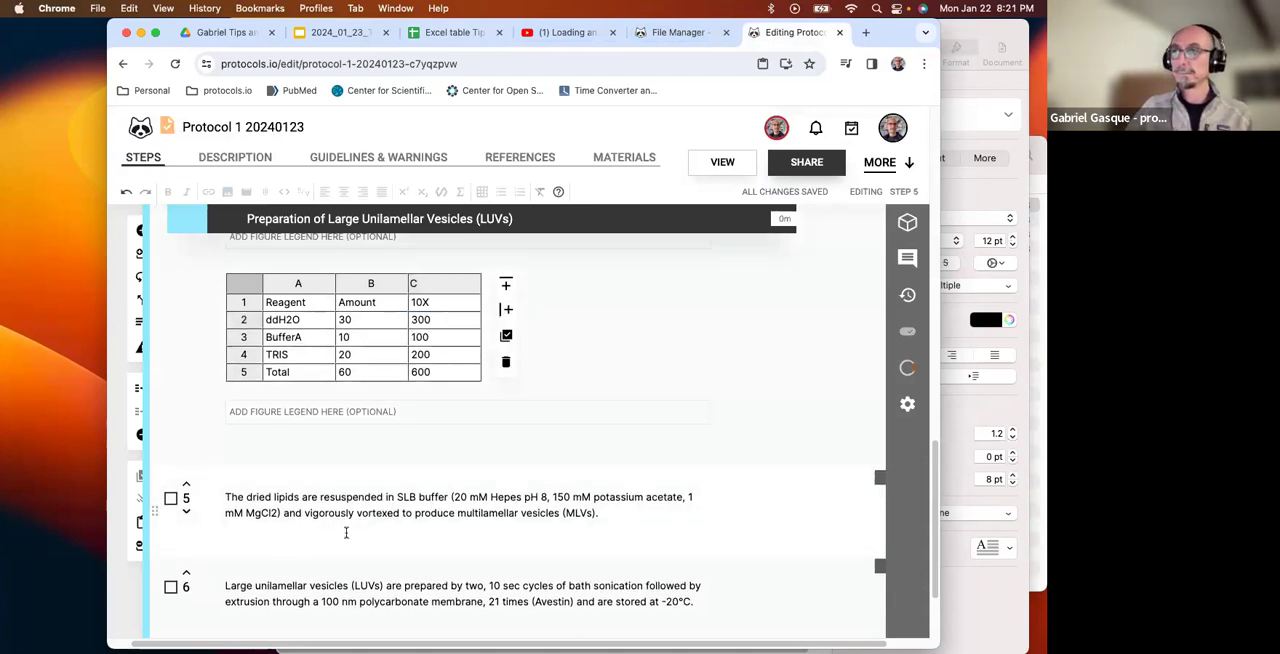
# Add a blank line after the text of step 5 and place the cursor on it.
pyautogui.click(598, 514)
pyautogui.press('Return')
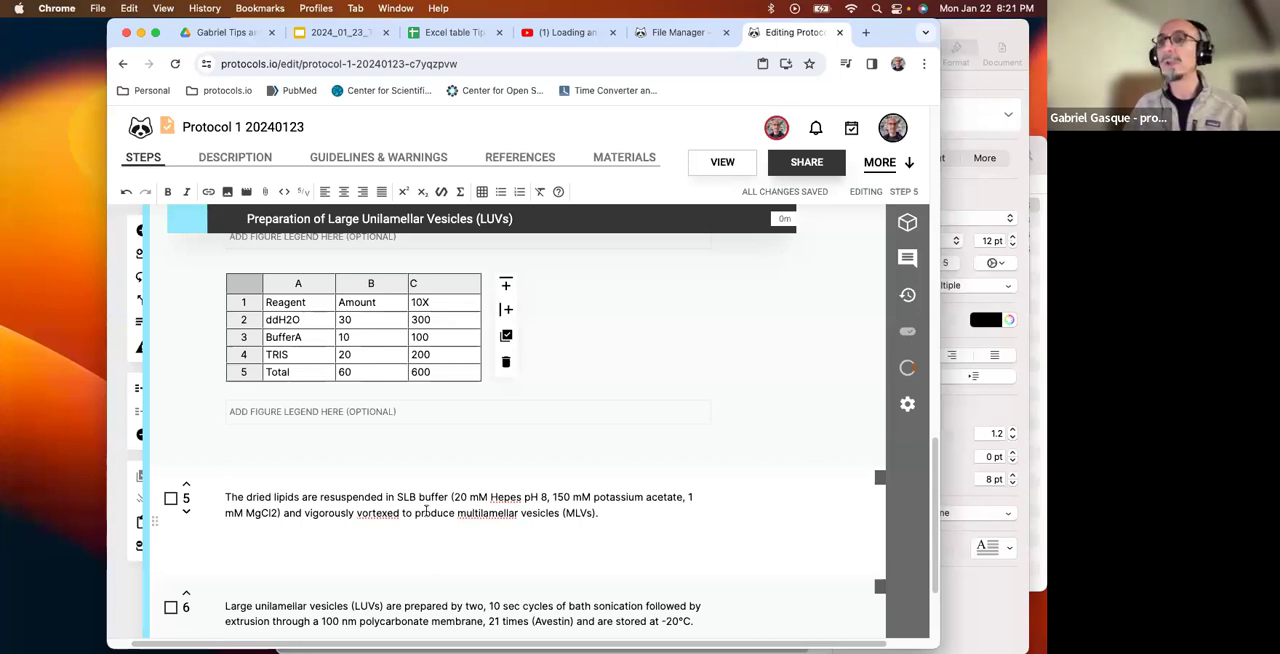
pyautogui.scroll(-3, 425, 510)
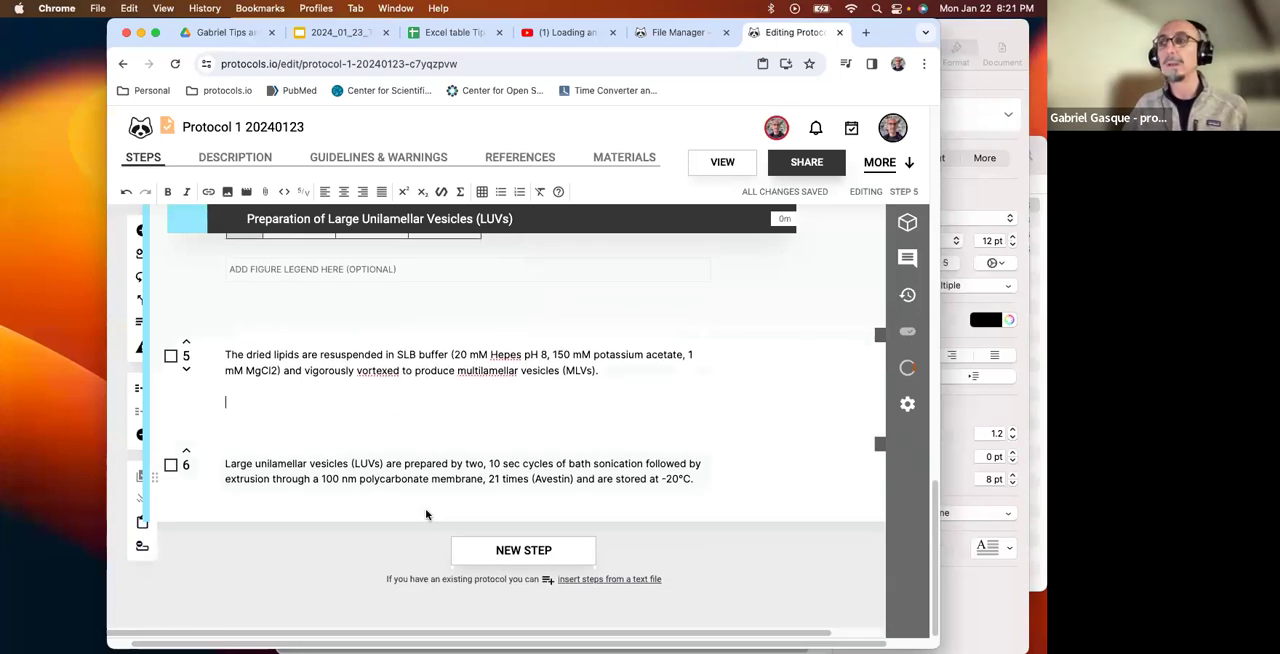
pyautogui.click(705, 482)
pyautogui.scroll(1, 677, 479)
pyautogui.click(318, 428)
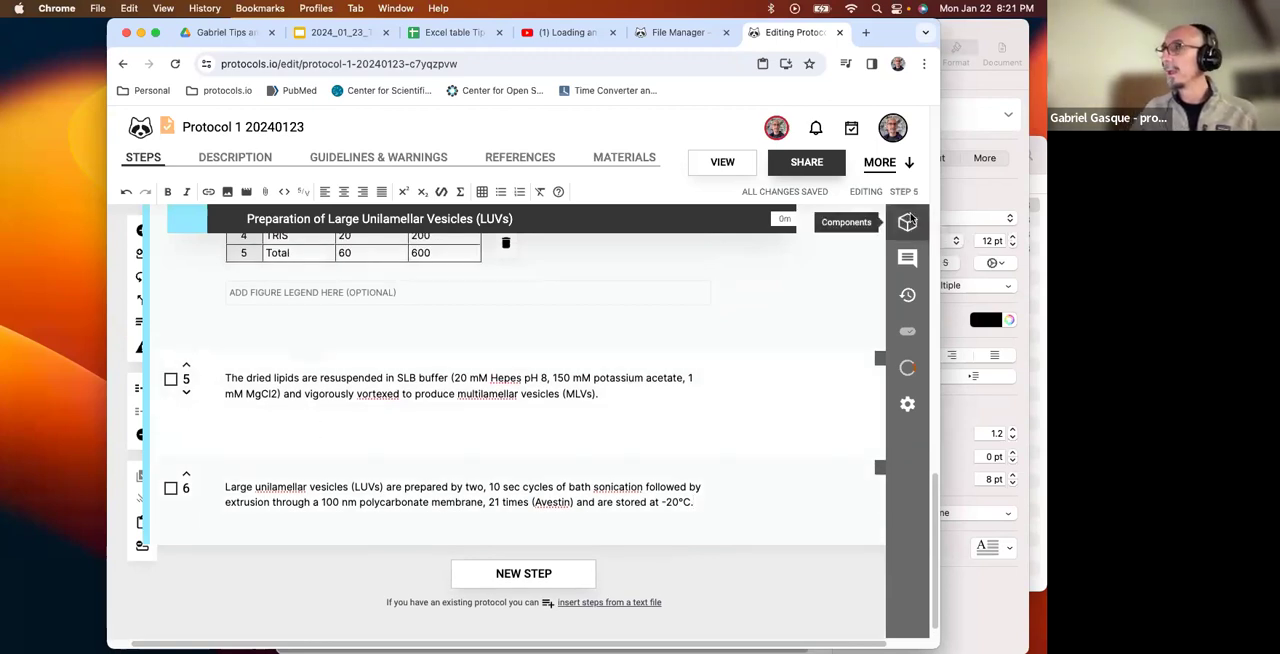
# Search the protocol components for "smart" and start adding a Smart Component to step 5.
pyautogui.click(909, 220)
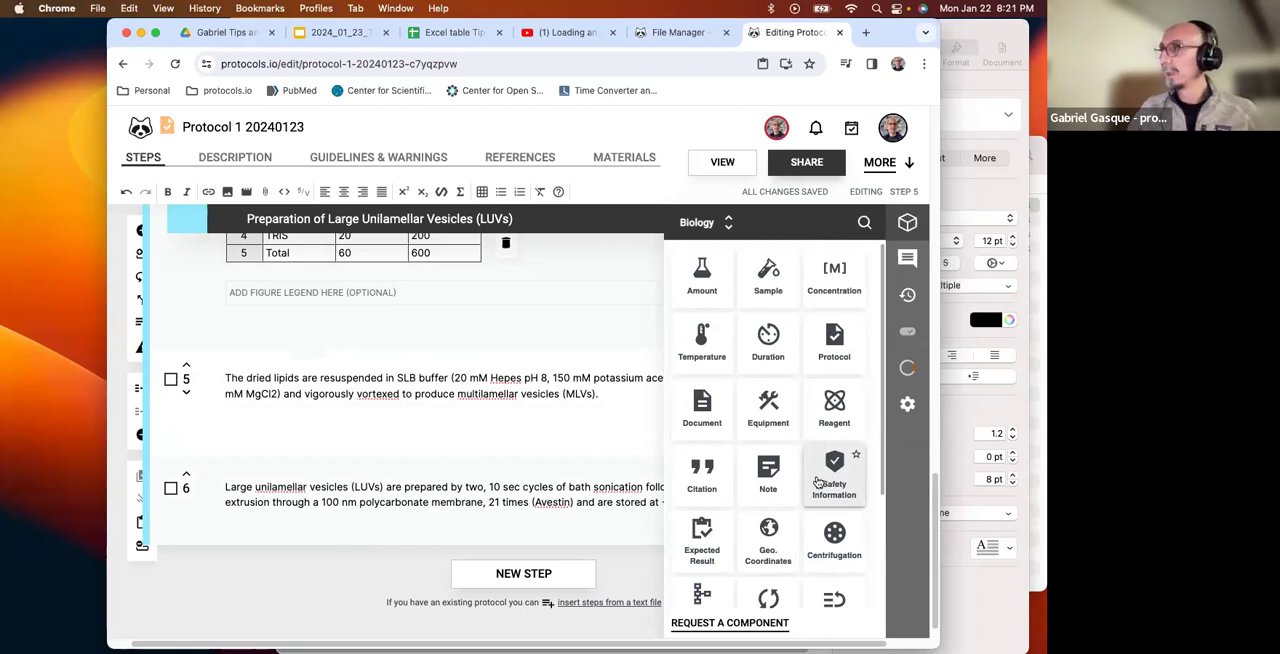
pyautogui.click(865, 222)
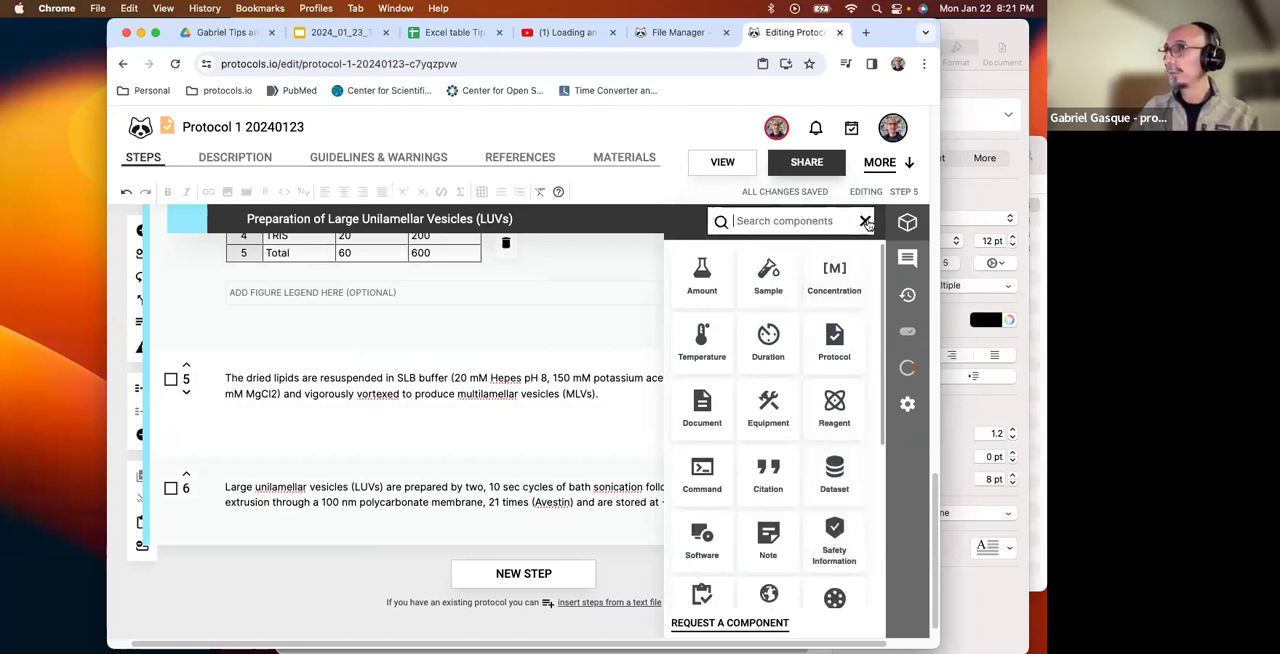
pyautogui.write('smart')
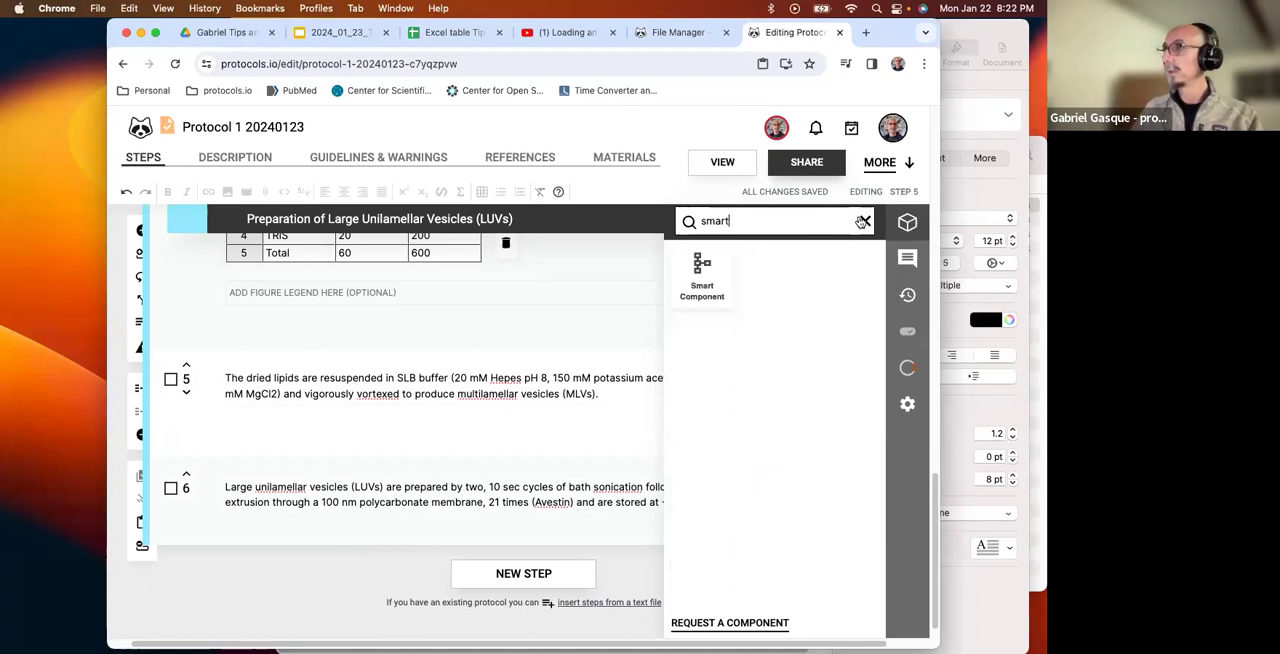
pyautogui.click(710, 284)
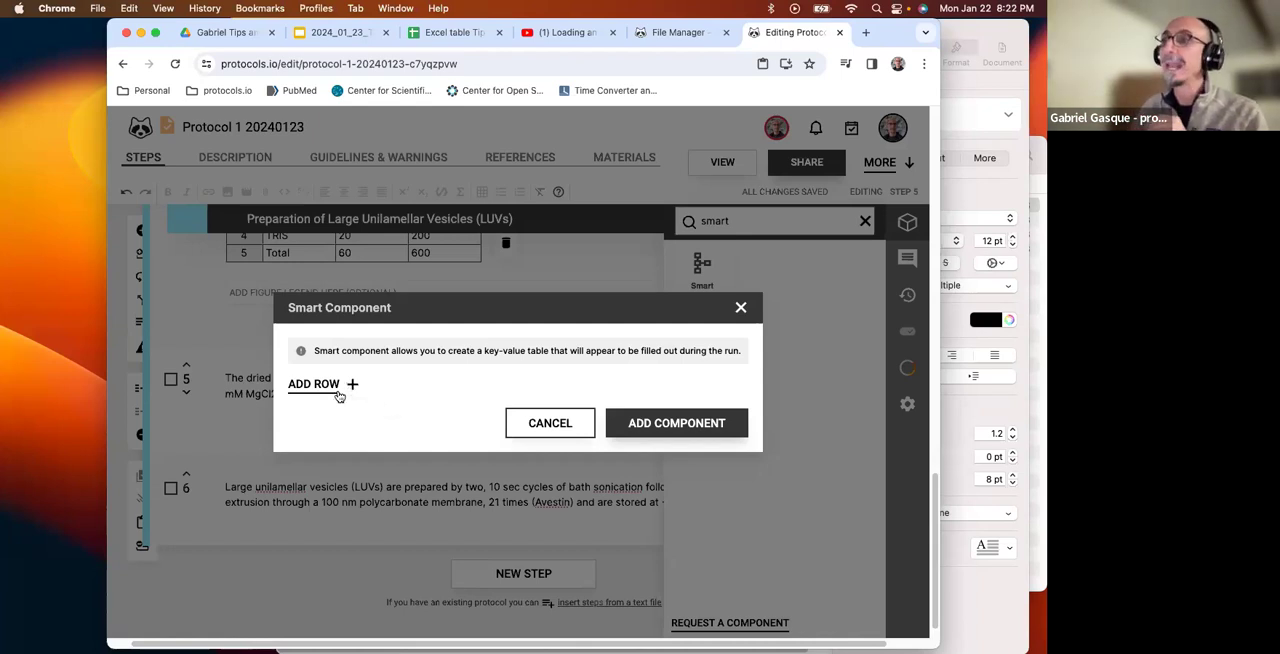
# Give the smart component a required row with the key Total cells and a second row with the key Dead cells.
pyautogui.click(351, 385)
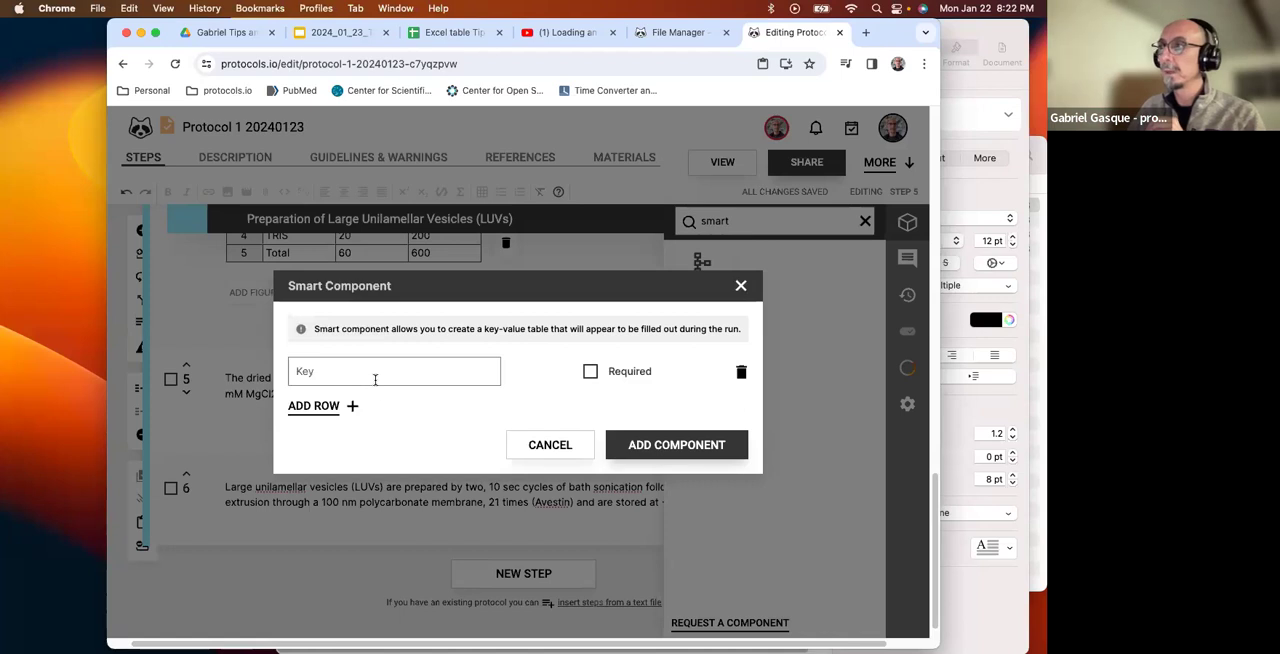
pyautogui.click(590, 373)
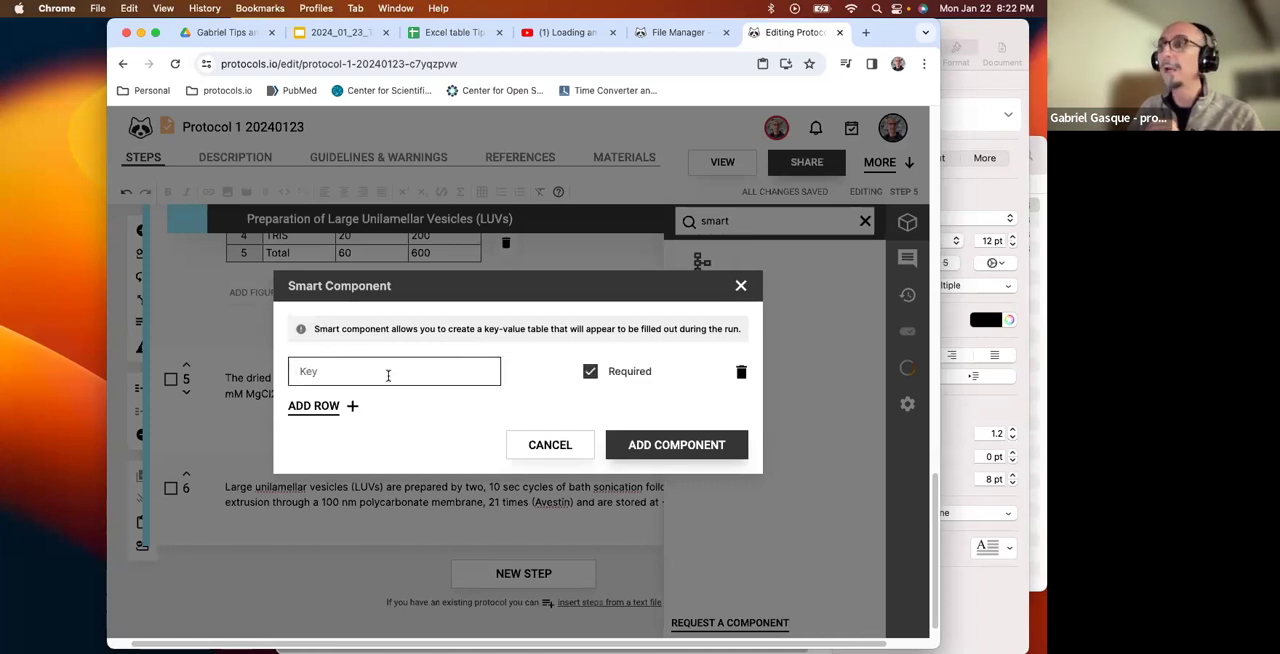
pyautogui.write('Total cells')
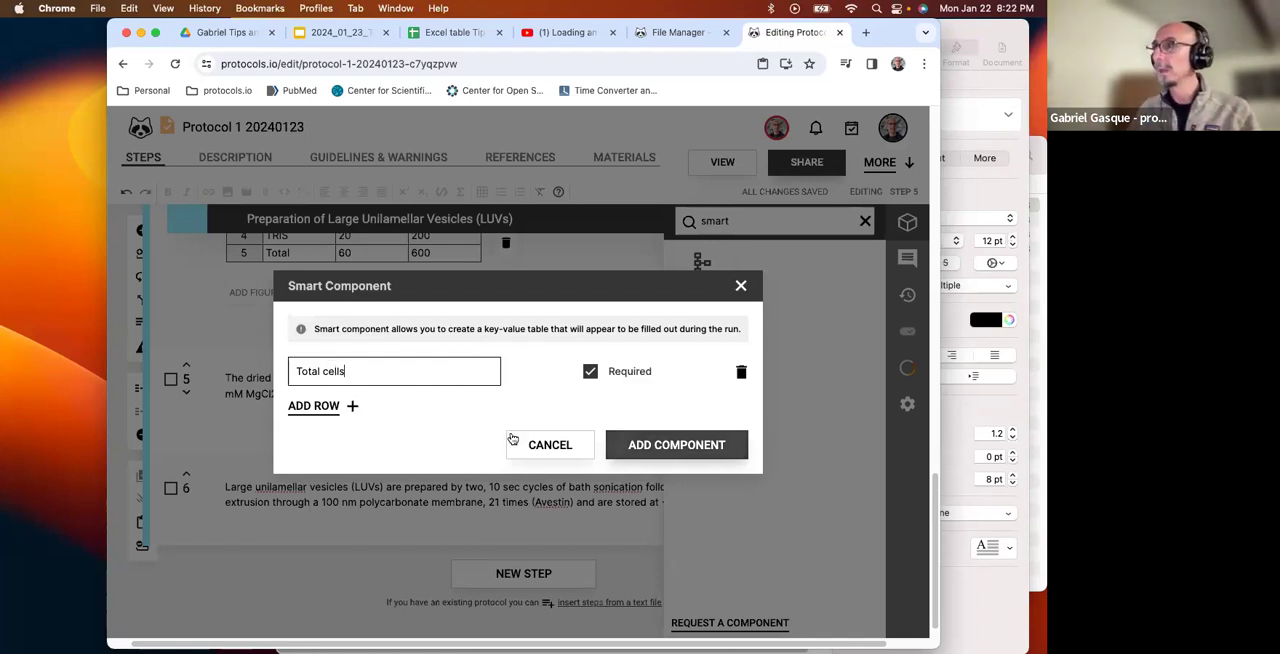
pyautogui.click(330, 406)
pyautogui.click(331, 392)
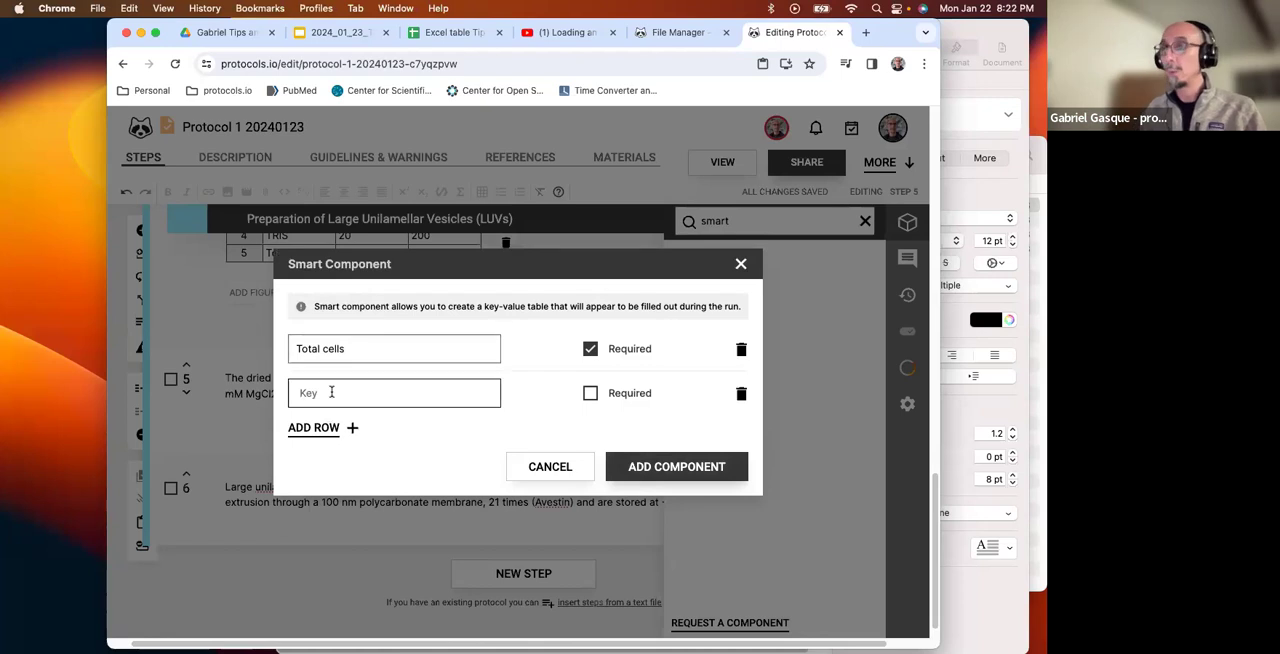
pyautogui.write('Dead cells')
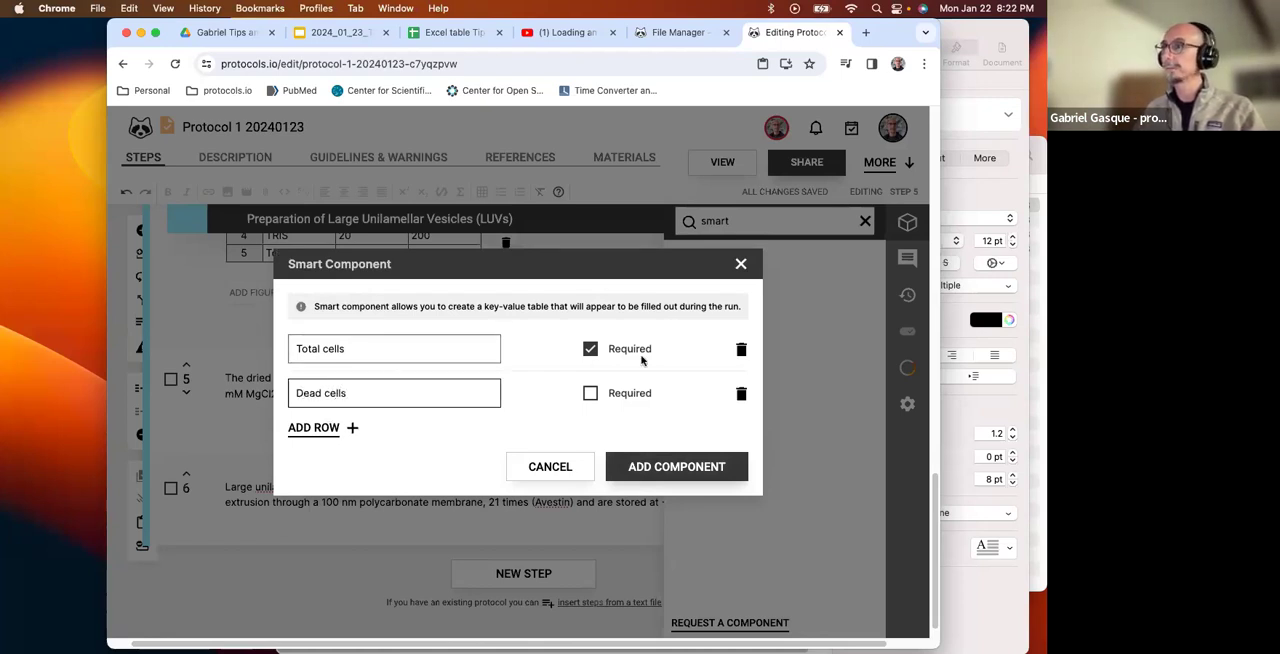
# Make the Dead cells row required, add the smart component to step 5, and close the component search.
pyautogui.click(590, 393)
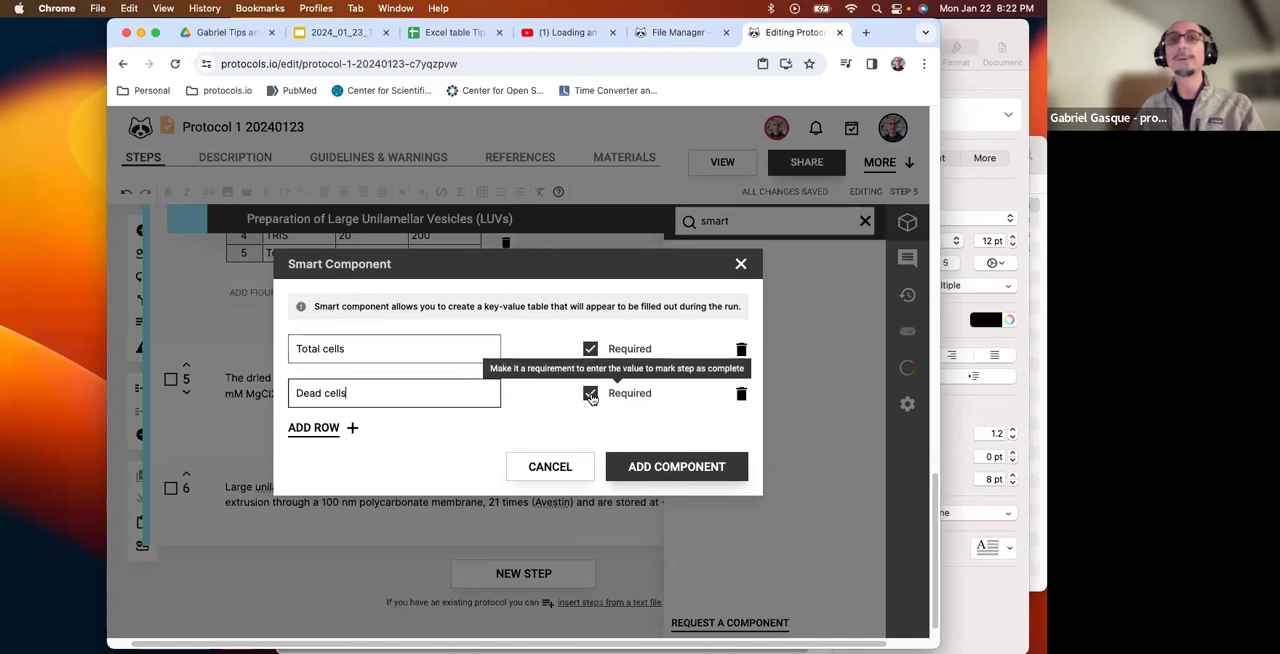
pyautogui.click(665, 472)
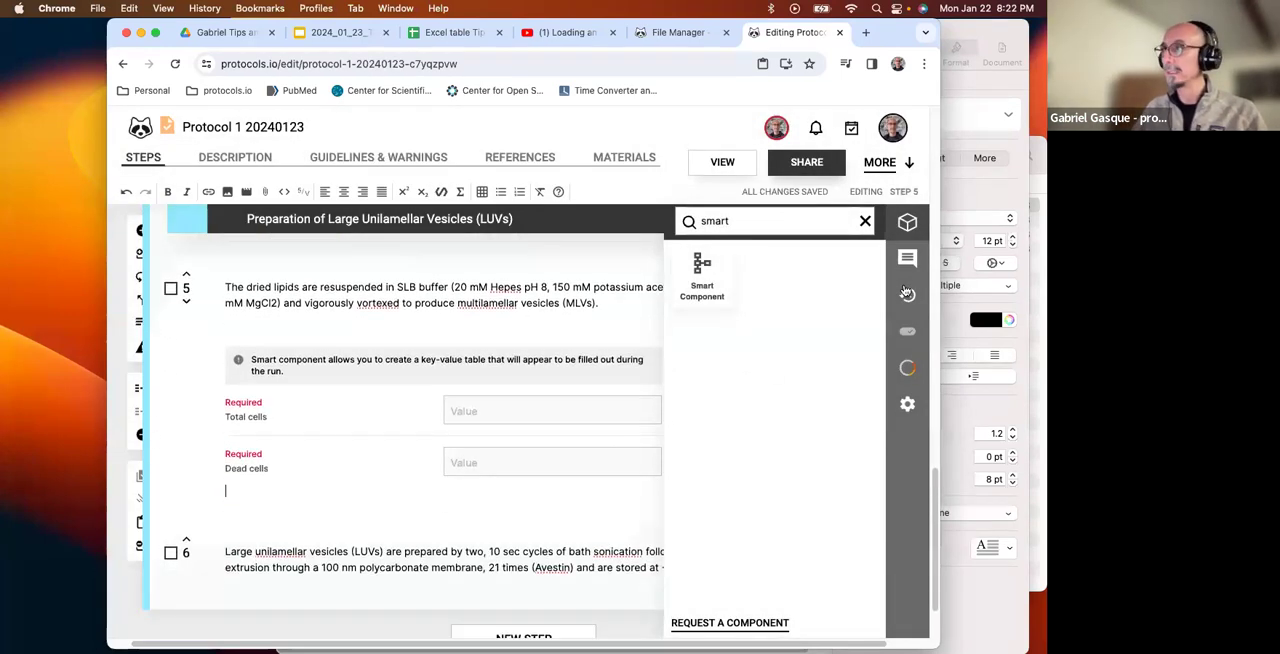
pyautogui.click(865, 221)
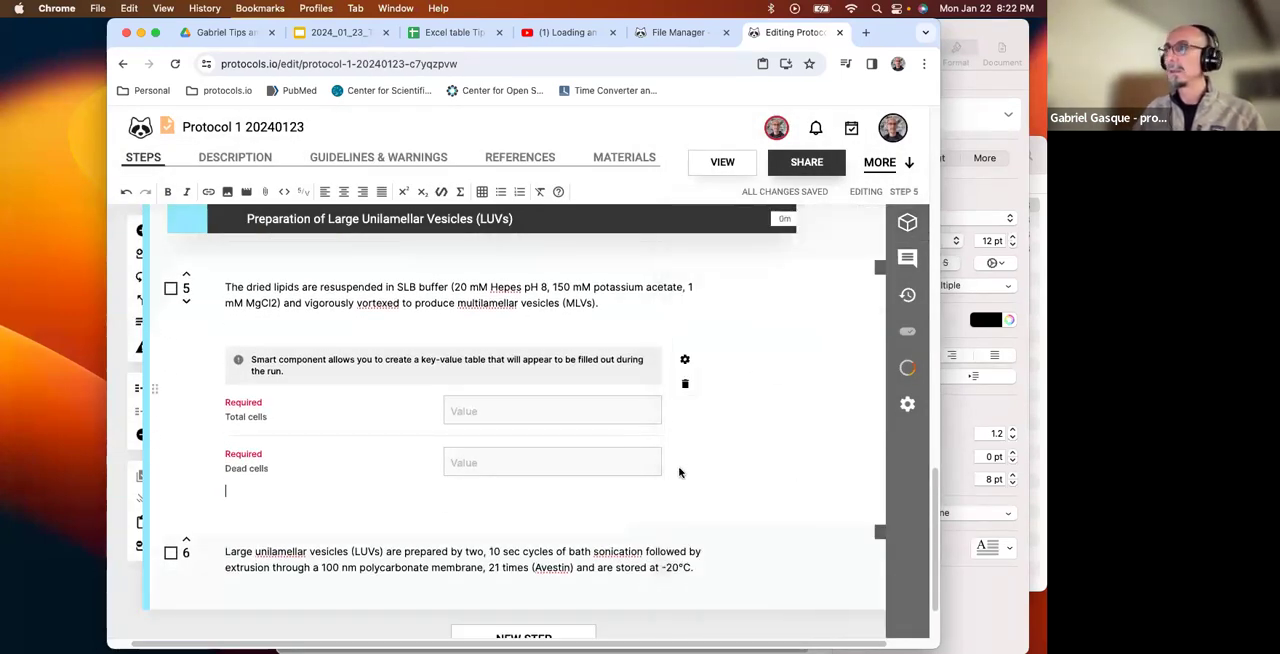
# View the protocol, dismiss the experience rating request, and start running the protocol.
pyautogui.scroll(5, 679, 472)
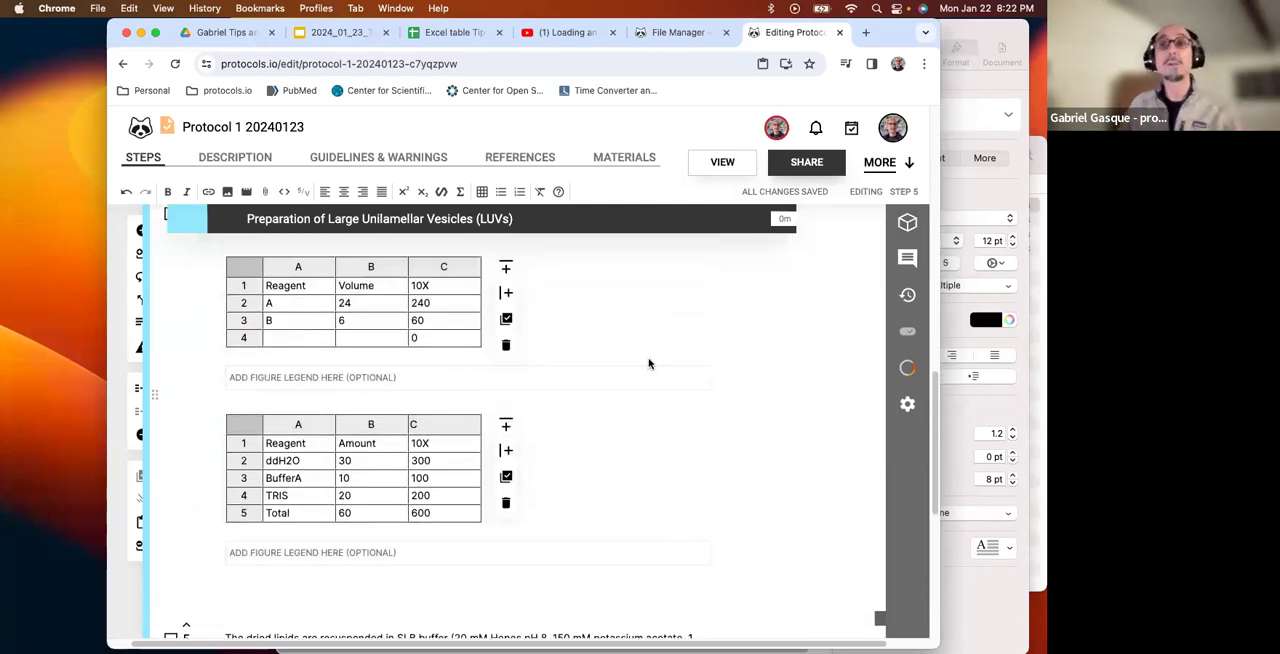
pyautogui.scroll(10, 660, 355)
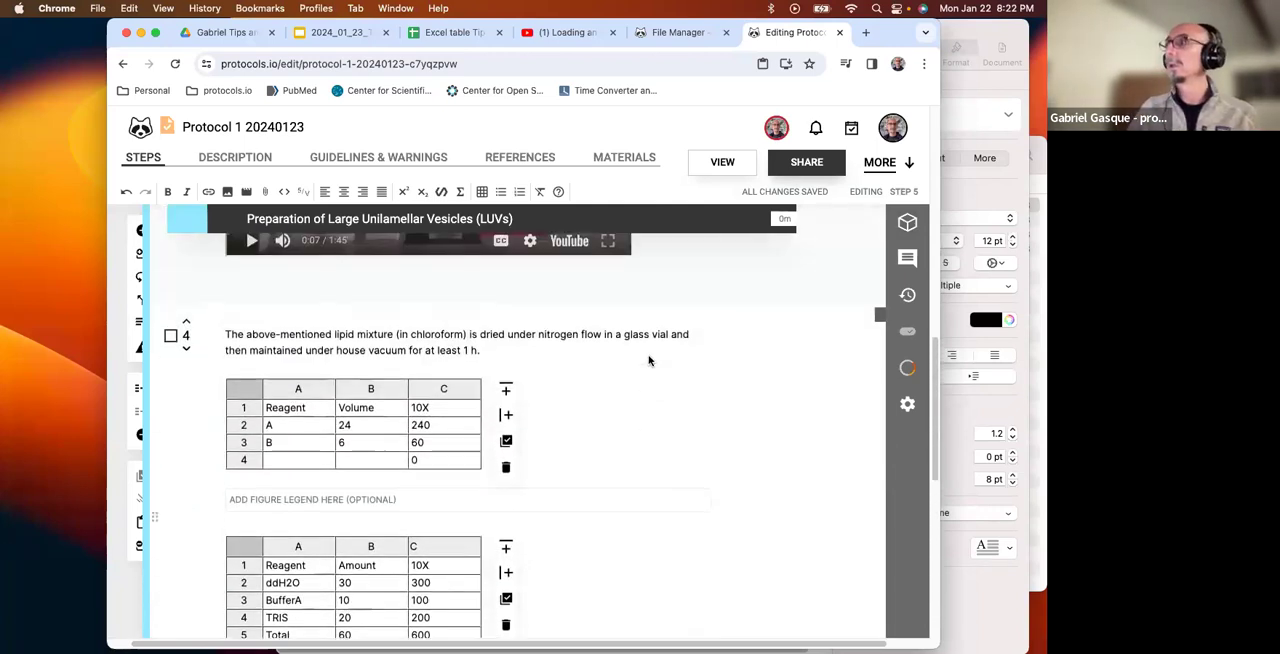
pyautogui.click(722, 162)
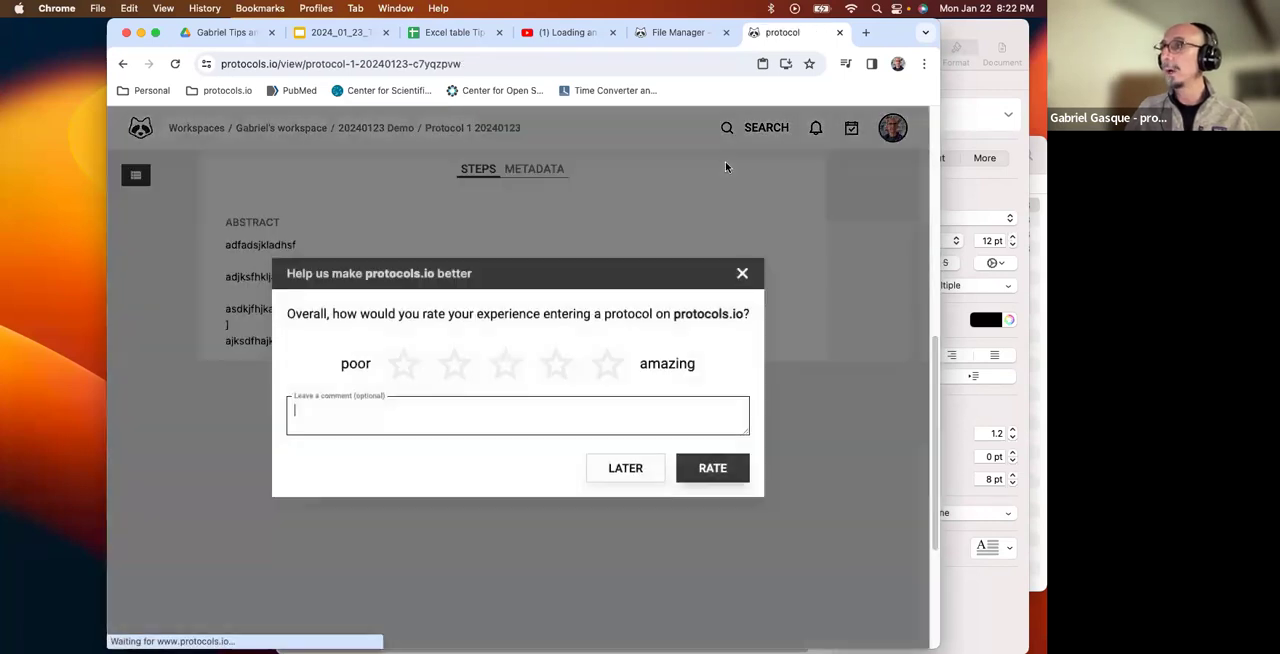
pyautogui.click(742, 274)
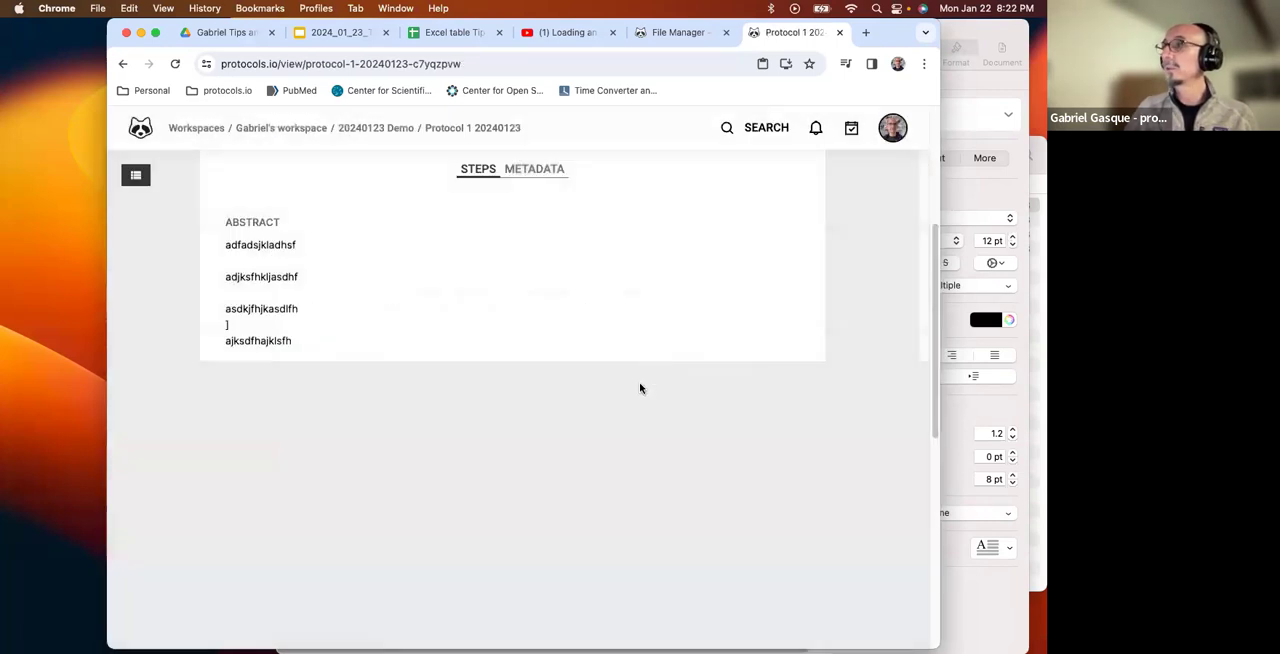
pyautogui.click(740, 286)
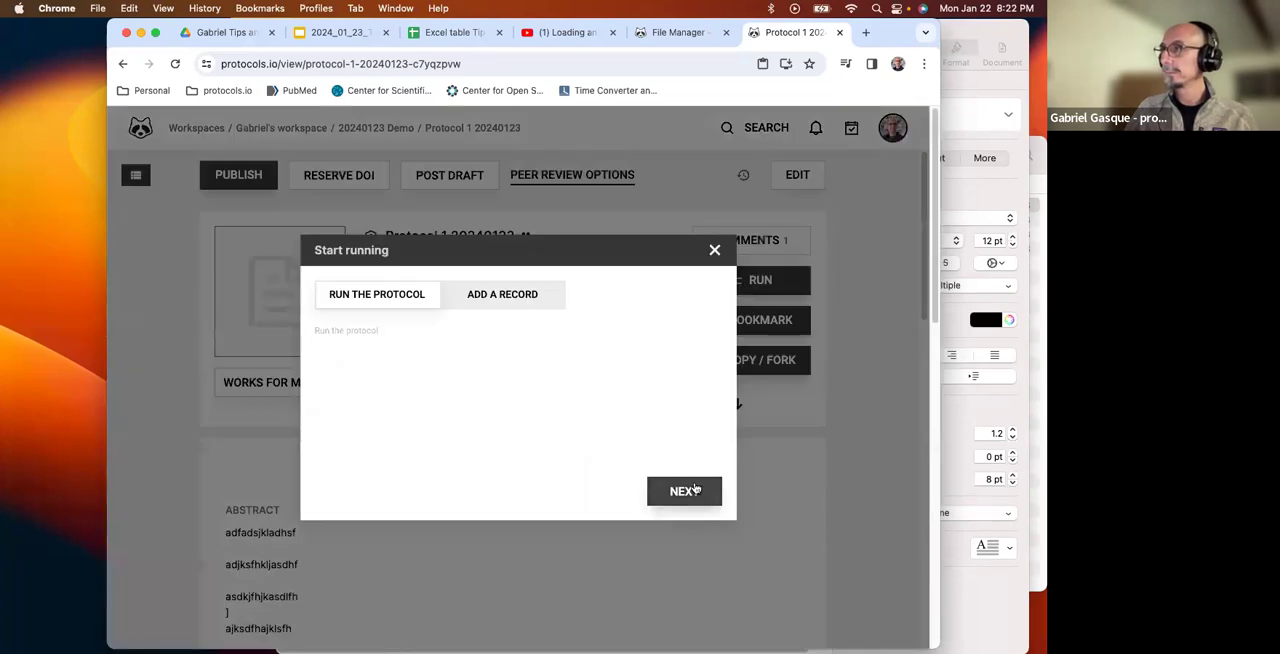
pyautogui.click(684, 490)
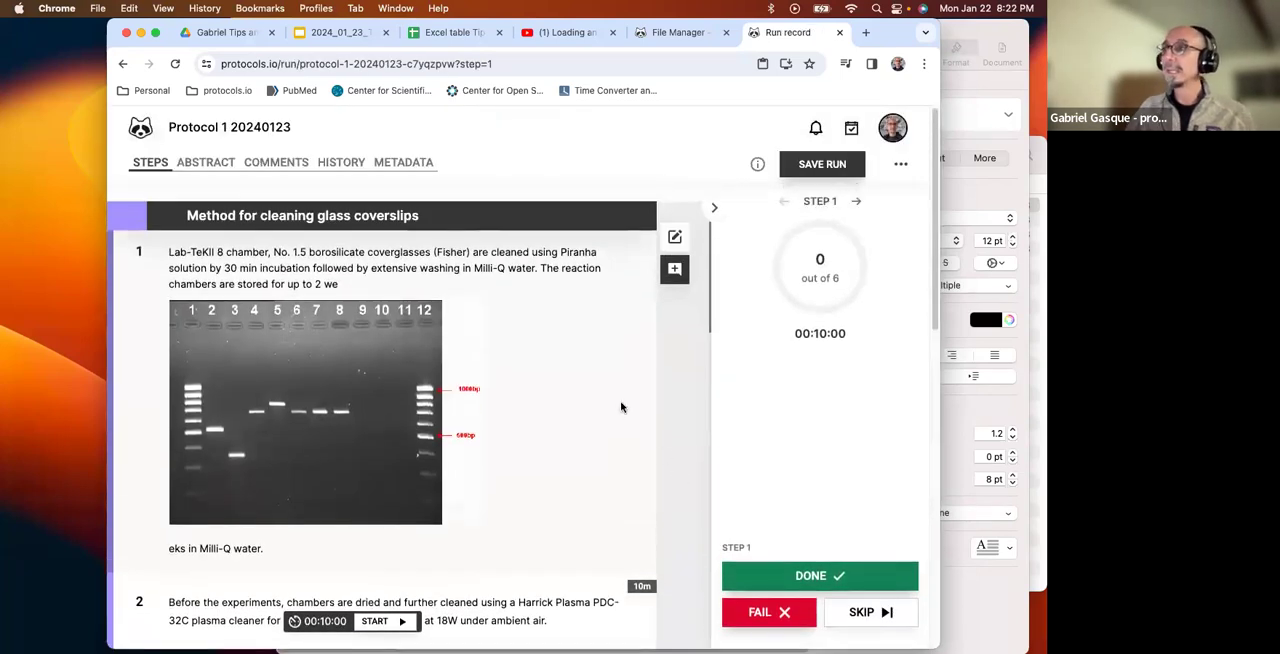
# Mark steps 1 to 4 of the run as done.
pyautogui.click(780, 577)
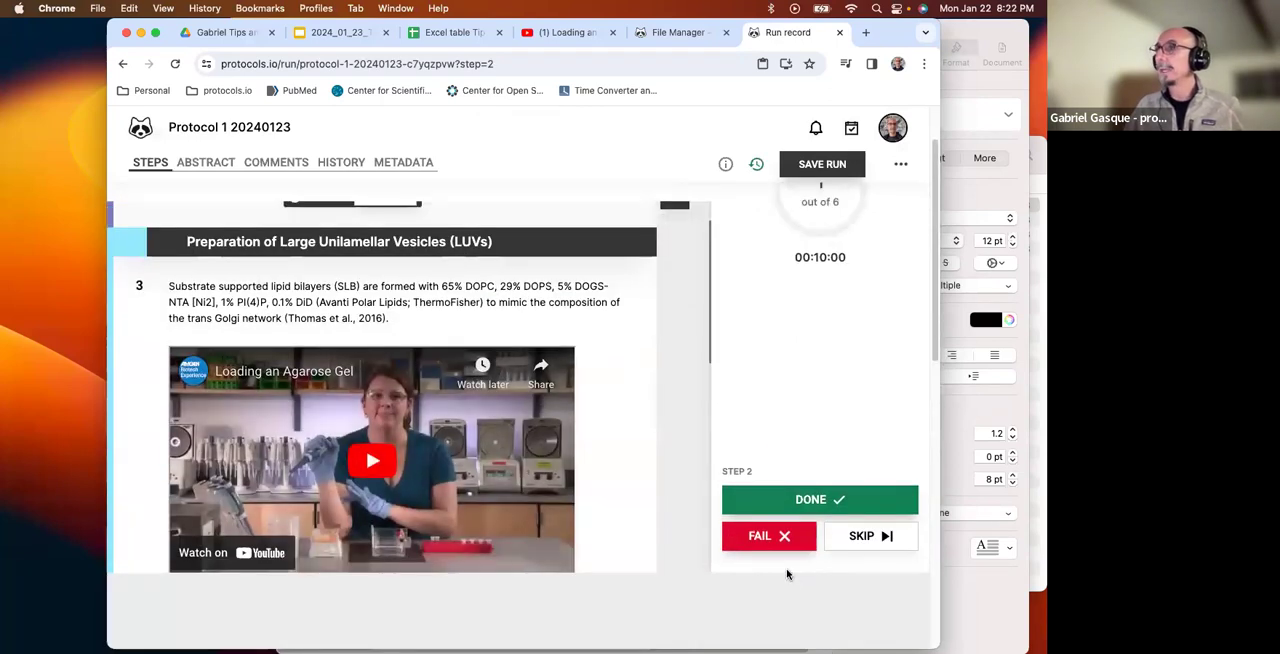
pyautogui.click(820, 500)
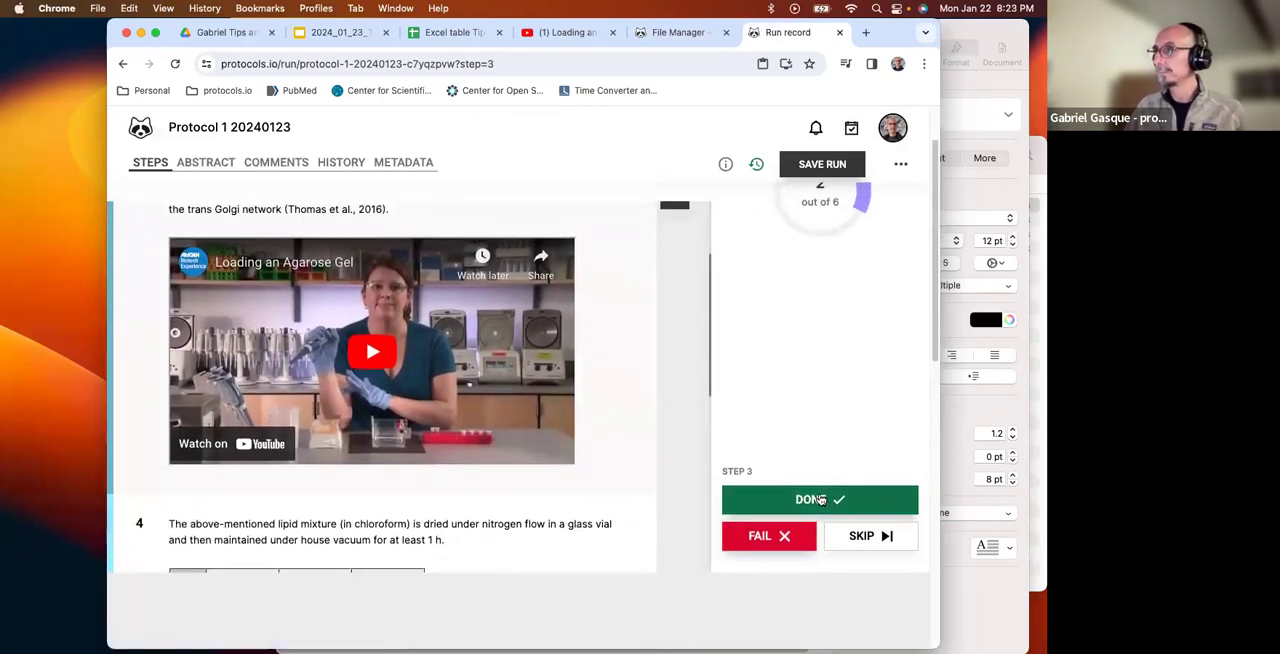
pyautogui.click(820, 500)
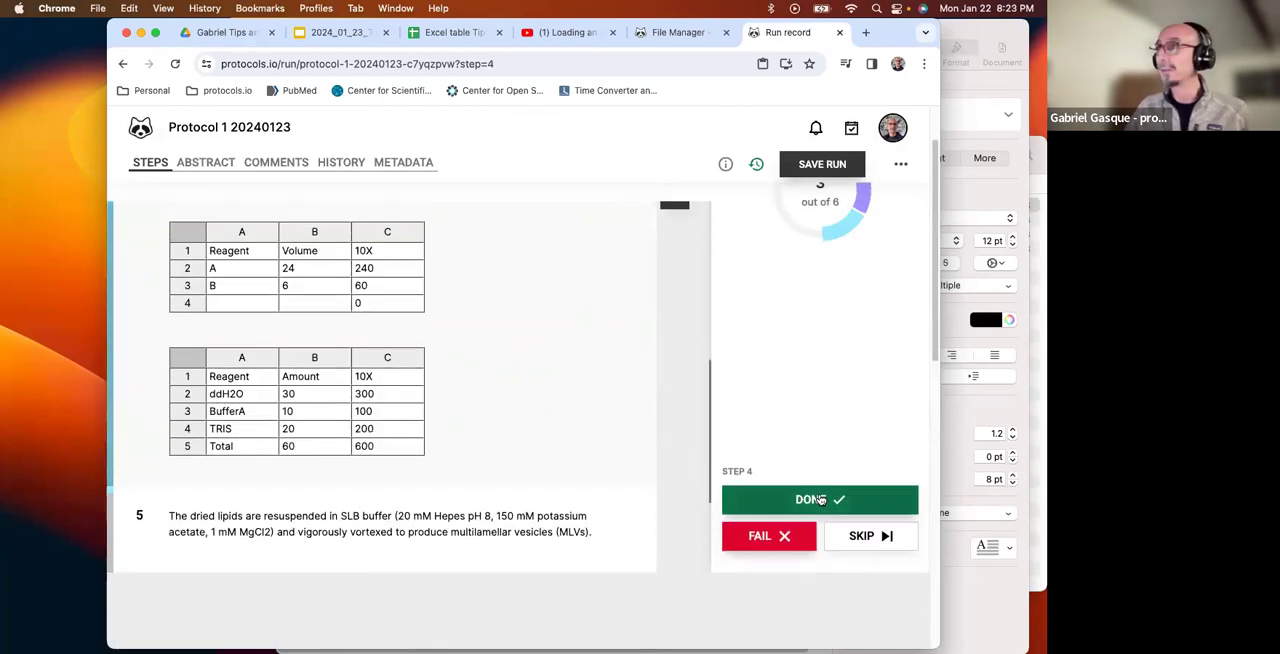
pyautogui.click(820, 500)
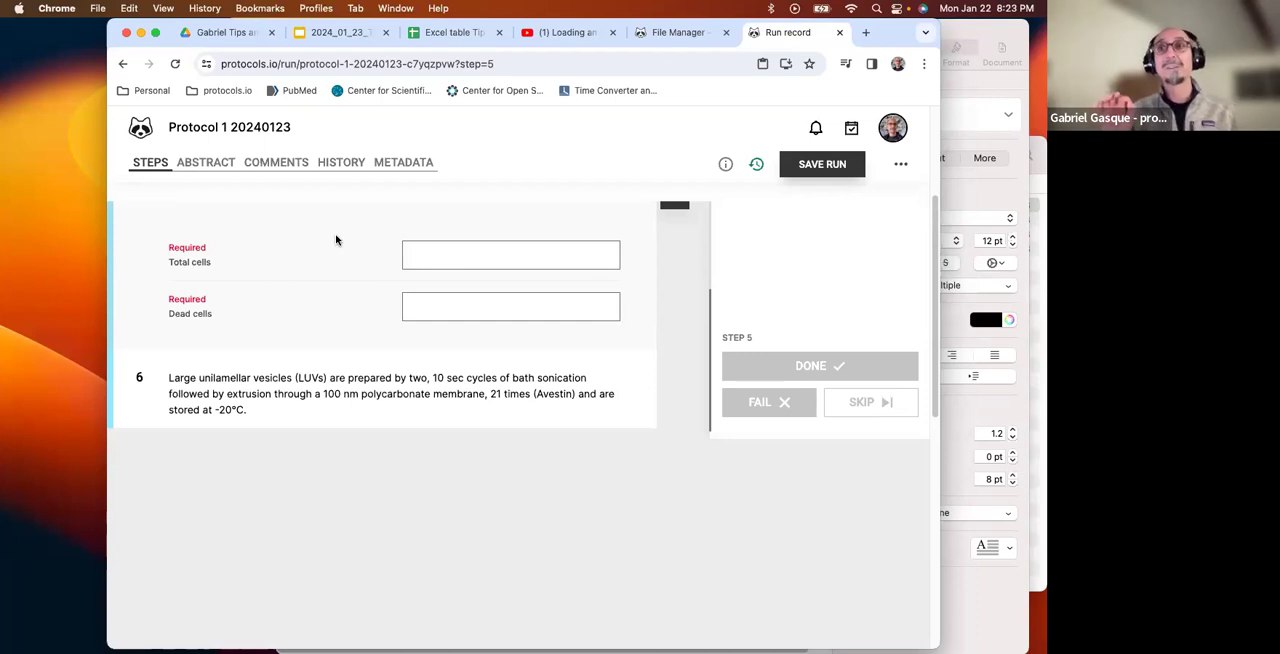
# Record 76 total cells and 53 dead cells in step 5, and mark steps 5 and 6 as done.
pyautogui.click(514, 253)
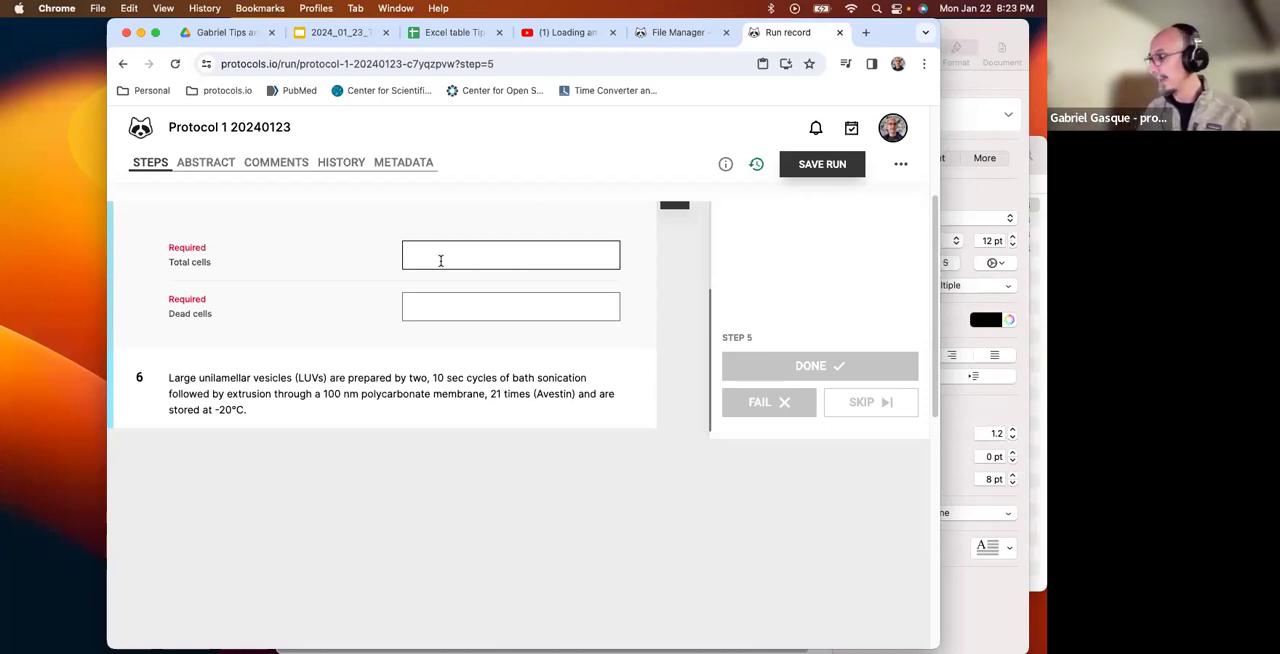
pyautogui.write('76')
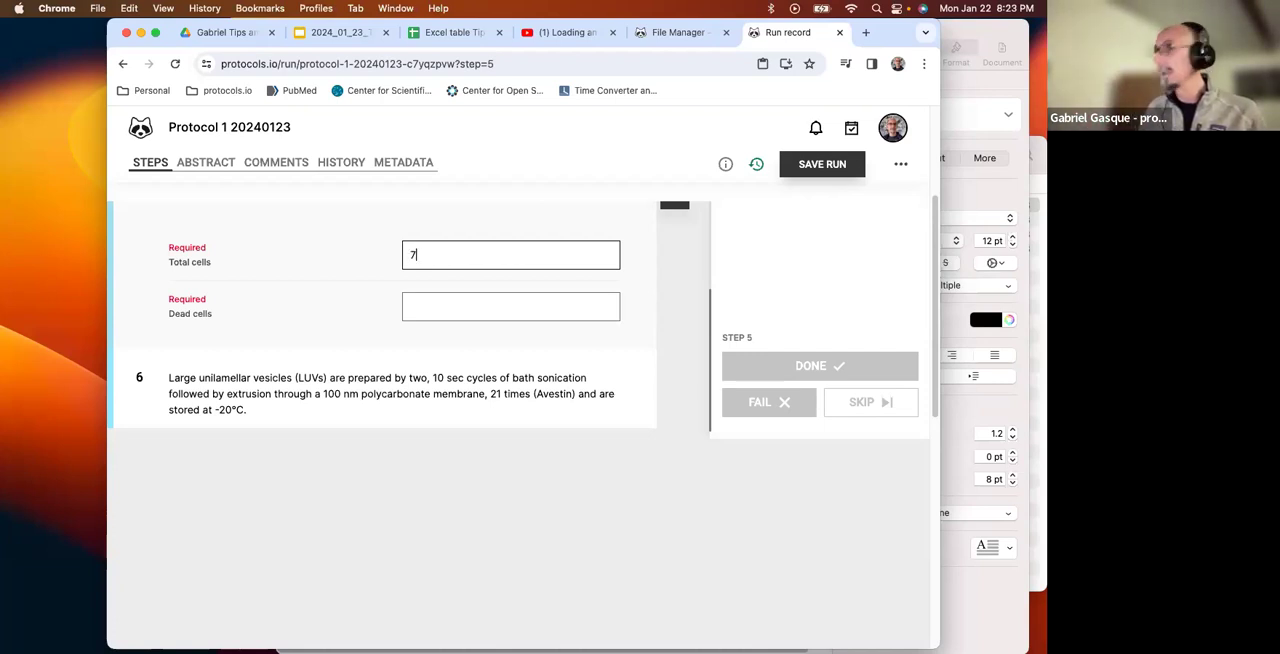
pyautogui.click(506, 306)
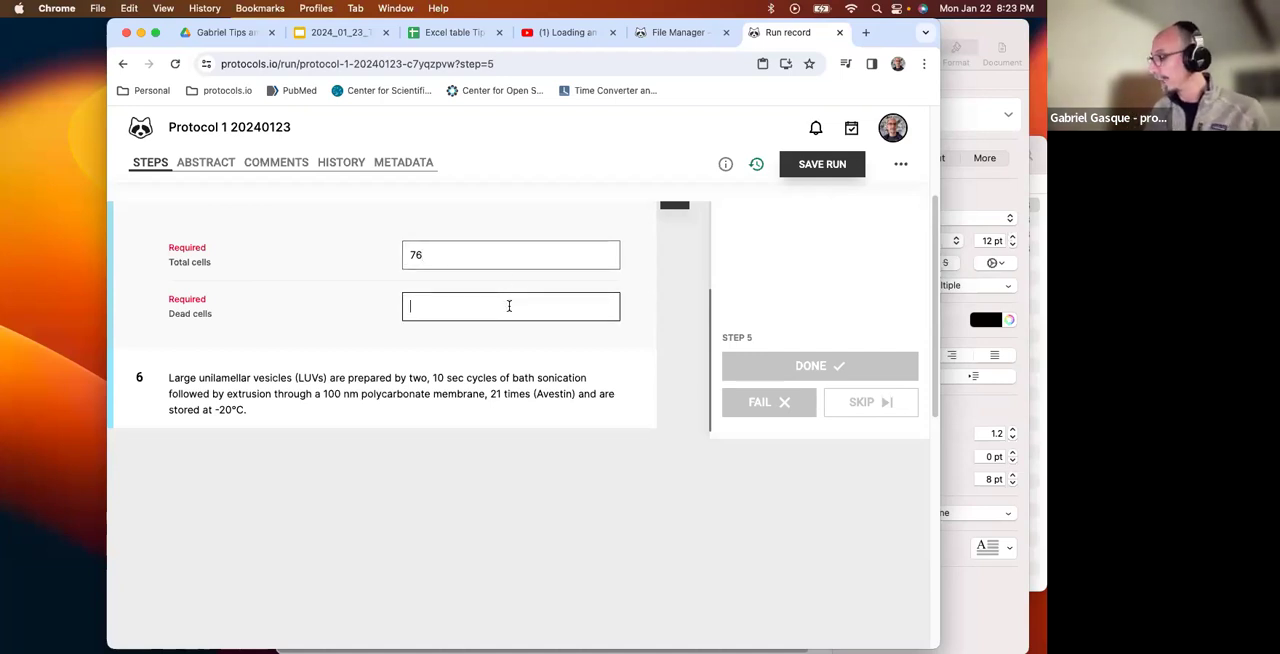
pyautogui.write('53')
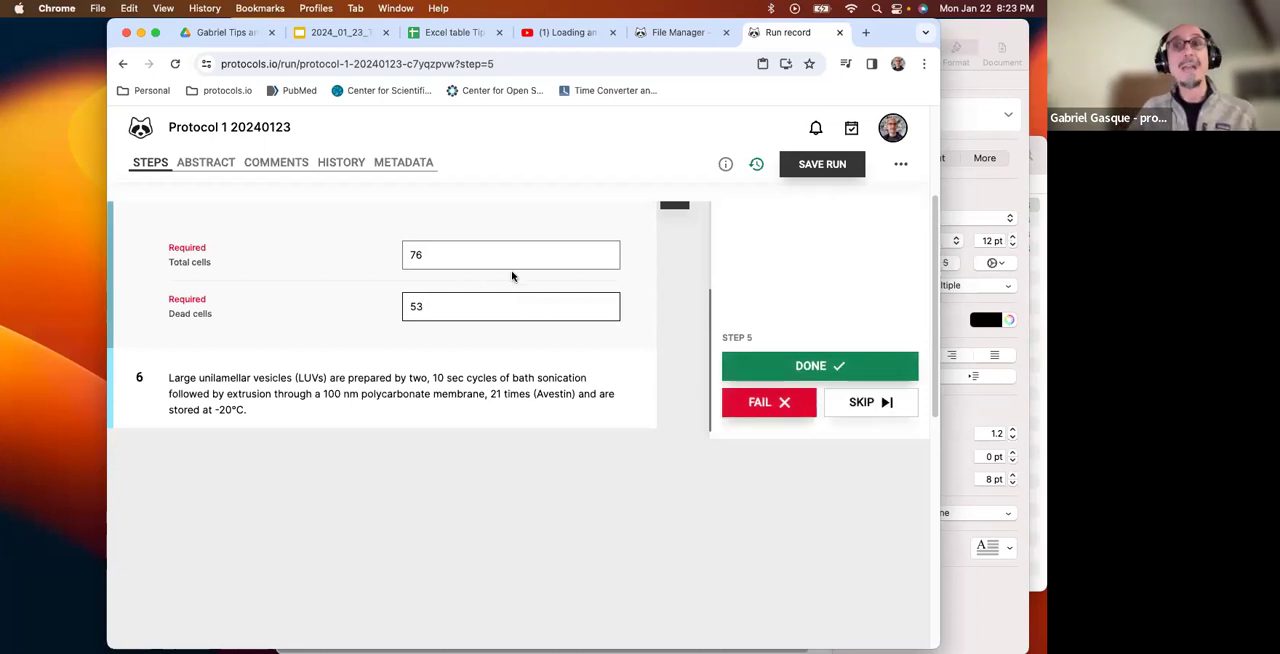
pyautogui.click(834, 366)
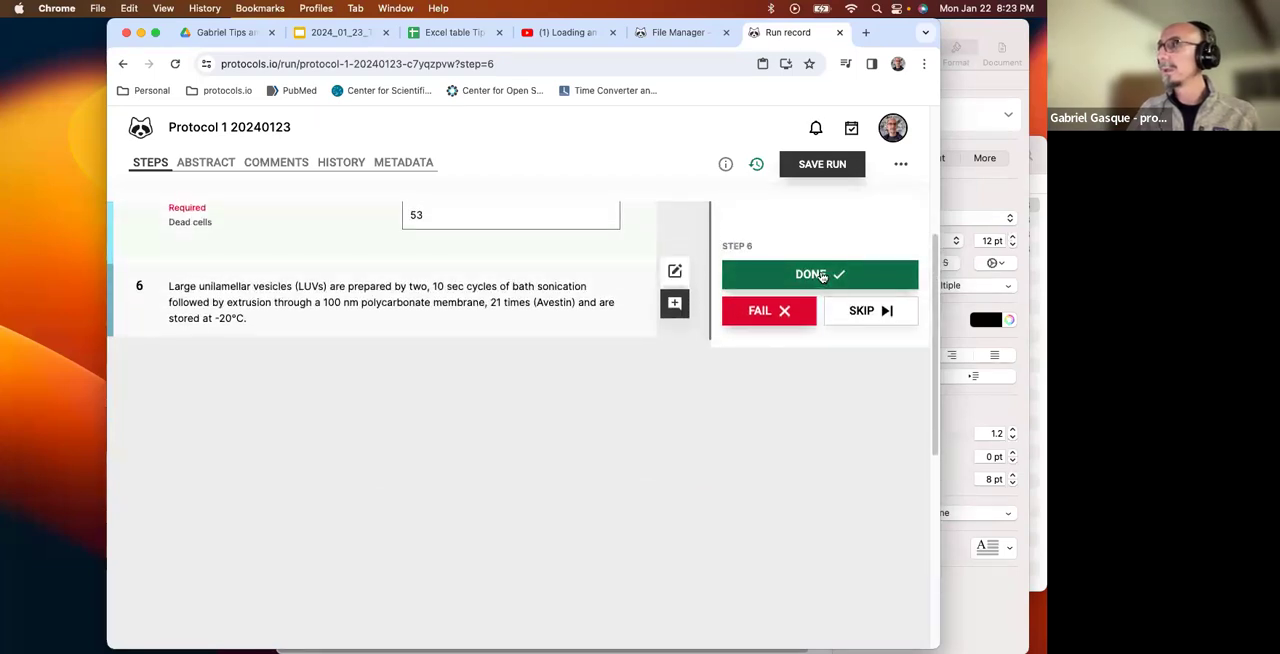
pyautogui.click(806, 284)
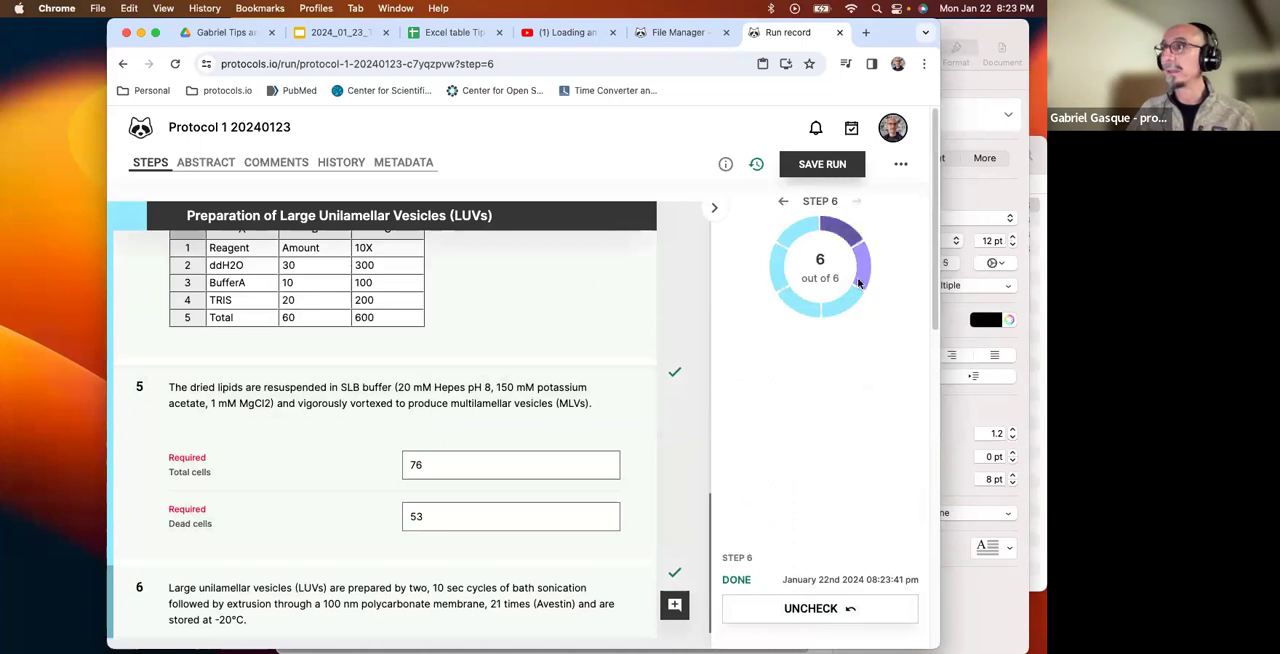
# Save the run as "Protocol 1 20240123 - smart component", conducted at the current date and time, in the 20240123 Demo folder.
pyautogui.click(835, 166)
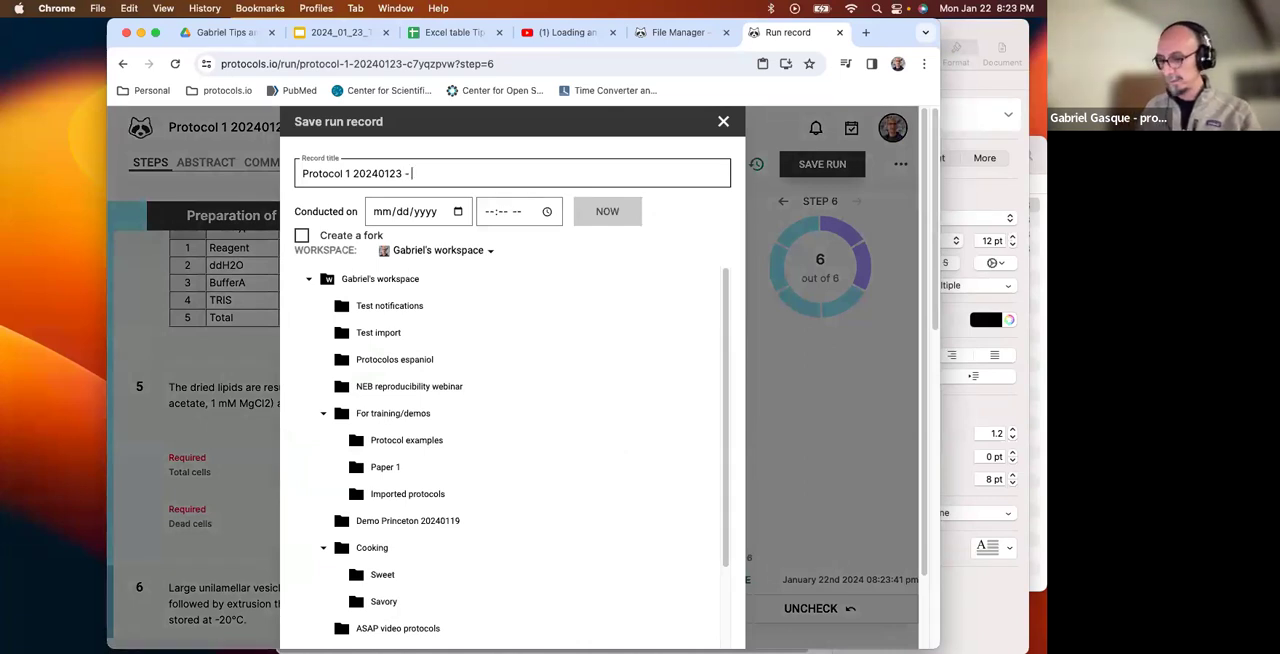
pyautogui.write('- smart component')
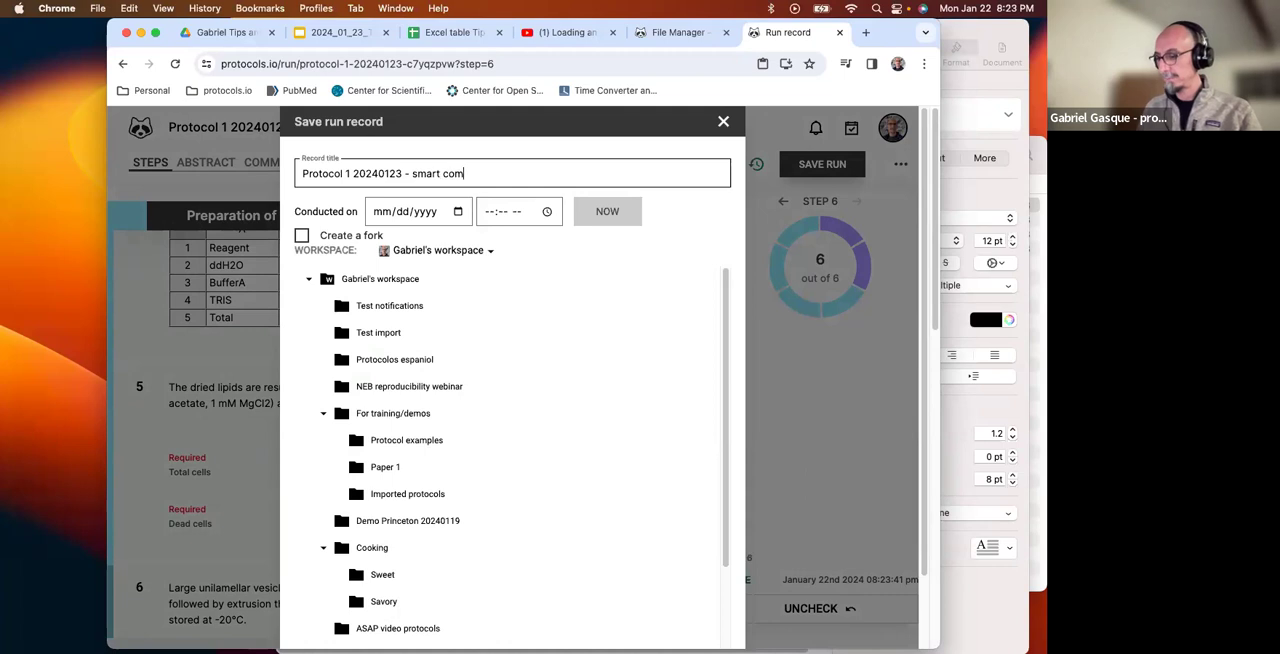
pyautogui.click(626, 216)
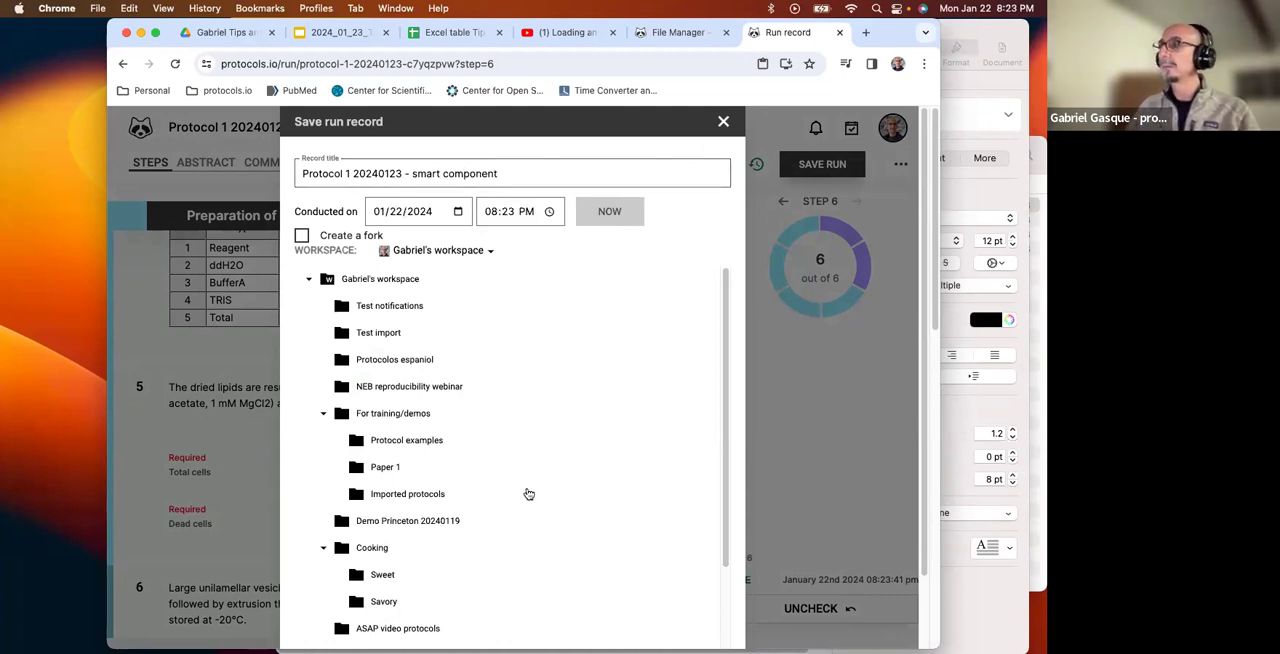
pyautogui.scroll(-5, 526, 491)
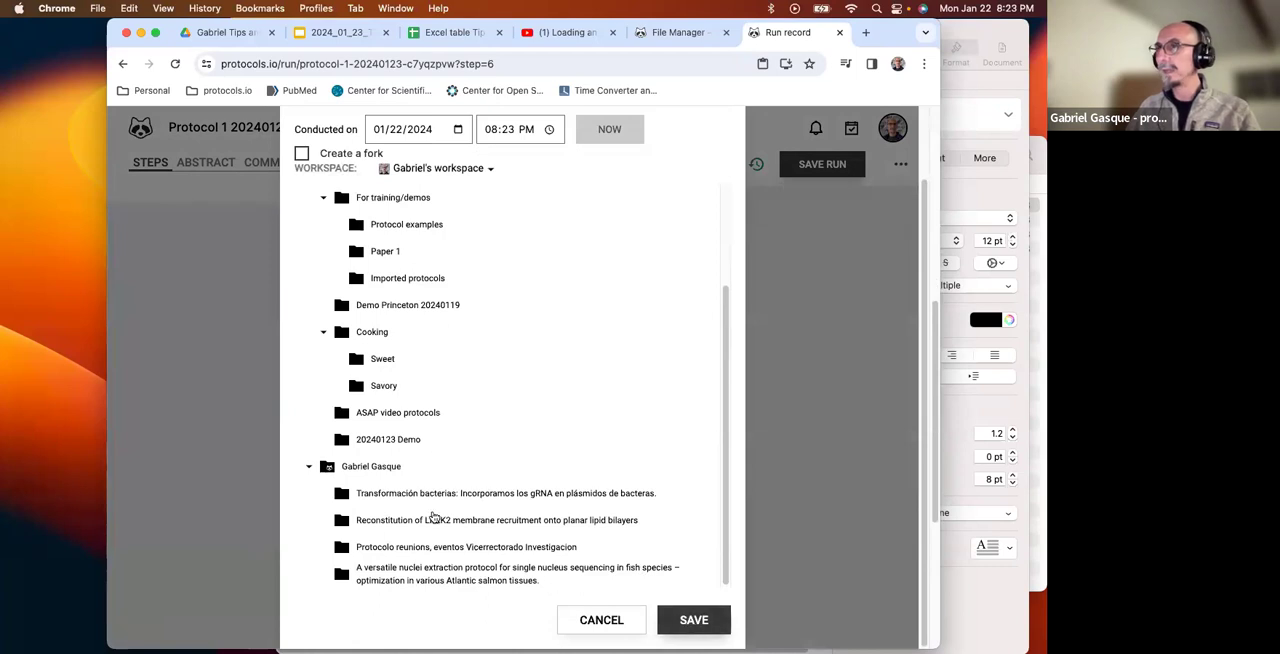
pyautogui.scroll(5, 428, 485)
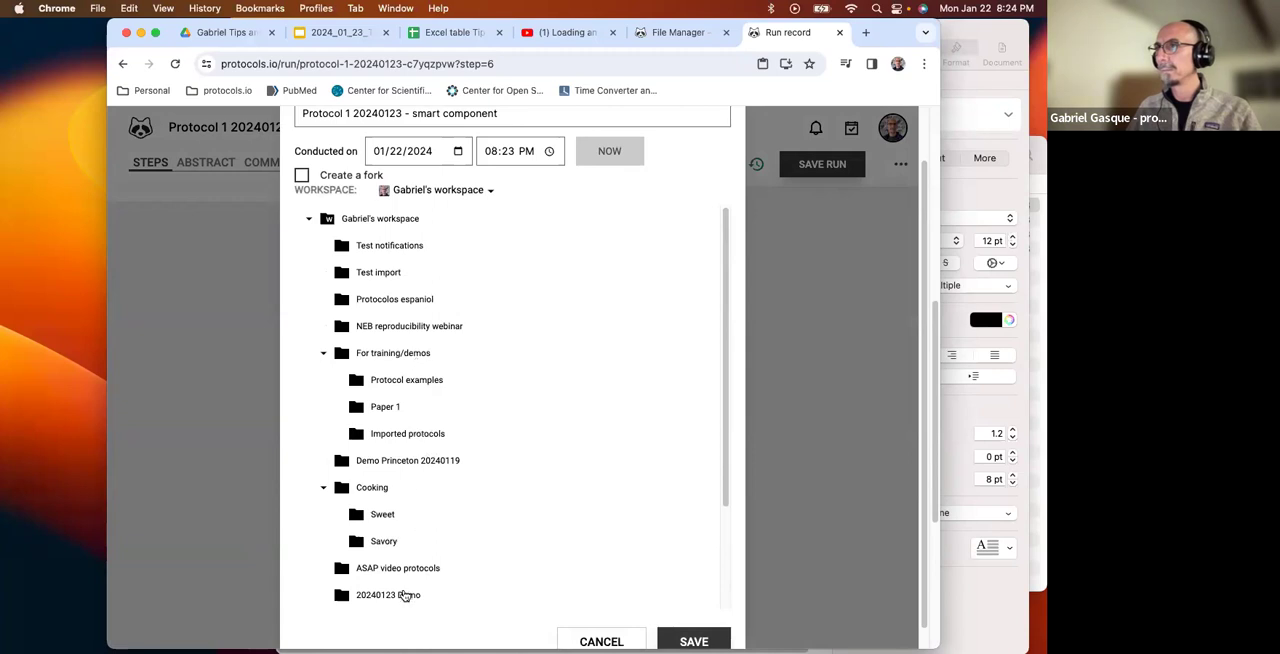
pyautogui.click(680, 638)
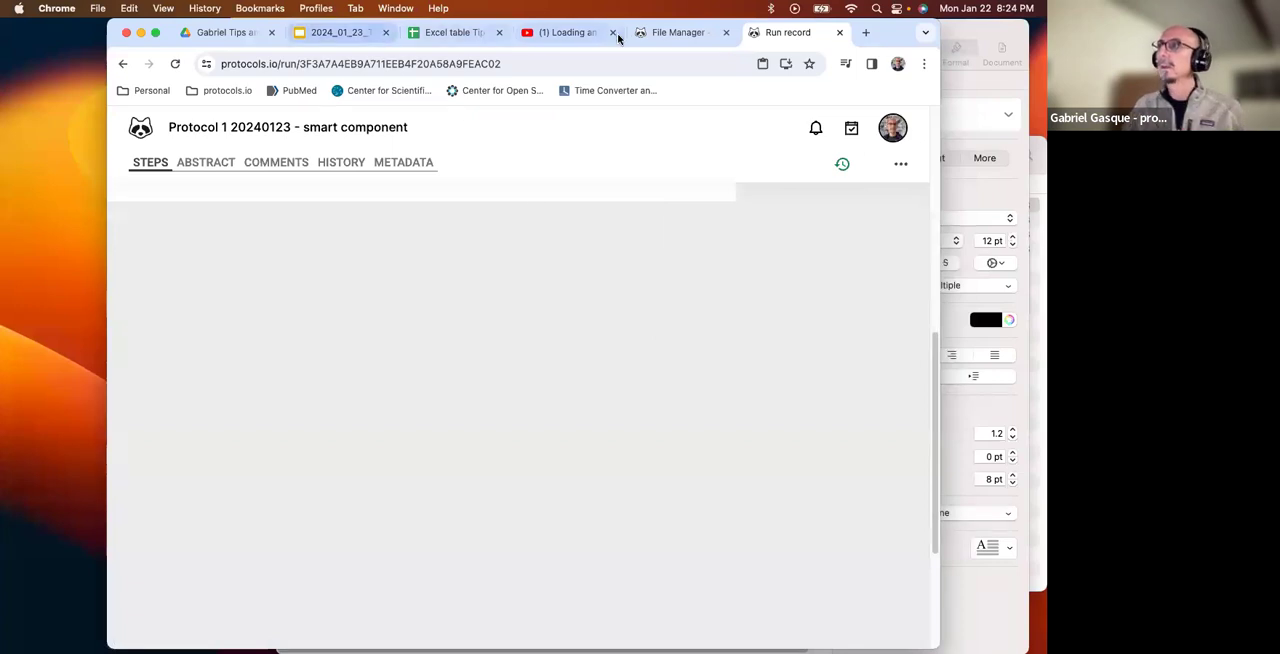
# Open the saved smart component run record from the file manager and review its recorded values in step 5.
pyautogui.click(690, 38)
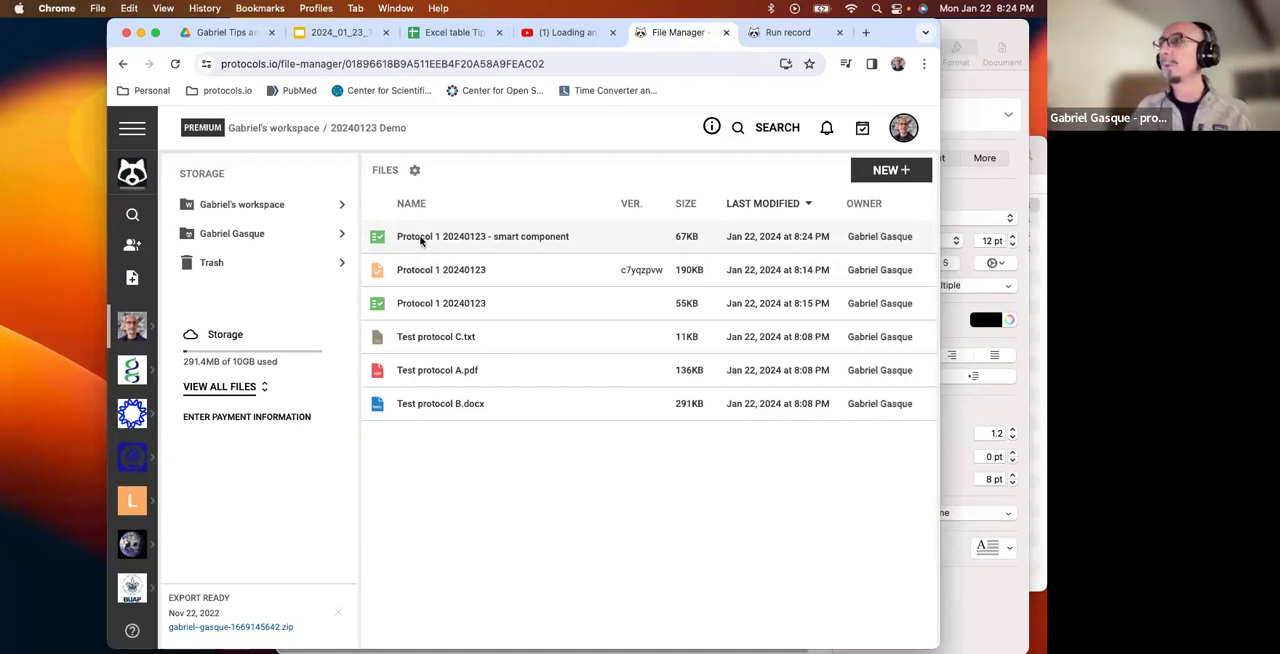
pyautogui.click(422, 240)
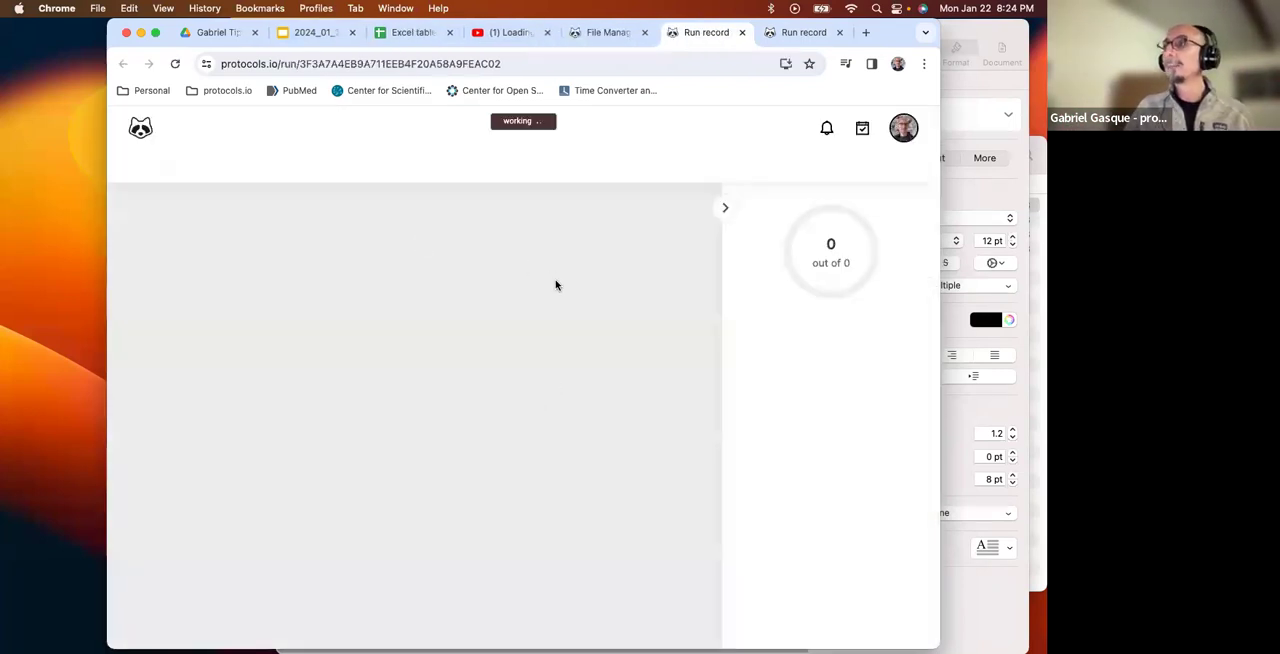
pyautogui.scroll(-6, 560, 295)
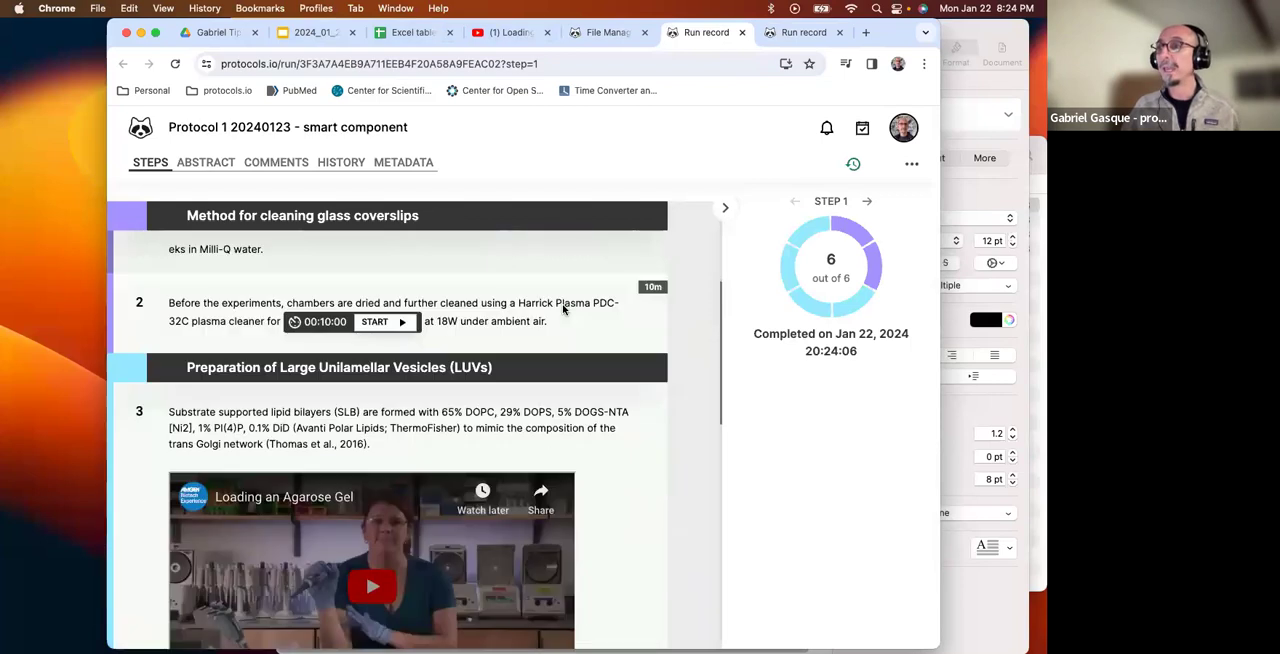
pyautogui.scroll(-10, 563, 310)
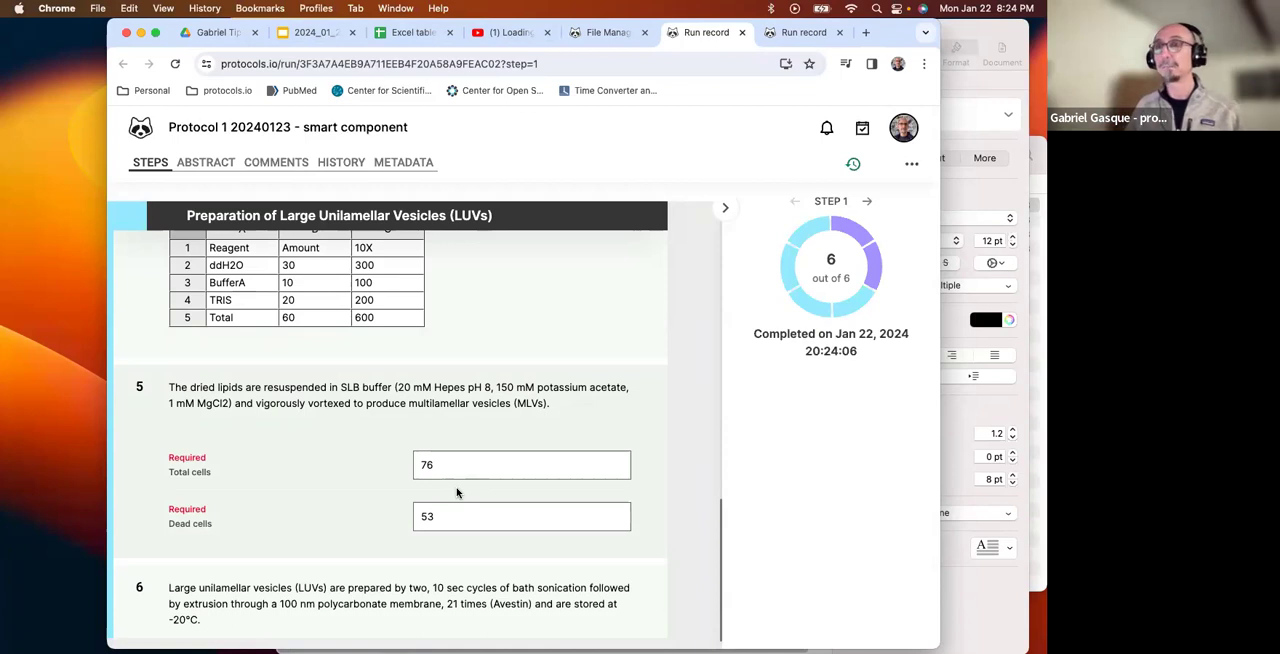
# Return from the run to Protocol 1 20240123, open it for editing, and hide the list of components.
pyautogui.click(815, 40)
pyautogui.click(124, 64)
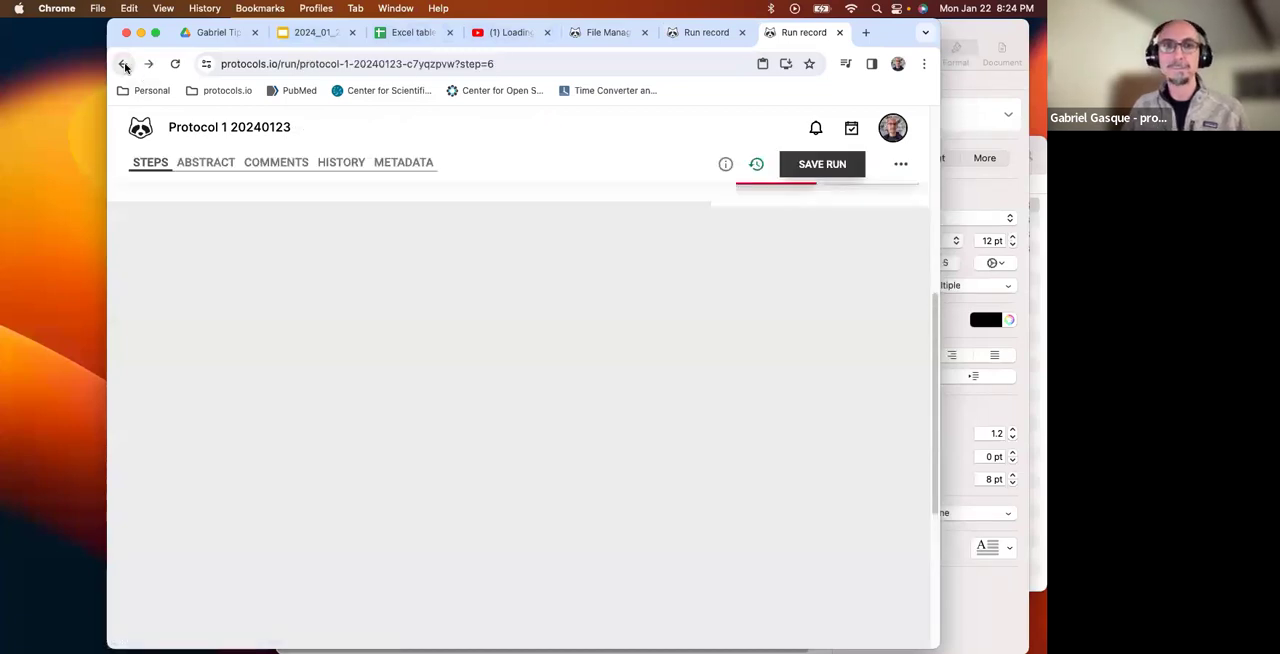
pyautogui.click(124, 64)
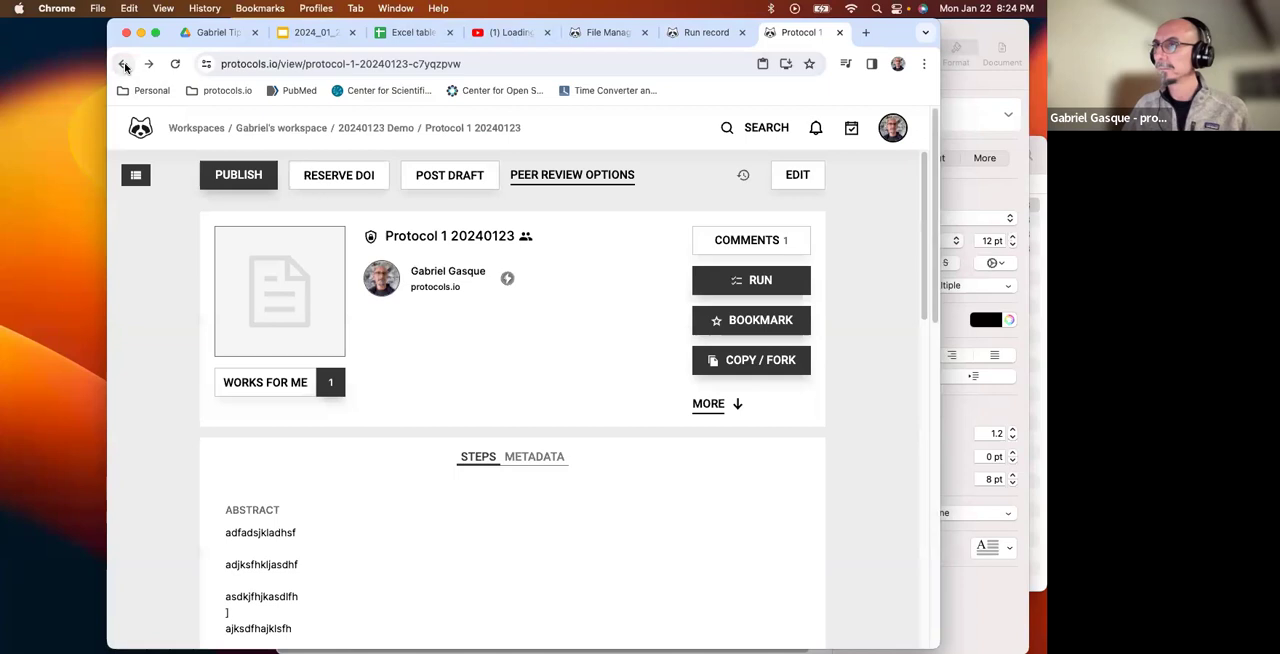
pyautogui.click(797, 174)
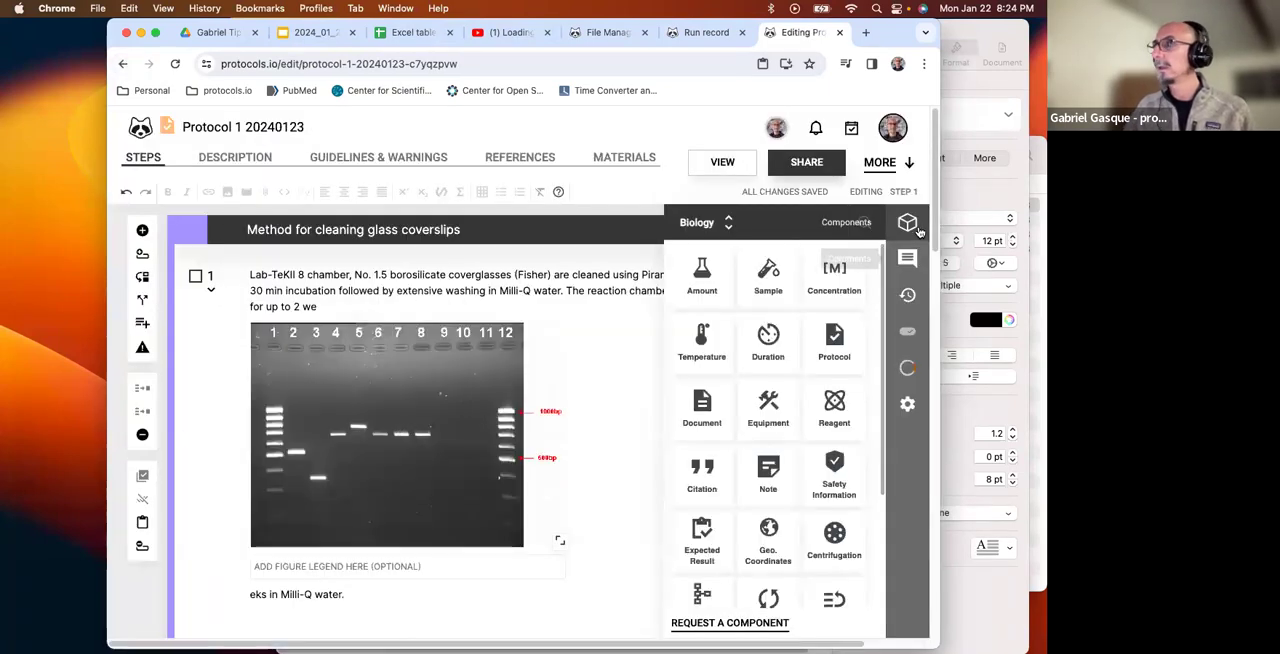
pyautogui.click(916, 230)
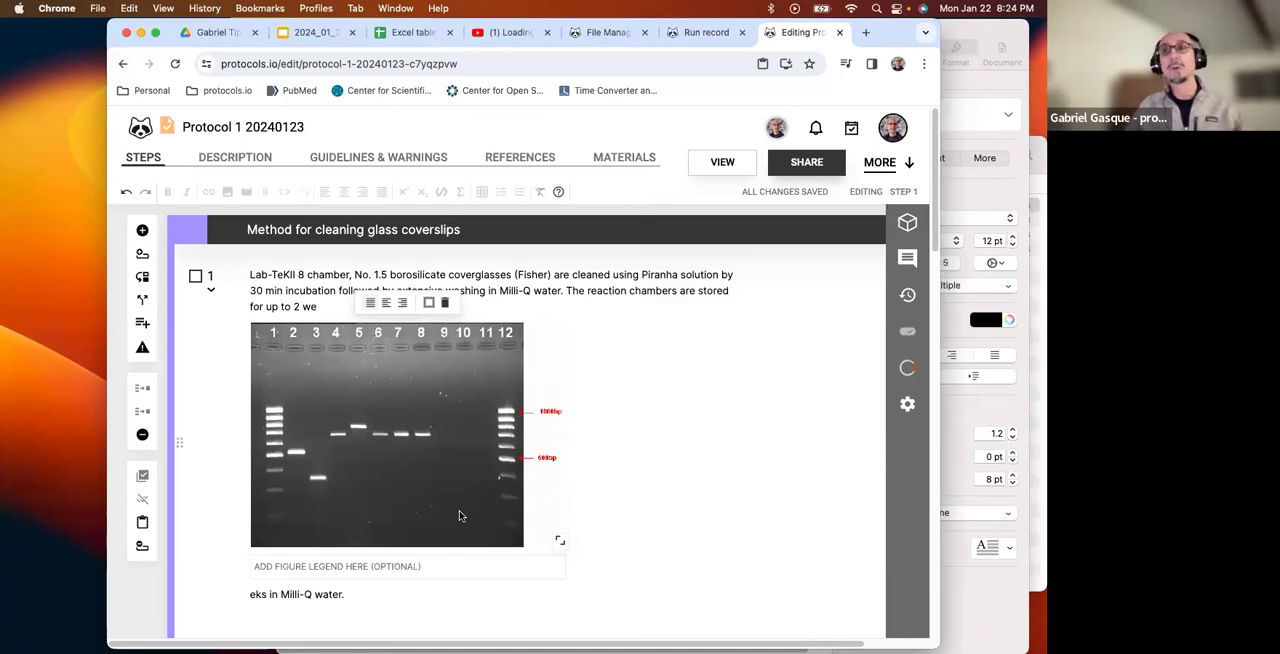
# Bring up the options for adding a new step, sub-step, step-case or section below step 6.
pyautogui.scroll(-20, 460, 516)
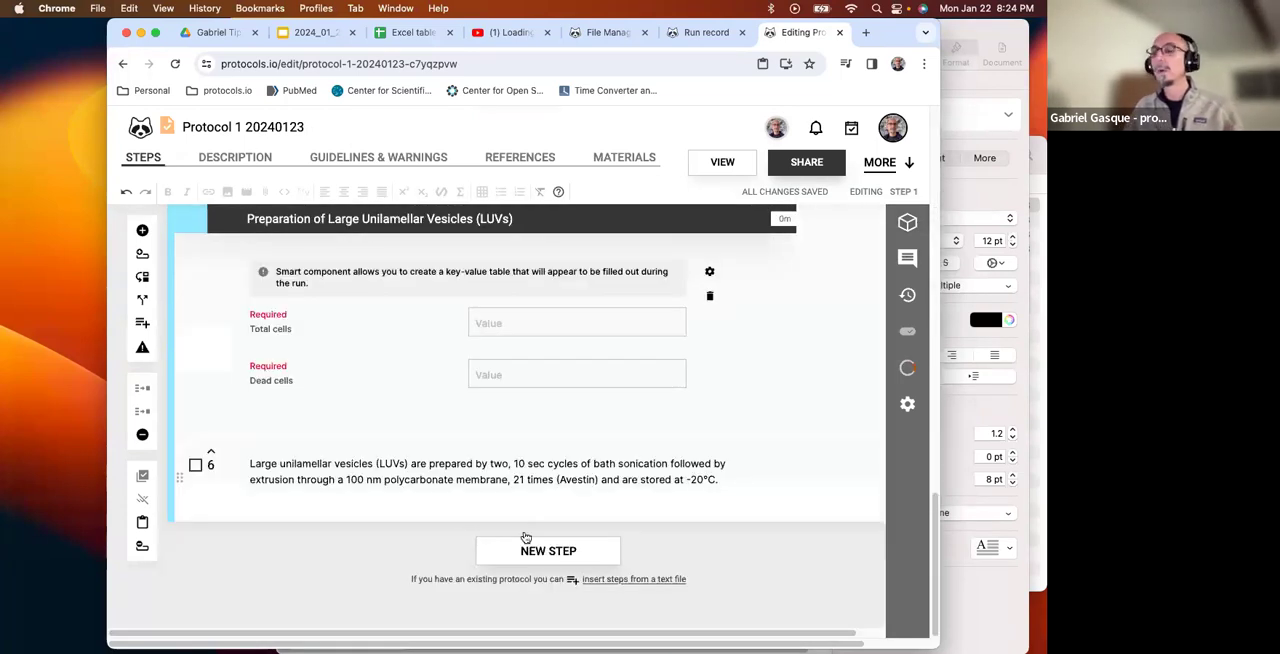
pyautogui.moveTo(526, 538)
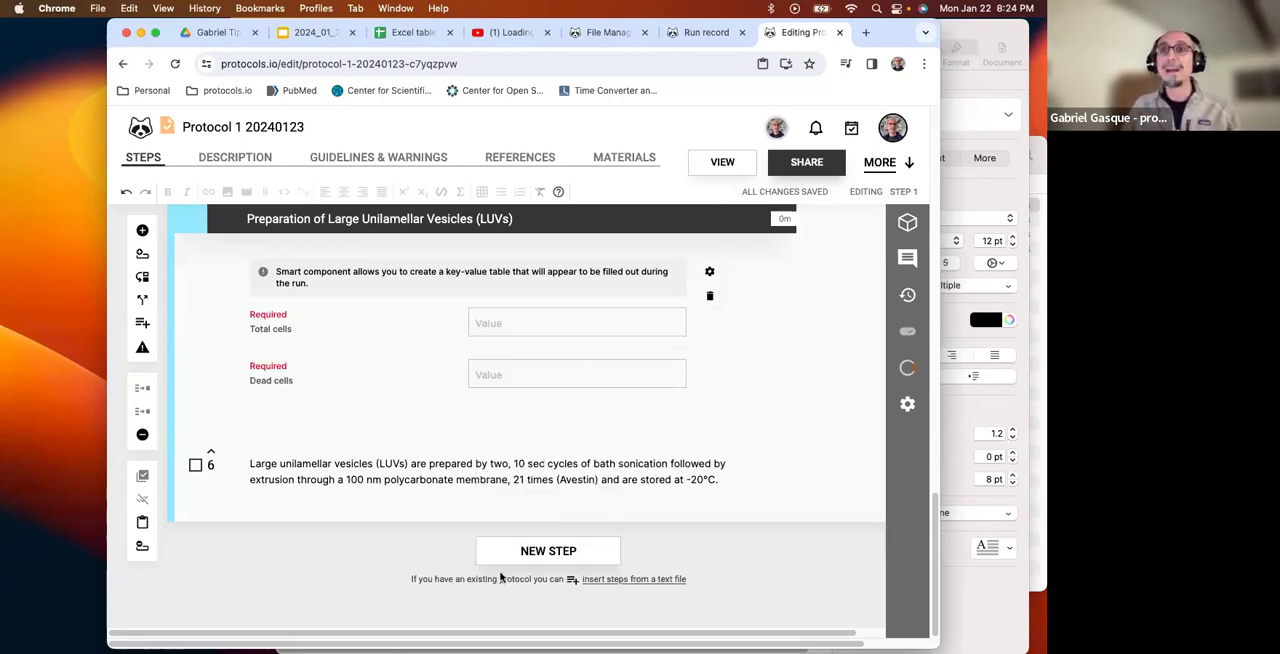
pyautogui.moveTo(528, 566)
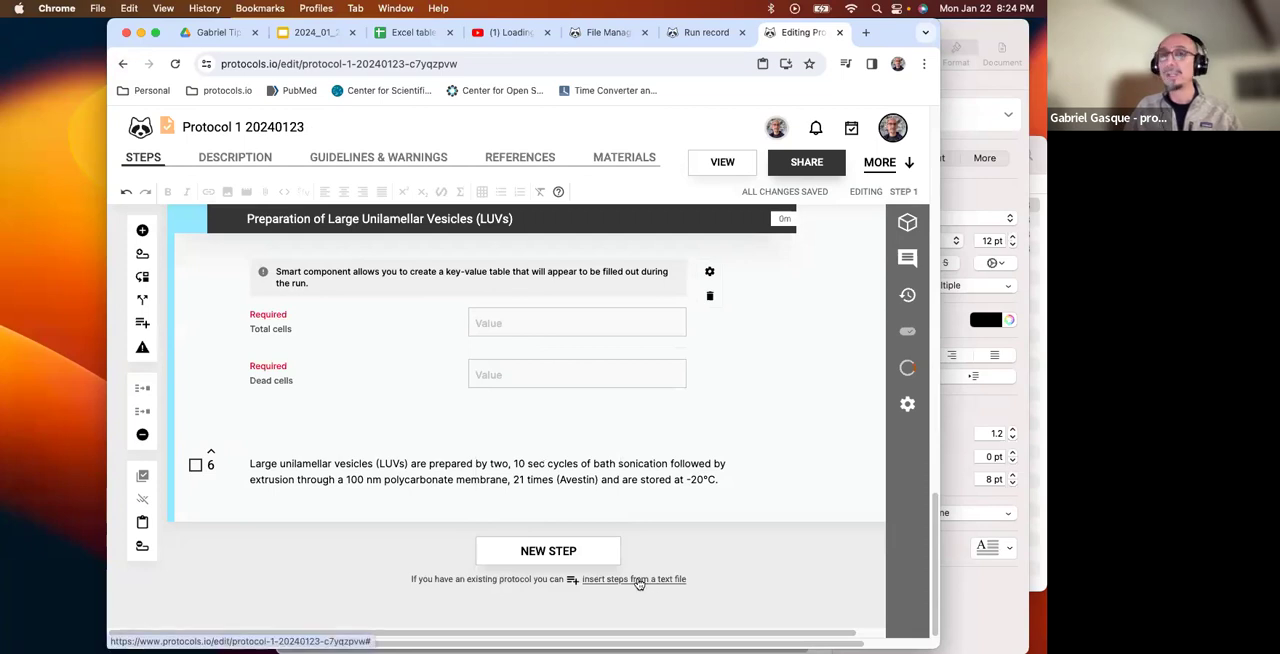
pyautogui.moveTo(571, 562)
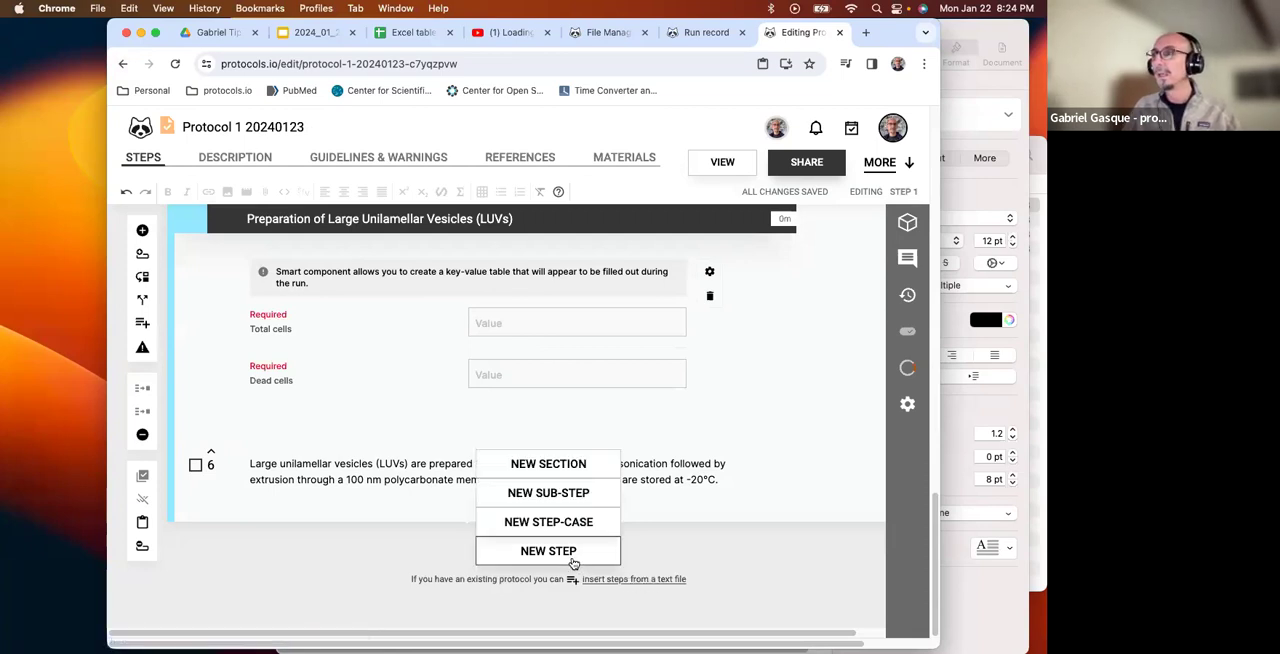
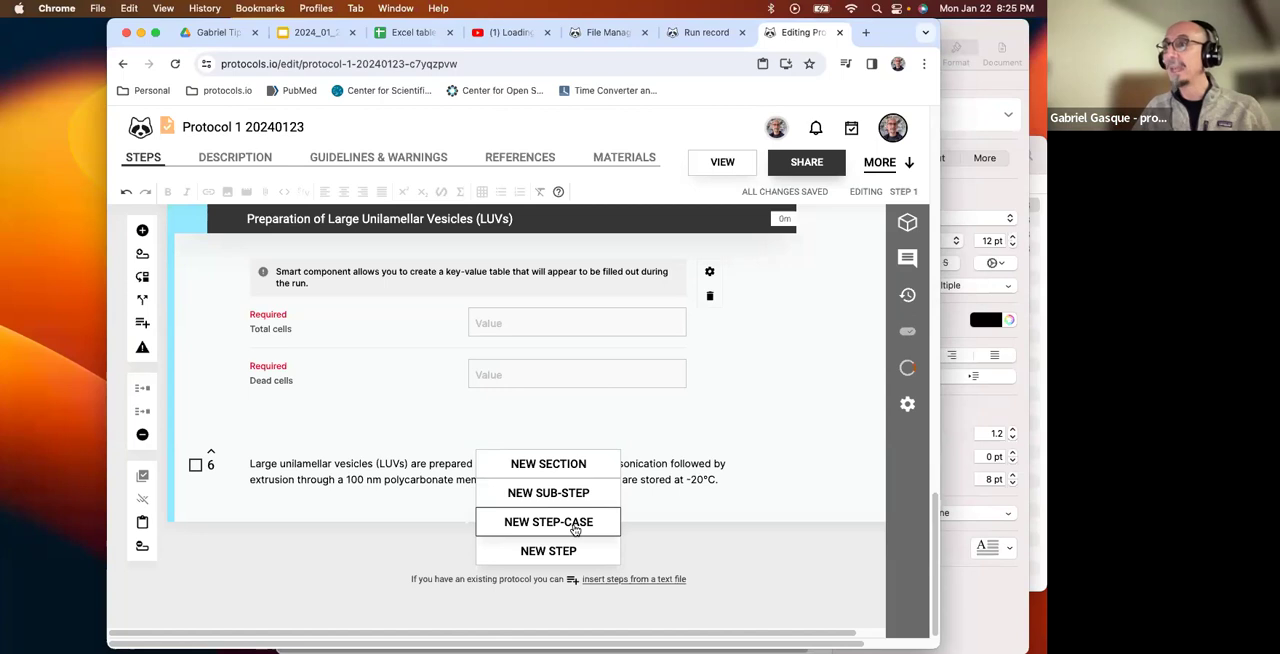
# Start a new step-case below step 6 with the title "Heart tissue" and the short title "HEART".
pyautogui.click(574, 529)
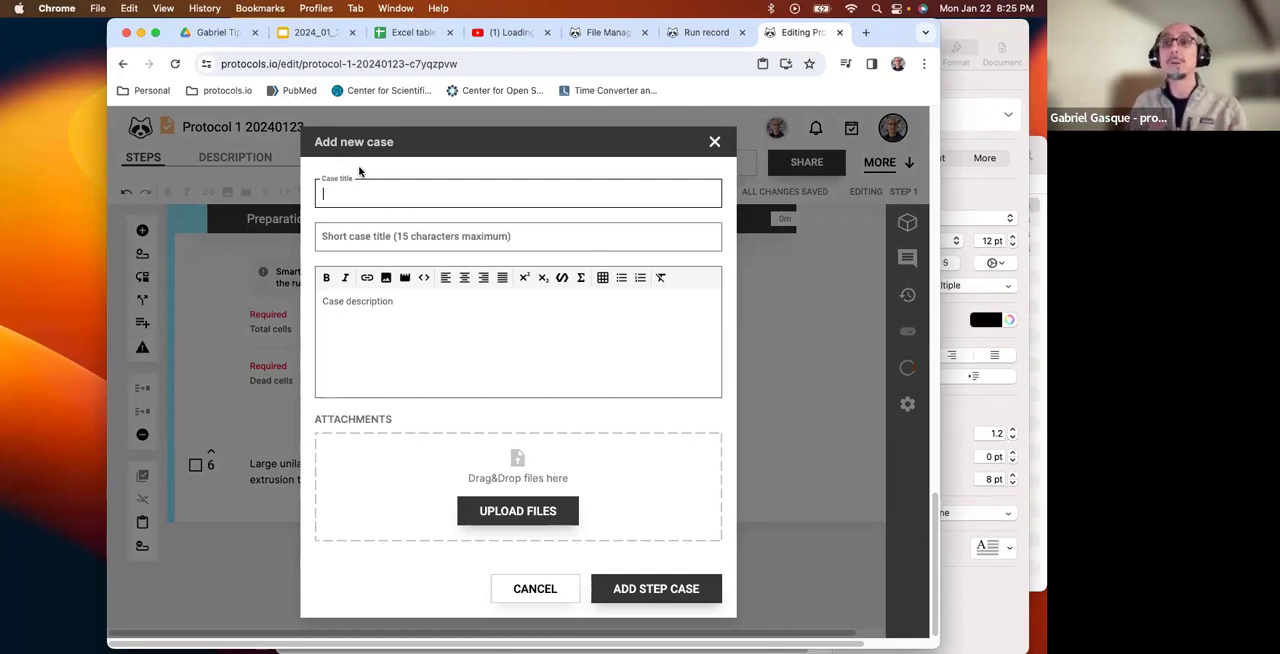
pyautogui.write('He')
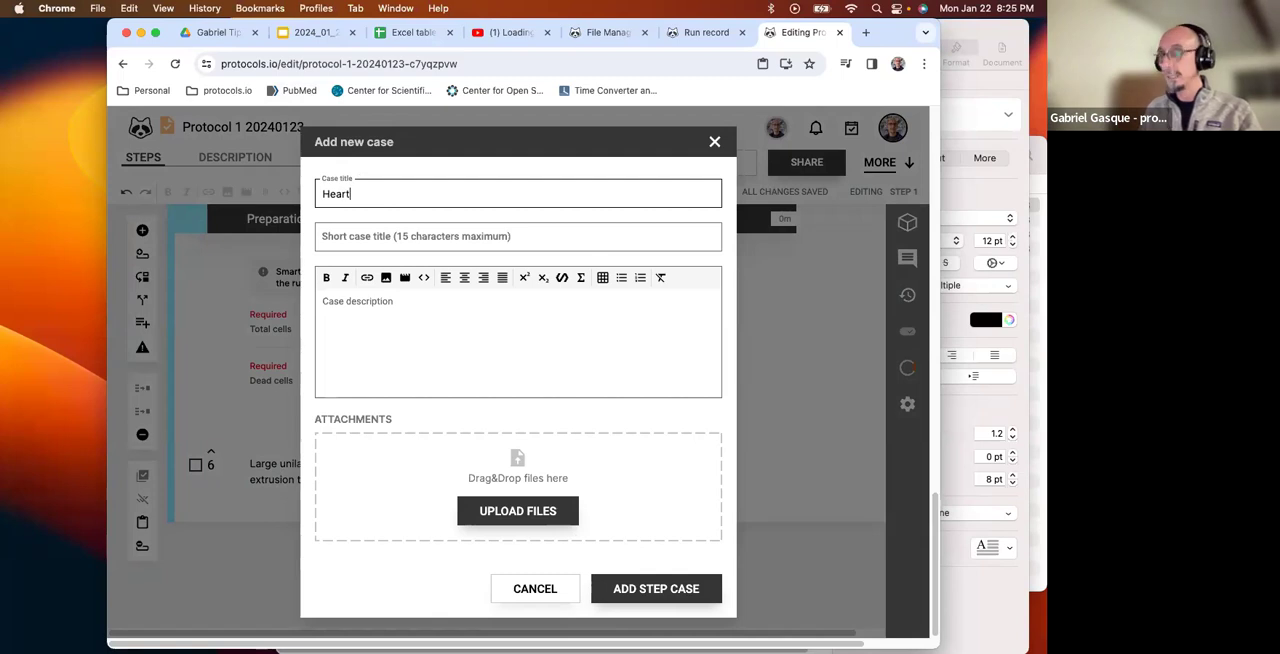
pyautogui.write('art')
pyautogui.moveTo(360, 197); pyautogui.dragTo(307, 196)
pyautogui.click(384, 197)
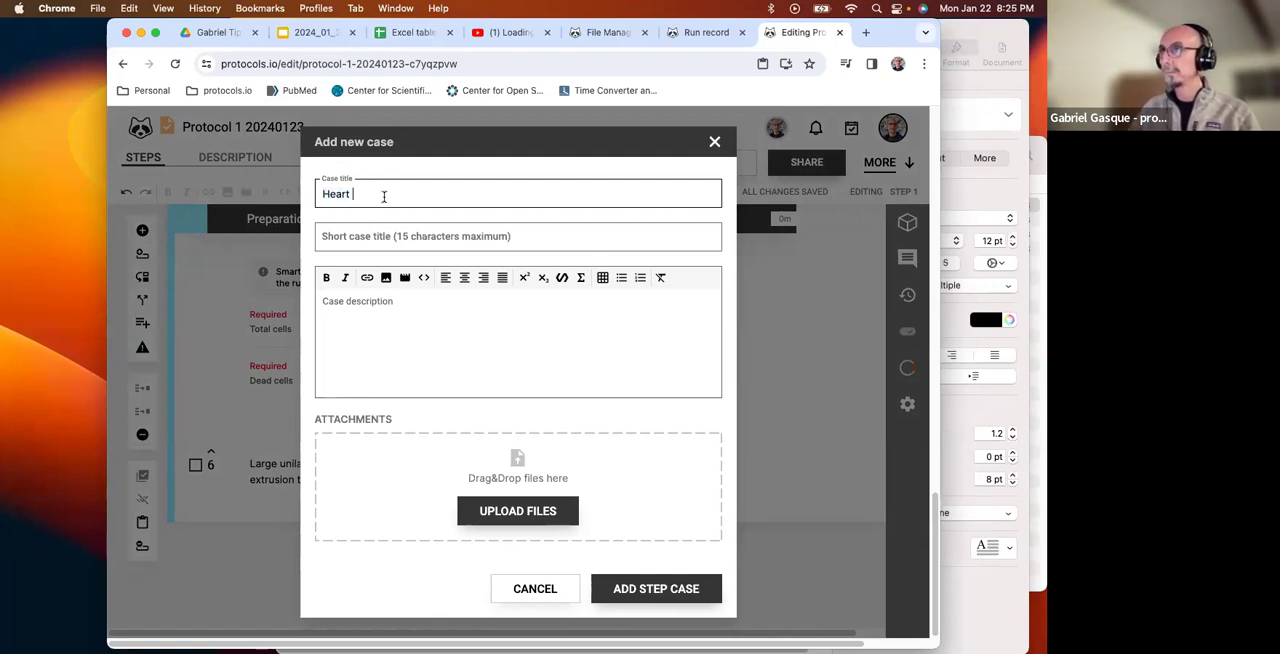
pyautogui.write('tissue')
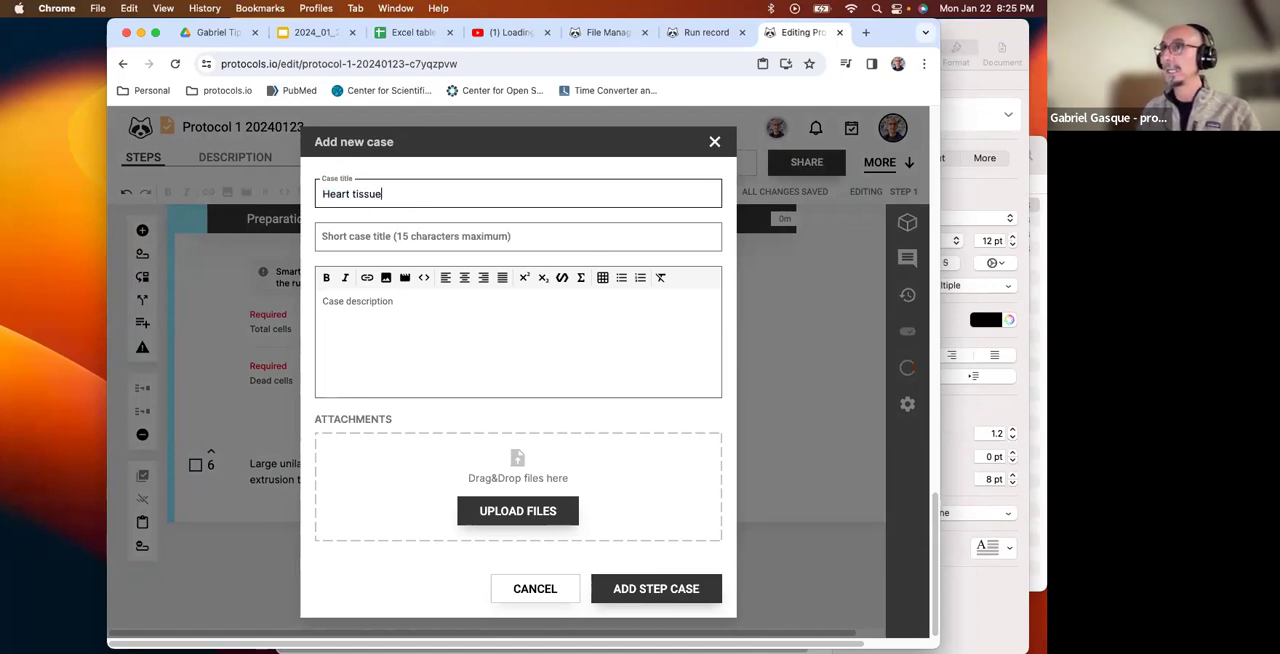
pyautogui.click(411, 236)
pyautogui.write('HEART')
# Describe the heart case as "If you are using heart, follow this branch" and add it to the protocol.
pyautogui.click(399, 308)
pyautogui.write('I')
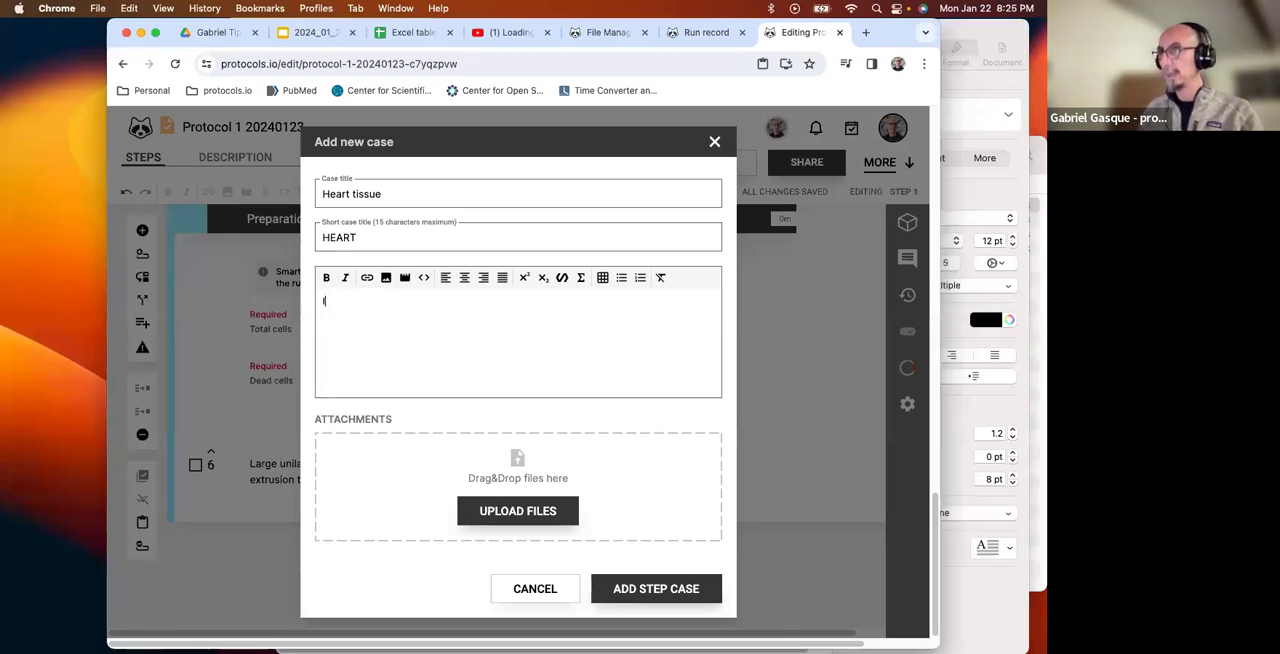
pyautogui.write('f you are using ')
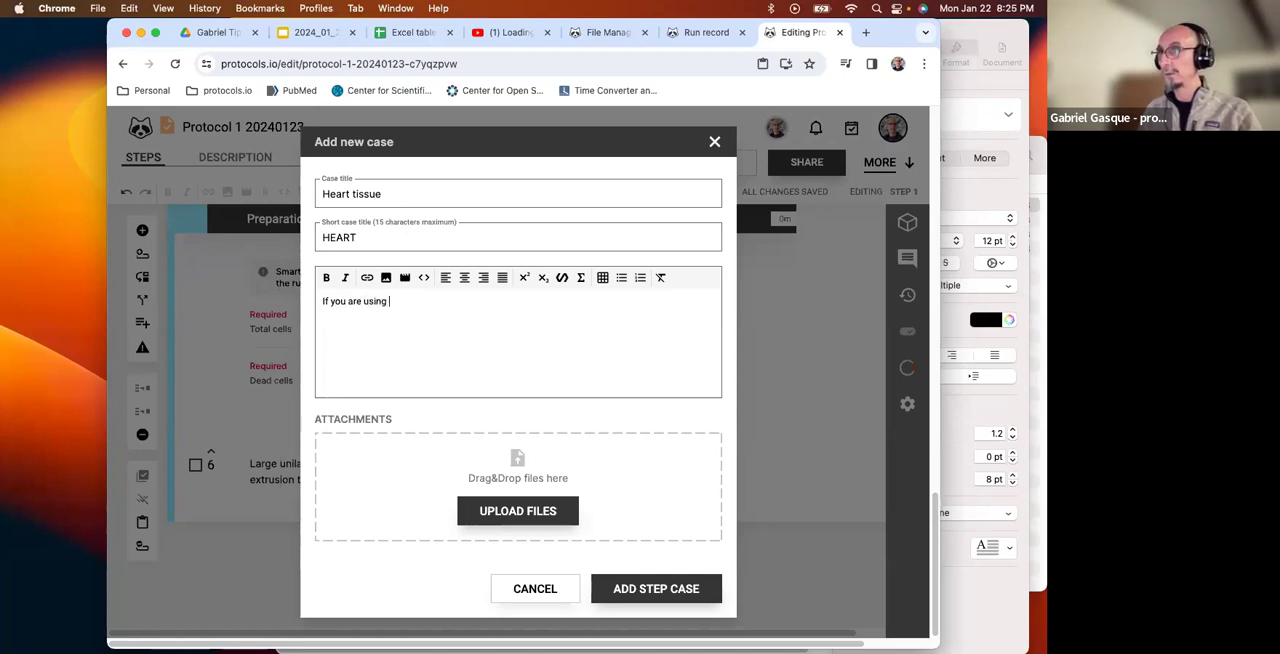
pyautogui.write('heaer')
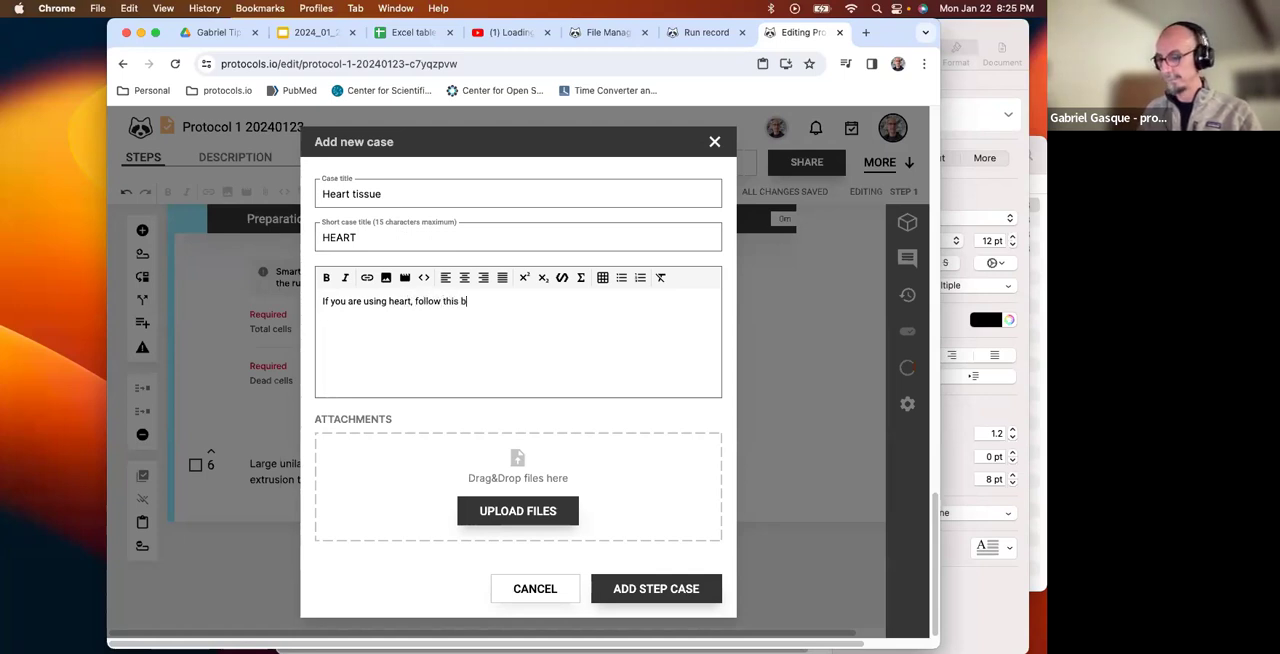
pyautogui.write('ch')
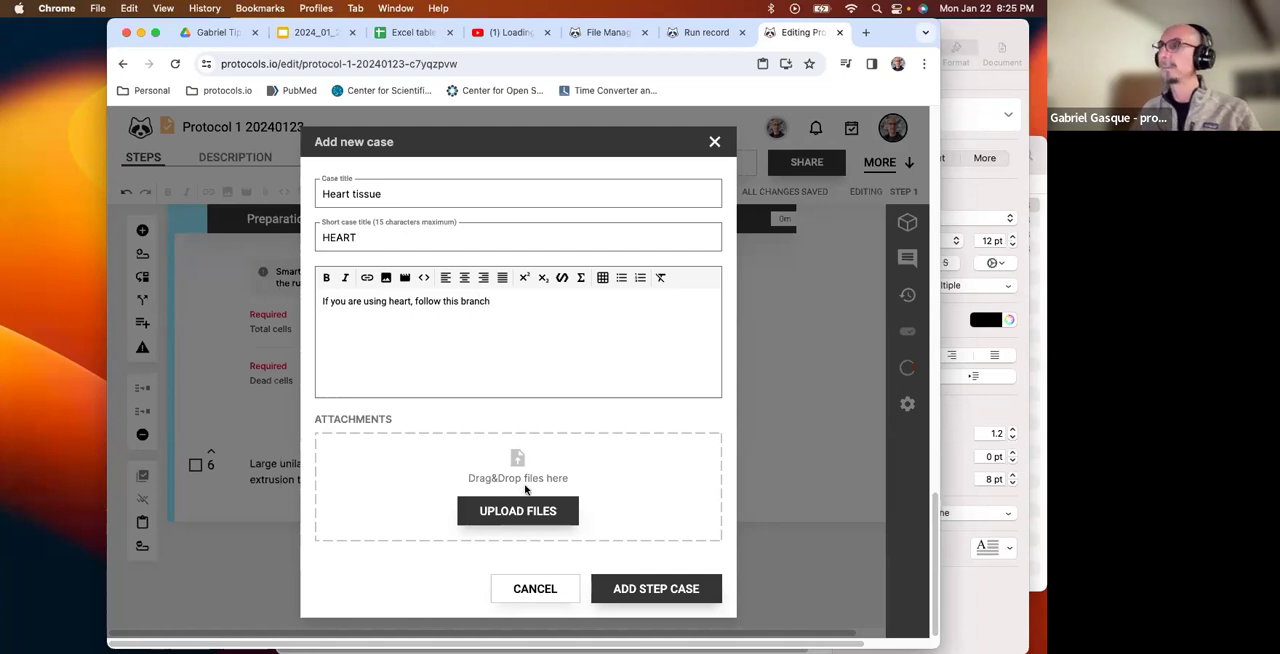
pyautogui.click(638, 589)
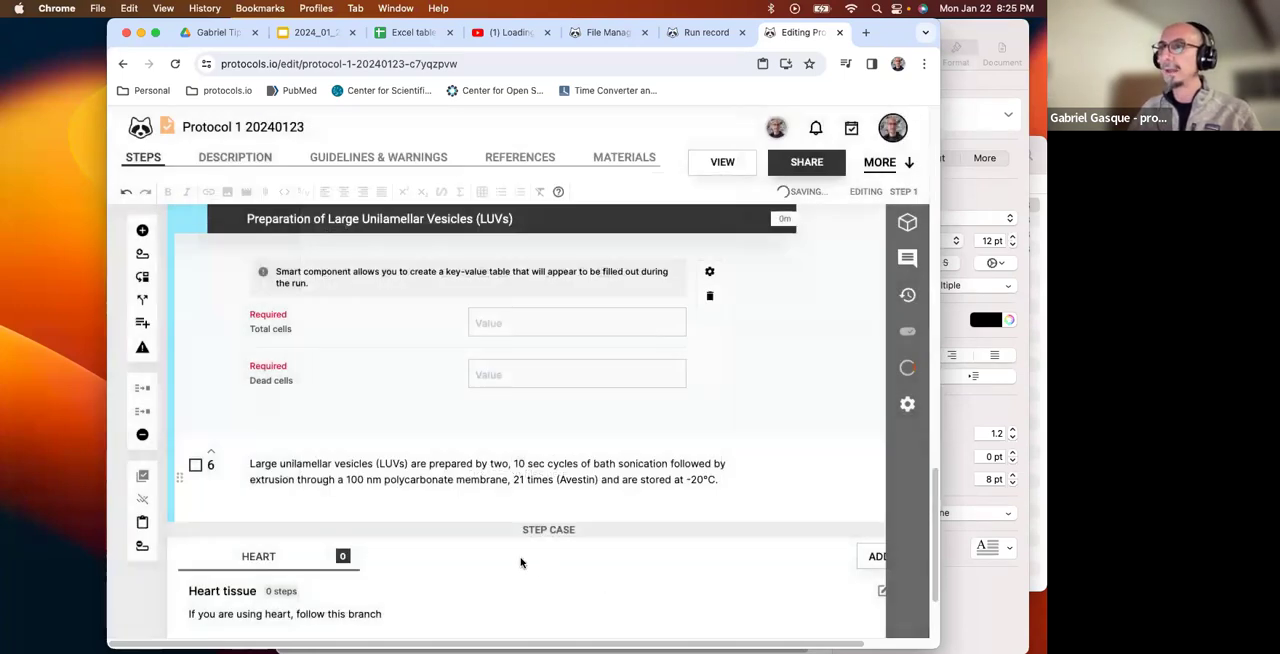
# Add a first step to the Heart case with the text "Step heart 1".
pyautogui.scroll(-2, 520, 563)
pyautogui.moveTo(520, 563)
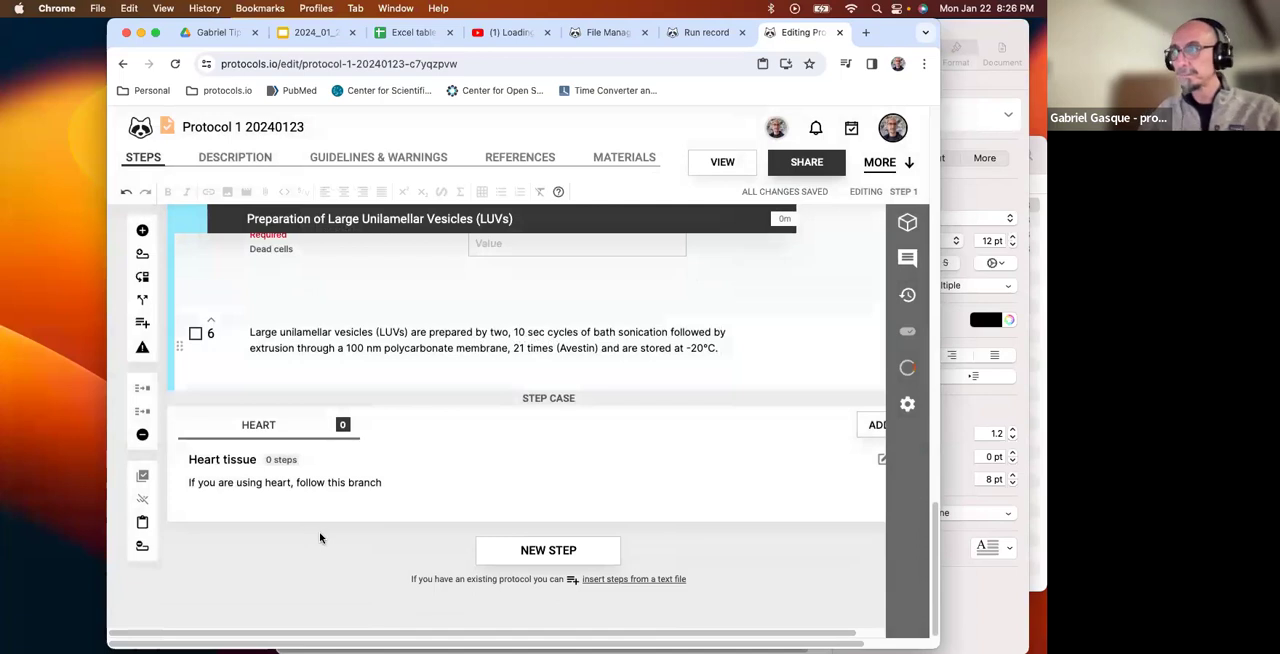
pyautogui.click(525, 556)
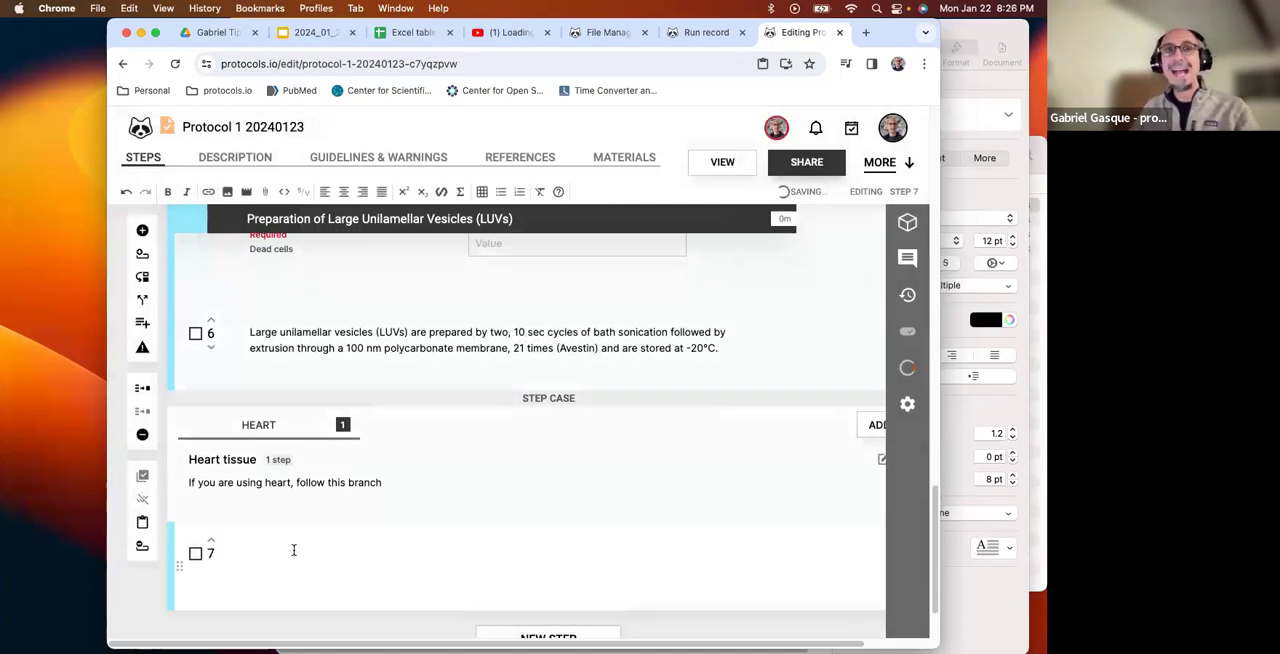
pyautogui.click(296, 550)
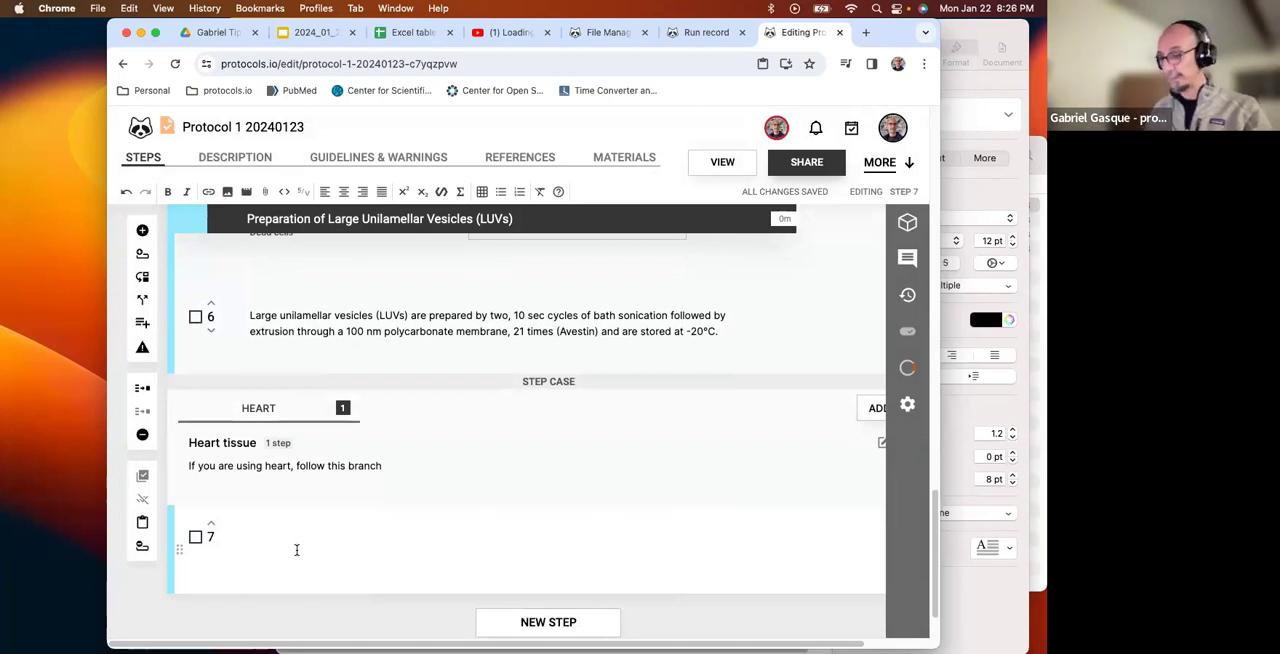
pyautogui.write('Ste')
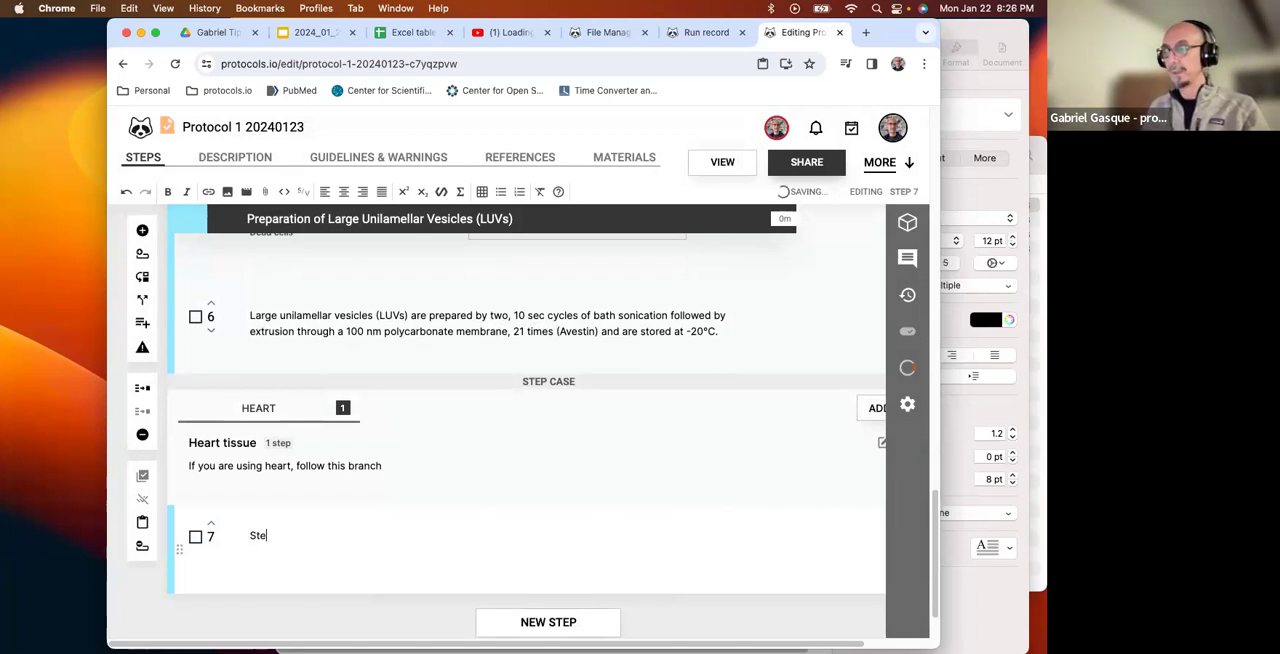
pyautogui.write('p heart a')
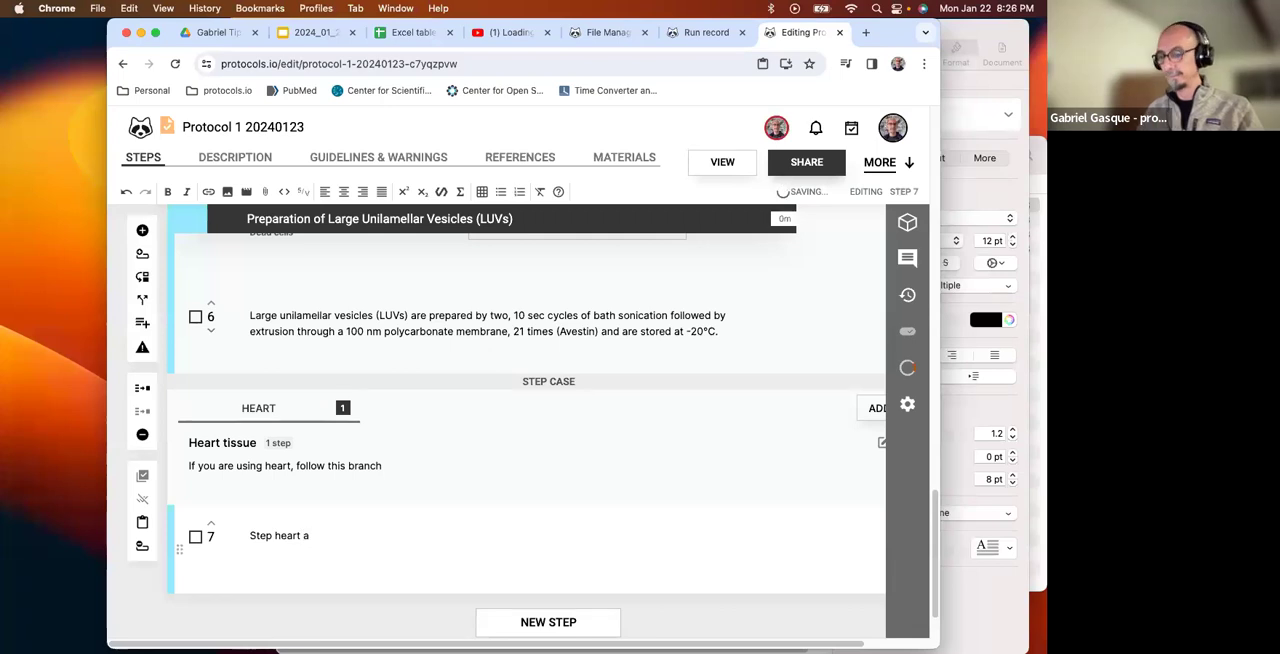
pyautogui.press('BackSpace')
pyautogui.write('1')
# Add a second step to the Heart case with the text "Step heart 2".
pyautogui.scroll(-2, 527, 591)
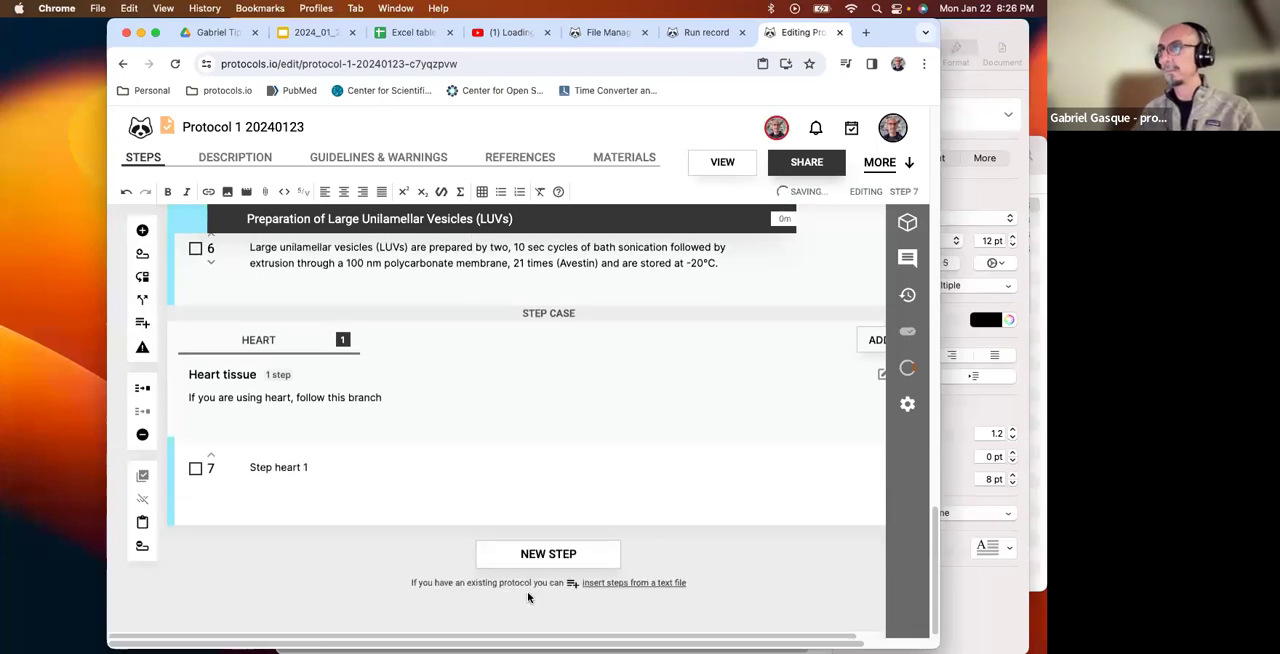
pyautogui.click(552, 560)
pyautogui.write('St')
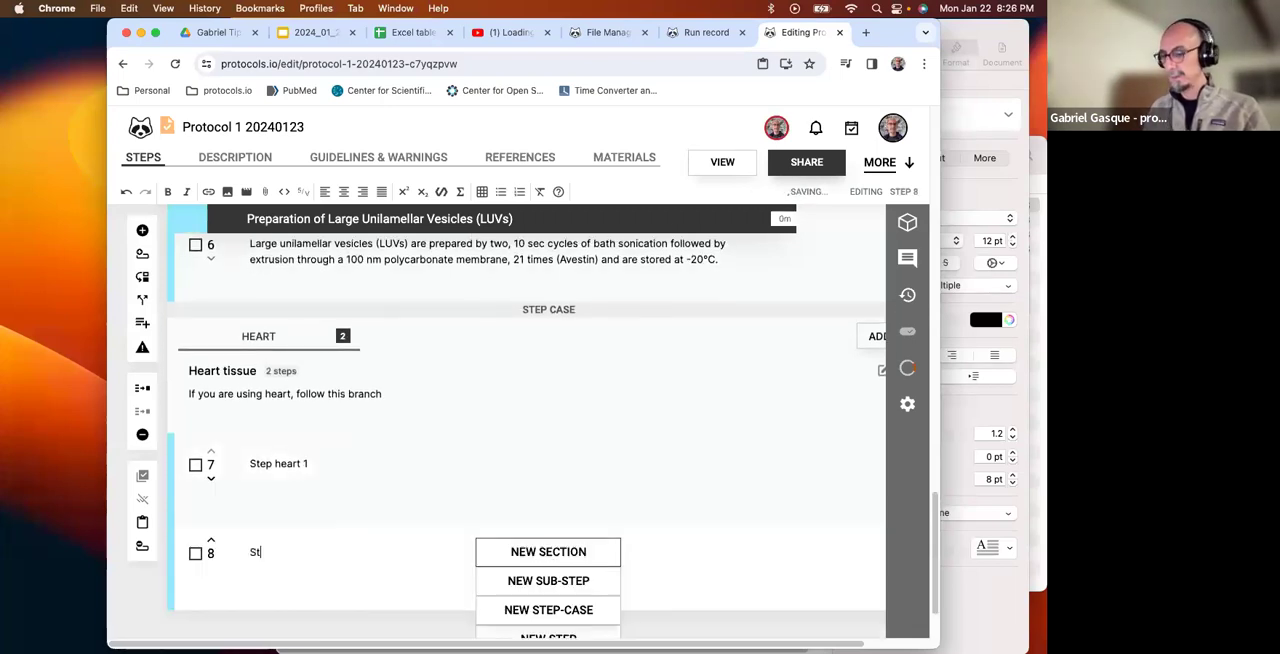
pyautogui.write('ep heart 1')
pyautogui.press('BackSpace')
pyautogui.write('2')
# Widen the browser window and start another case beside Heart, titled "Lung tissue" with the short title "LUNG".
pyautogui.click(506, 335)
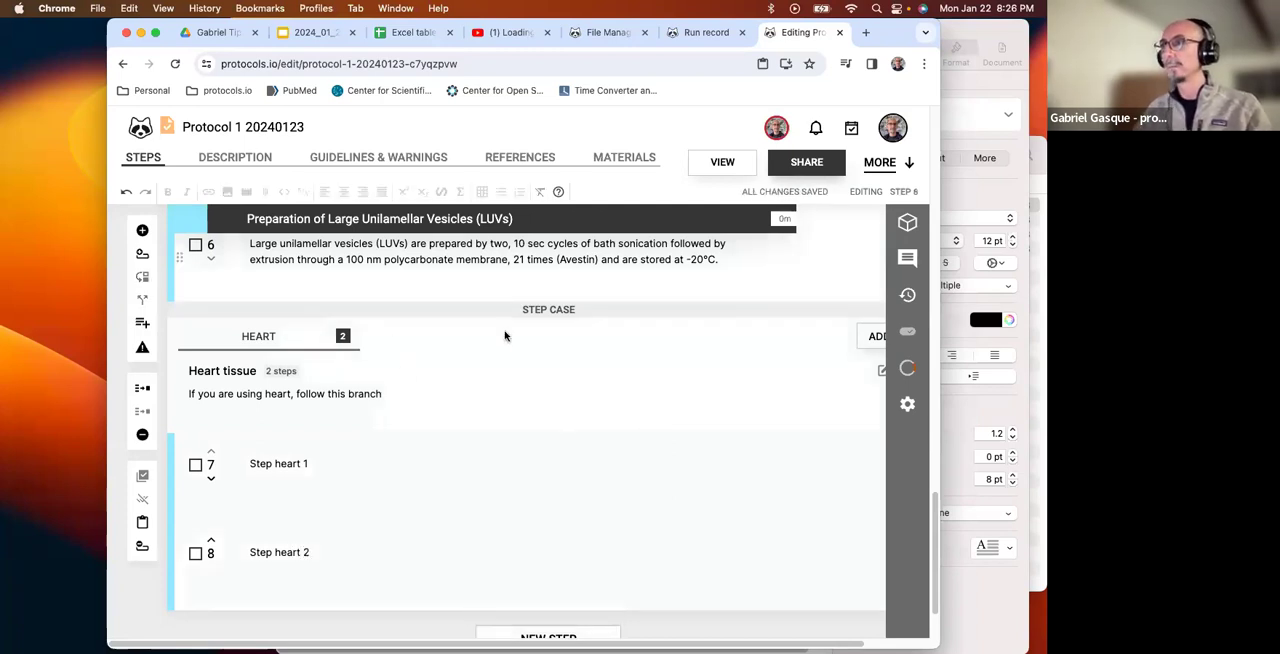
pyautogui.moveTo(938, 646); pyautogui.dragTo(1046, 648)
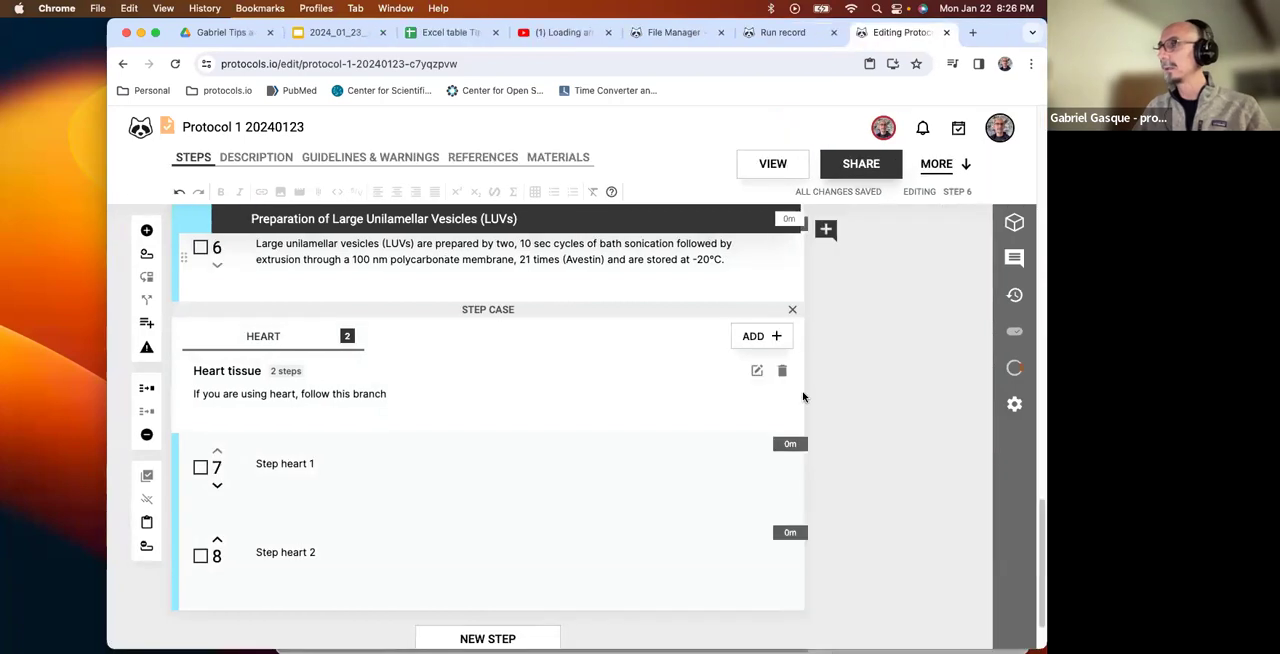
pyautogui.click(752, 336)
pyautogui.write('Lung ')
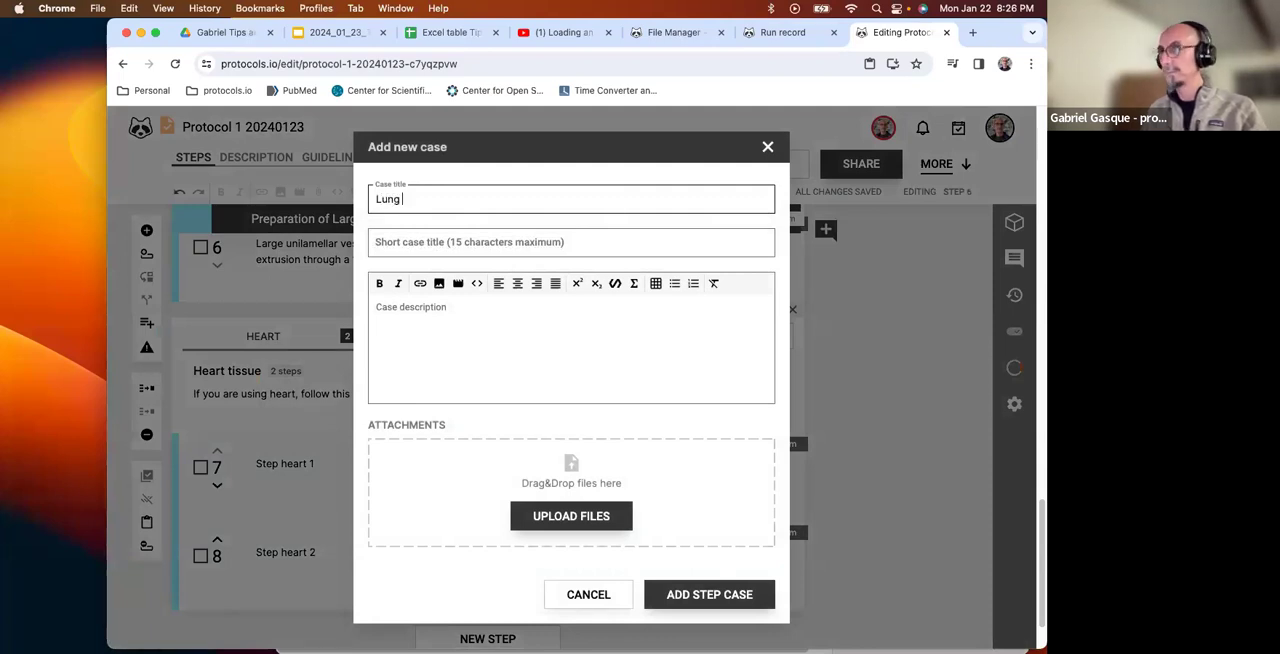
pyautogui.write('sissue')
pyautogui.click(541, 252)
pyautogui.write('LUNG')
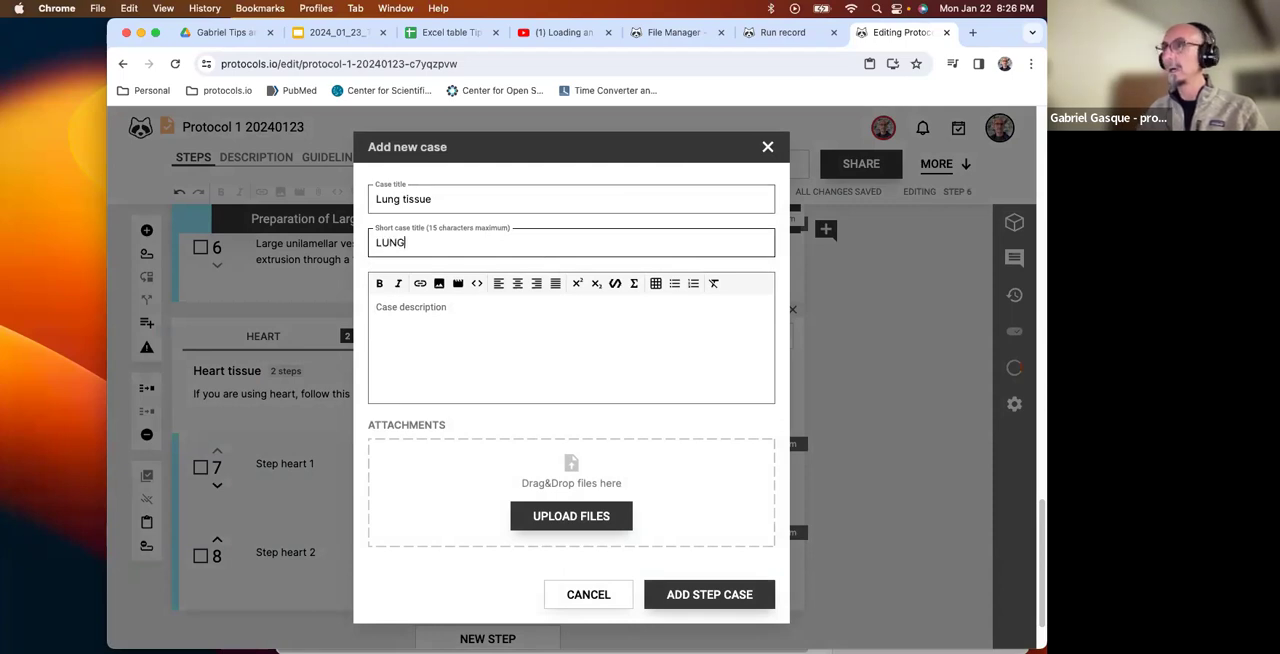
# Describe the lung case as "If you have lung tissue, then do the following ..." and add it to the step-case.
pyautogui.click(494, 321)
pyautogui.write('If you have')
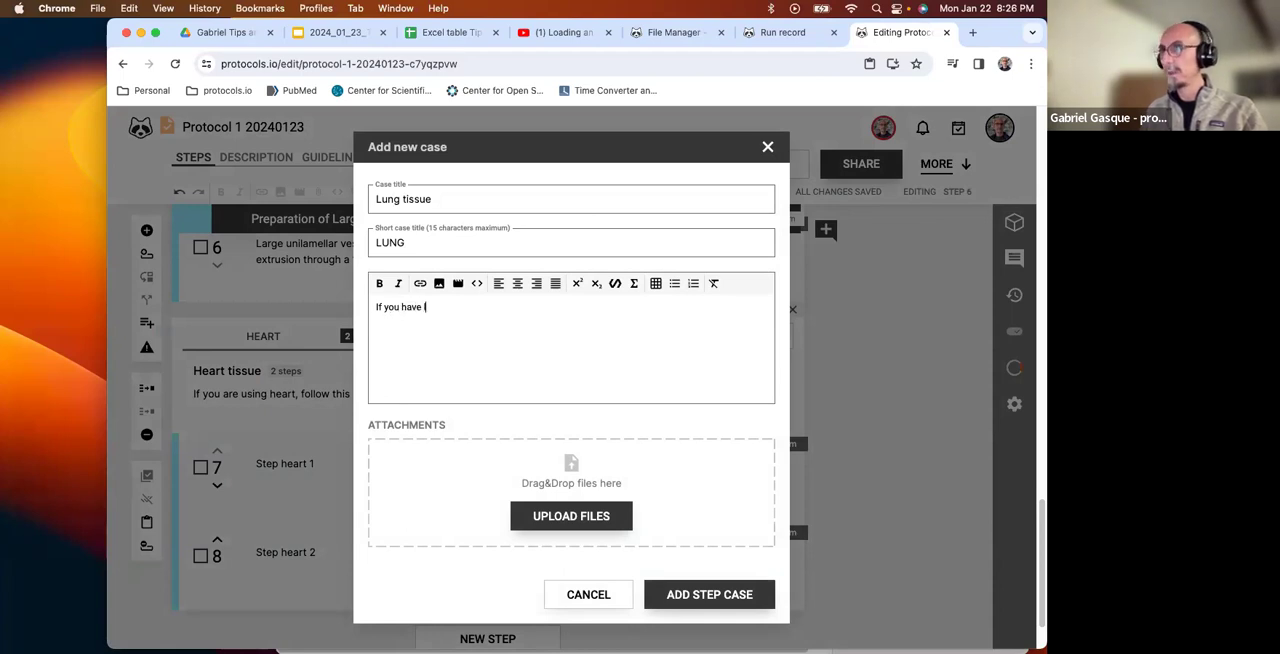
pyautogui.write('lun')
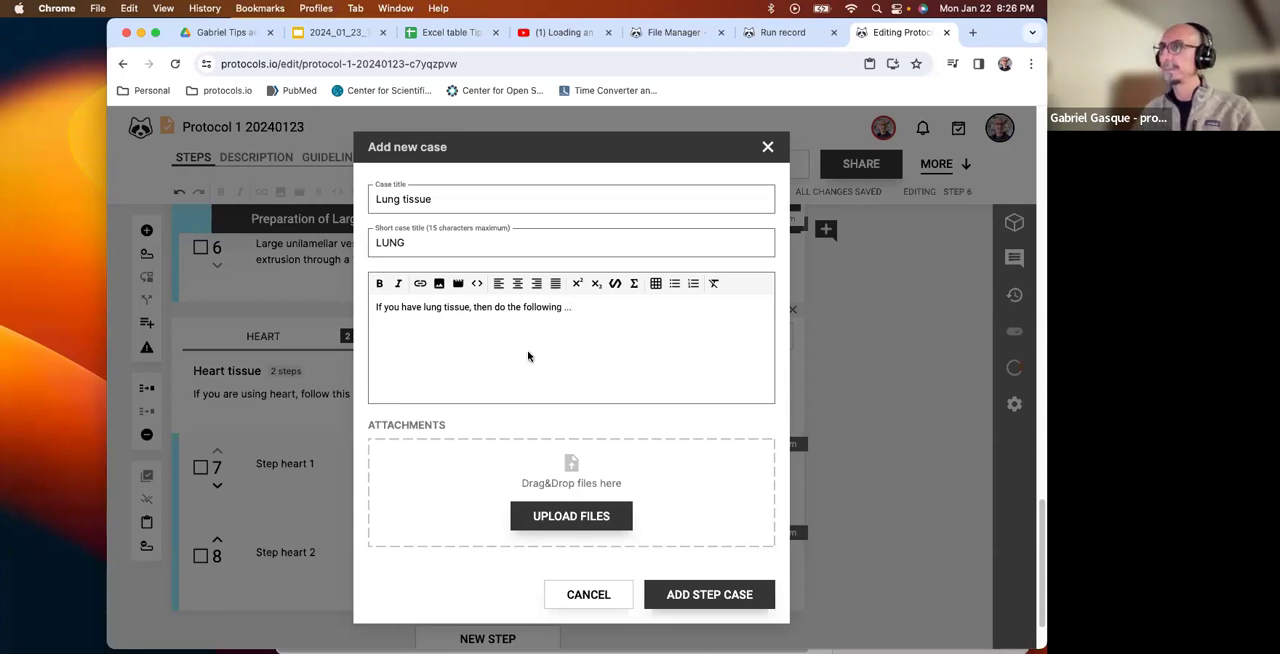
pyautogui.click(698, 595)
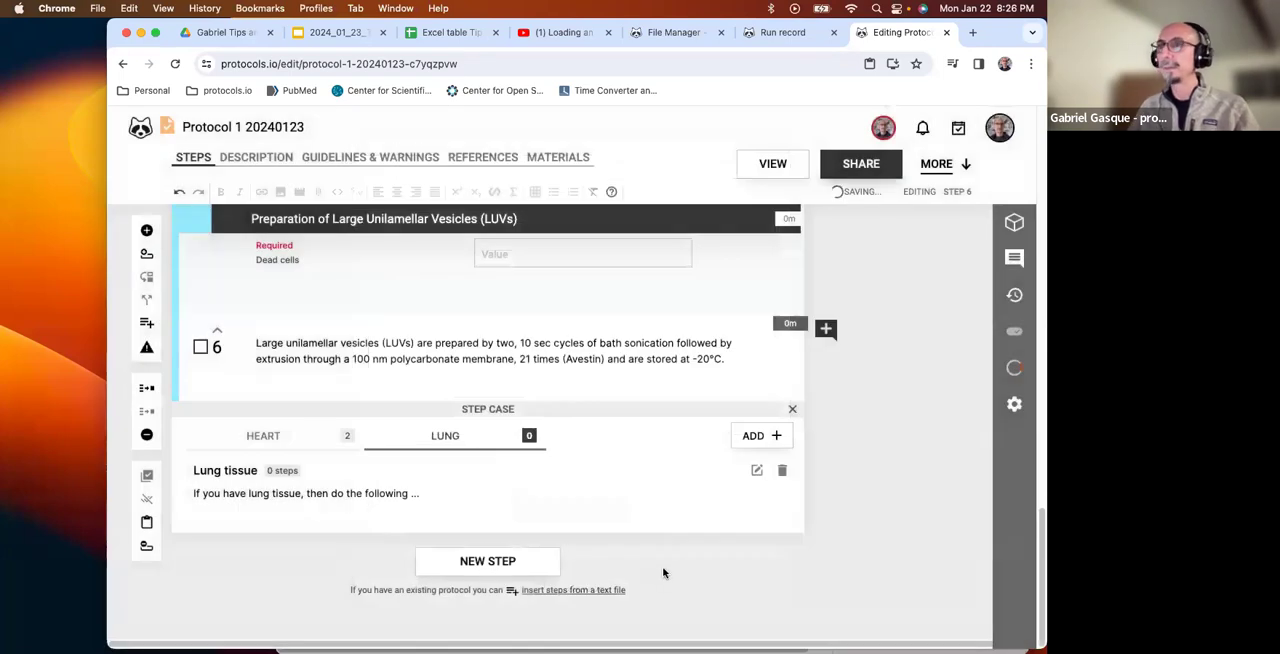
# Switch back and forth between the Heart and Lung cases to compare their branches, ending on Lung.
pyautogui.click(296, 440)
pyautogui.click(455, 437)
pyautogui.click(273, 437)
pyautogui.click(452, 436)
pyautogui.scroll(2, 420, 350)
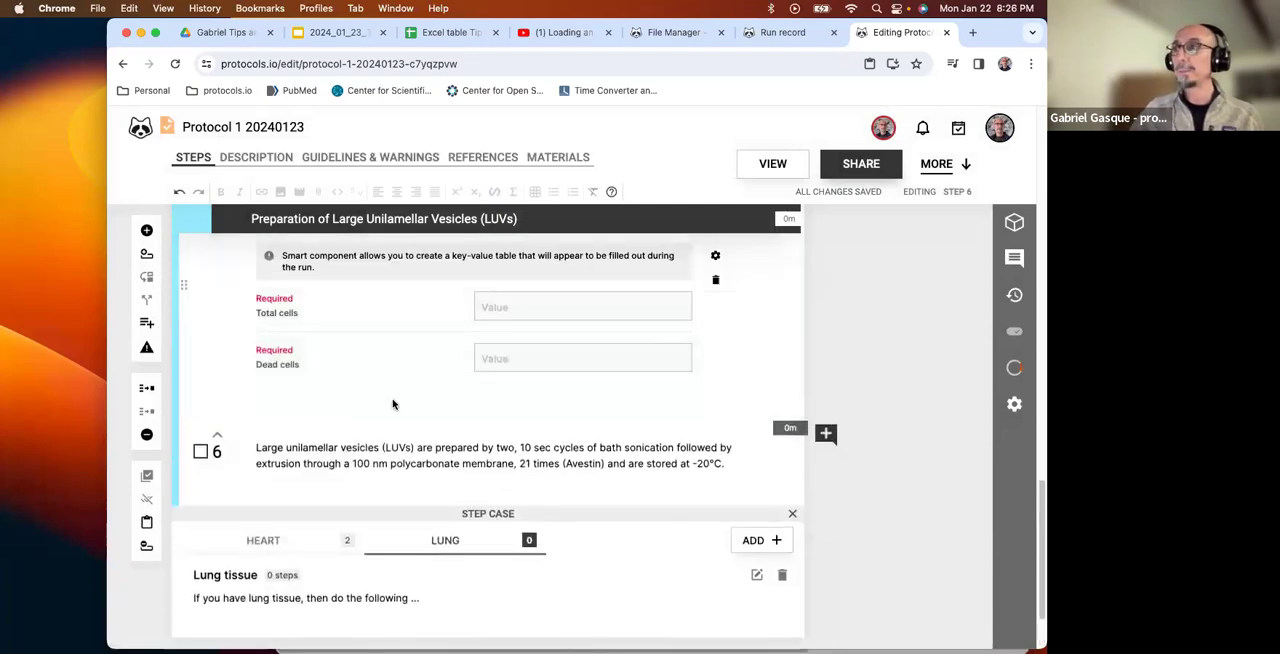
# Add a first step to the Lung case with the text "Step lung 1".
pyautogui.scroll(-2, 391, 390)
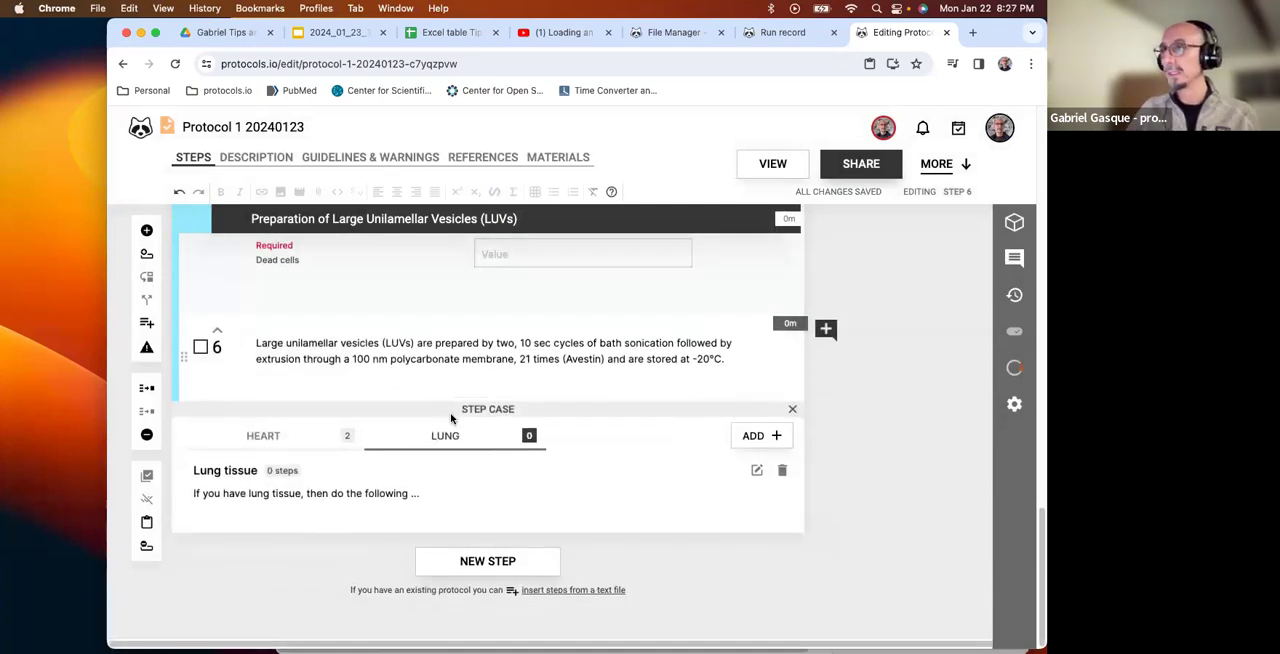
pyautogui.click(493, 561)
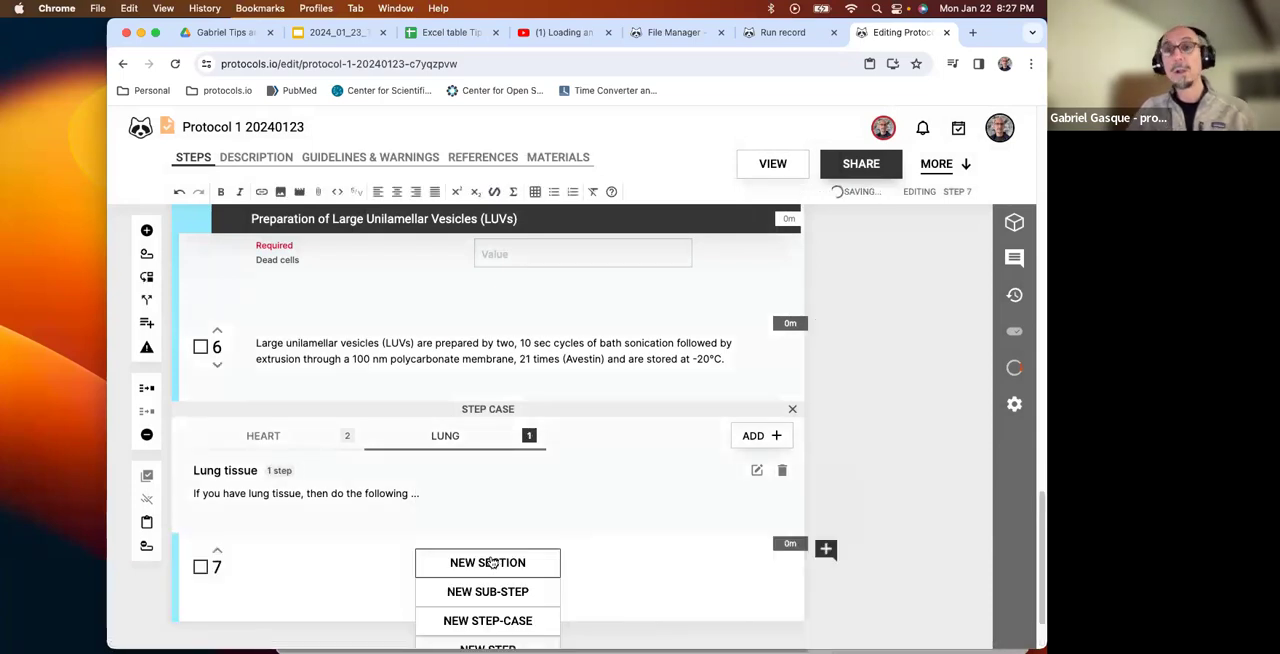
pyautogui.write('Lung')
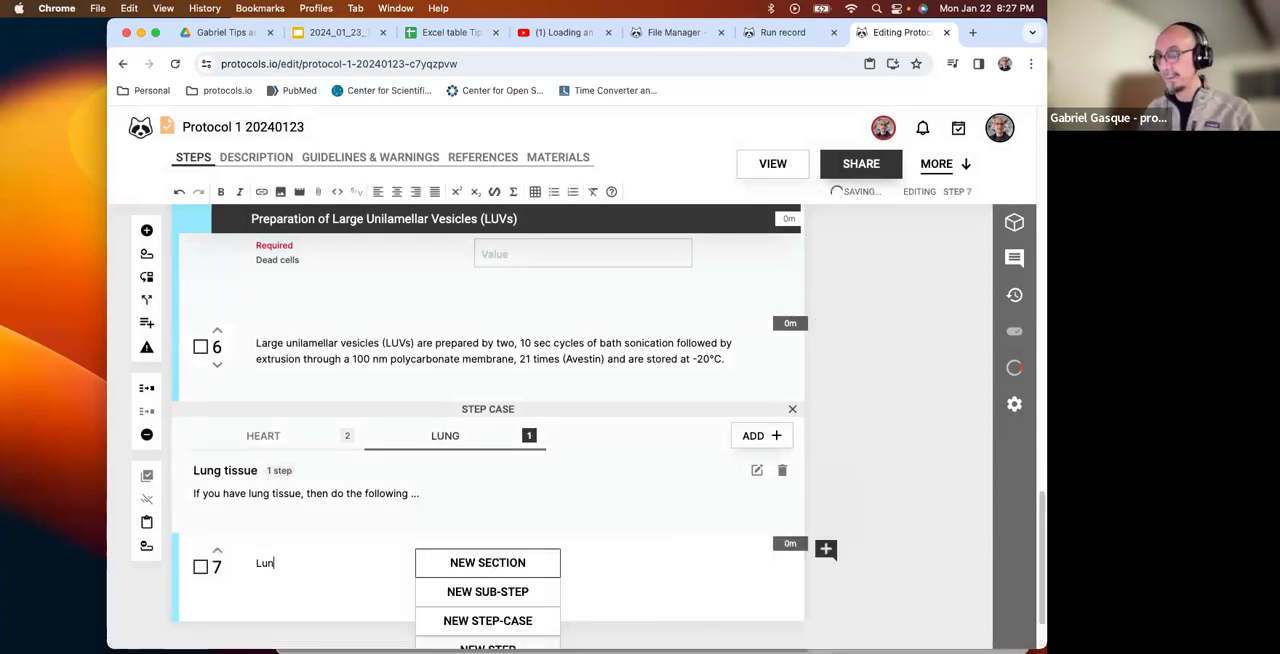
pyautogui.press('BackSpace')
pyautogui.press('BackSpace')
pyautogui.press('BackSpace')
pyautogui.press('BackSpace')
pyautogui.write('Step lung 1')
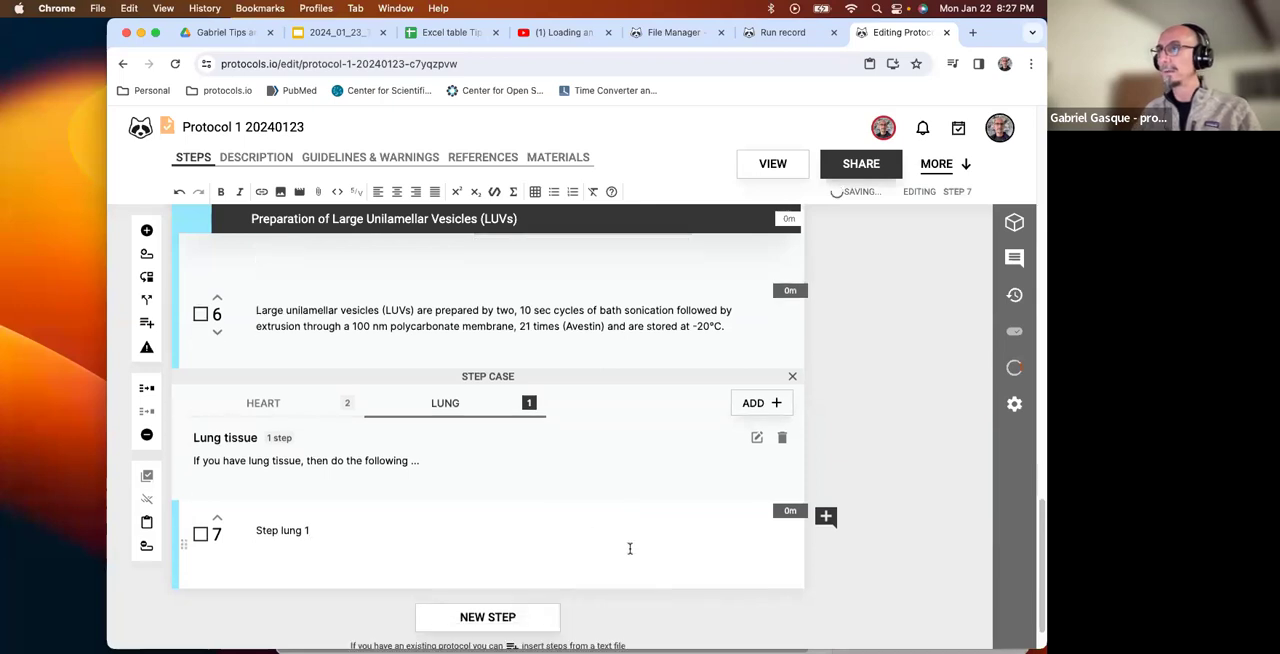
# Add a second step to the Lung case with the text "Step lung 2".
pyautogui.click(509, 561)
pyautogui.write('Steo lung 2')
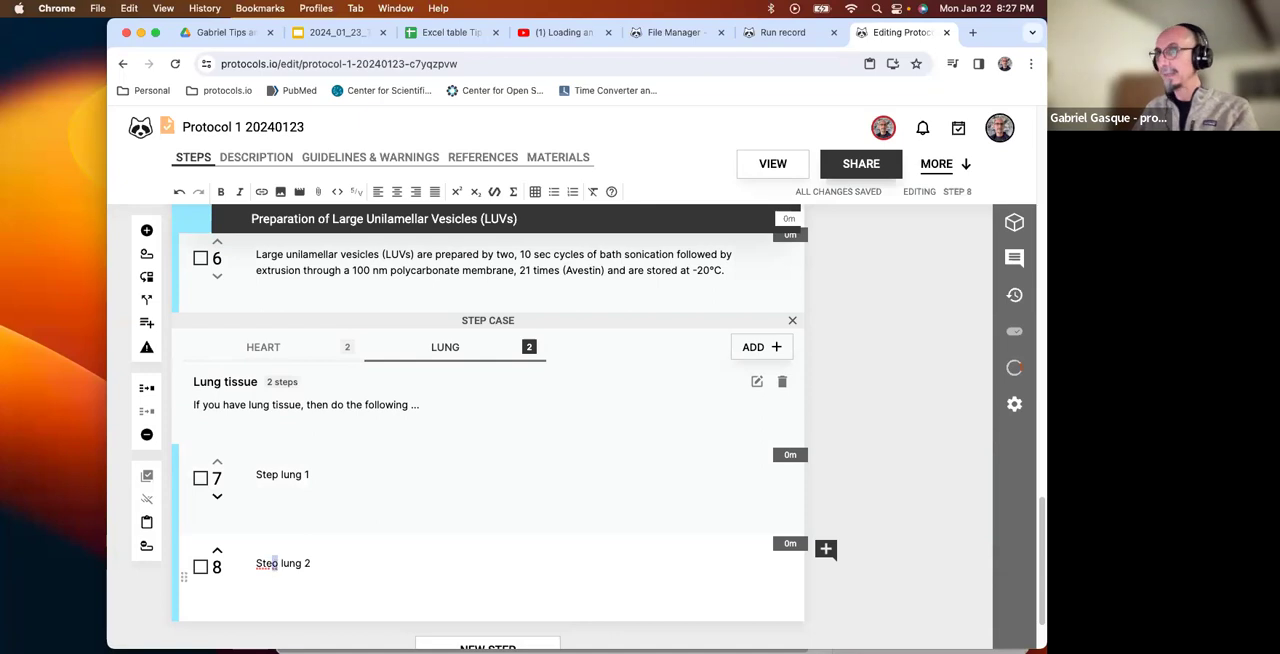
pyautogui.write('p')
# Add a third step to the Lung case with the text "Step lung 3", correcting the misspelled word "Step".
pyautogui.scroll(-2, 490, 540)
pyautogui.moveTo(503, 560)
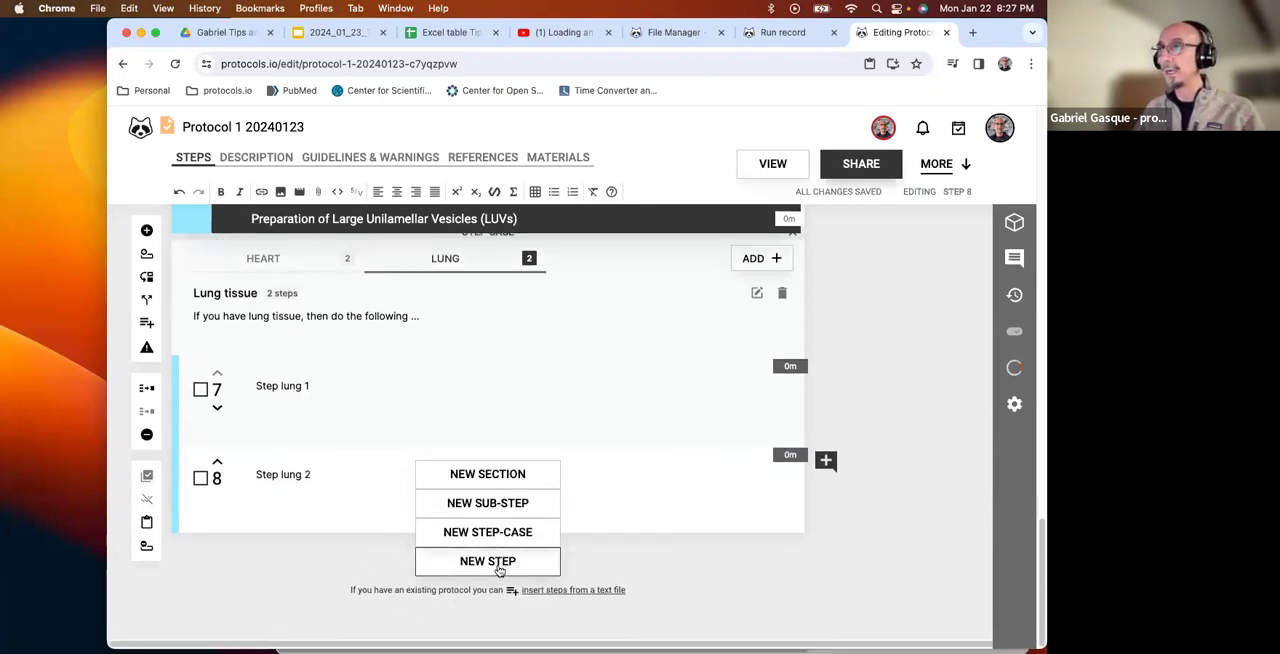
pyautogui.click(498, 563)
pyautogui.write('Steo lung 3')
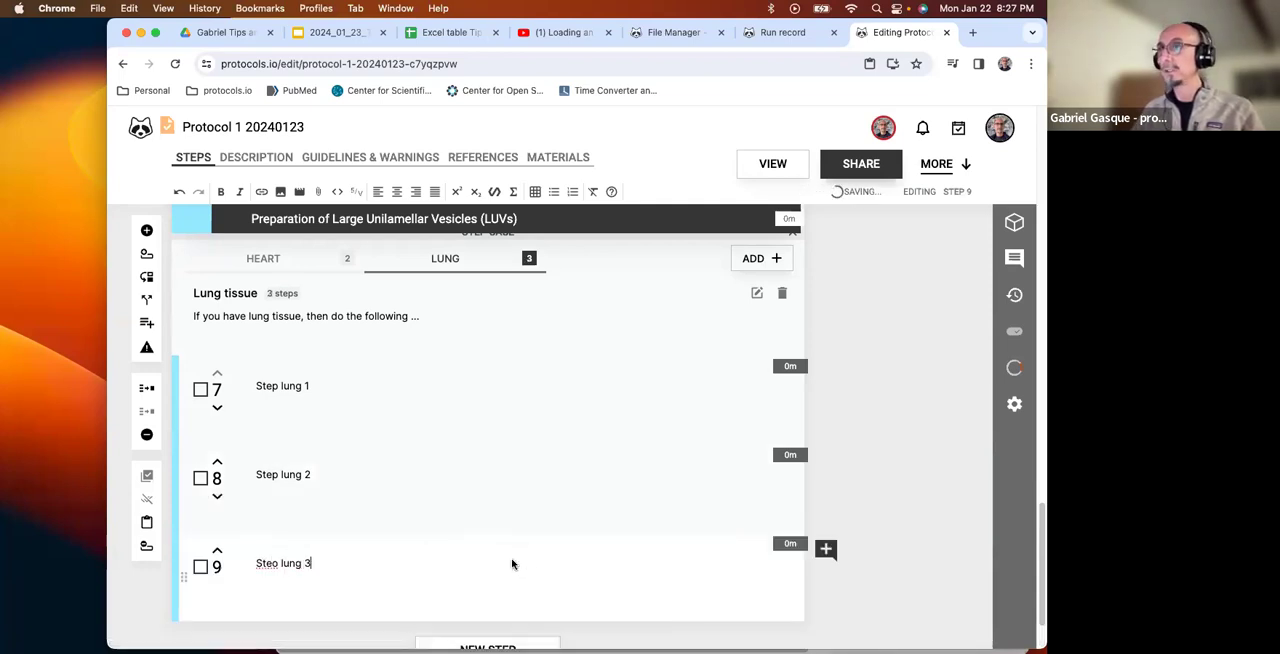
pyautogui.scroll(-2, 514, 563)
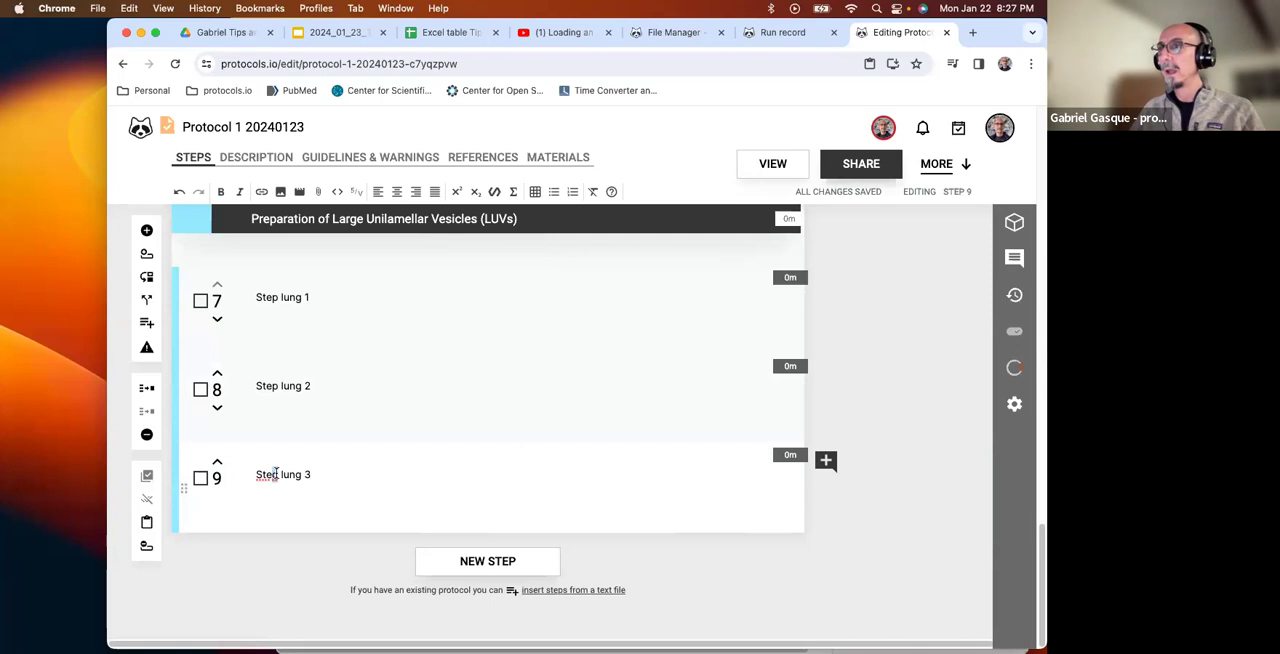
pyautogui.write('p')
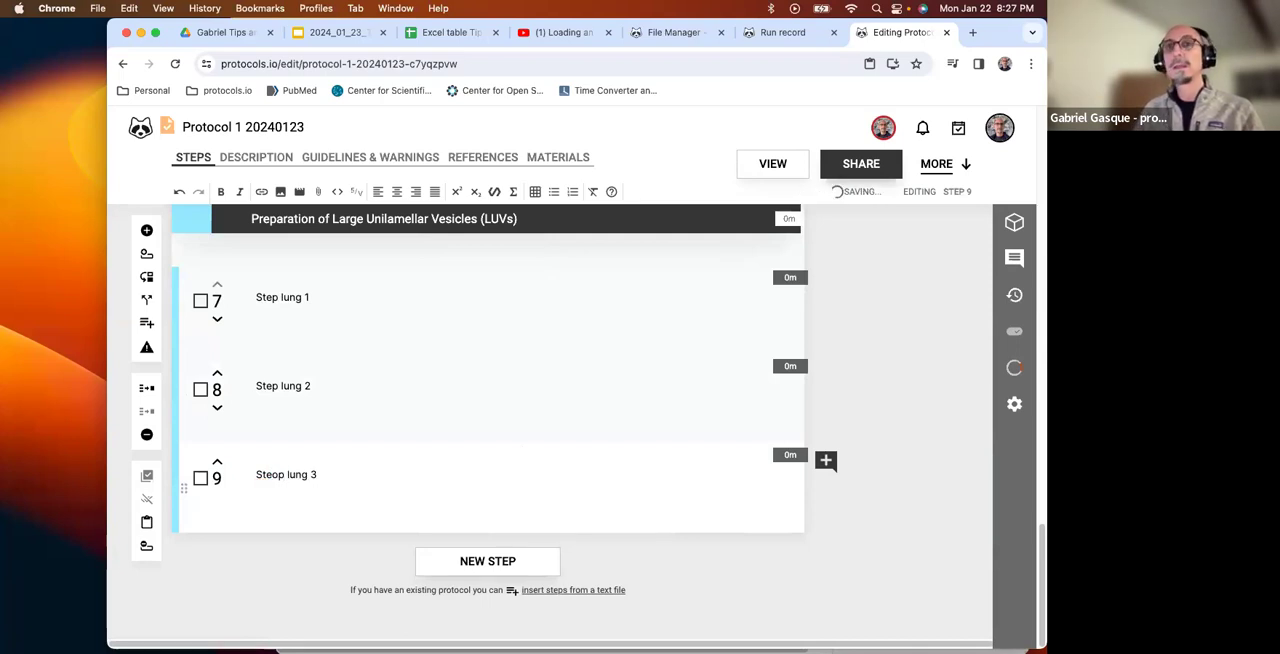
pyautogui.press('Left')
pyautogui.press('BackSpace')
pyautogui.press('Right')
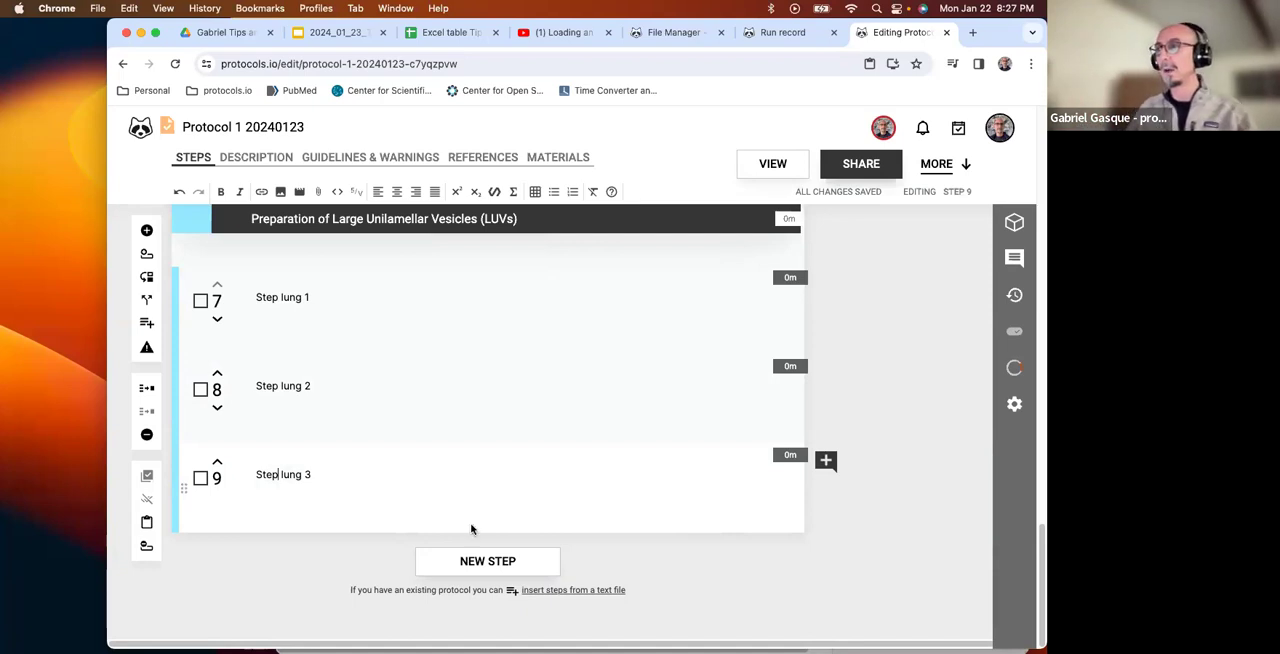
# Add a fourth step to the Lung case with the text "Common step 1".
pyautogui.click(505, 563)
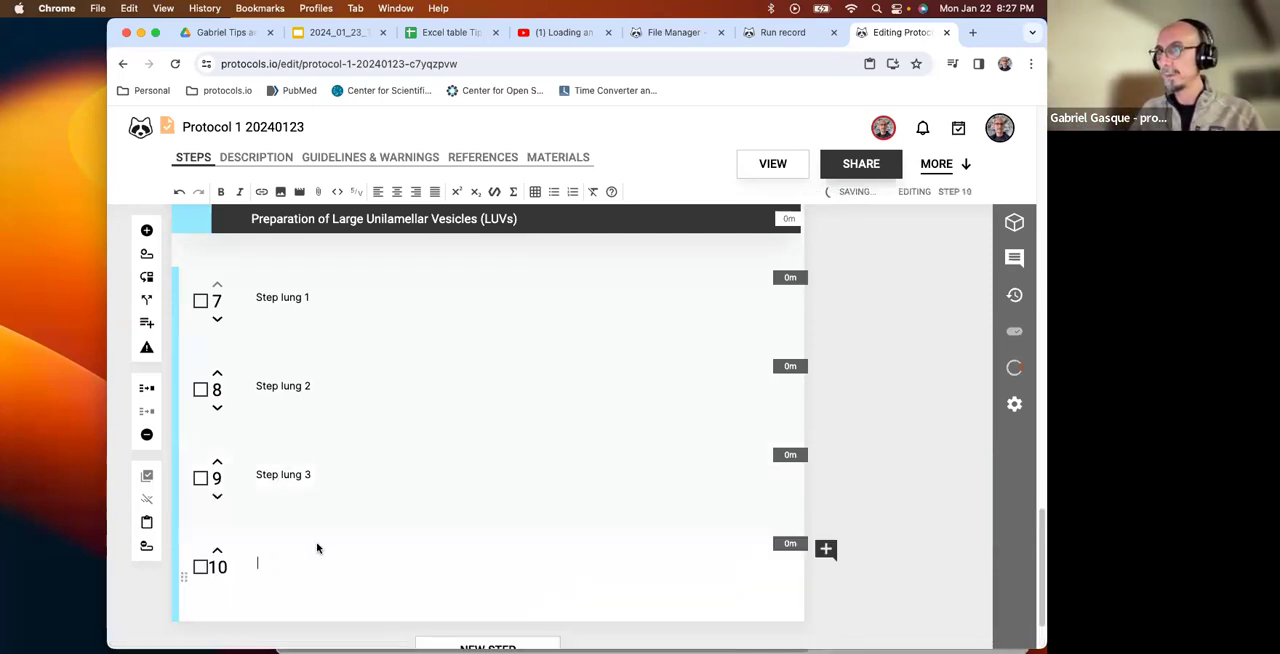
pyautogui.write('Com')
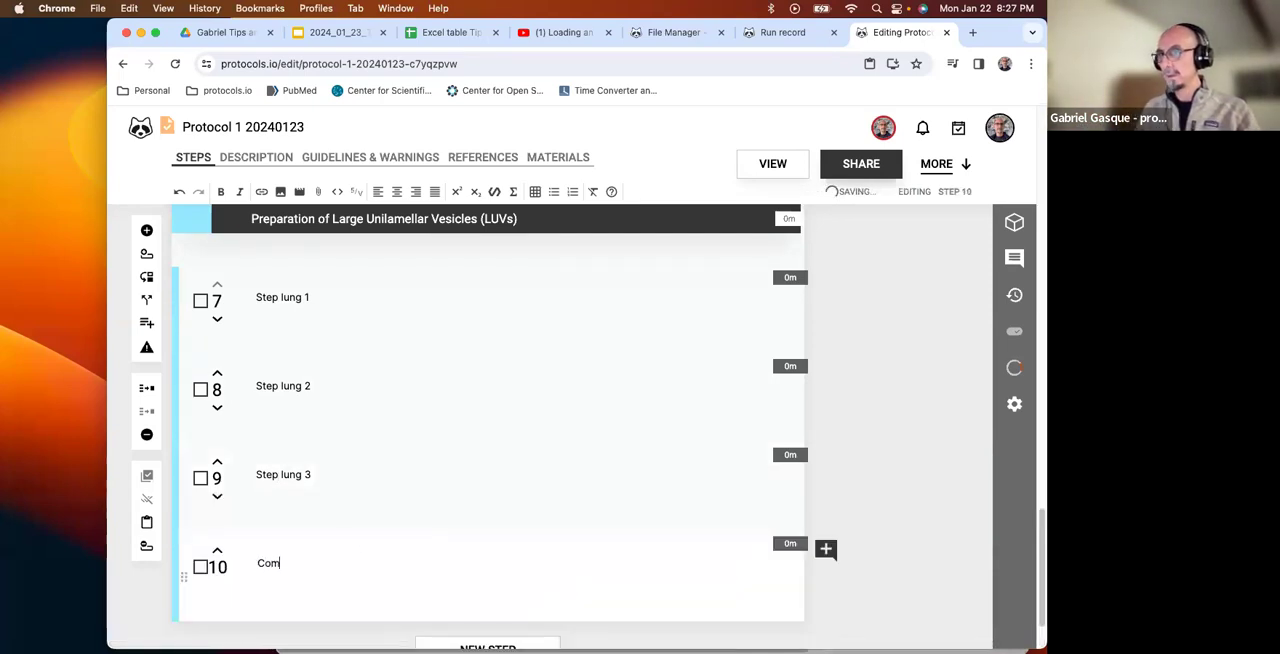
pyautogui.write('min')
pyautogui.press('BackSpace')
pyautogui.press('BackSpace')
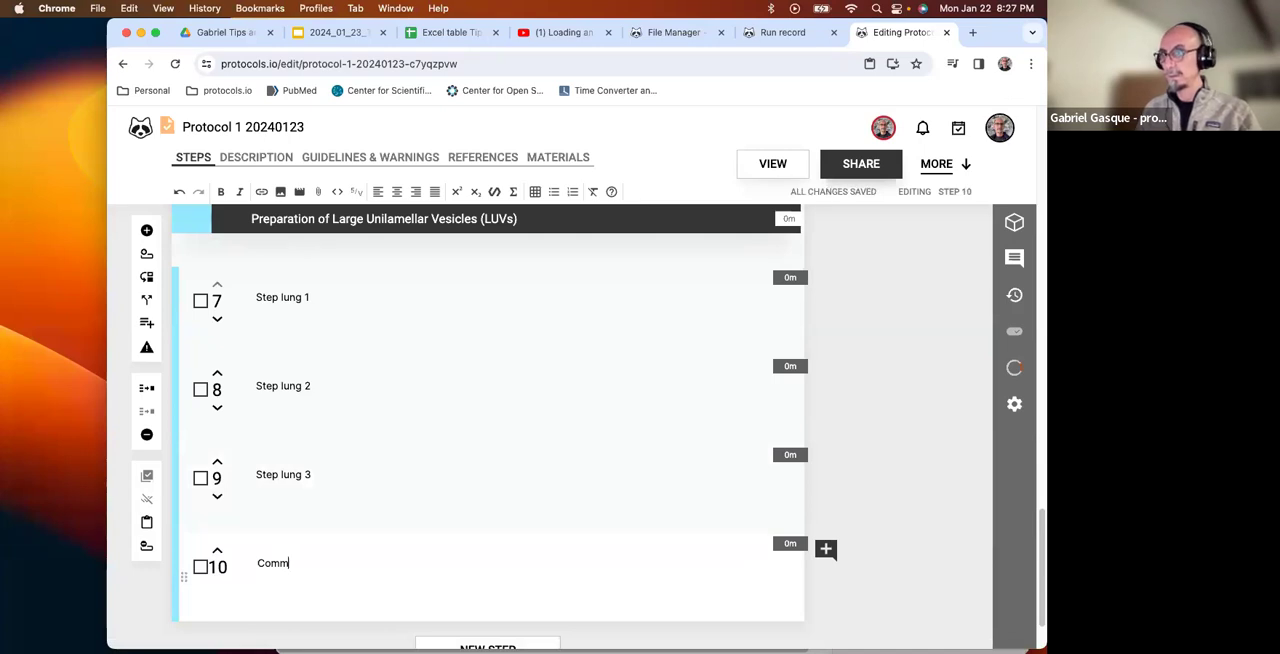
pyautogui.write('on step 1')
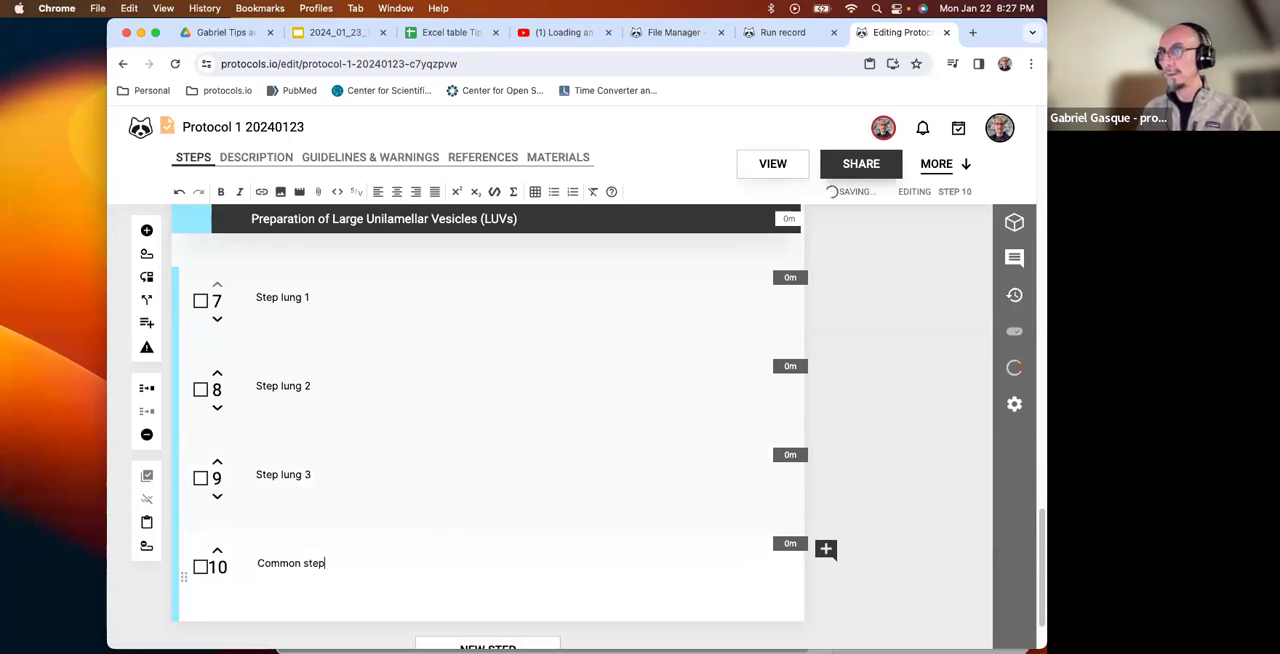
# Add a fifth step to the Lung case with the text "Common step 2".
pyautogui.scroll(-2, 431, 533)
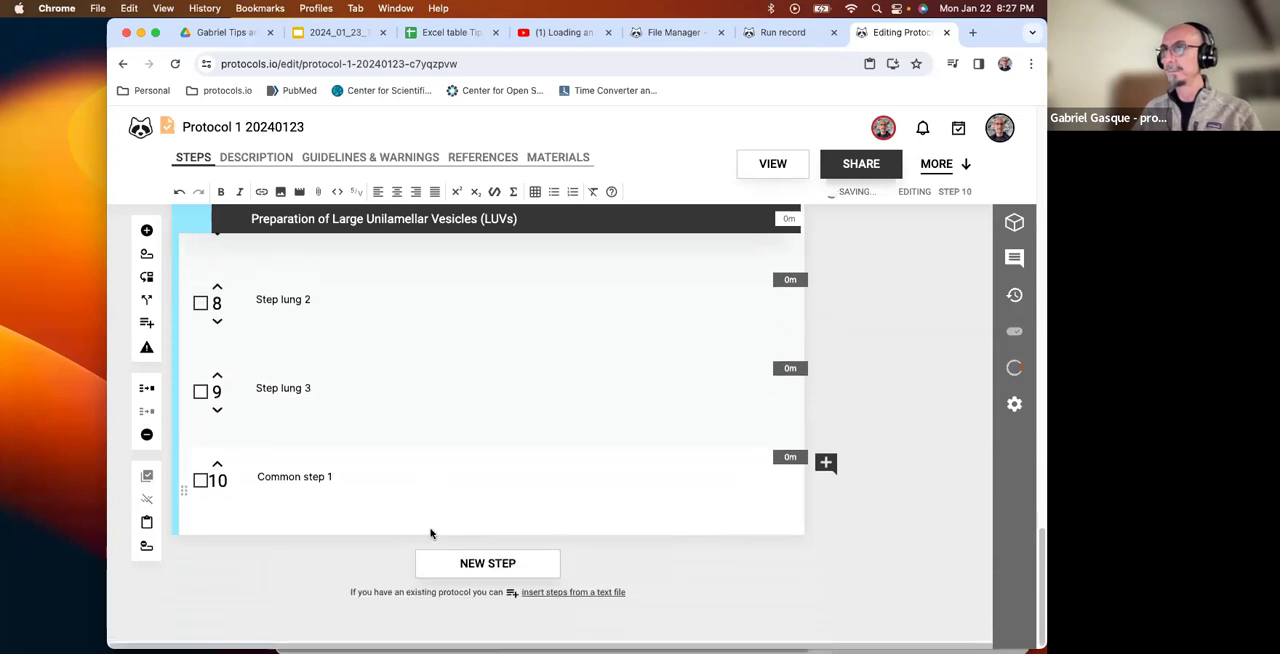
pyautogui.click(487, 563)
pyautogui.write('Comm')
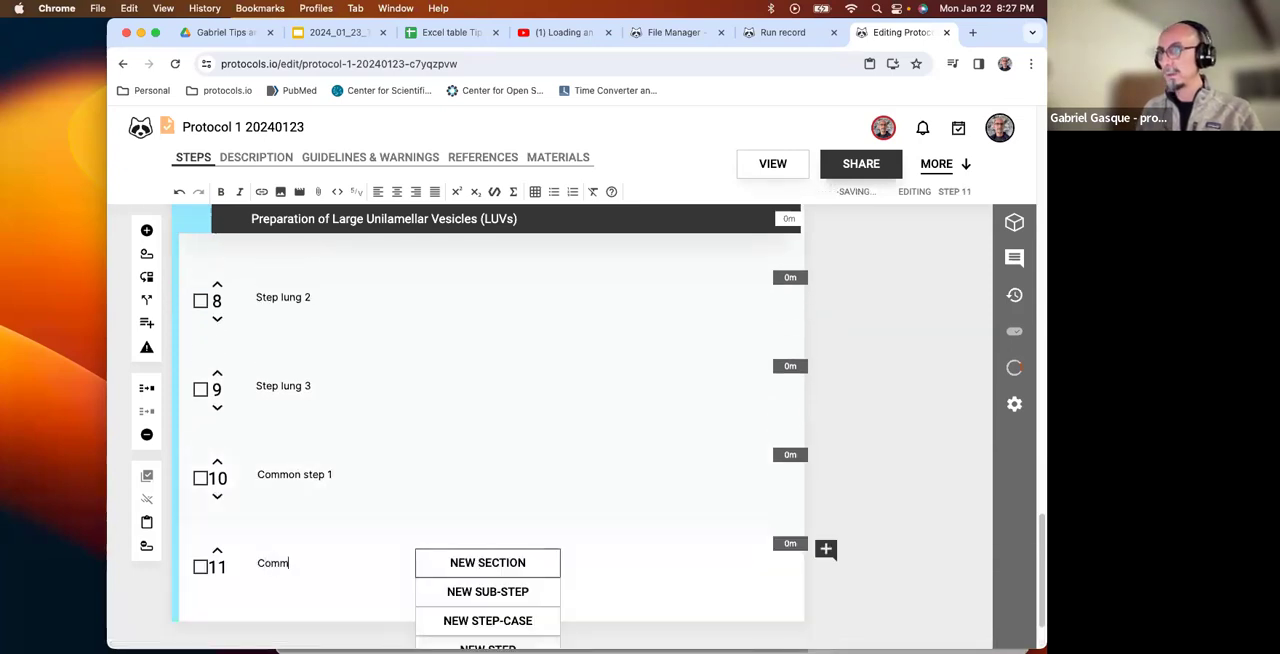
pyautogui.write('on s')
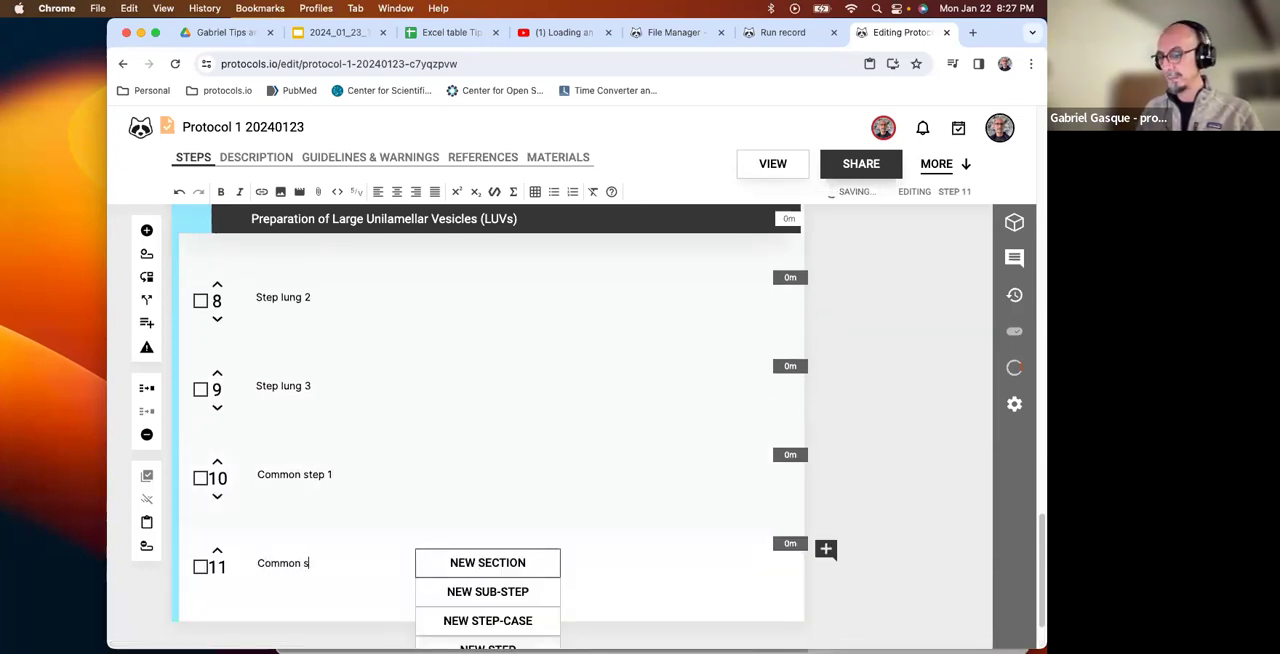
pyautogui.write('tep 2')
pyautogui.scroll(-2, 487, 568)
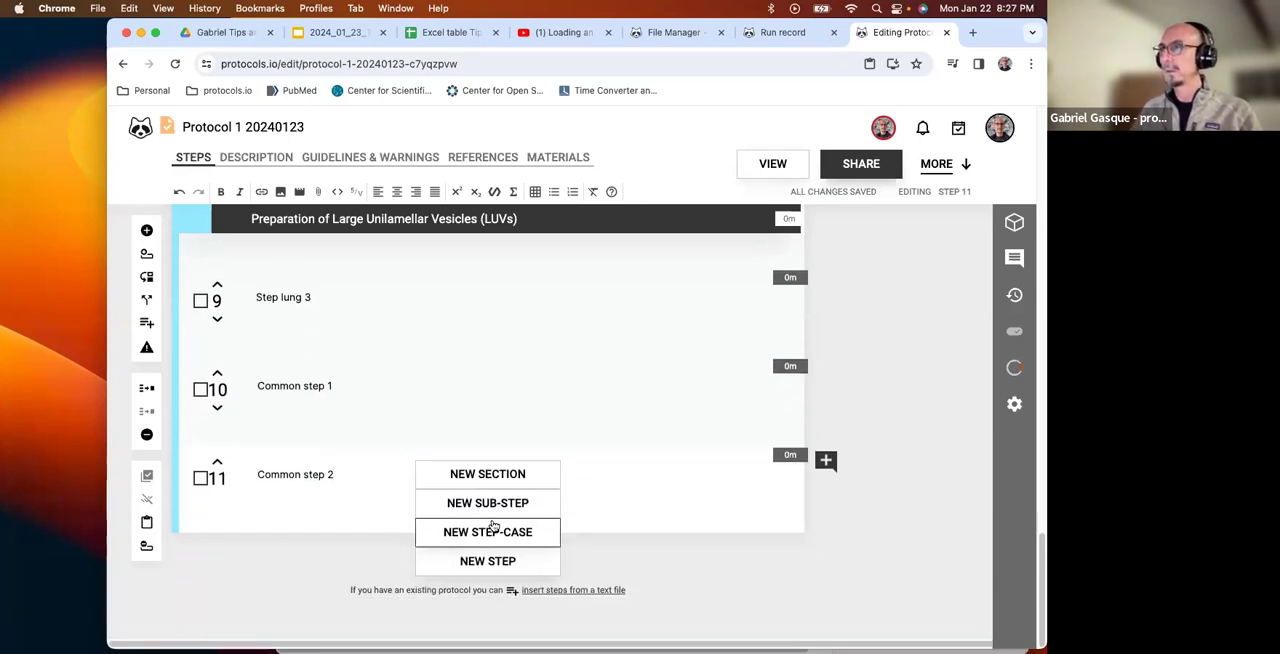
# Look up the keyboard shortcuts and add a sixth step to the Lung case with the text "Common step 3".
pyautogui.click(613, 192)
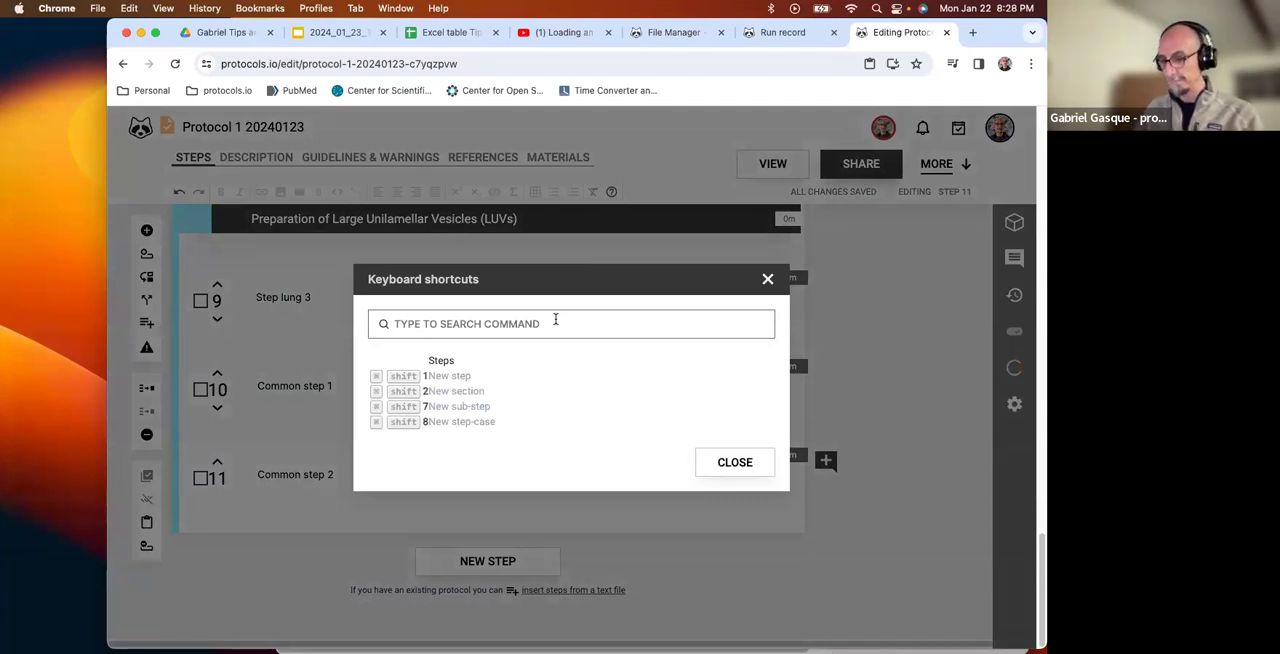
pyautogui.press('super+shift+1')
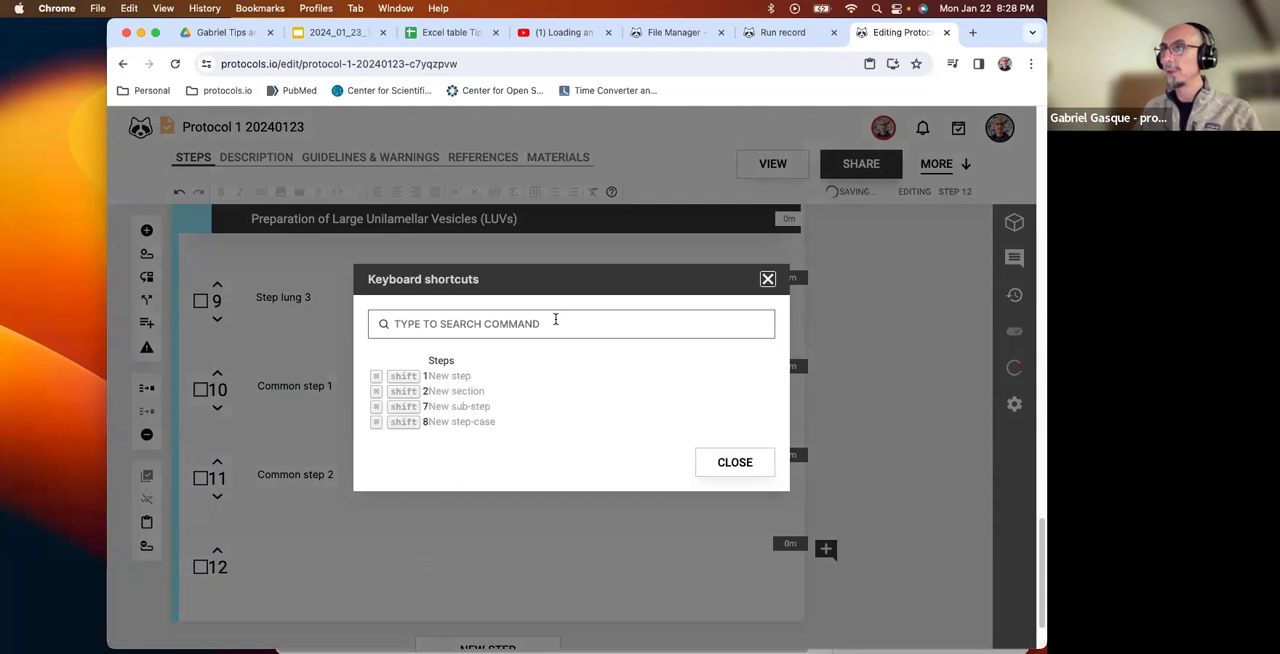
pyautogui.click(767, 278)
pyautogui.click(288, 556)
pyautogui.write('Commn')
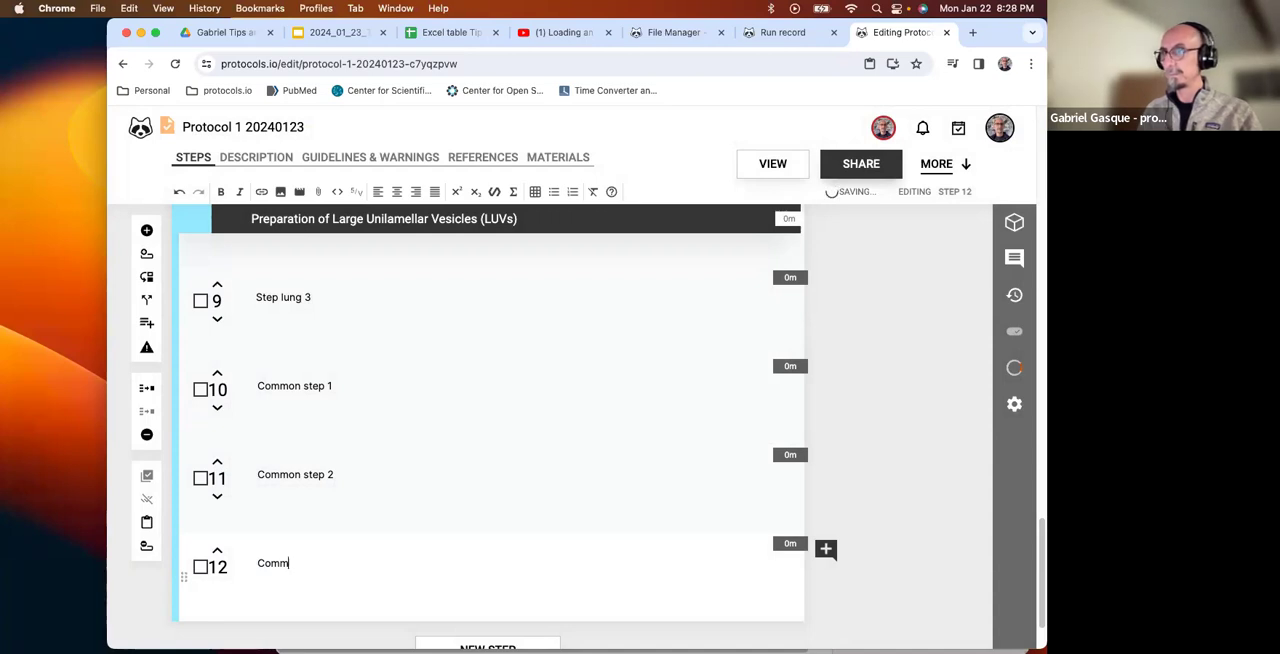
pyautogui.press('BackSpace')
pyautogui.press('BackSpace')
pyautogui.write('on step 3')
# Select steps 10 to 12, the three common steps of the Lung case, and copy them.
pyautogui.scroll(-2, 323, 497)
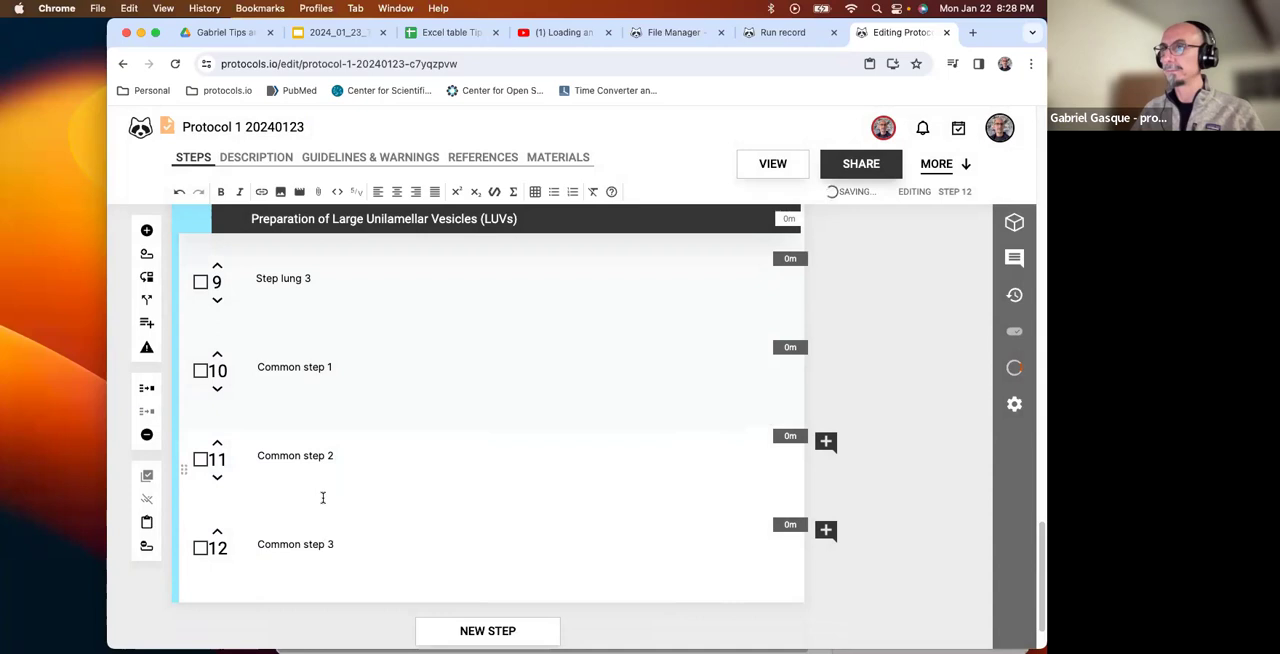
pyautogui.moveTo(488, 585)
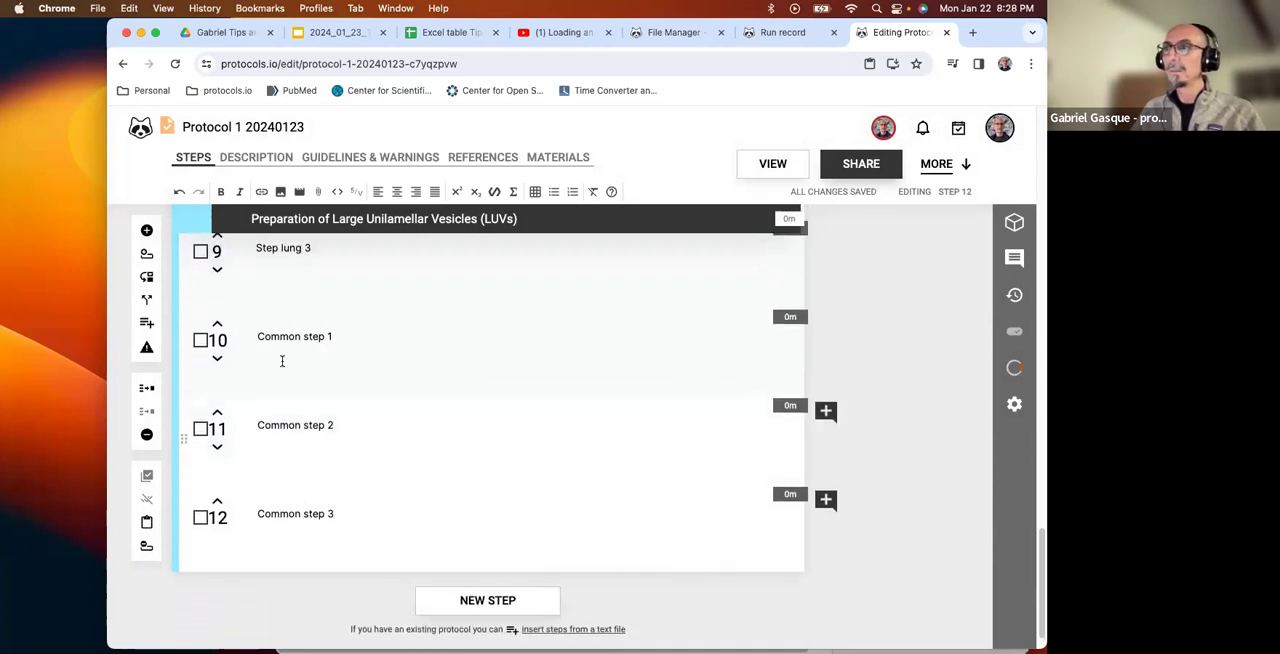
pyautogui.click(201, 340)
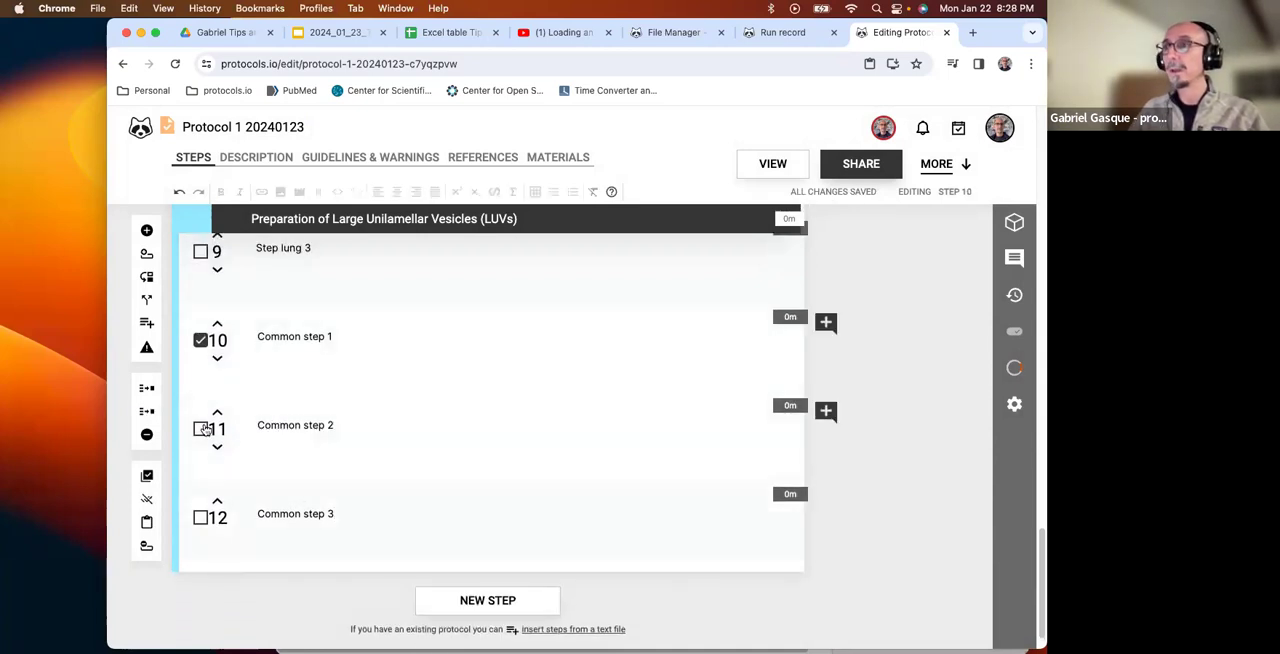
pyautogui.keyDown('shift'); pyautogui.click(200, 517); pyautogui.keyUp('shift')
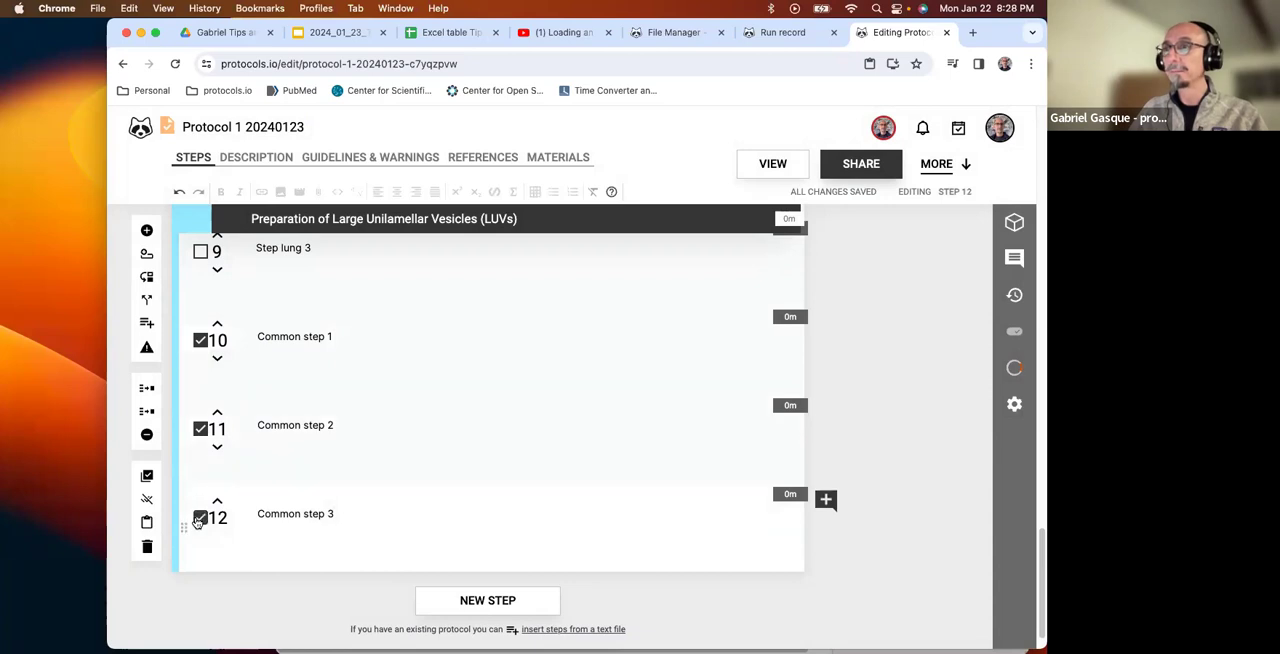
pyautogui.click(147, 478)
# Insert the copied common steps into the Heart case after "Step heart 2".
pyautogui.scroll(5, 287, 430)
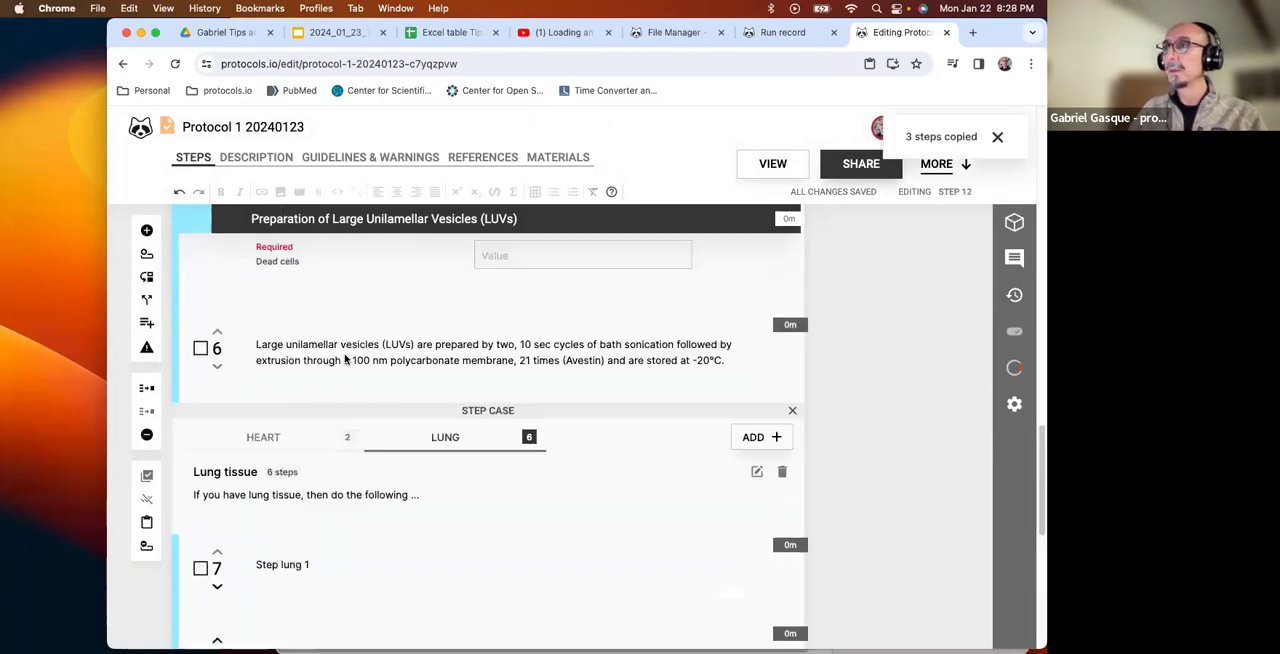
pyautogui.click(272, 442)
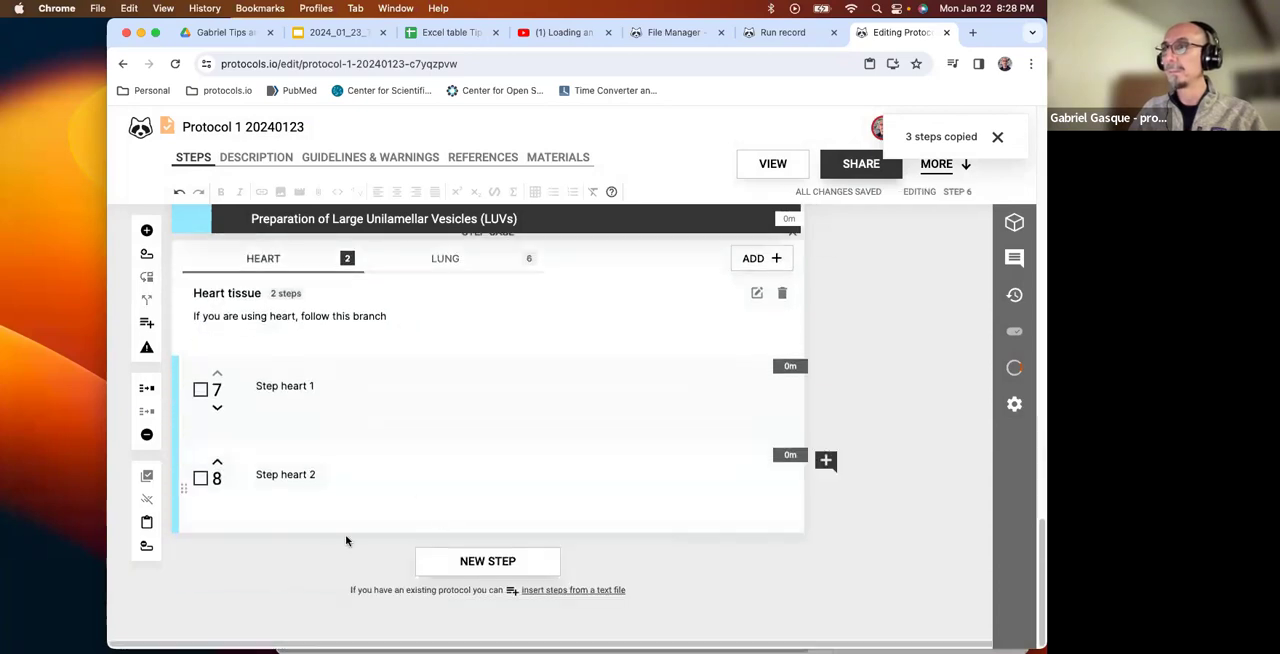
pyautogui.click(246, 533)
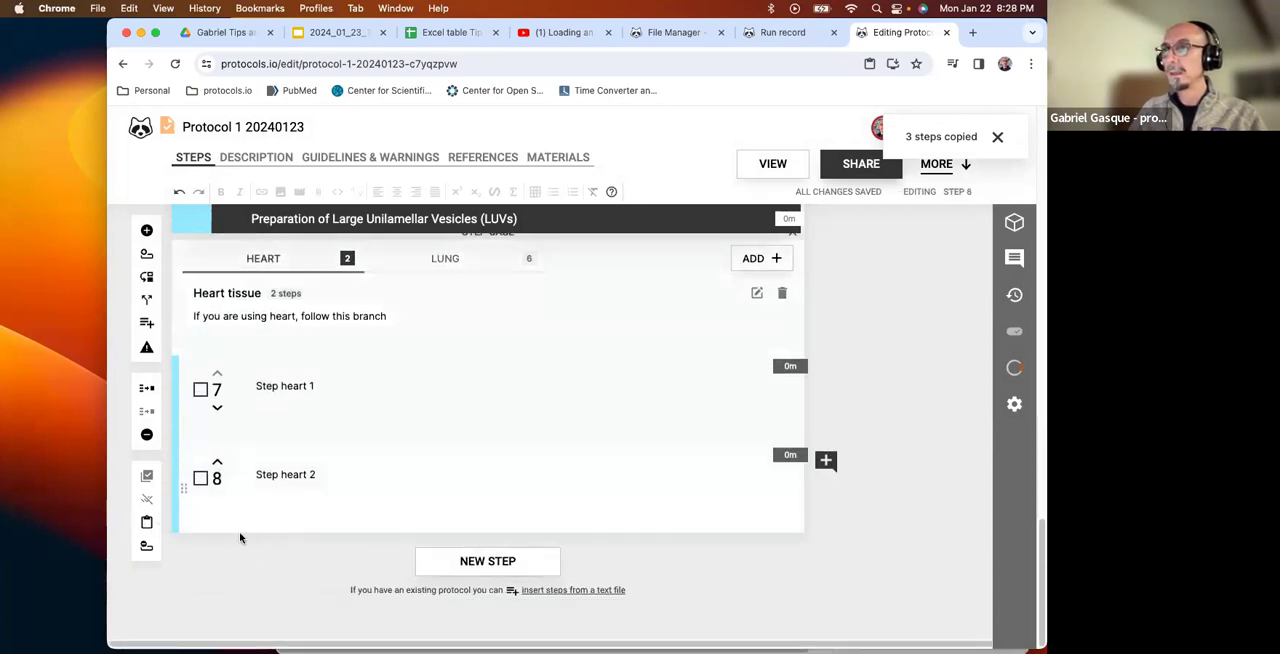
pyautogui.click(146, 524)
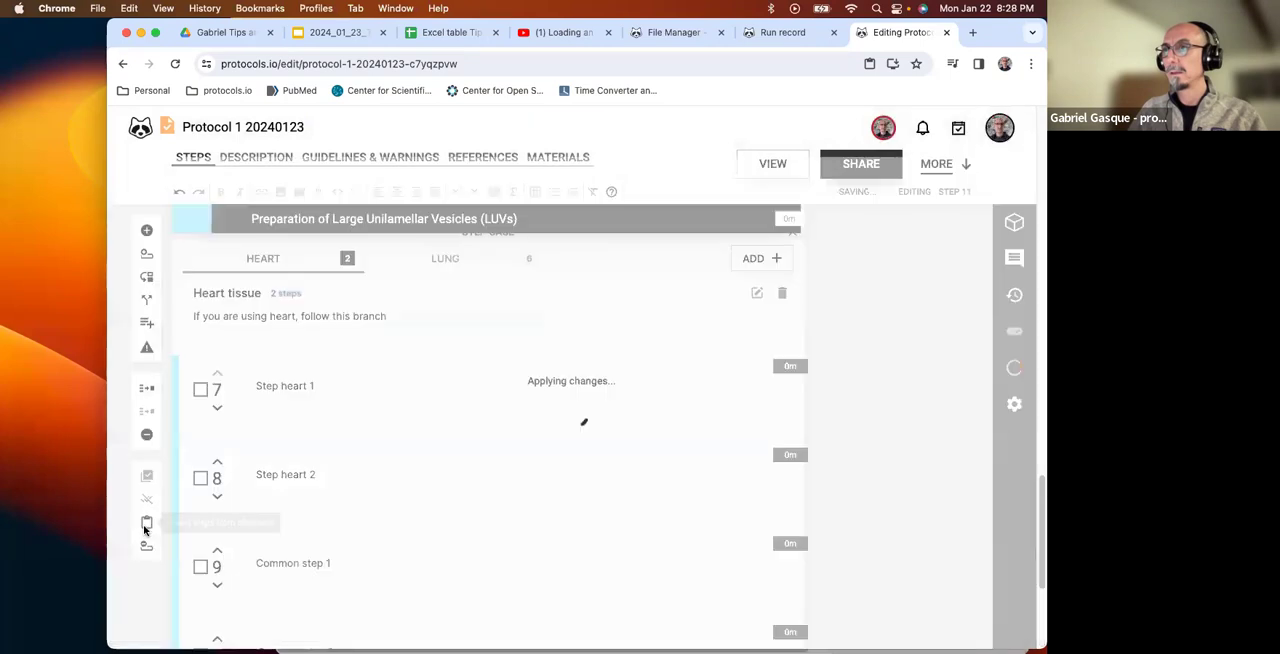
# Review the steps in the Heart case and compare it with the Lung case, ending on Heart.
pyautogui.scroll(-2, 264, 542)
pyautogui.scroll(1, 264, 542)
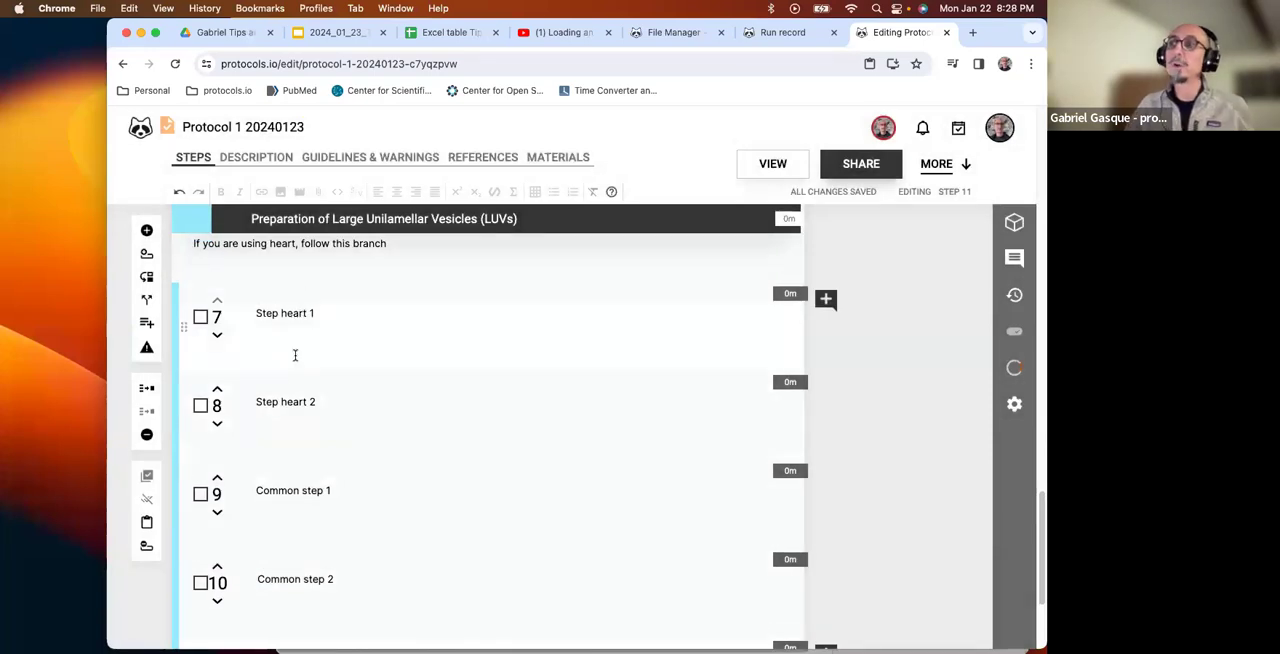
pyautogui.scroll(-2, 330, 440)
pyautogui.scroll(-1, 337, 470)
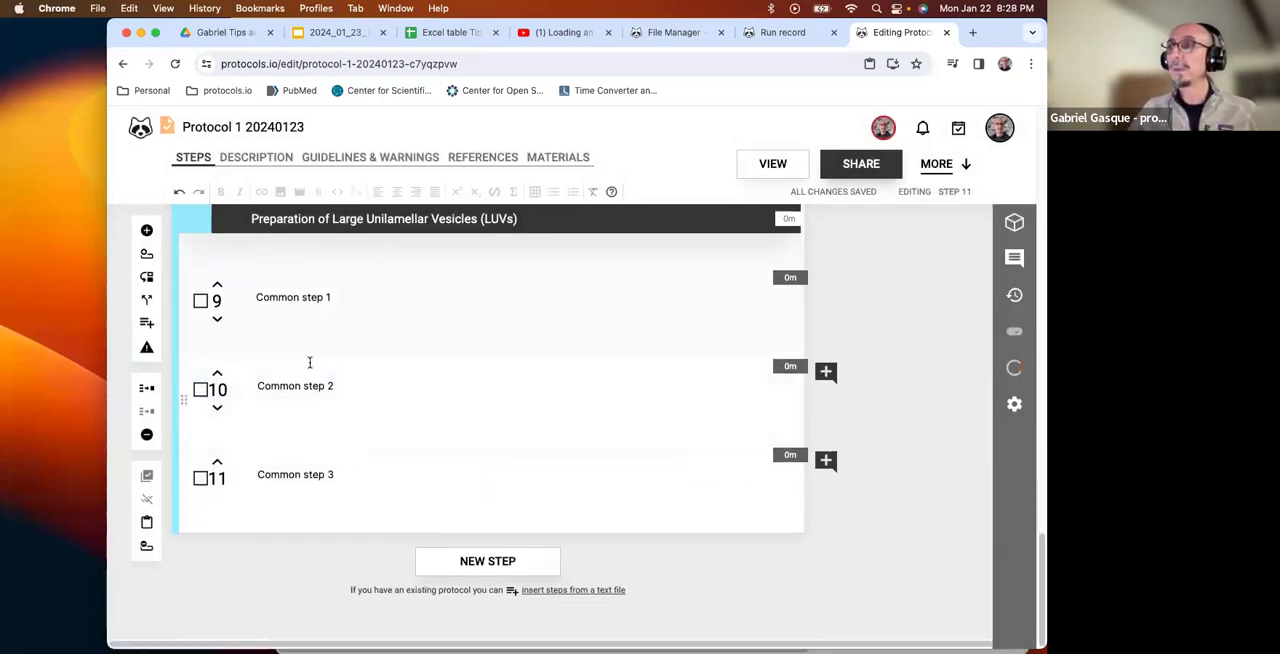
pyautogui.scroll(5, 287, 424)
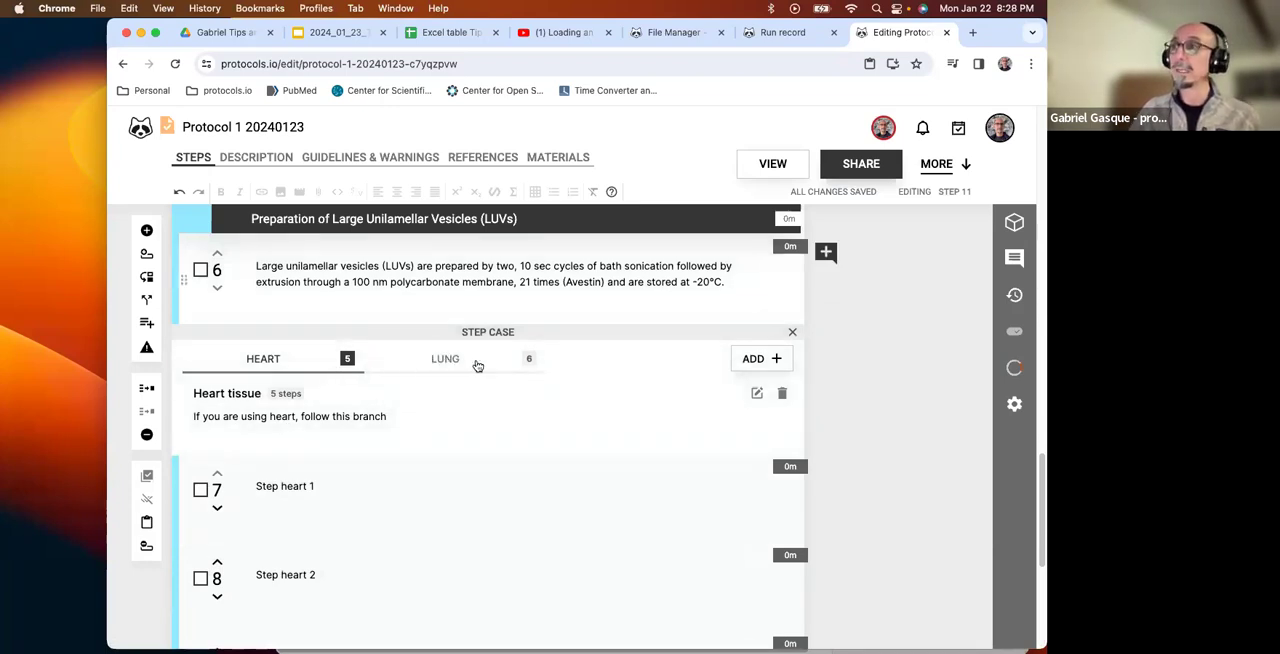
pyautogui.click(439, 366)
pyautogui.click(263, 359)
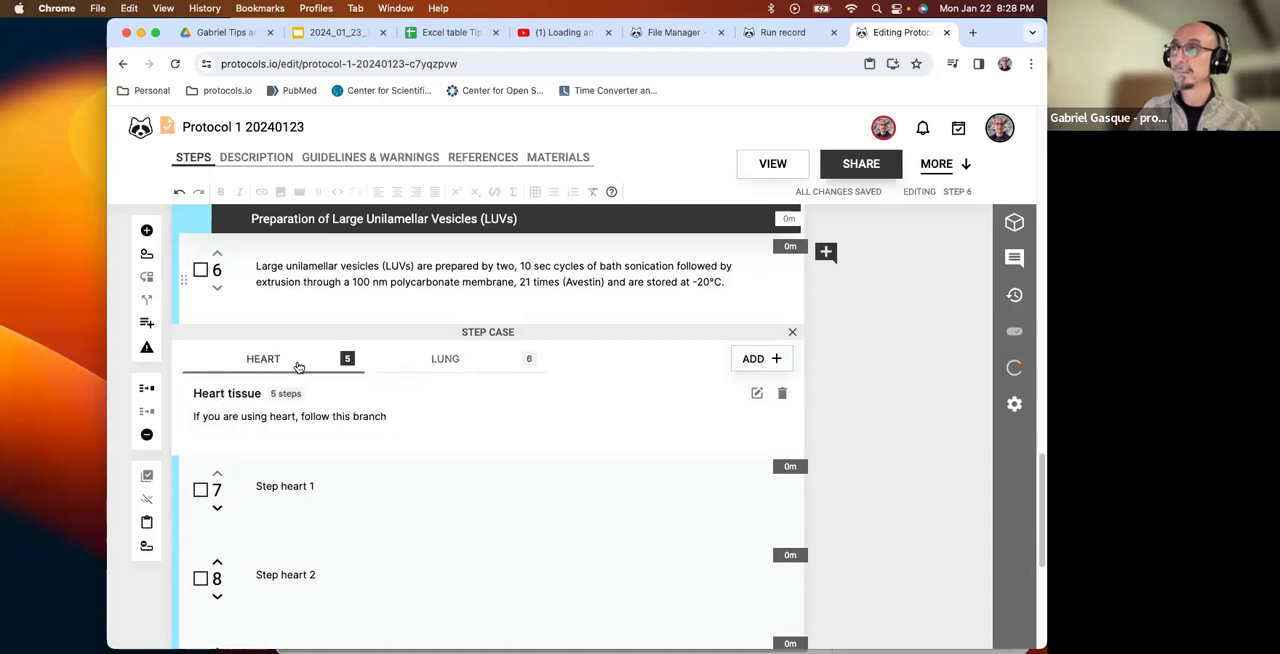
# Open the protocol in view mode, dismissing the experience rating request, and reload the page.
pyautogui.scroll(5, 300, 367)
pyautogui.click(768, 163)
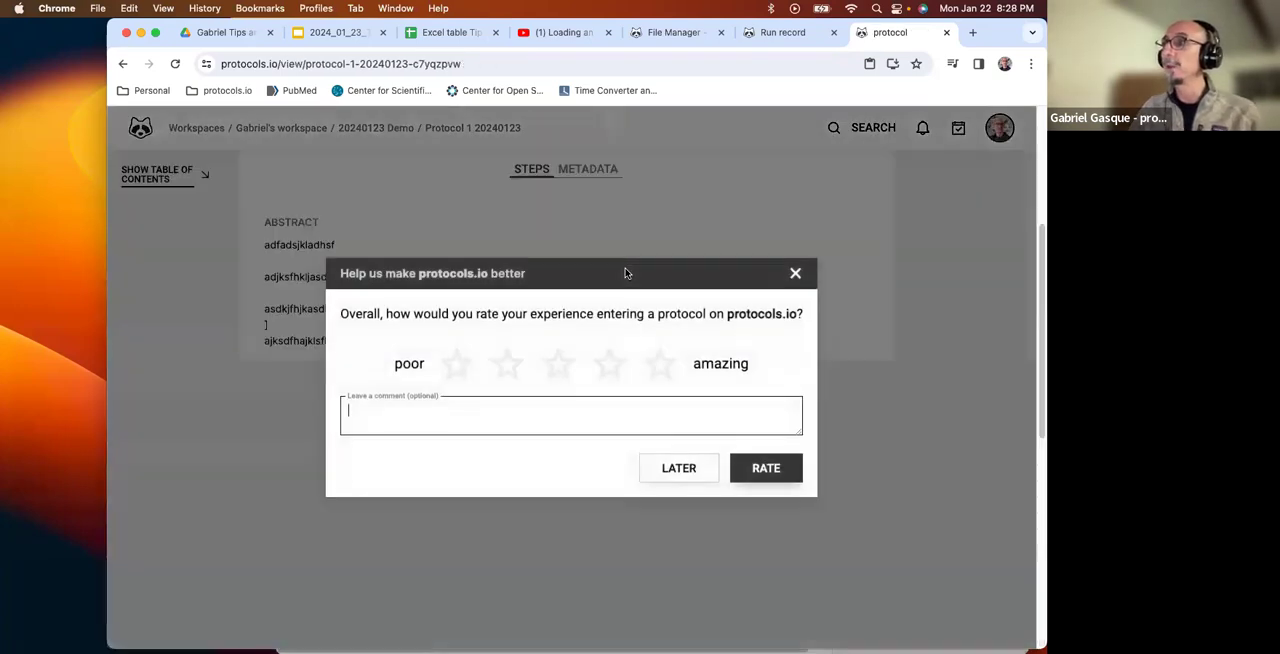
pyautogui.click(796, 274)
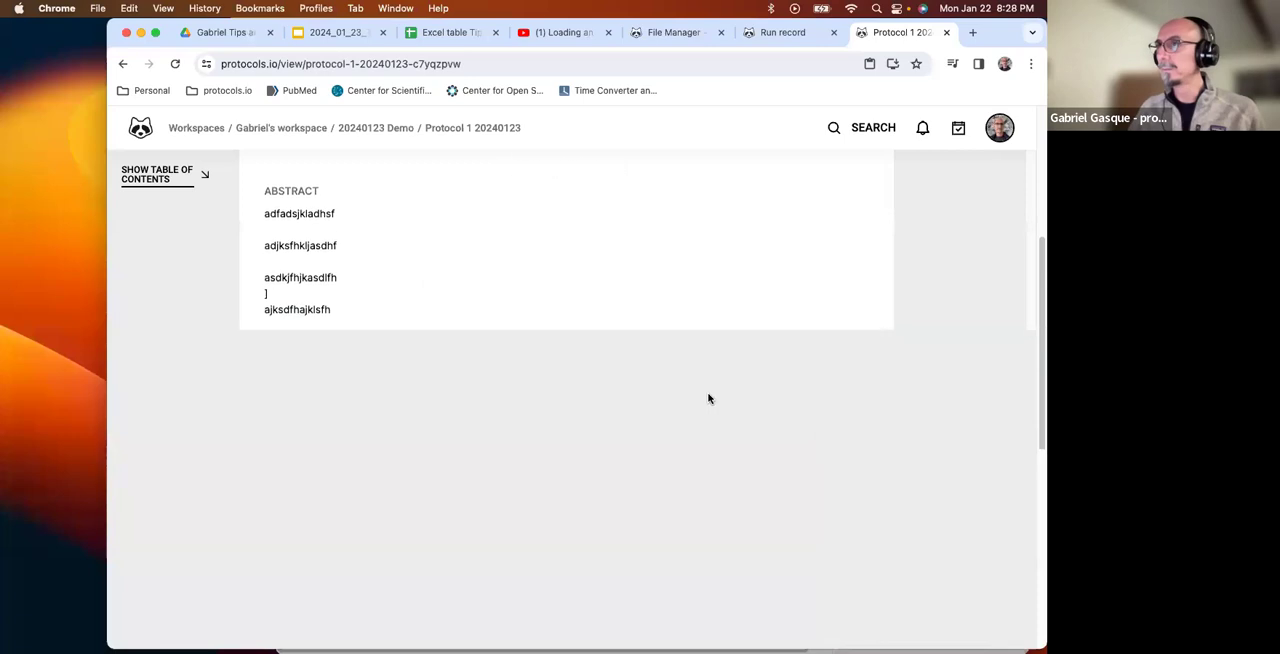
pyautogui.click(175, 64)
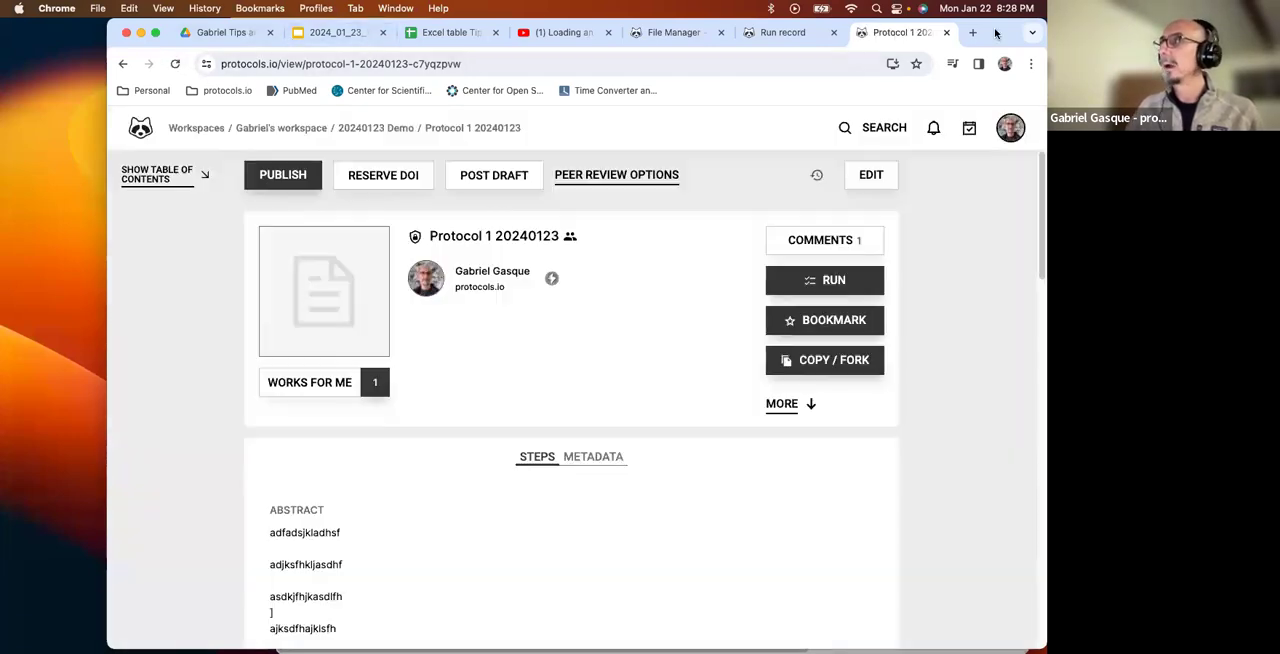
# Show the browser in full screen and review the protocol's content down to the step case after step 6.
pyautogui.moveTo(995, 33); pyautogui.dragTo(888, 33)
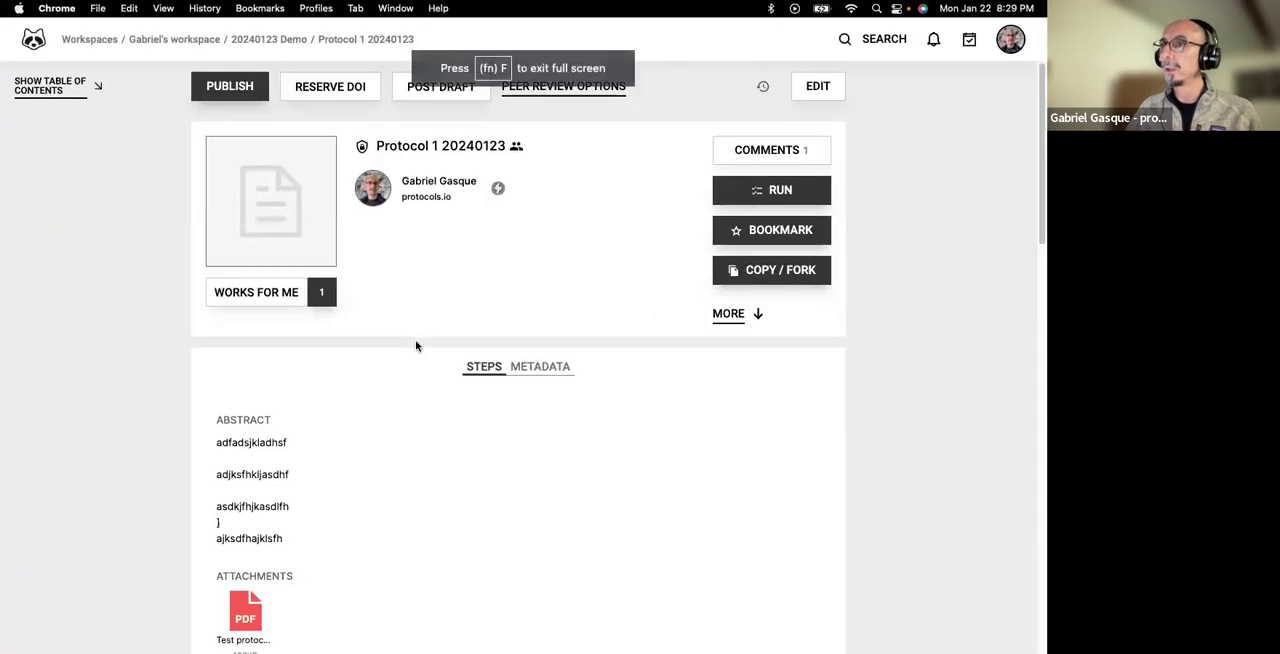
pyautogui.scroll(-10, 417, 346)
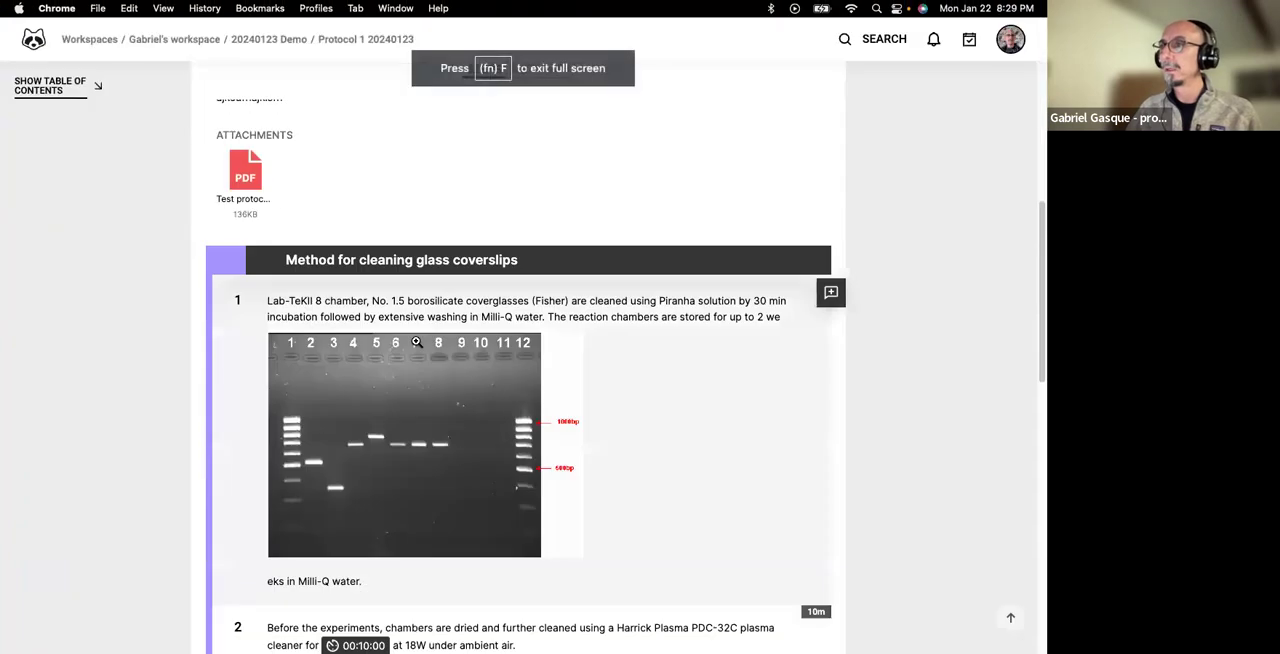
pyautogui.scroll(-7, 506, 326)
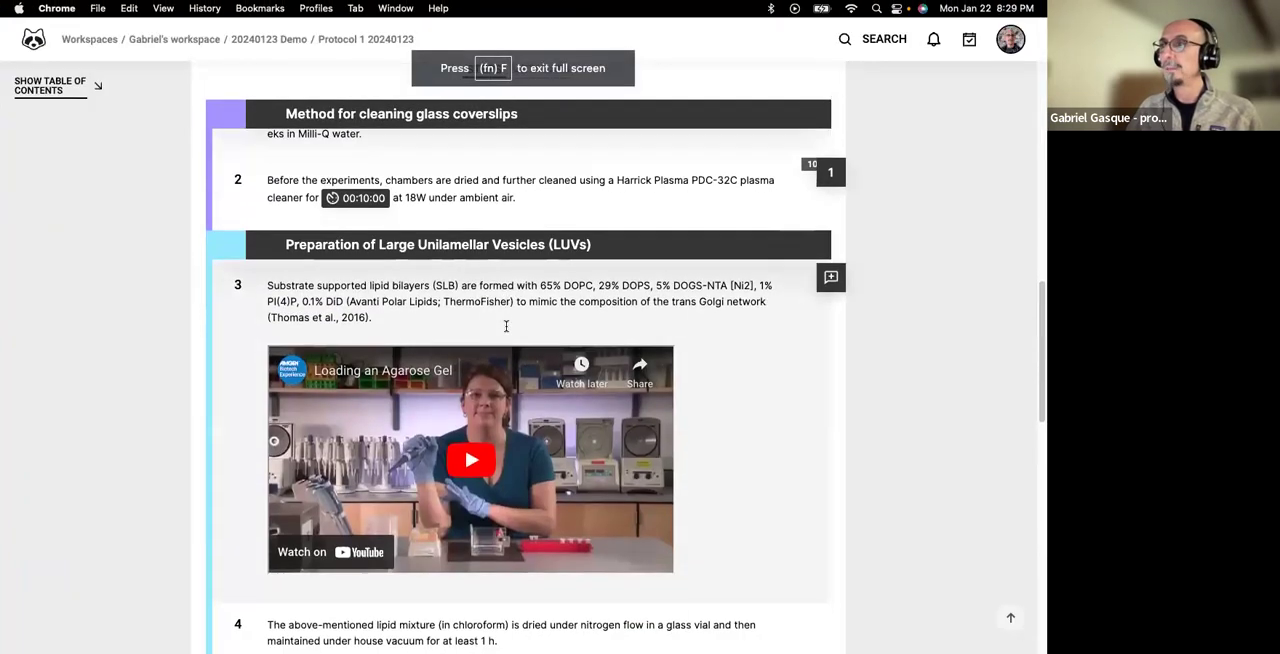
pyautogui.scroll(-5, 508, 332)
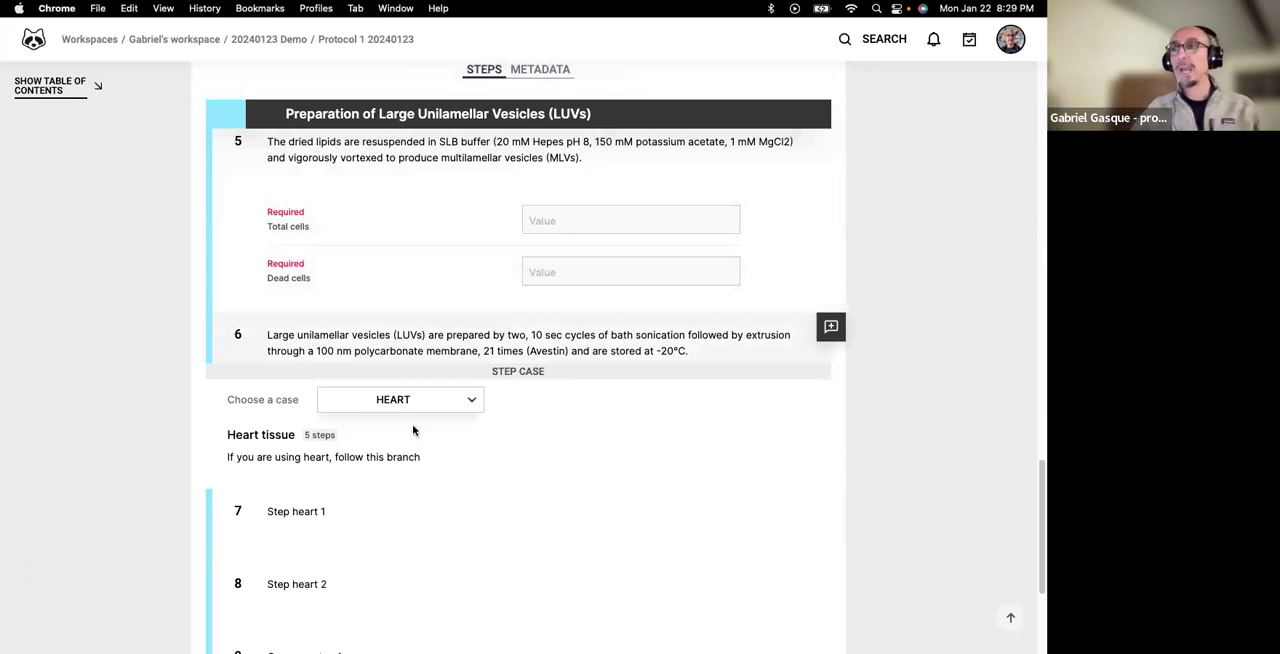
pyautogui.scroll(-2, 415, 432)
pyautogui.scroll(-5, 415, 430)
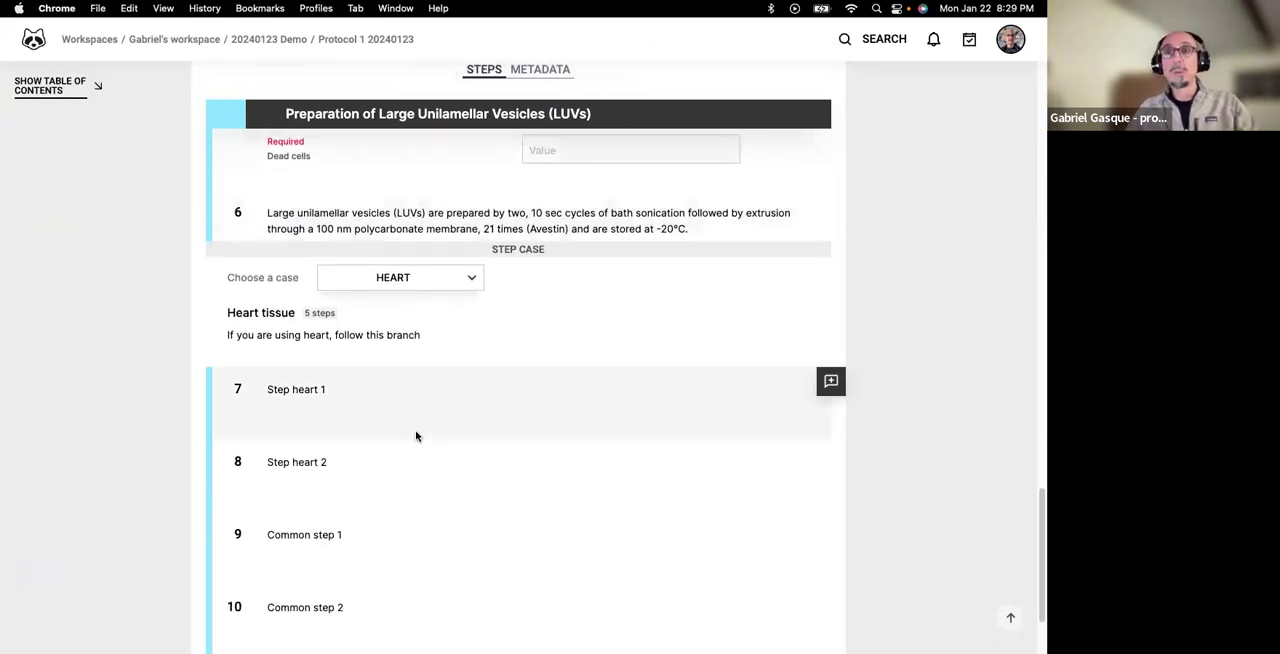
# Choose the Lung case to examine its steps, and switch back to the Heart case.
pyautogui.click(434, 158)
pyautogui.click(421, 207)
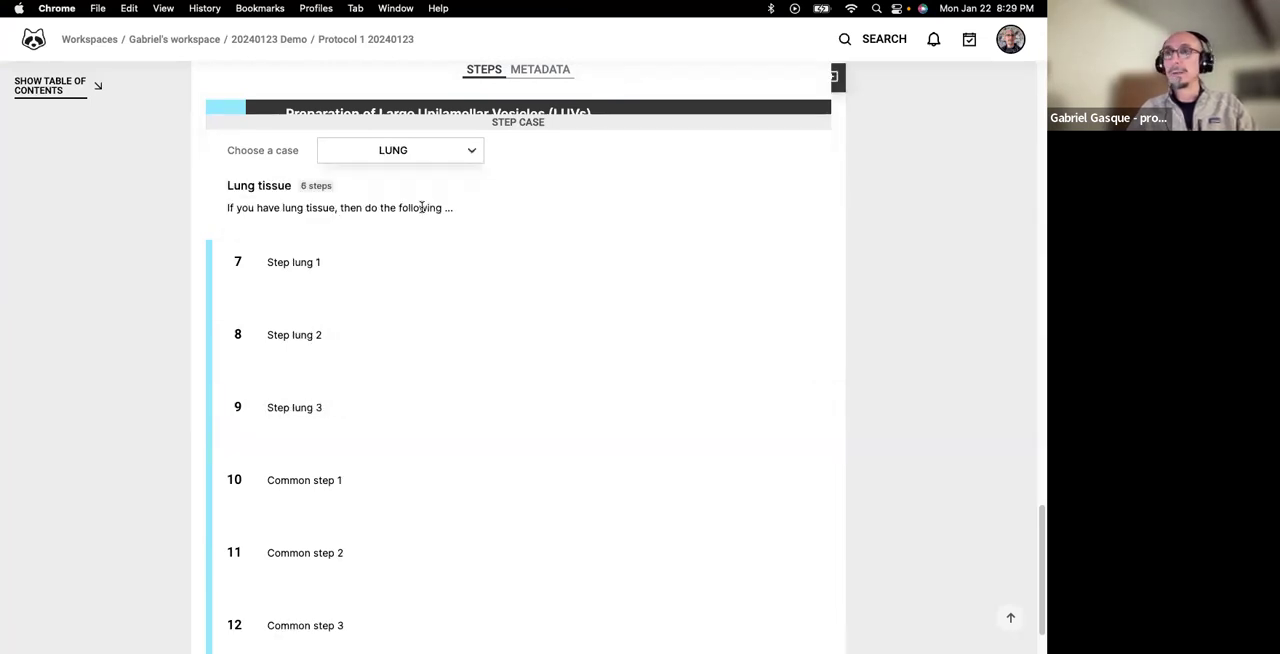
pyautogui.click(415, 150)
pyautogui.click(410, 186)
# Reopen the protocol for editing and exit full screen.
pyautogui.scroll(20, 412, 186)
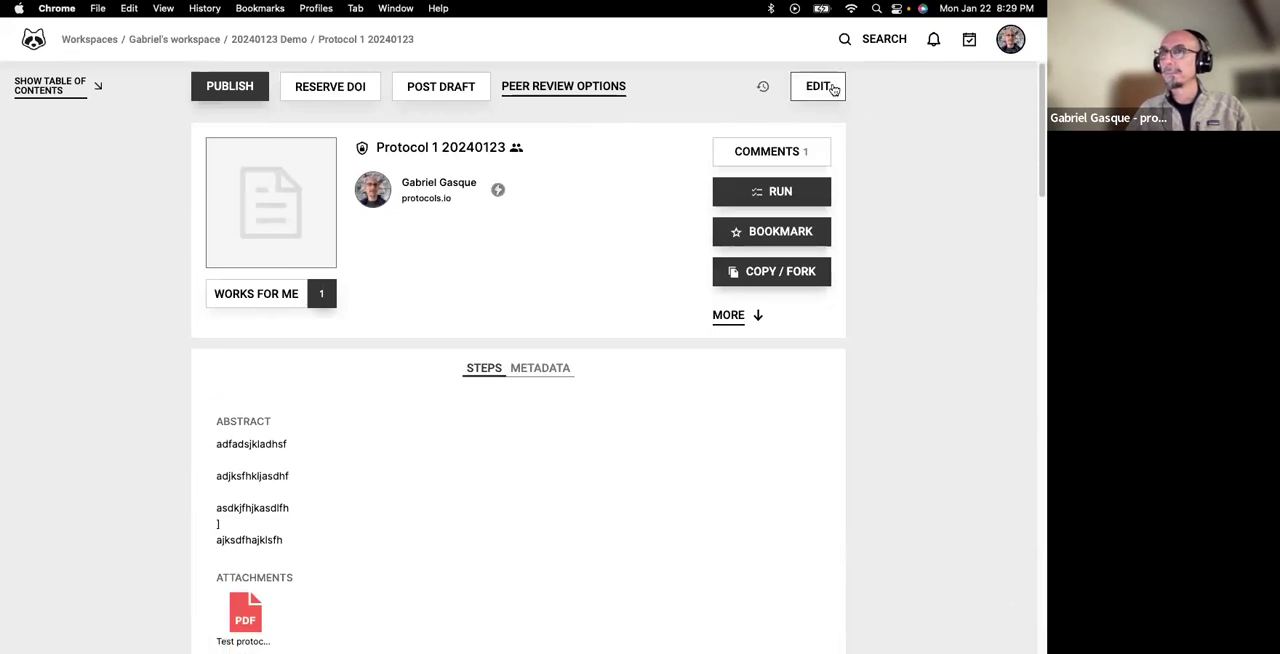
pyautogui.click(818, 86)
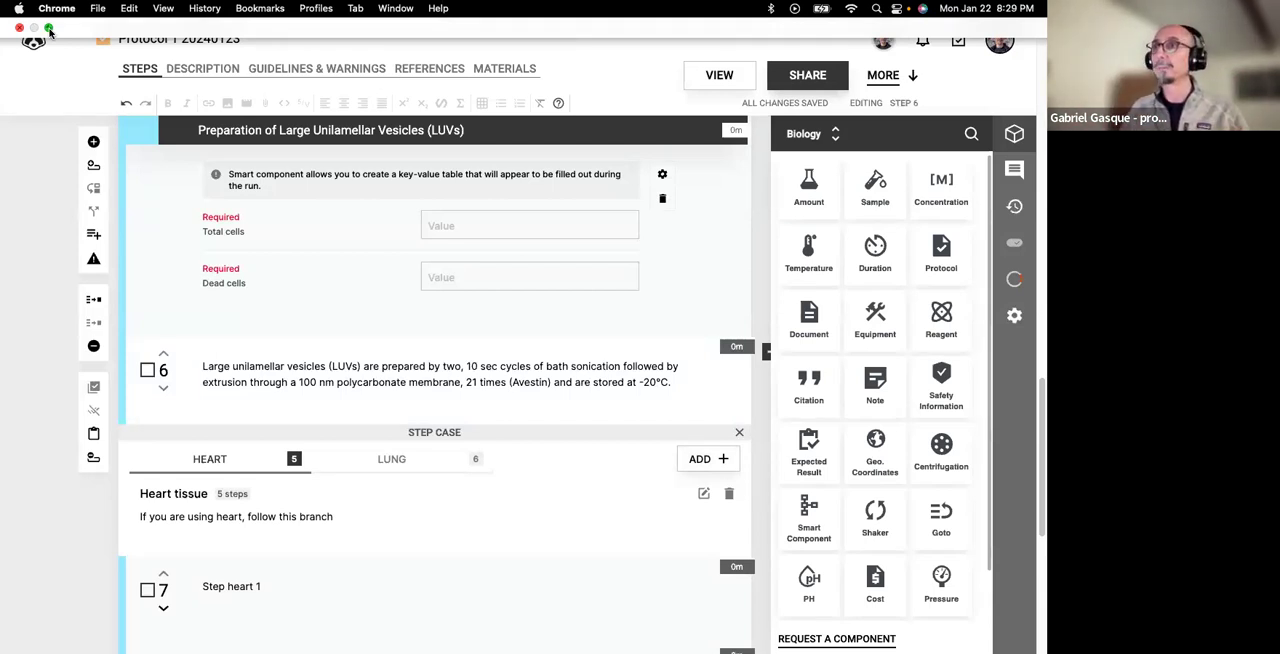
pyautogui.click(48, 29)
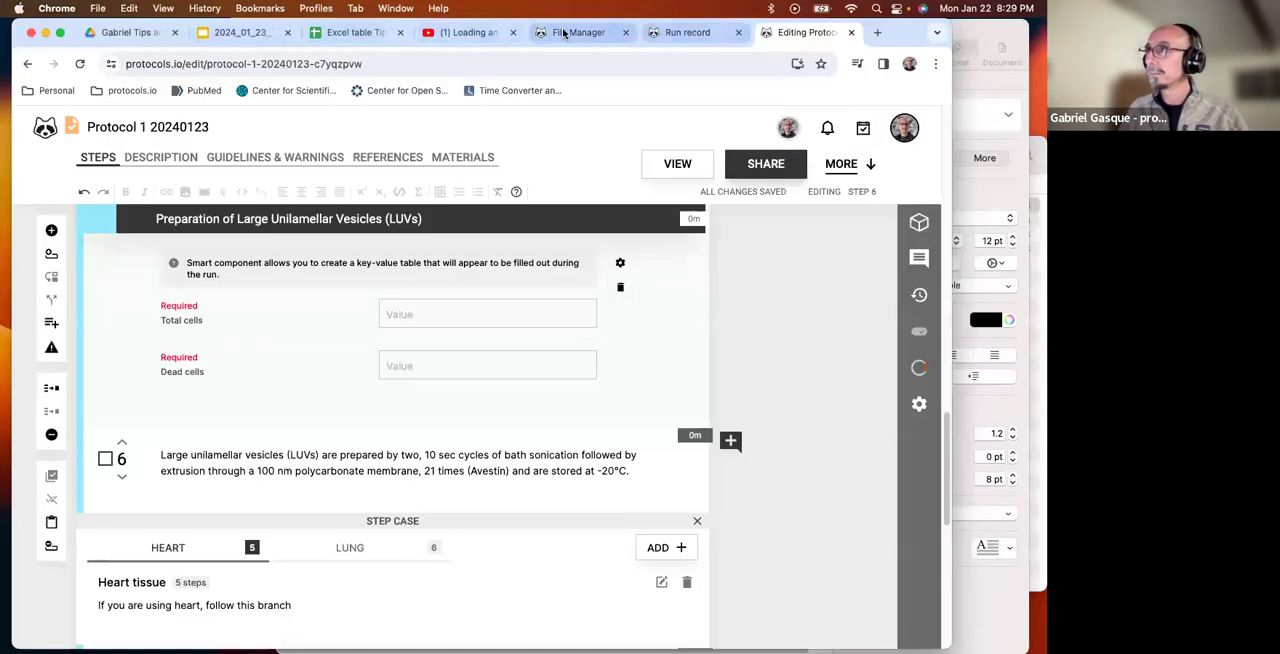
# Switch to the file manager and check the contents of the workspace, the private folder, and the workspace again.
pyautogui.click(565, 34)
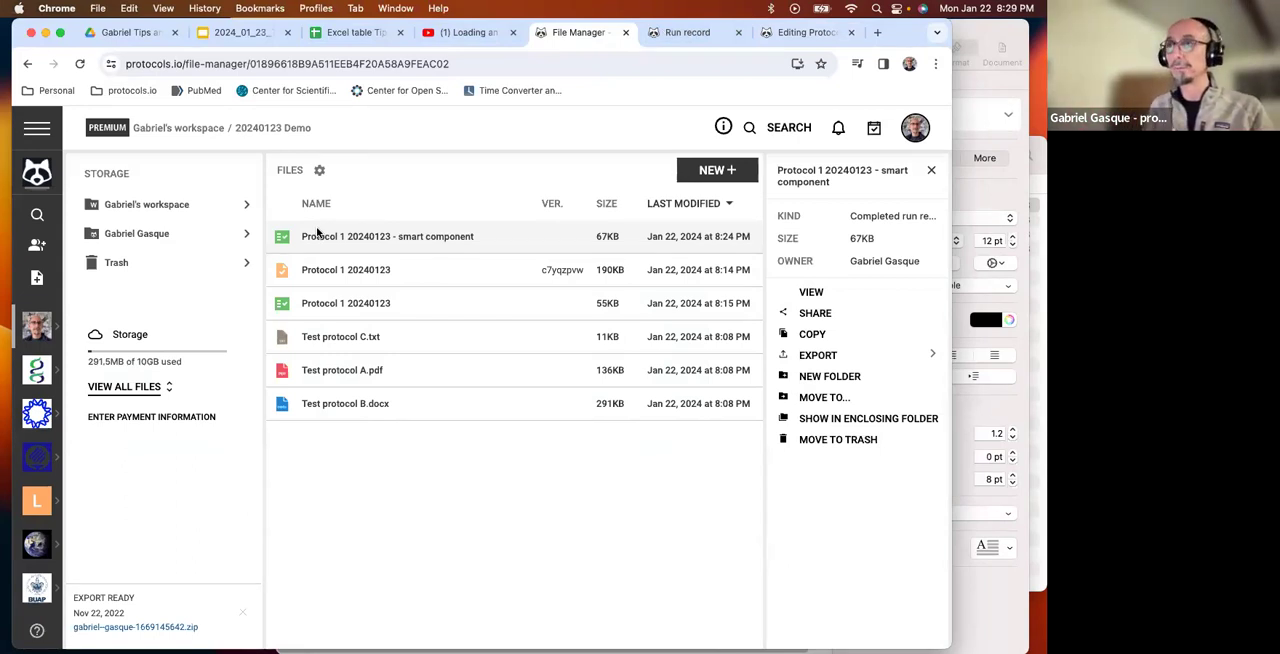
pyautogui.click(181, 211)
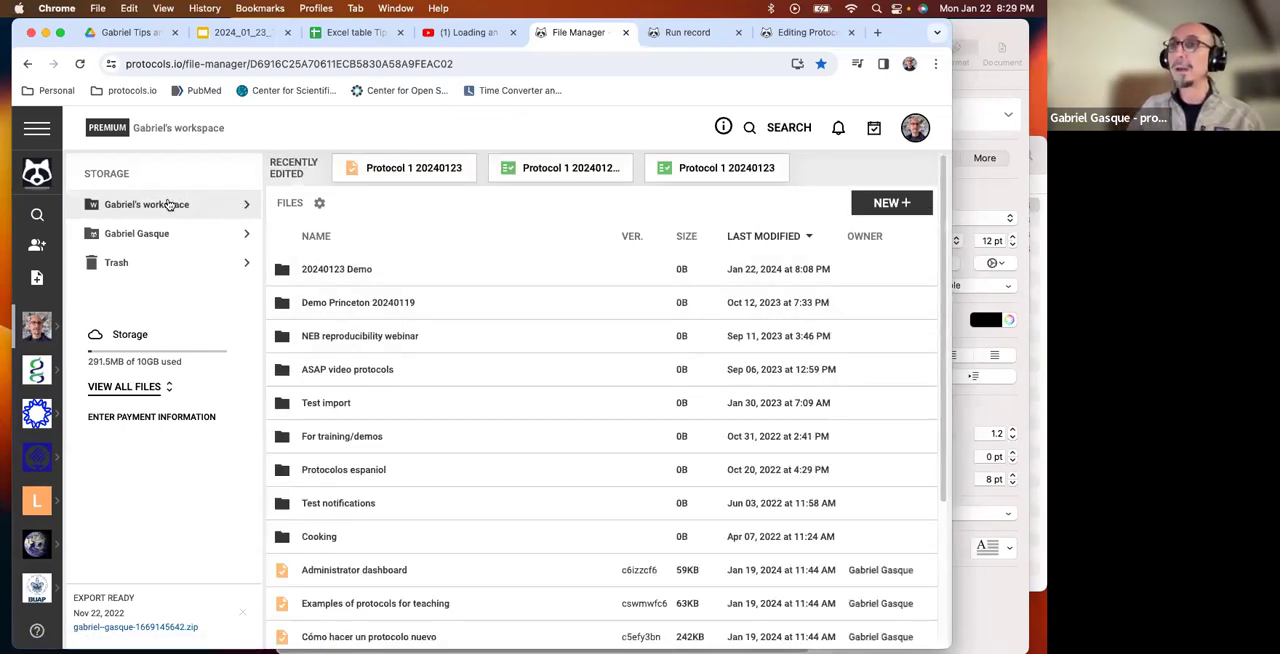
pyautogui.click(165, 235)
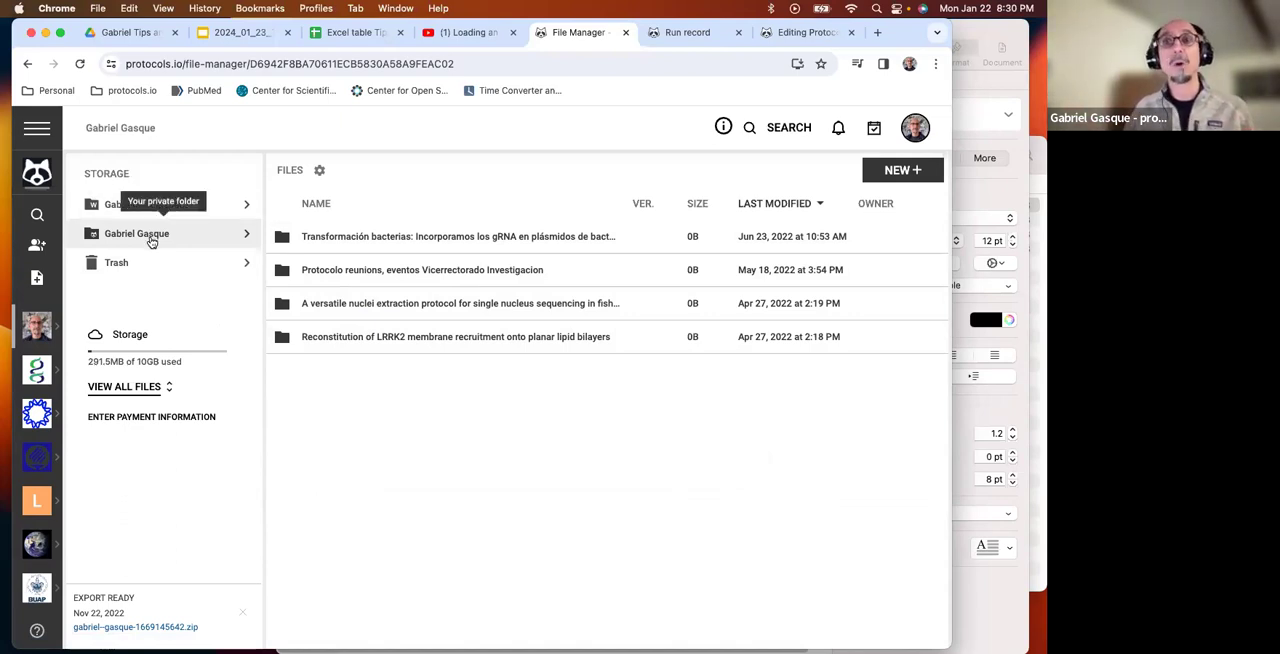
pyautogui.click(165, 205)
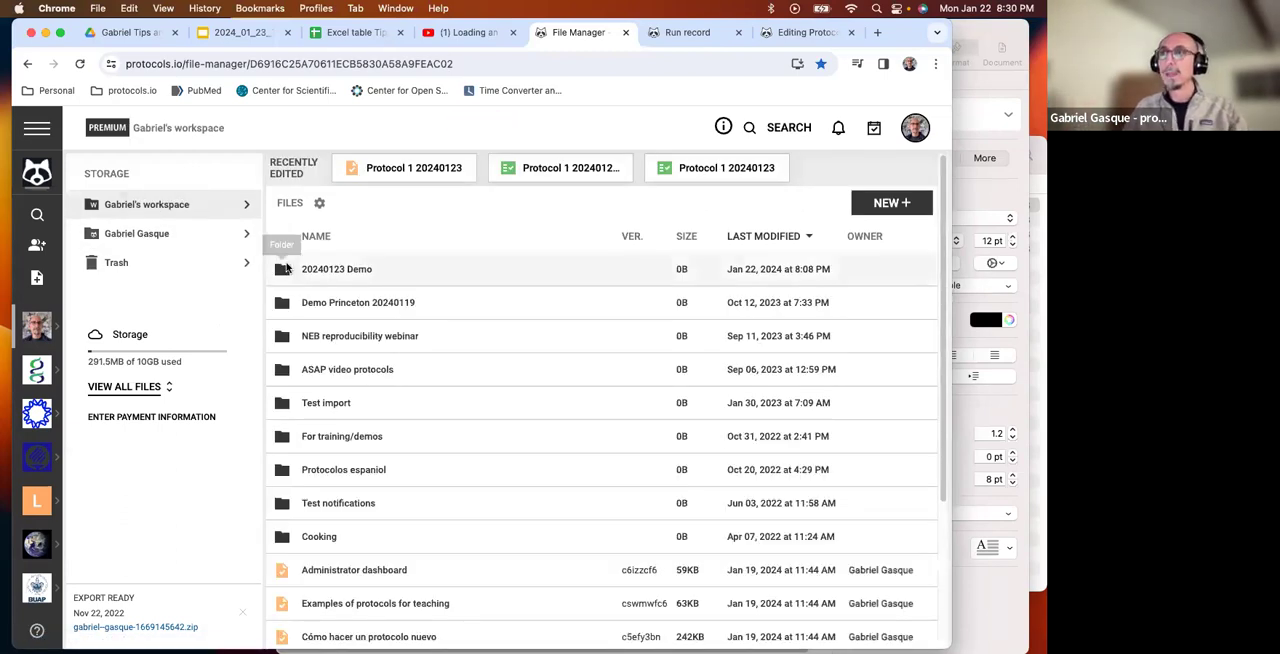
# Look through the folders, protocols and run records stored at the top level of the workspace.
pyautogui.scroll(-1, 480, 390)
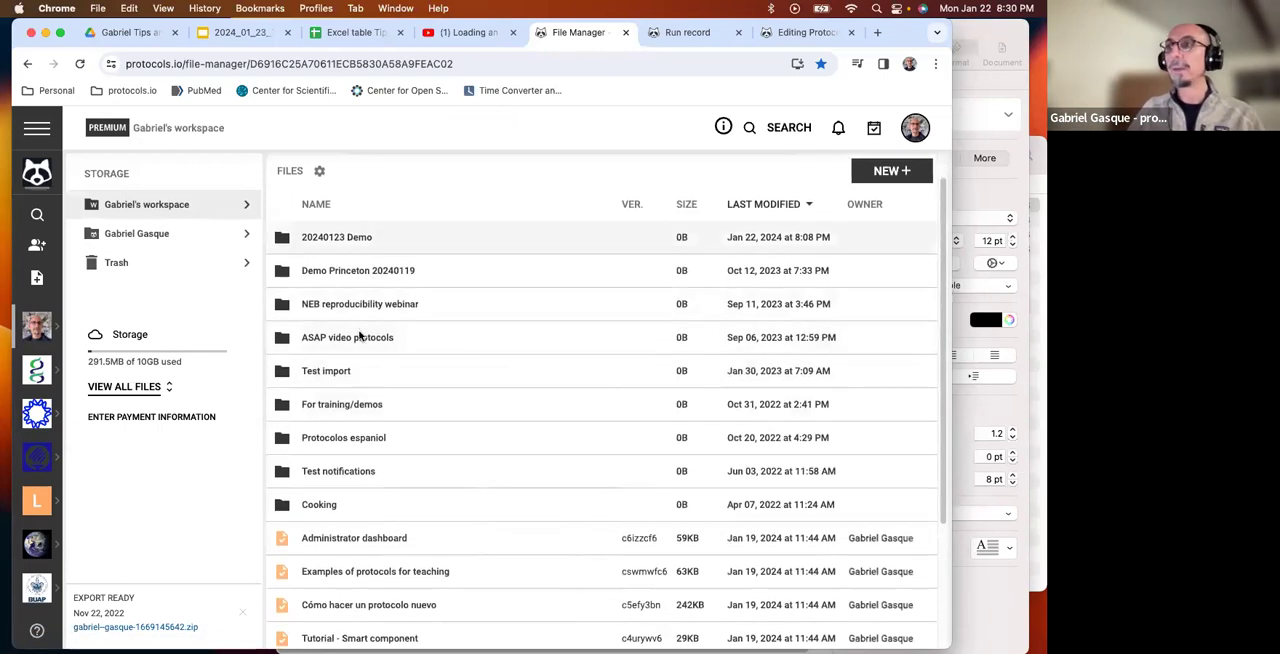
pyautogui.scroll(-3, 362, 393)
pyautogui.scroll(4, 363, 391)
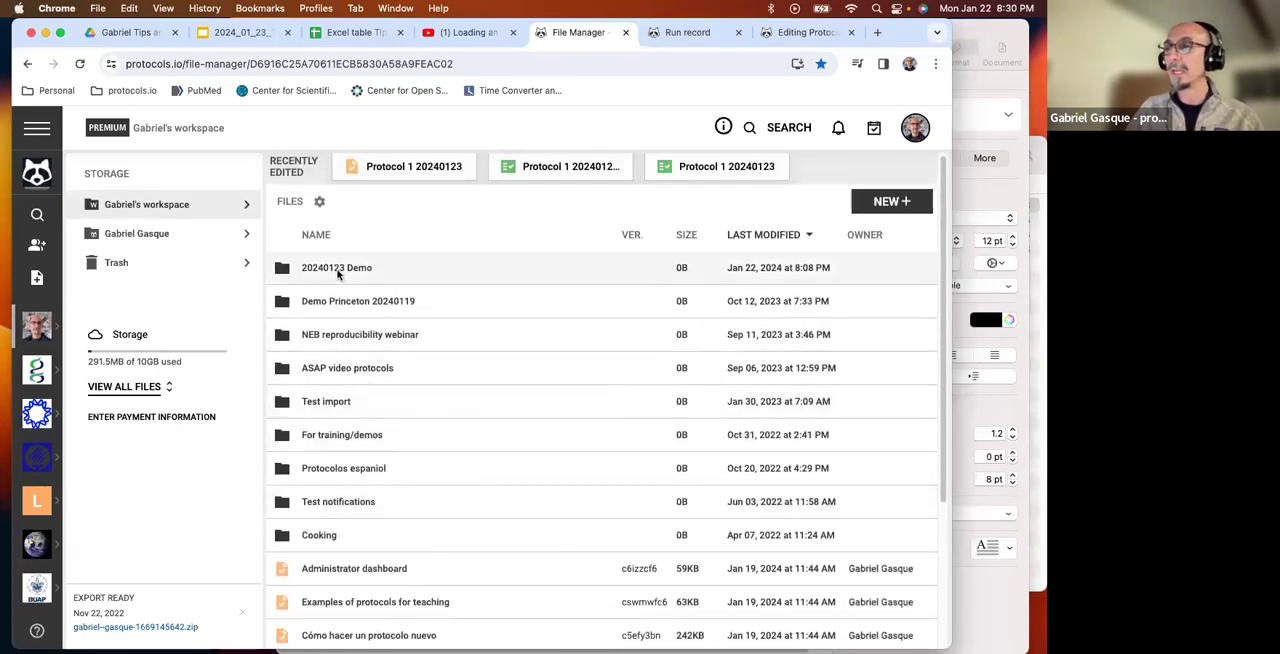
pyautogui.scroll(-2, 338, 272)
pyautogui.scroll(2, 338, 272)
pyautogui.scroll(-1, 338, 272)
pyautogui.scroll(1, 338, 272)
pyautogui.scroll(-3, 362, 330)
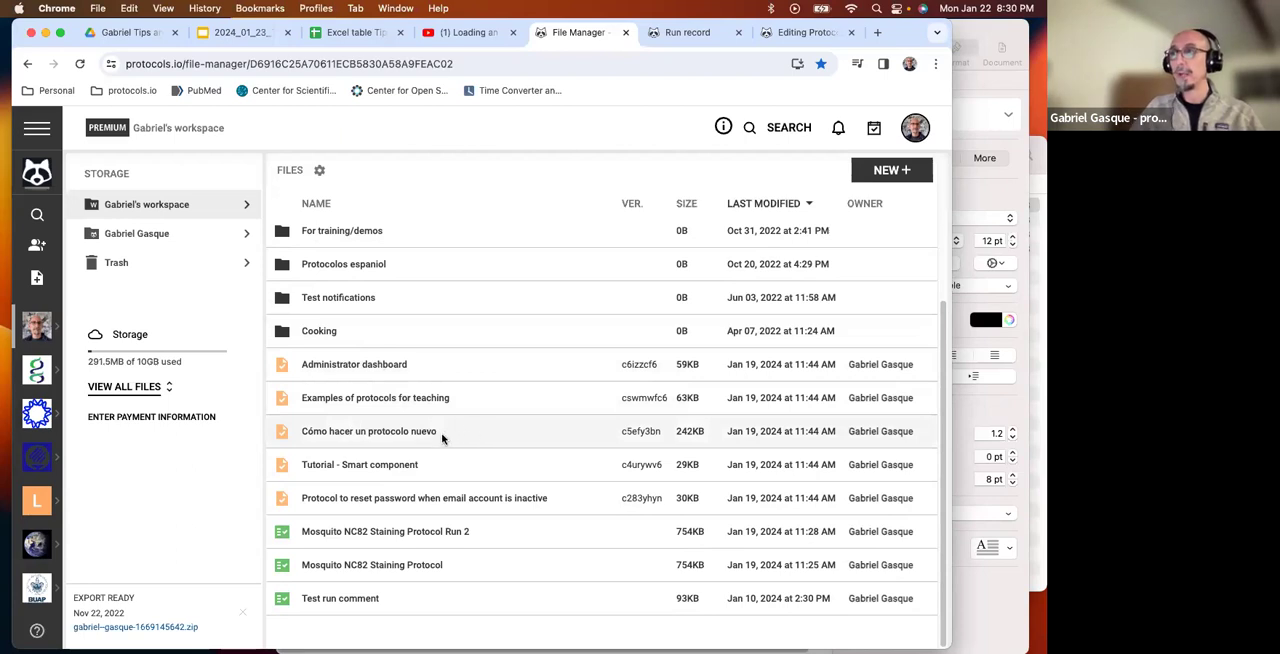
pyautogui.scroll(5, 405, 472)
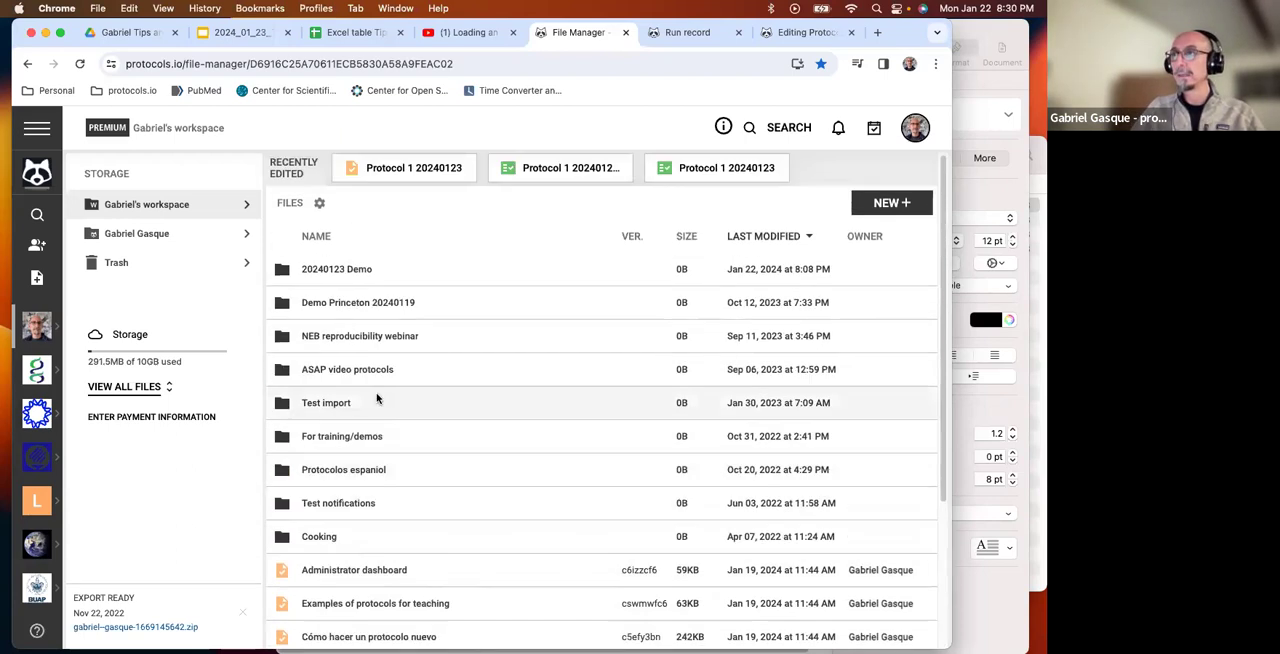
# Create a new version of the protocol Protocol 1 20240123 in the 20240123 Demo folder and view that version.
pyautogui.doubleClick(343, 271)
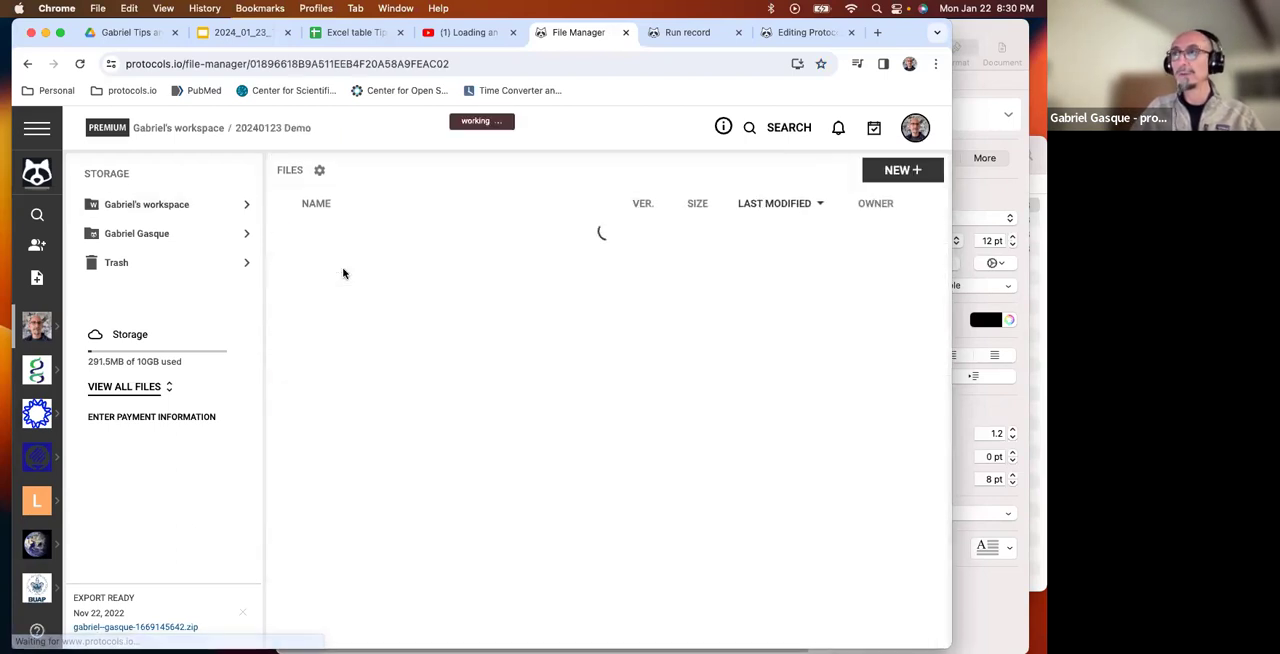
pyautogui.click(358, 240)
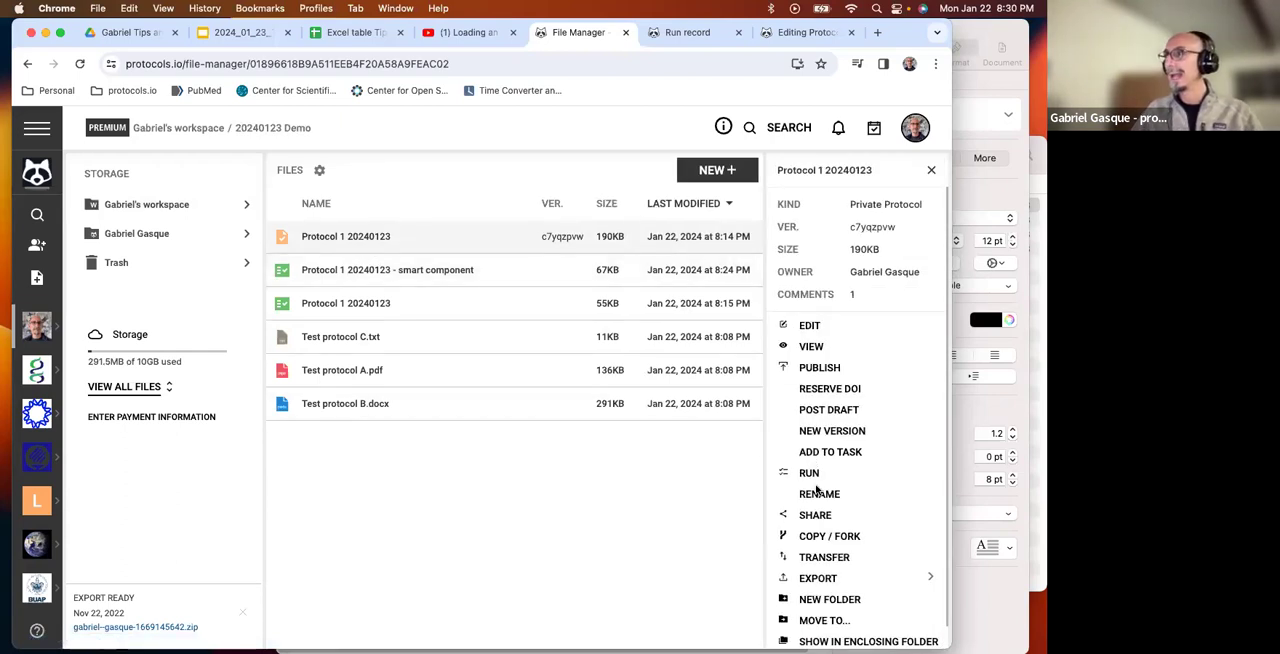
pyautogui.click(824, 431)
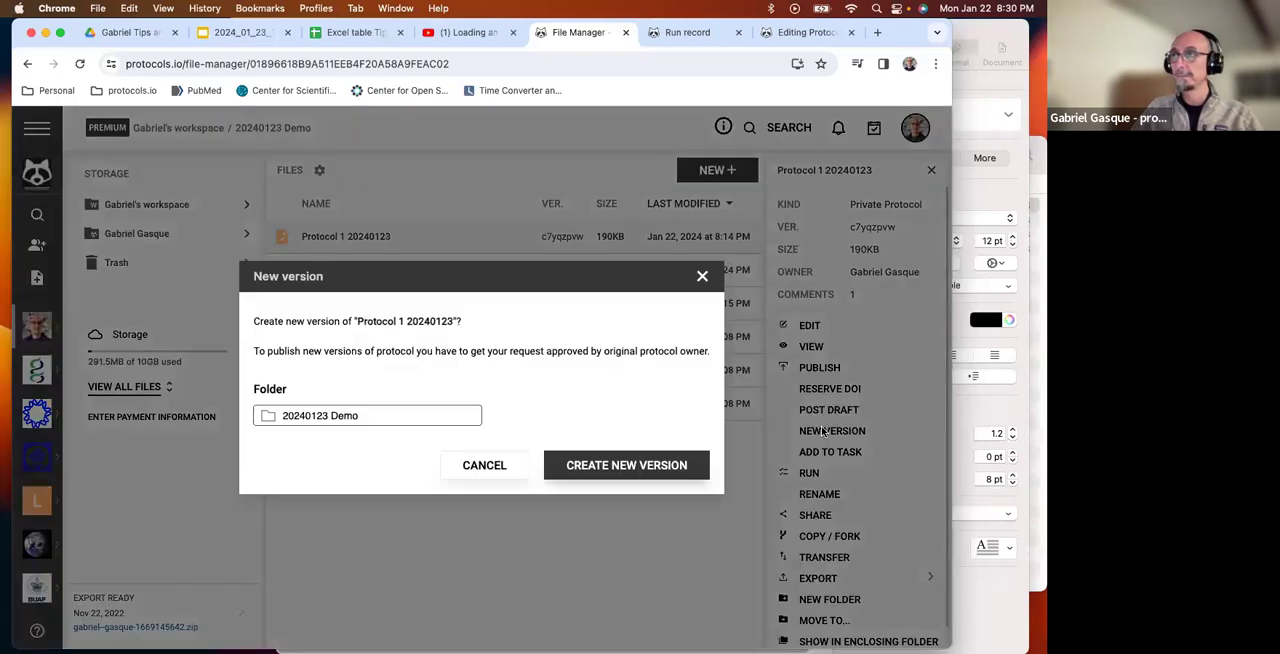
pyautogui.click(651, 467)
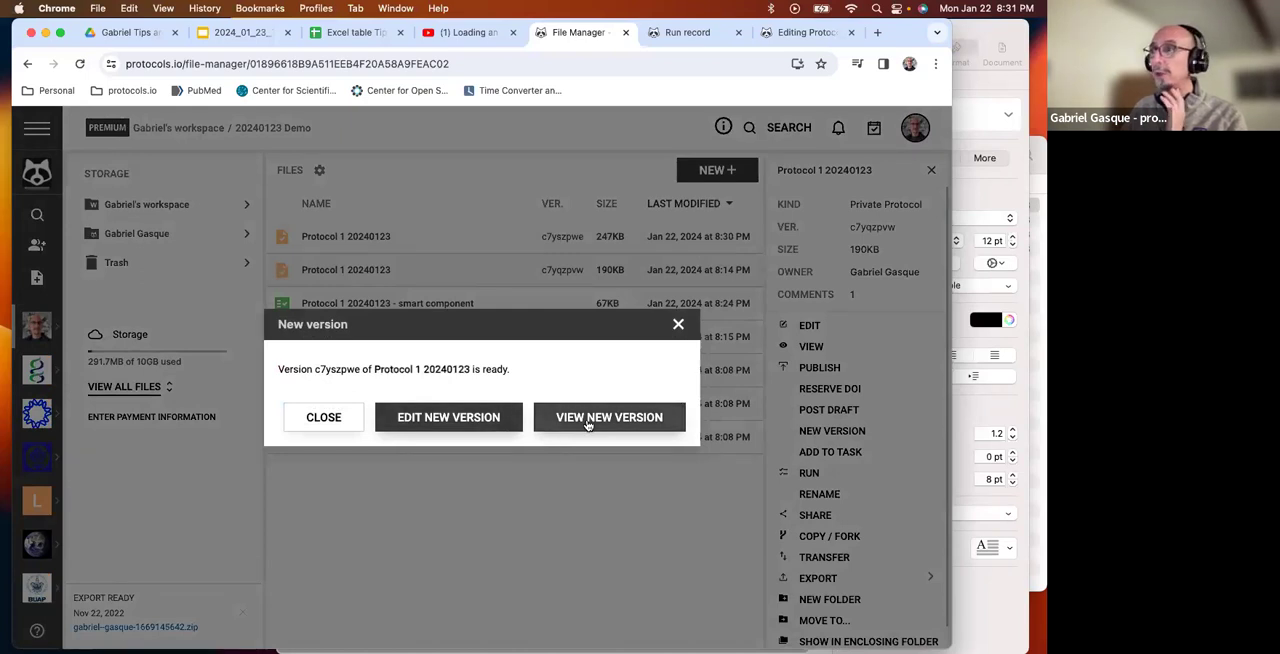
pyautogui.click(588, 424)
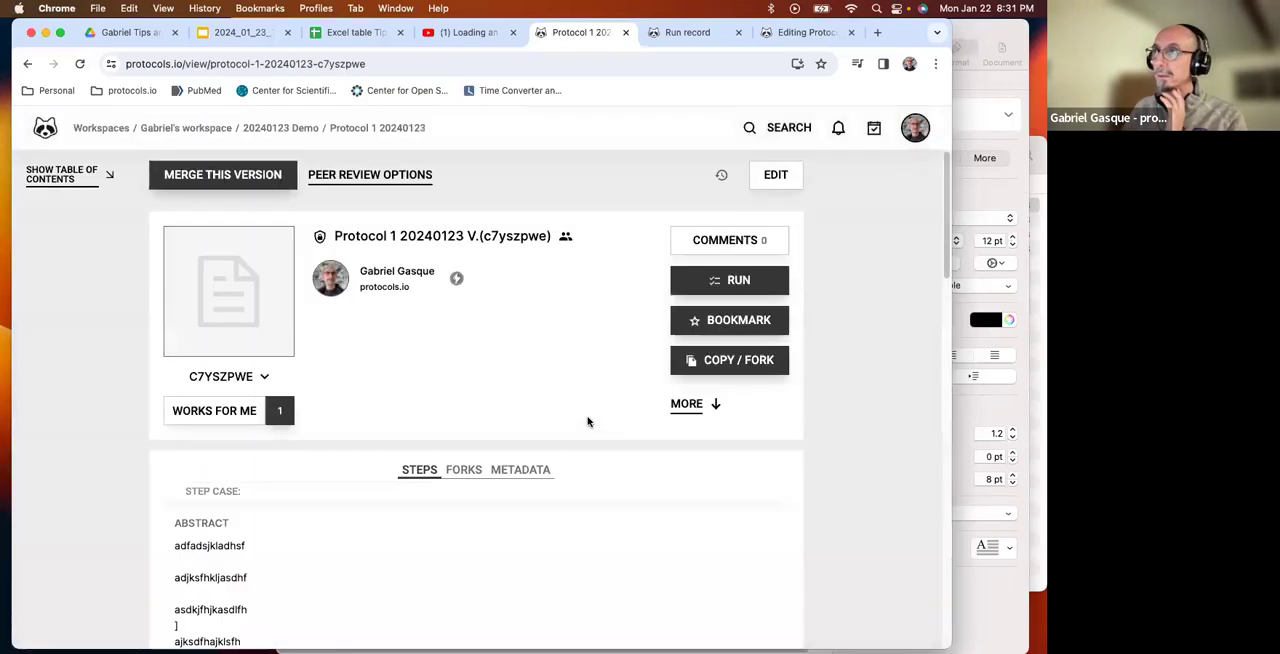
pyautogui.scroll(-3, 462, 431)
pyautogui.scroll(3, 420, 424)
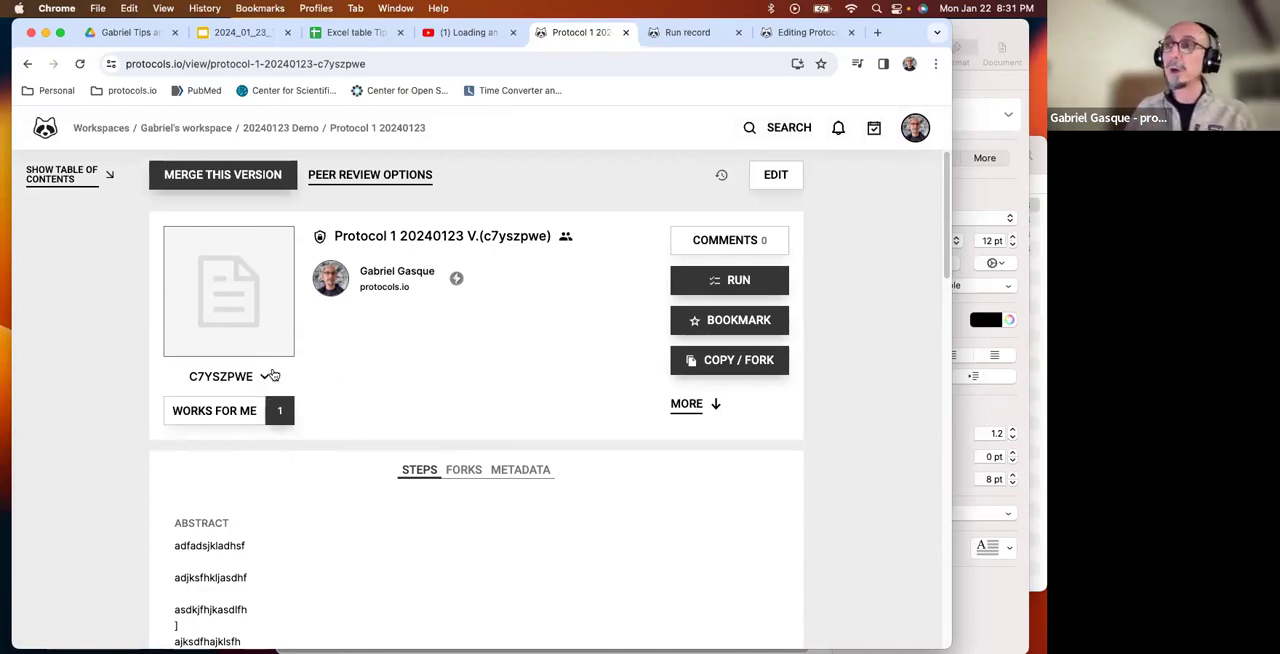
# Switch the protocol view to version c7yqzpvw and back to version c7yszpwe.
pyautogui.click(265, 377)
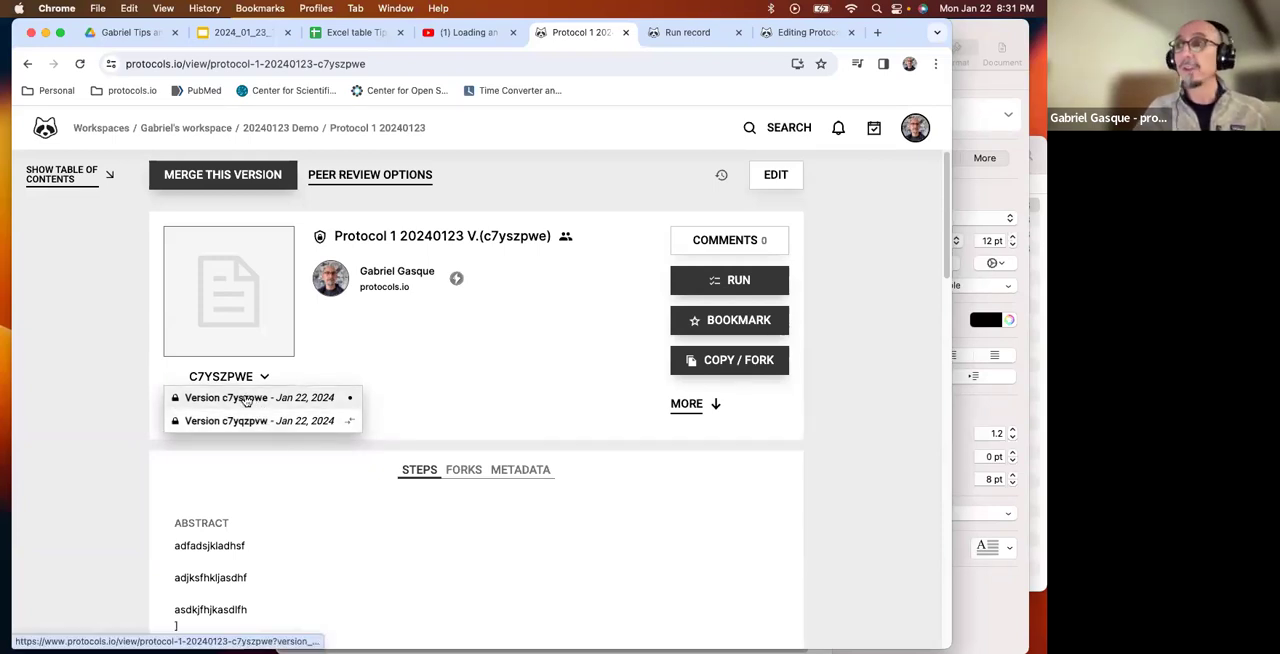
pyautogui.click(238, 428)
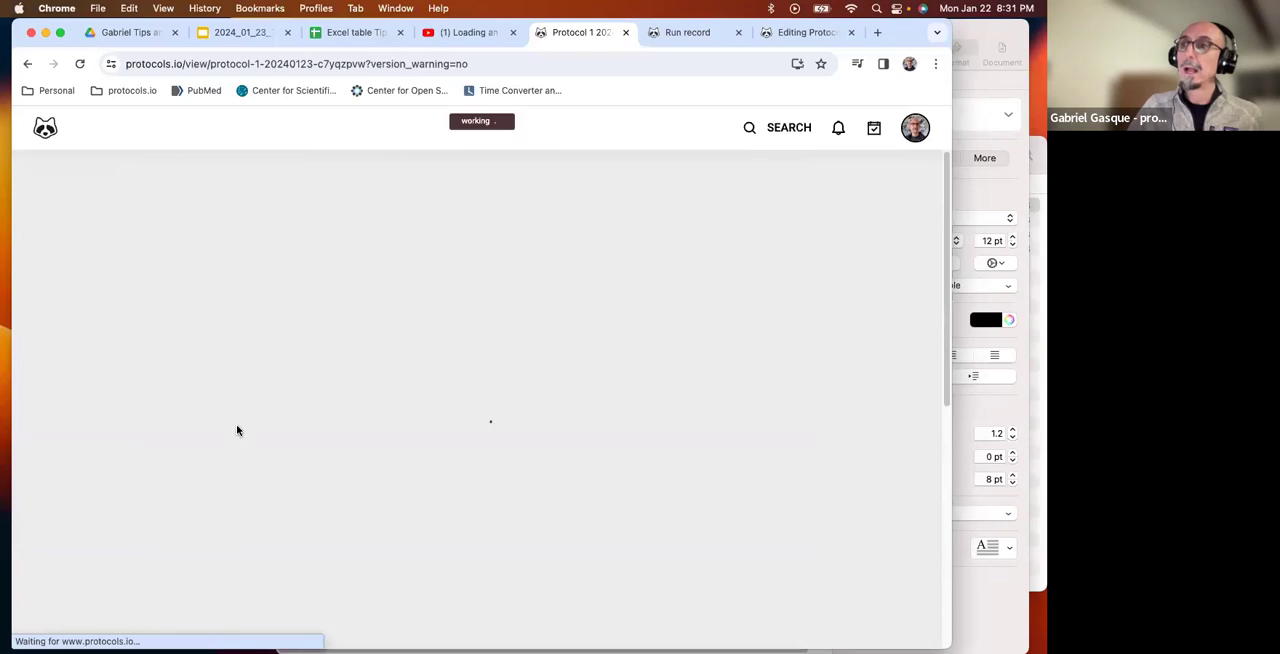
pyautogui.click(252, 380)
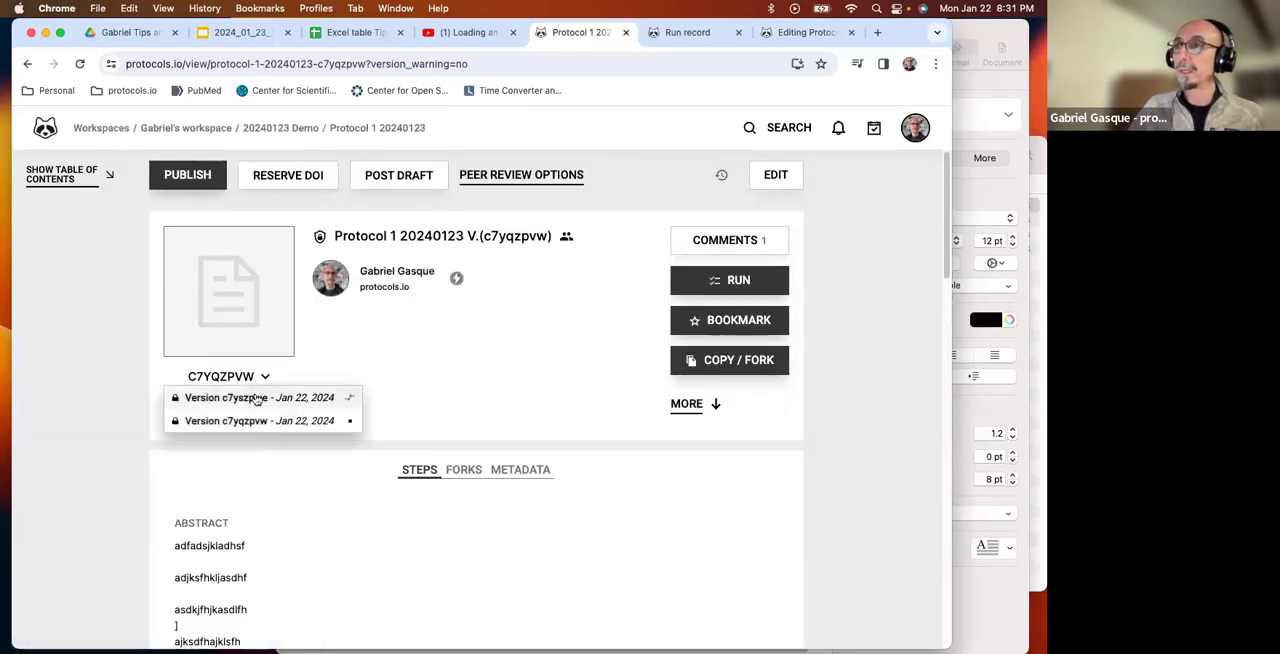
pyautogui.click(252, 398)
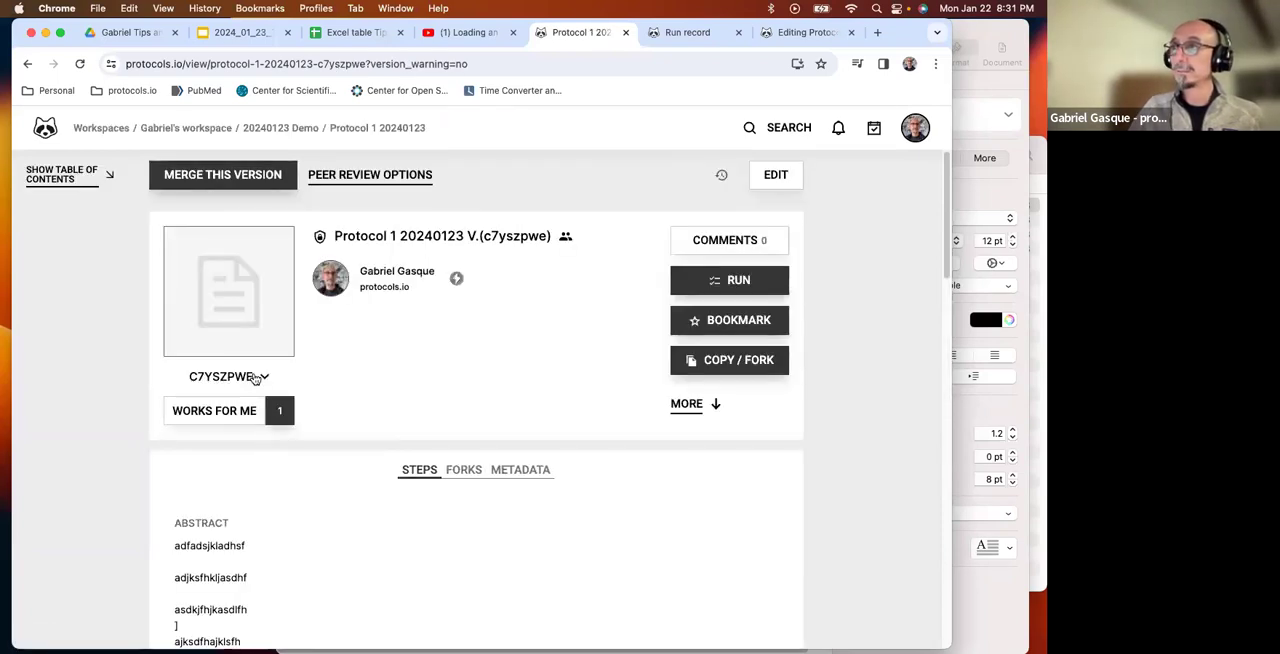
pyautogui.click(262, 376)
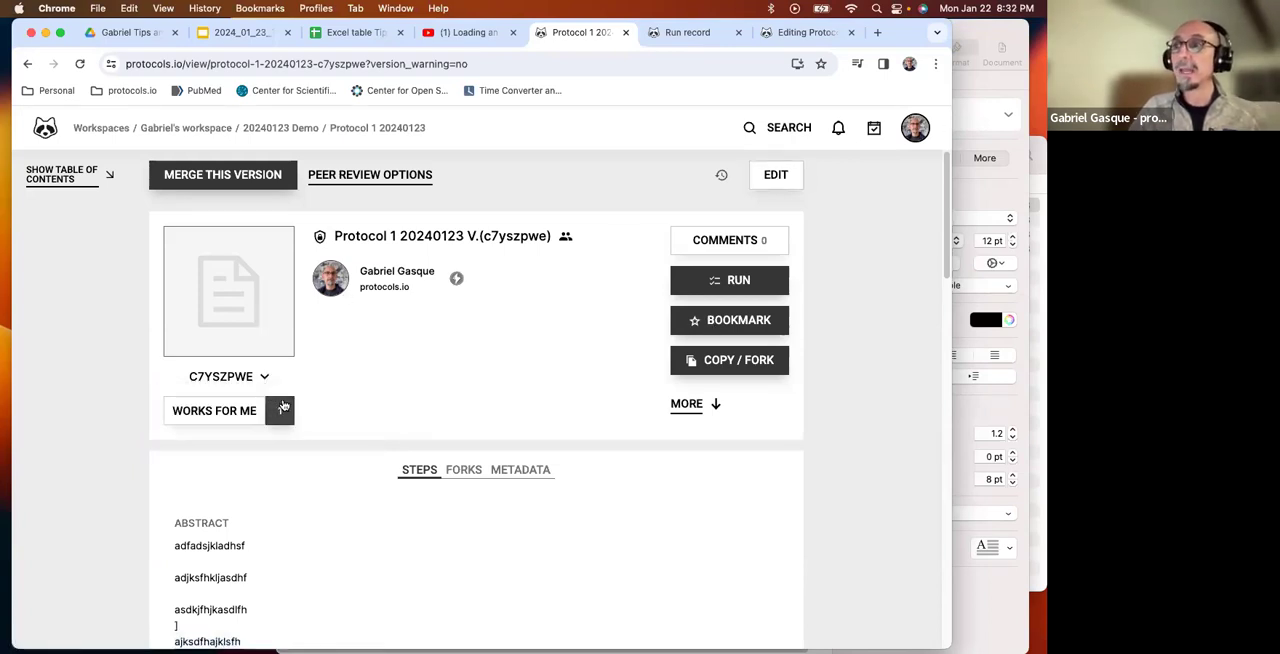
# Edit version c7yszpwe of the protocol, adding the word CLARIFICATION at the end of step 5's description.
pyautogui.click(786, 180)
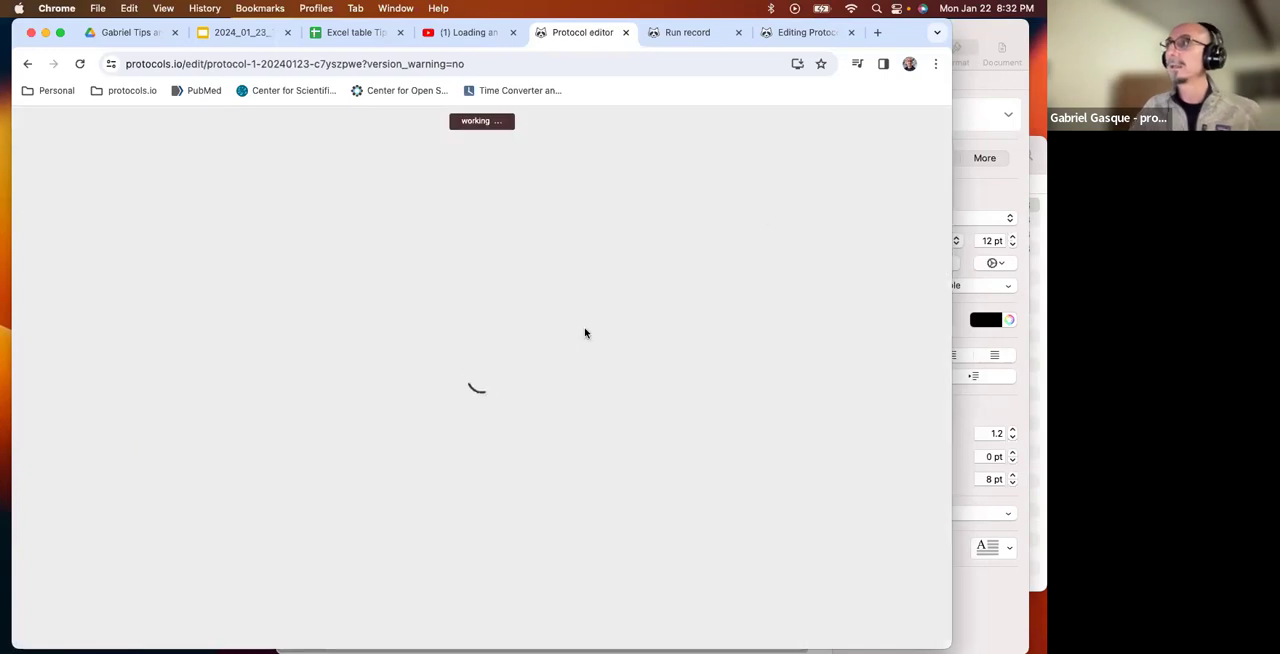
pyautogui.scroll(-10, 568, 404)
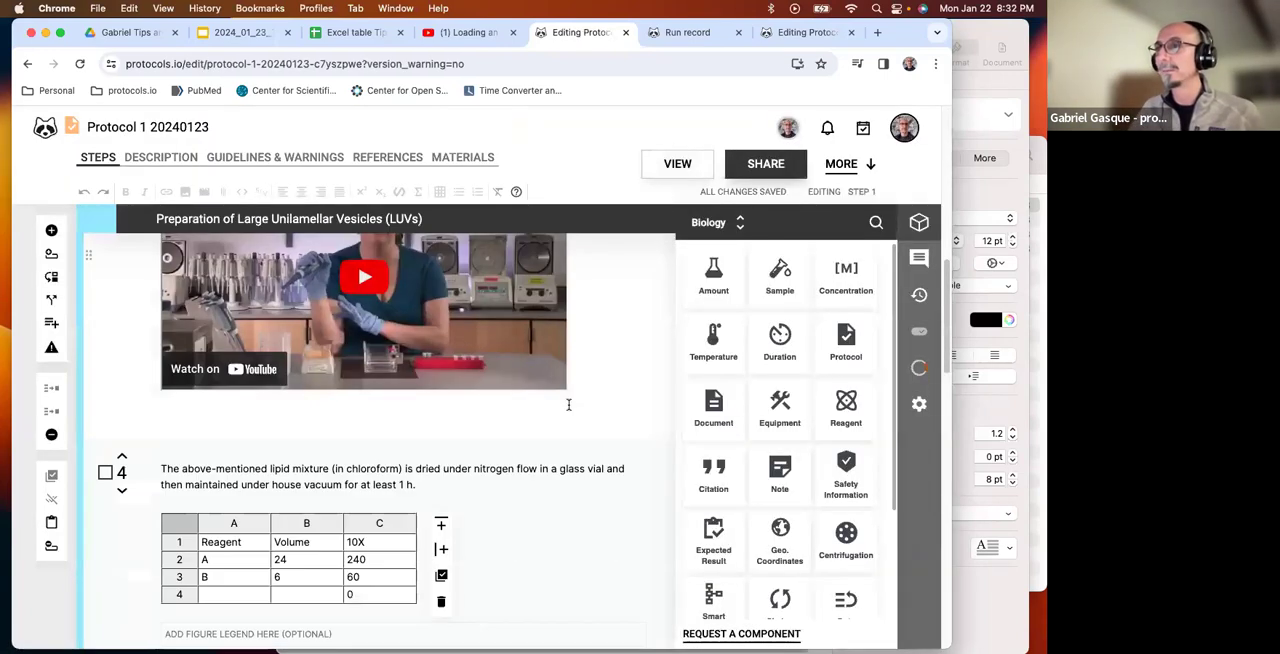
pyautogui.scroll(-2, 568, 405)
pyautogui.scroll(7, 568, 405)
pyautogui.scroll(-2, 570, 410)
pyautogui.scroll(4, 568, 409)
pyautogui.scroll(-8, 568, 409)
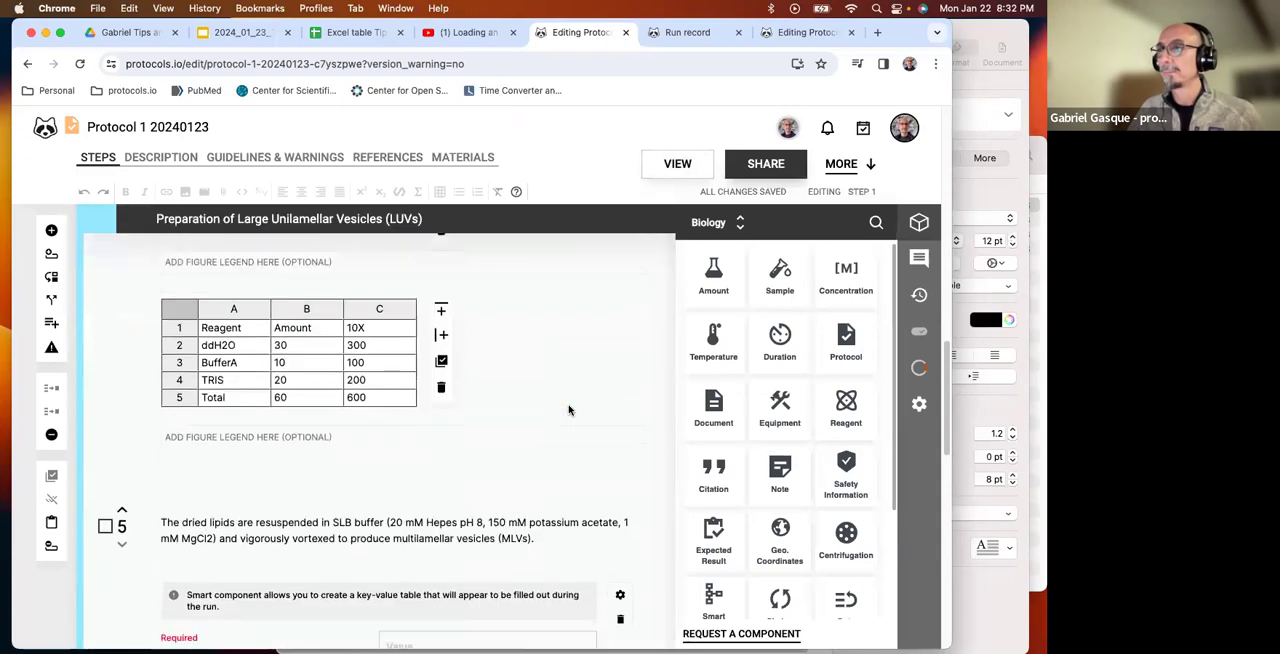
pyautogui.scroll(2, 568, 409)
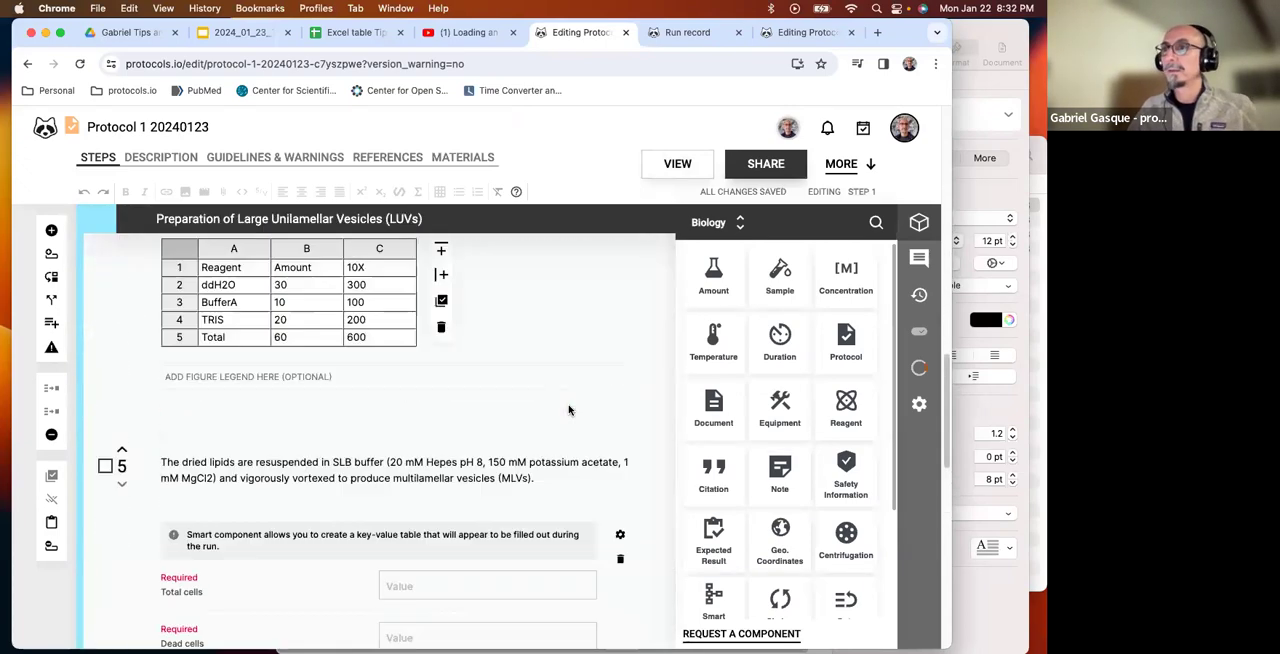
pyautogui.click(552, 481)
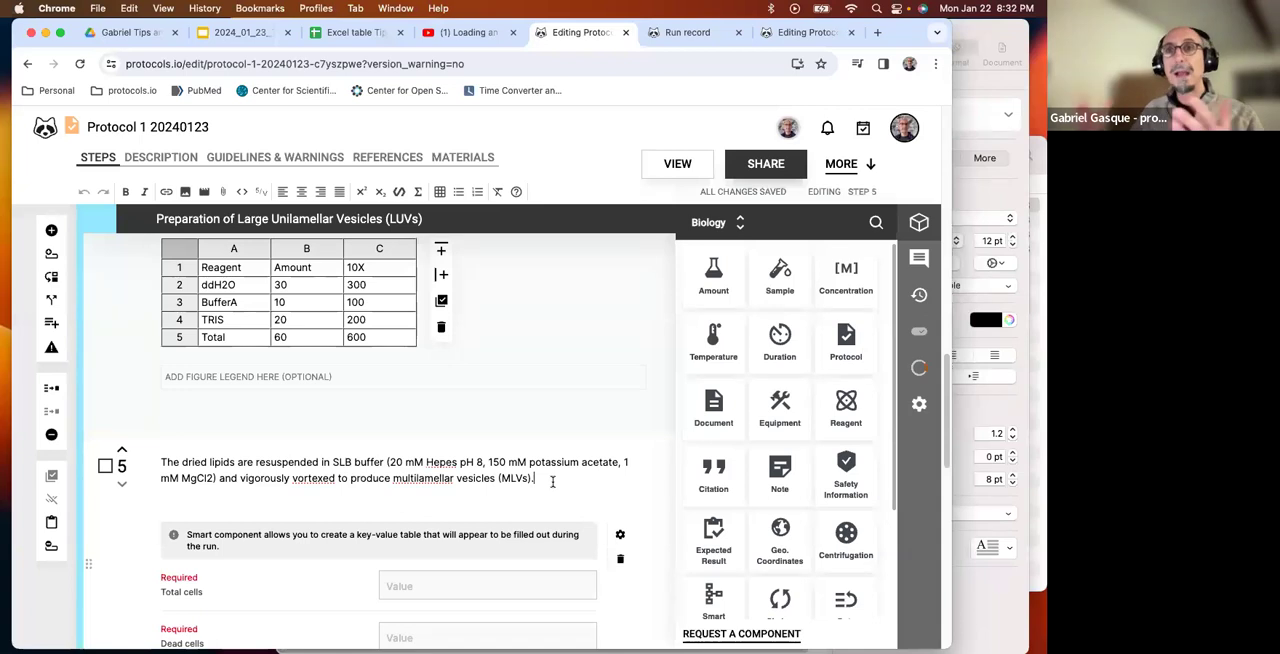
pyautogui.write('CLARIFICATION')
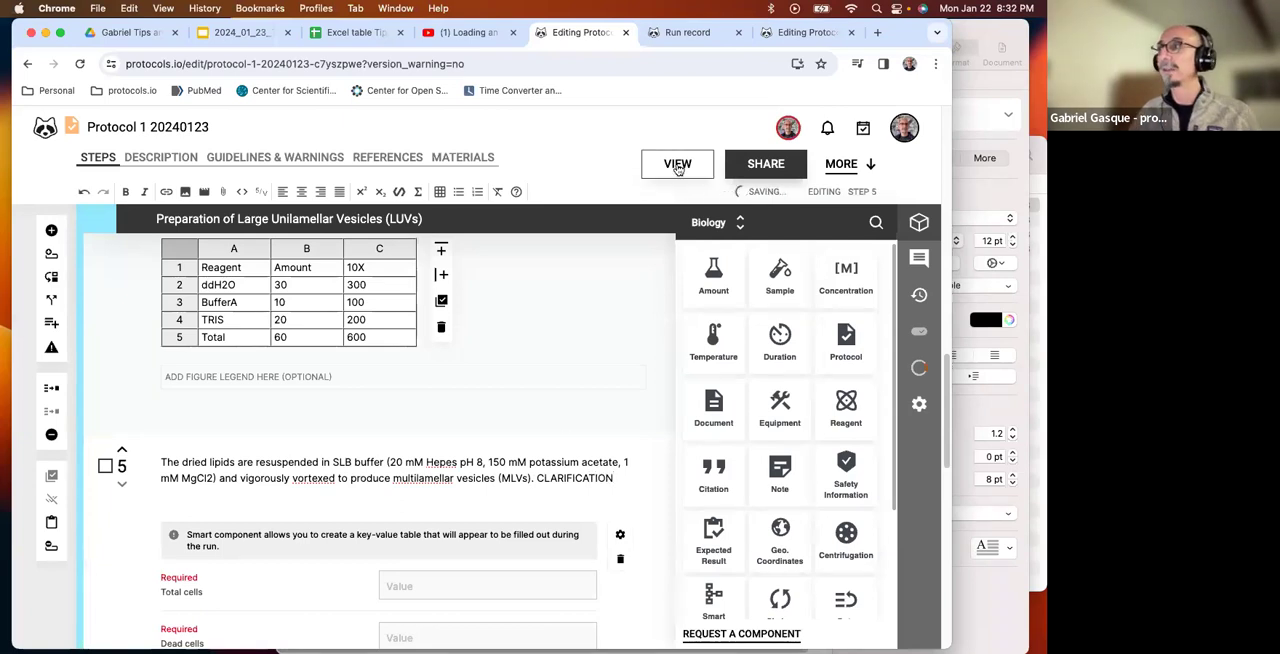
# View the edited version and open its side-by-side comparison with version c7yqzpvw.
pyautogui.click(677, 166)
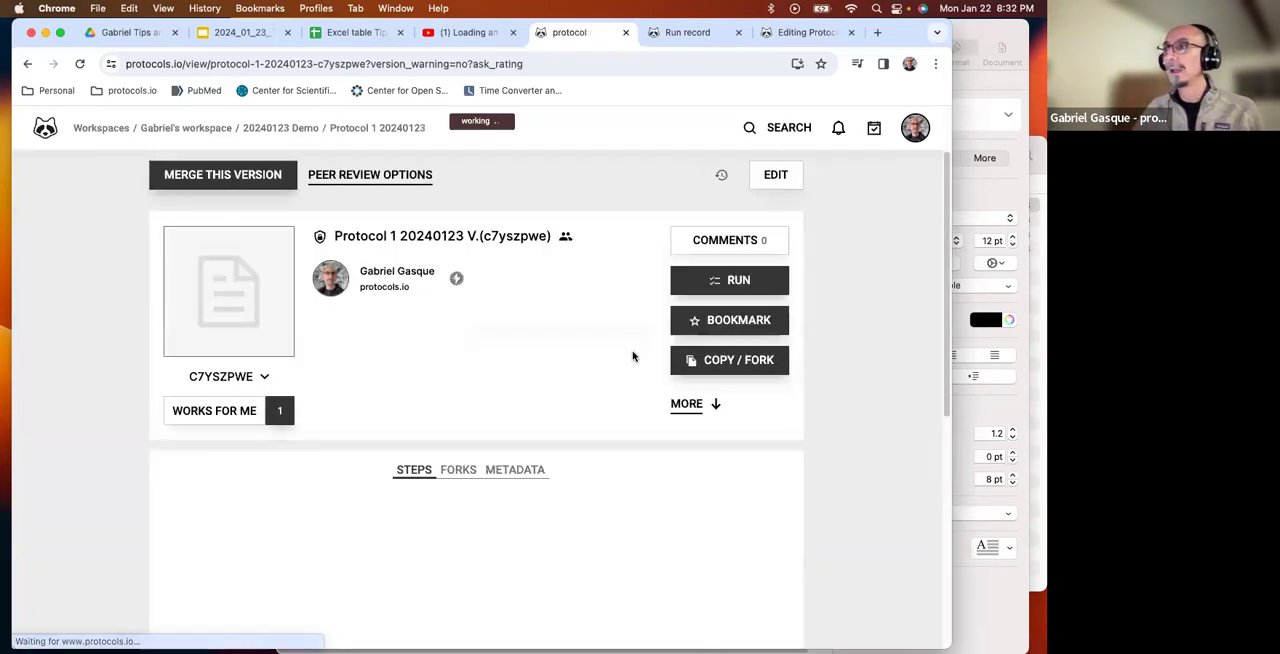
pyautogui.scroll(-2, 383, 368)
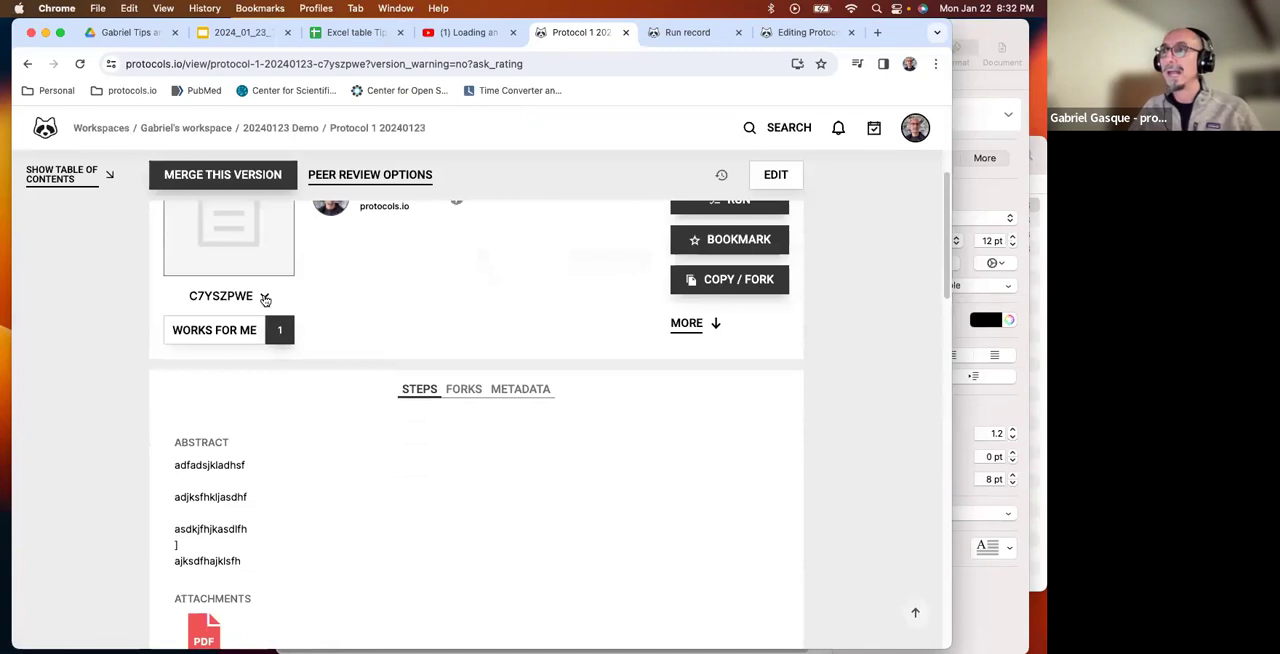
pyautogui.click(265, 299)
pyautogui.click(347, 342)
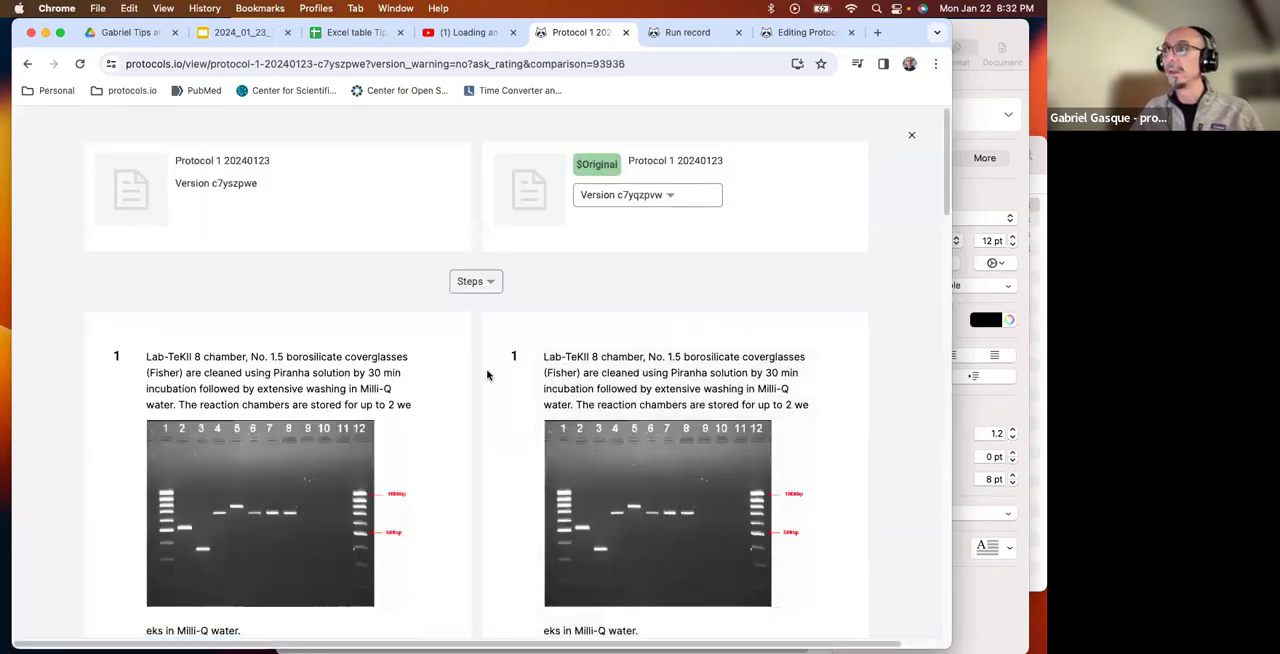
# Examine the differences between the steps of the two versions, especially step 5, and return to version c7yszpwe's view page.
pyautogui.scroll(-10, 487, 375)
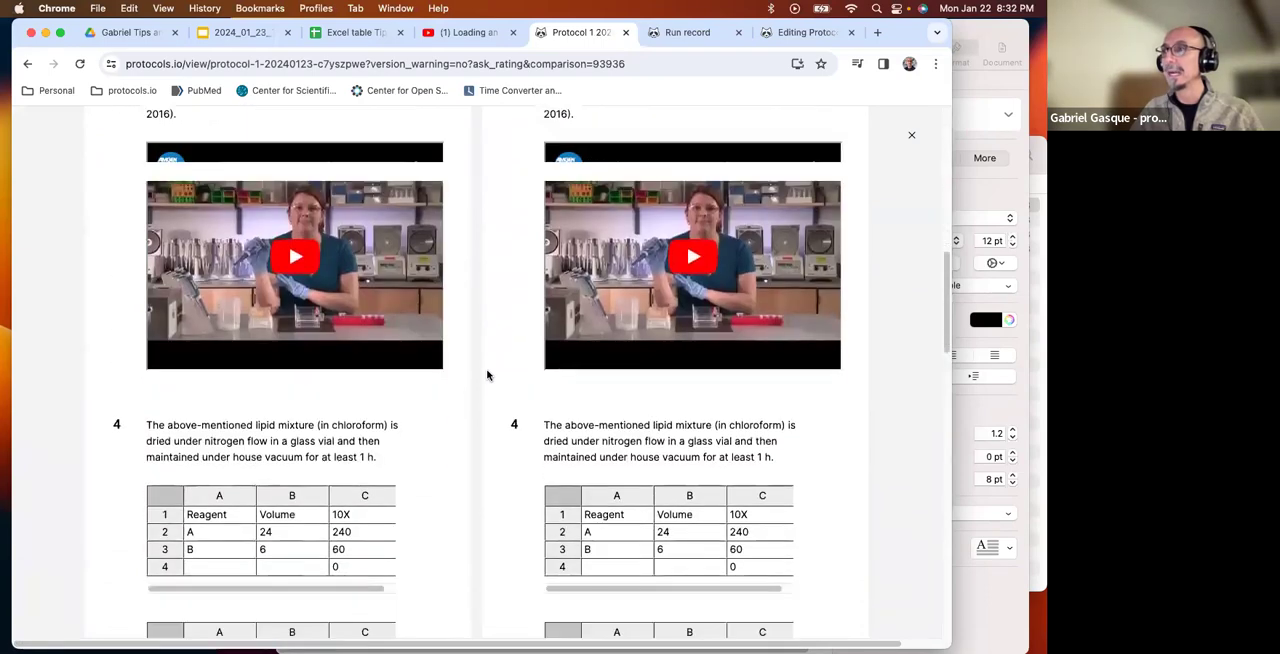
pyautogui.scroll(-5, 487, 375)
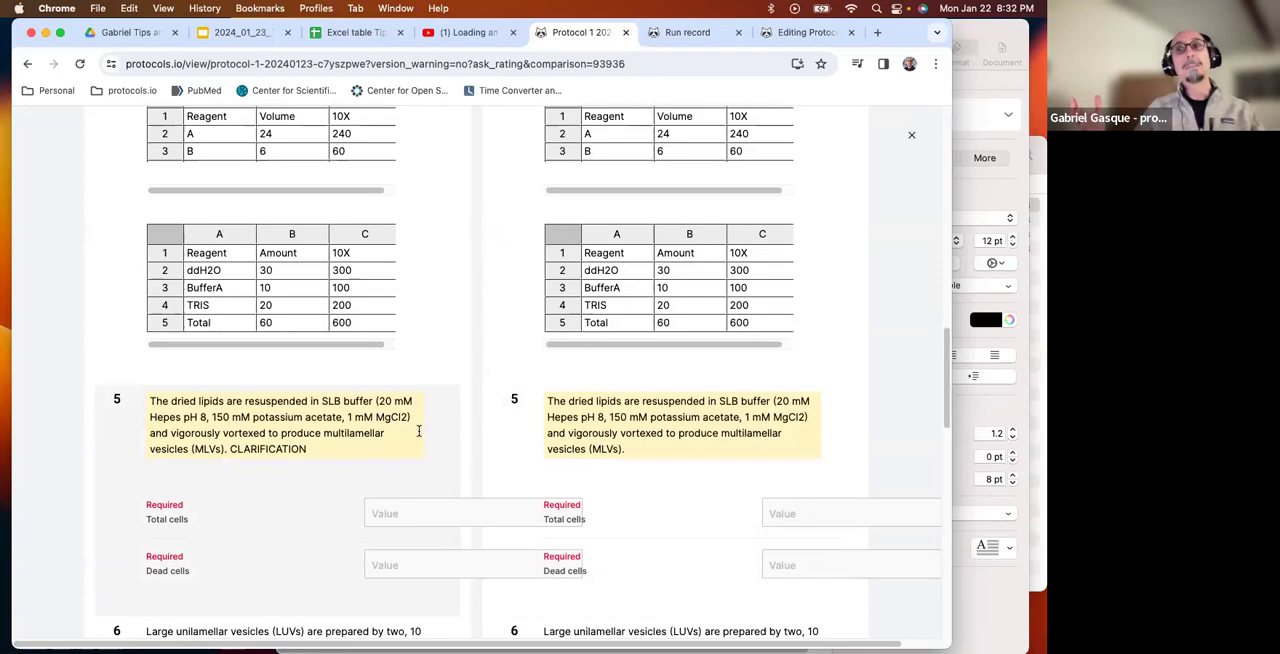
pyautogui.scroll(-1, 426, 361)
pyautogui.scroll(-5, 425, 360)
pyautogui.scroll(5, 425, 360)
pyautogui.scroll(-4, 425, 360)
pyautogui.scroll(4, 425, 360)
pyautogui.scroll(6, 425, 360)
pyautogui.scroll(-5, 423, 358)
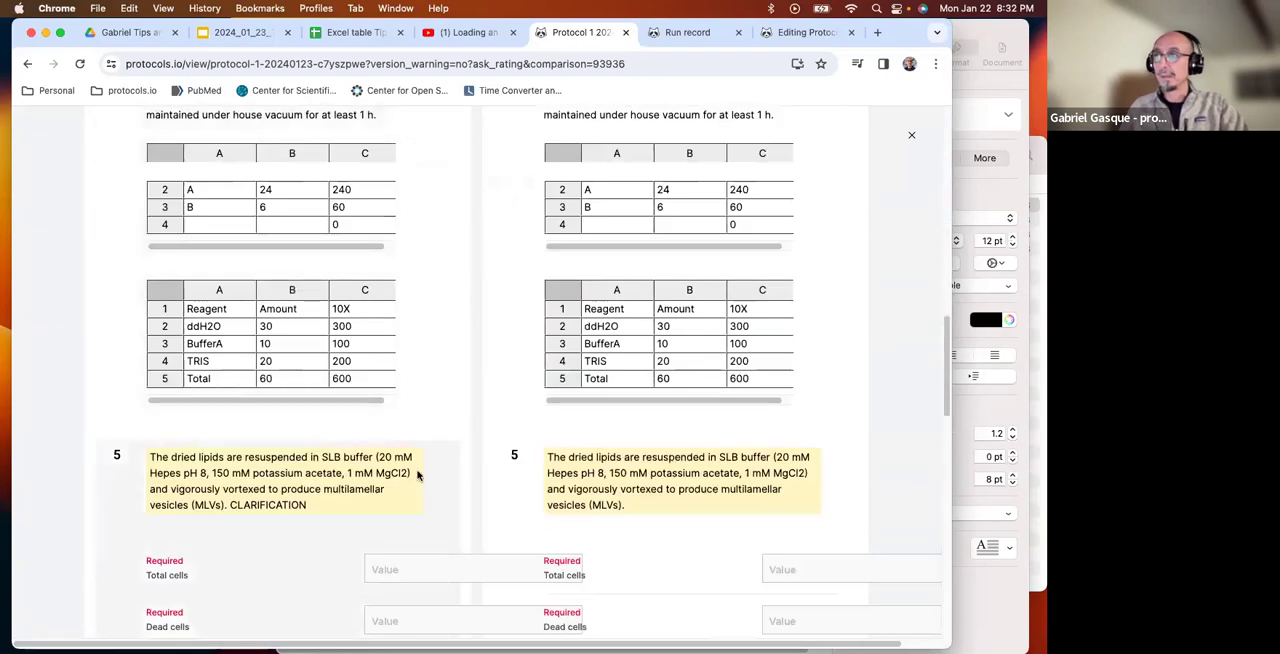
pyautogui.scroll(15, 410, 474)
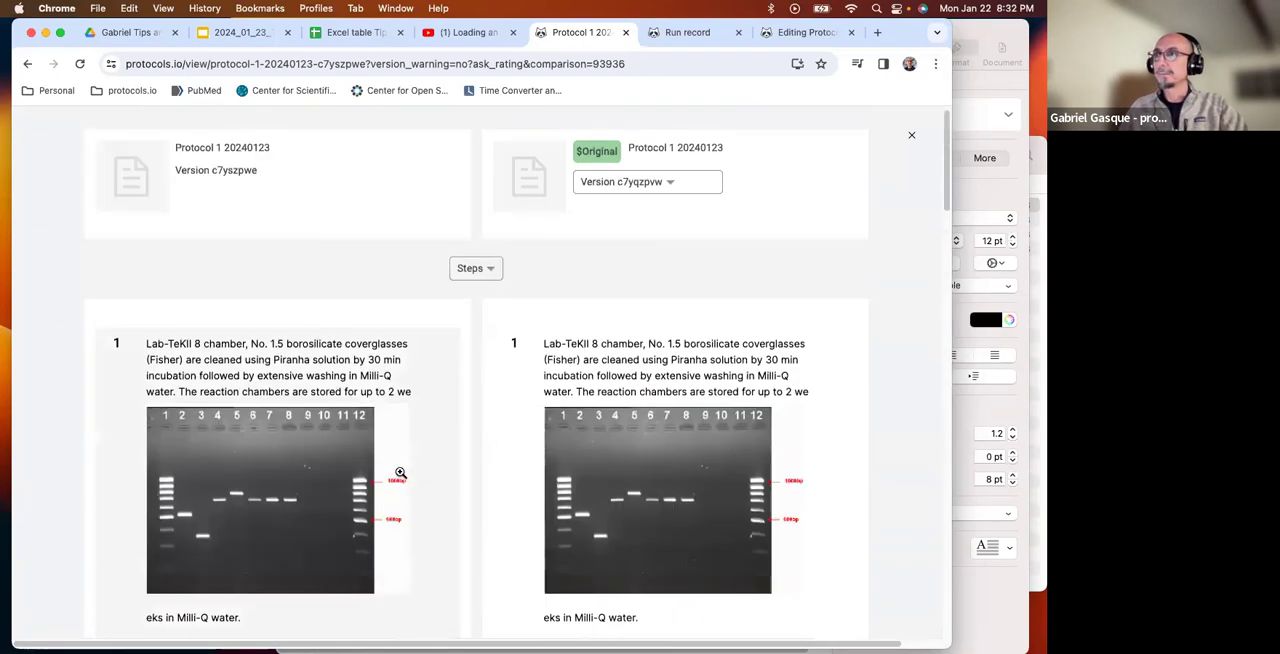
pyautogui.scroll(1, 400, 472)
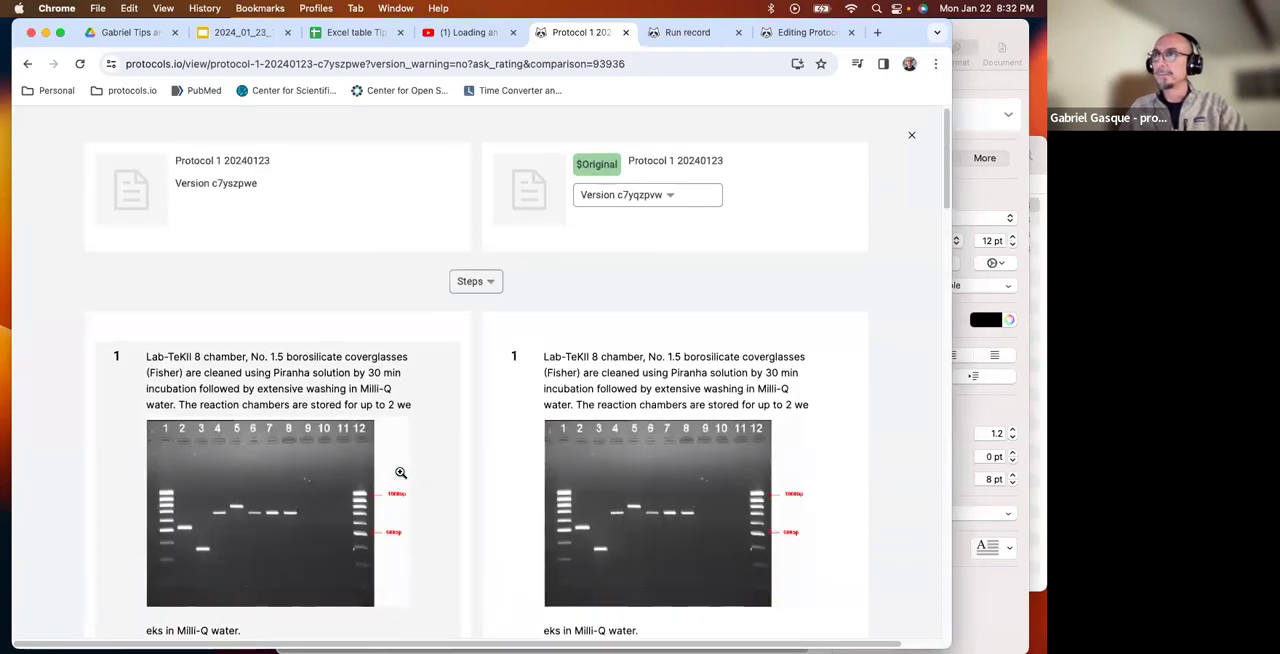
pyautogui.click(29, 63)
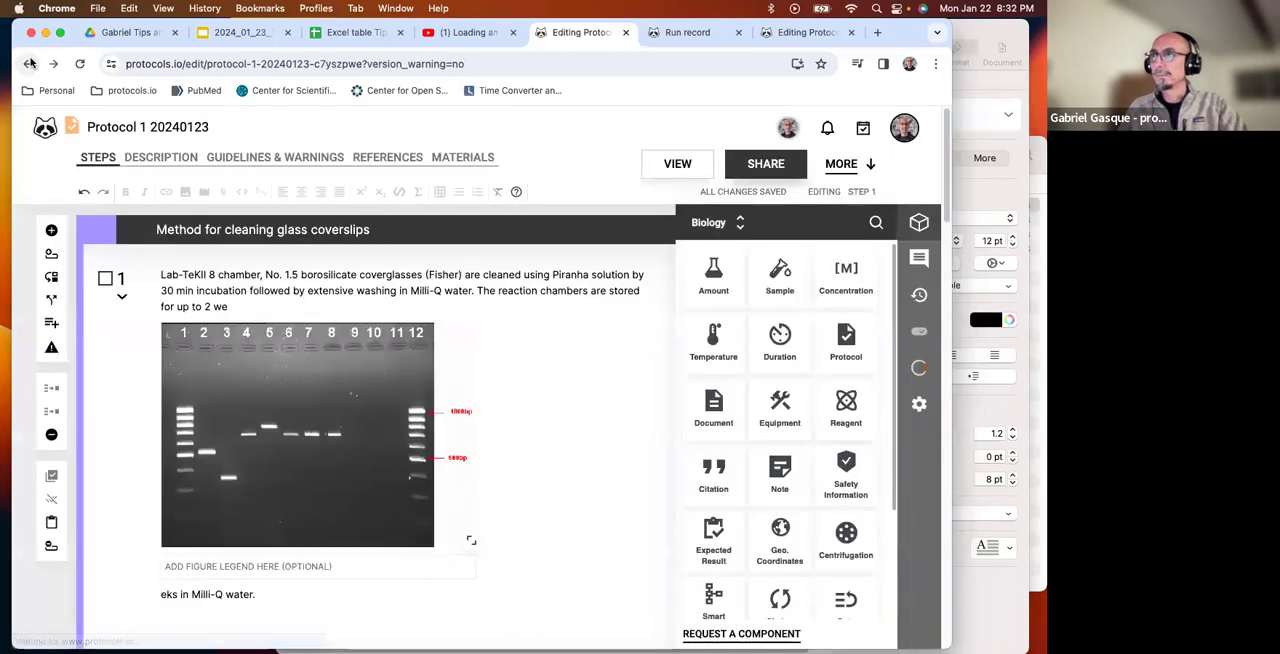
pyautogui.click(29, 63)
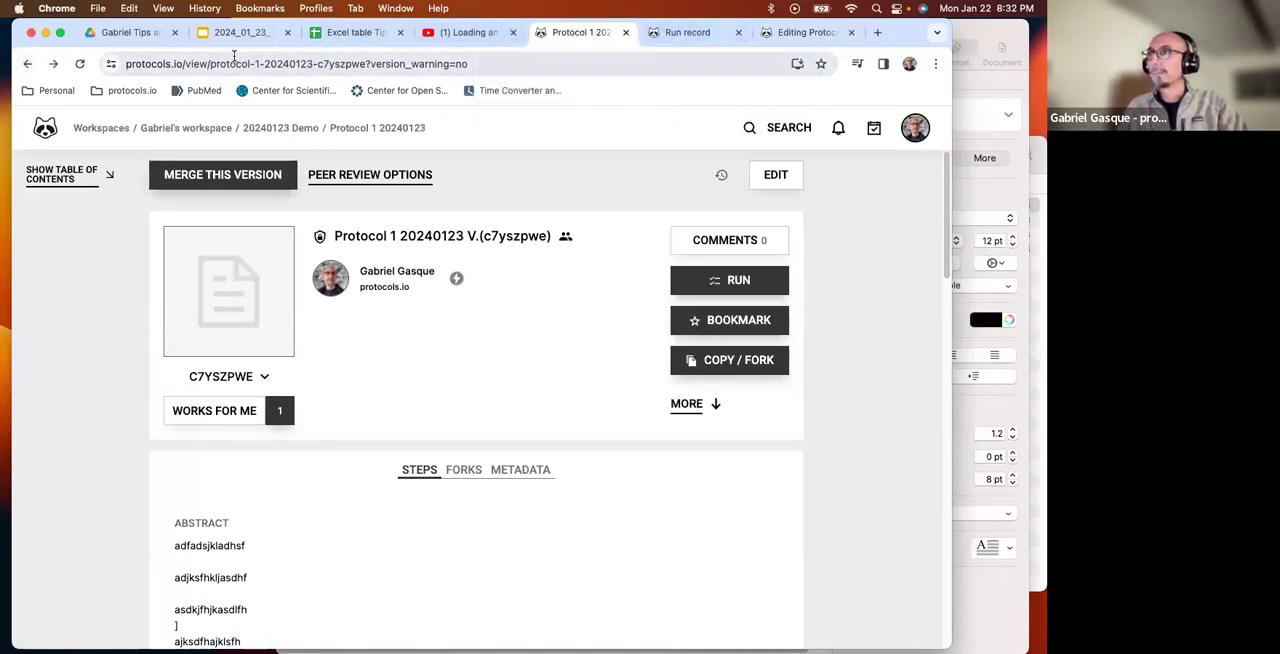
# Go to the workspace's file manager and open the 20240123 Demo folder.
pyautogui.click(122, 92)
pyautogui.click(140, 138)
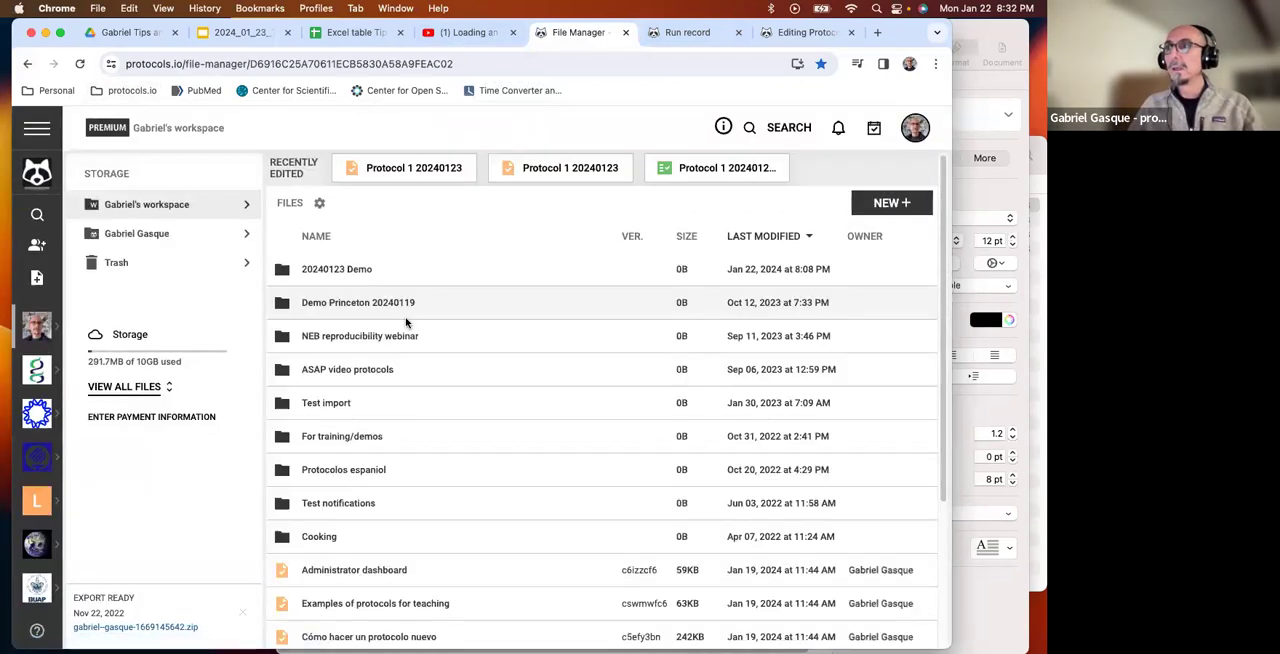
pyautogui.click(345, 272)
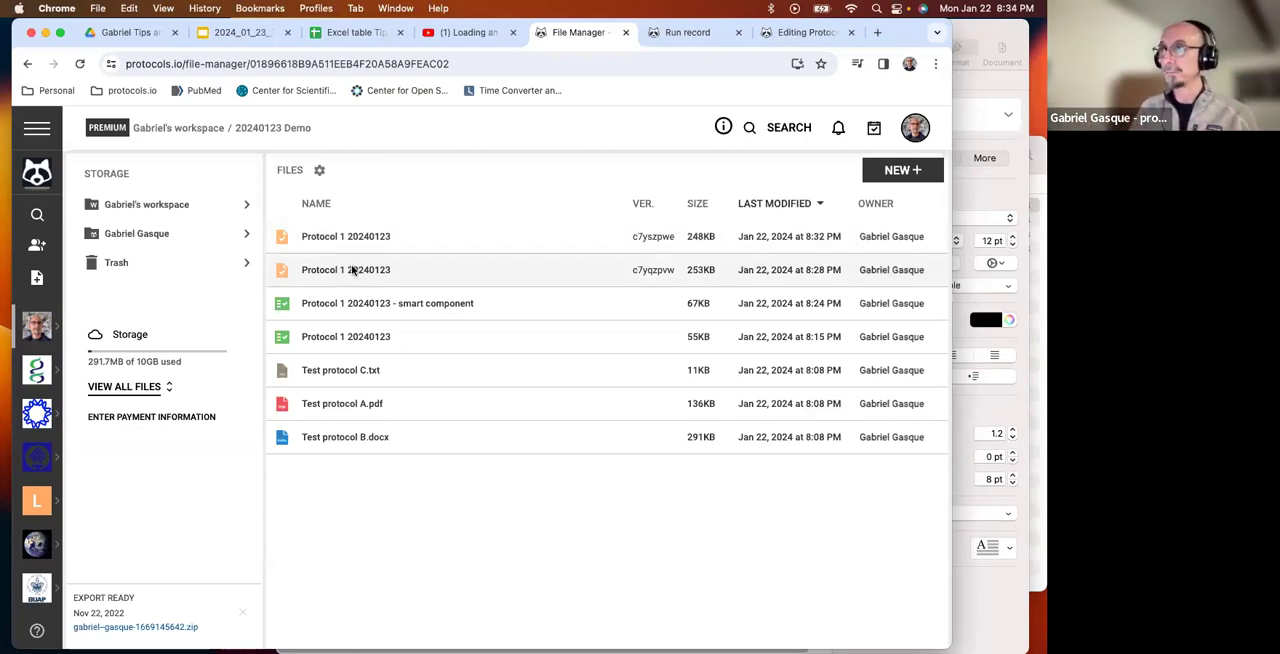
# Fork protocol version c7yqzpvw as "Protocol 1 20240123 - FORK" into the 20240123 Demo folder and view the new fork.
pyautogui.rightClick(353, 270)
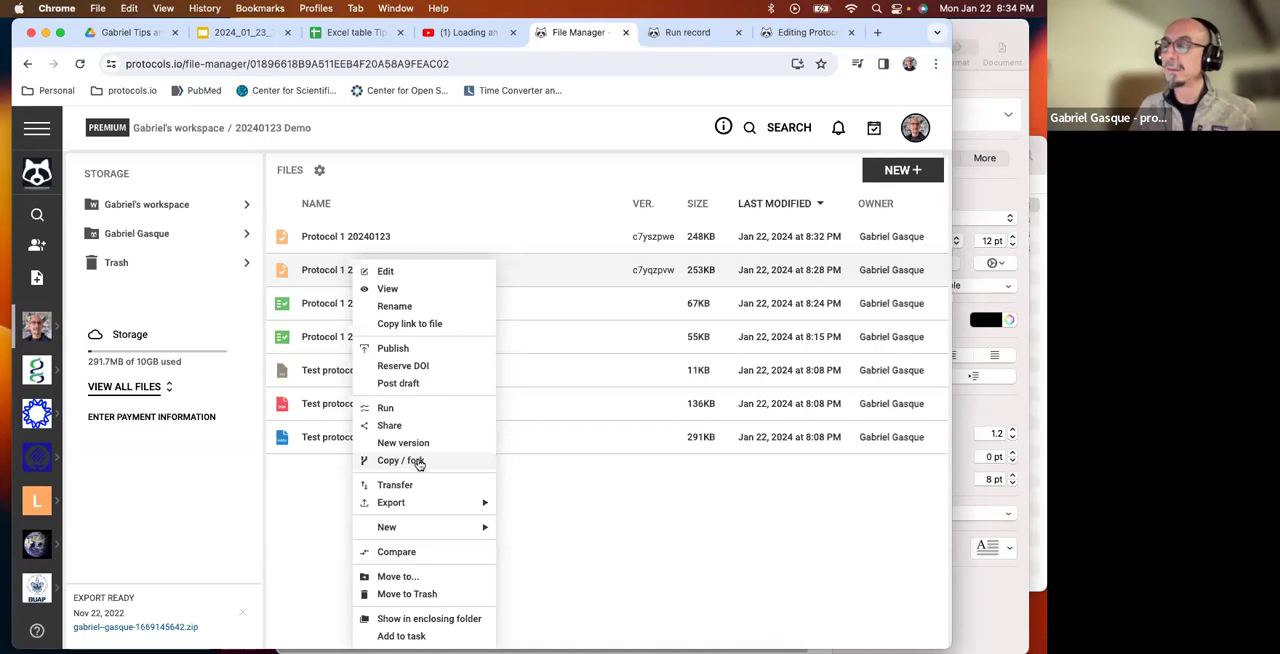
pyautogui.click(419, 462)
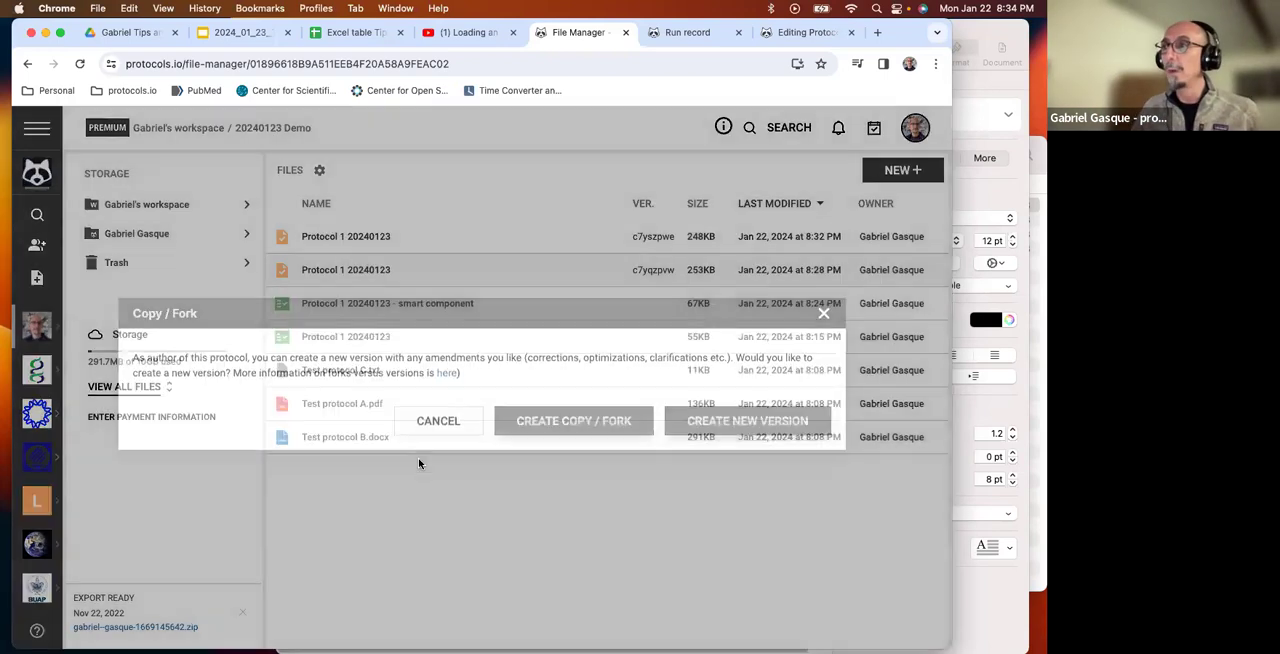
pyautogui.click(622, 424)
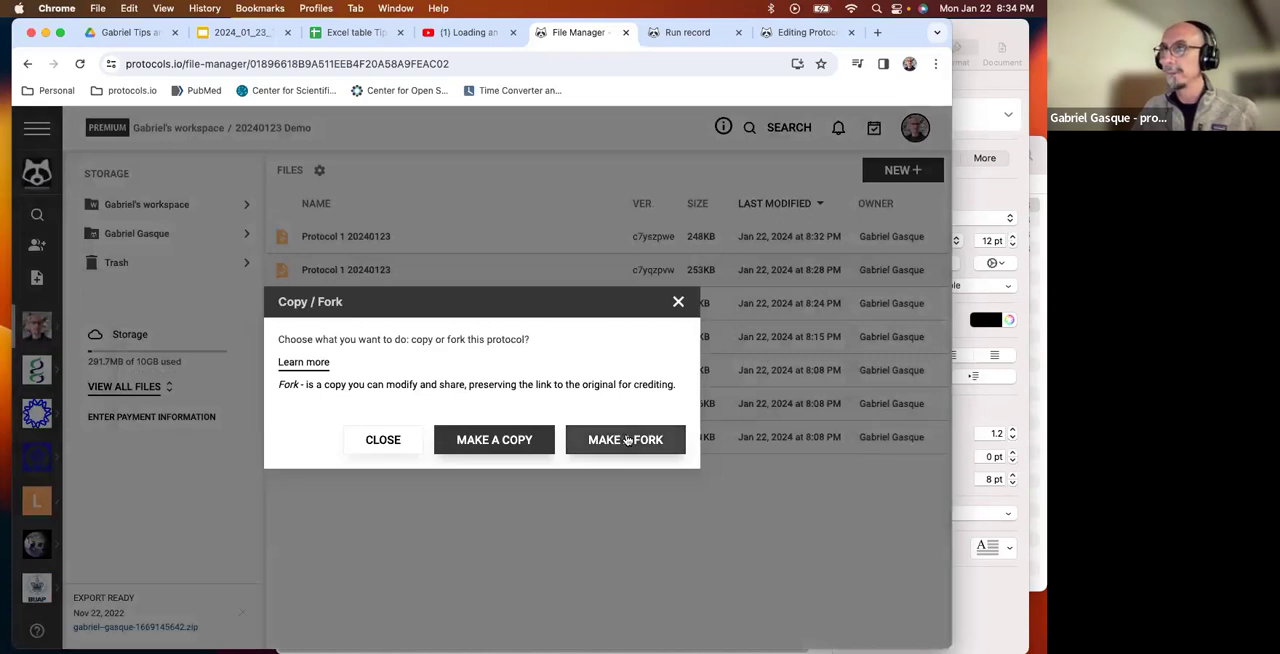
pyautogui.click(627, 440)
pyautogui.click(446, 374)
pyautogui.write('- F')
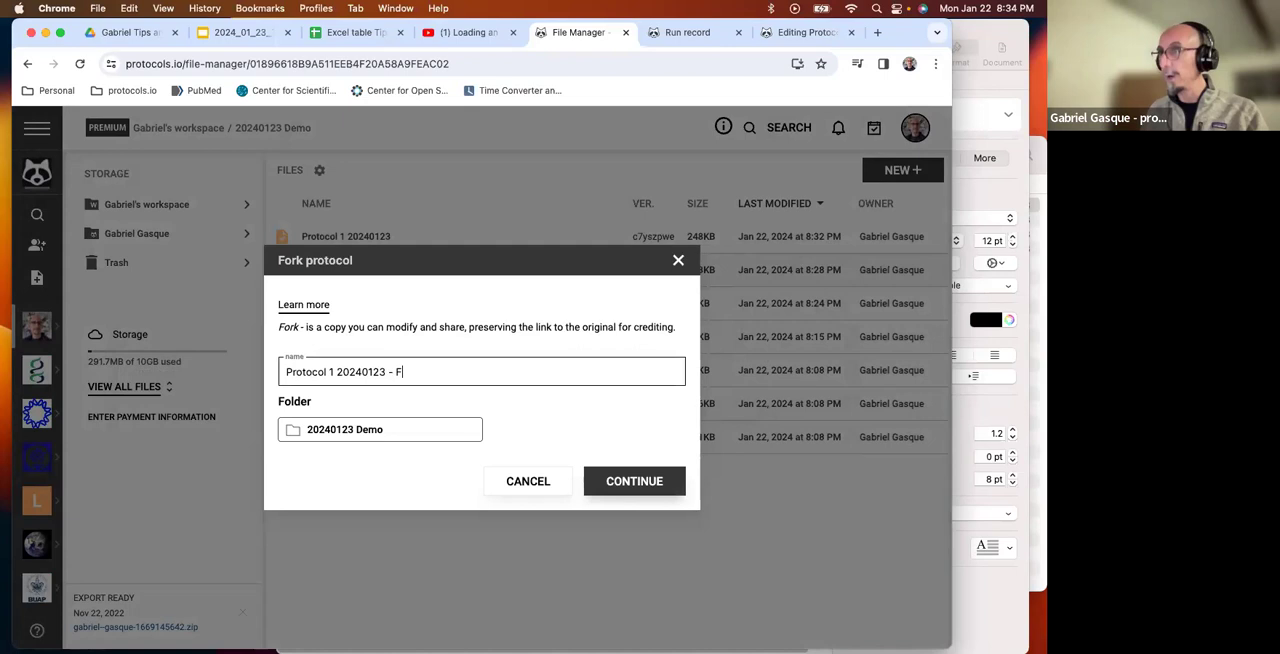
pyautogui.write('FORK')
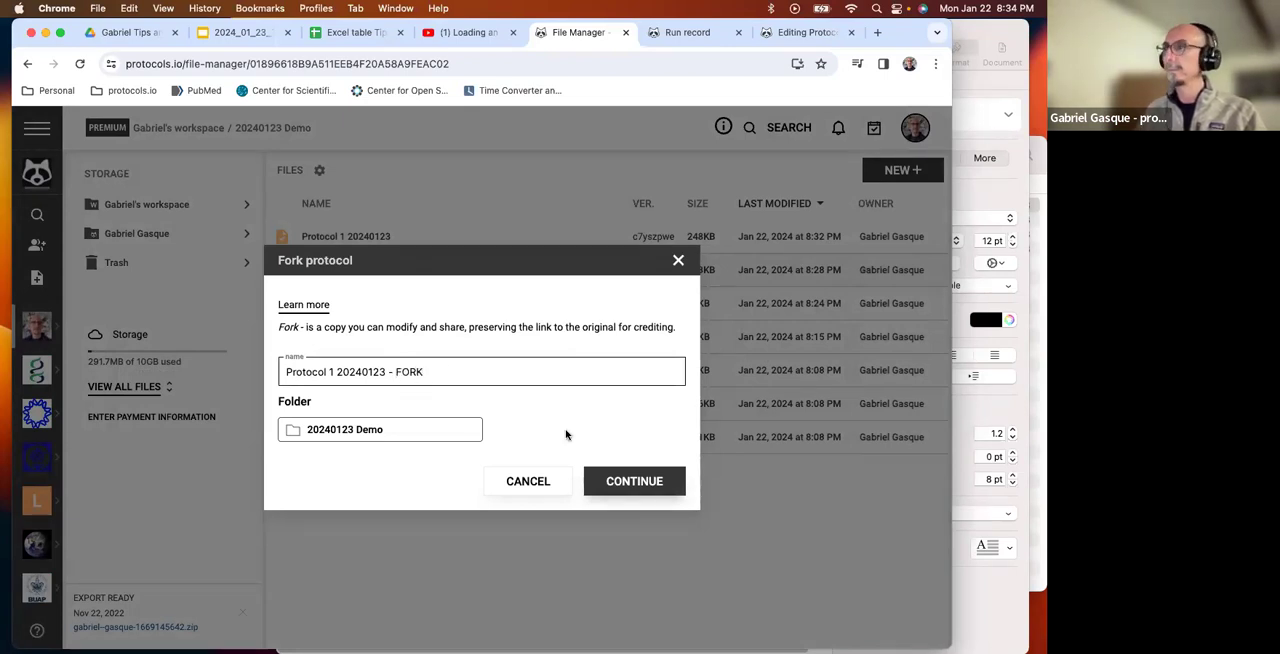
pyautogui.click(623, 479)
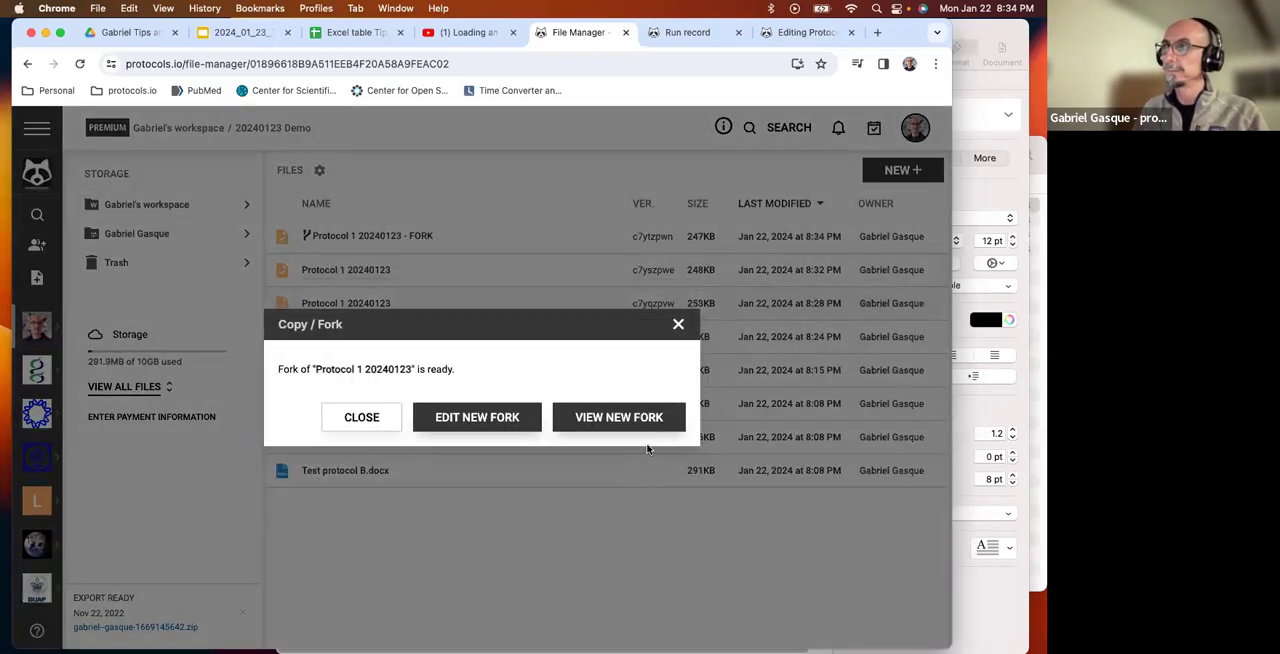
pyautogui.click(614, 419)
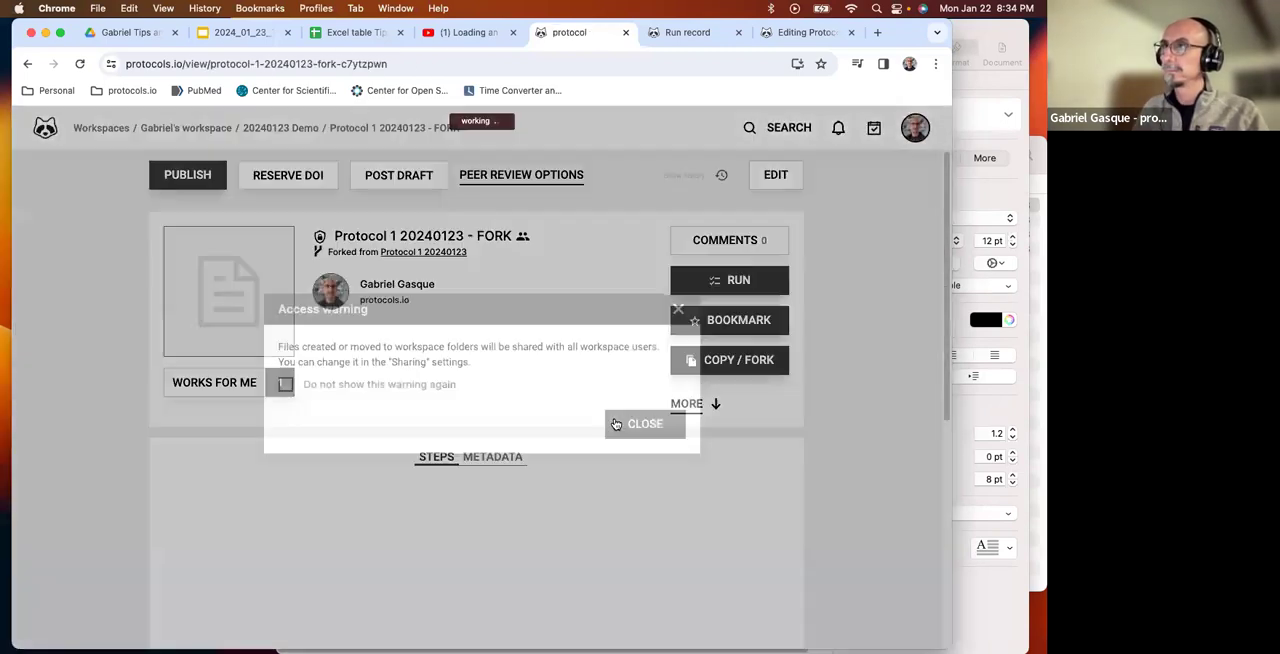
pyautogui.click(649, 425)
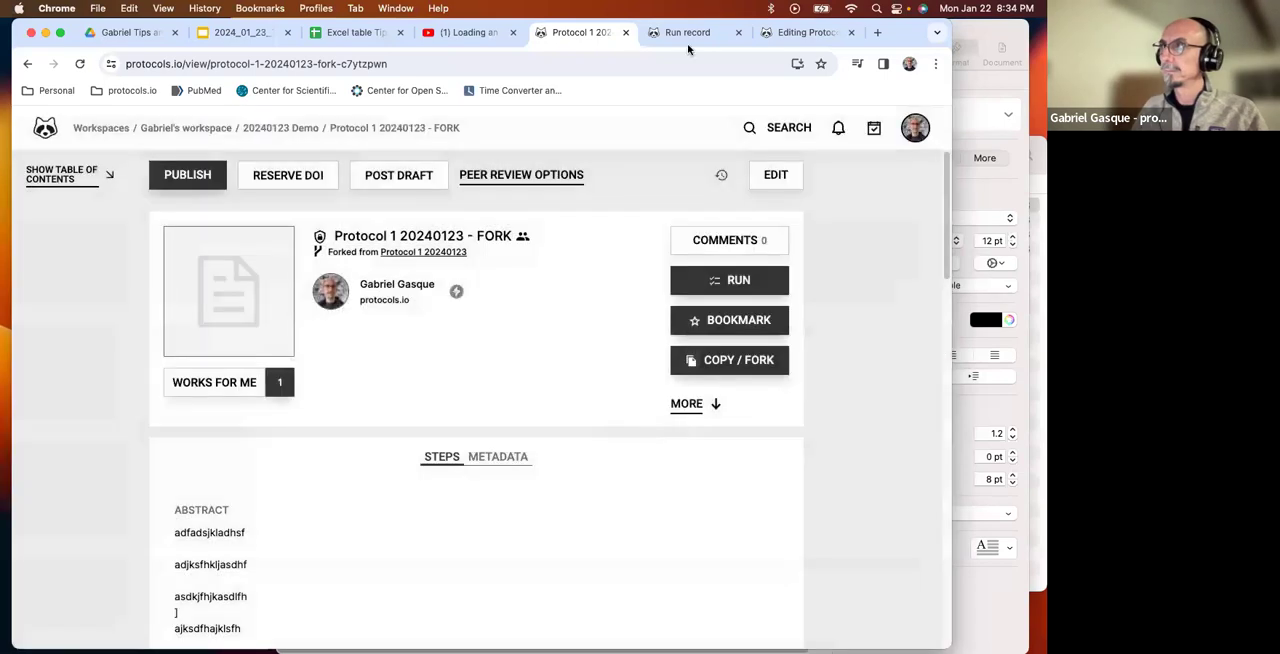
# Open the 20240123 Demo folder in a new browser tab and inspect the fork's entry and its fork symbol.
pyautogui.click(877, 33)
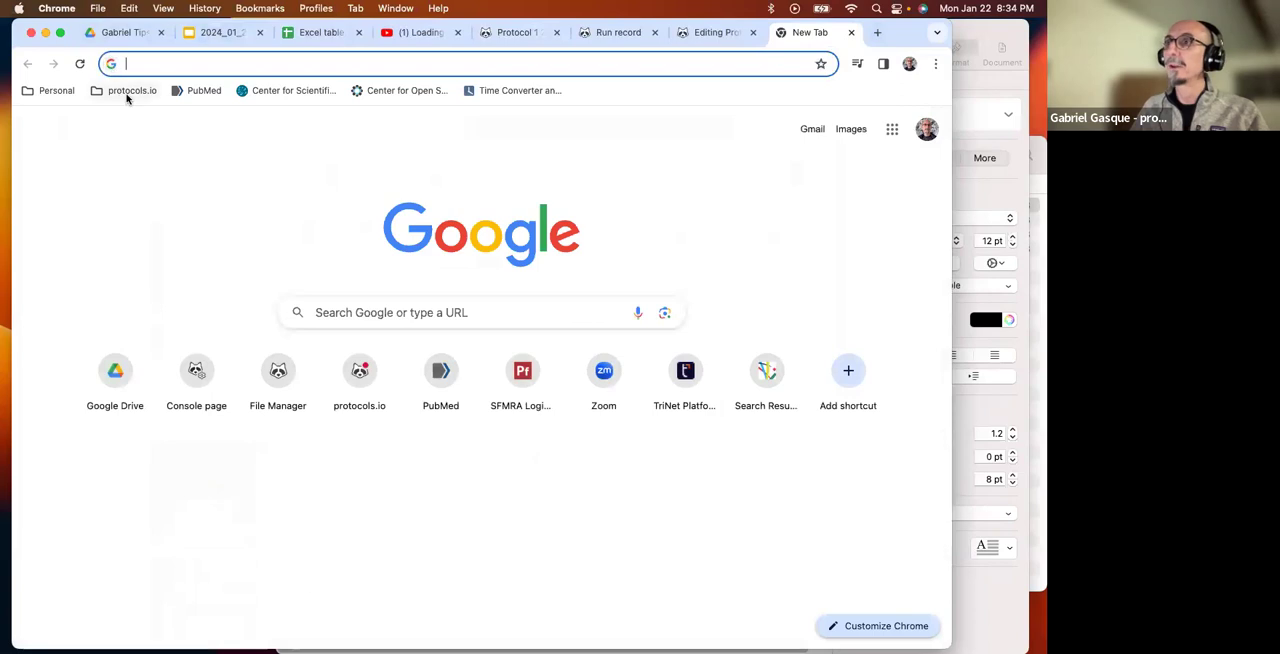
pyautogui.click(127, 96)
pyautogui.click(157, 137)
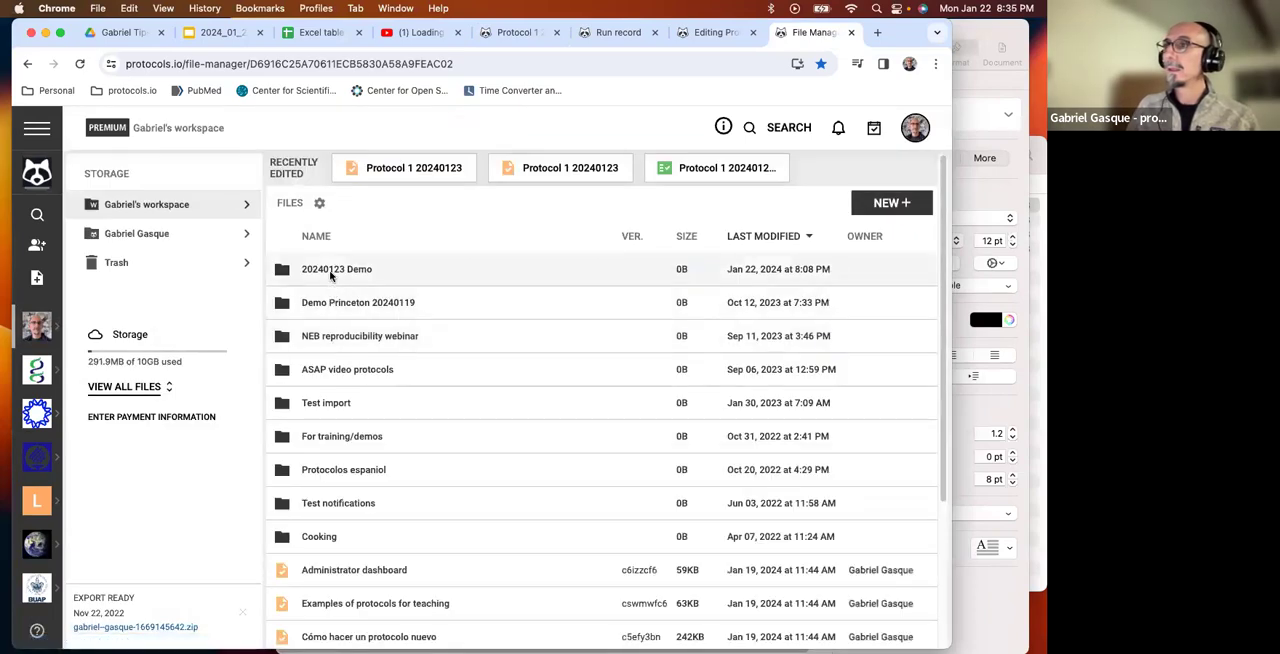
pyautogui.click(331, 271)
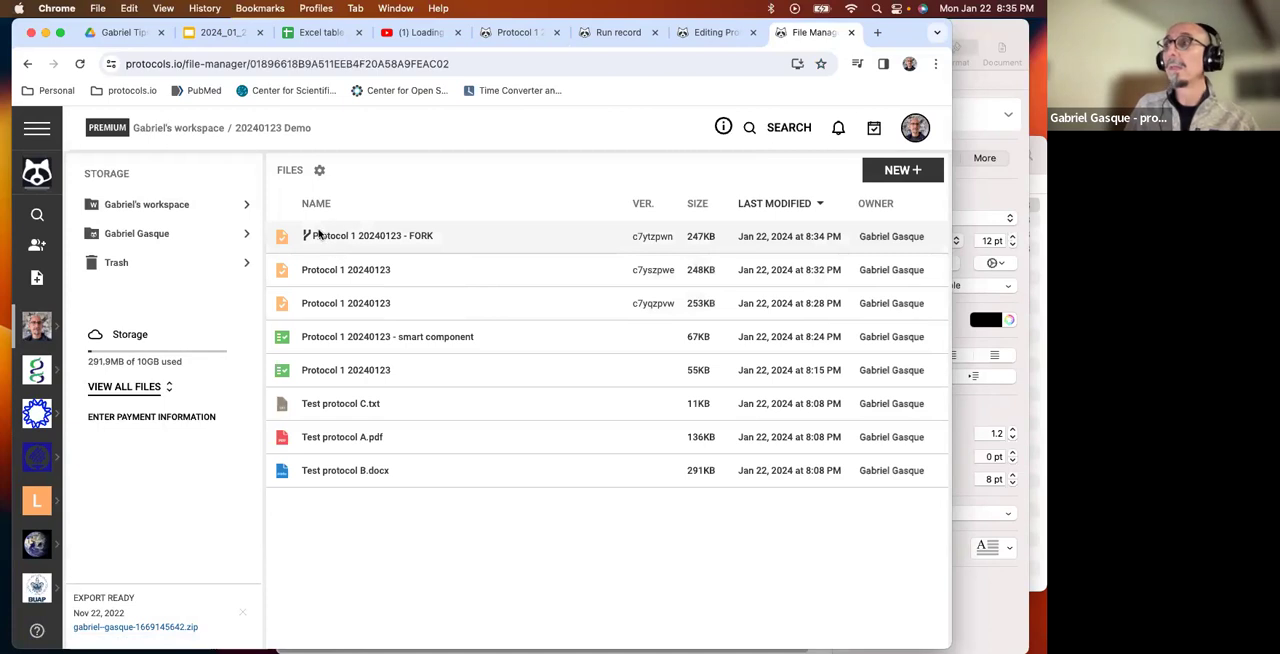
pyautogui.moveTo(307, 235)
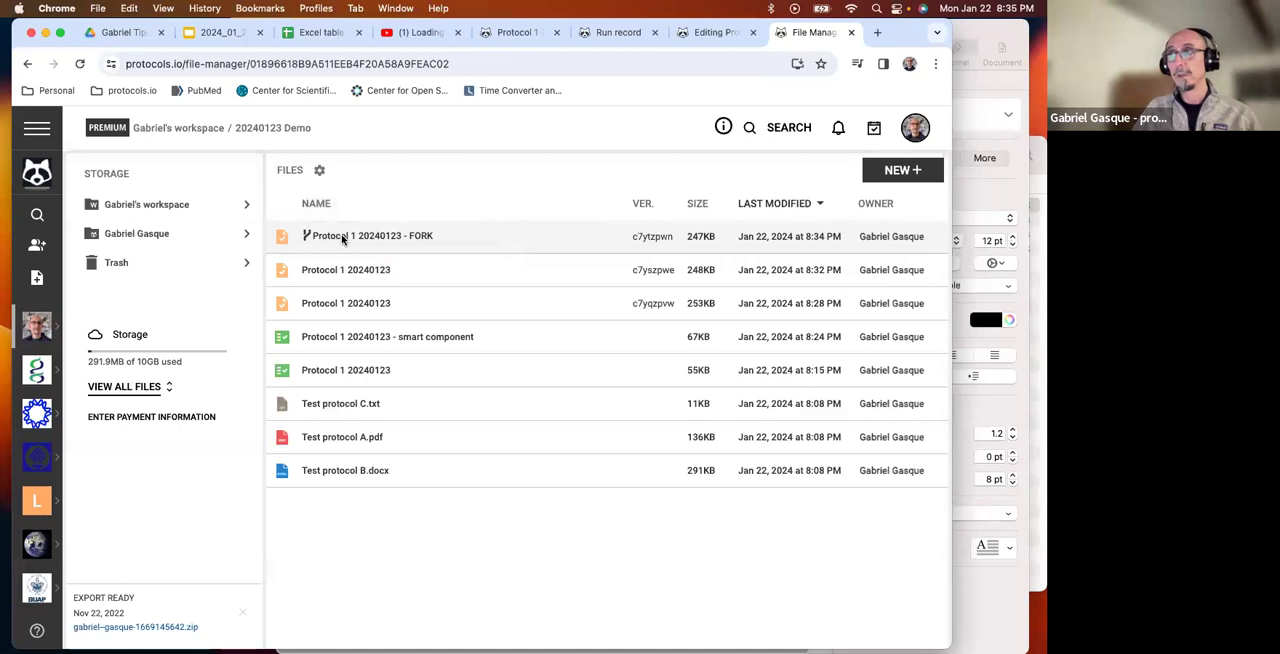
# Open the fork from the folder, switch to its view page, and examine the attribution to the original protocol below the title.
pyautogui.click(341, 236)
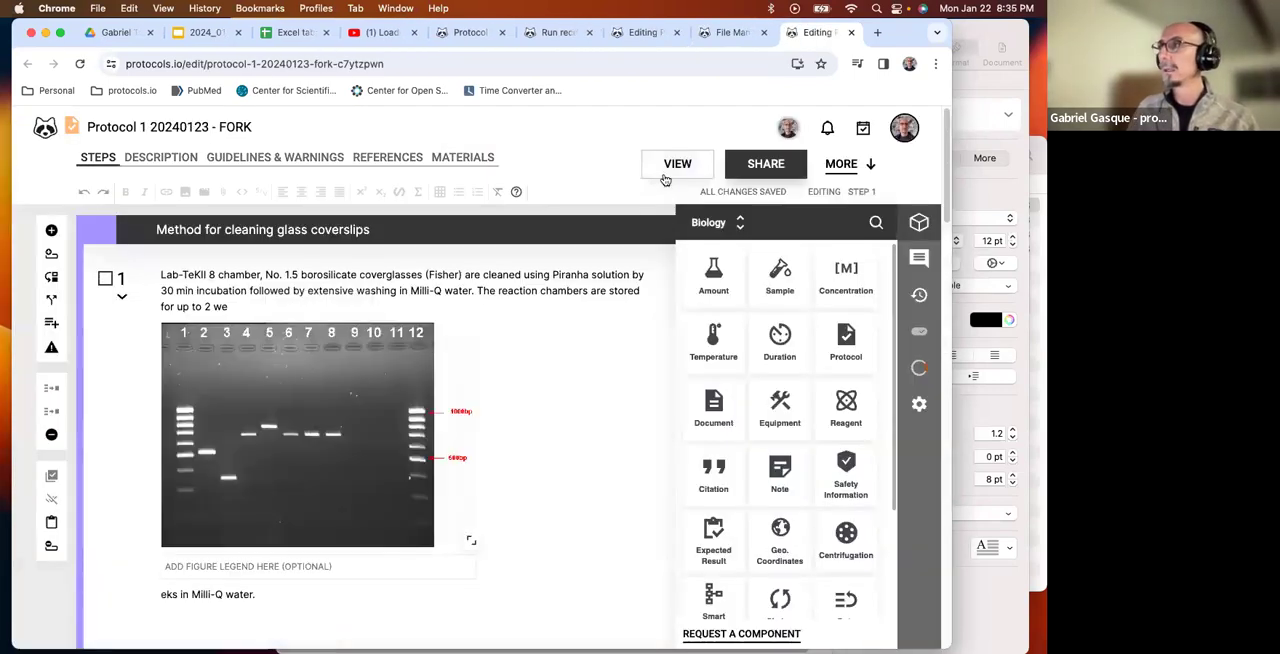
pyautogui.click(676, 165)
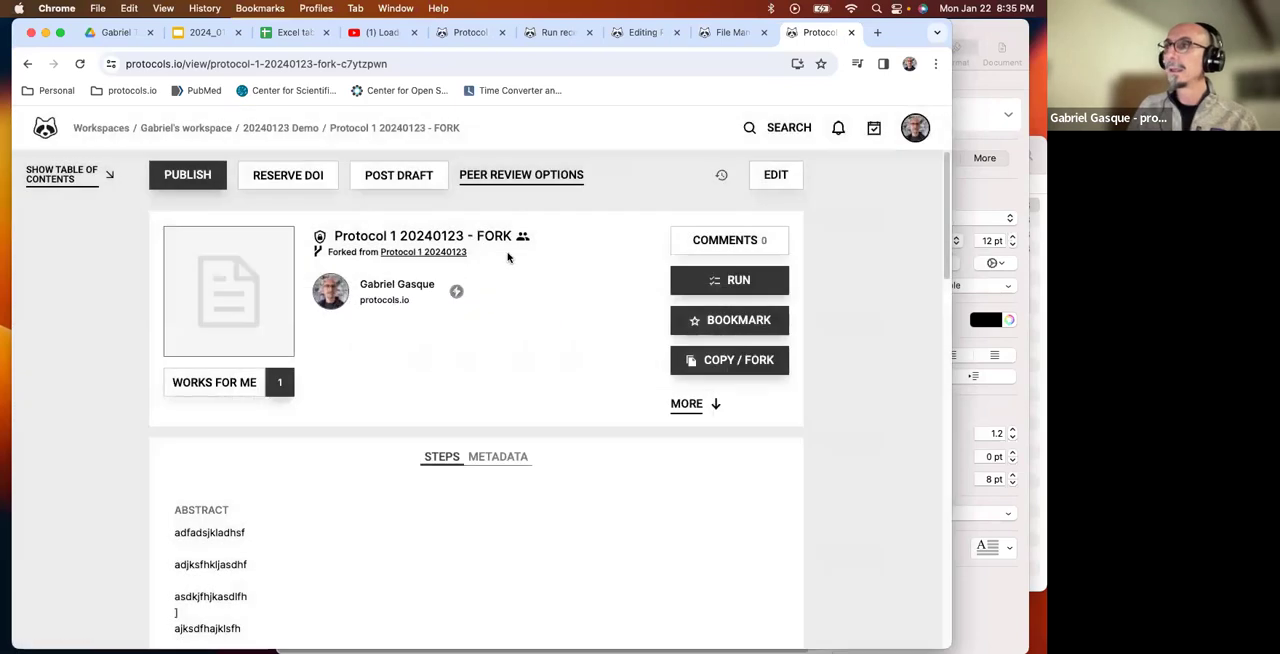
pyautogui.moveTo(508, 255); pyautogui.dragTo(317, 256)
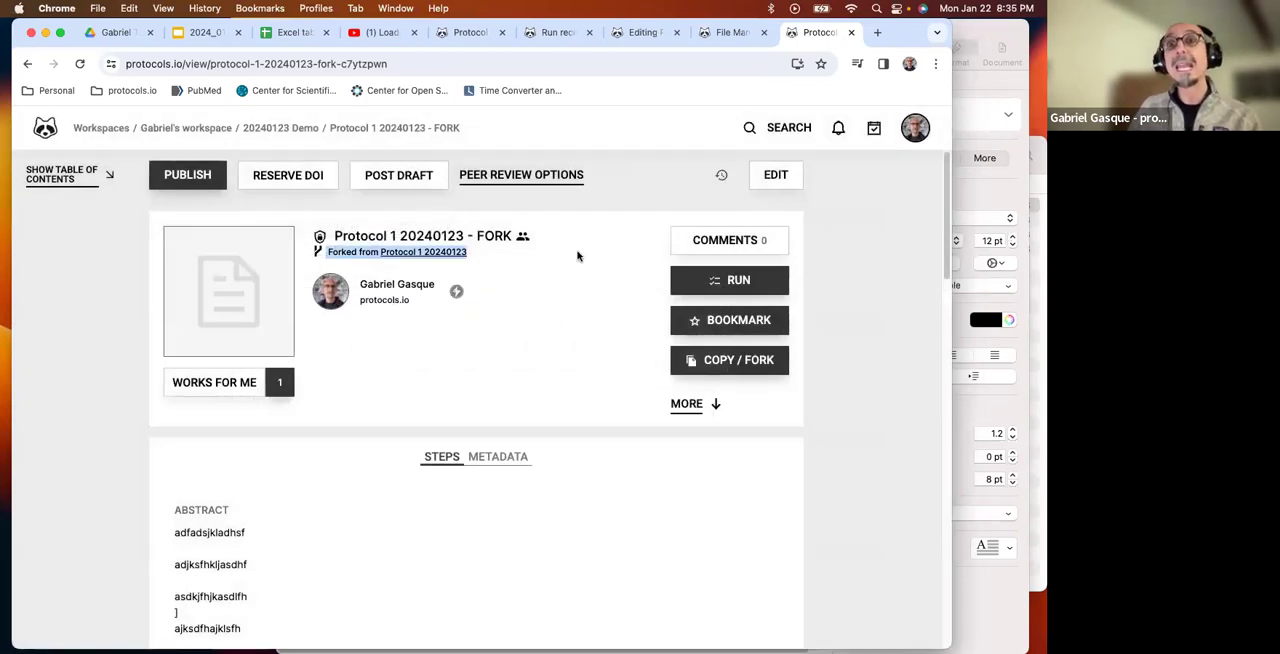
pyautogui.scroll(-3, 523, 358)
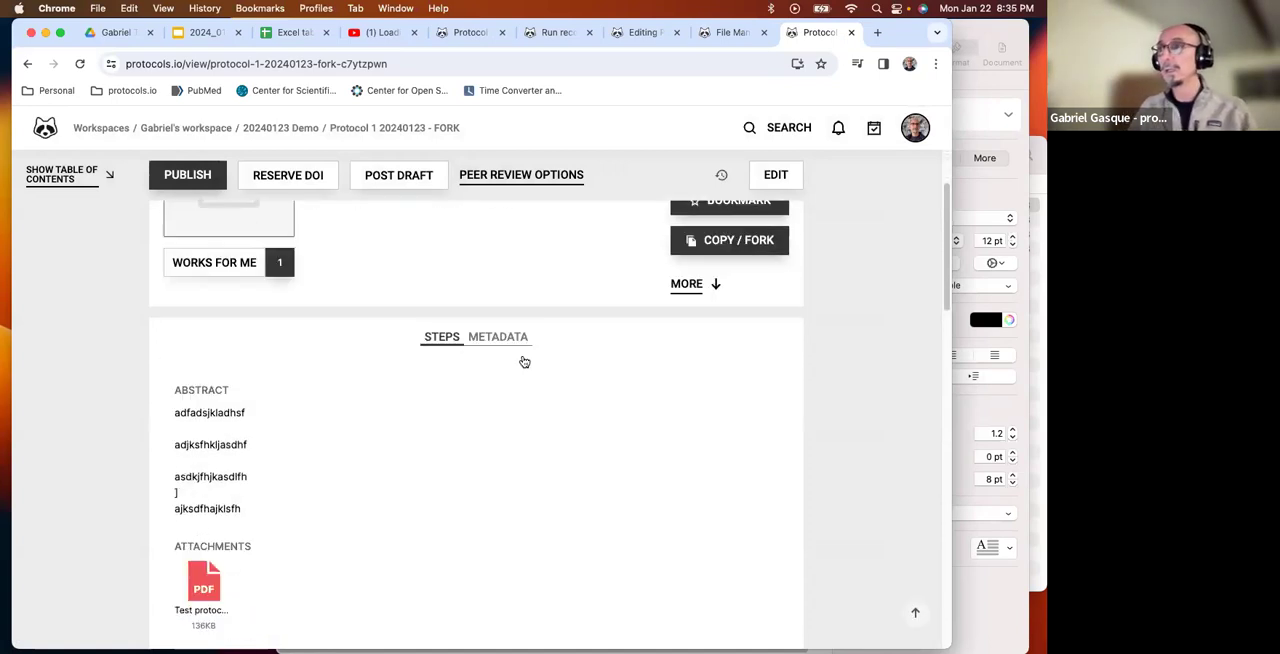
pyautogui.scroll(2, 523, 360)
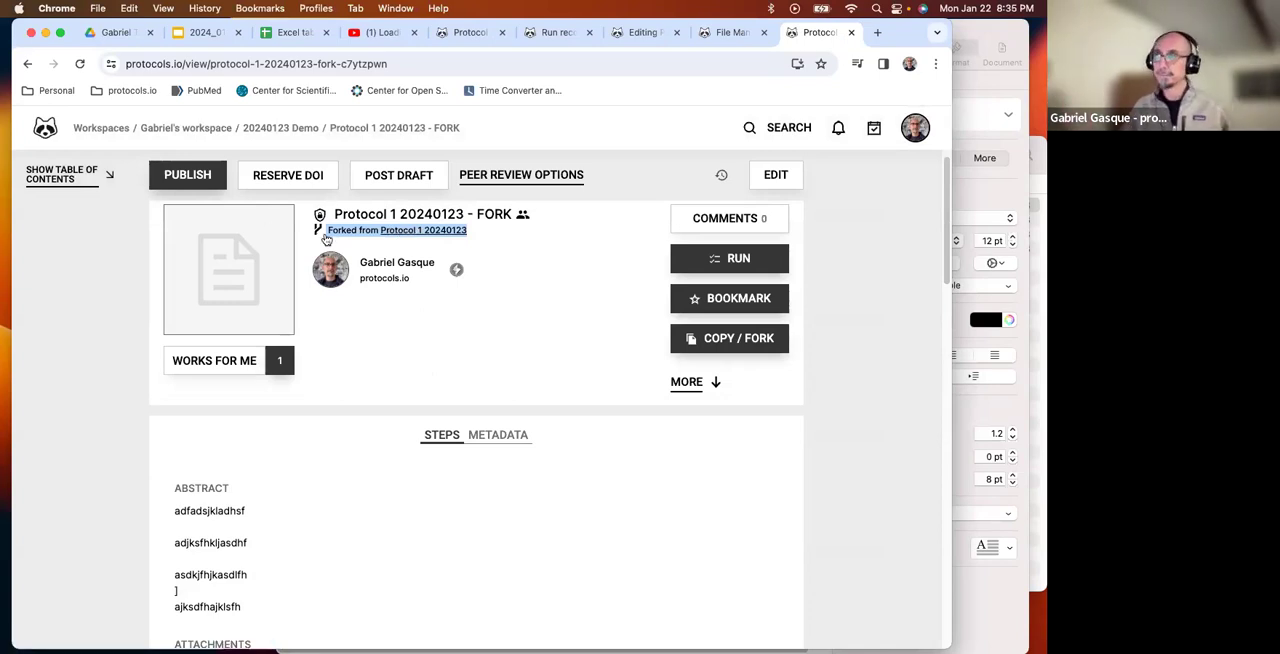
pyautogui.click(434, 322)
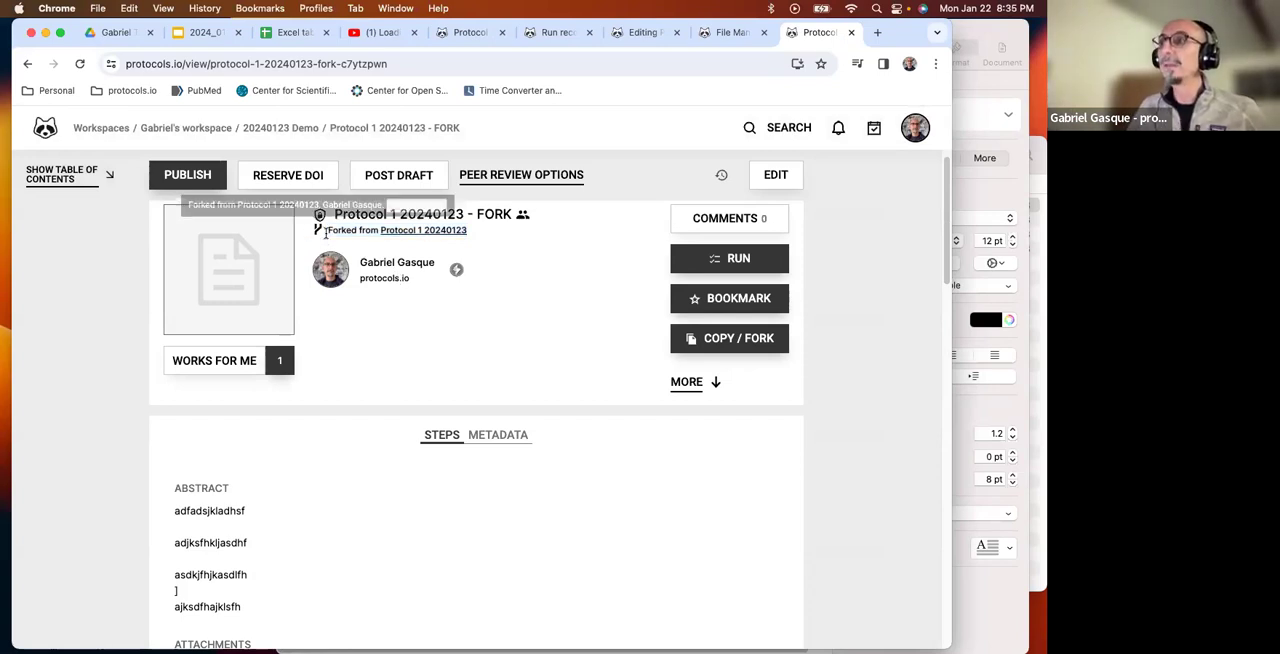
pyautogui.moveTo(490, 238); pyautogui.dragTo(277, 231)
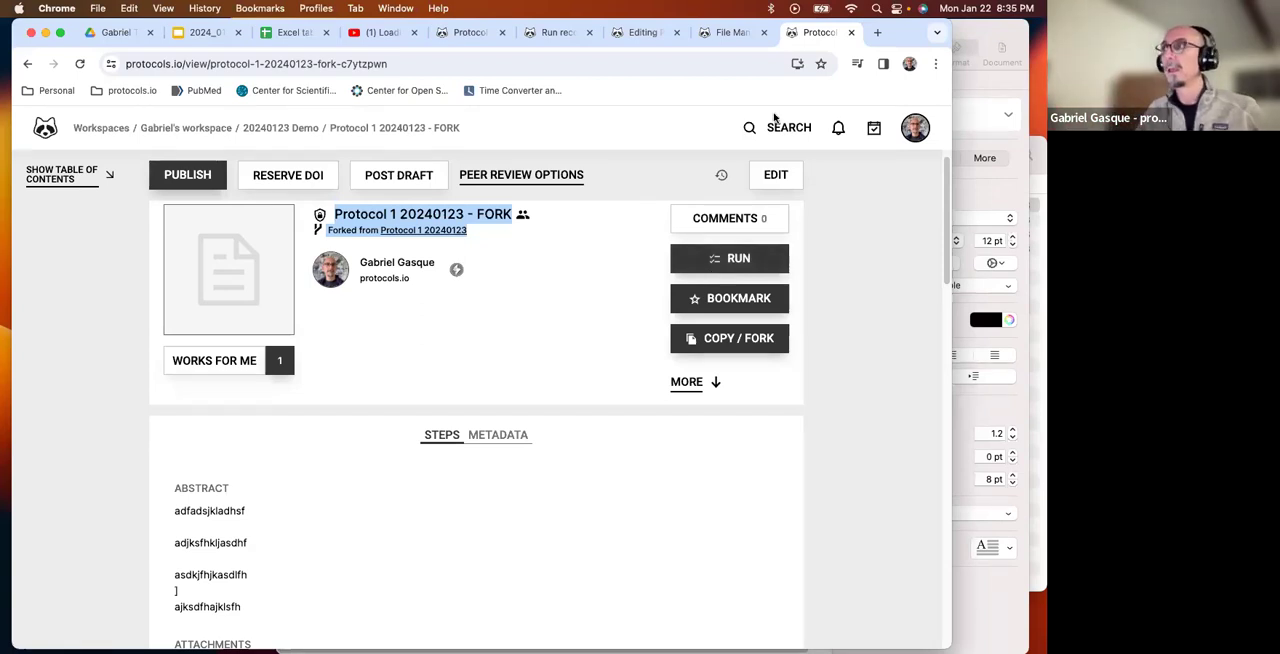
# Return to the file manager in the earlier protocol tab and search protocols.io for "SINGLE cell PCR".
pyautogui.click(466, 36)
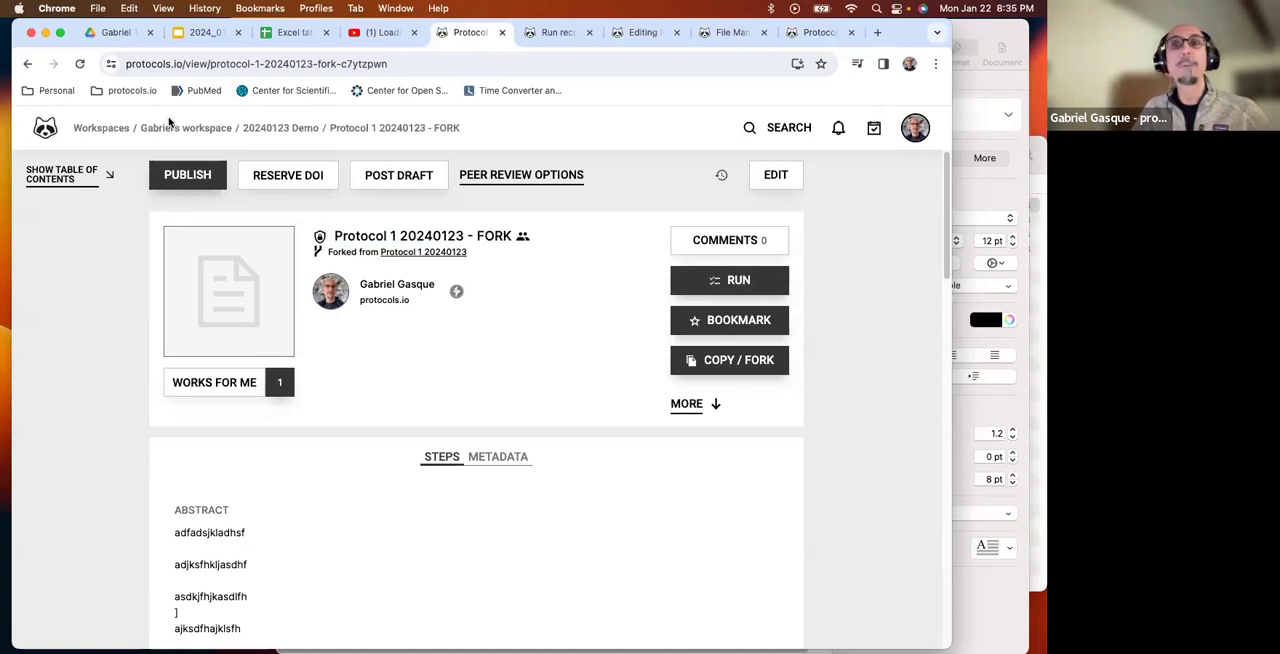
pyautogui.click(135, 91)
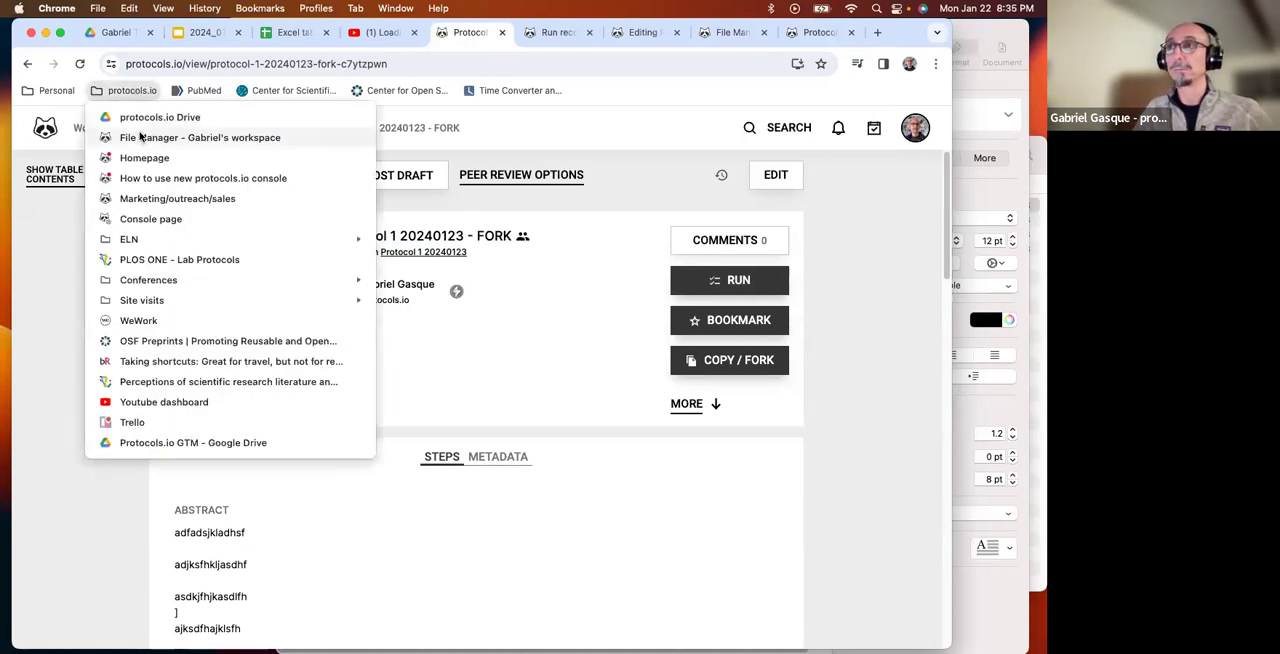
pyautogui.click(142, 138)
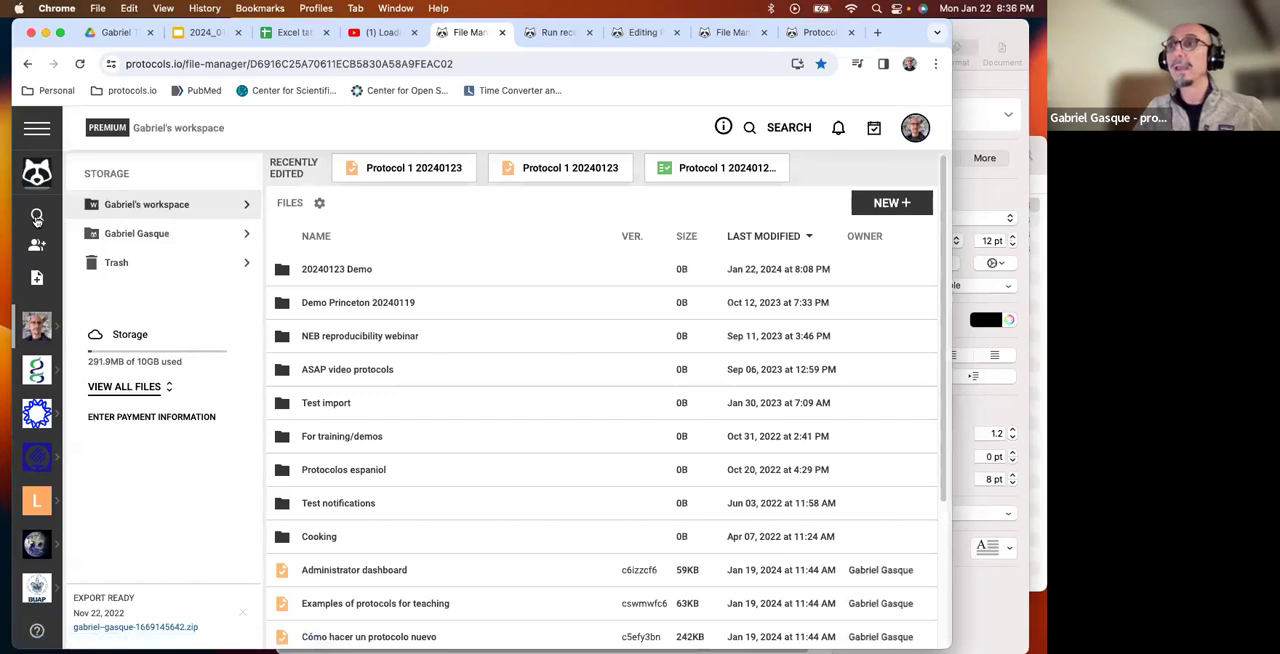
pyautogui.click(37, 215)
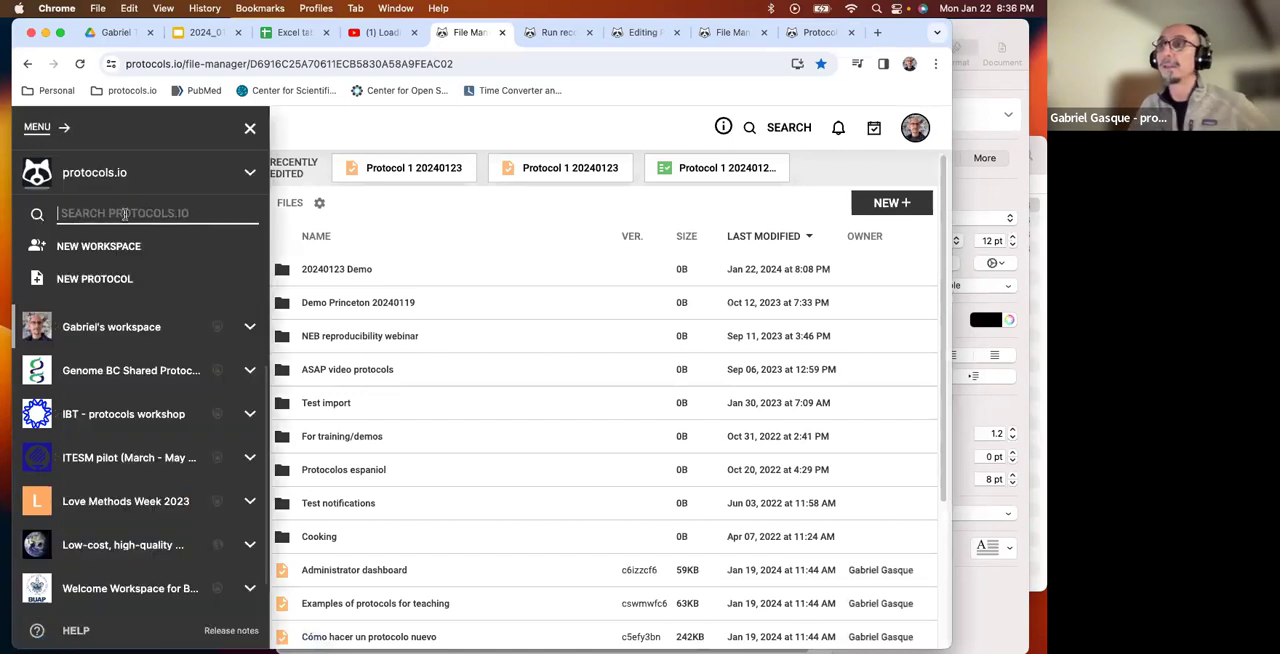
pyautogui.write('C')
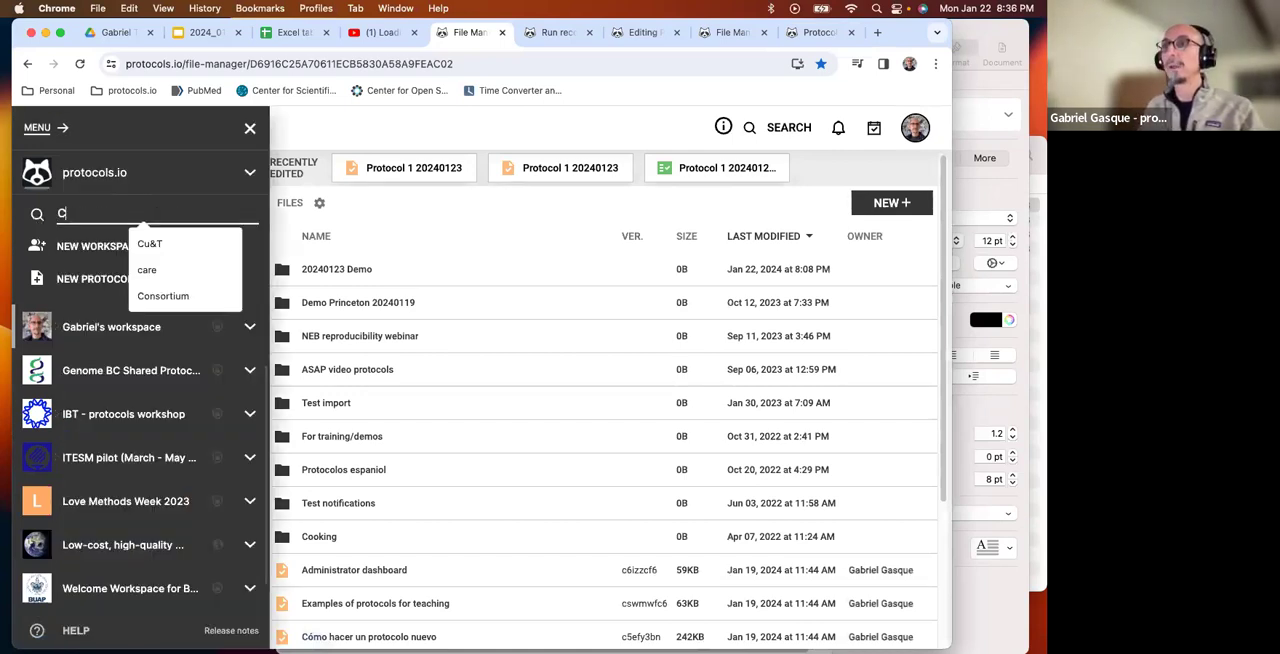
pyautogui.press('BackSpace')
pyautogui.write('SING')
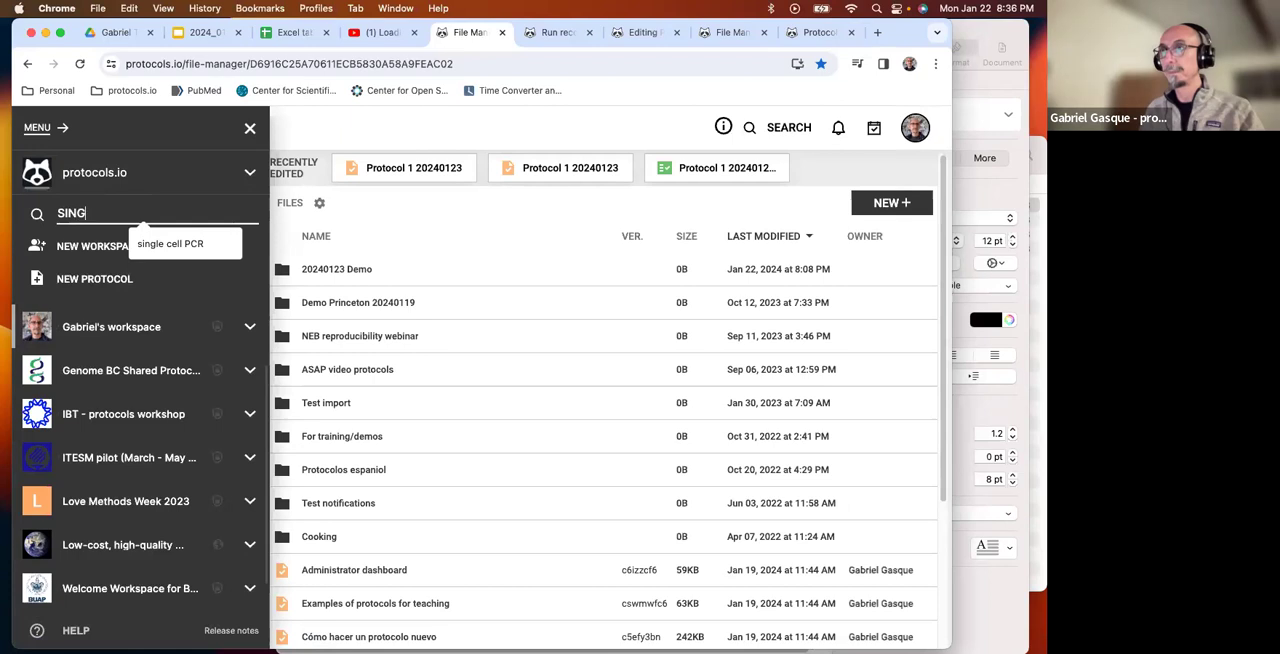
pyautogui.write('LE cell PCR')
pyautogui.press('Return')
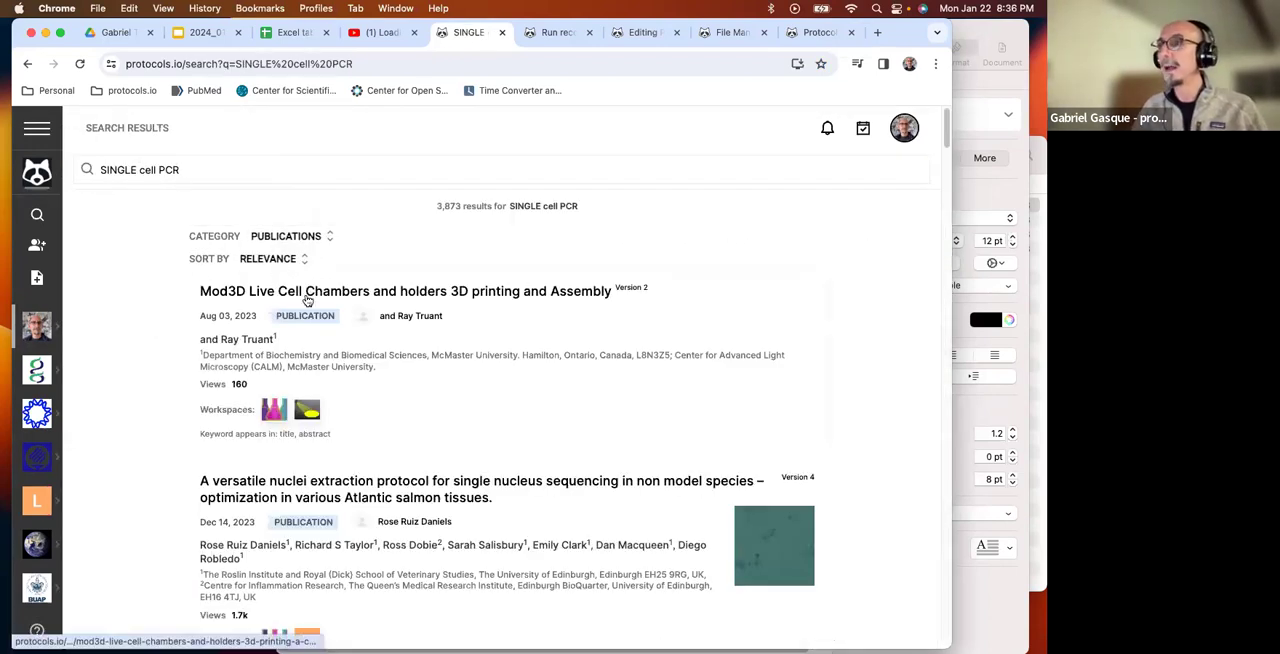
# Open the published protocol "Mod3D Live Cell Chambers and holders 3D printing and Assembly" and skim its abstract and steps.
pyautogui.click(308, 296)
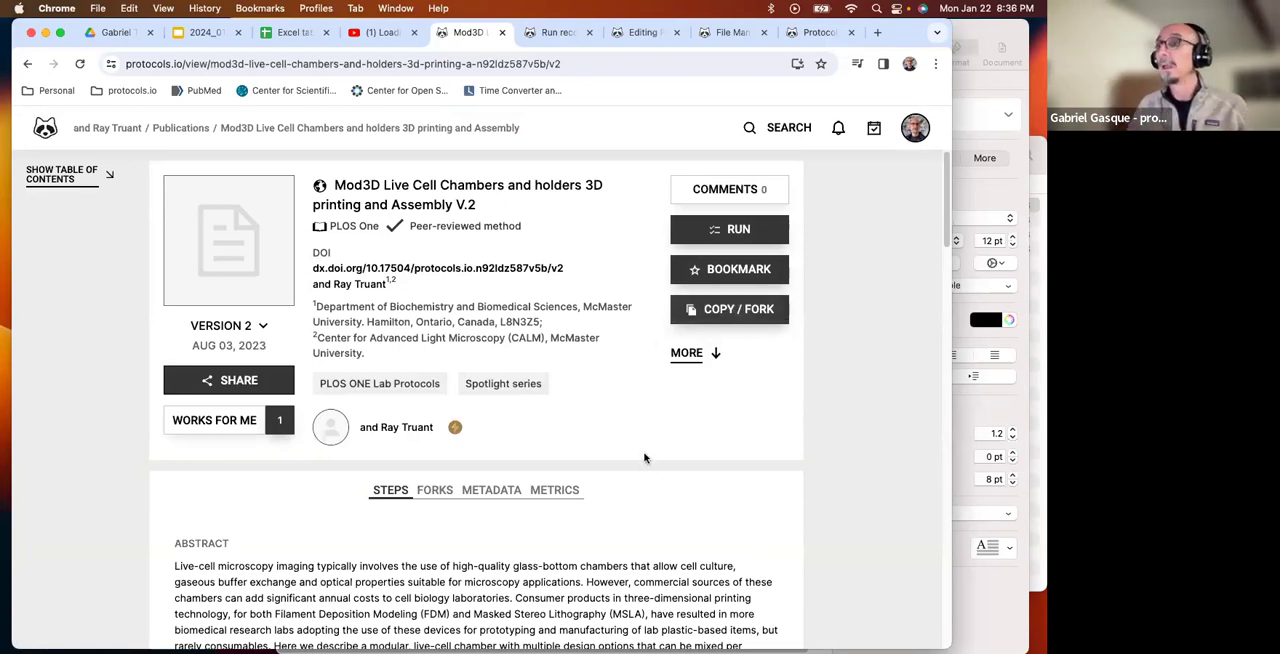
pyautogui.scroll(-15, 642, 460)
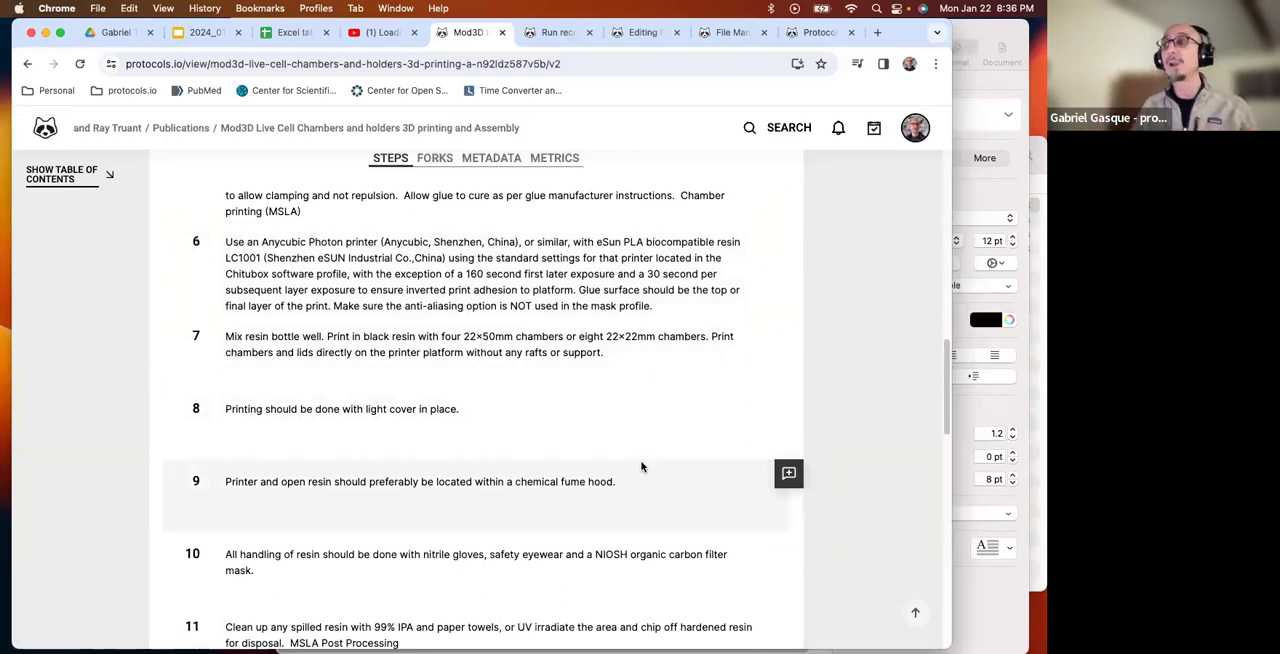
pyautogui.scroll(10, 640, 428)
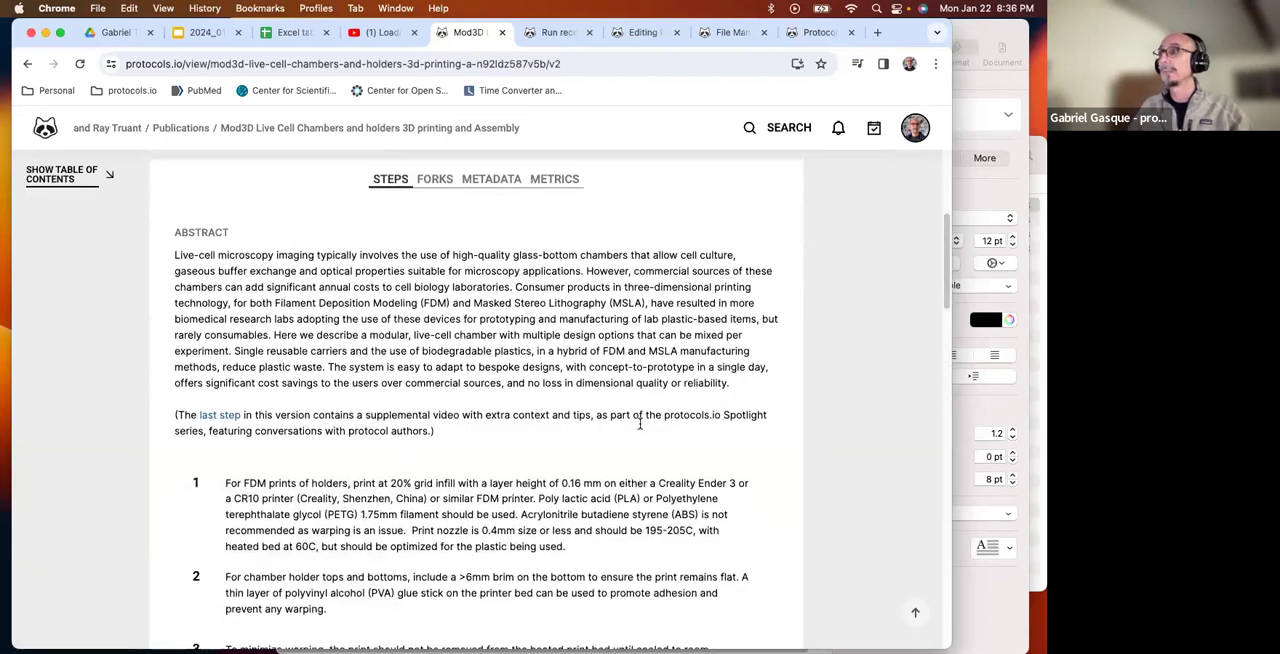
pyautogui.scroll(3, 640, 426)
# Start forking the published Mod3D protocol and choose 20240123 Demo as the fork's destination folder.
pyautogui.click(737, 312)
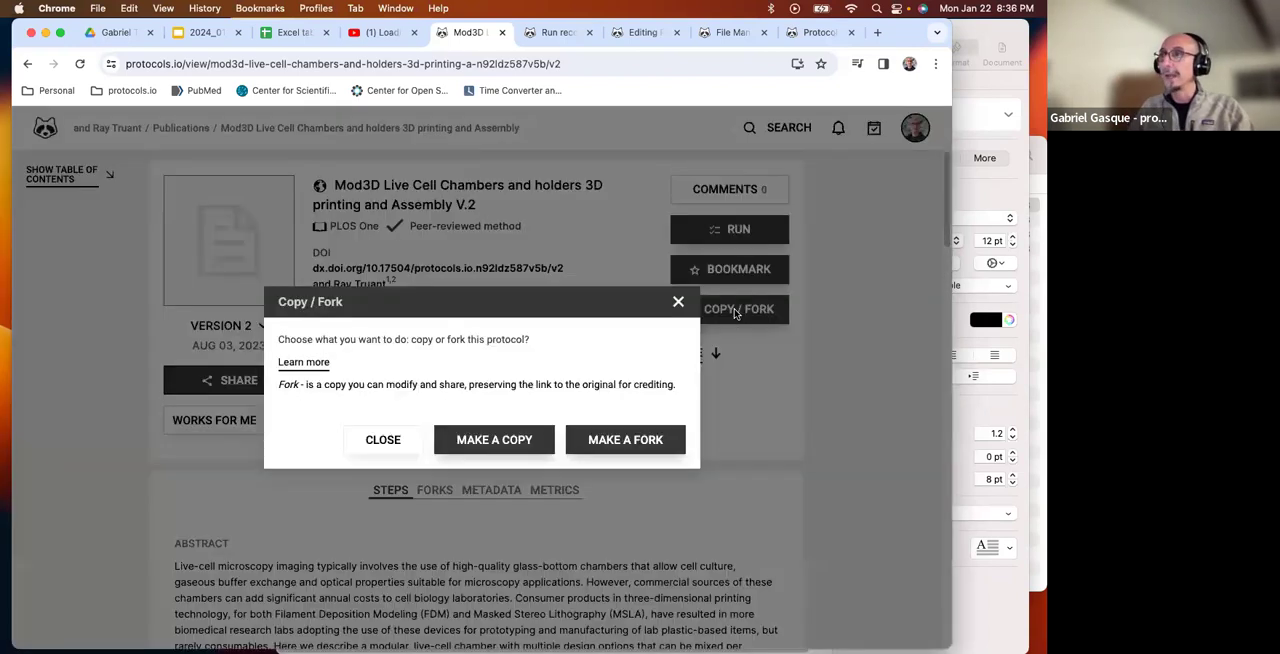
pyautogui.click(622, 441)
pyautogui.click(640, 484)
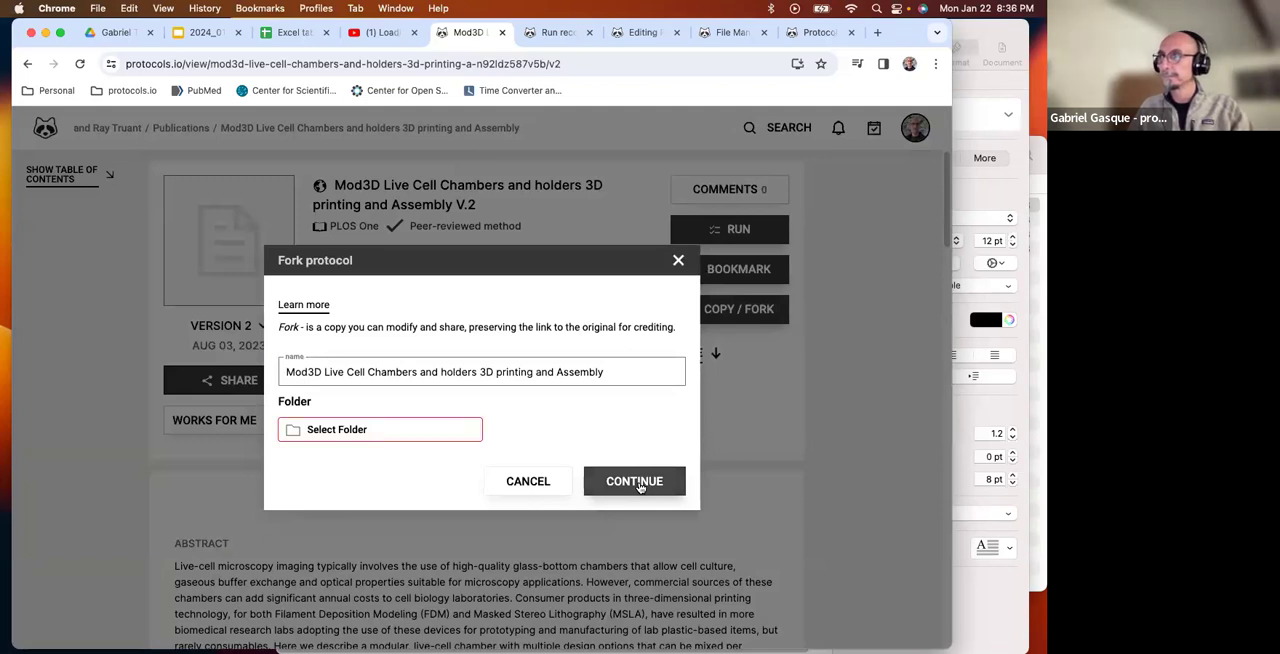
pyautogui.click(420, 432)
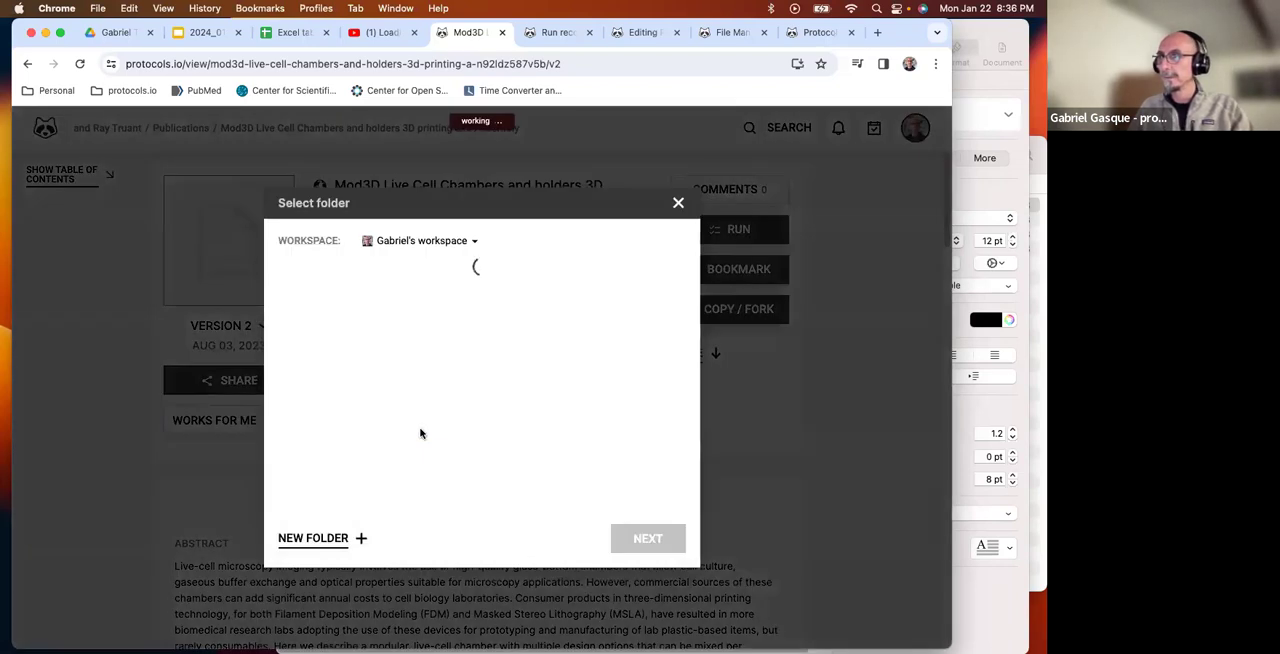
pyautogui.scroll(-3, 407, 370)
pyautogui.scroll(1, 405, 383)
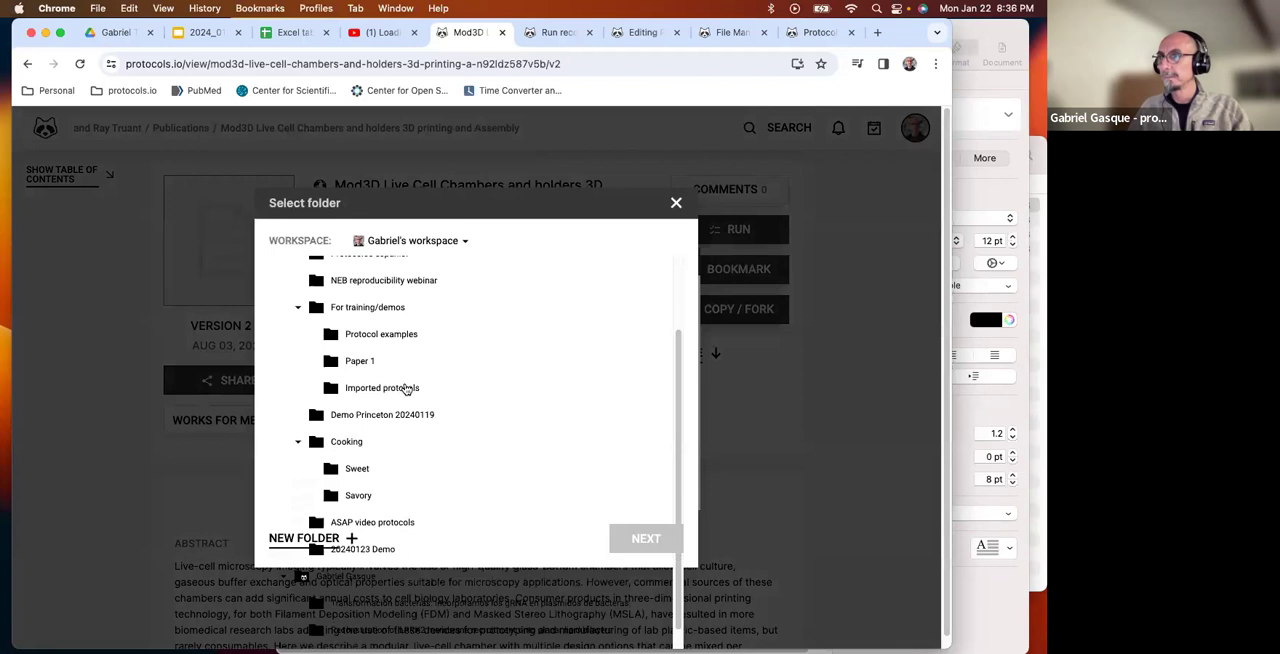
pyautogui.scroll(-2, 407, 390)
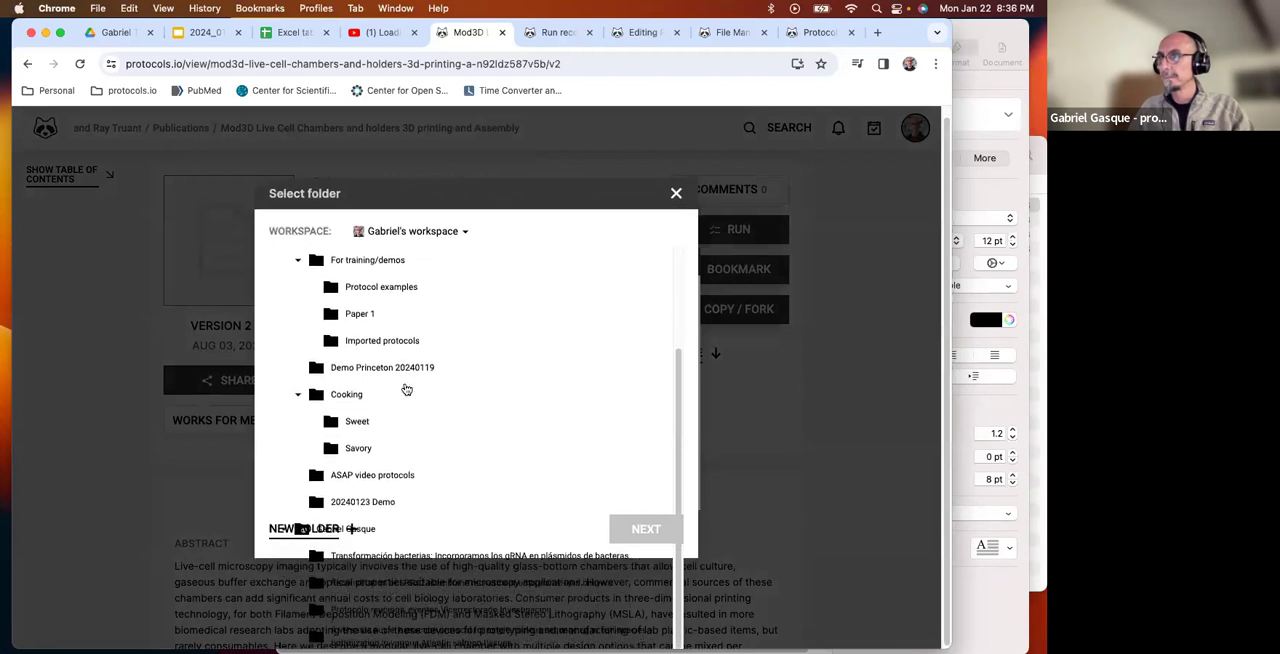
pyautogui.scroll(5, 514, 391)
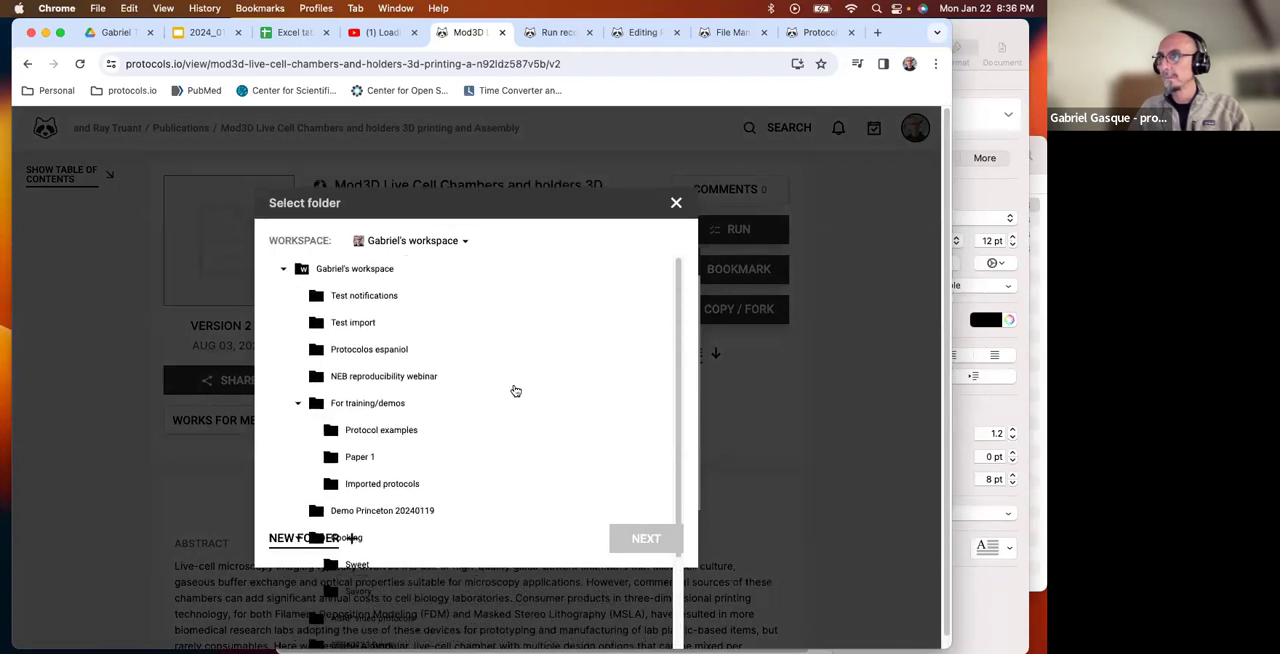
pyautogui.scroll(-5, 514, 391)
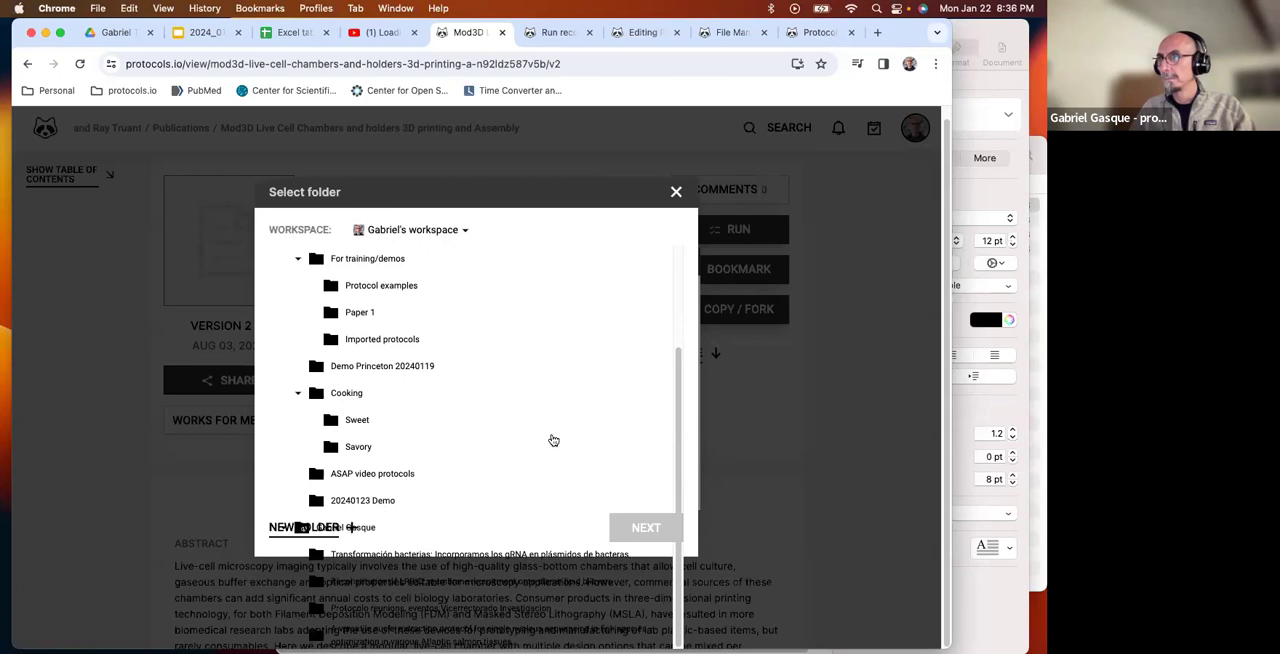
pyautogui.click(363, 255)
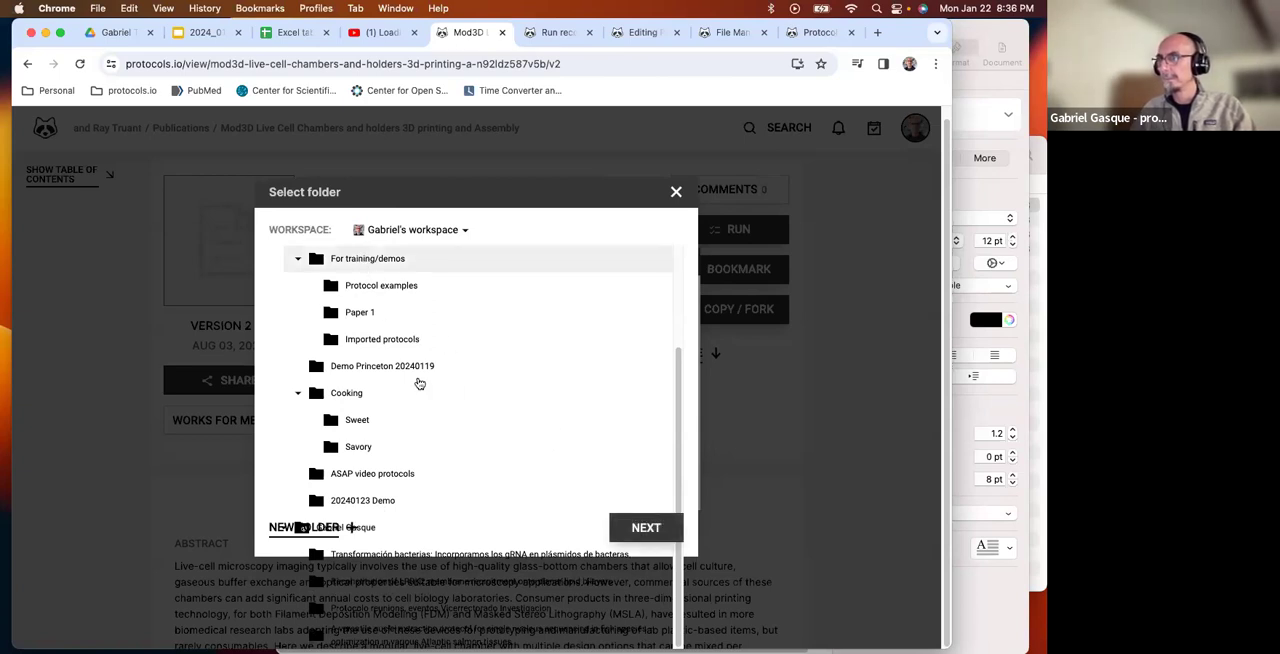
pyautogui.click(365, 501)
pyautogui.click(646, 528)
pyautogui.click(645, 427)
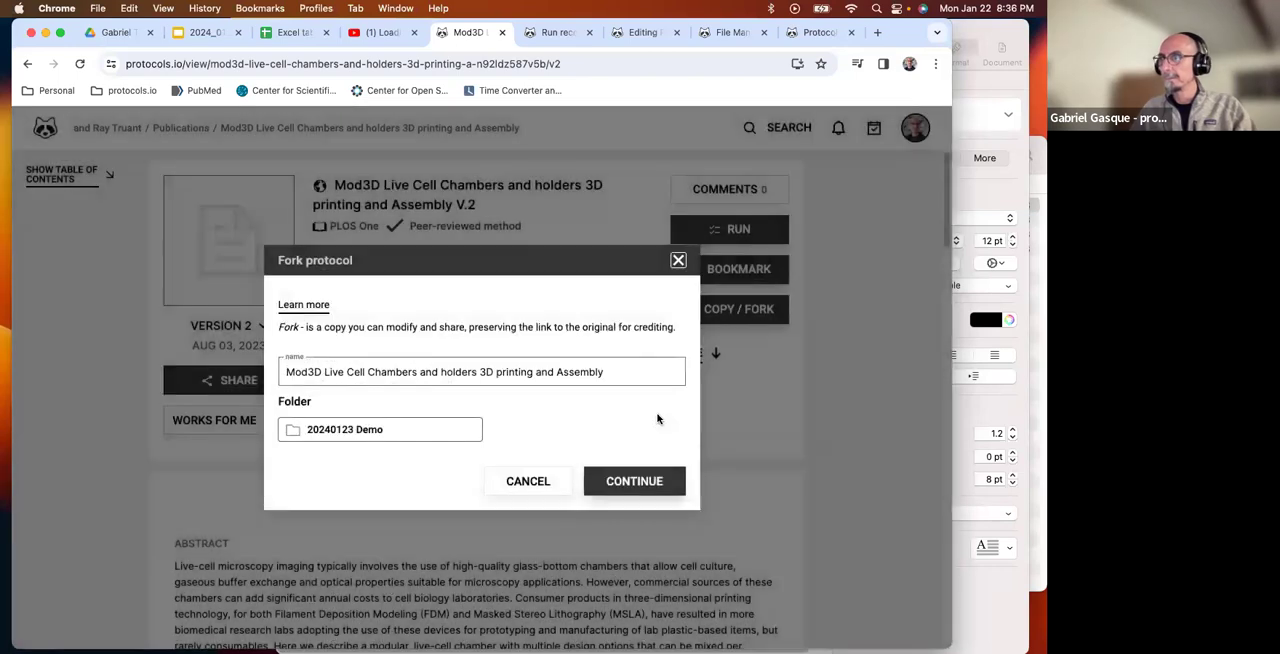
# Name the fork "Mod3D Live Cell Chambers and holders 3D printing and Assembly - GG", create it, and open its view page.
pyautogui.click(623, 371)
pyautogui.write('- GG')
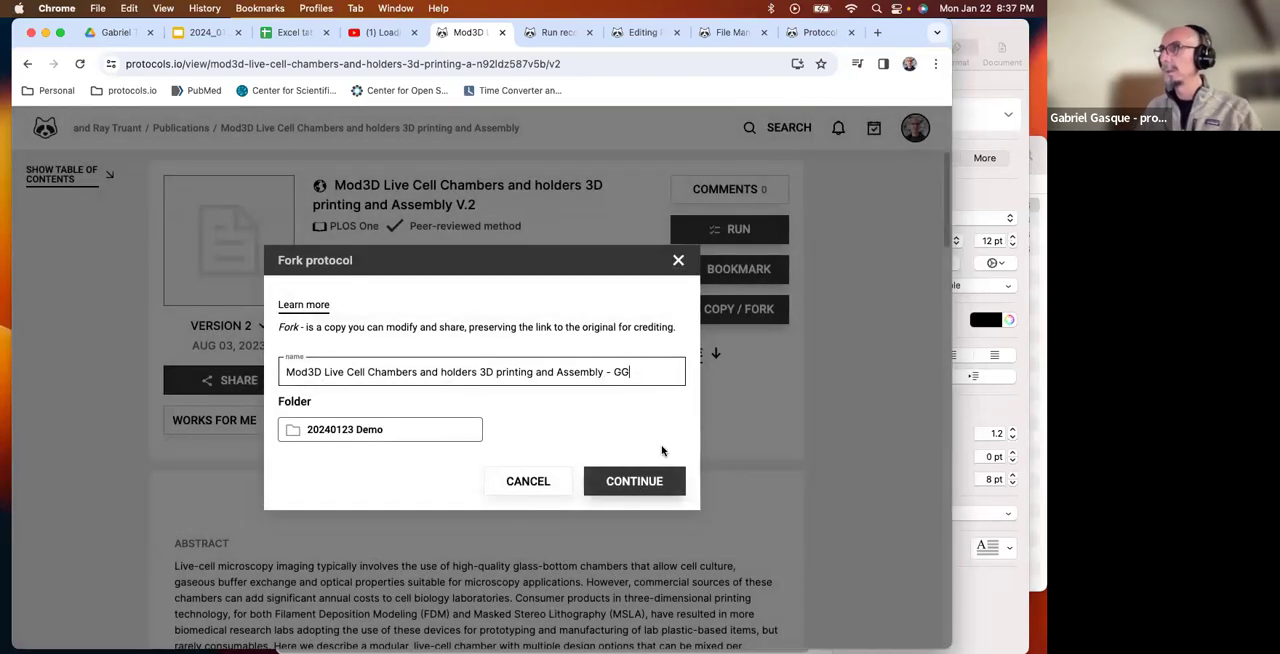
pyautogui.click(647, 479)
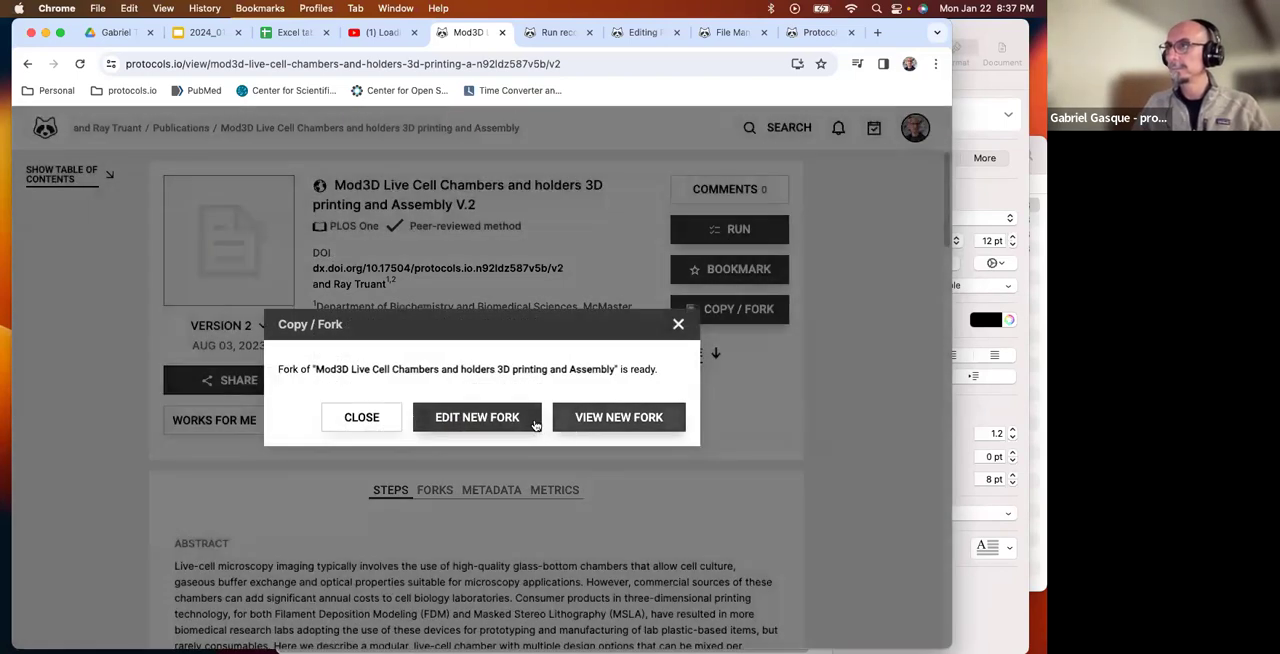
pyautogui.click(609, 420)
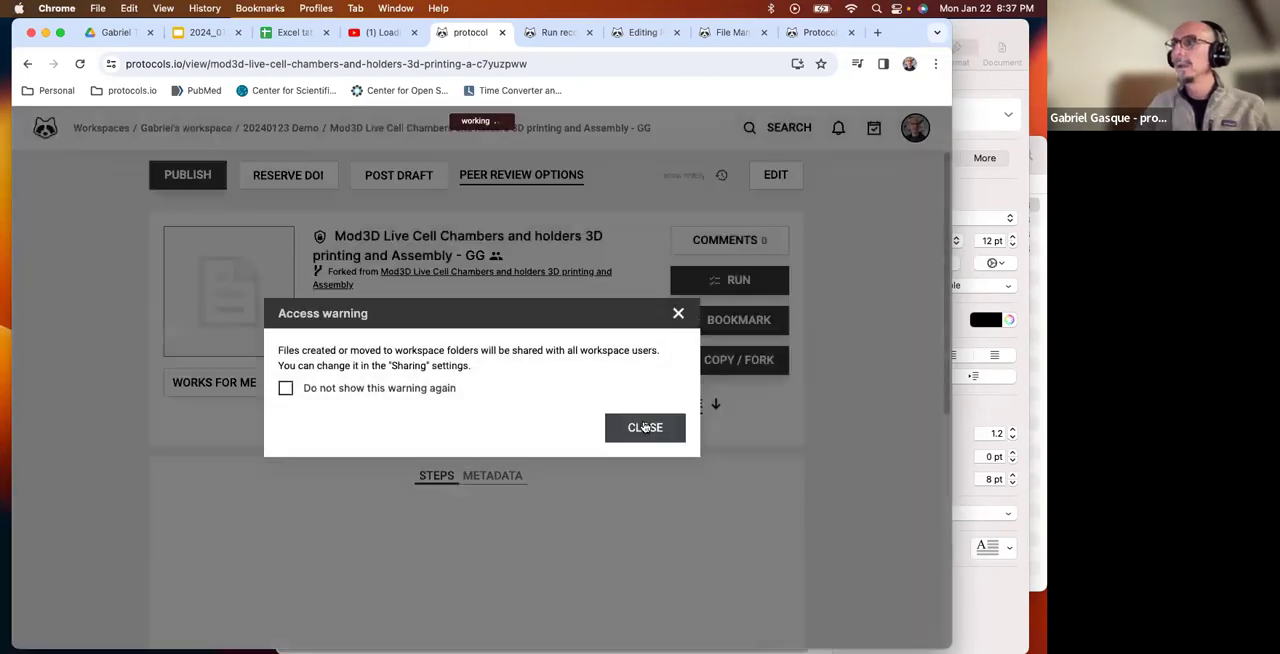
pyautogui.click(640, 433)
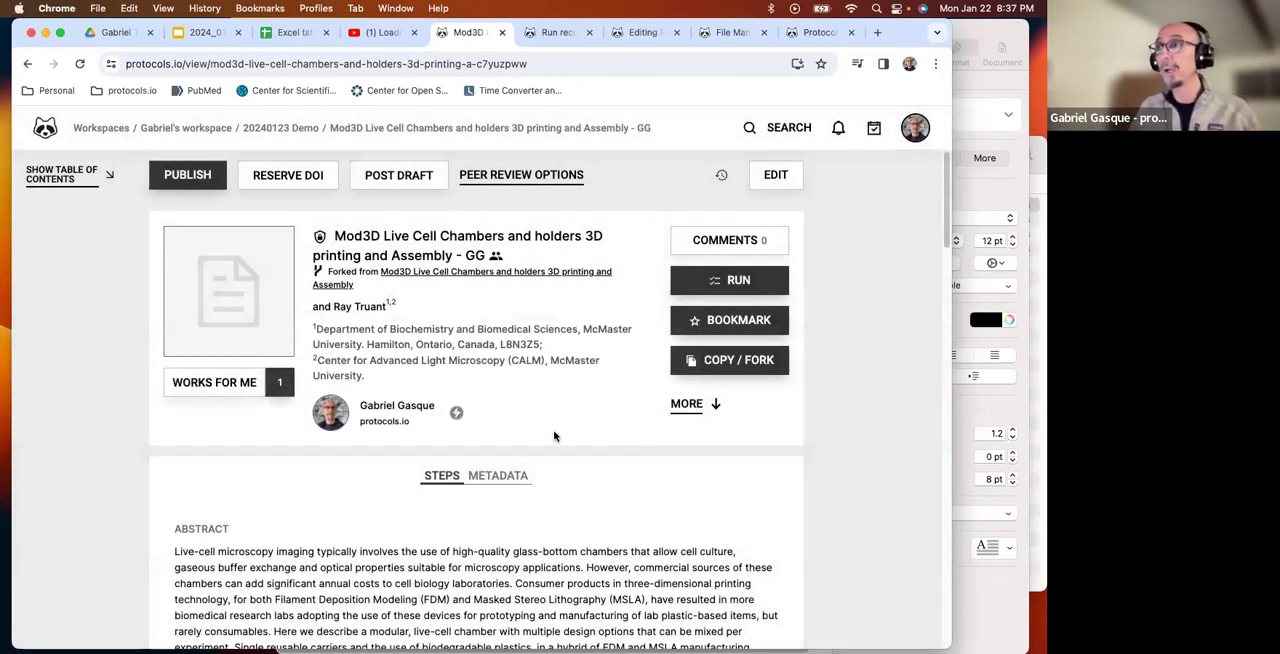
# Examine the new fork's attribution to the original protocol below the title and skim its steps.
pyautogui.moveTo(326, 268); pyautogui.dragTo(383, 274)
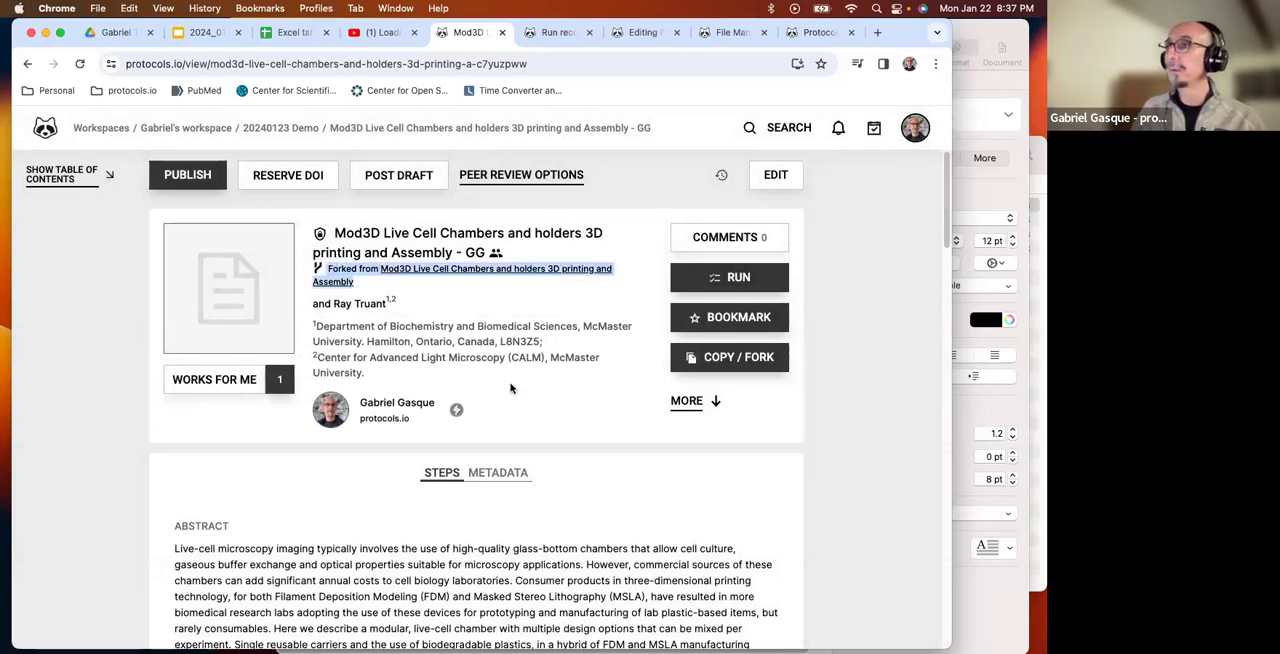
pyautogui.scroll(-10, 510, 388)
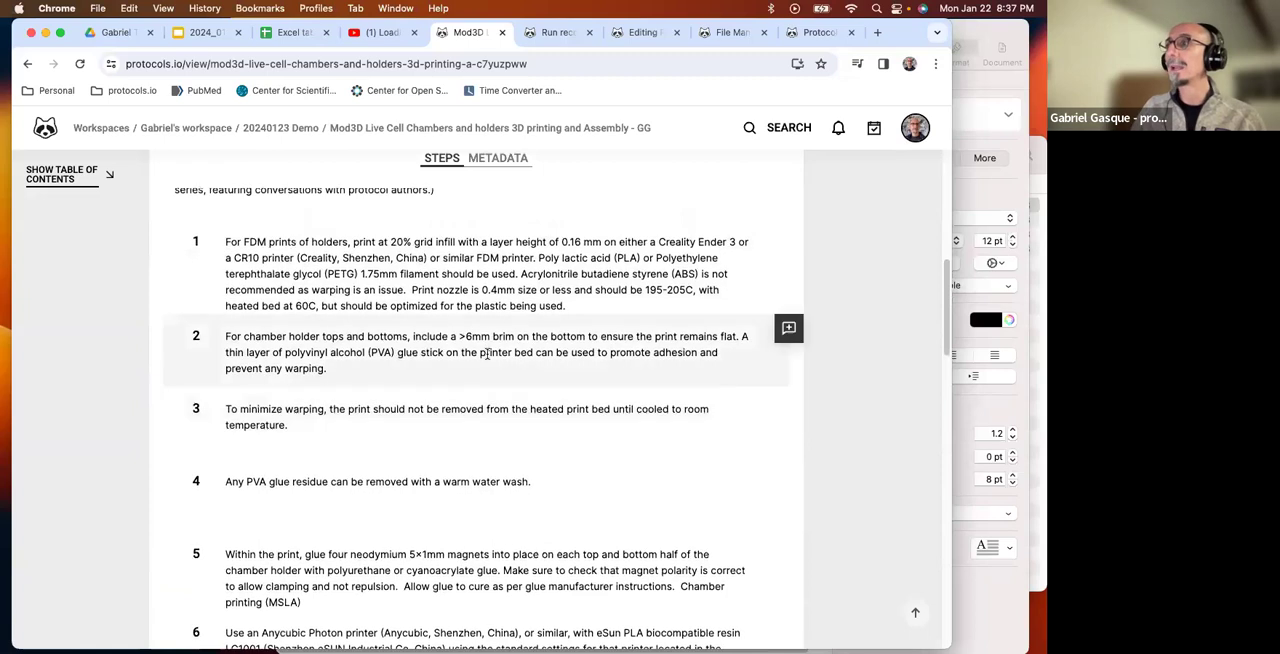
pyautogui.click(484, 351)
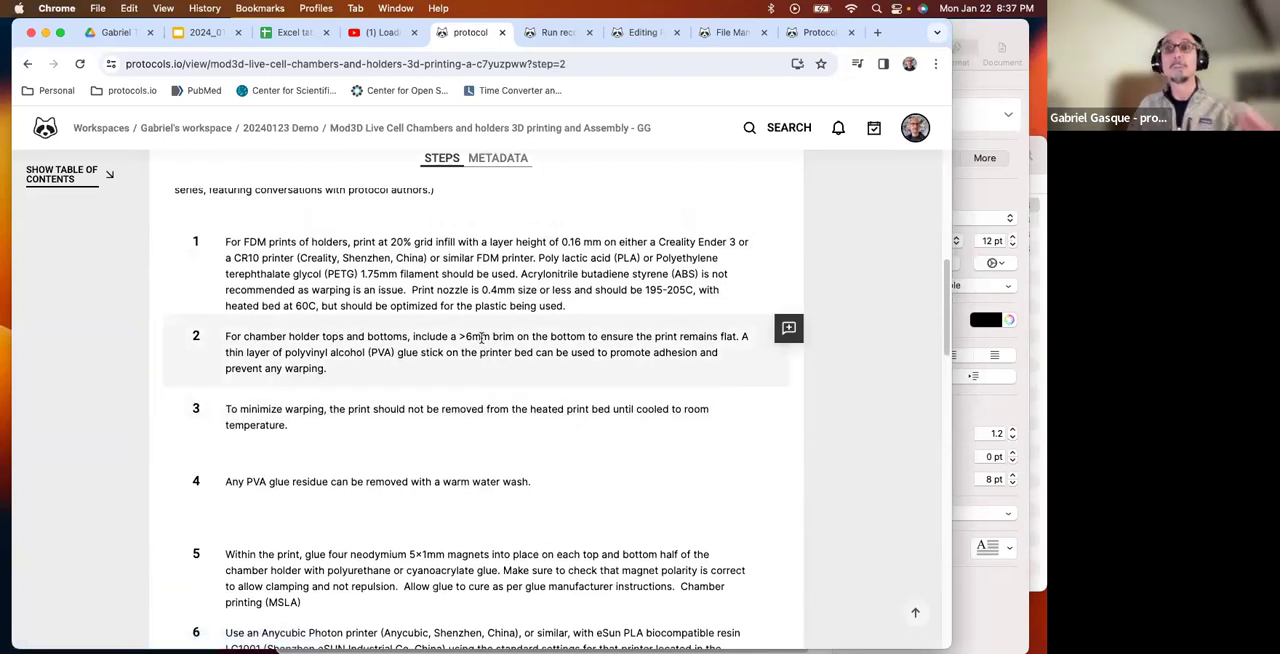
pyautogui.scroll(10, 560, 415)
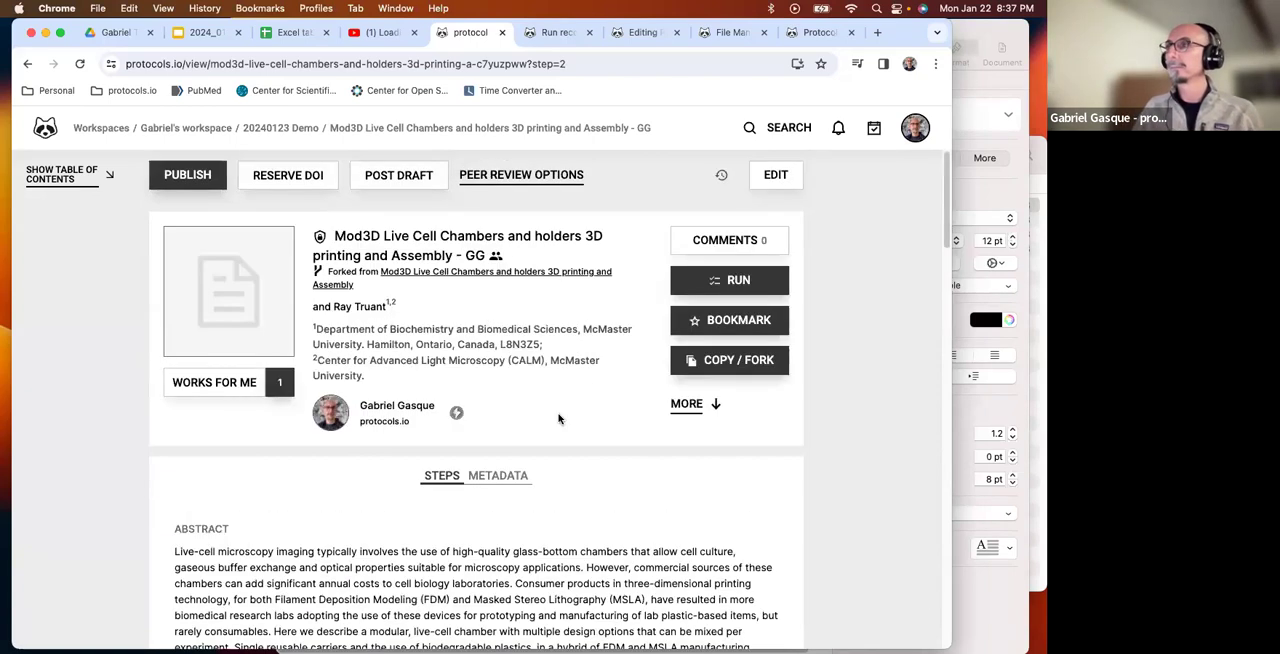
# Return to the file manager, close the file details, and create a new collection in the 20240123 Demo folder.
pyautogui.click(733, 32)
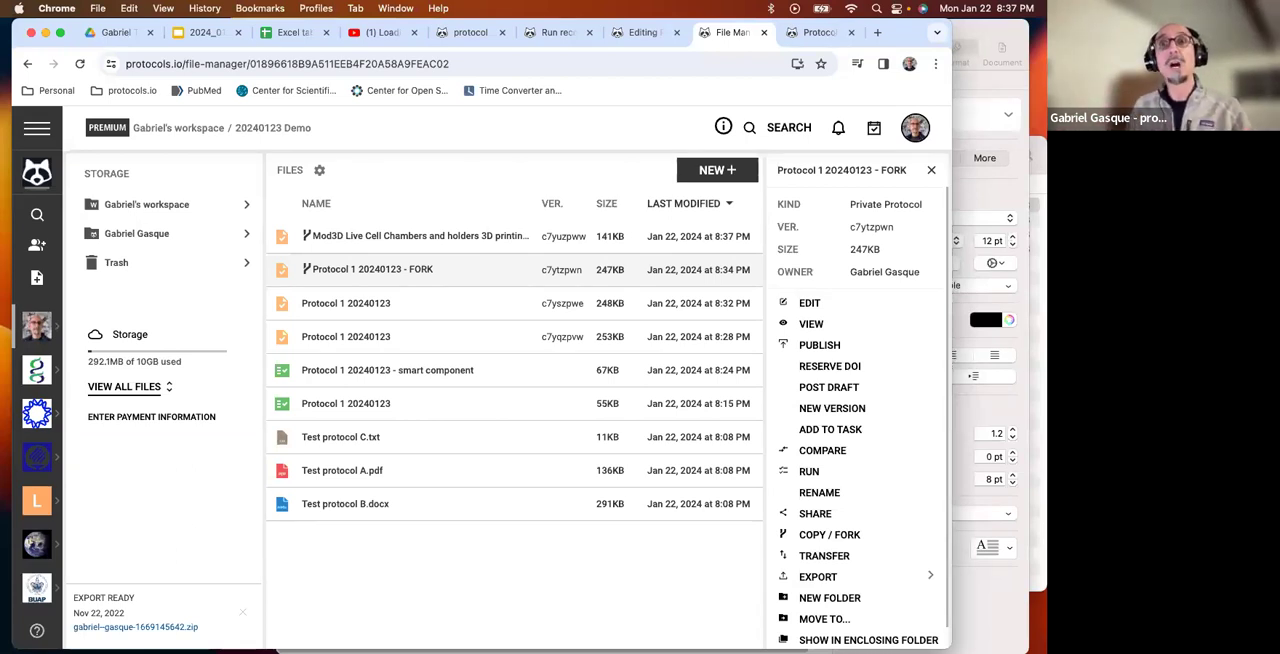
pyautogui.click(930, 172)
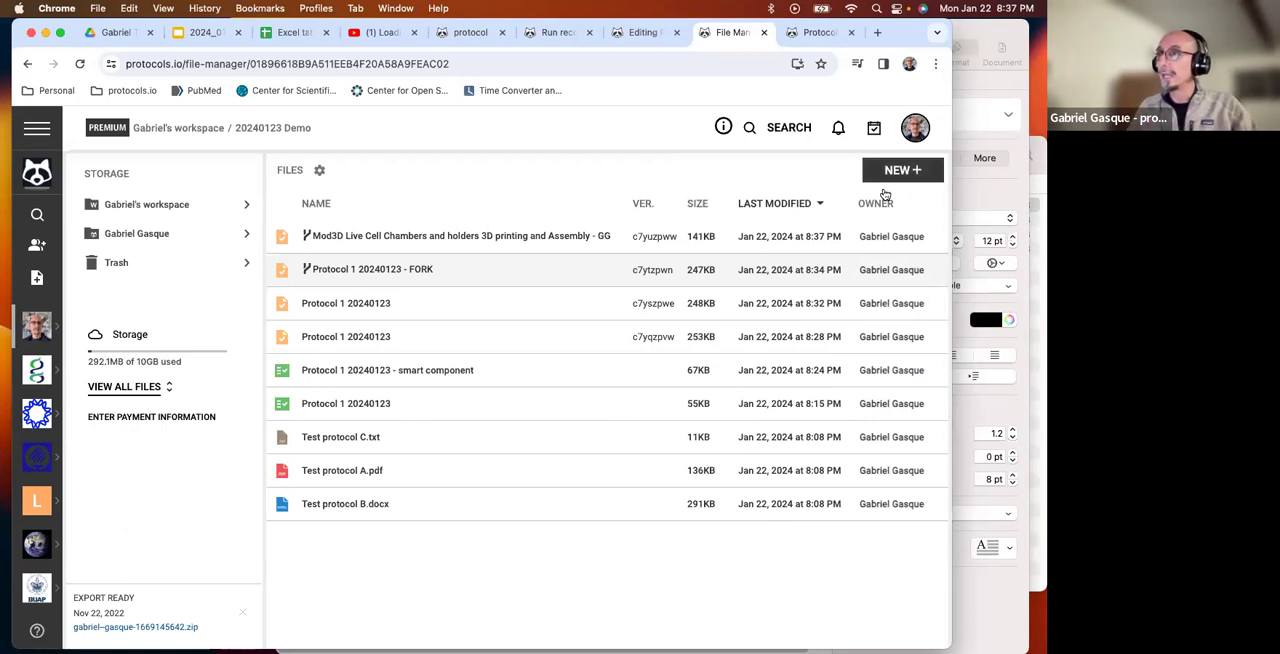
pyautogui.click(903, 171)
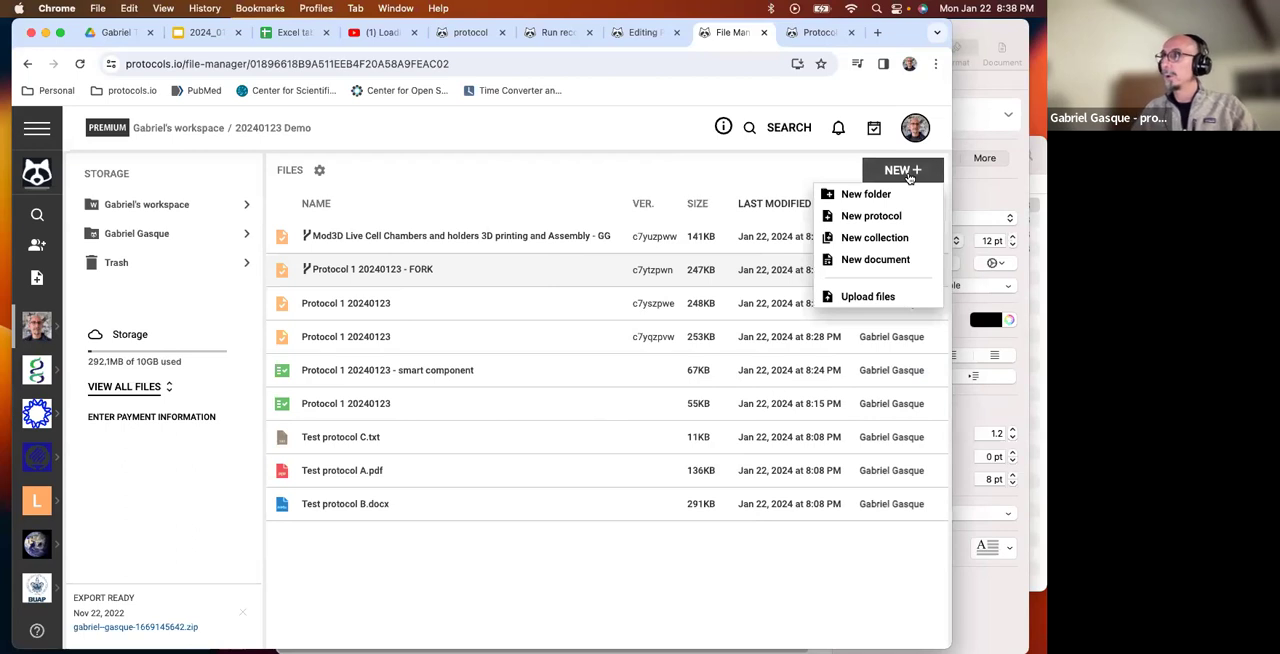
pyautogui.click(876, 242)
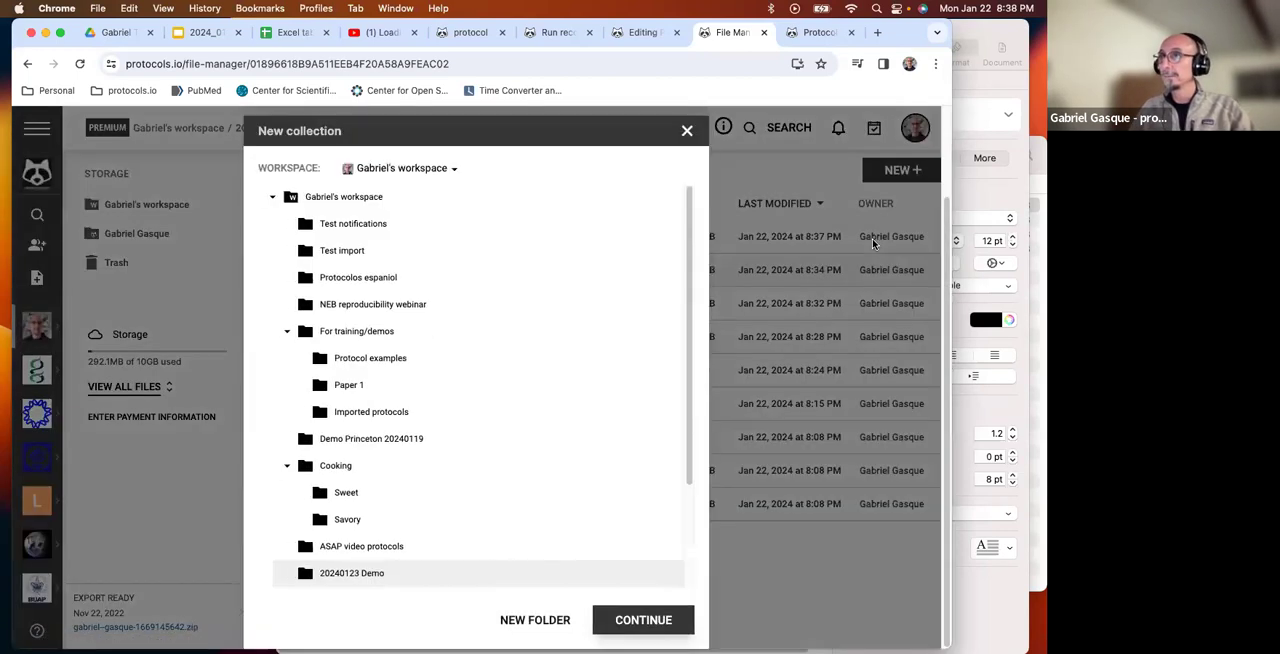
pyautogui.click(640, 614)
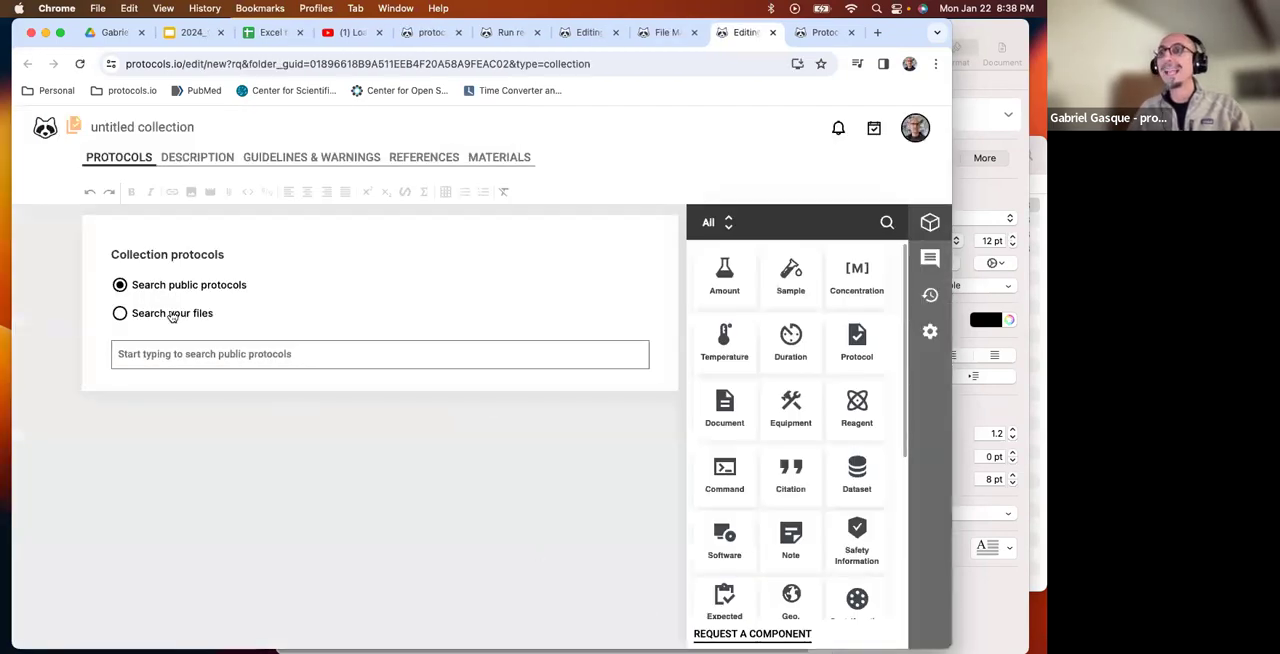
# Search your own files for "protoco" and add both versions of Protocol 1 20240123 to the collection.
pyautogui.click(119, 314)
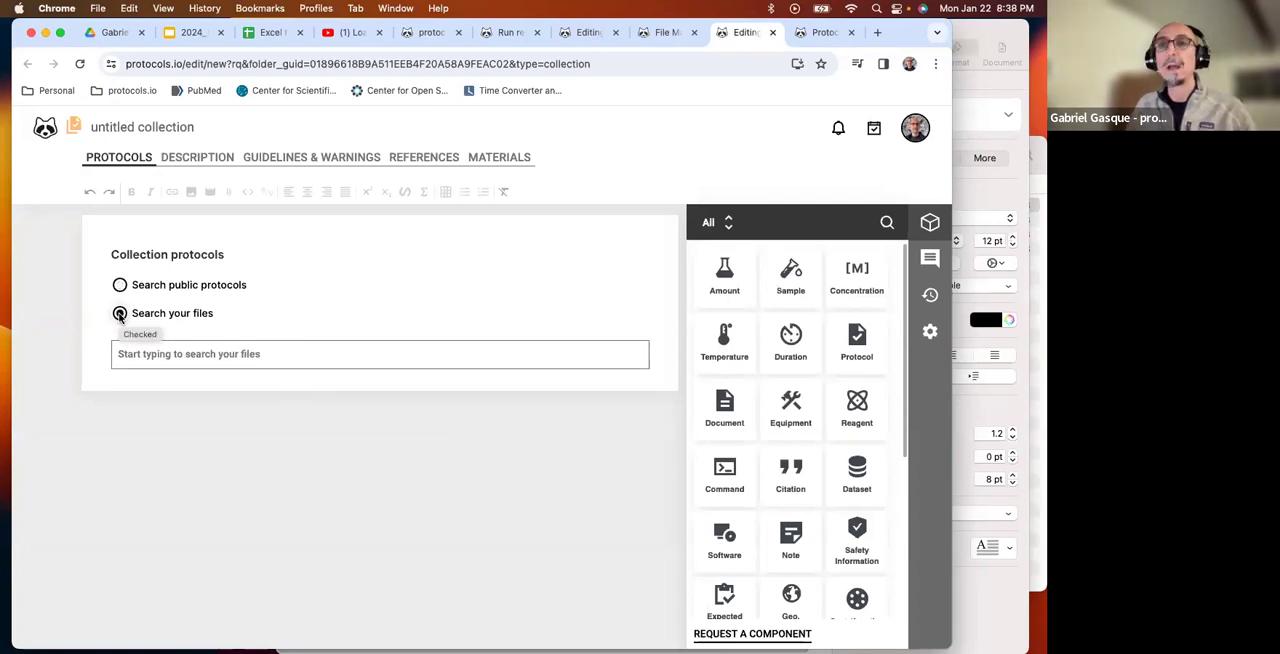
pyautogui.click(184, 350)
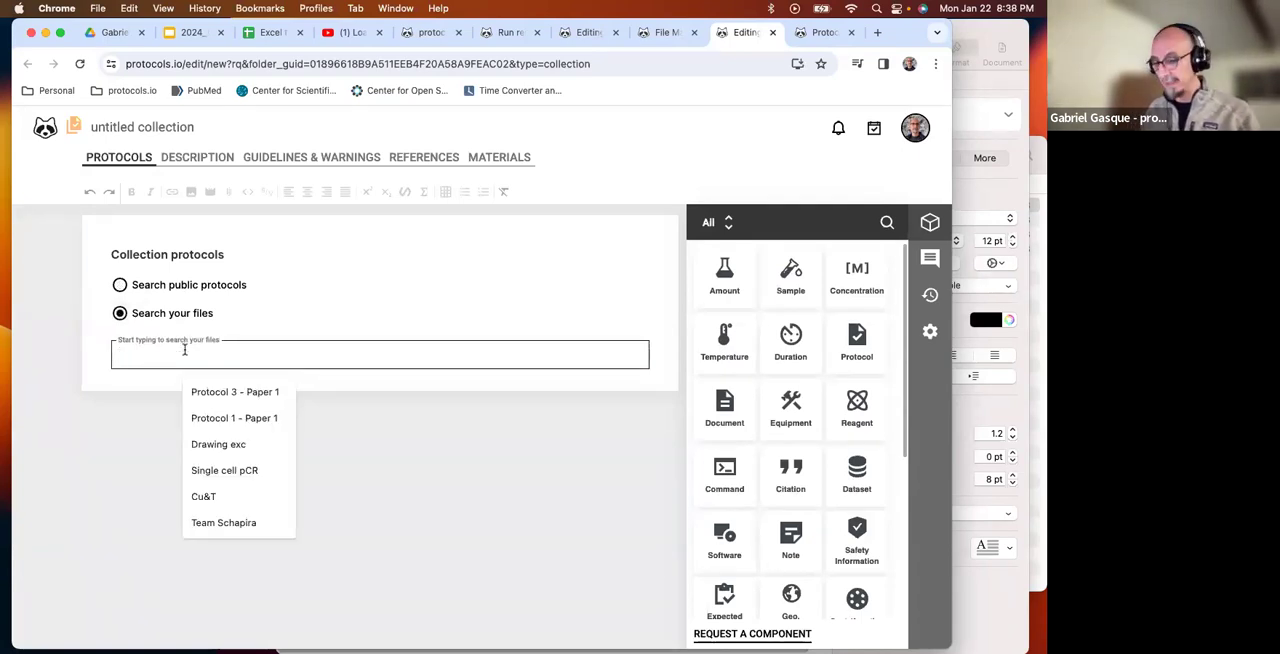
pyautogui.write('protocol')
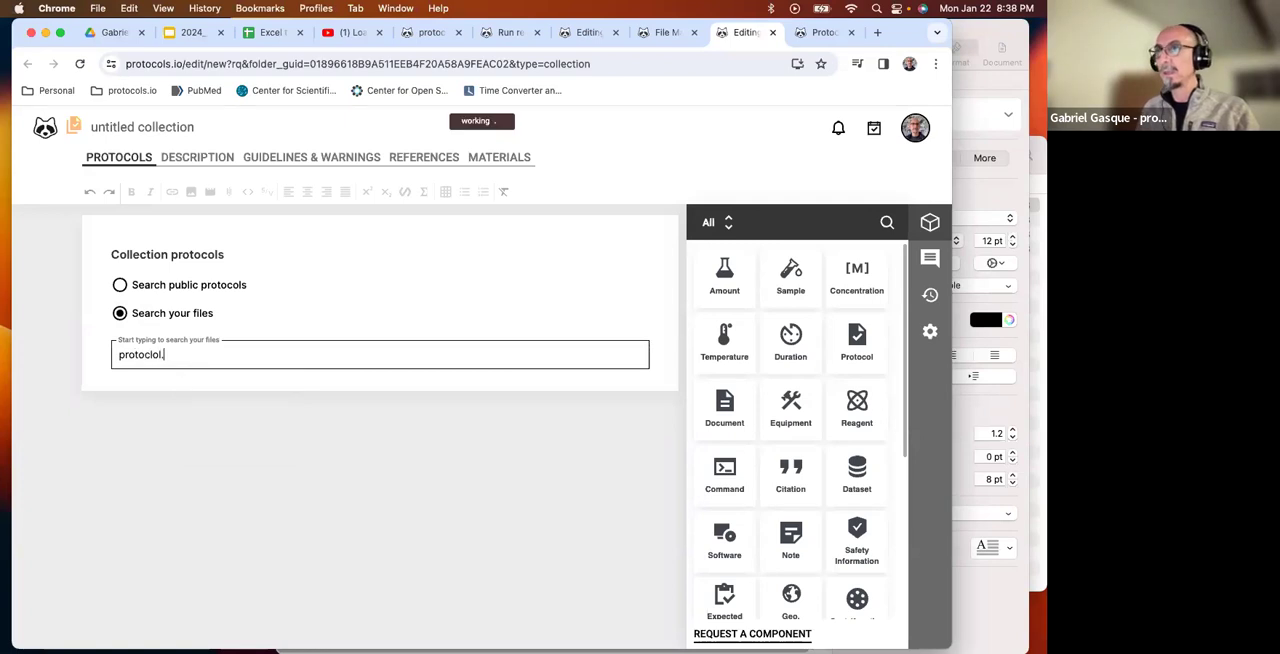
pyautogui.press('BackSpace')
pyautogui.press('BackSpace')
pyautogui.press('BackSpace')
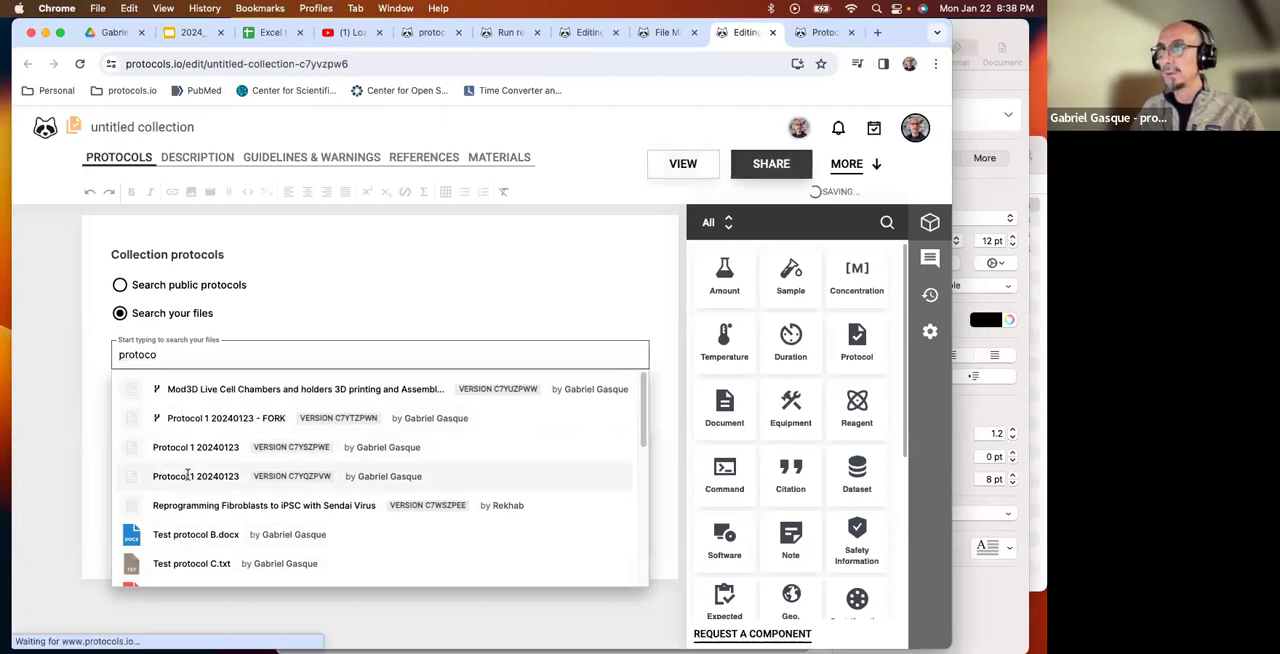
pyautogui.click(192, 448)
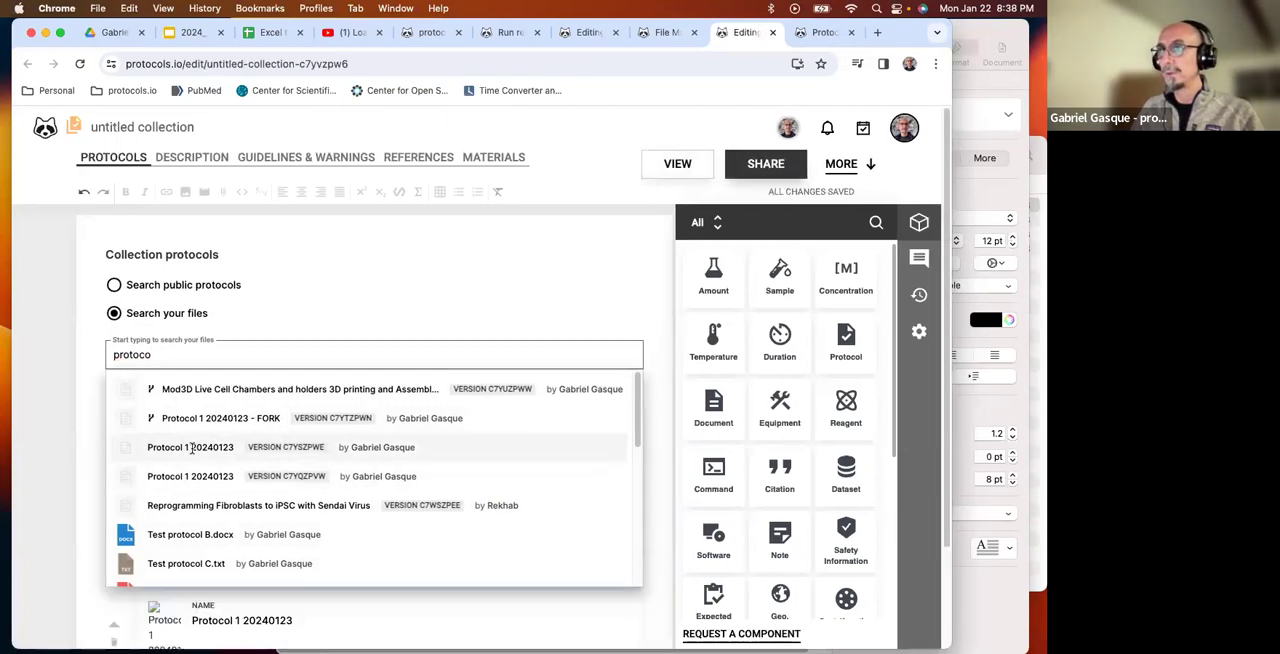
pyautogui.scroll(-2, 192, 448)
pyautogui.scroll(-3, 192, 448)
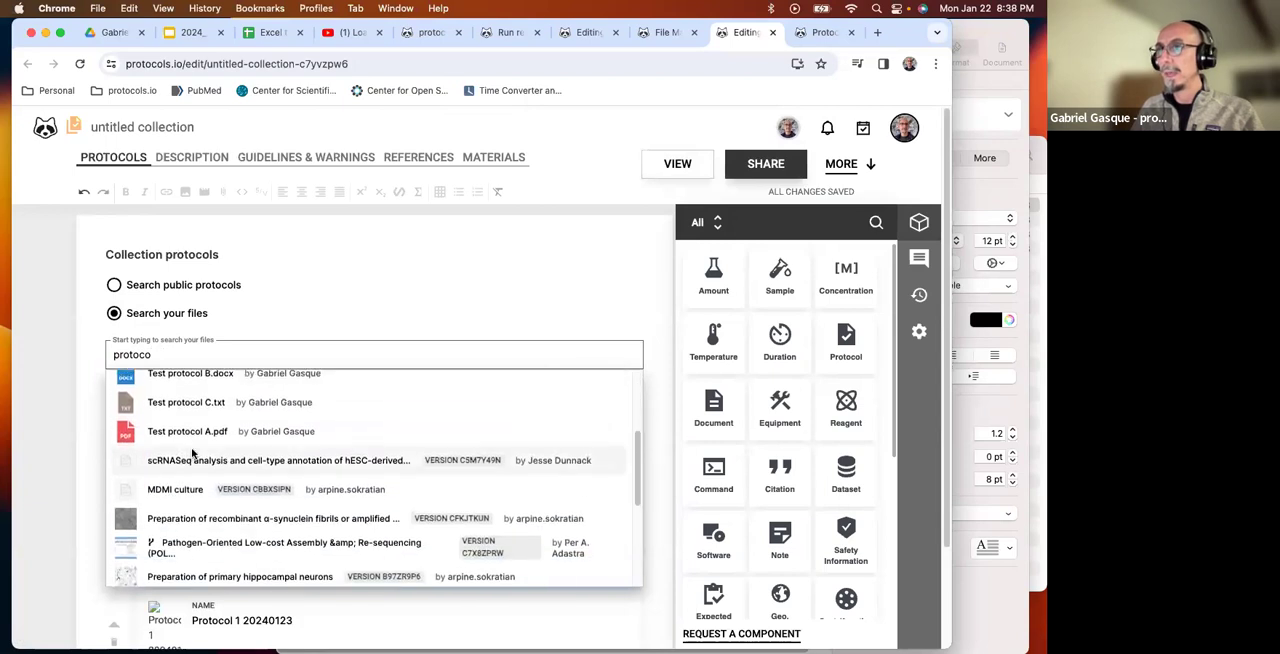
pyautogui.scroll(5, 188, 440)
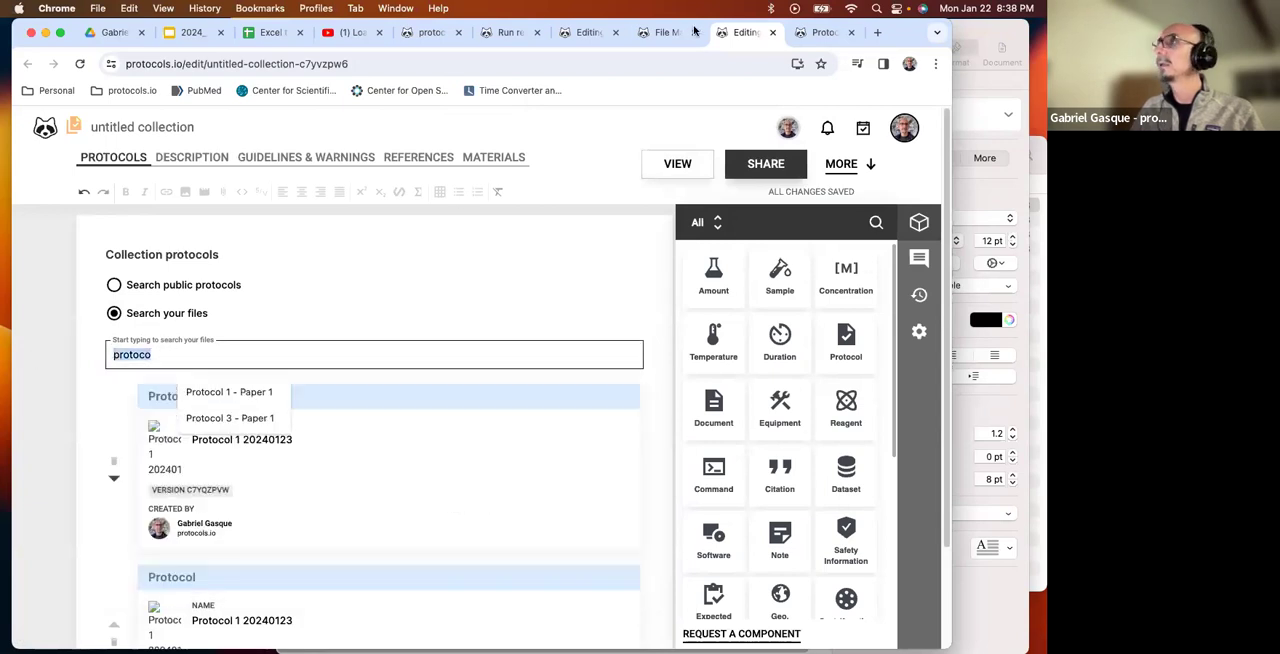
# Open the Mod3D fork for editing from the file manager and copy its full title.
pyautogui.click(642, 36)
pyautogui.click(660, 428)
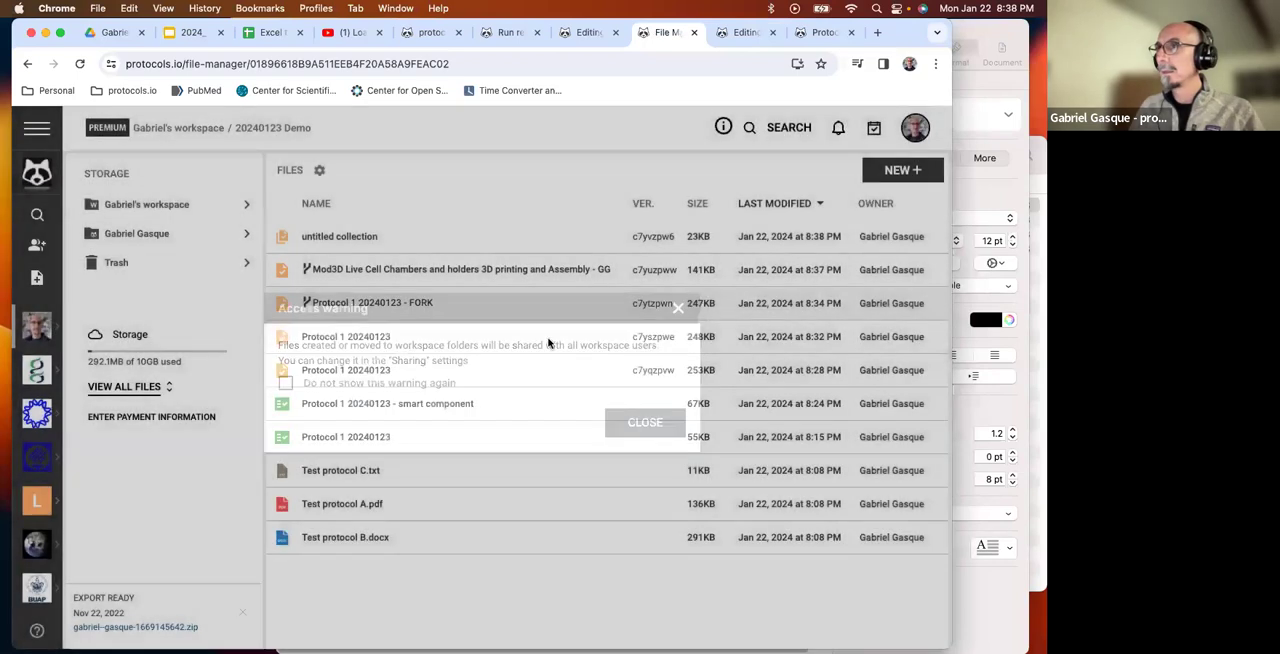
pyautogui.click(367, 277)
pyautogui.doubleClick(487, 281)
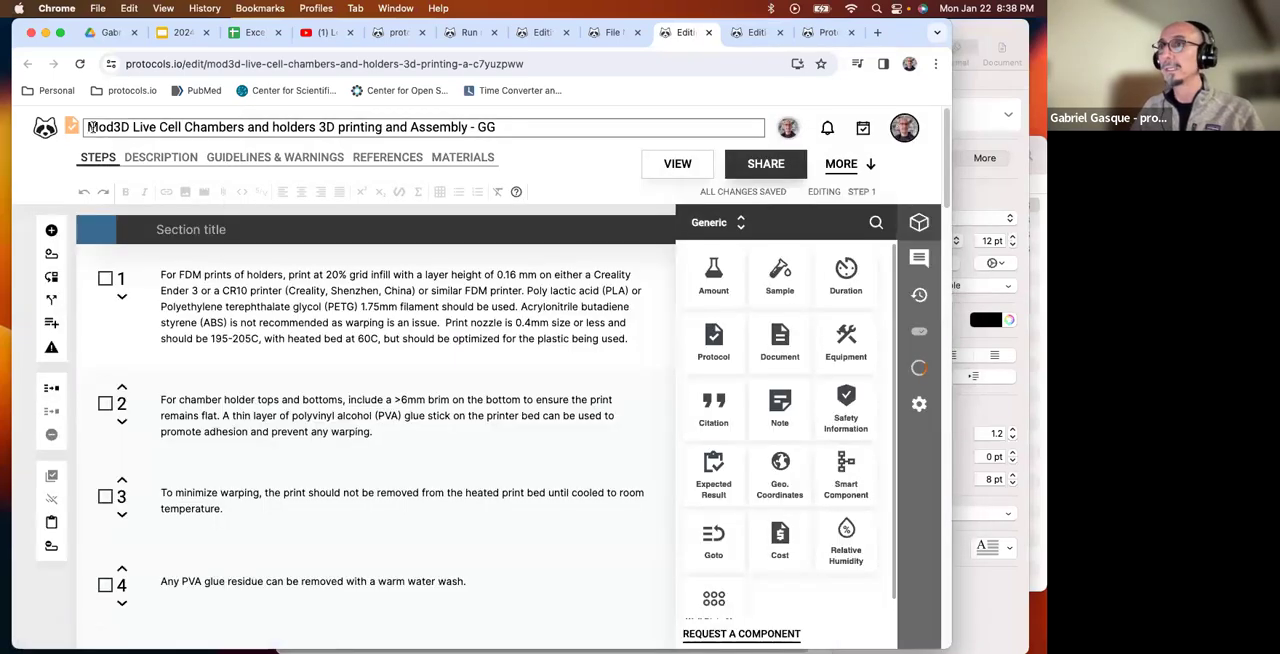
pyautogui.moveTo(89, 127); pyautogui.dragTo(512, 126)
pyautogui.press('super+c')
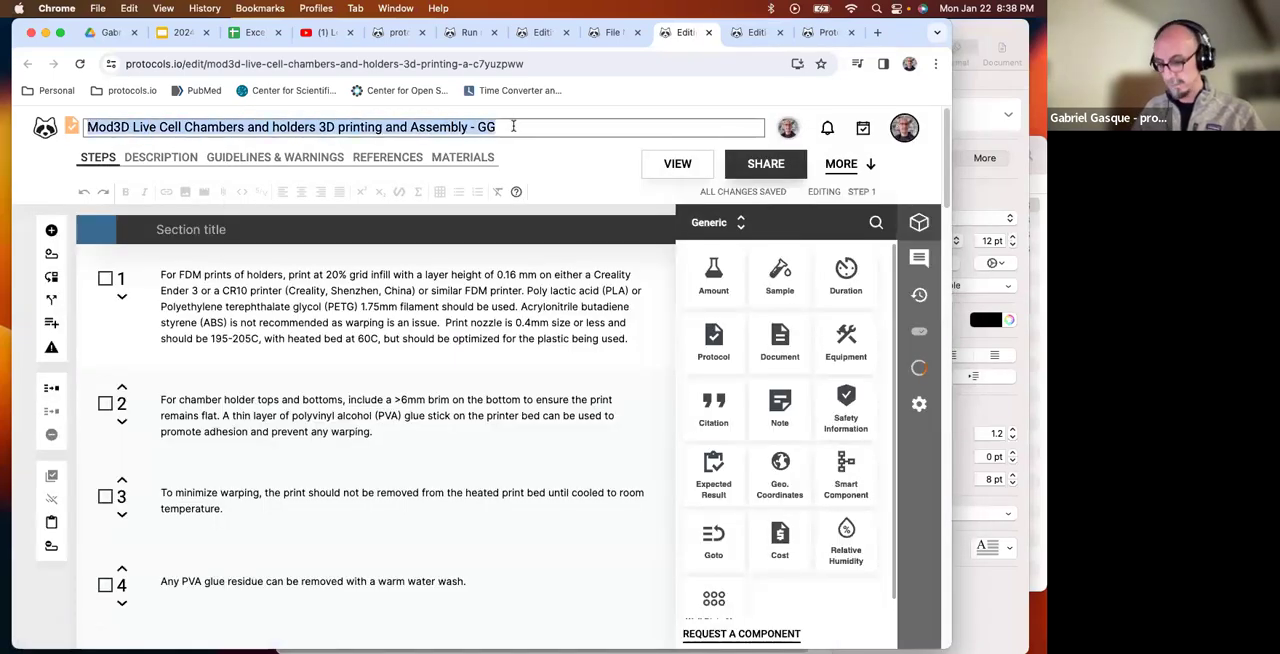
# Return to the untitled collection and search your files for "Mod3D Live Cell Chambers and holders 3D printing and Assembly - GG".
pyautogui.click(829, 32)
pyautogui.click(750, 32)
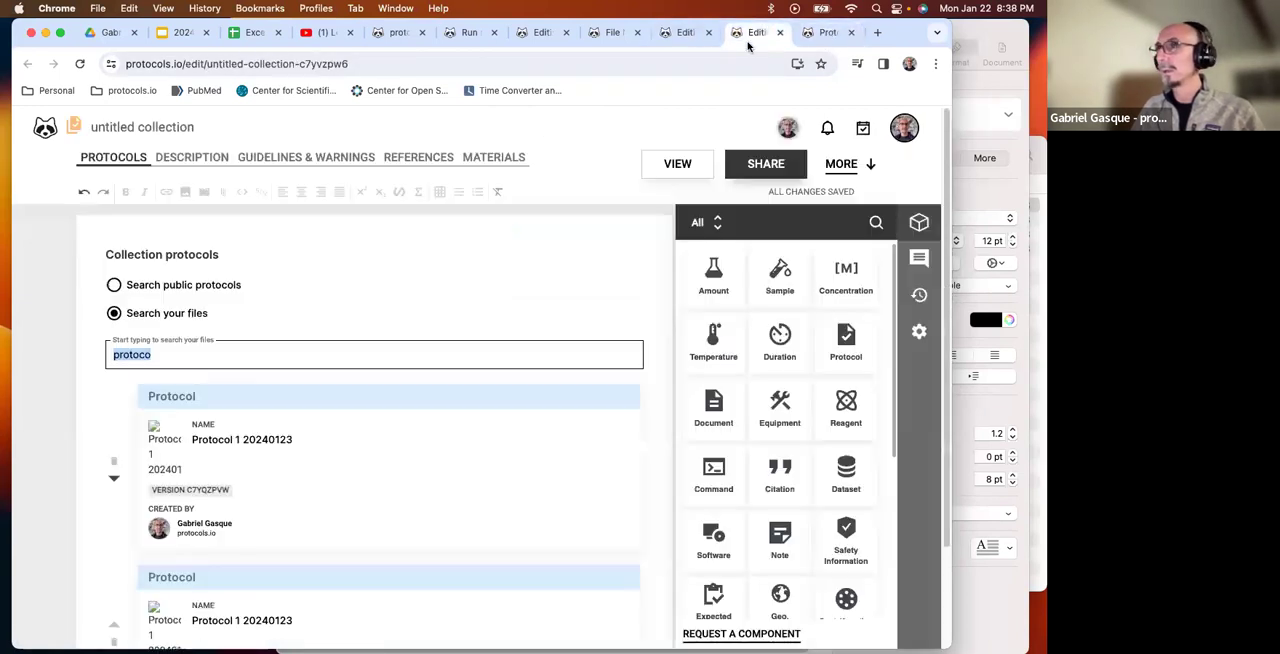
pyautogui.press('super+v')
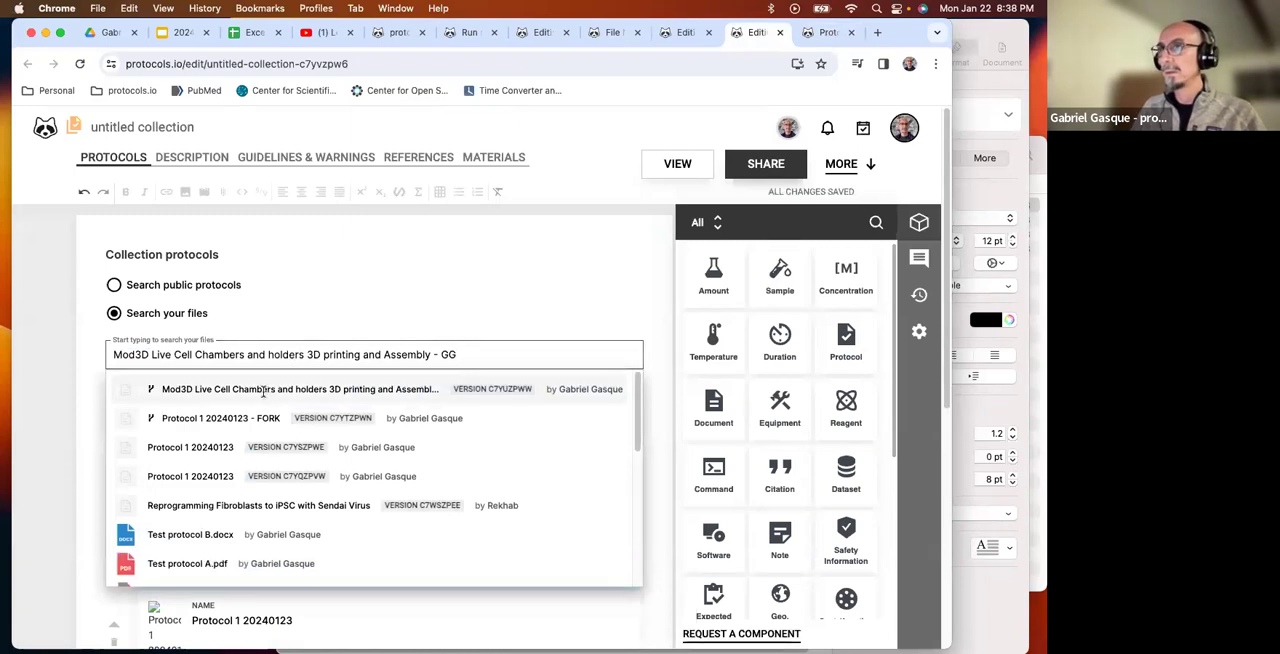
pyautogui.scroll(-3, 263, 391)
pyautogui.click(457, 256)
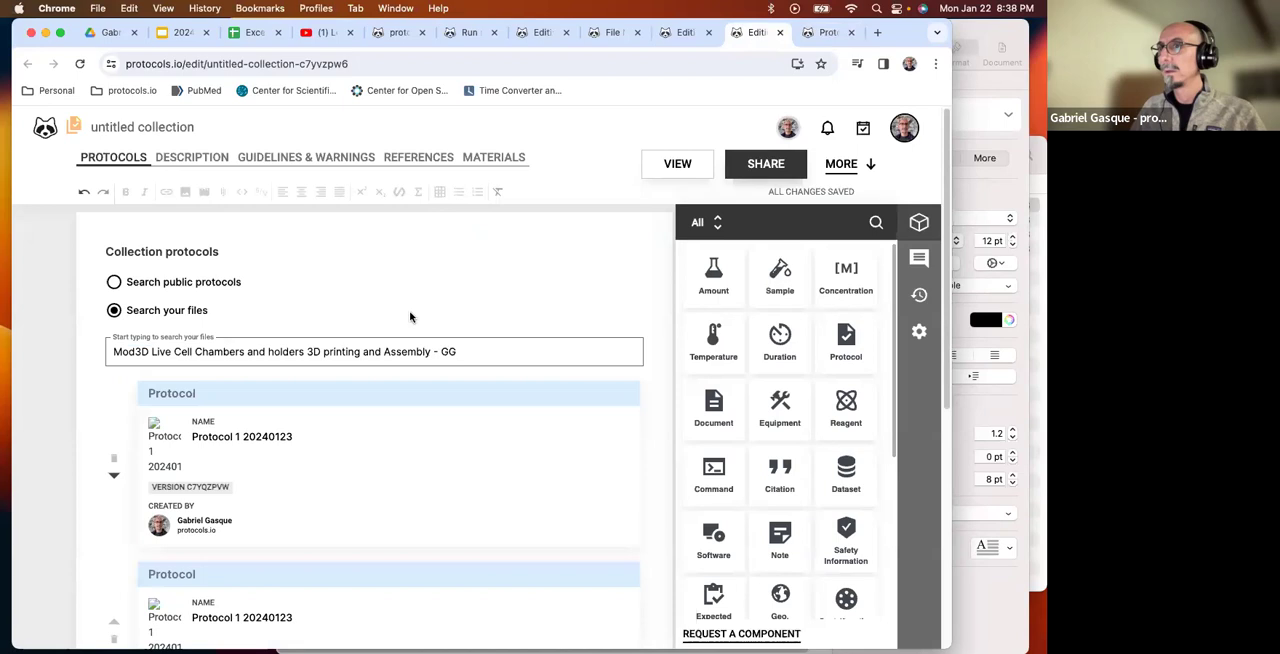
# View the untitled collection, dismiss the experience rating request, and look through the protocols it contains.
pyautogui.scroll(-3, 409, 317)
pyautogui.click(679, 164)
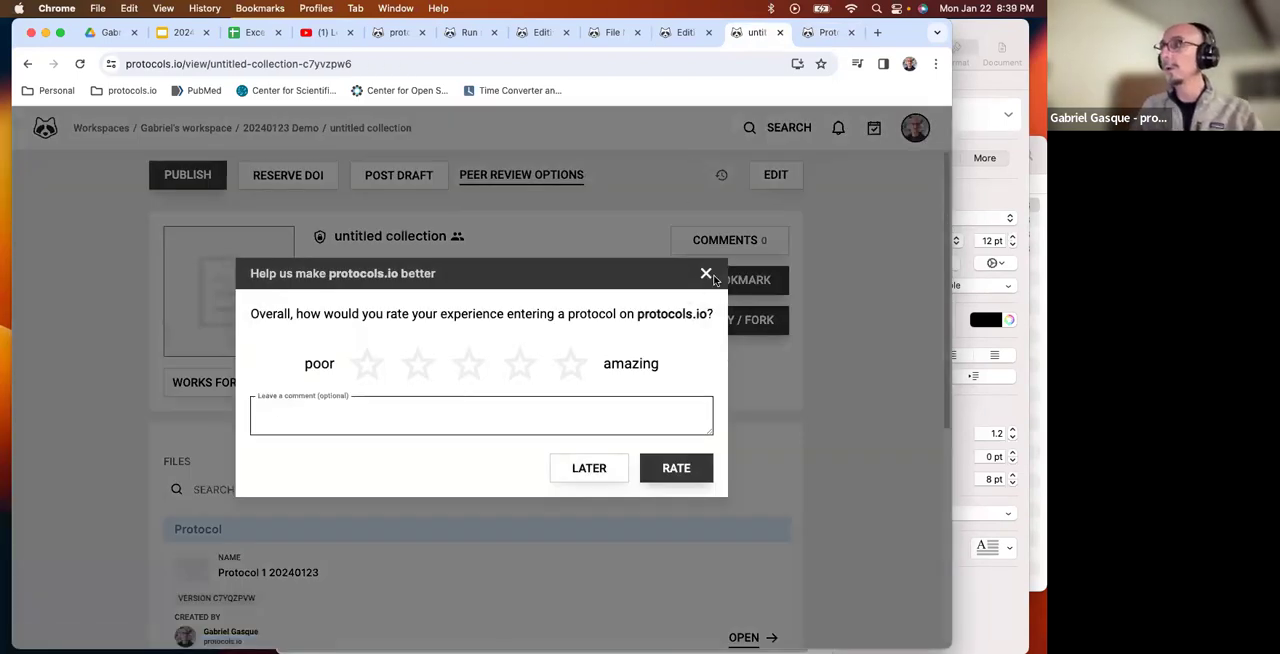
pyautogui.click(710, 276)
pyautogui.scroll(-5, 607, 334)
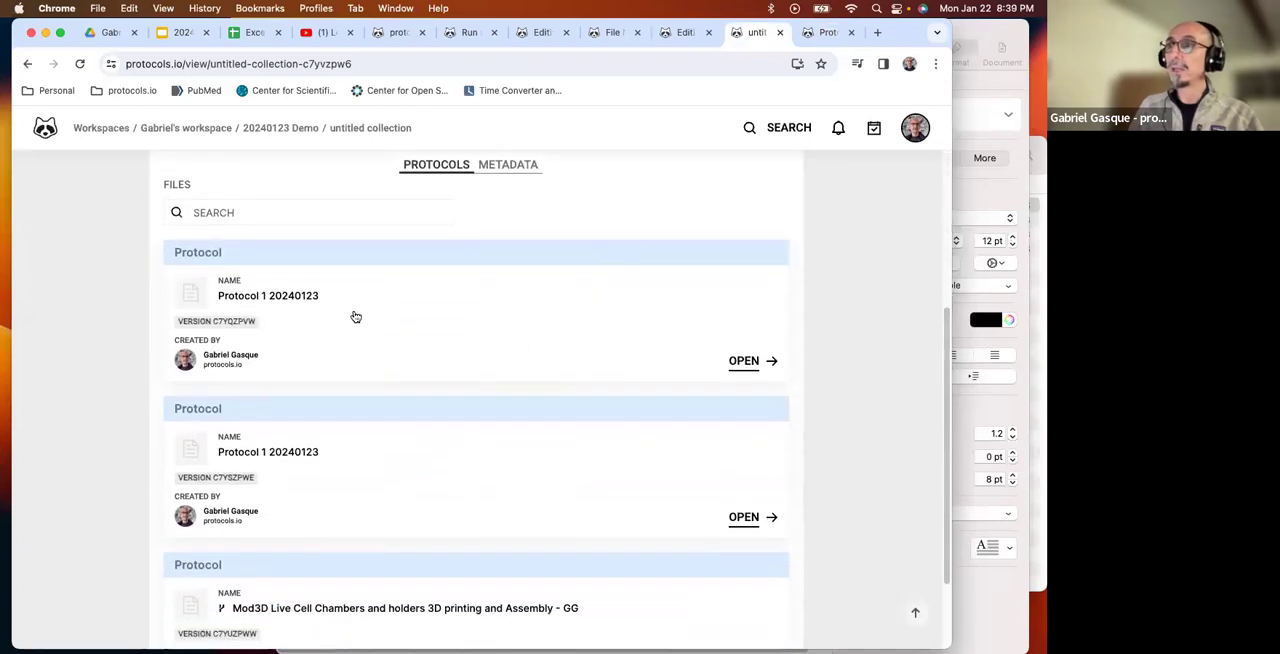
pyautogui.scroll(-2, 340, 315)
pyautogui.scroll(3, 329, 340)
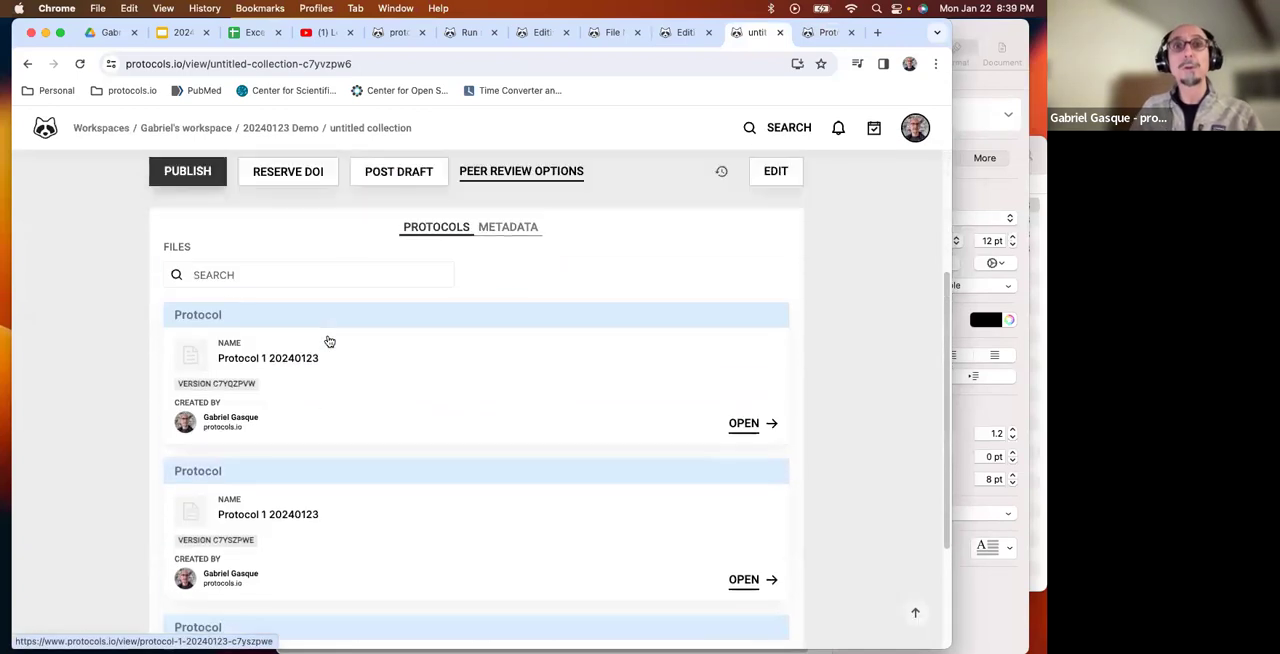
pyautogui.scroll(2, 329, 341)
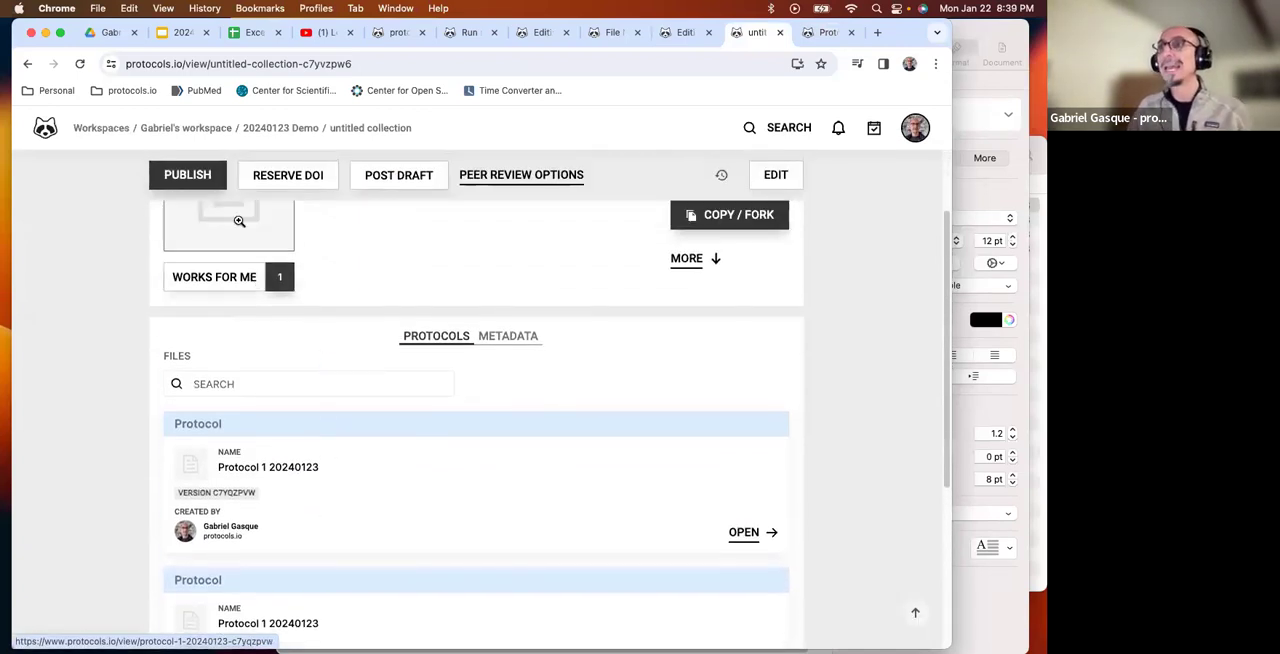
# Try to publish the untitled collection and return to its page.
pyautogui.click(186, 176)
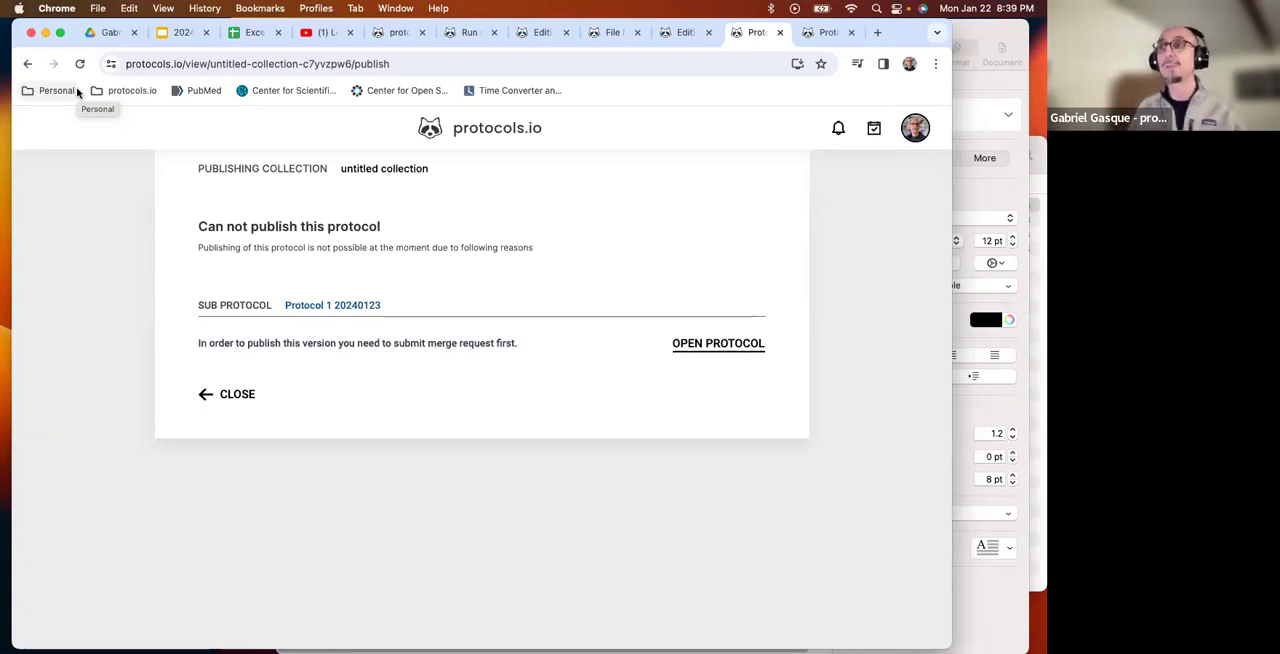
pyautogui.click(27, 63)
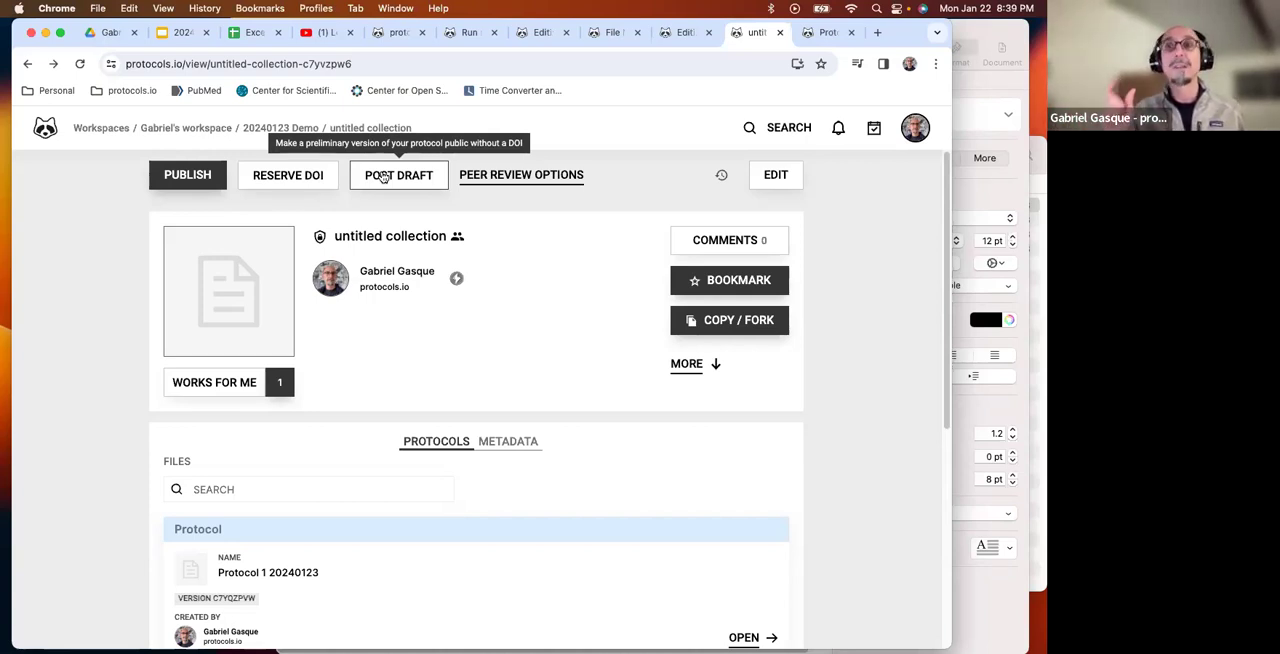
pyautogui.scroll(-2, 480, 367)
pyautogui.scroll(2, 480, 367)
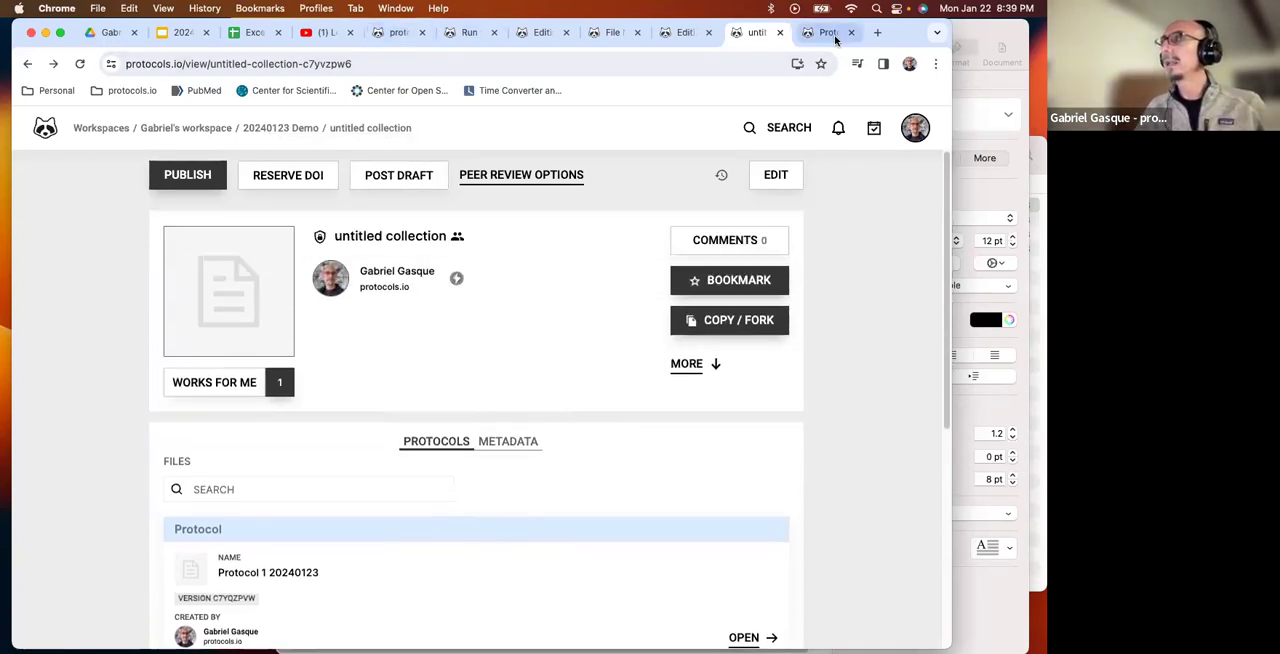
# Return to the file manager and open the sharing settings of Protocol 1 20240123, version c7yszpwe.
pyautogui.click(614, 33)
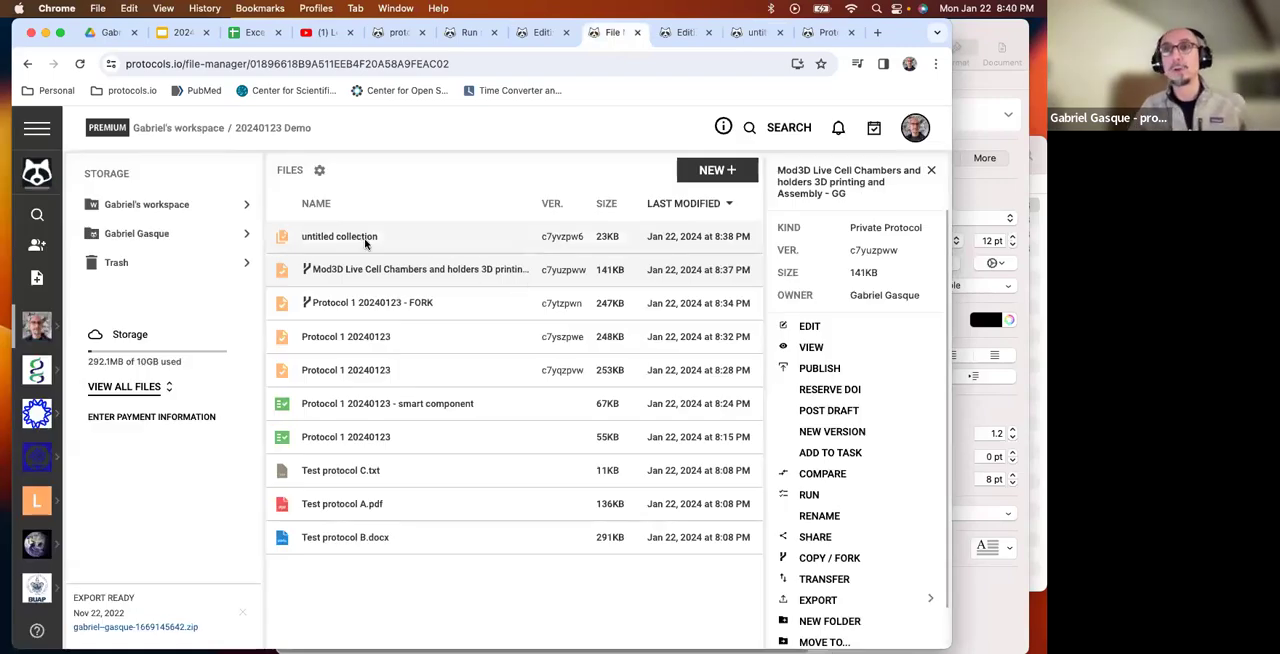
pyautogui.click(362, 343)
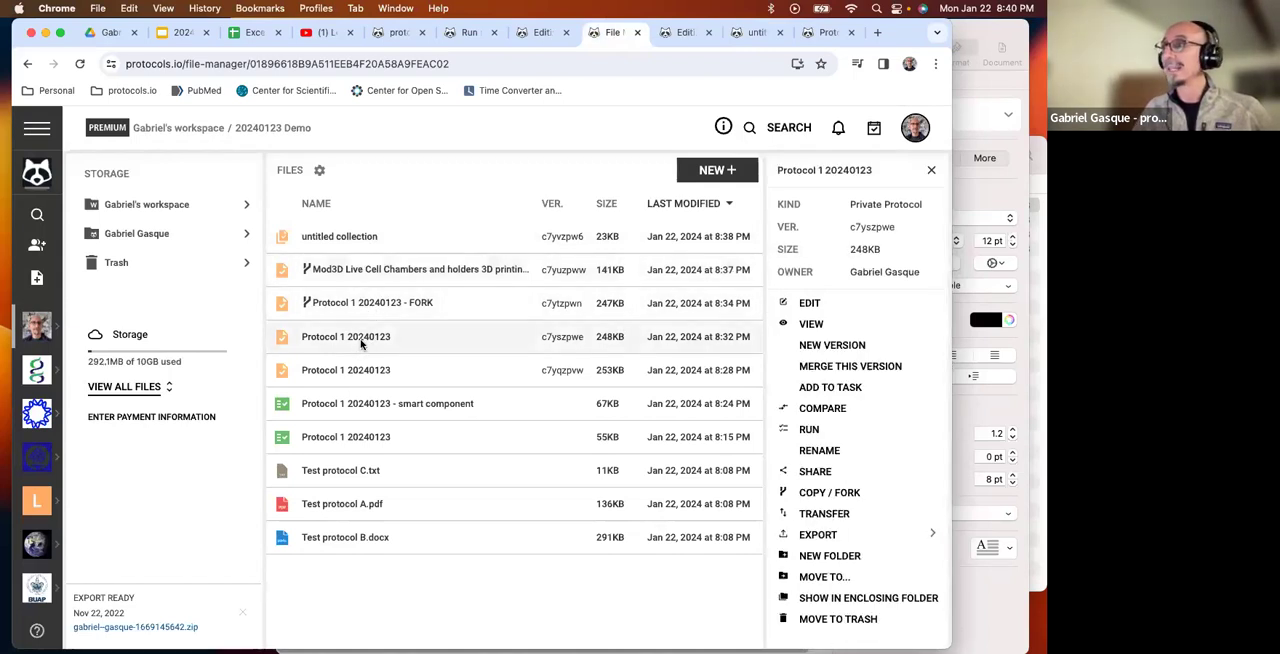
pyautogui.rightClick(362, 343)
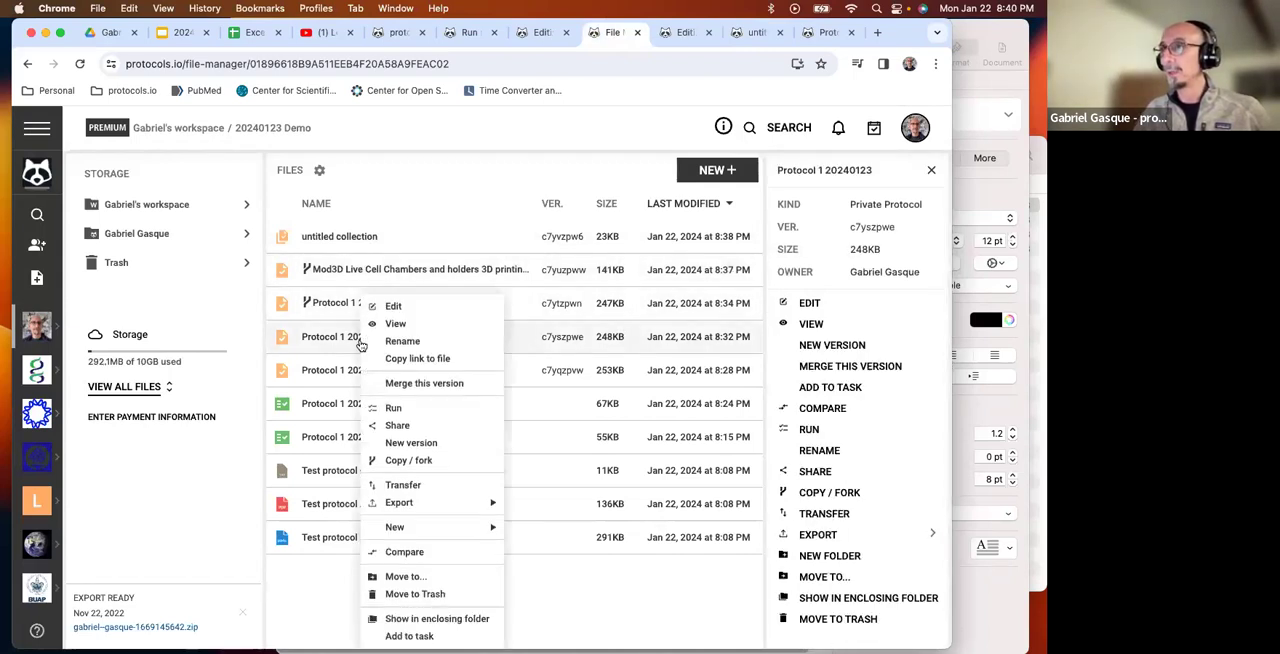
pyautogui.click(397, 426)
# Share the protocol with a person by entering their e-mail address, and save with view access and e-mail notification.
pyautogui.click(283, 219)
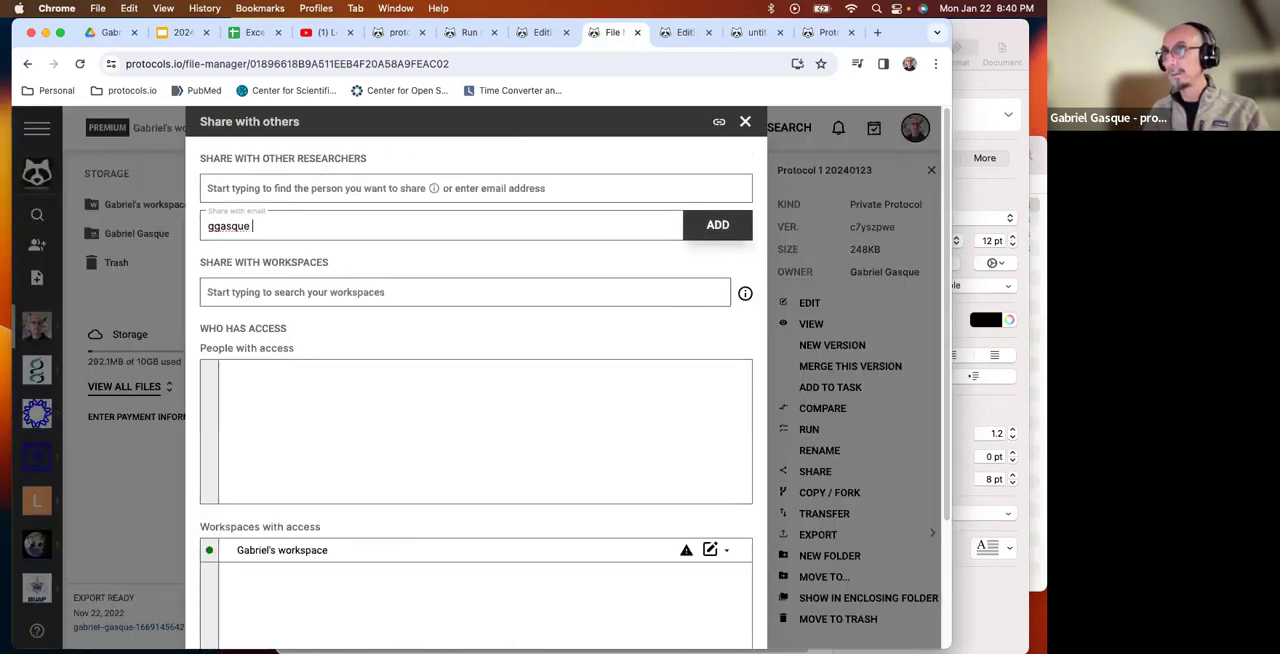
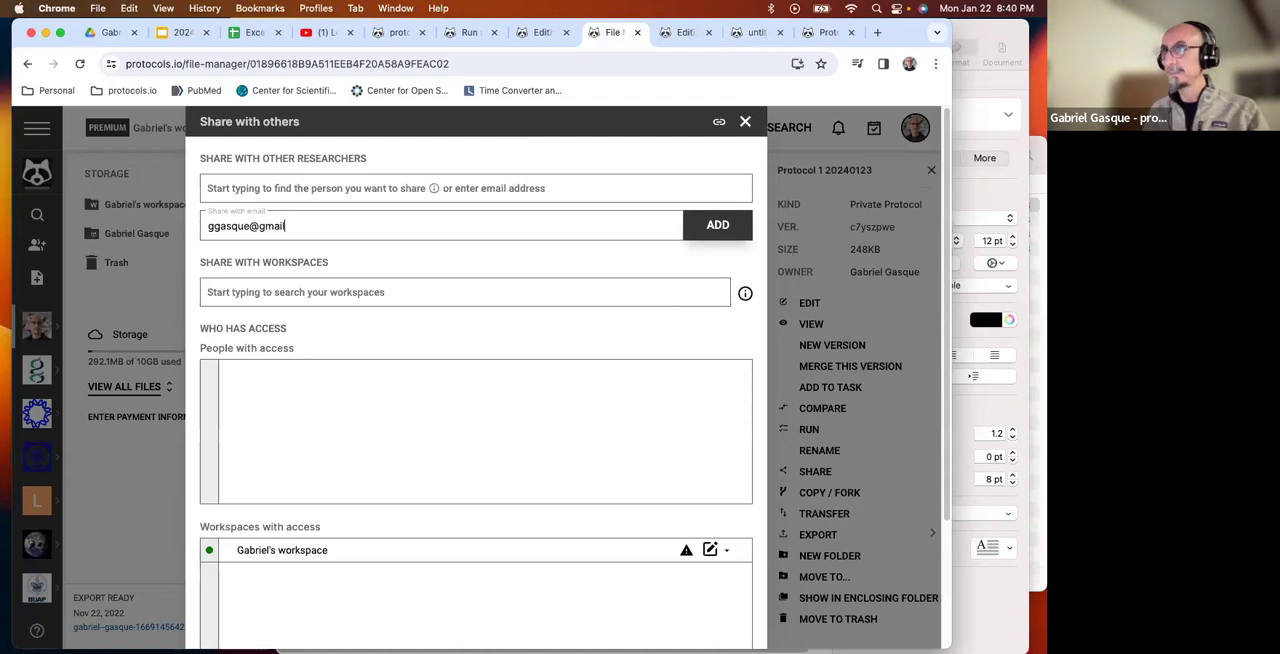
pyautogui.click(717, 226)
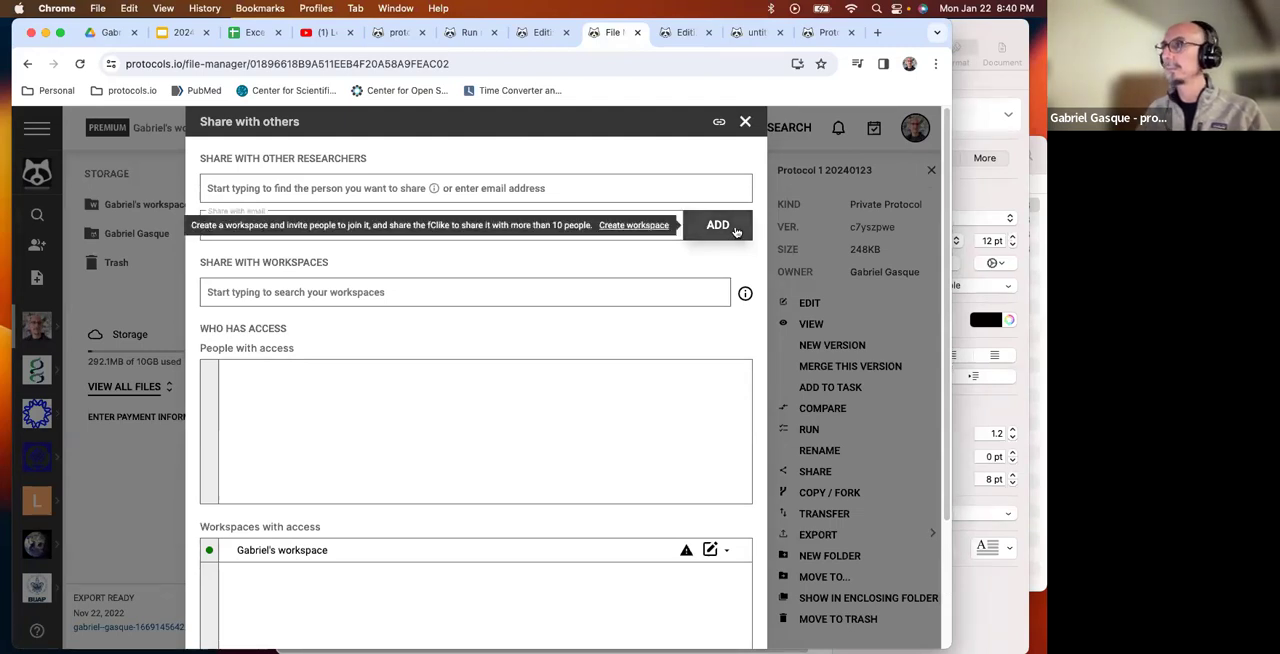
pyautogui.scroll(-3, 650, 380)
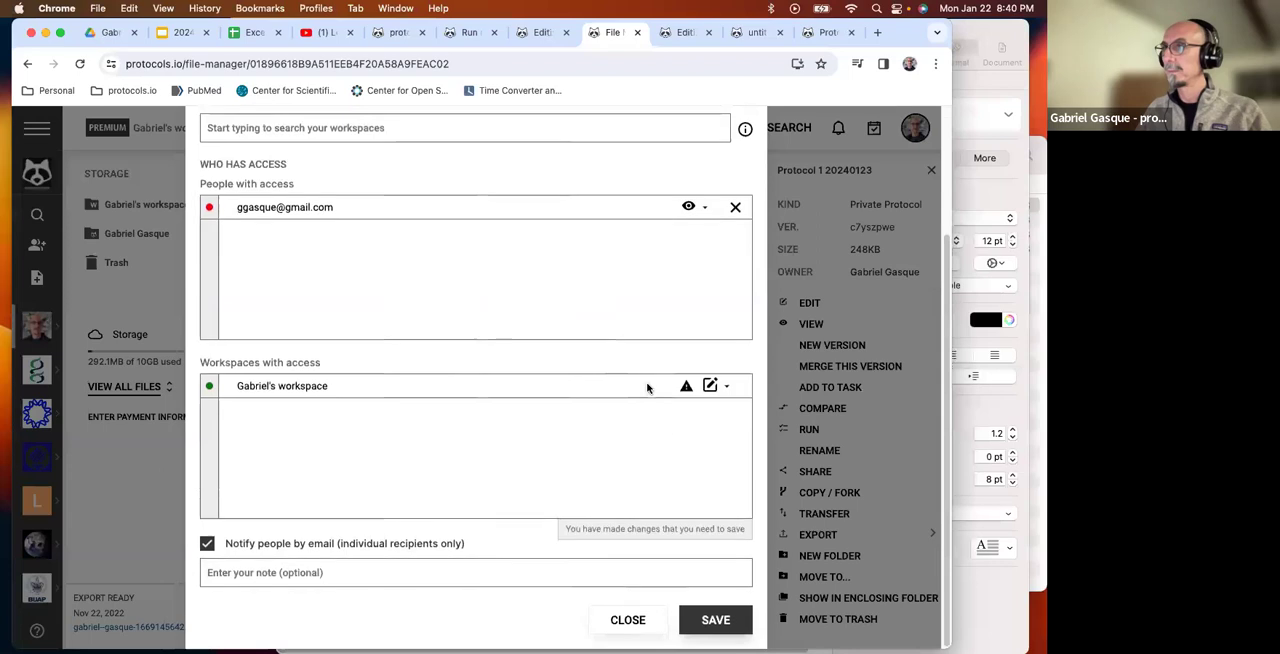
pyautogui.click(731, 617)
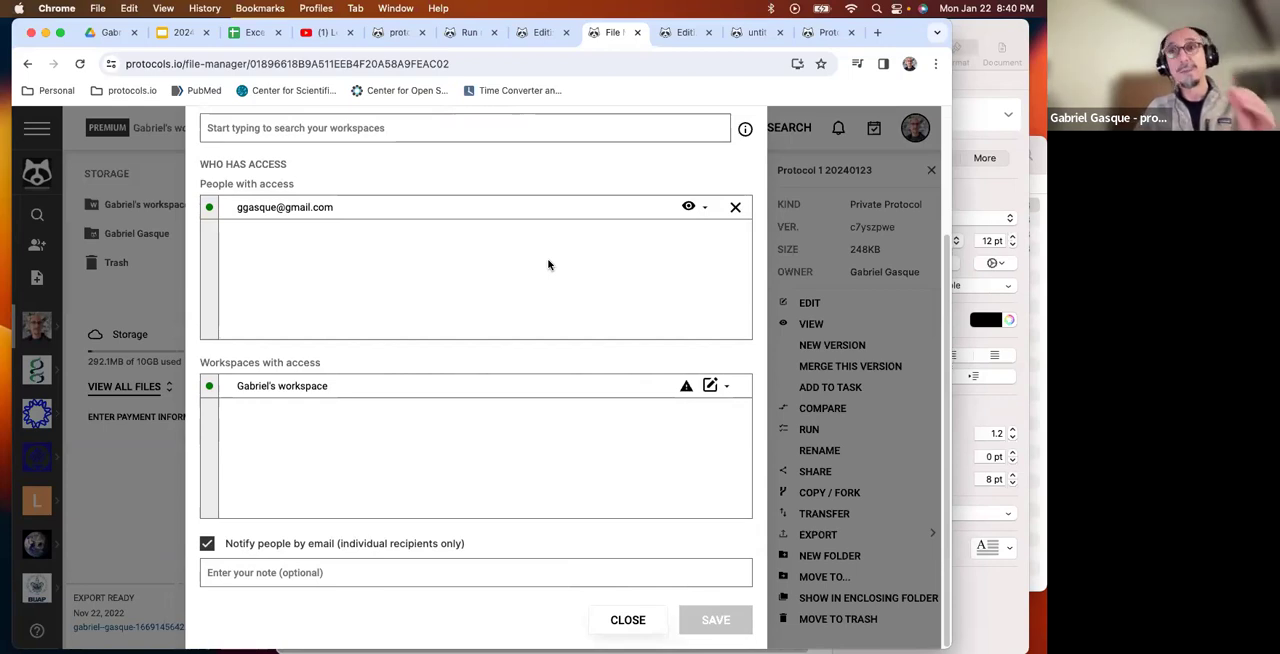
# Check the available access levels for the added person and remove that person from the protocol's access list.
pyautogui.click(690, 210)
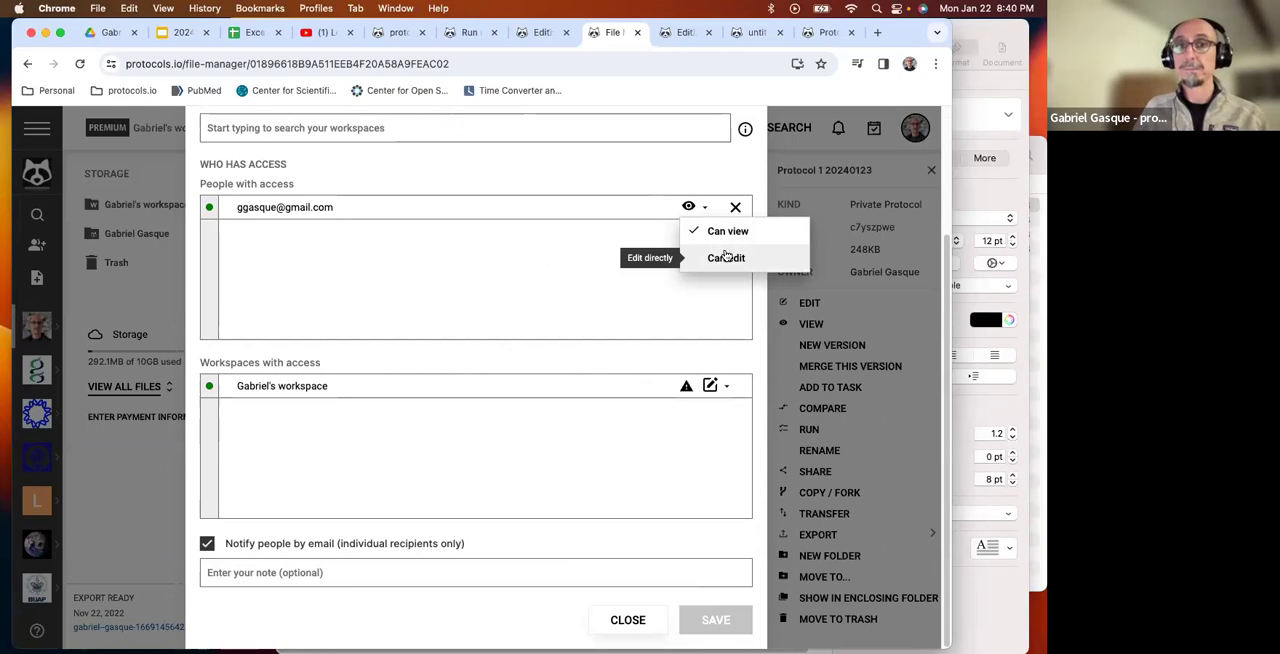
pyautogui.click(737, 207)
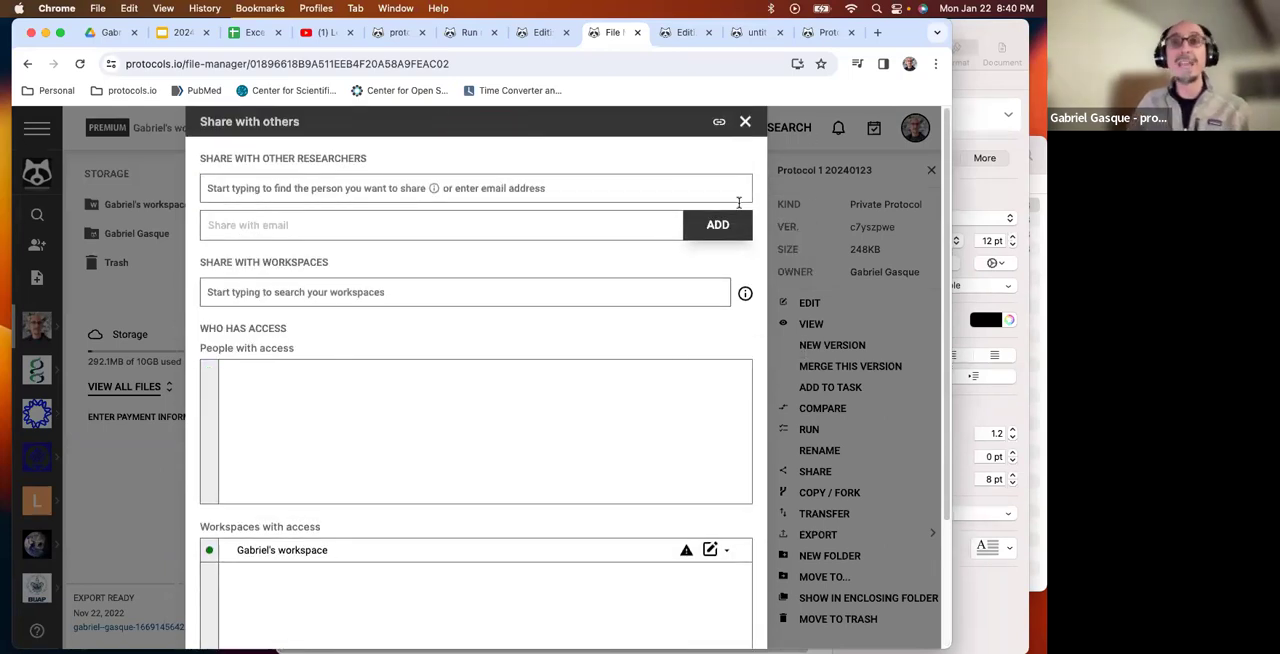
# Show the protocol's private shareable link, copy it, and close the sharing settings.
pyautogui.click(719, 121)
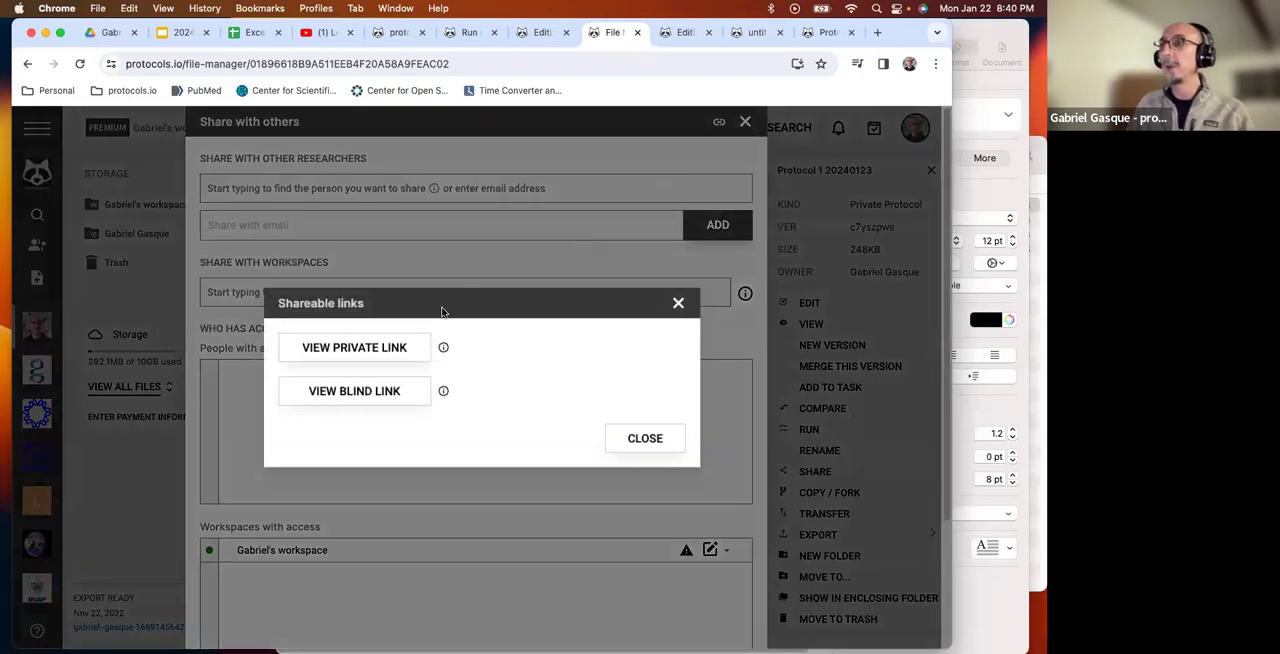
pyautogui.click(400, 350)
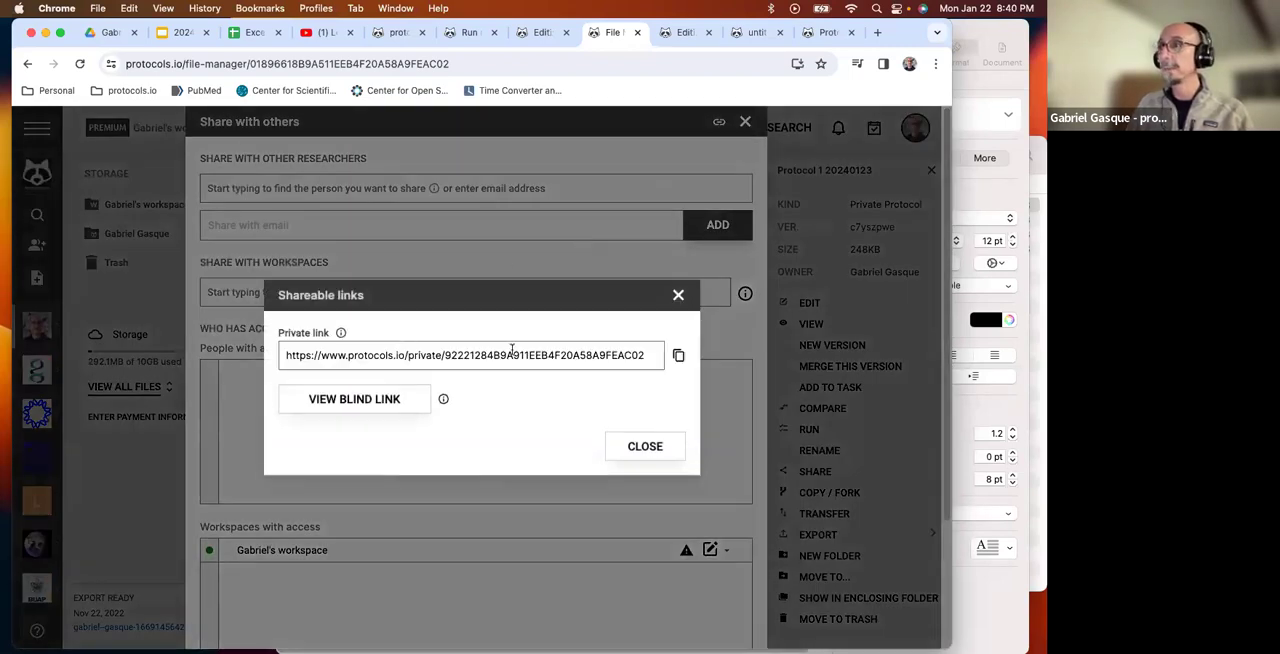
pyautogui.click(681, 357)
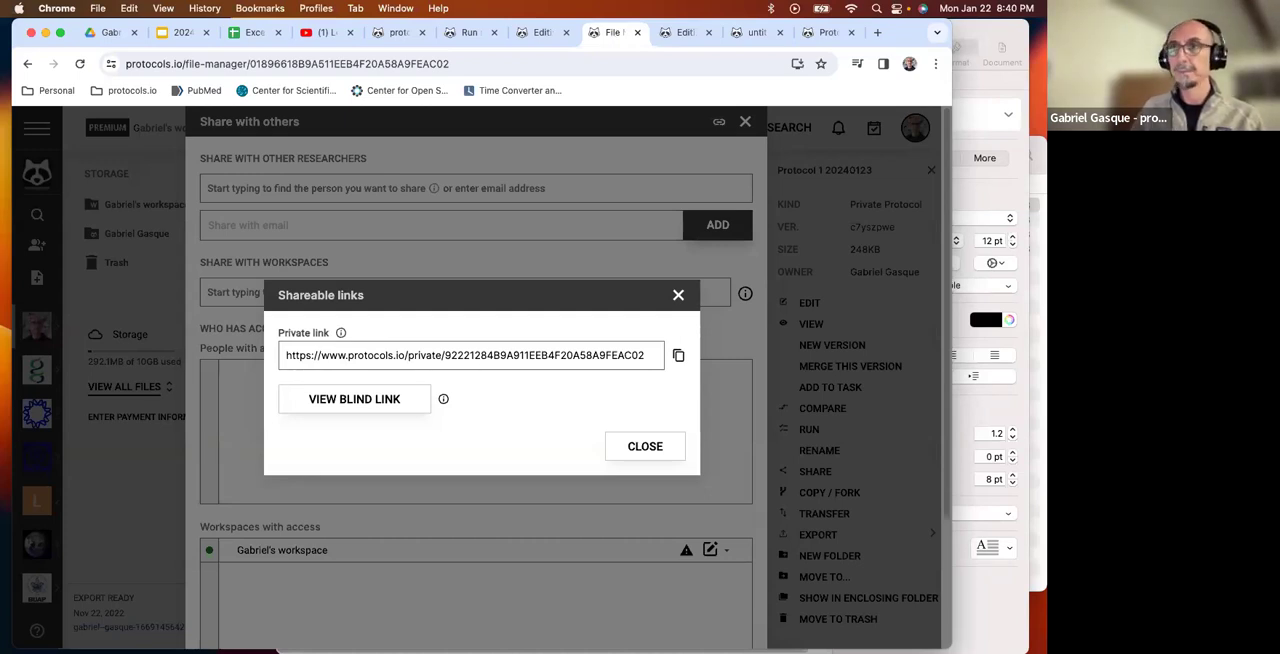
pyautogui.click(678, 296)
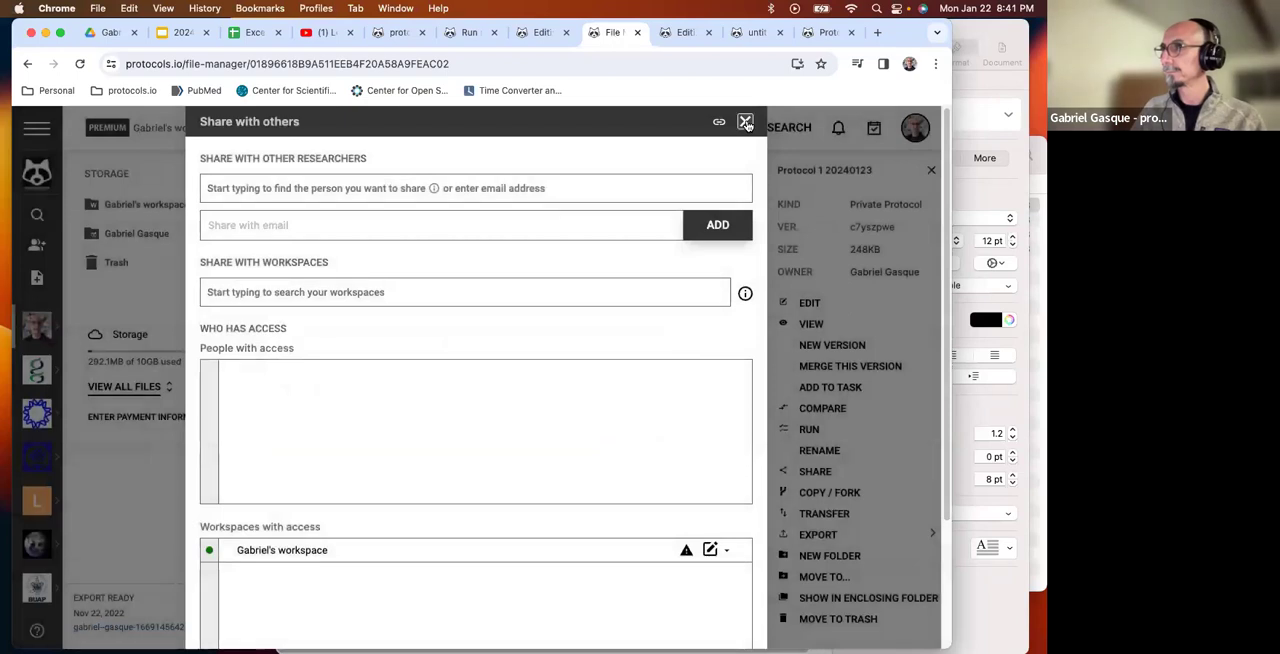
pyautogui.click(745, 122)
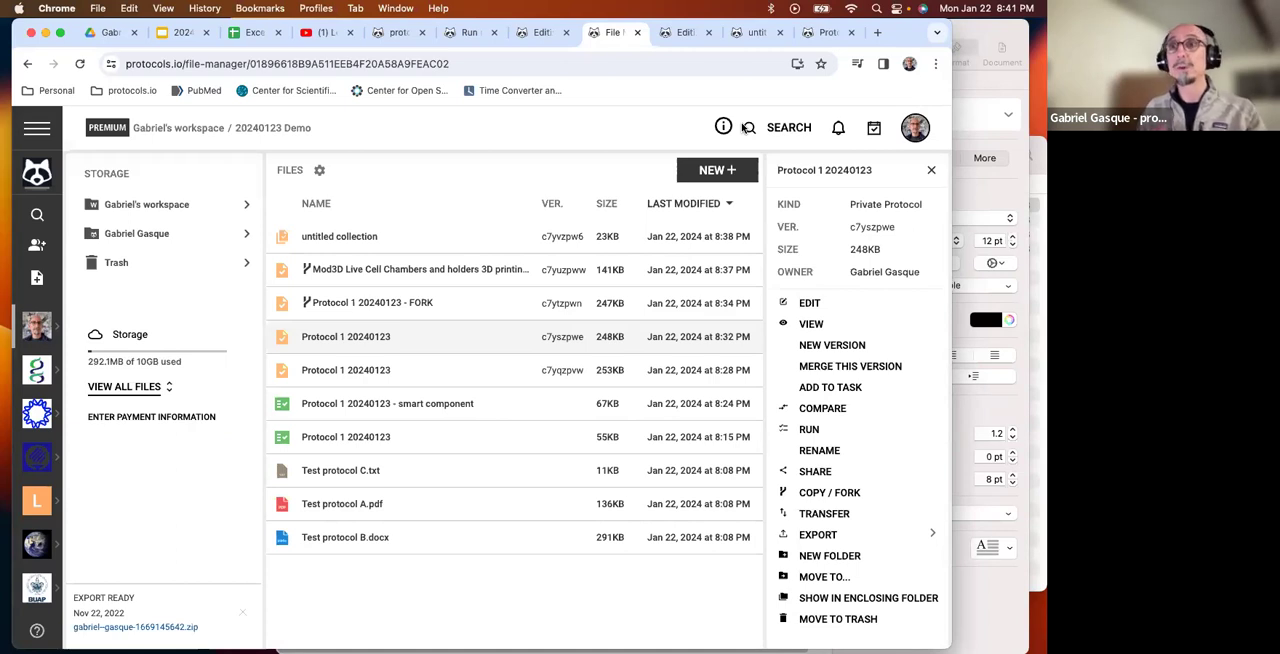
# Open the member management page in the personal workspace's administration settings.
pyautogui.click(37, 326)
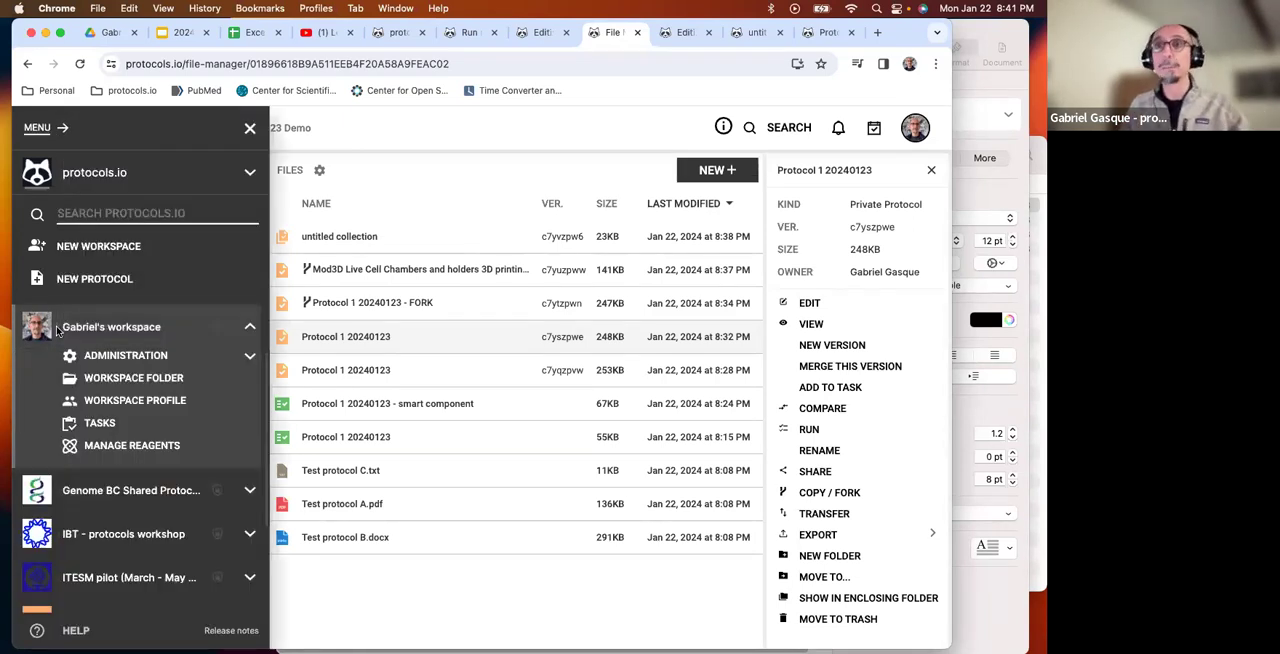
pyautogui.click(250, 360)
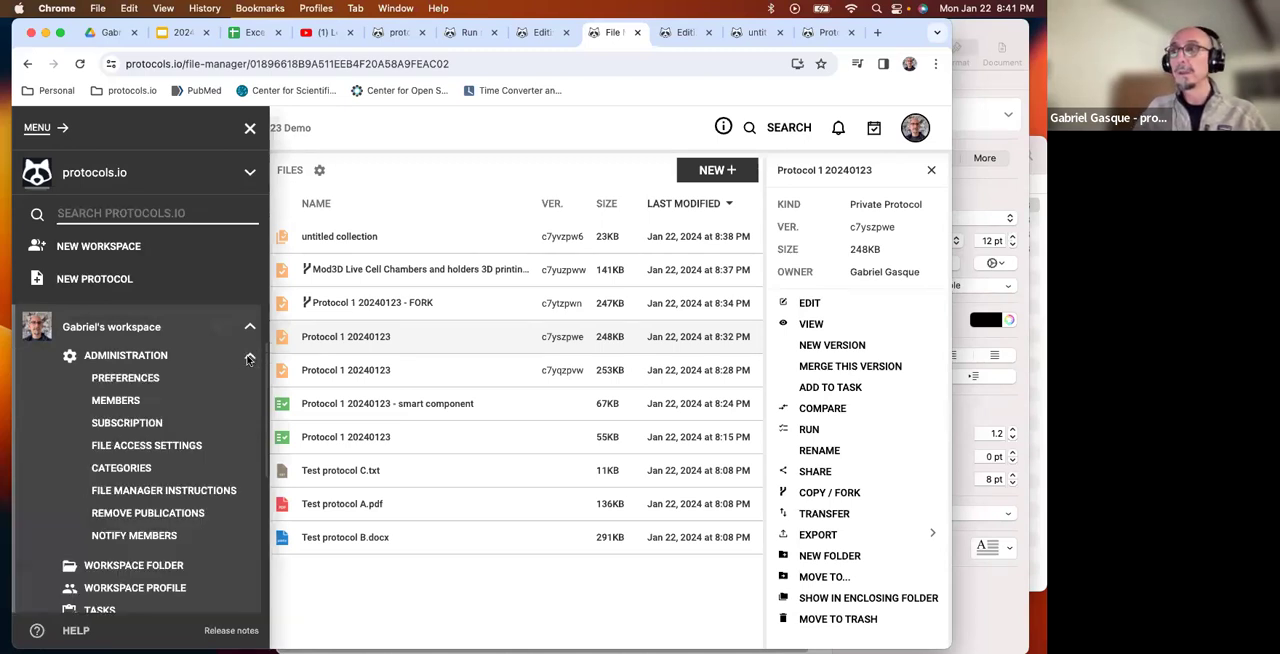
pyautogui.click(103, 401)
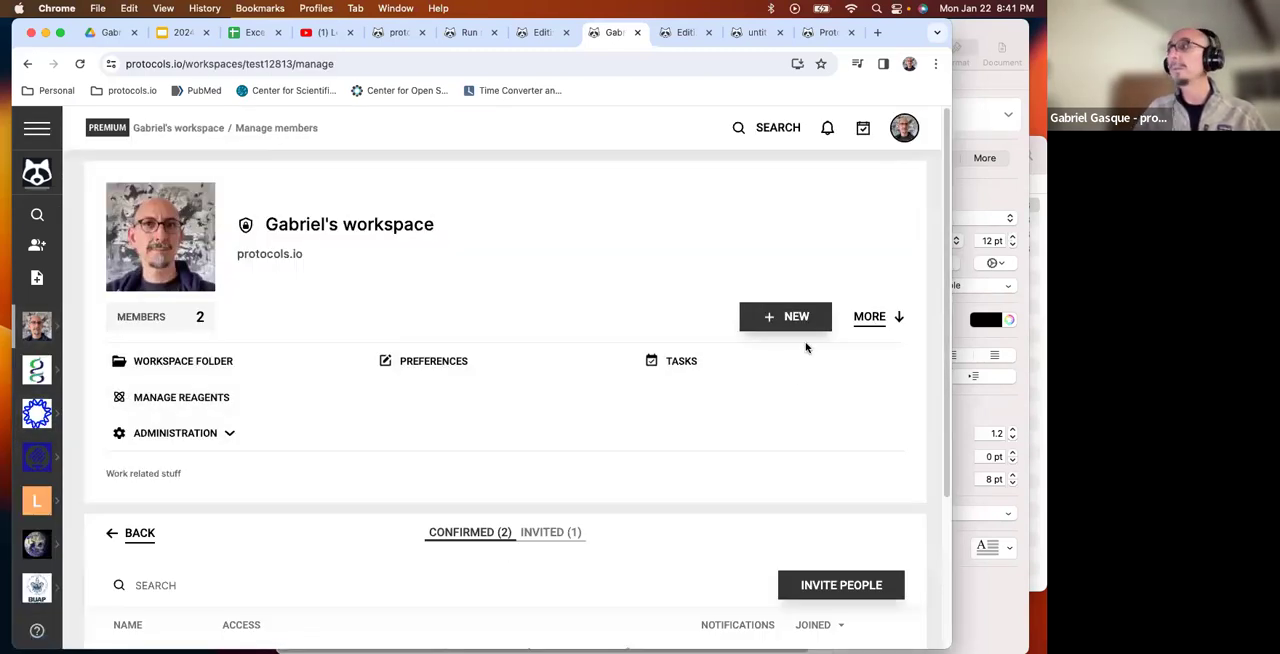
# Open the form for inviting people to the workspace and close it without inviting anyone.
pyautogui.scroll(-1, 836, 514)
pyautogui.scroll(-3, 836, 514)
pyautogui.click(828, 478)
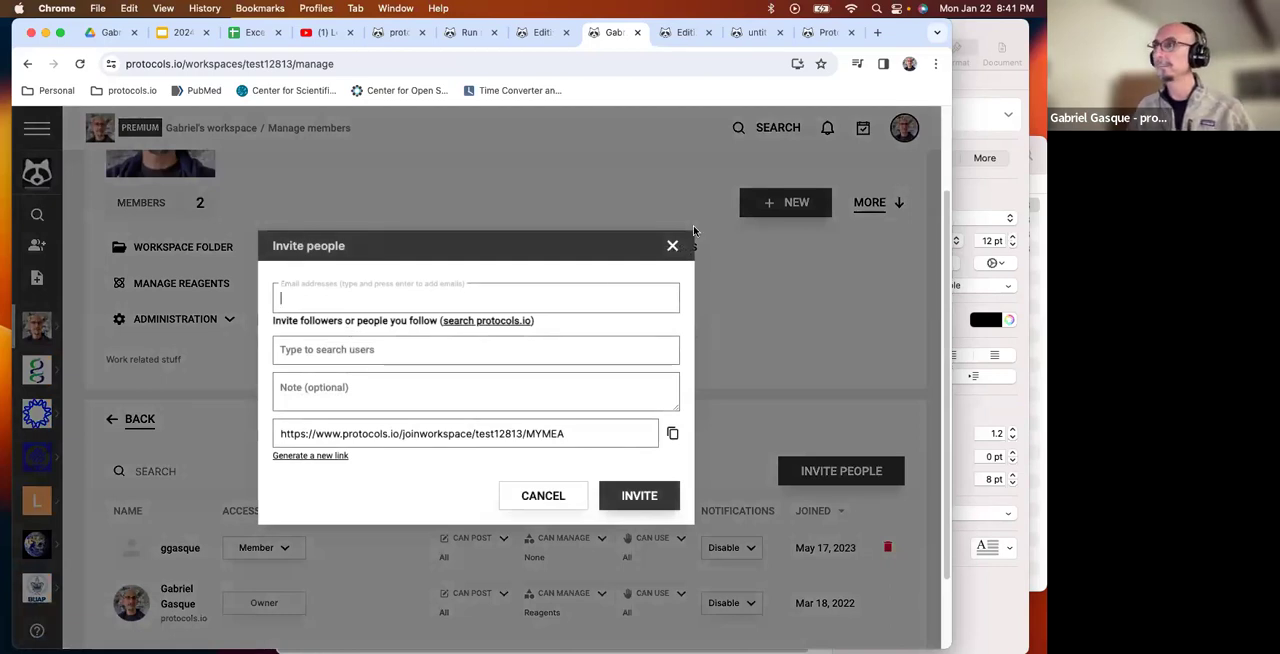
pyautogui.click(672, 246)
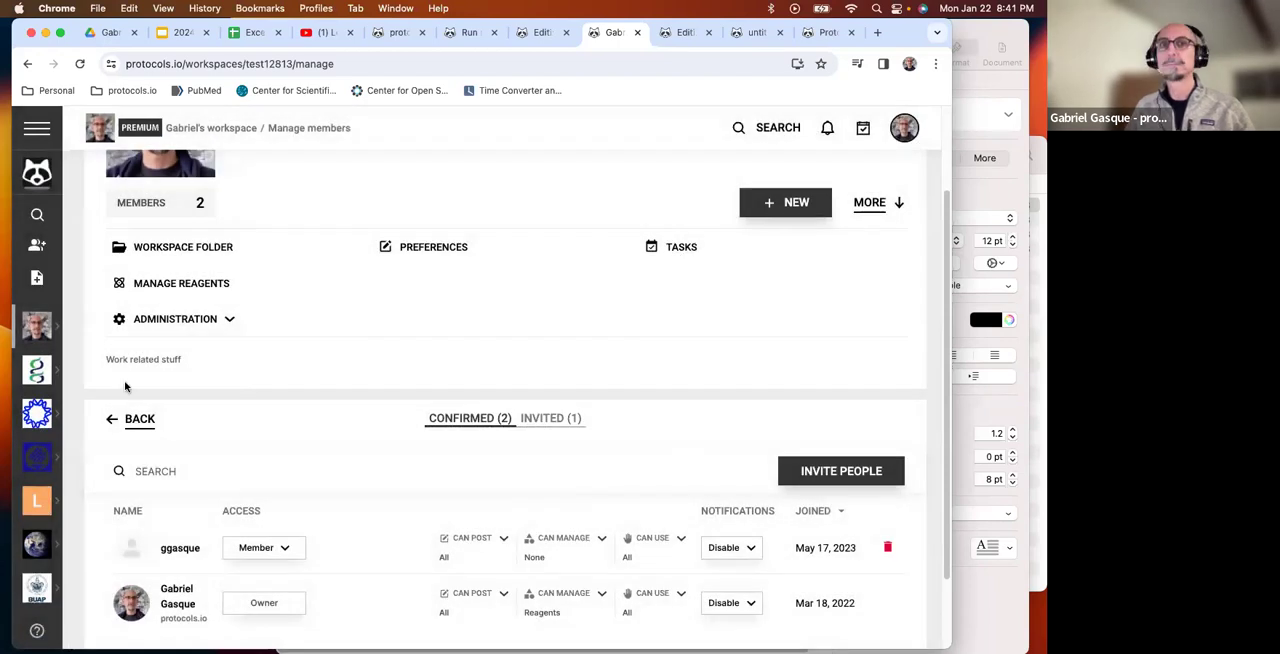